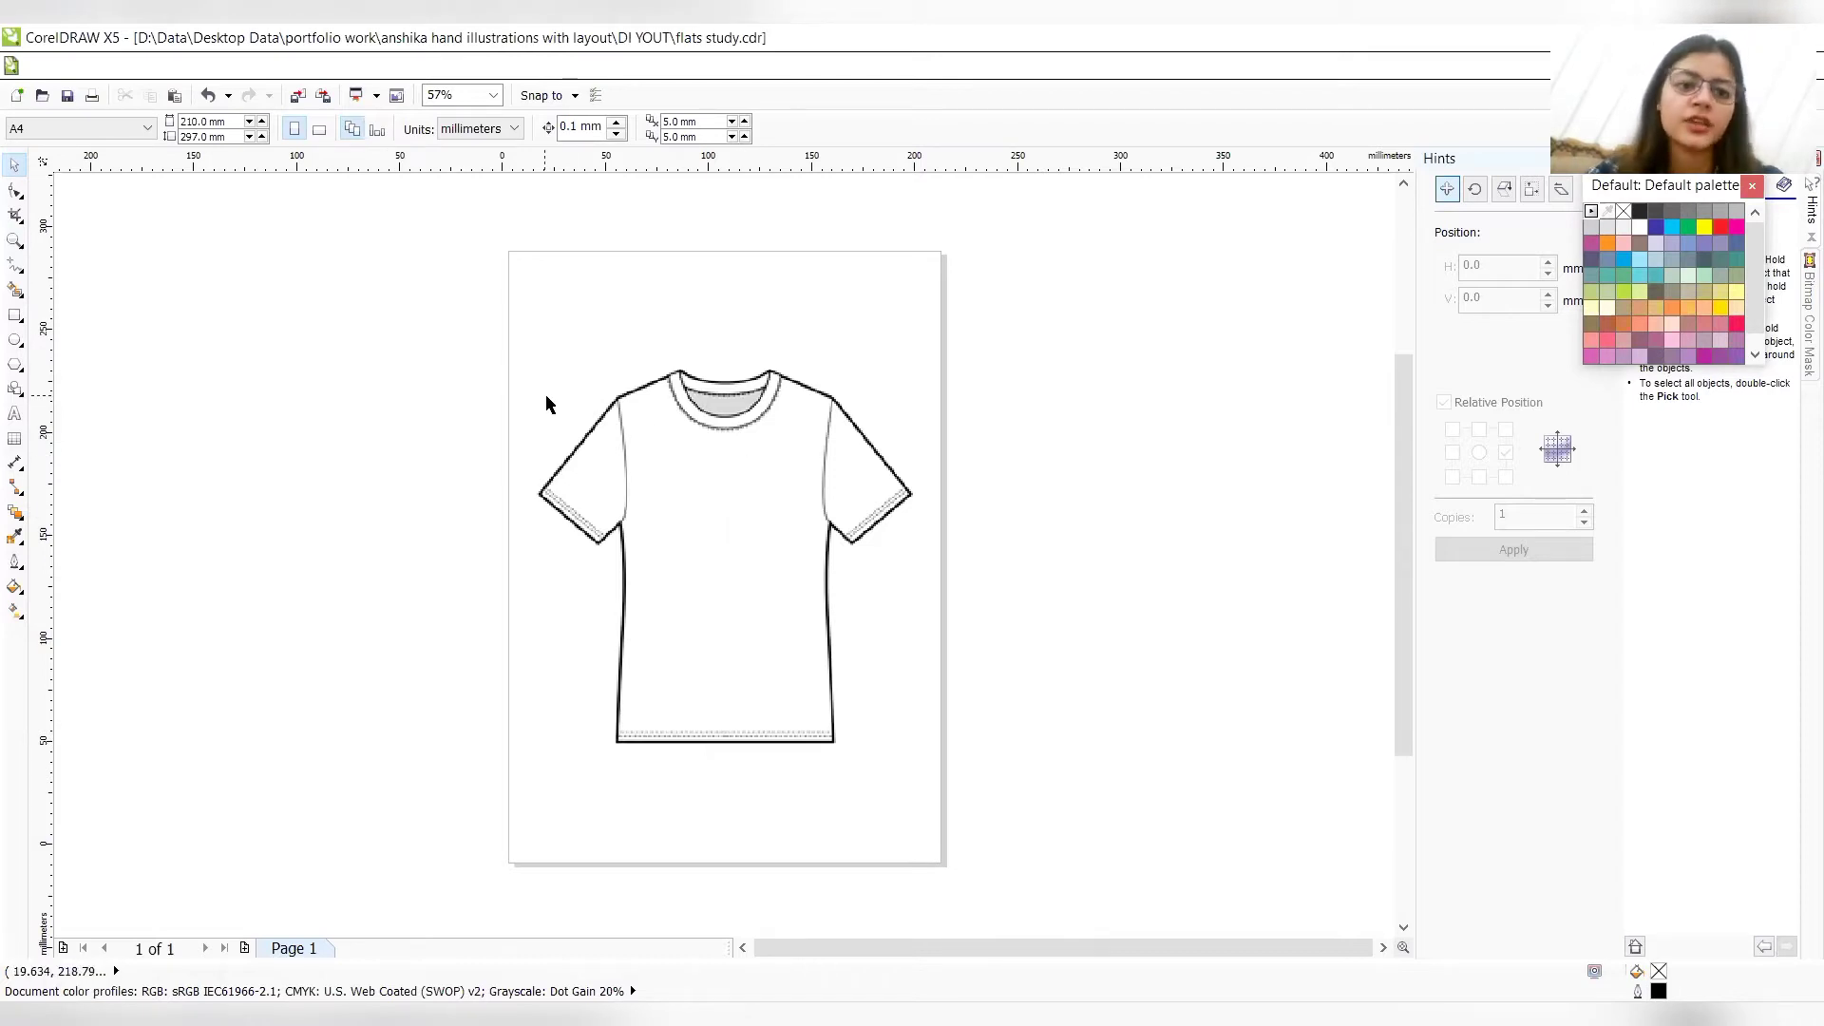
# - Try tracing the T-shirt's left outline with the Pen tool, from the neckline over the shoulder and underarm to the hem
pyautogui.click(660, 470)
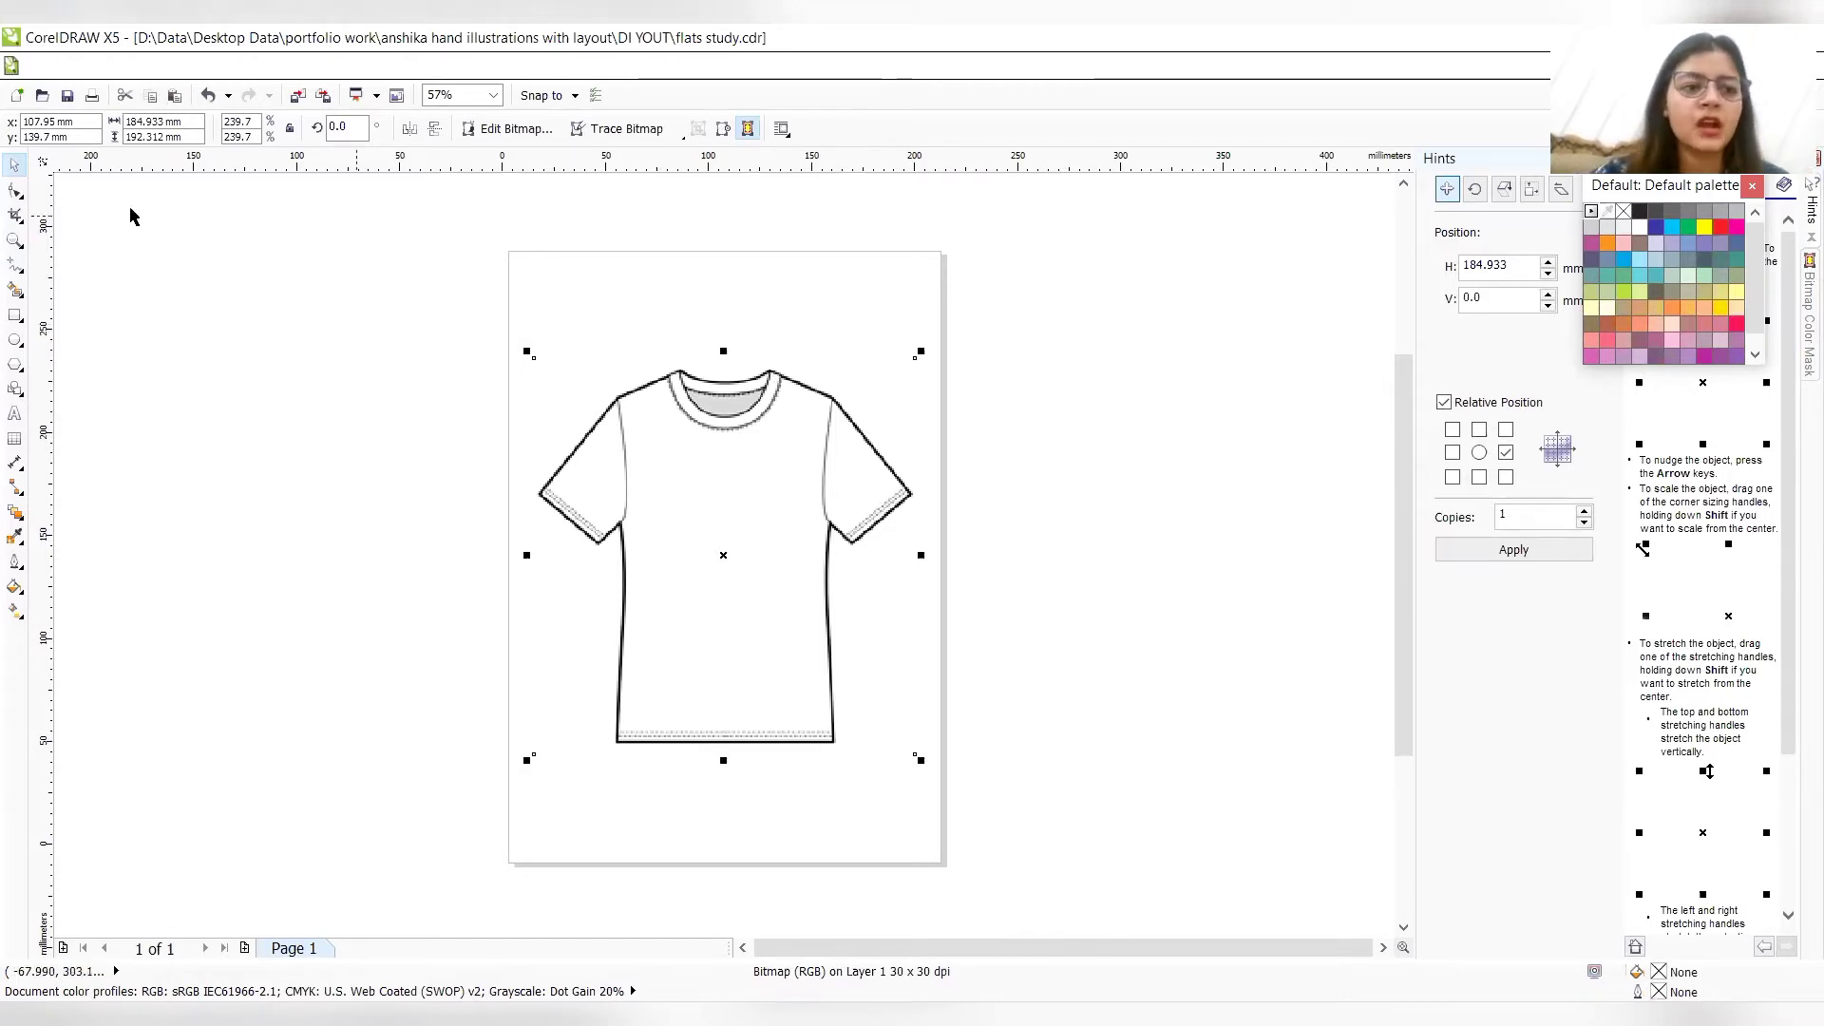
pyautogui.click(23, 273)
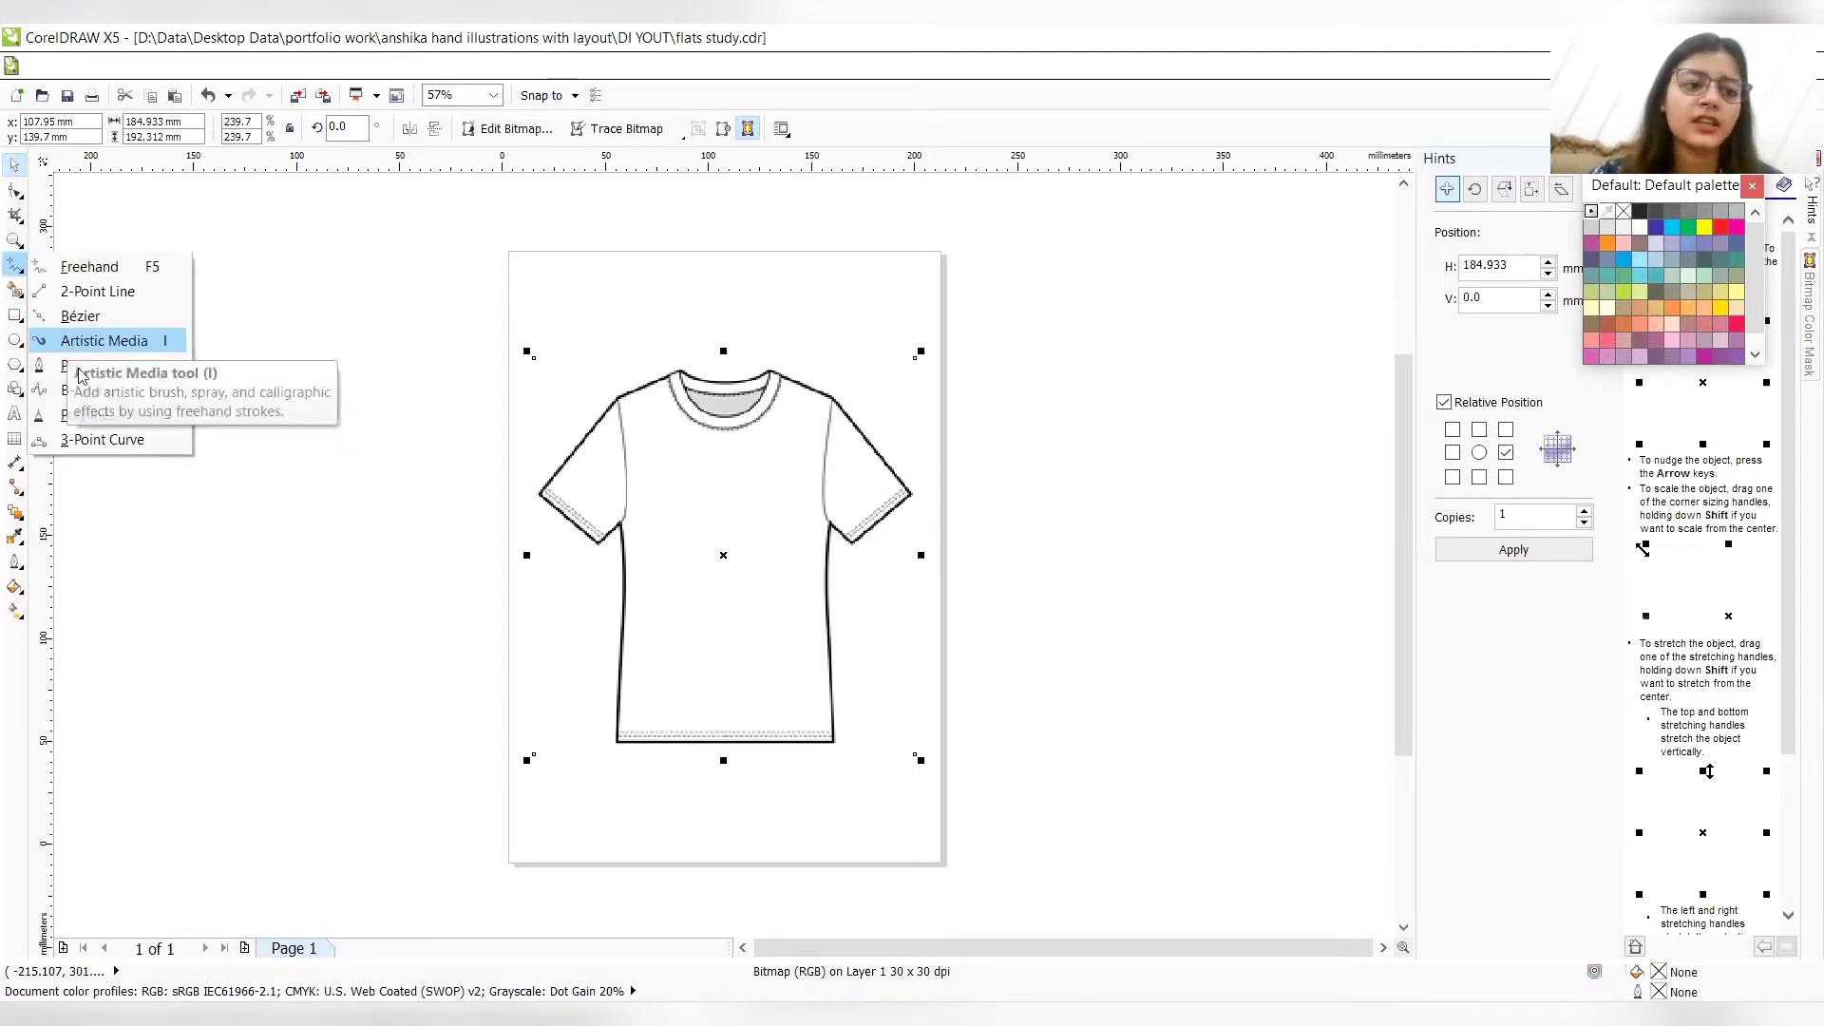
pyautogui.click(80, 367)
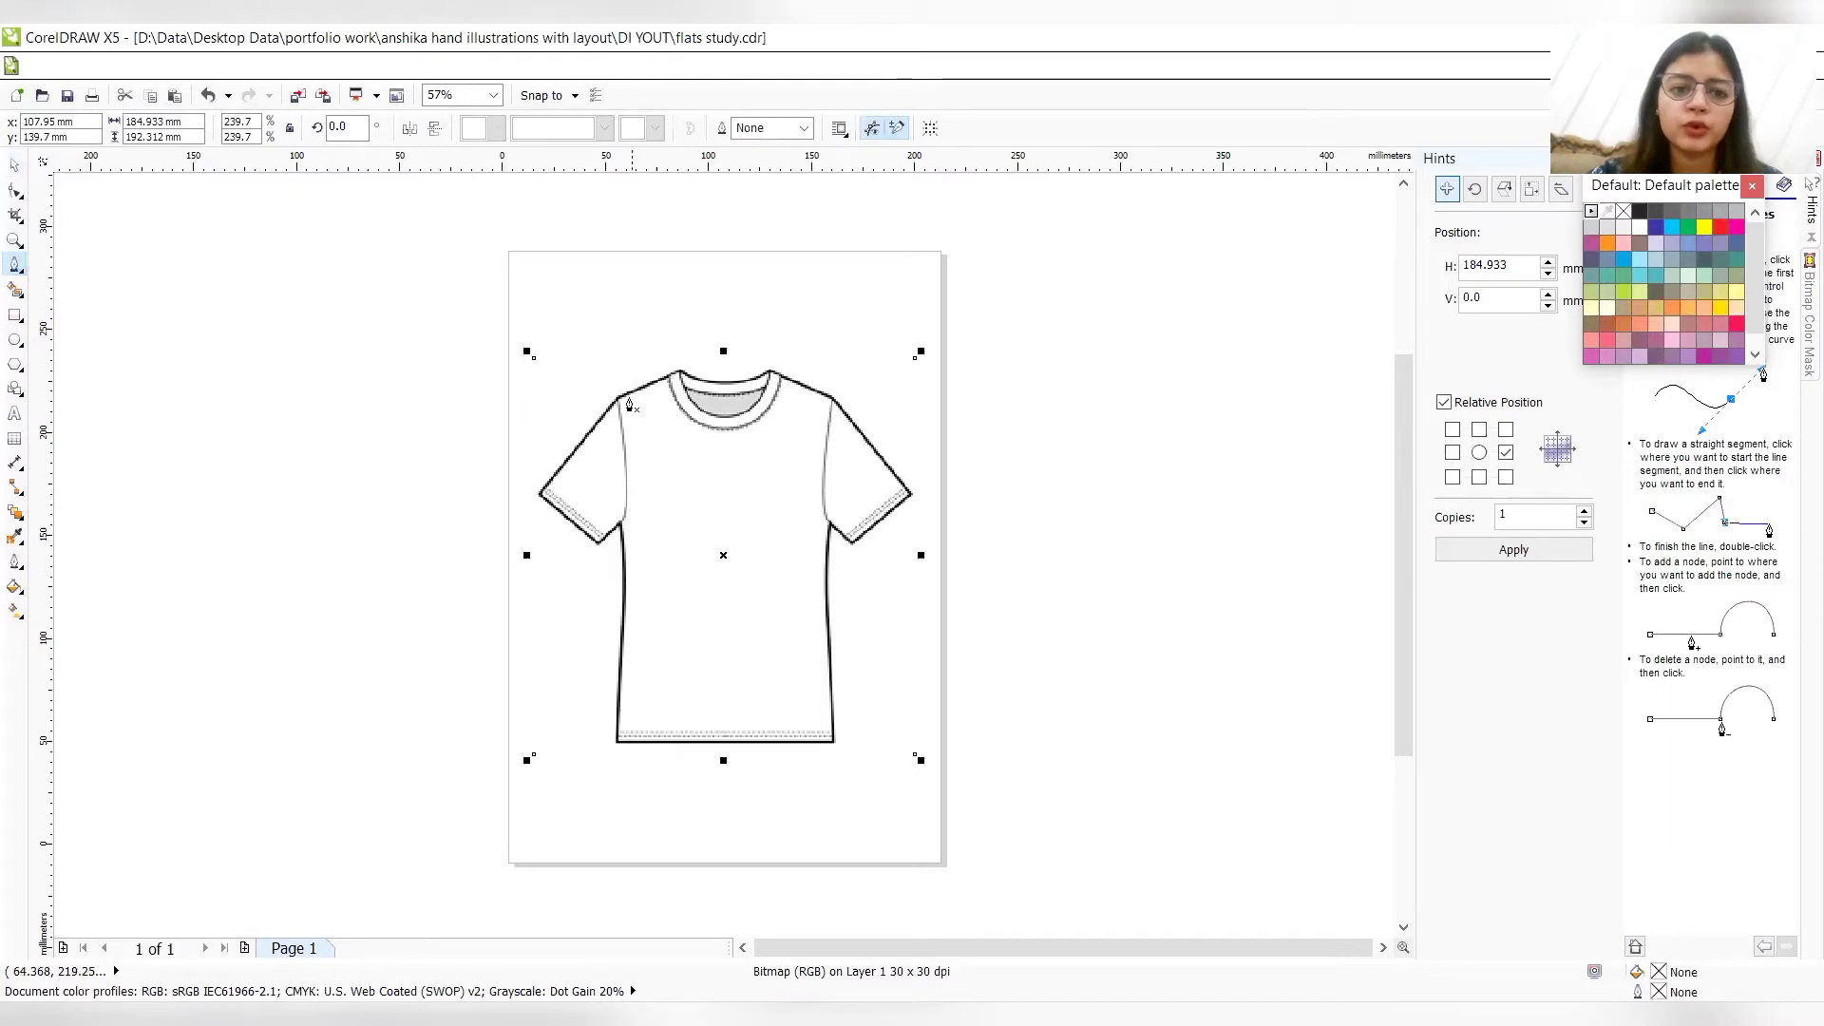
pyautogui.click(666, 377)
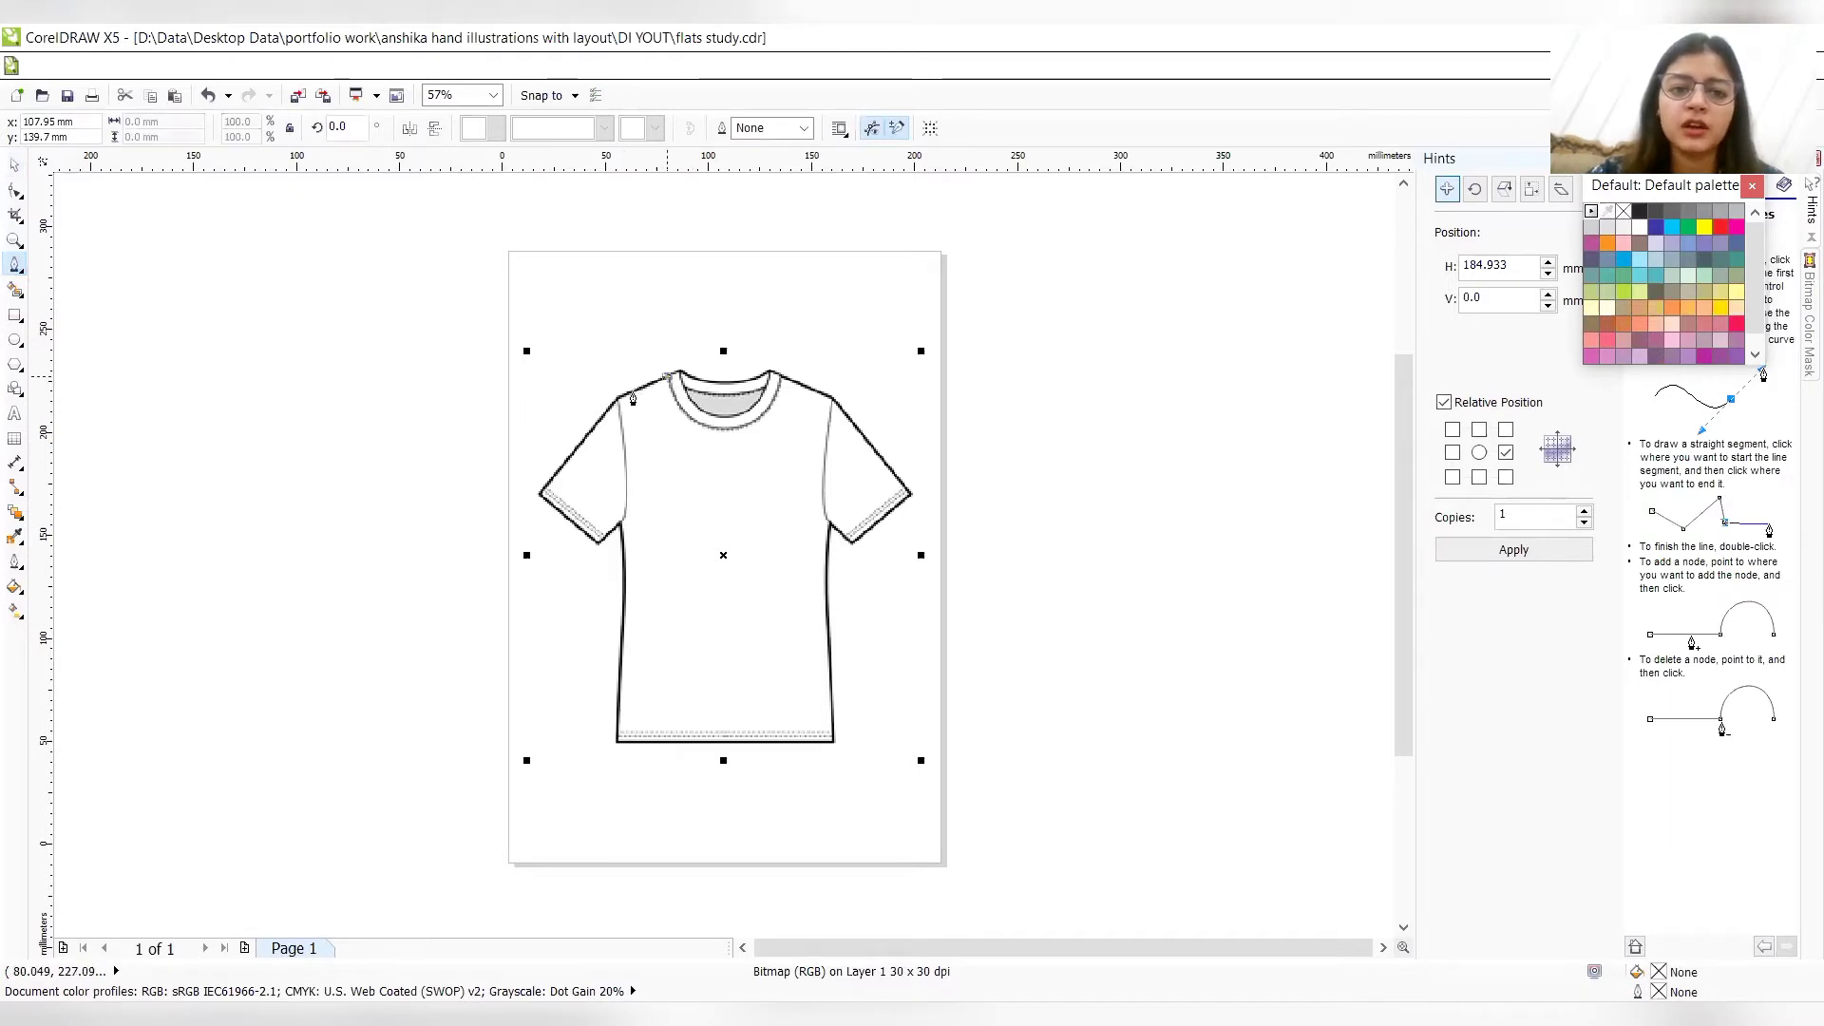
pyautogui.click(618, 400)
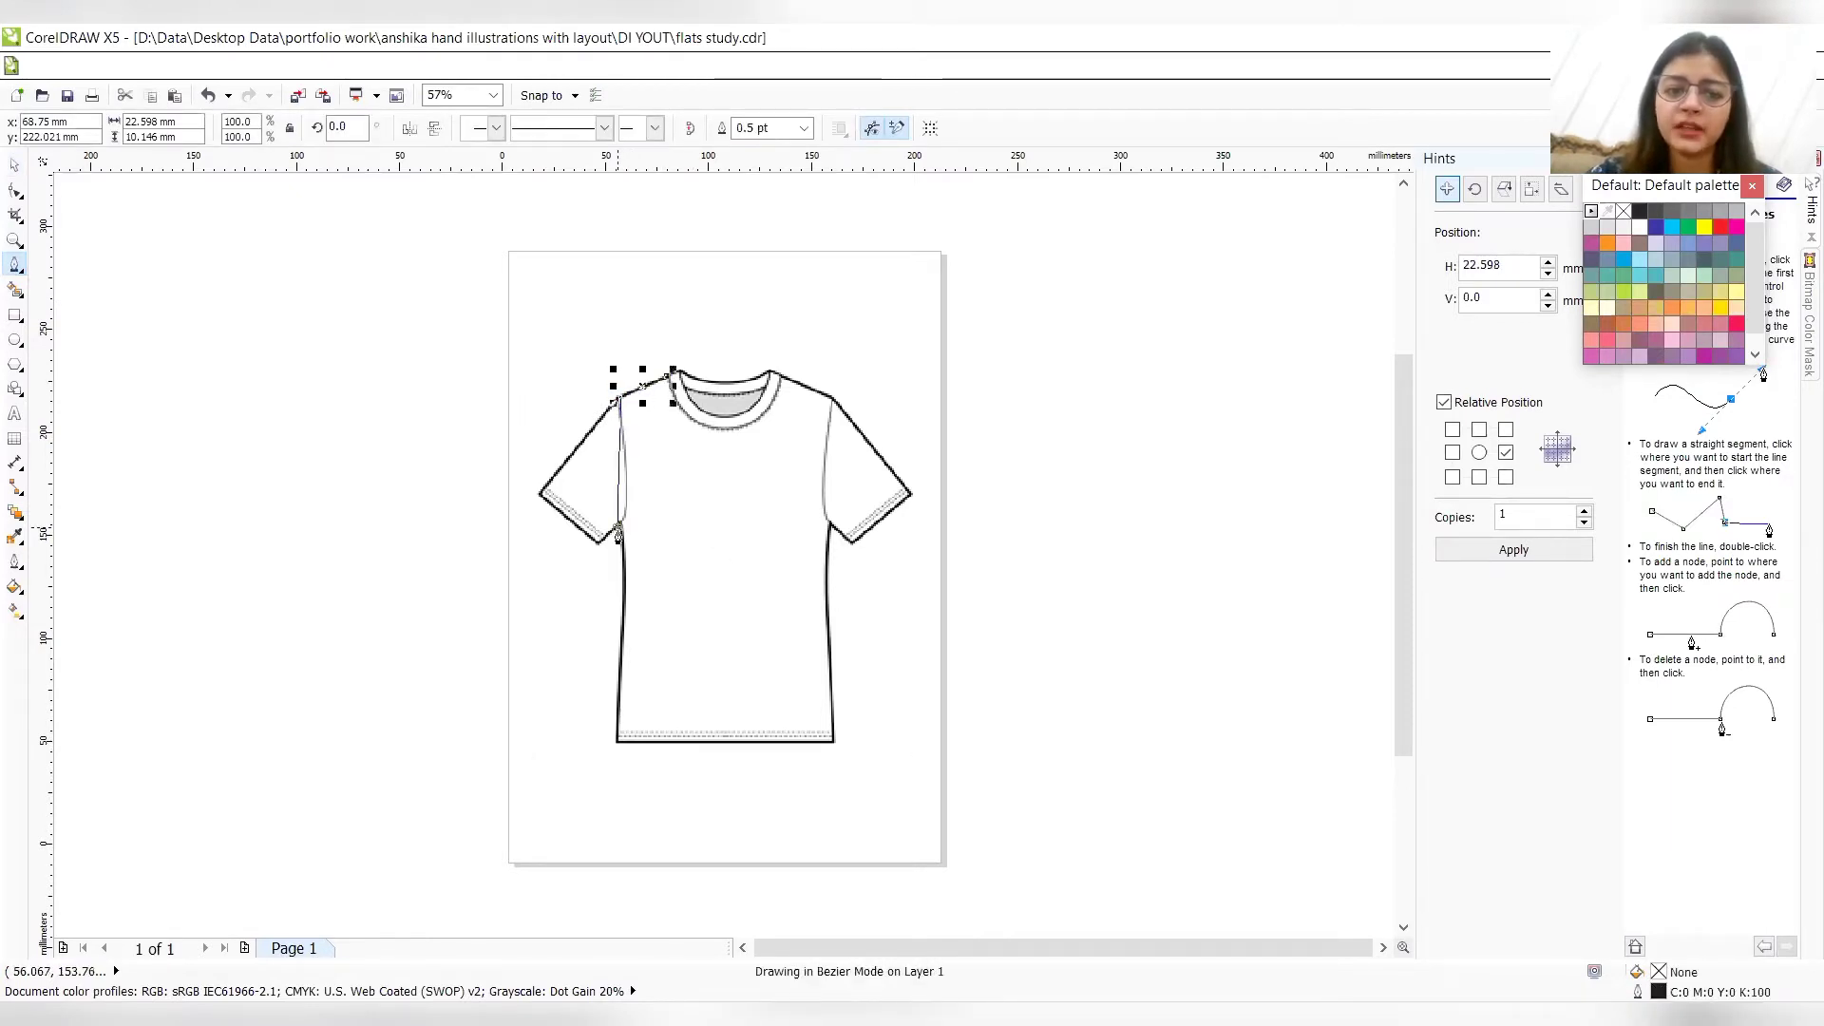
pyautogui.click(612, 532)
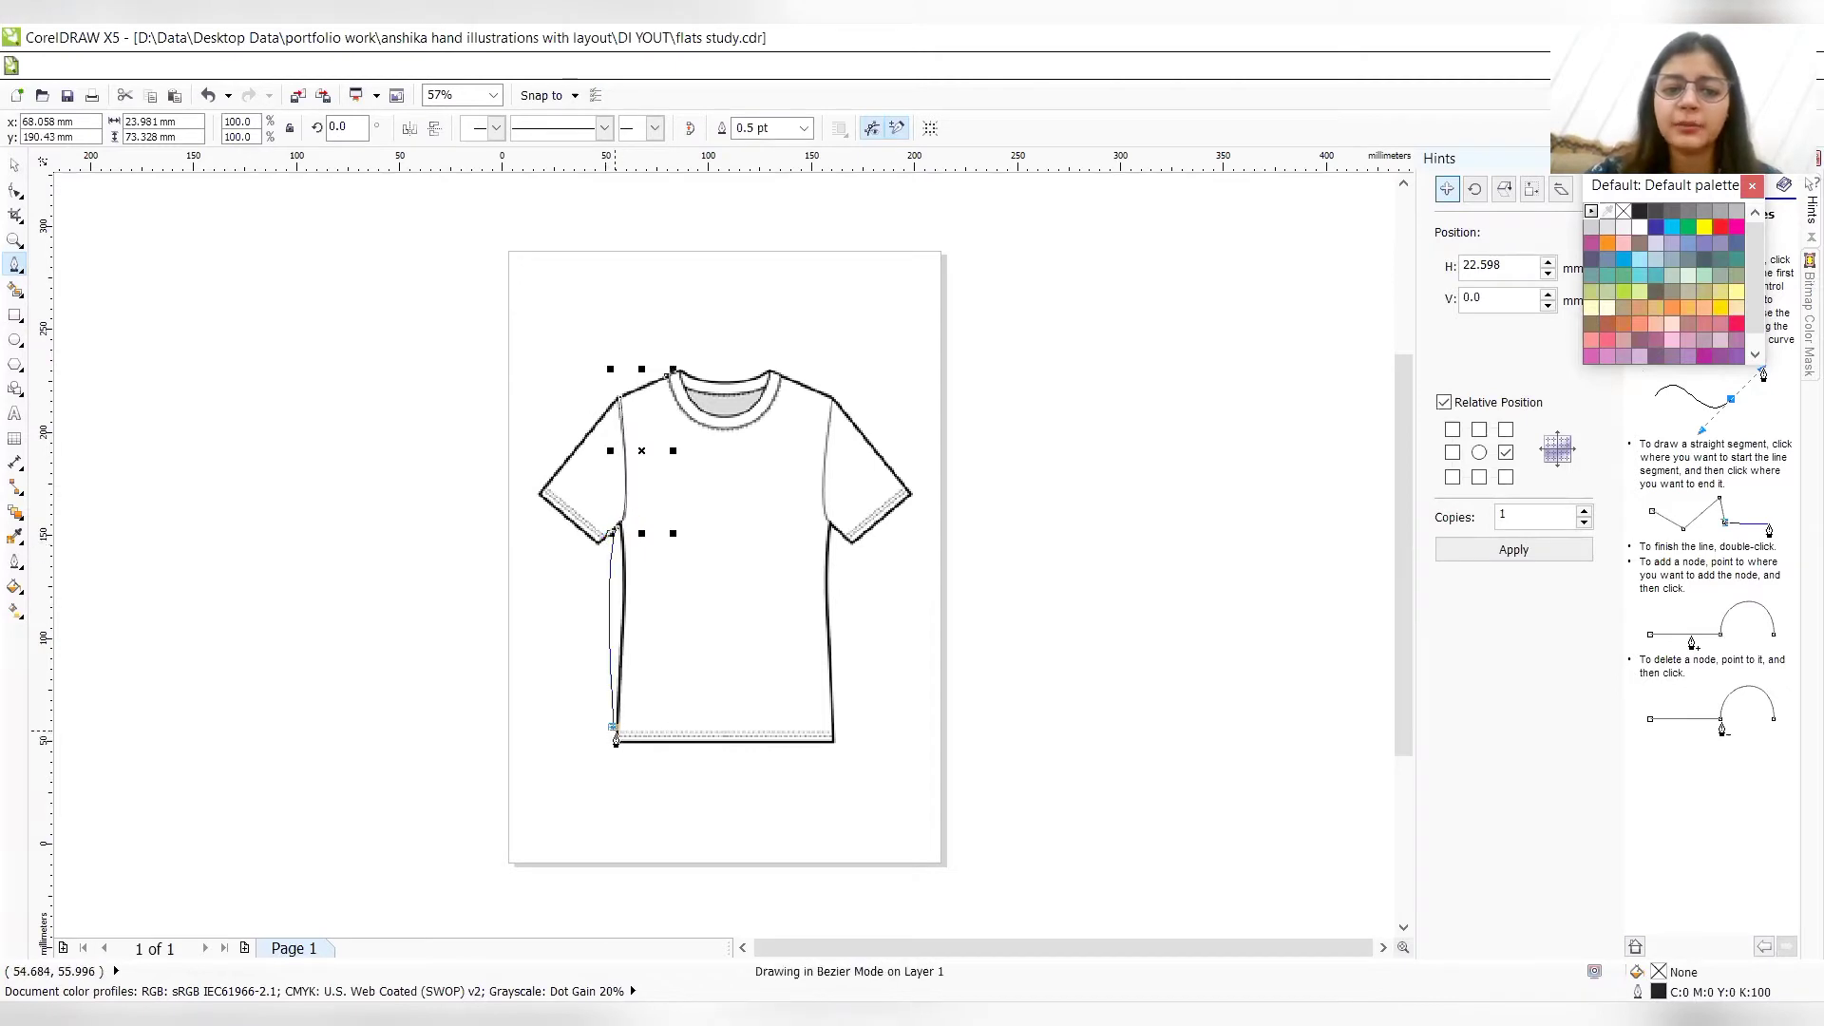
pyautogui.moveTo(612, 728); pyautogui.dragTo(588, 754)
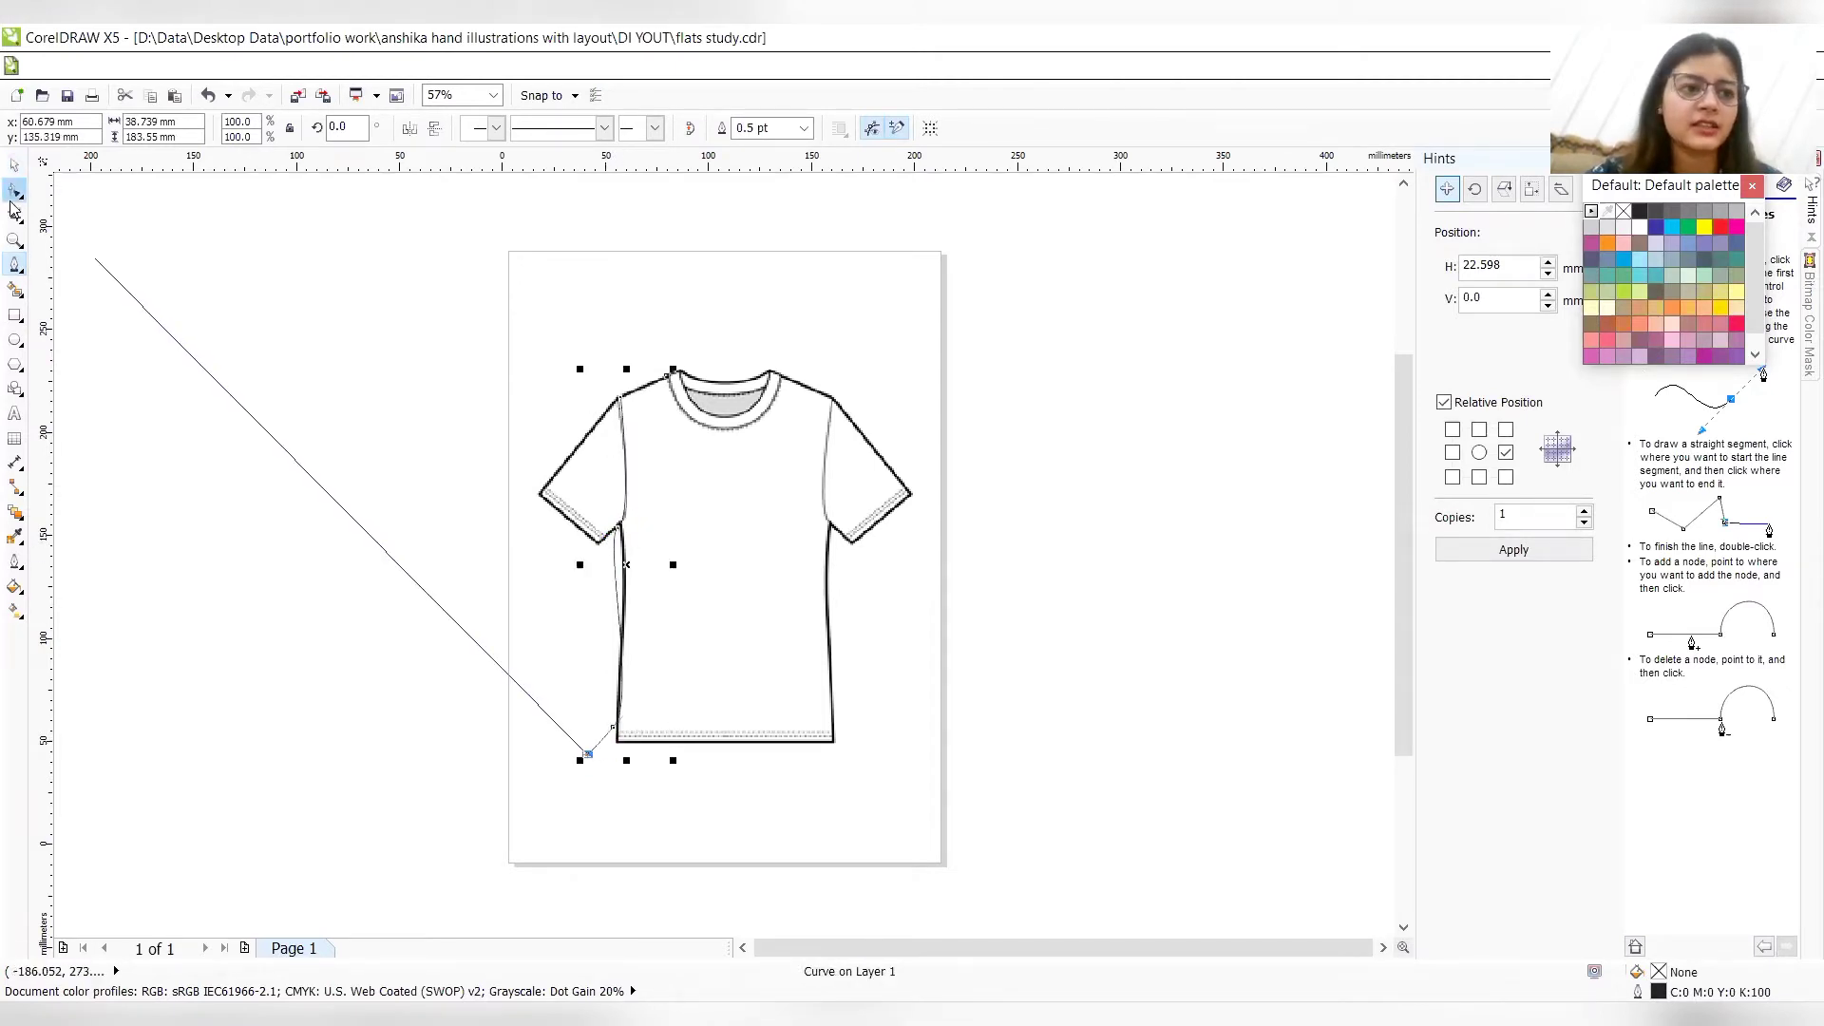
# - Draw an ellipse about 74 × 71 mm in the empty area left of the page and convert it to curves
pyautogui.click(15, 339)
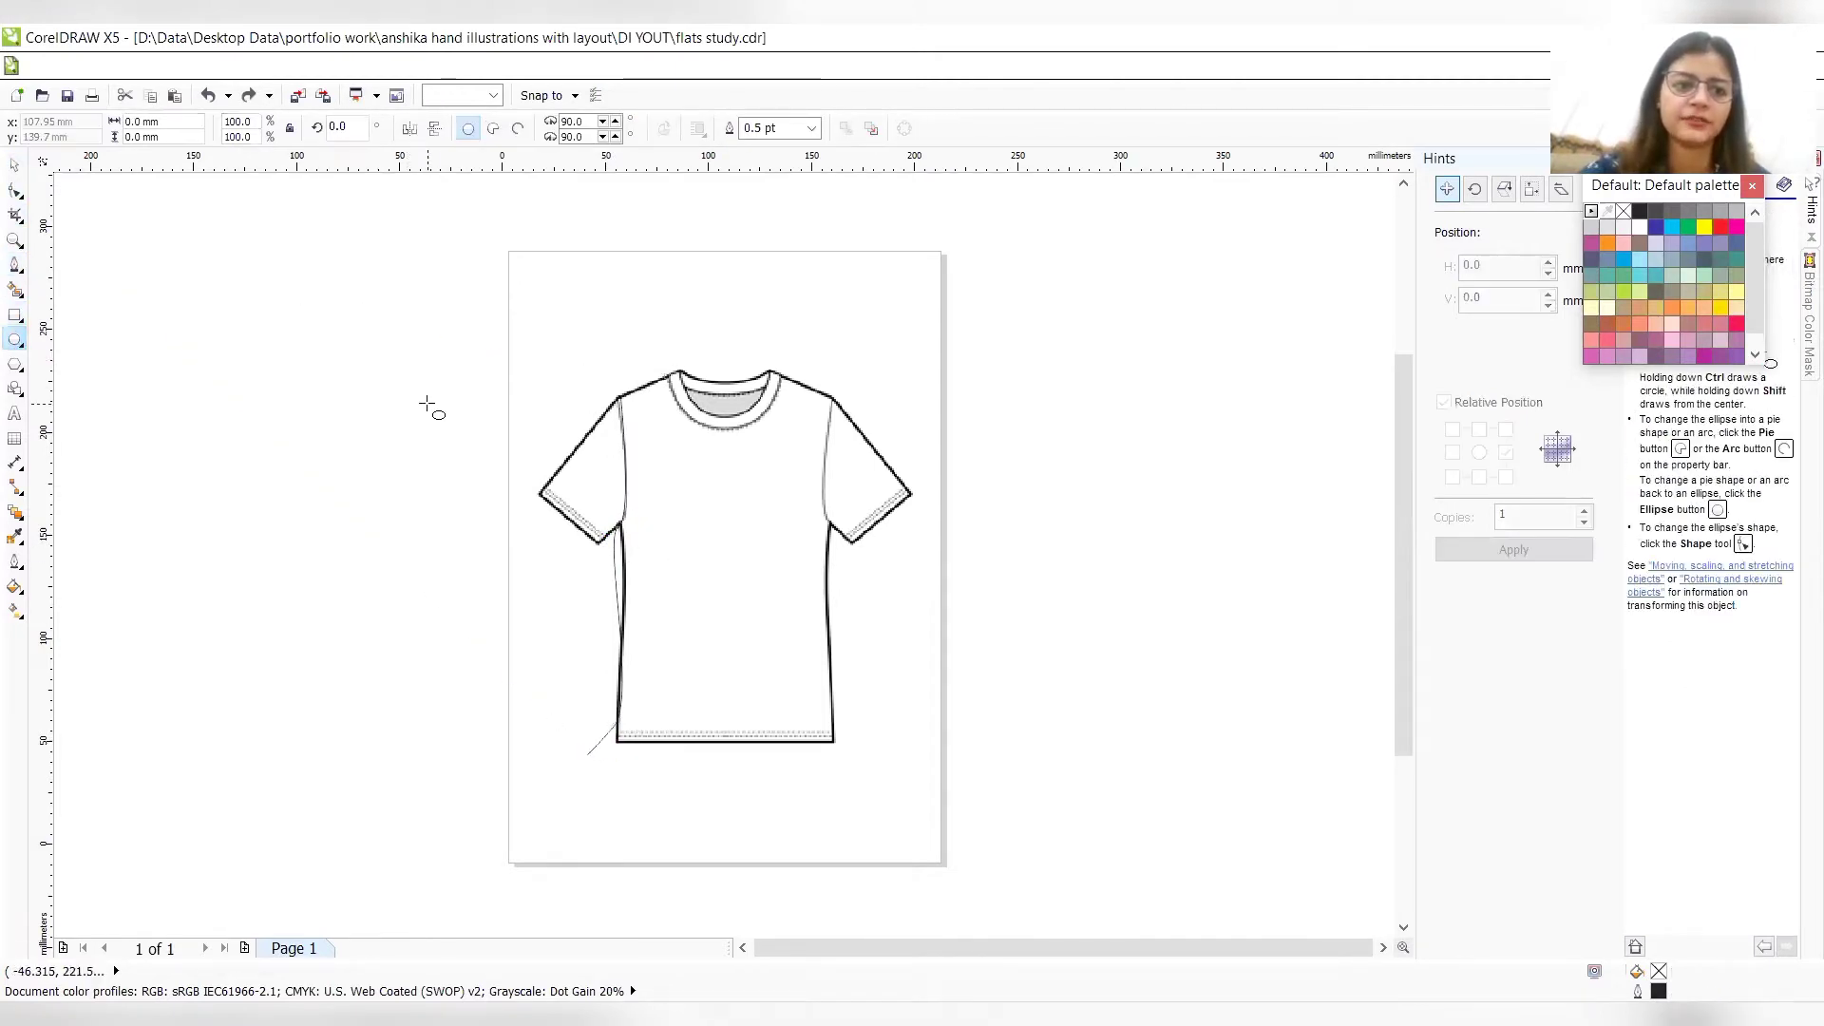
pyautogui.moveTo(324, 353); pyautogui.dragTo(477, 496)
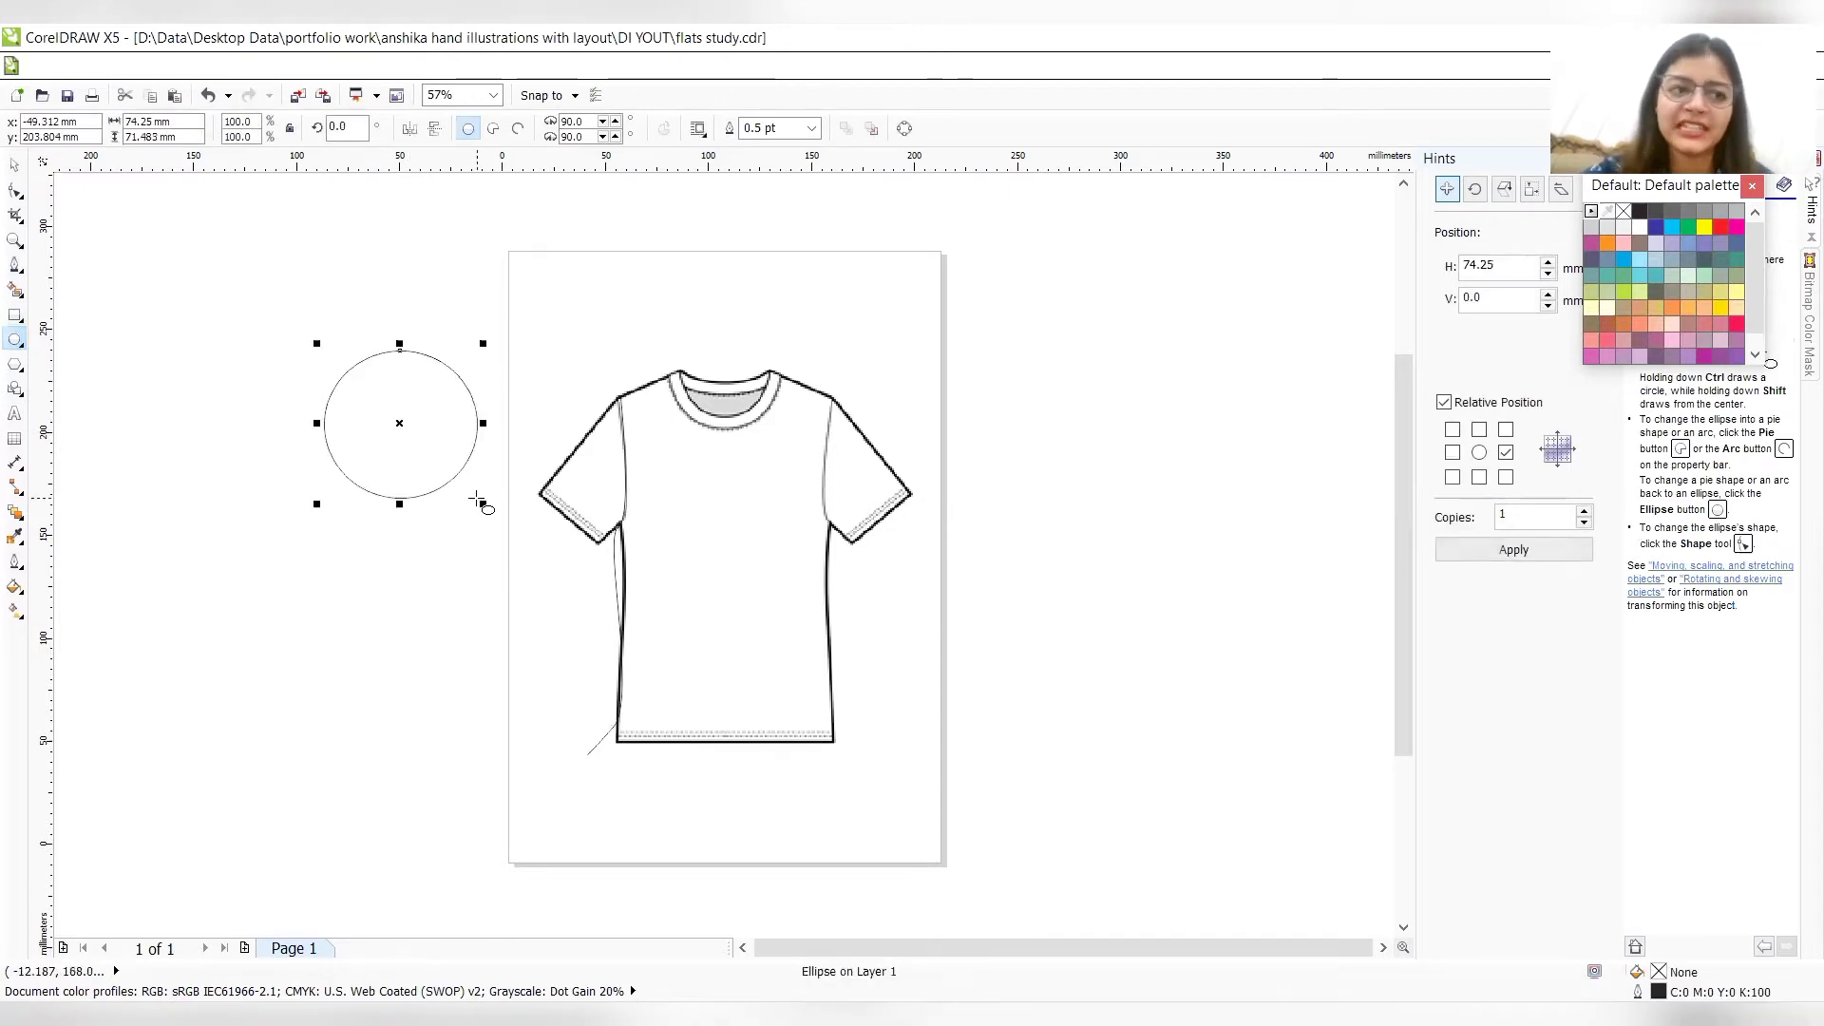
pyautogui.click(20, 197)
pyautogui.click(76, 192)
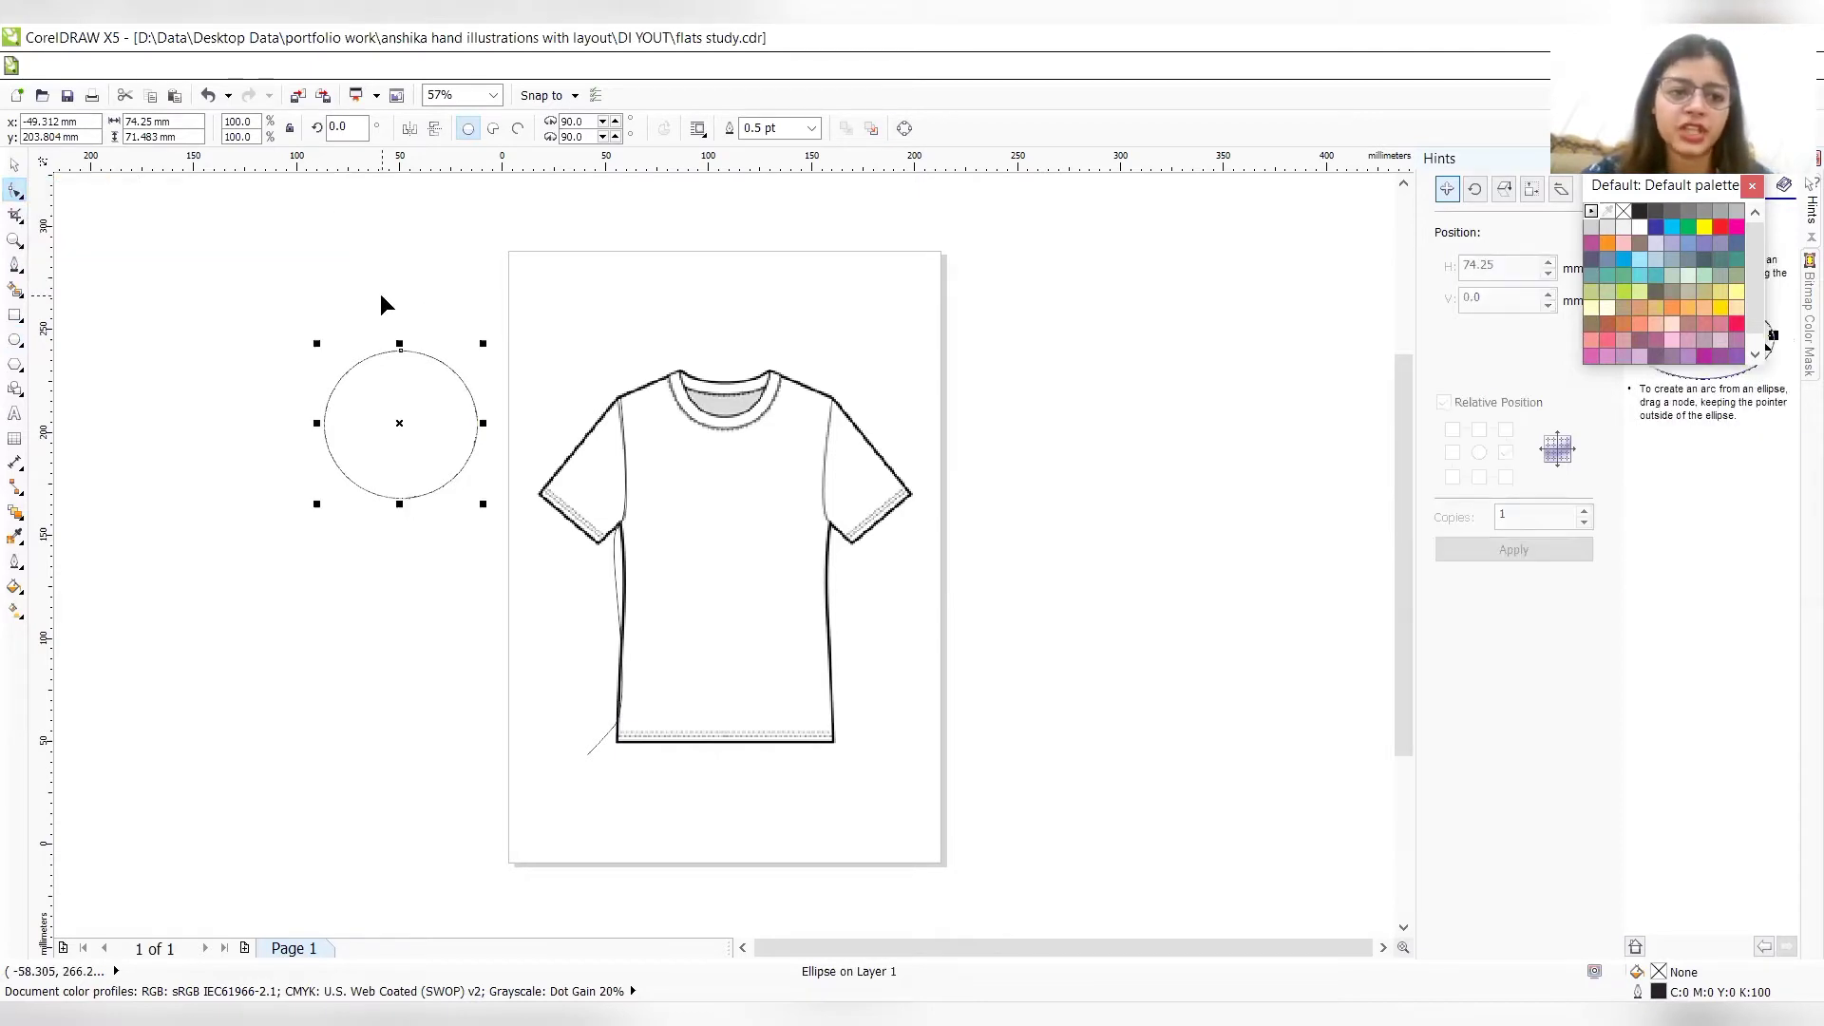
pyautogui.click(397, 351)
pyautogui.moveTo(397, 351); pyautogui.dragTo(414, 416)
pyautogui.hotkey('ctrl', 'z')
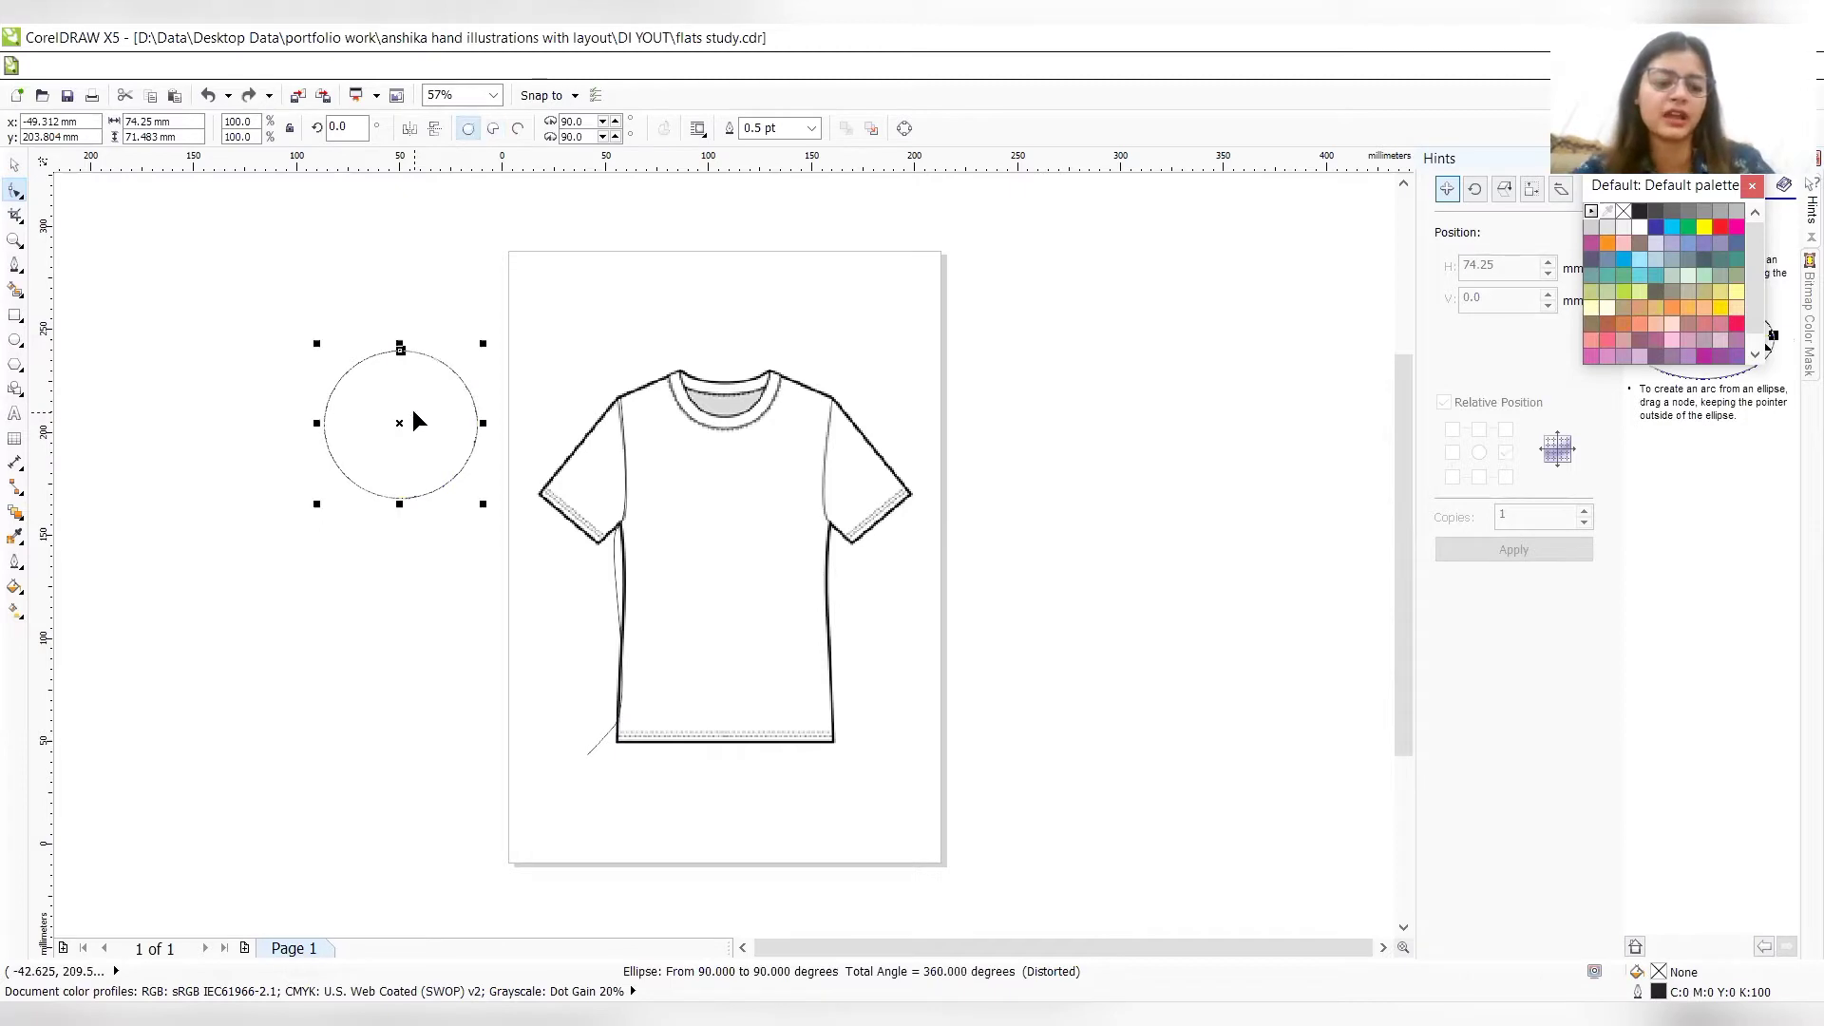
pyautogui.hotkey('ctrl', 'q')
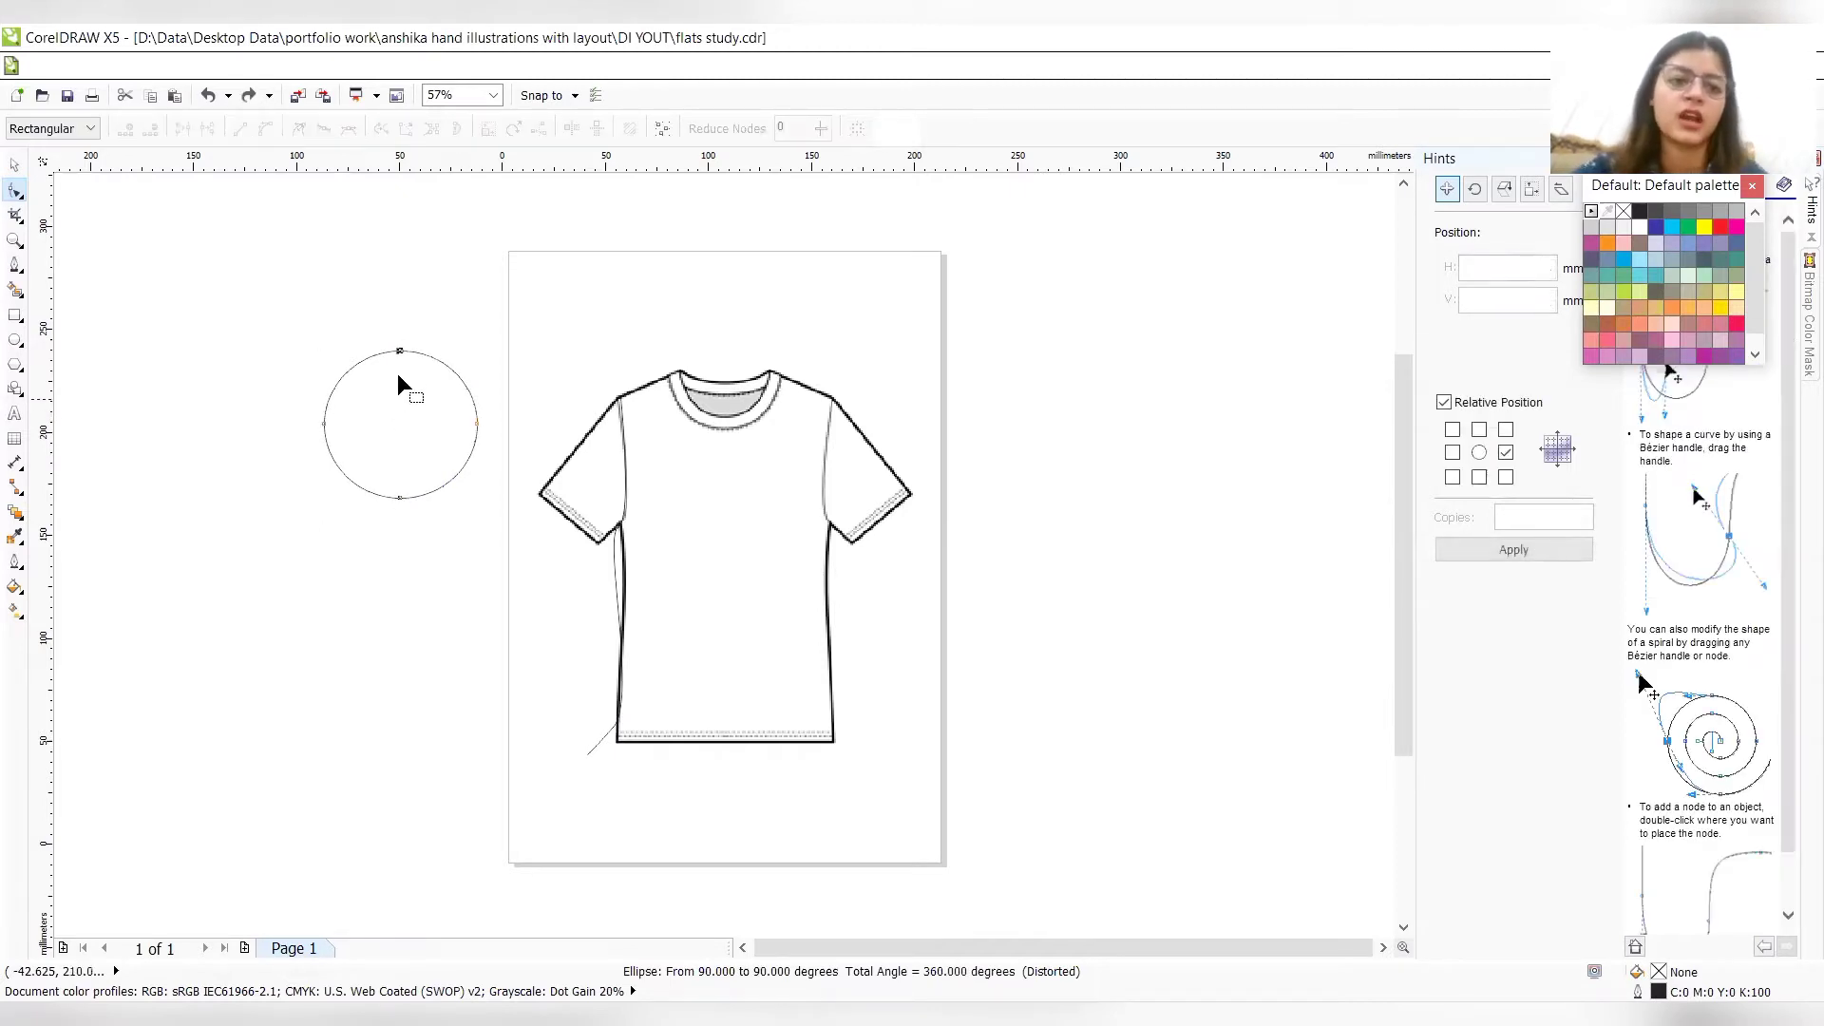
# - Reshape the converted ellipse by moving its top node inward, adding and moving nodes on the upper-left edge, and deleting one of them
pyautogui.moveTo(399, 352); pyautogui.dragTo(414, 399)
pyautogui.click(367, 395)
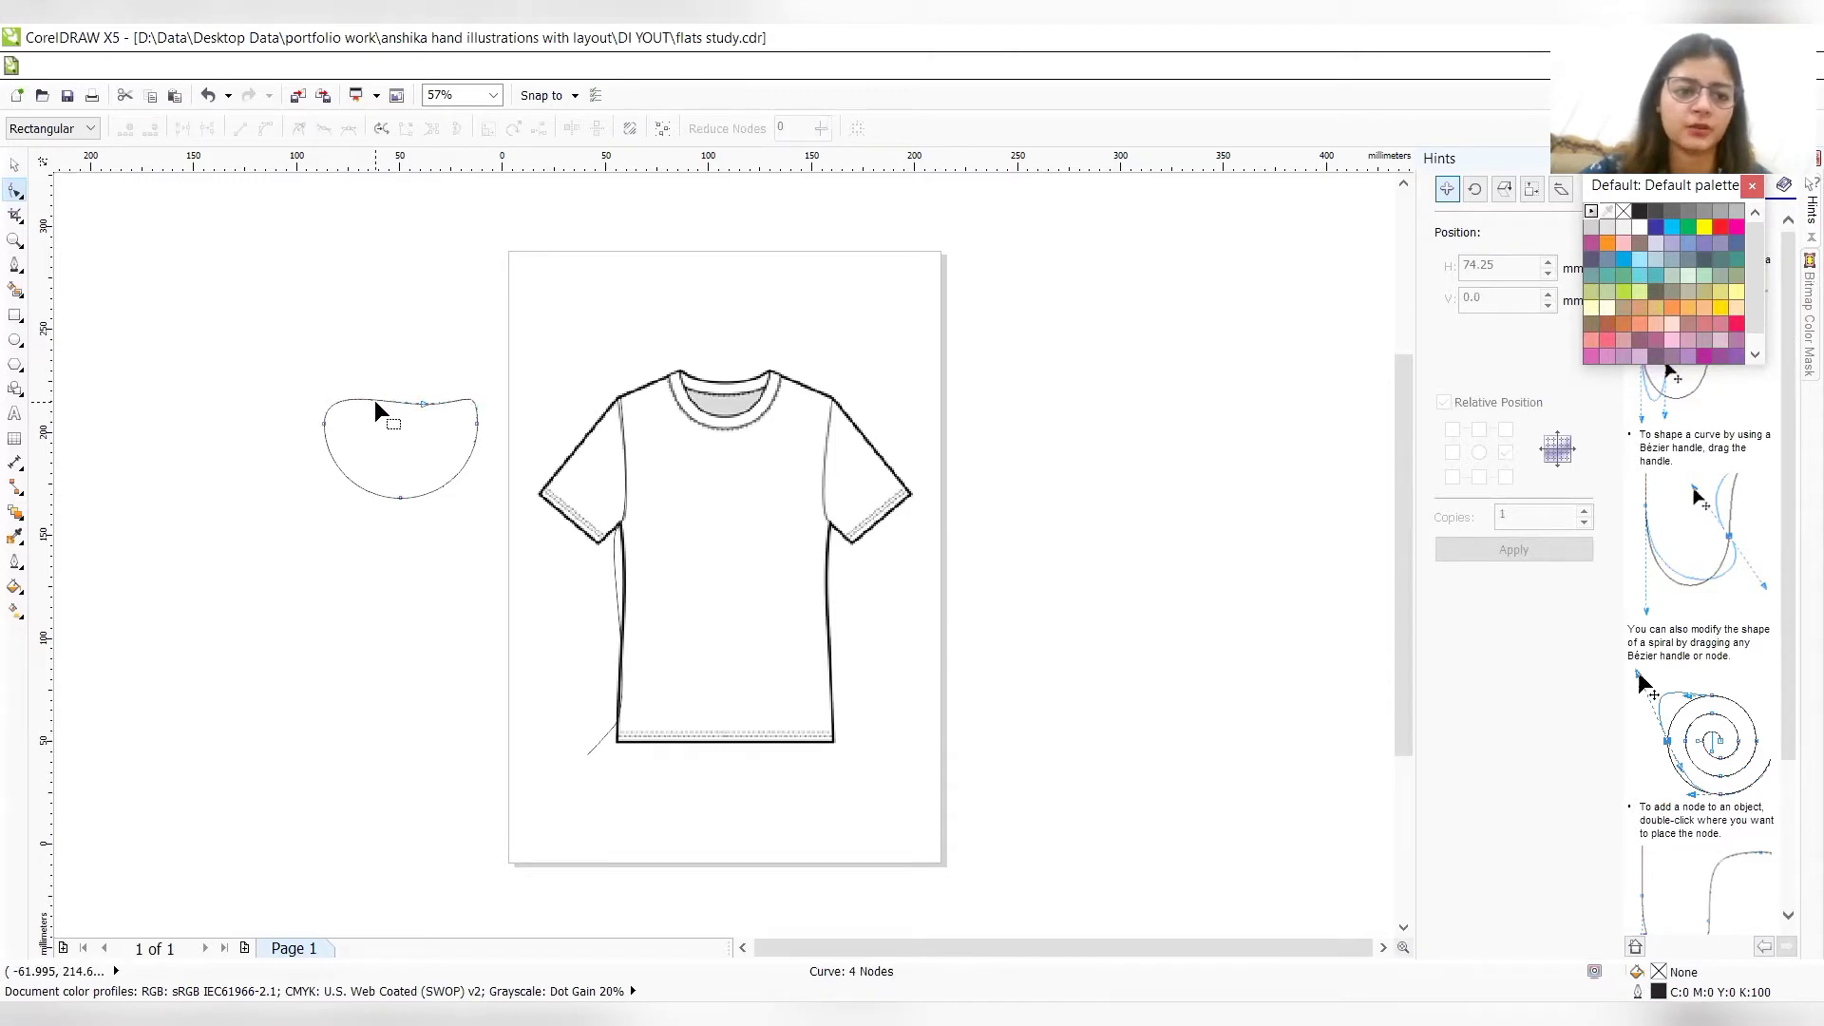
pyautogui.doubleClick(374, 397)
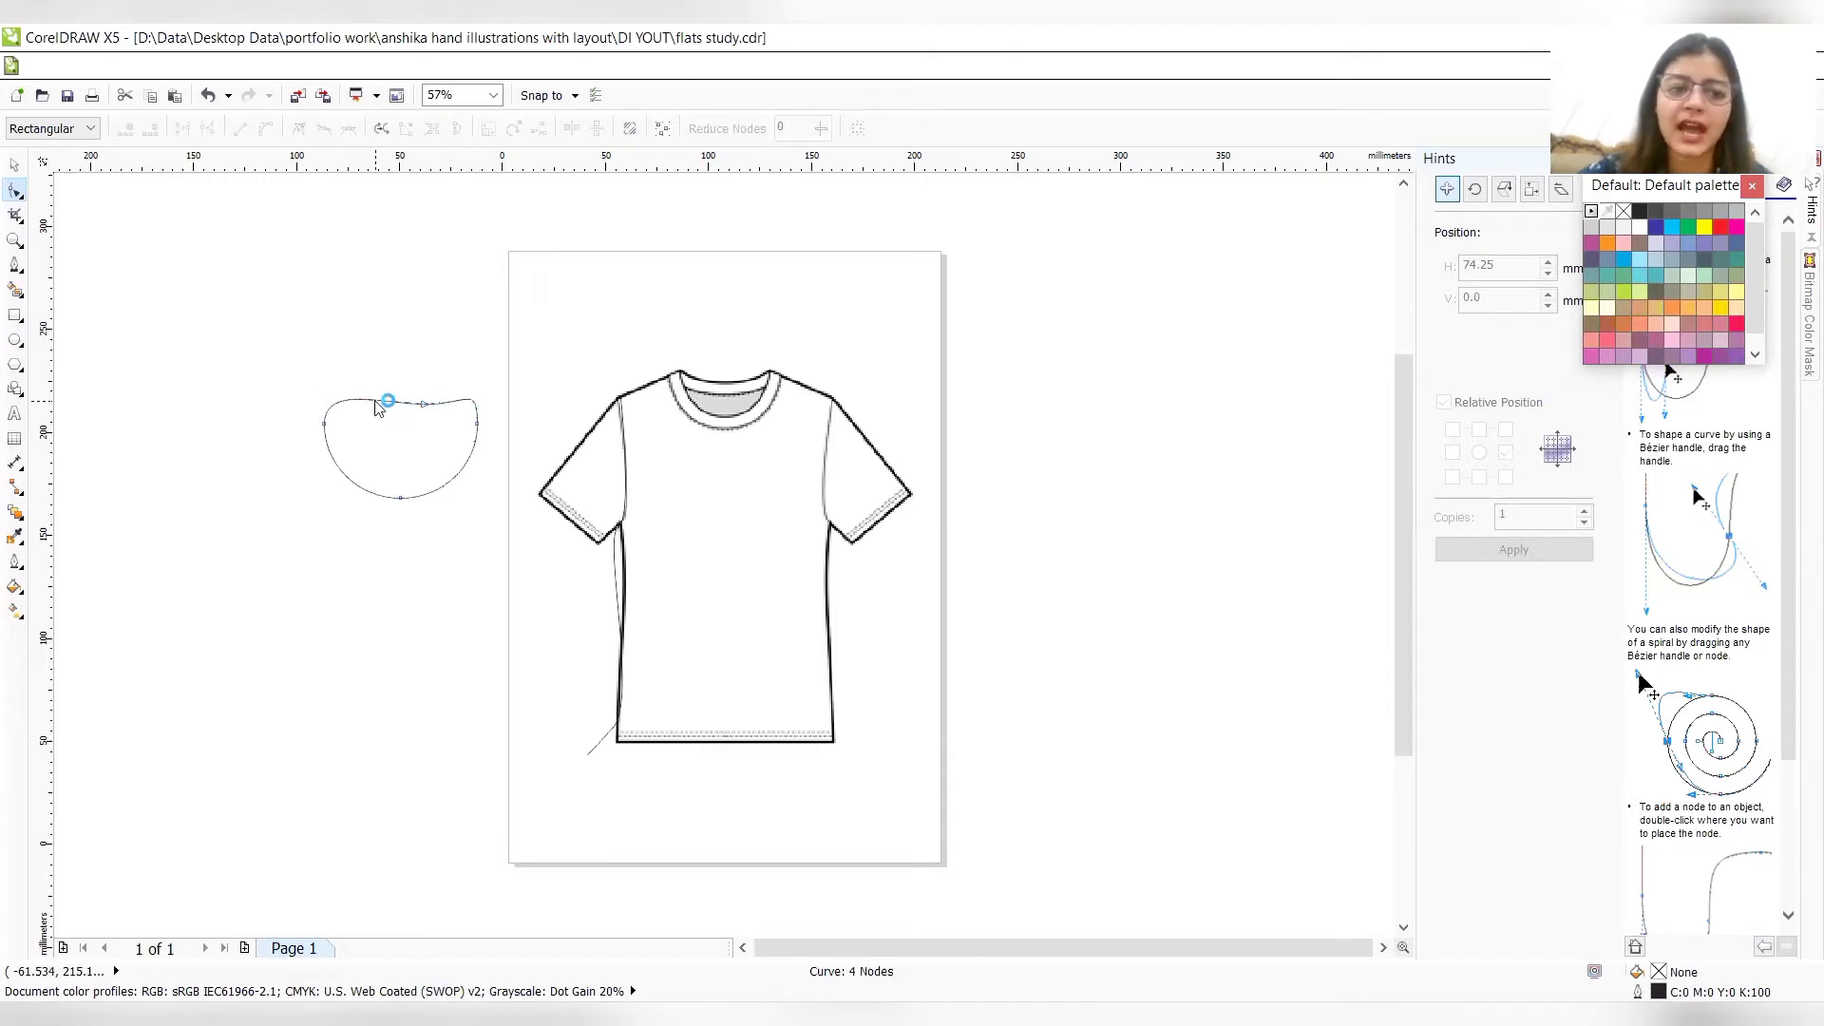
pyautogui.moveTo(374, 397); pyautogui.dragTo(353, 363)
pyautogui.doubleClick(329, 317)
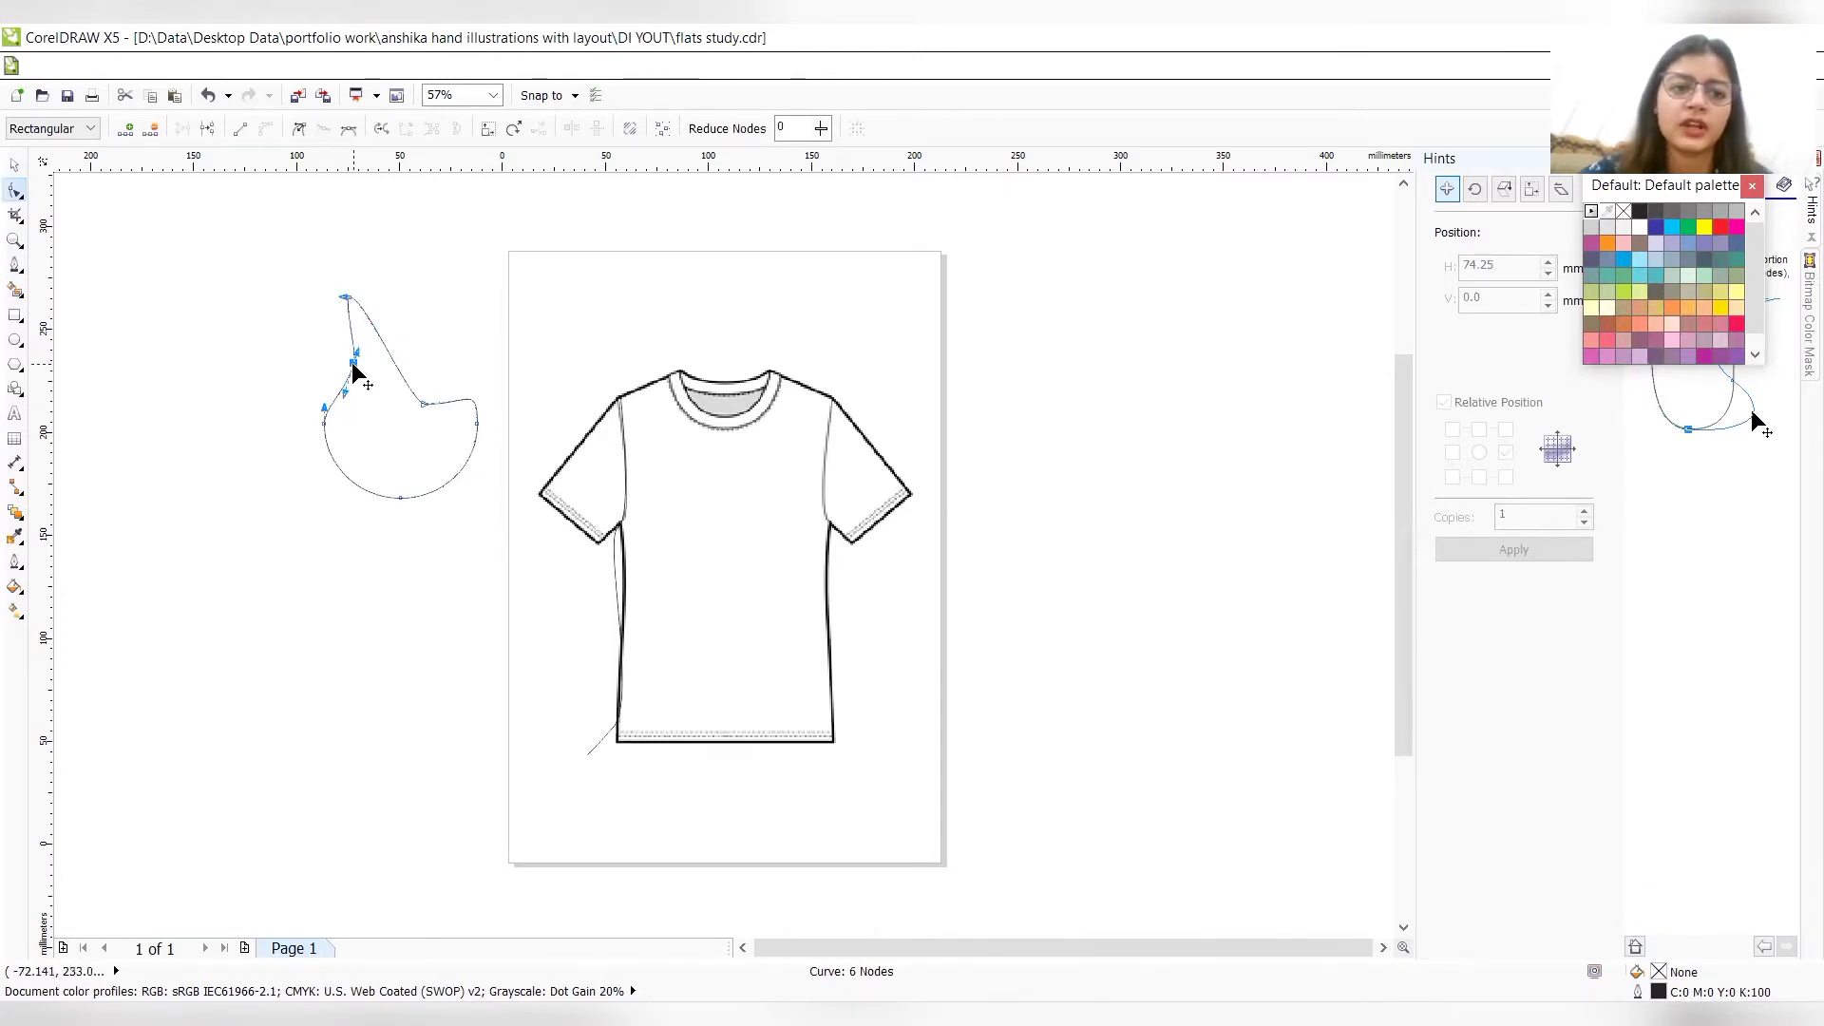
pyautogui.press('Delete')
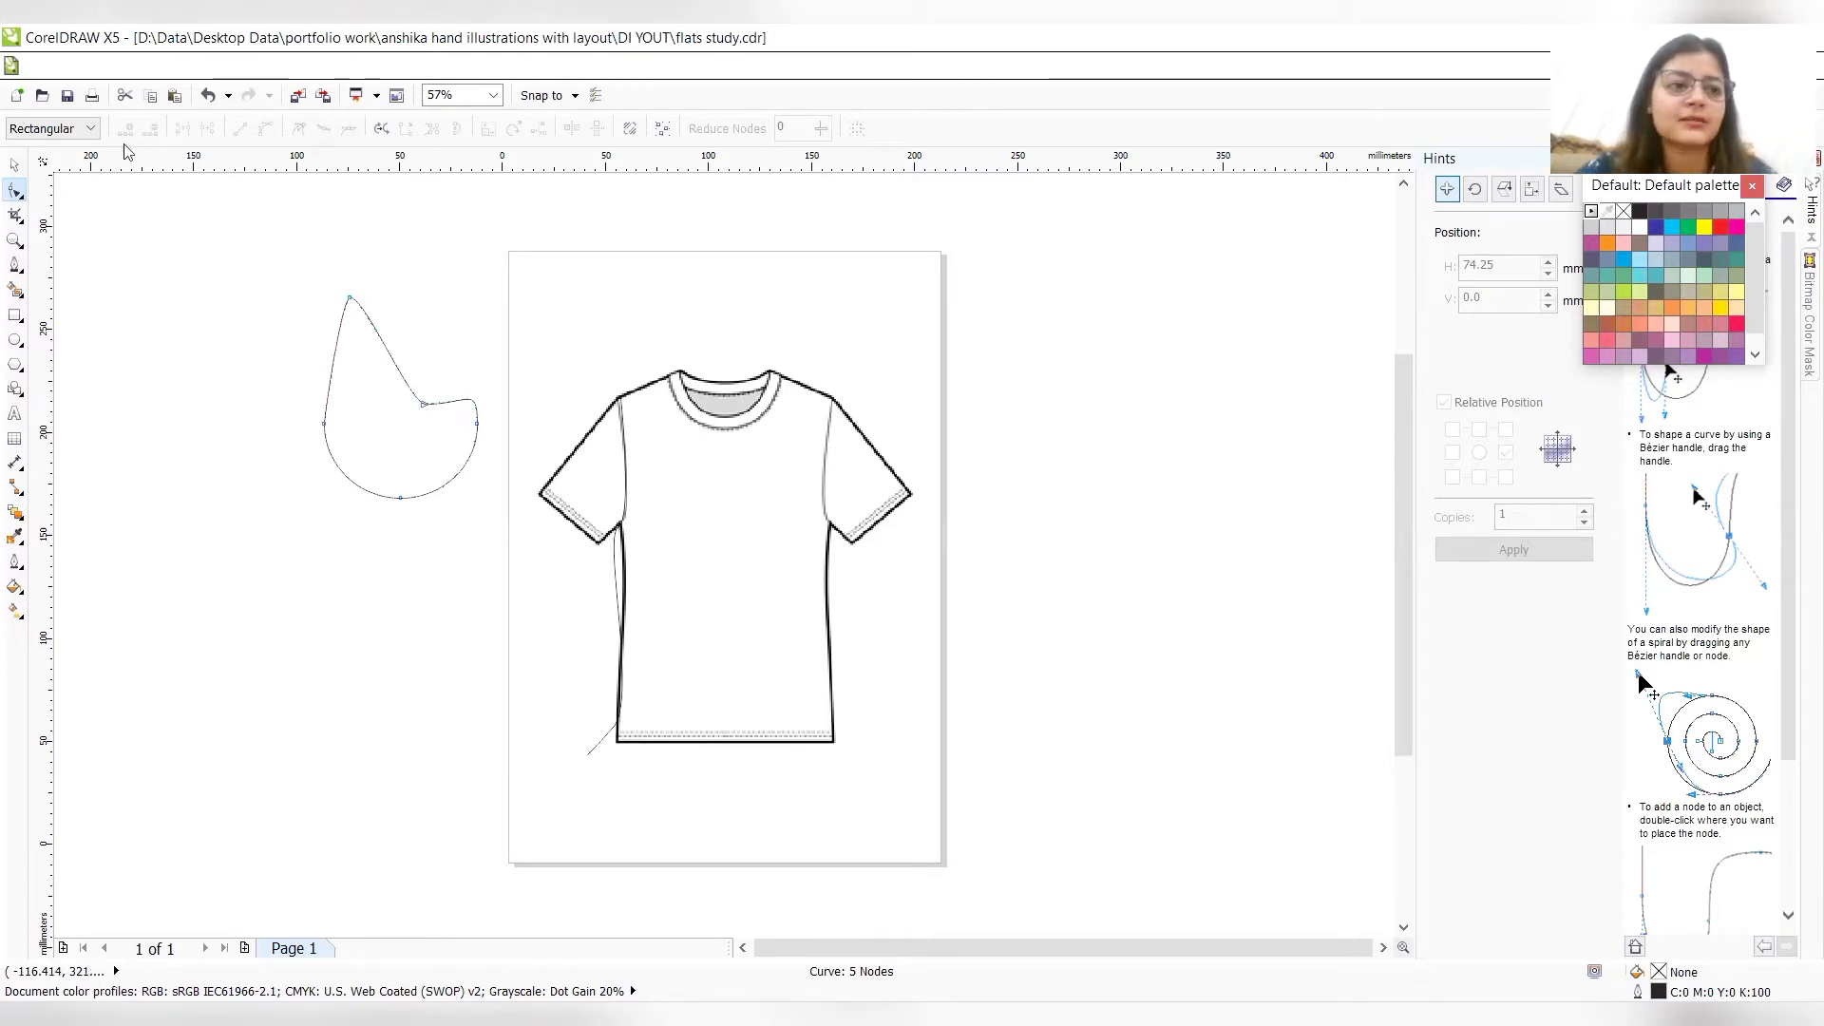
# - Delete the reshaped ellipse beside the page and the traced pen curve, keeping the T-shirt image in place
pyautogui.click(15, 165)
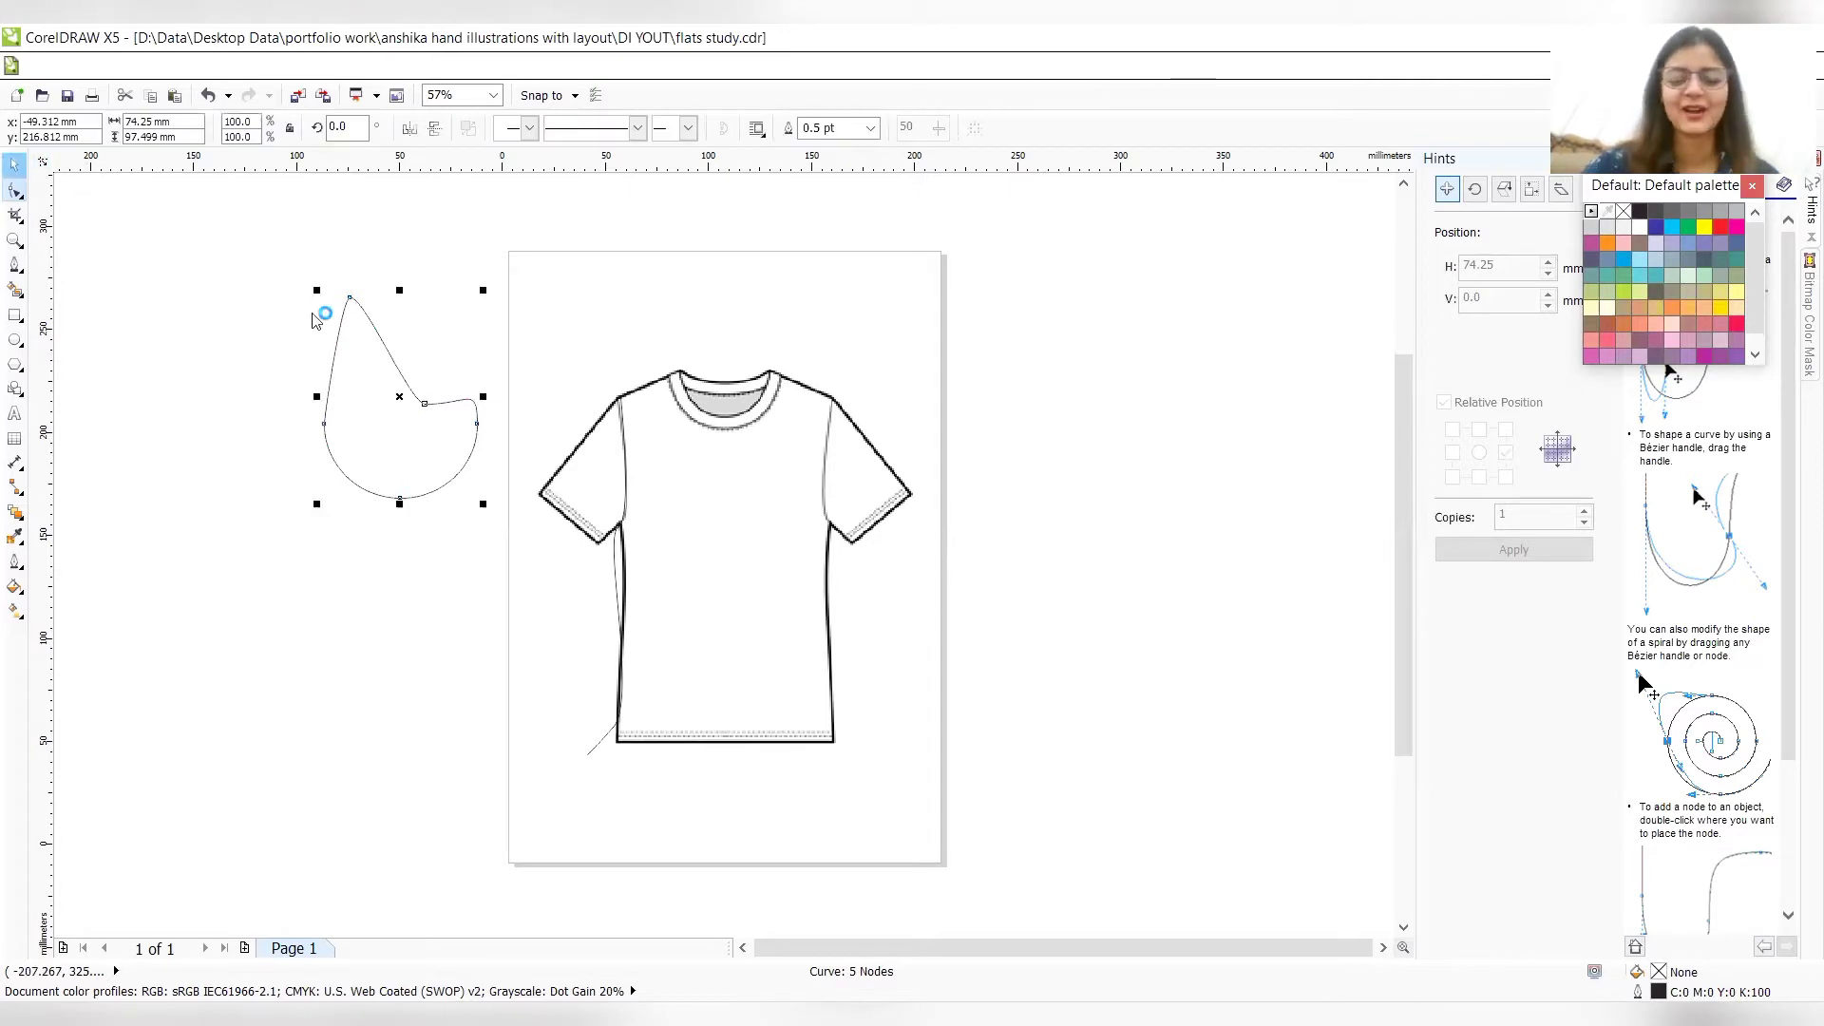
pyautogui.press('Delete')
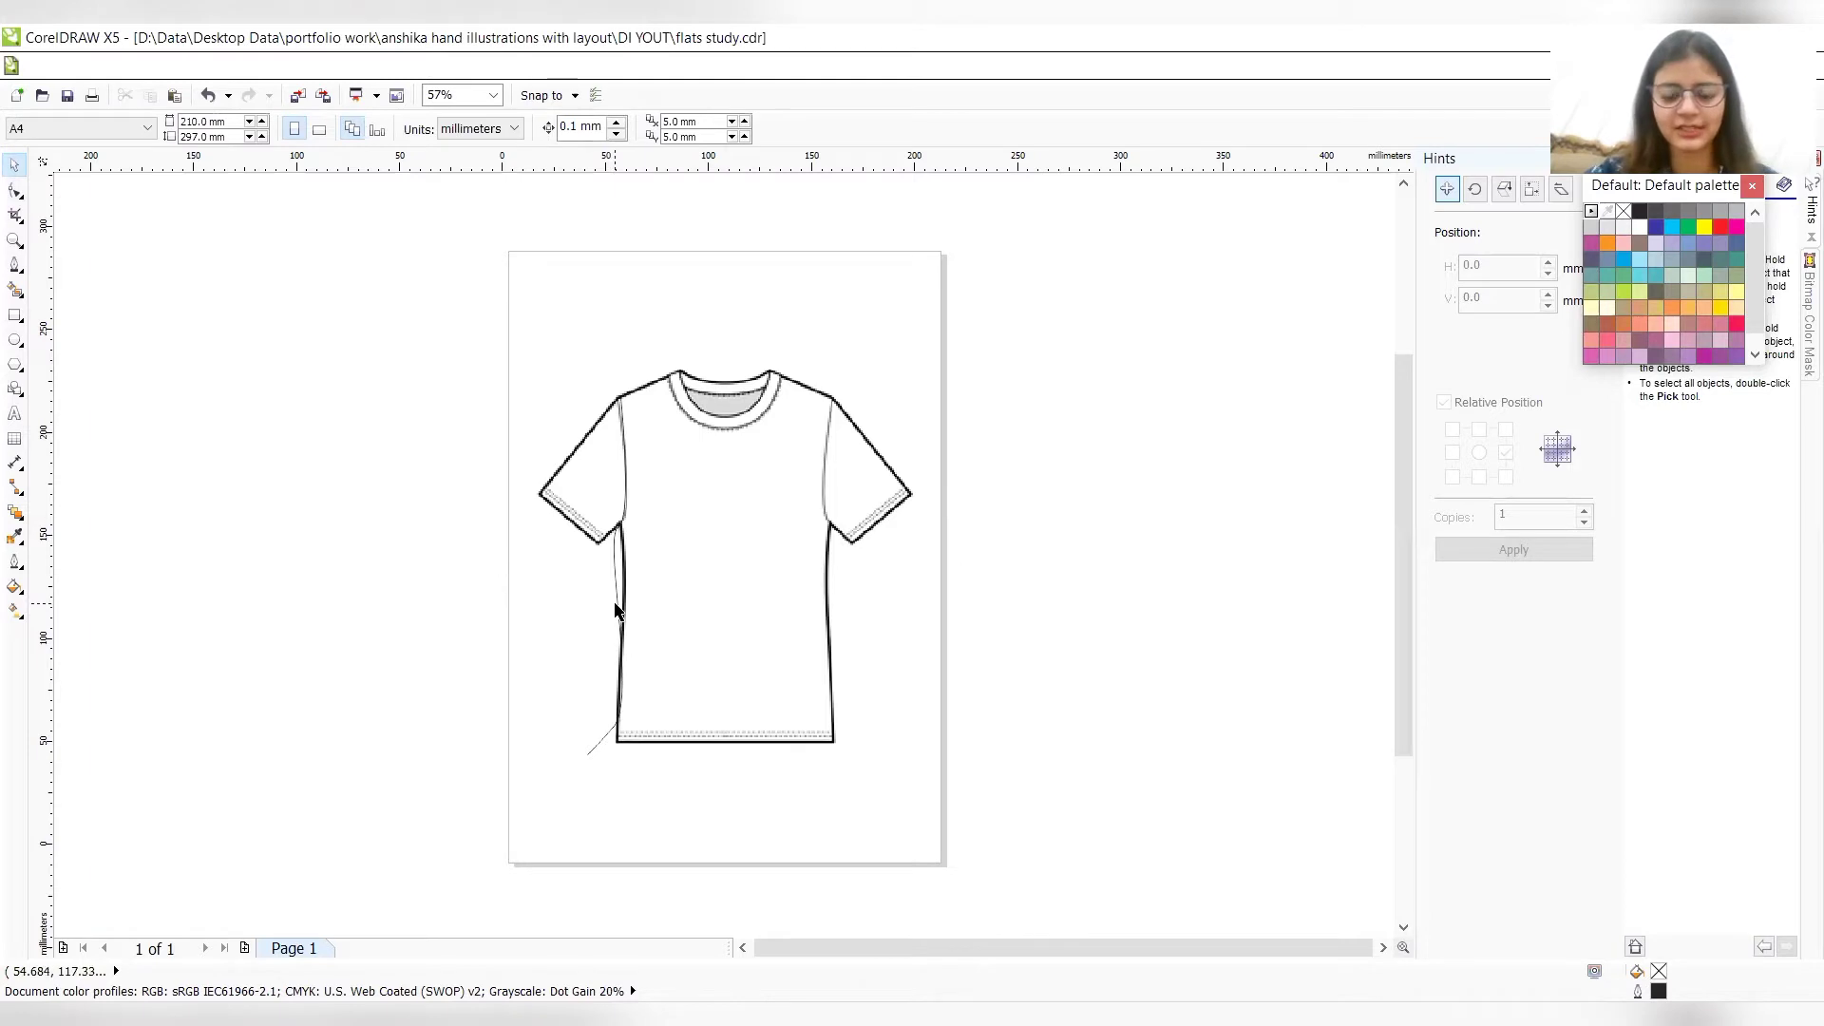
pyautogui.click(615, 604)
pyautogui.press('Delete')
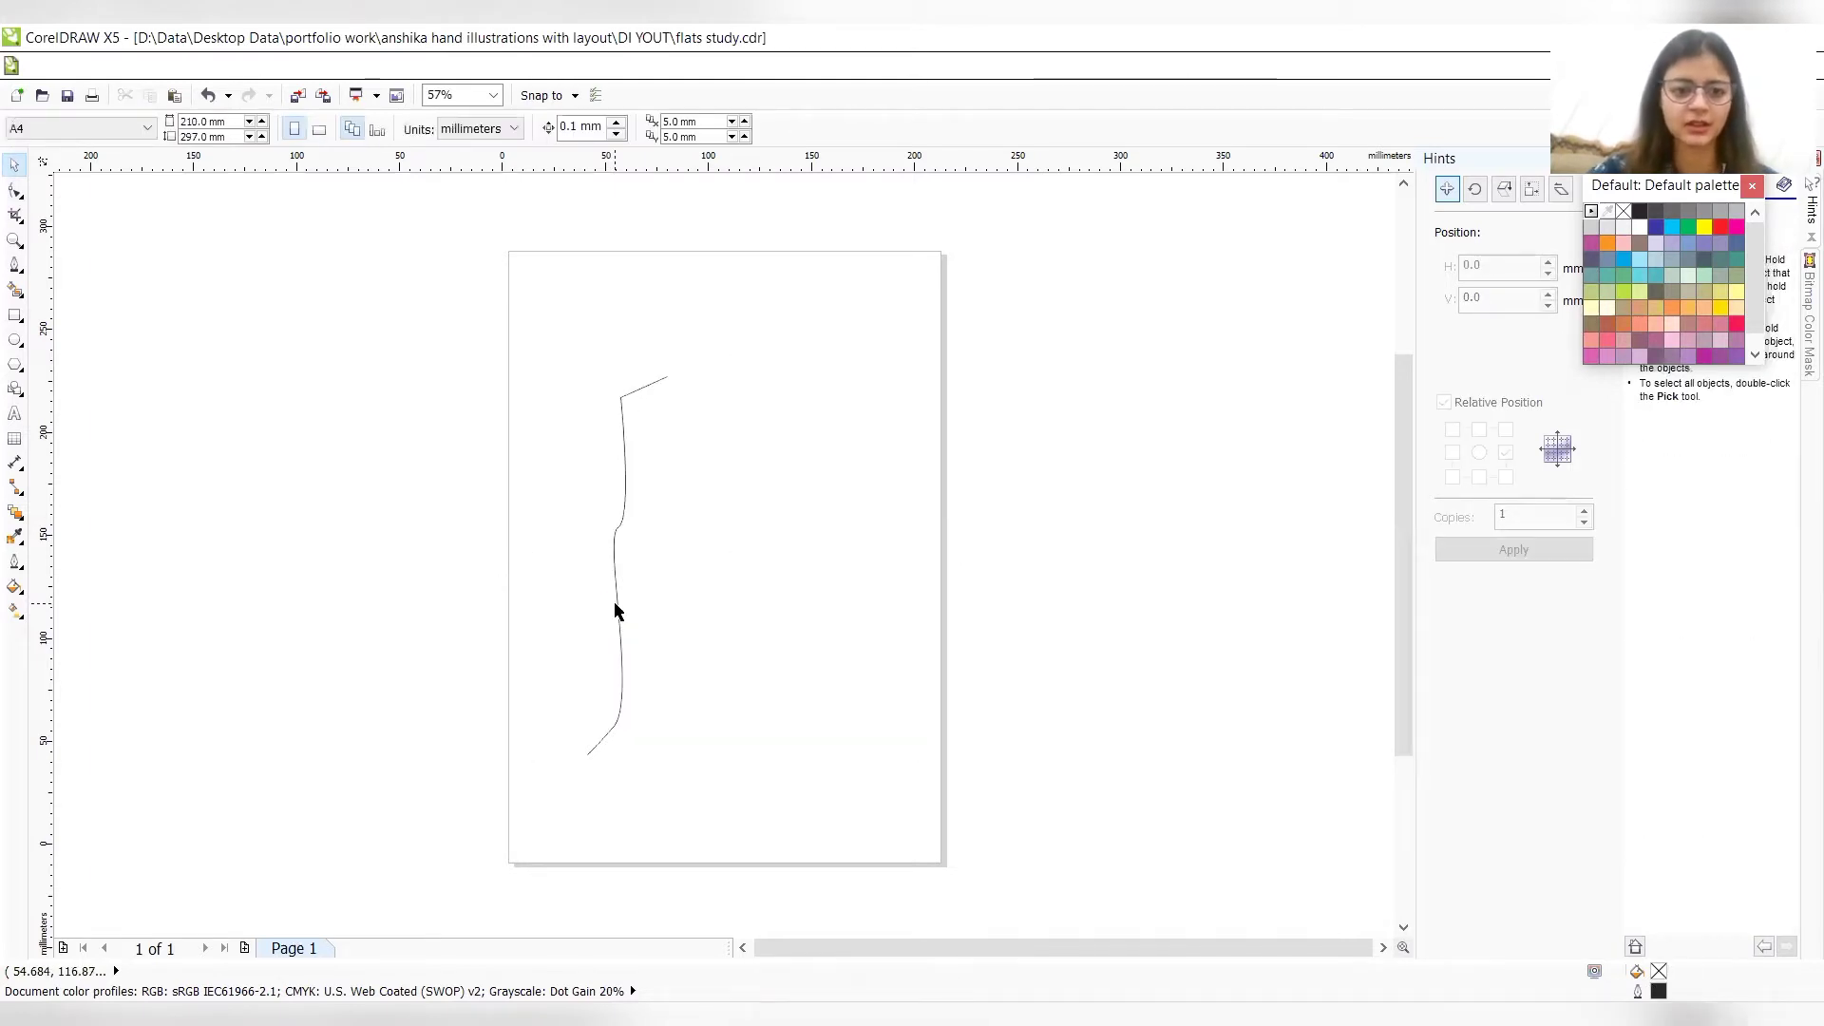
pyautogui.hotkey('ctrl', 'z')
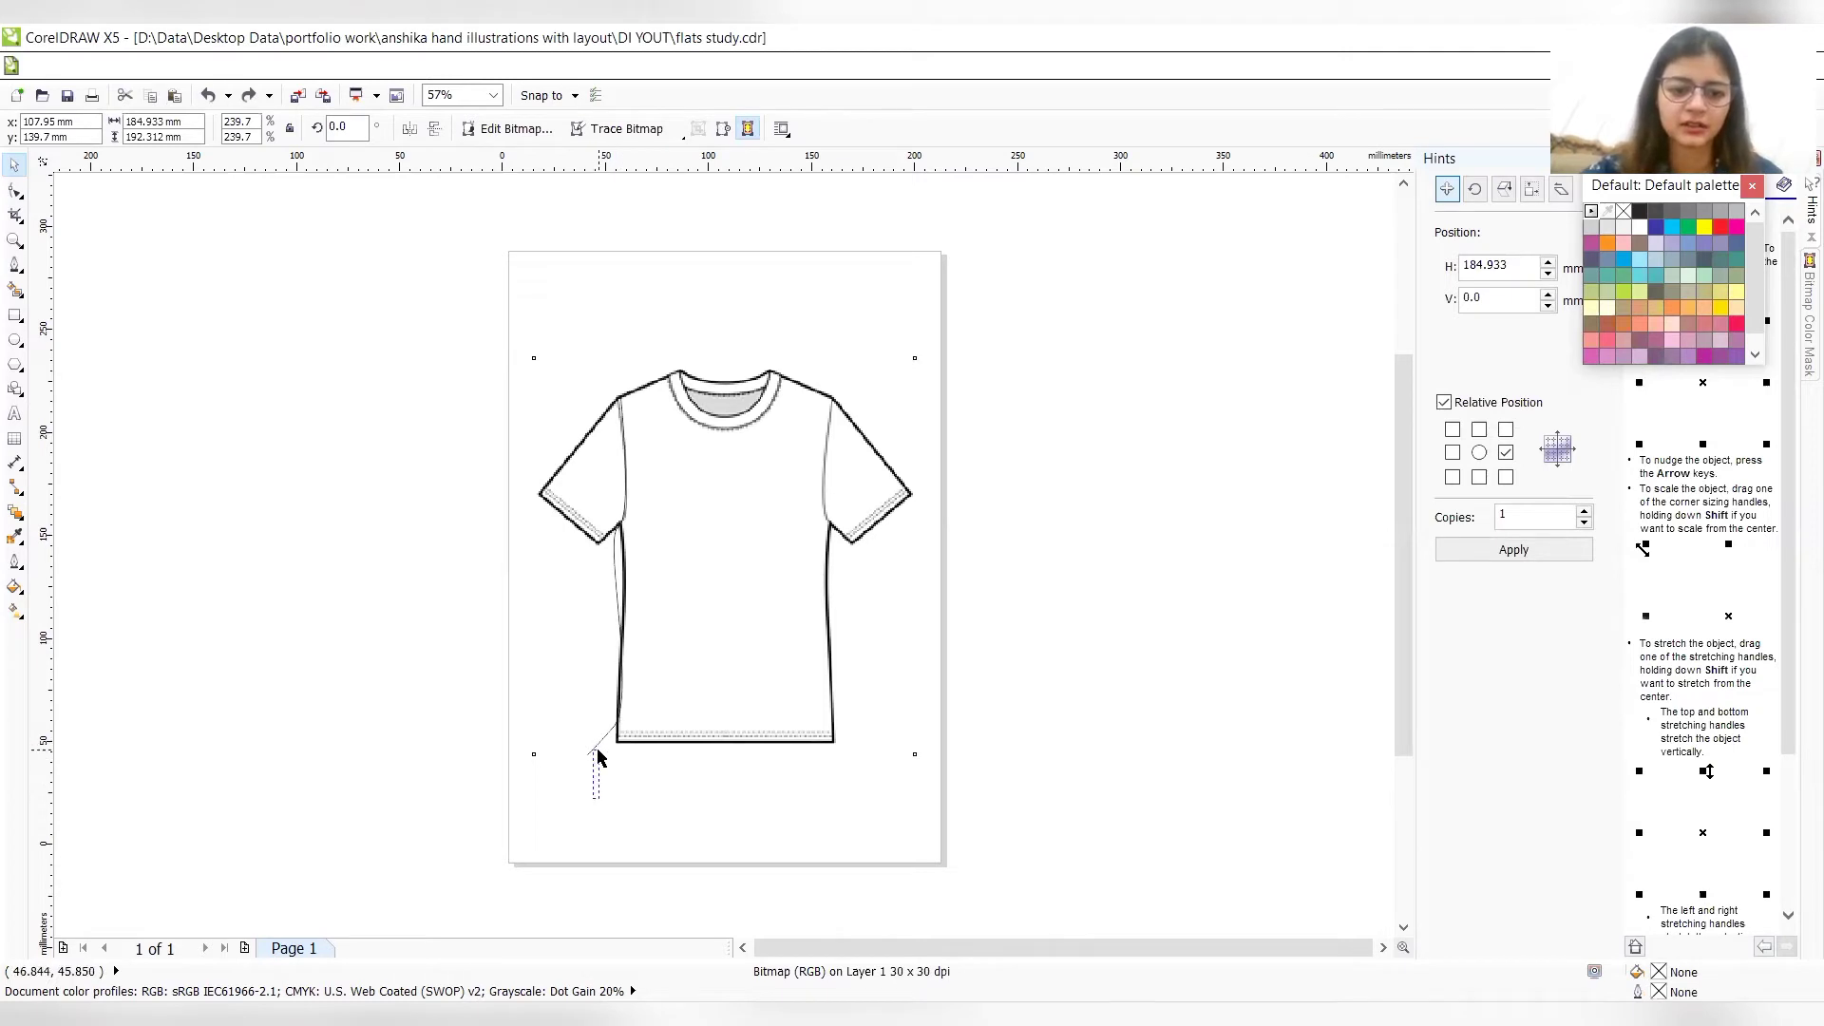
pyautogui.click(595, 751)
pyautogui.press('Delete')
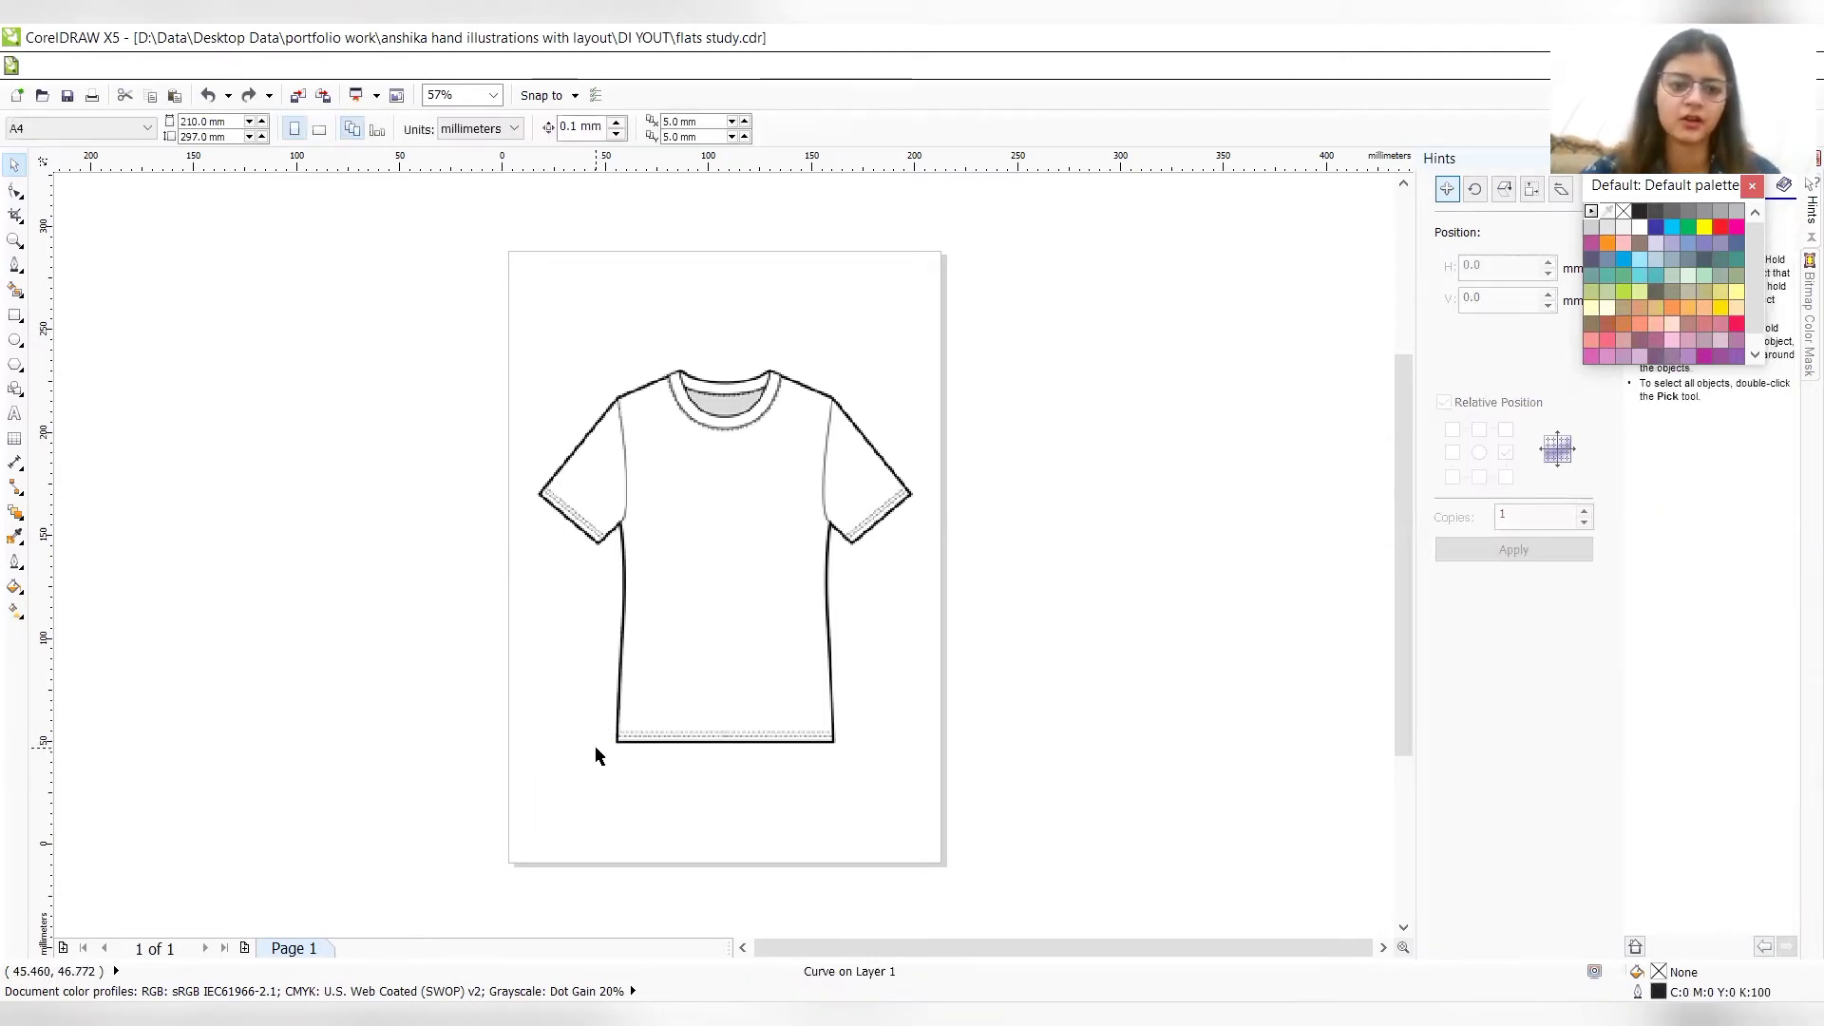
# - Draw a tall ellipse about 23 × 174 mm over the T-shirt's left half, from shoulder to hem, with a 3.0 pt outline
pyautogui.click(14, 339)
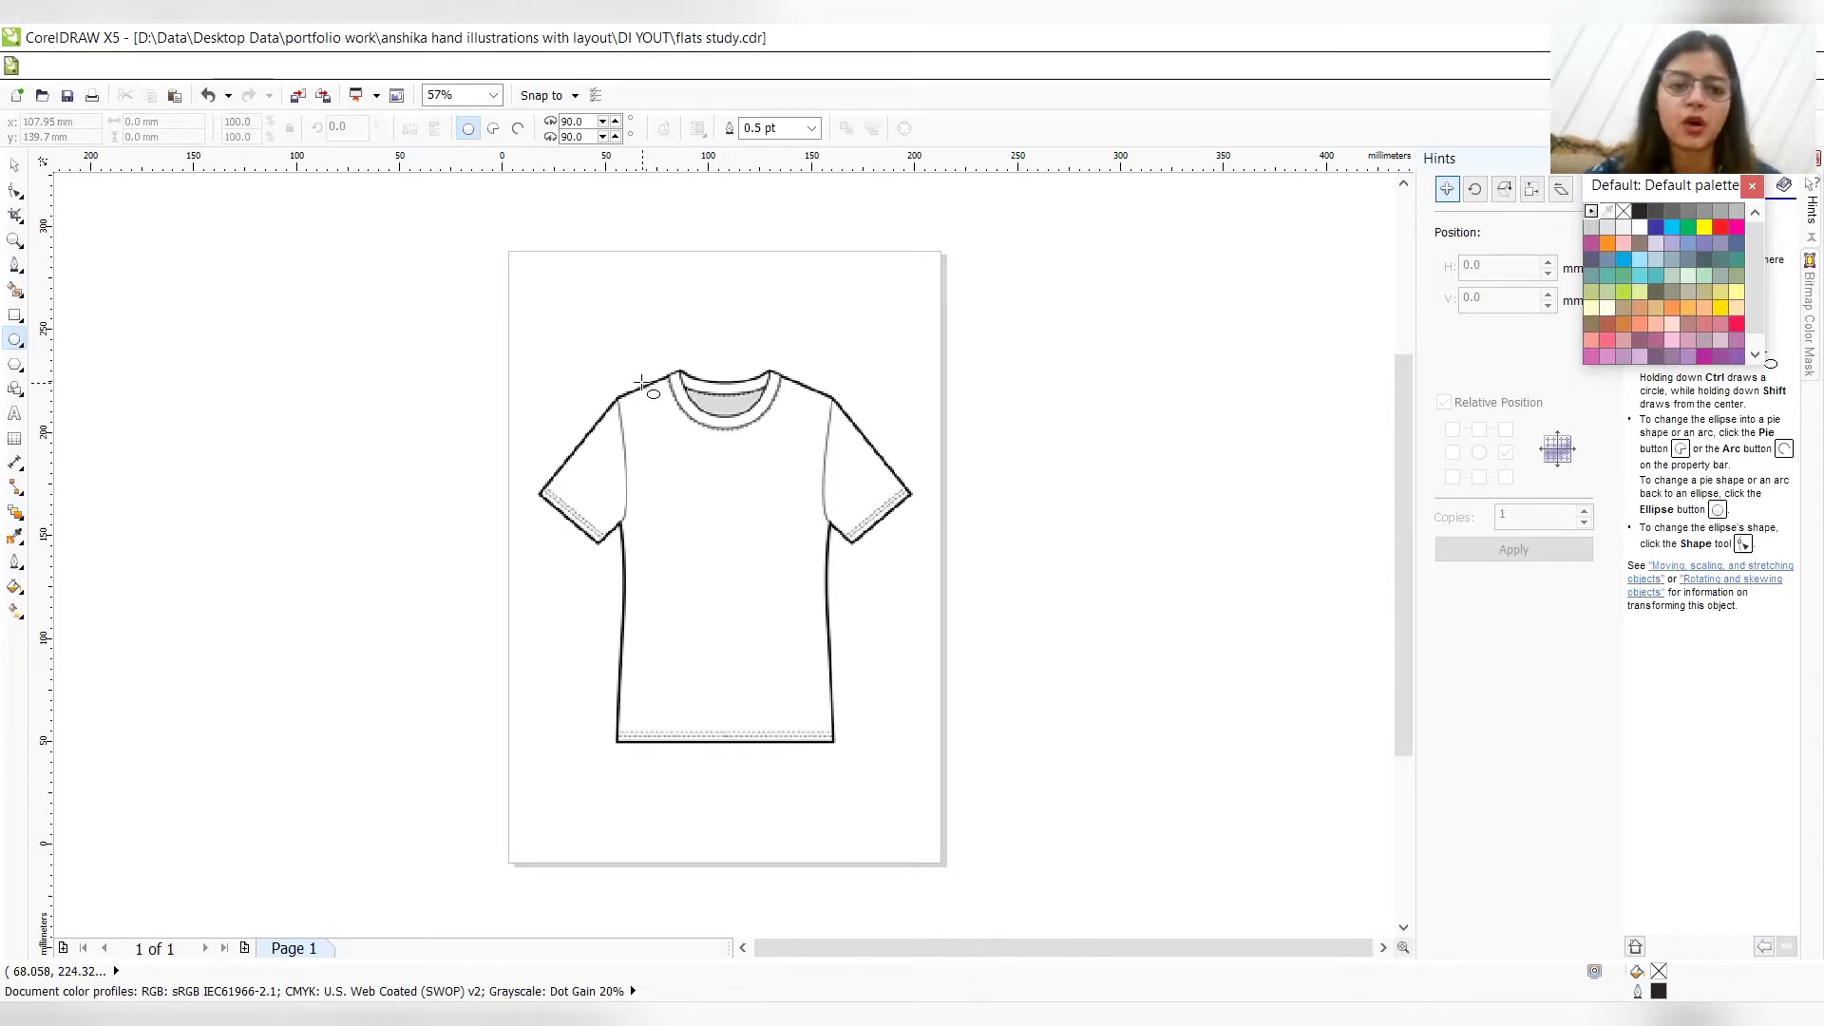
pyautogui.moveTo(643, 383); pyautogui.dragTo(690, 747)
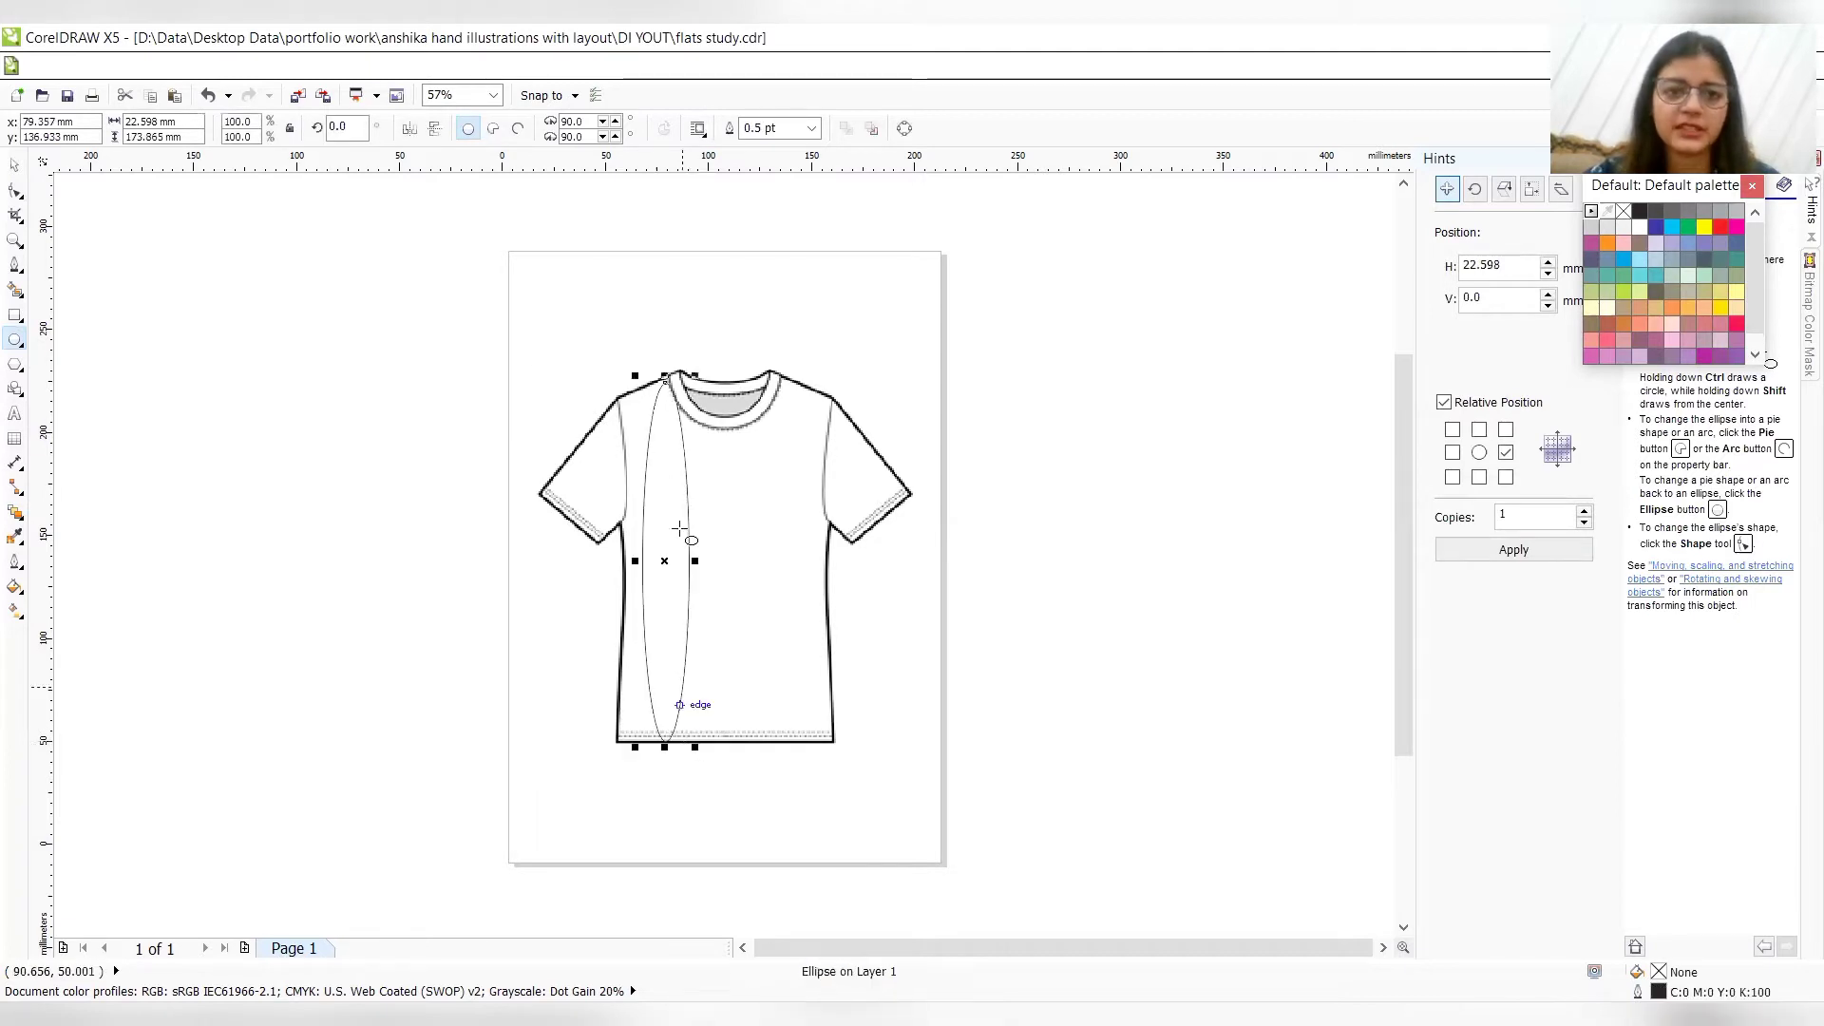
pyautogui.click(811, 128)
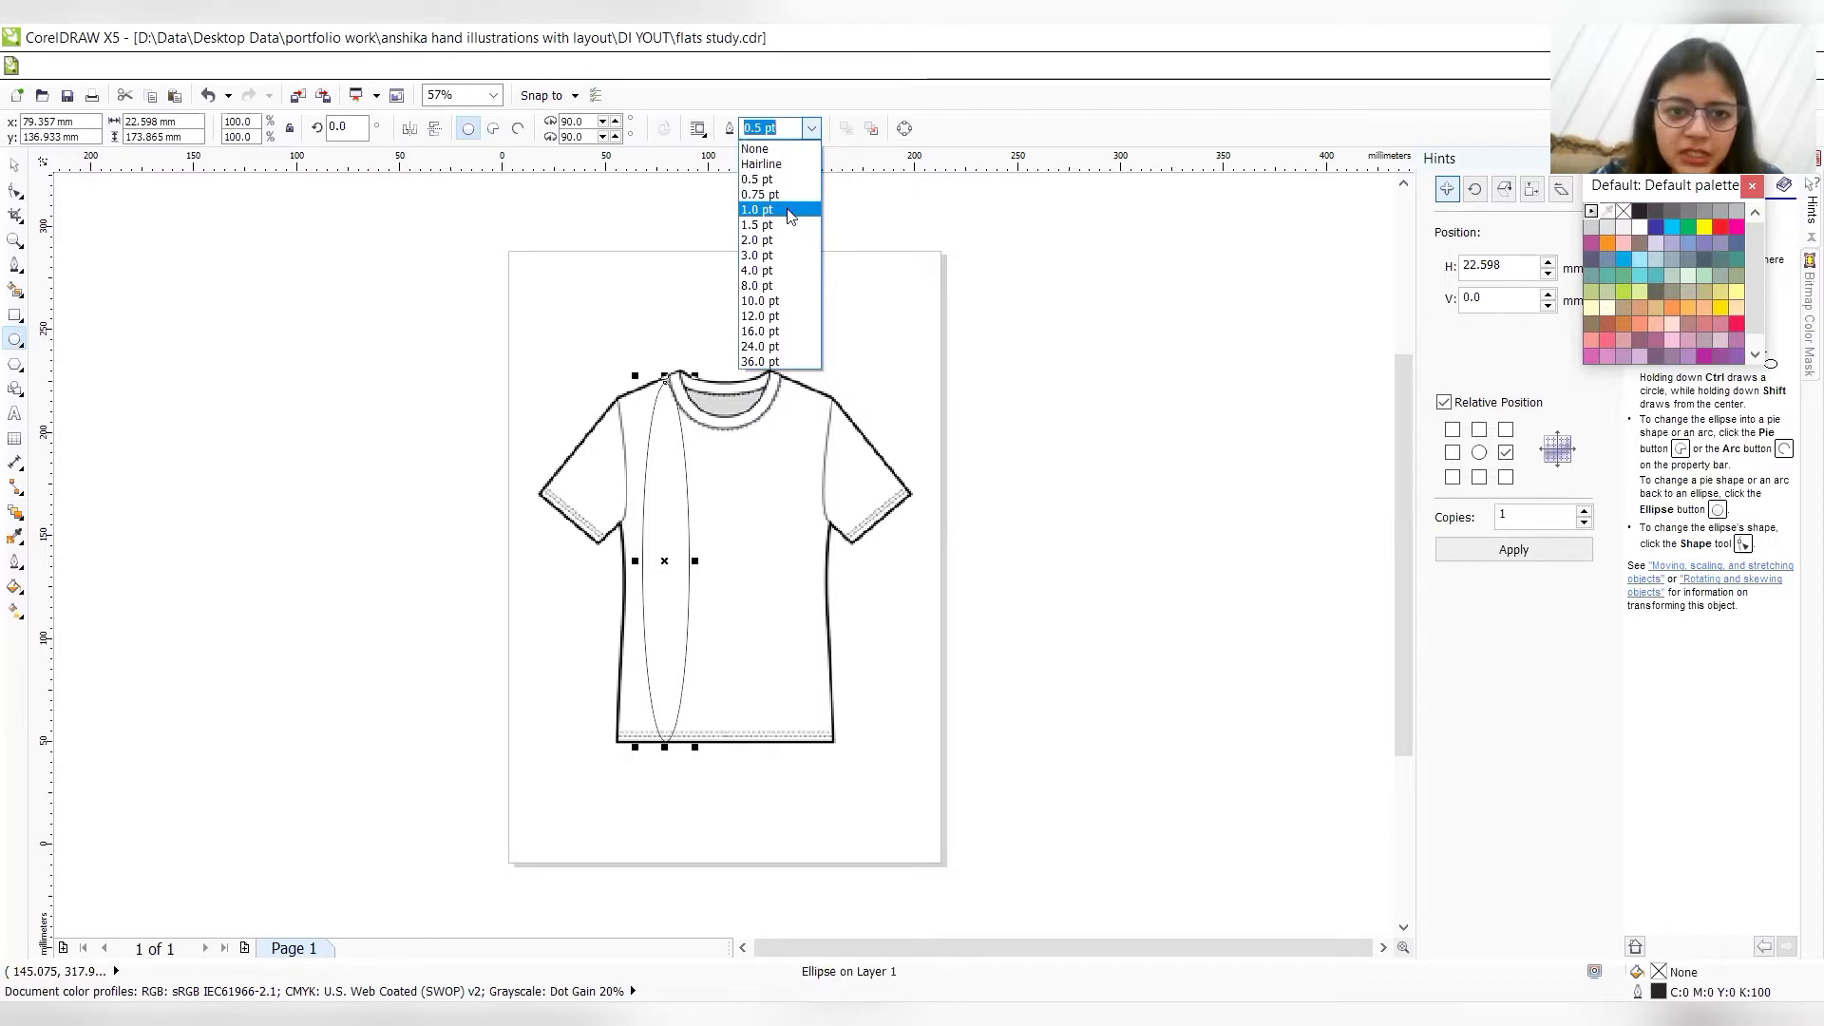
pyautogui.click(788, 210)
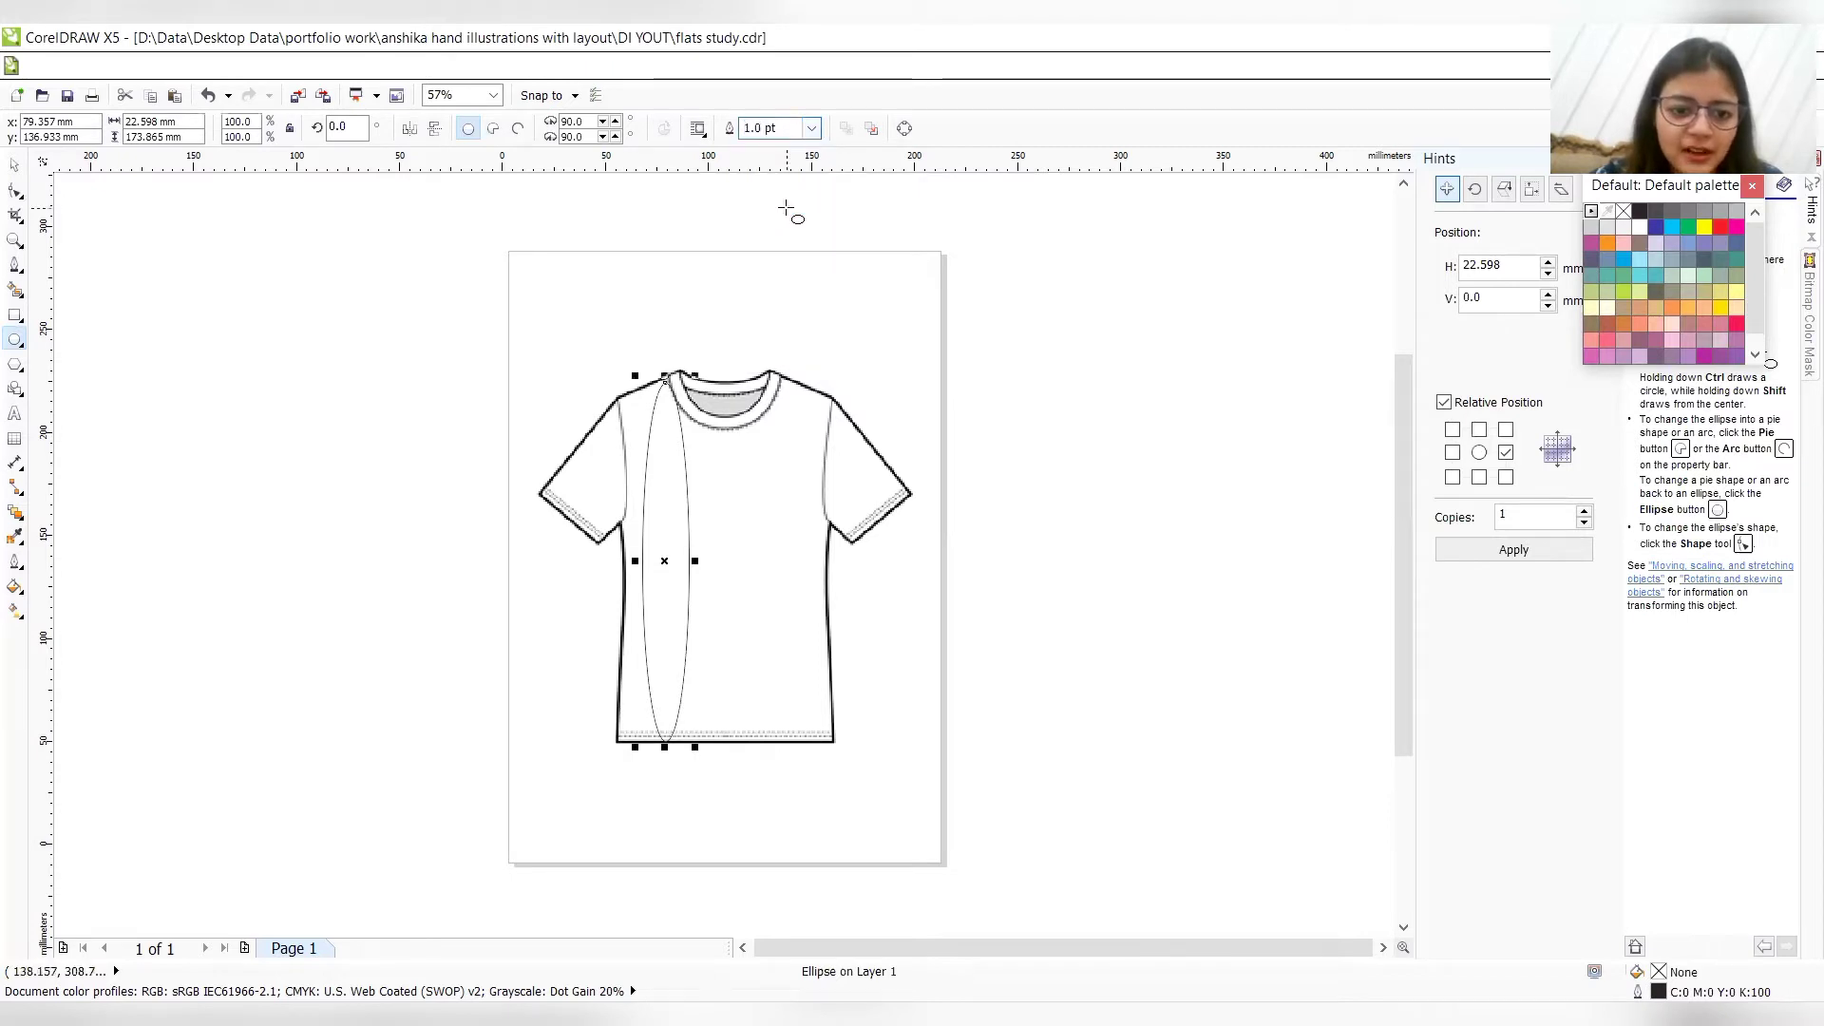
pyautogui.click(813, 129)
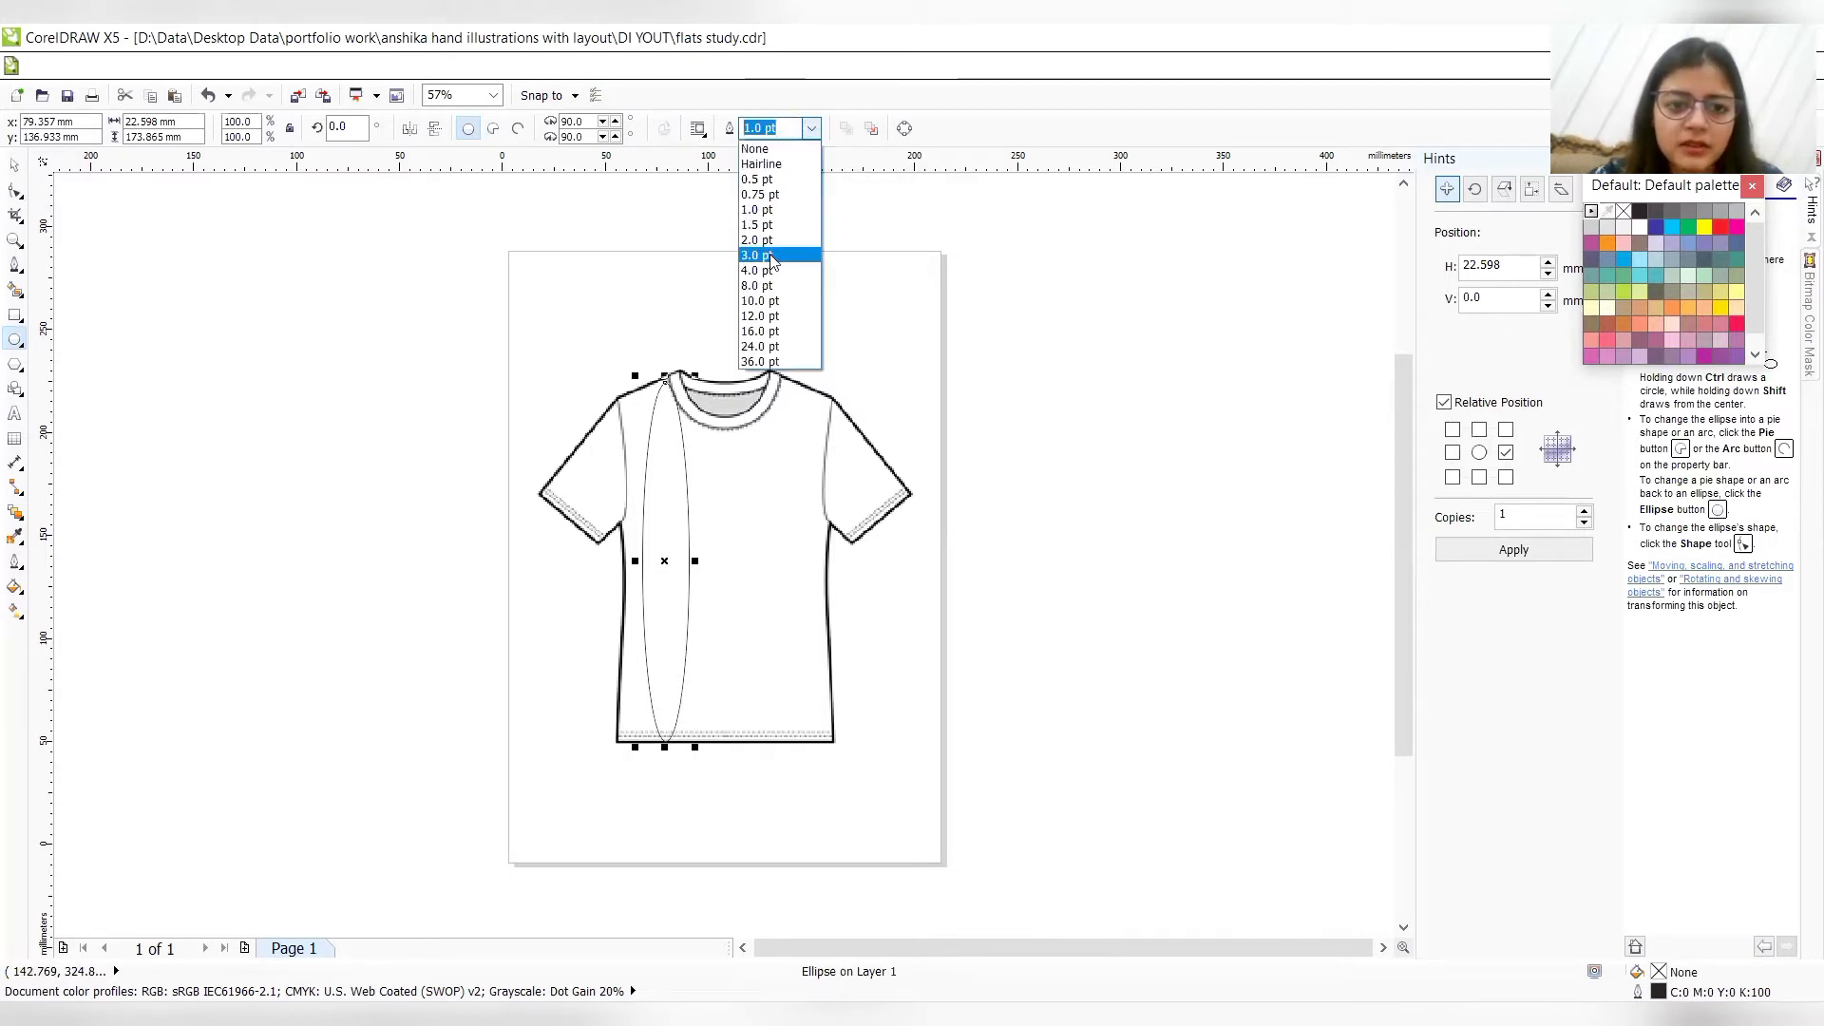
pyautogui.click(771, 251)
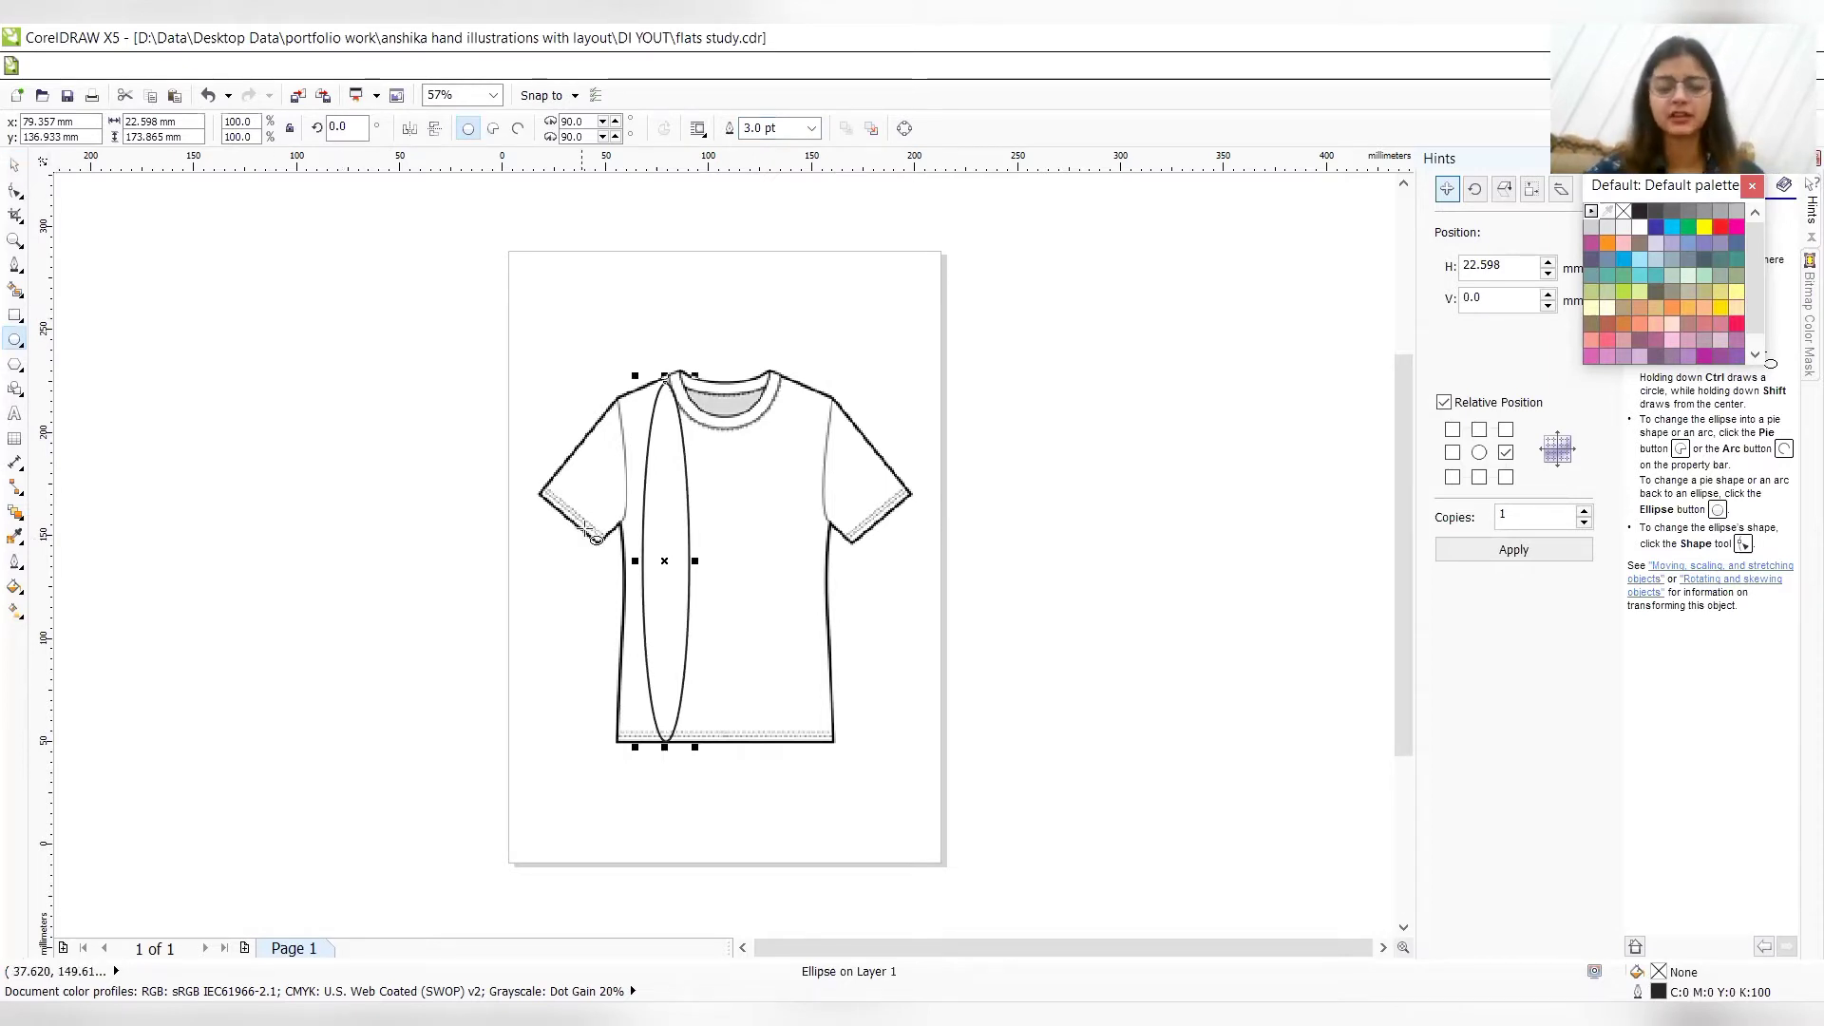
# - Convert the tall ellipse on the T-shirt to curves for node editing
pyautogui.click(15, 191)
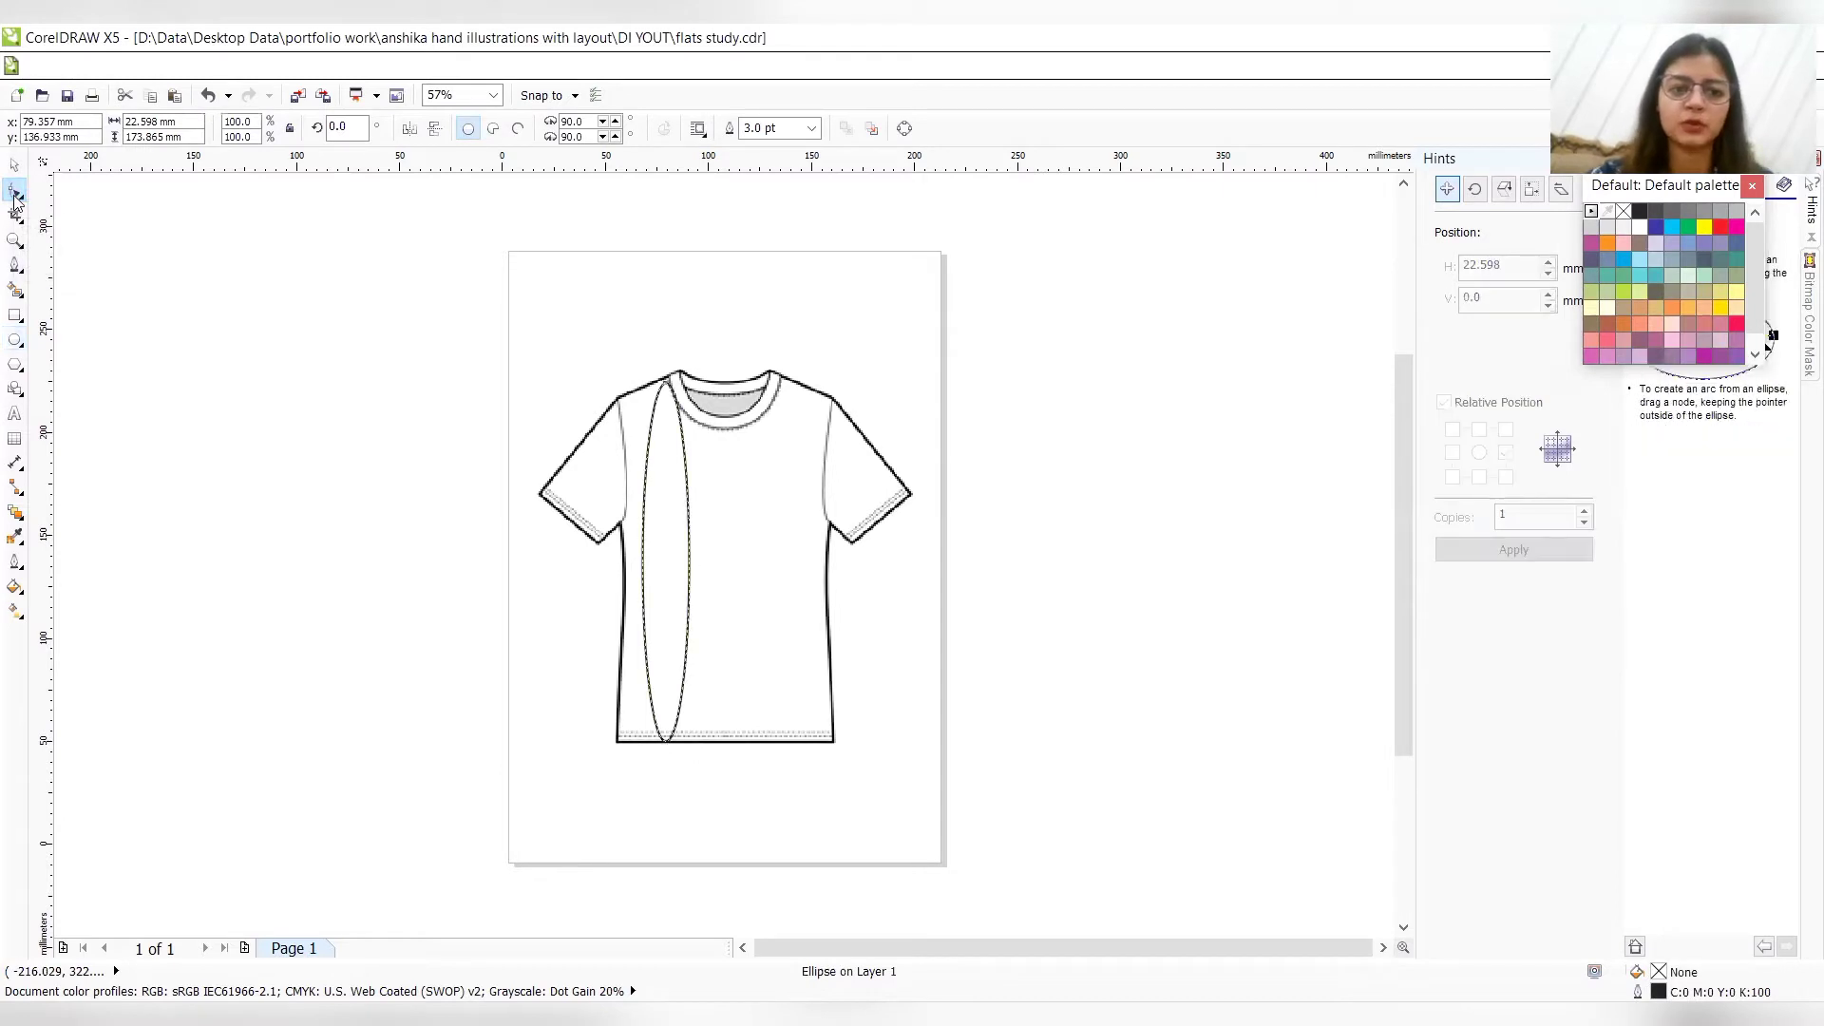
pyautogui.rightClick(652, 430)
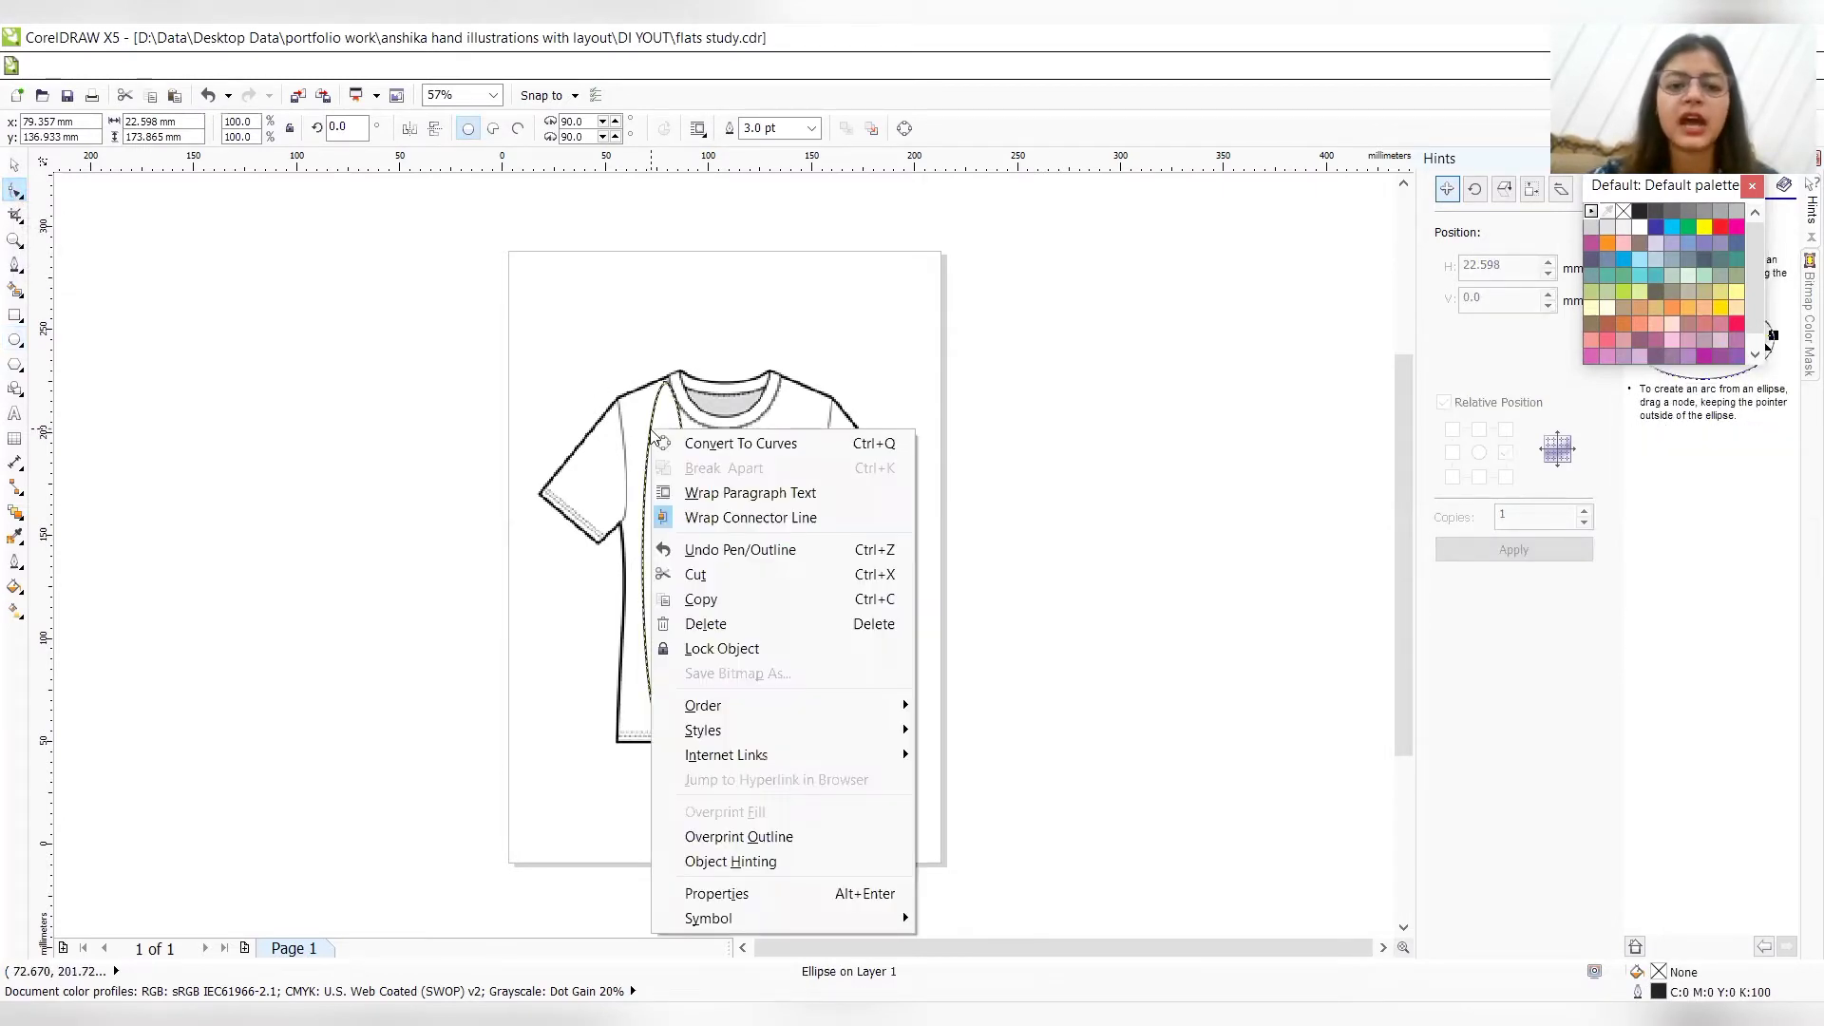
pyautogui.click(728, 447)
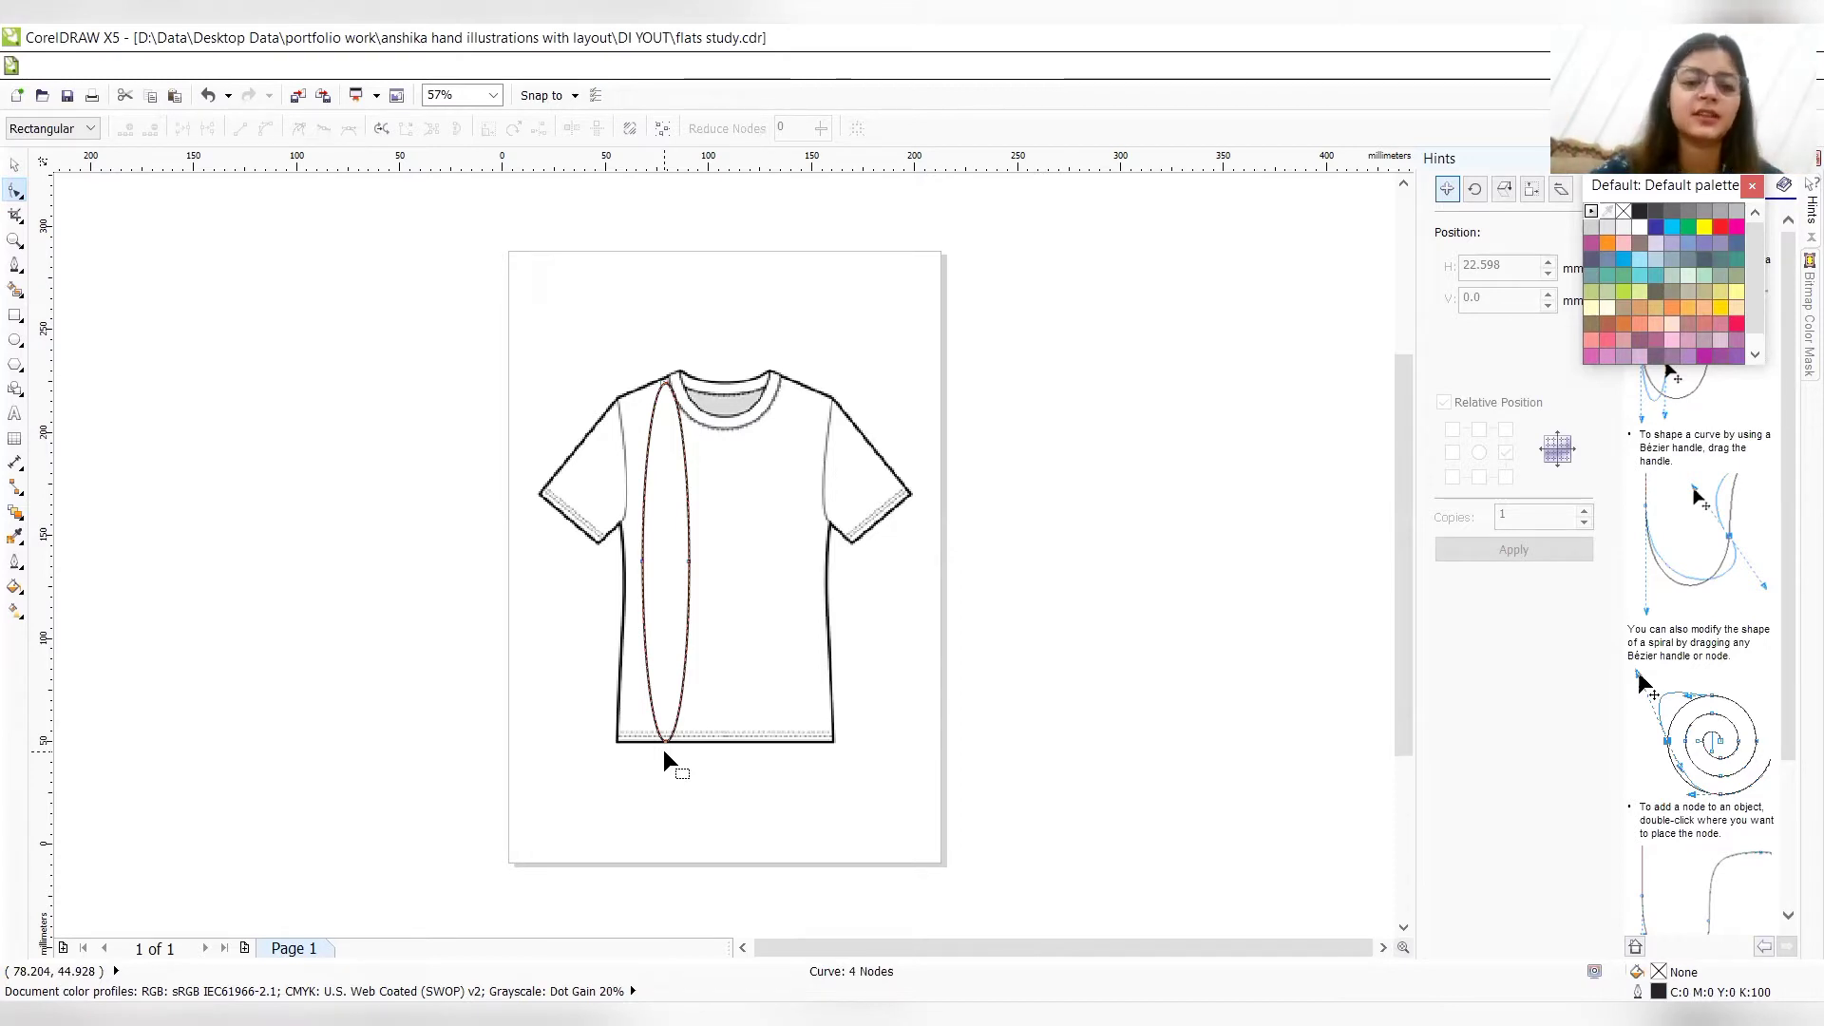
# - Widen the converted ellipse by moving its left node to the T-shirt's left side seam and its right node to the shirt's centre line
pyautogui.click(644, 559)
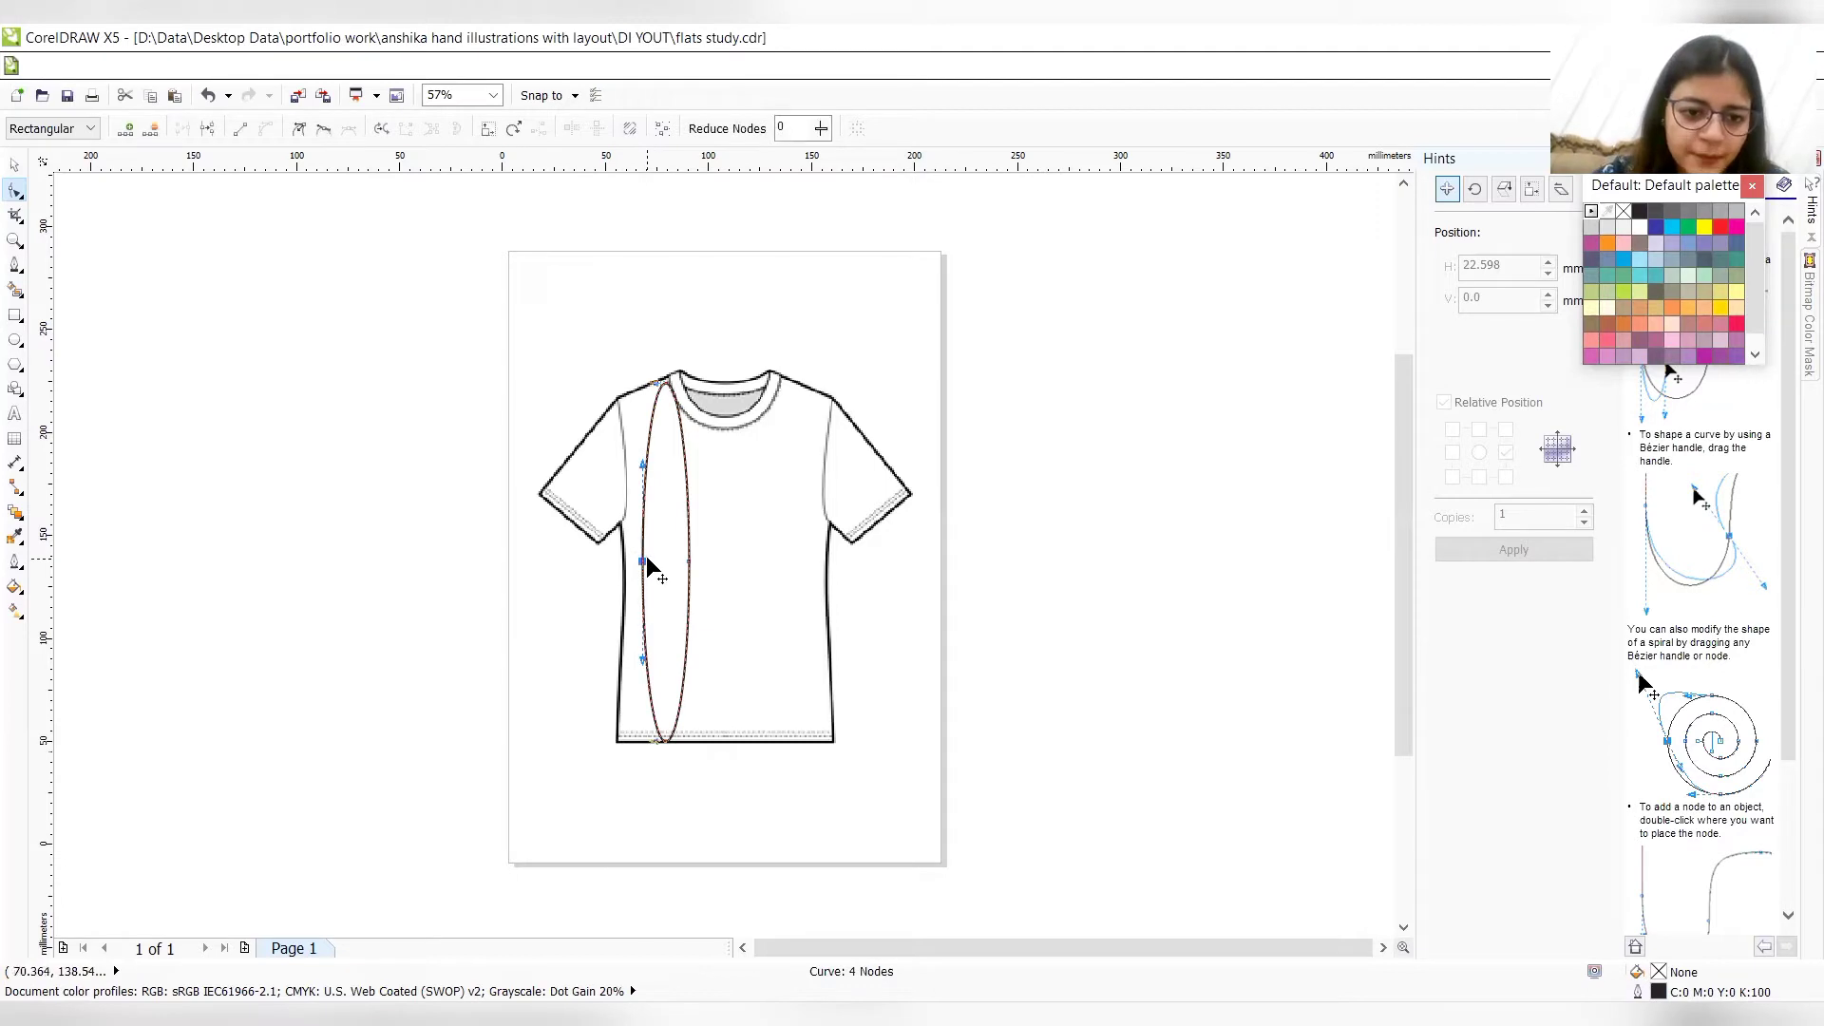
pyautogui.moveTo(642, 558); pyautogui.dragTo(706, 566)
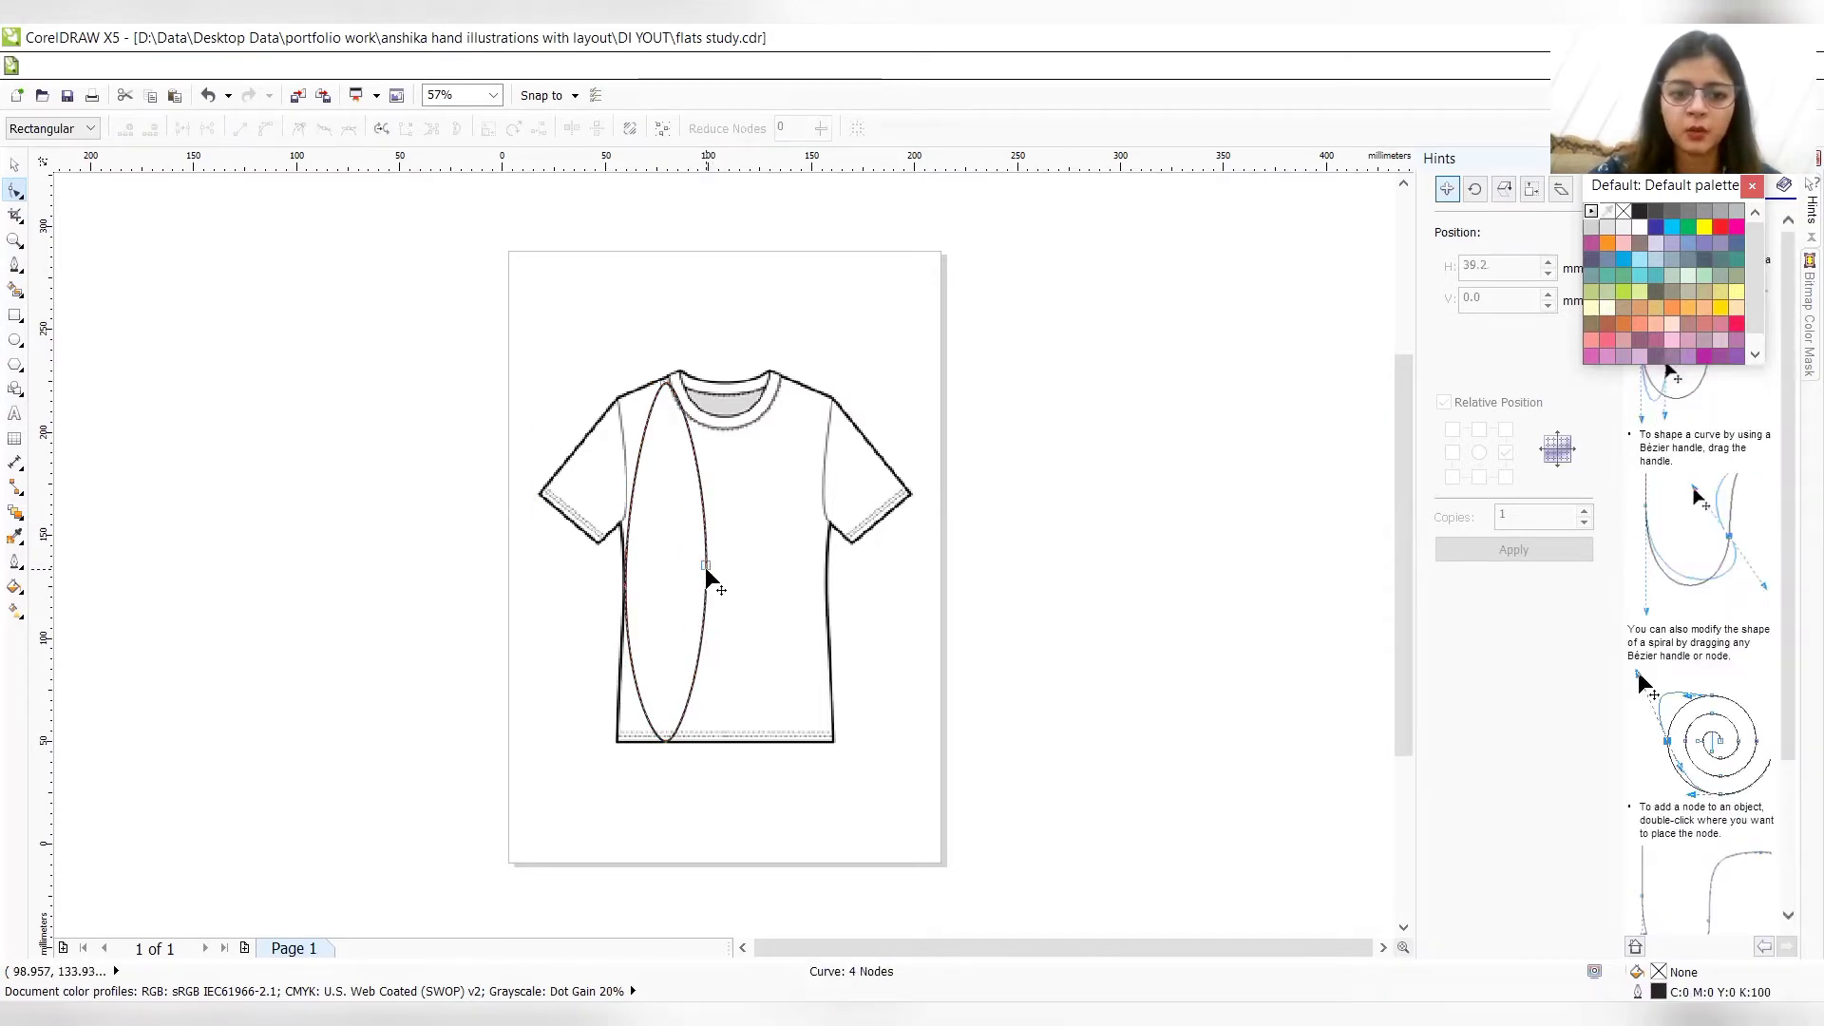
pyautogui.click(706, 568)
pyautogui.press('Right')
pyautogui.press('Right')
pyautogui.press('Right')
pyautogui.press('Right')
pyautogui.press('Right')
pyautogui.press('Right')
pyautogui.press('Right')
pyautogui.press('Right')
pyautogui.press('Right')
pyautogui.press('Right')
pyautogui.press('Right')
pyautogui.press('Right')
pyautogui.press('Right')
pyautogui.press('Right')
pyautogui.press('Right')
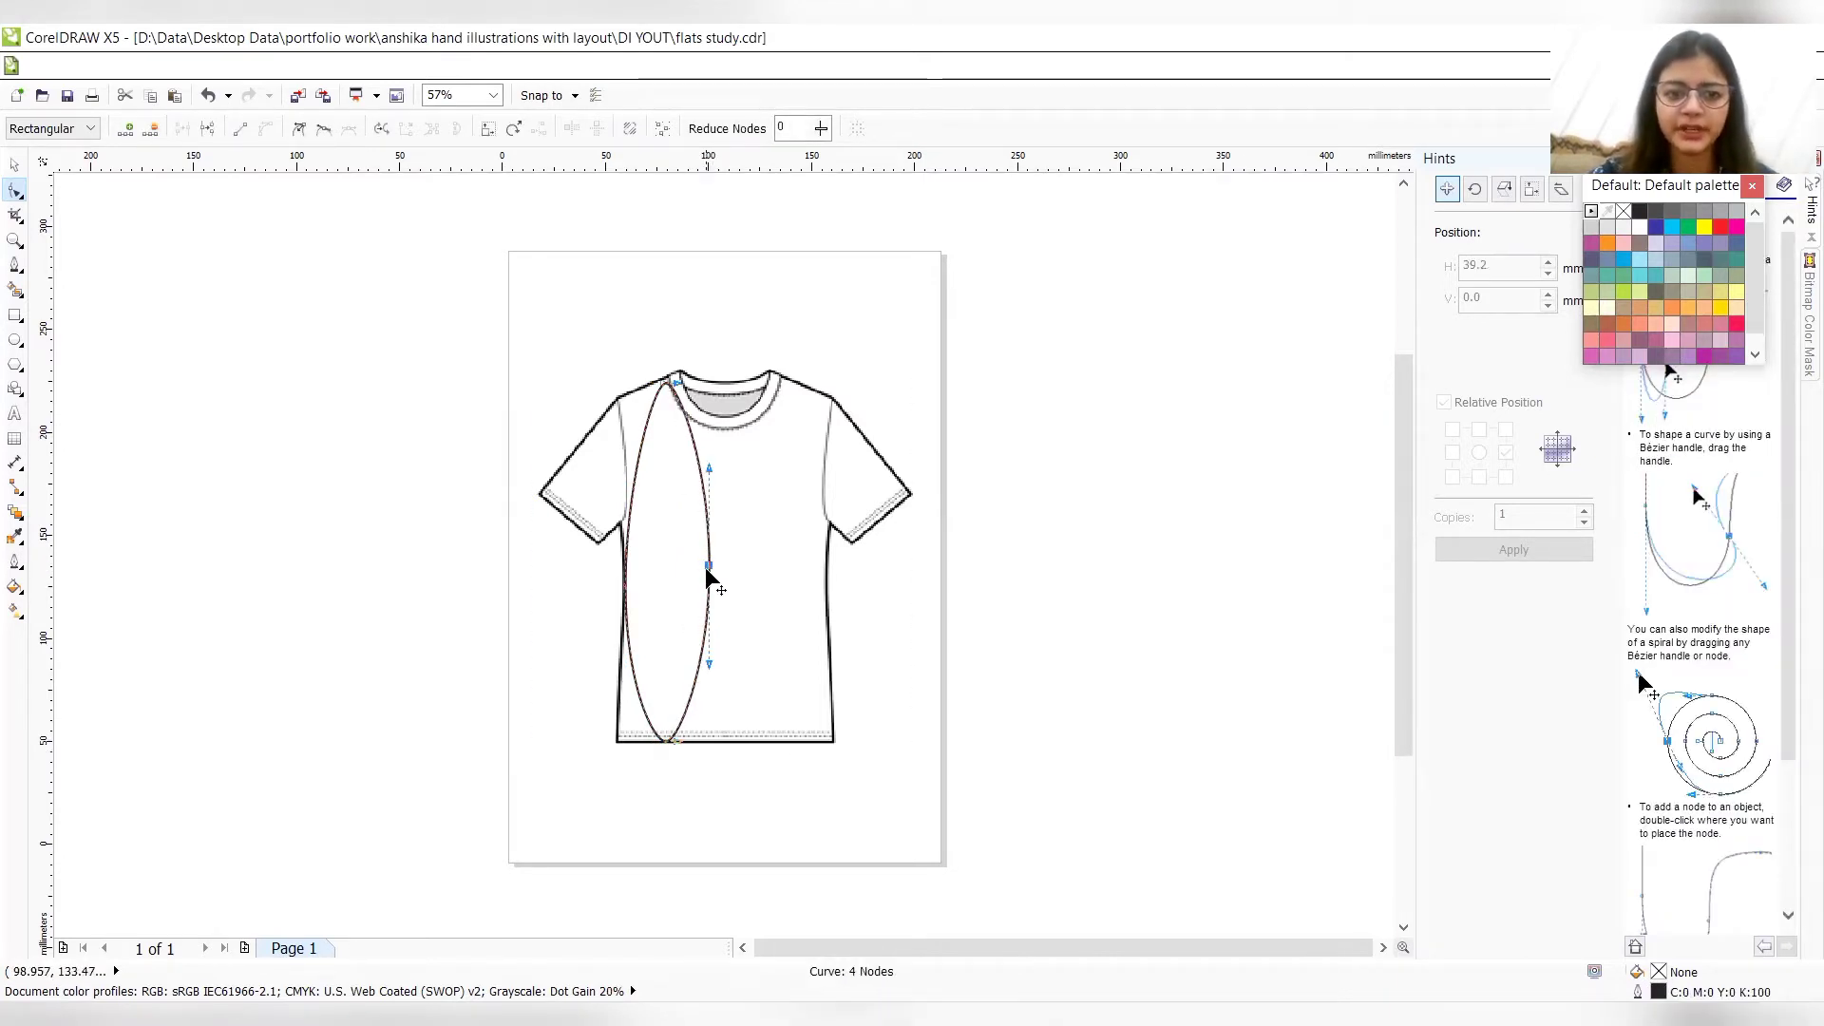
pyautogui.press('Right')
pyautogui.press('Right')
pyautogui.press('Right')
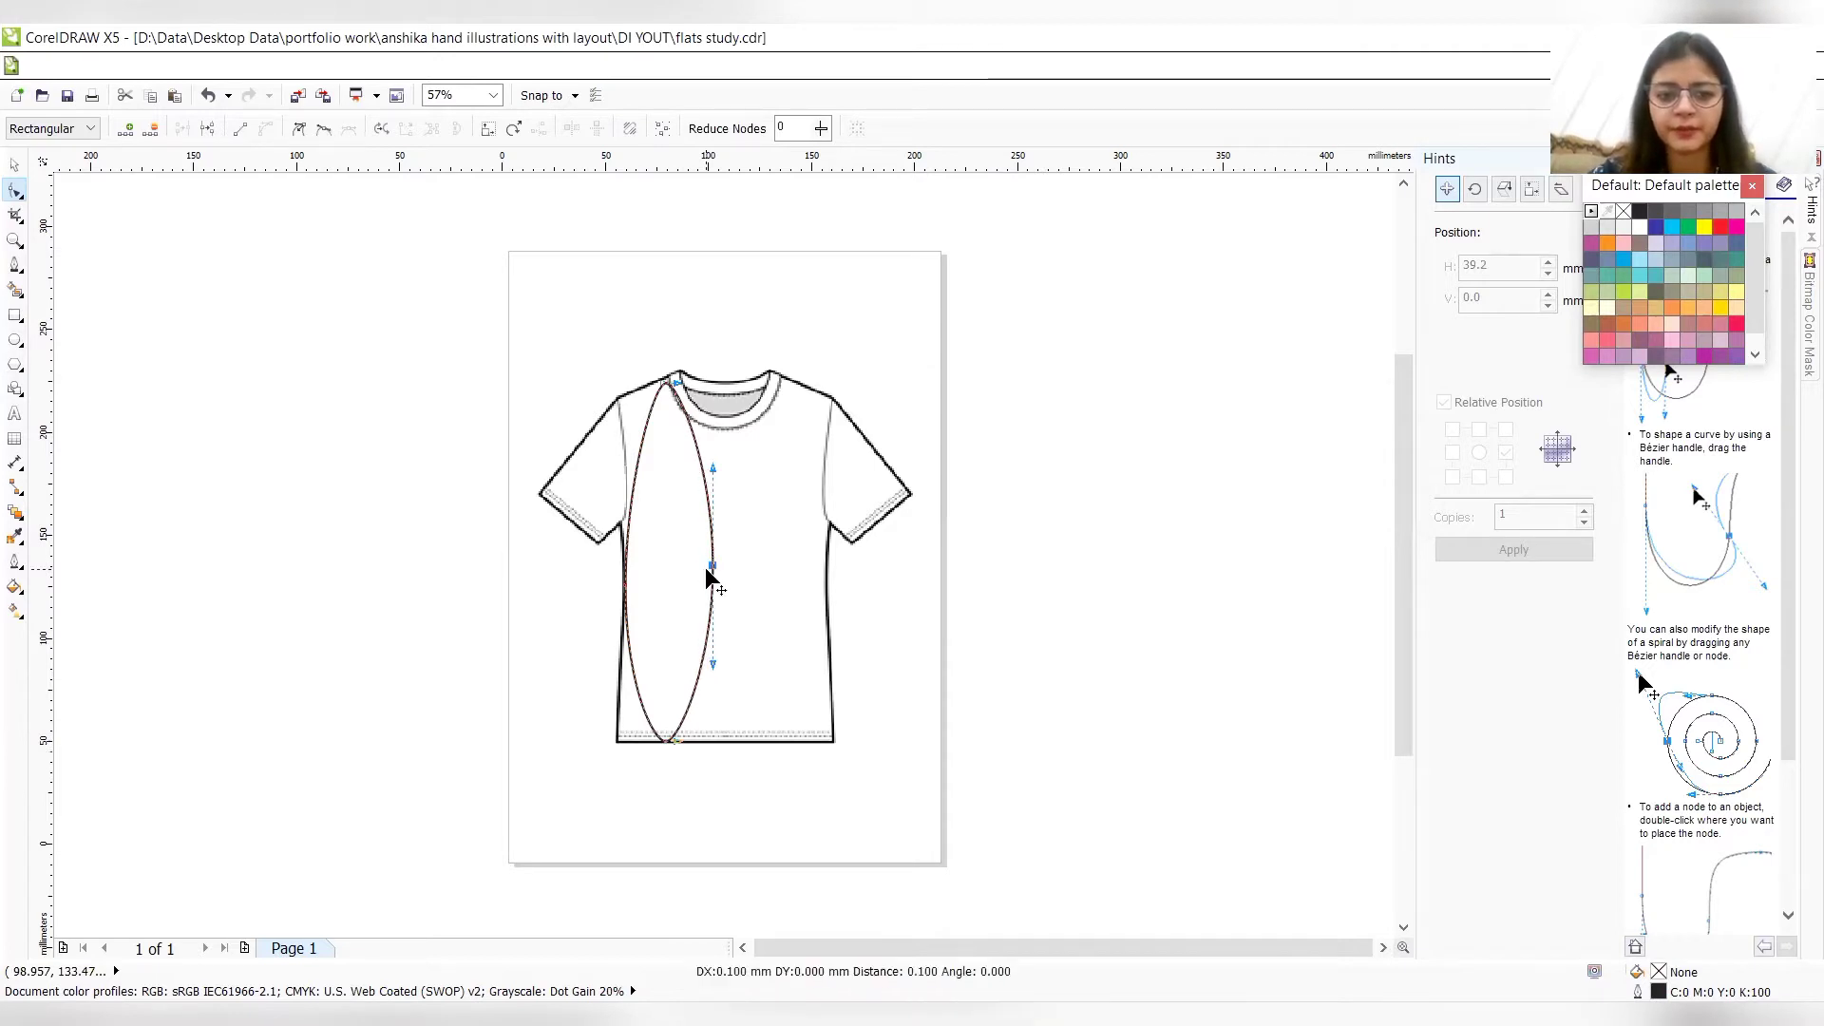
pyautogui.press('Right')
pyautogui.press('Right')
pyautogui.press('Right')
pyautogui.press('Right')
pyautogui.press('Right')
pyautogui.press('Right')
pyautogui.press('Right')
pyautogui.press('Right')
pyautogui.press('Right')
pyautogui.press('Right')
pyautogui.press('Right')
pyautogui.press('Right')
pyautogui.press('Right')
pyautogui.press('Right')
pyautogui.press('Right')
pyautogui.press('Right')
pyautogui.press('Right')
pyautogui.press('Right')
pyautogui.press('Right')
pyautogui.press('Right')
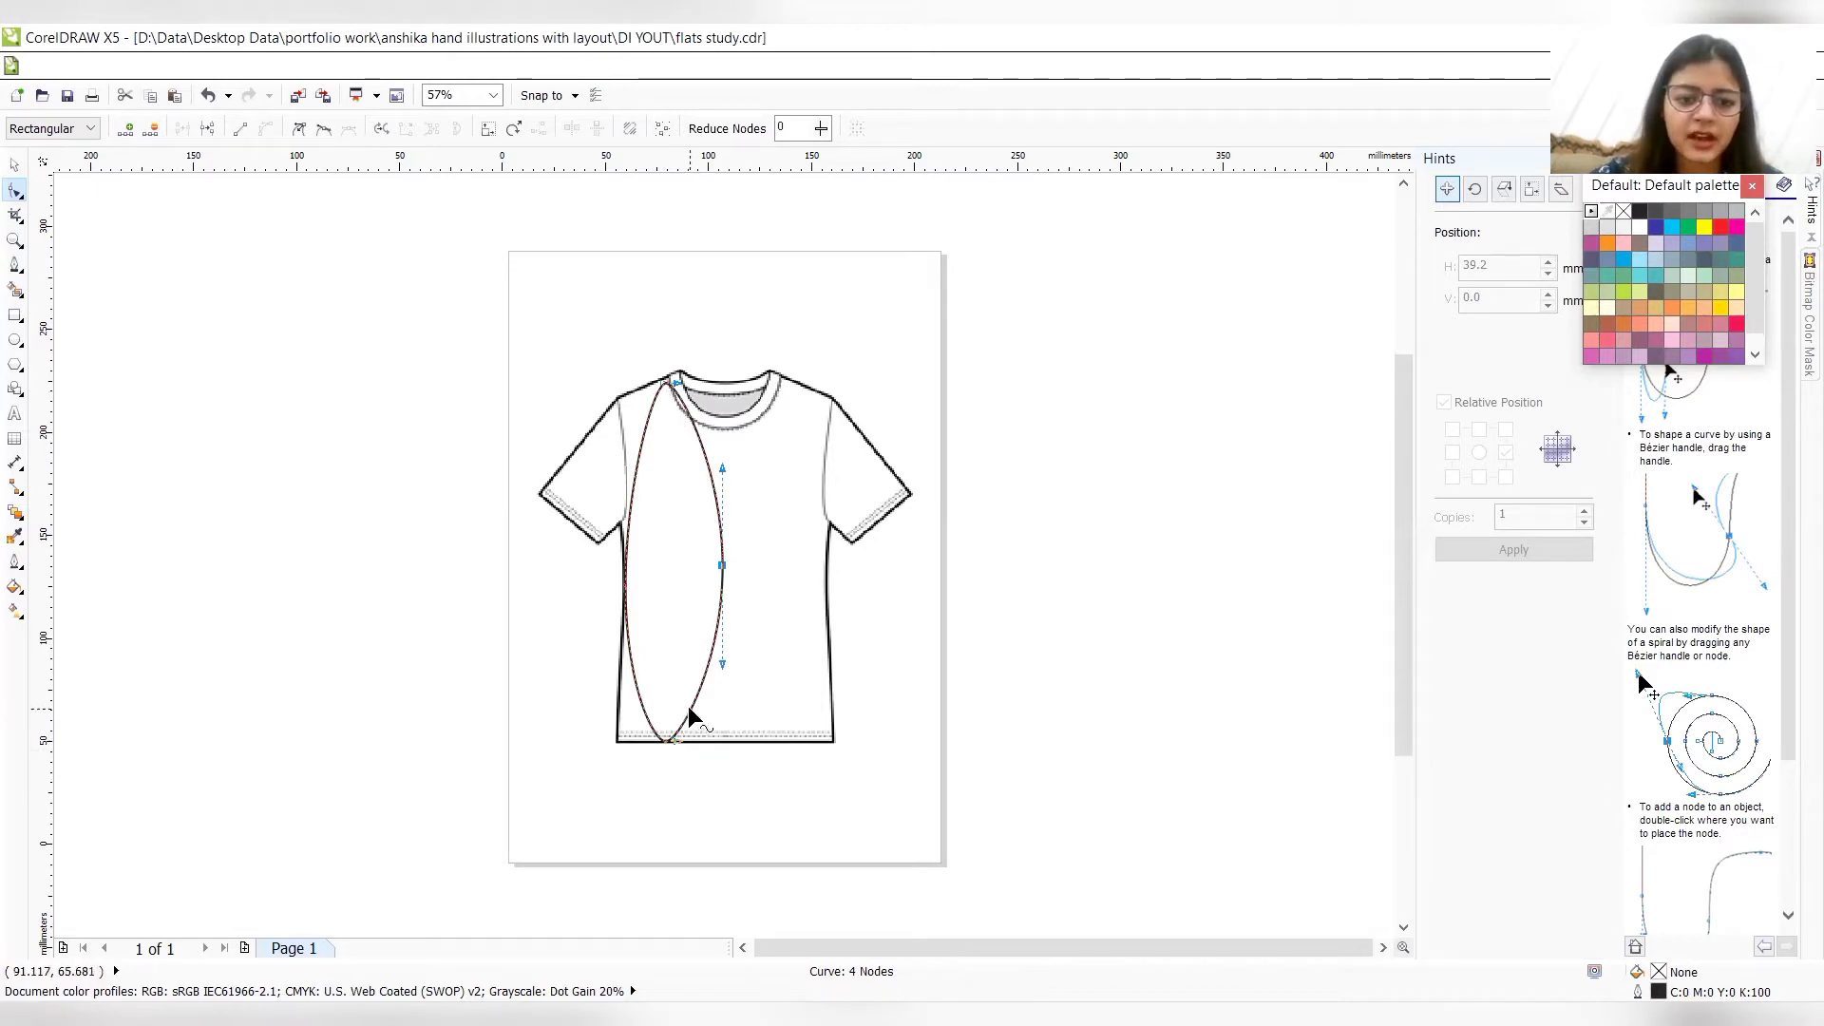
# - Add nodes to the curve and shape its corners to the T-shirt's hem centre, neckline centre, left shoulder tip and left hem corner
pyautogui.moveTo(701, 694); pyautogui.dragTo(716, 733)
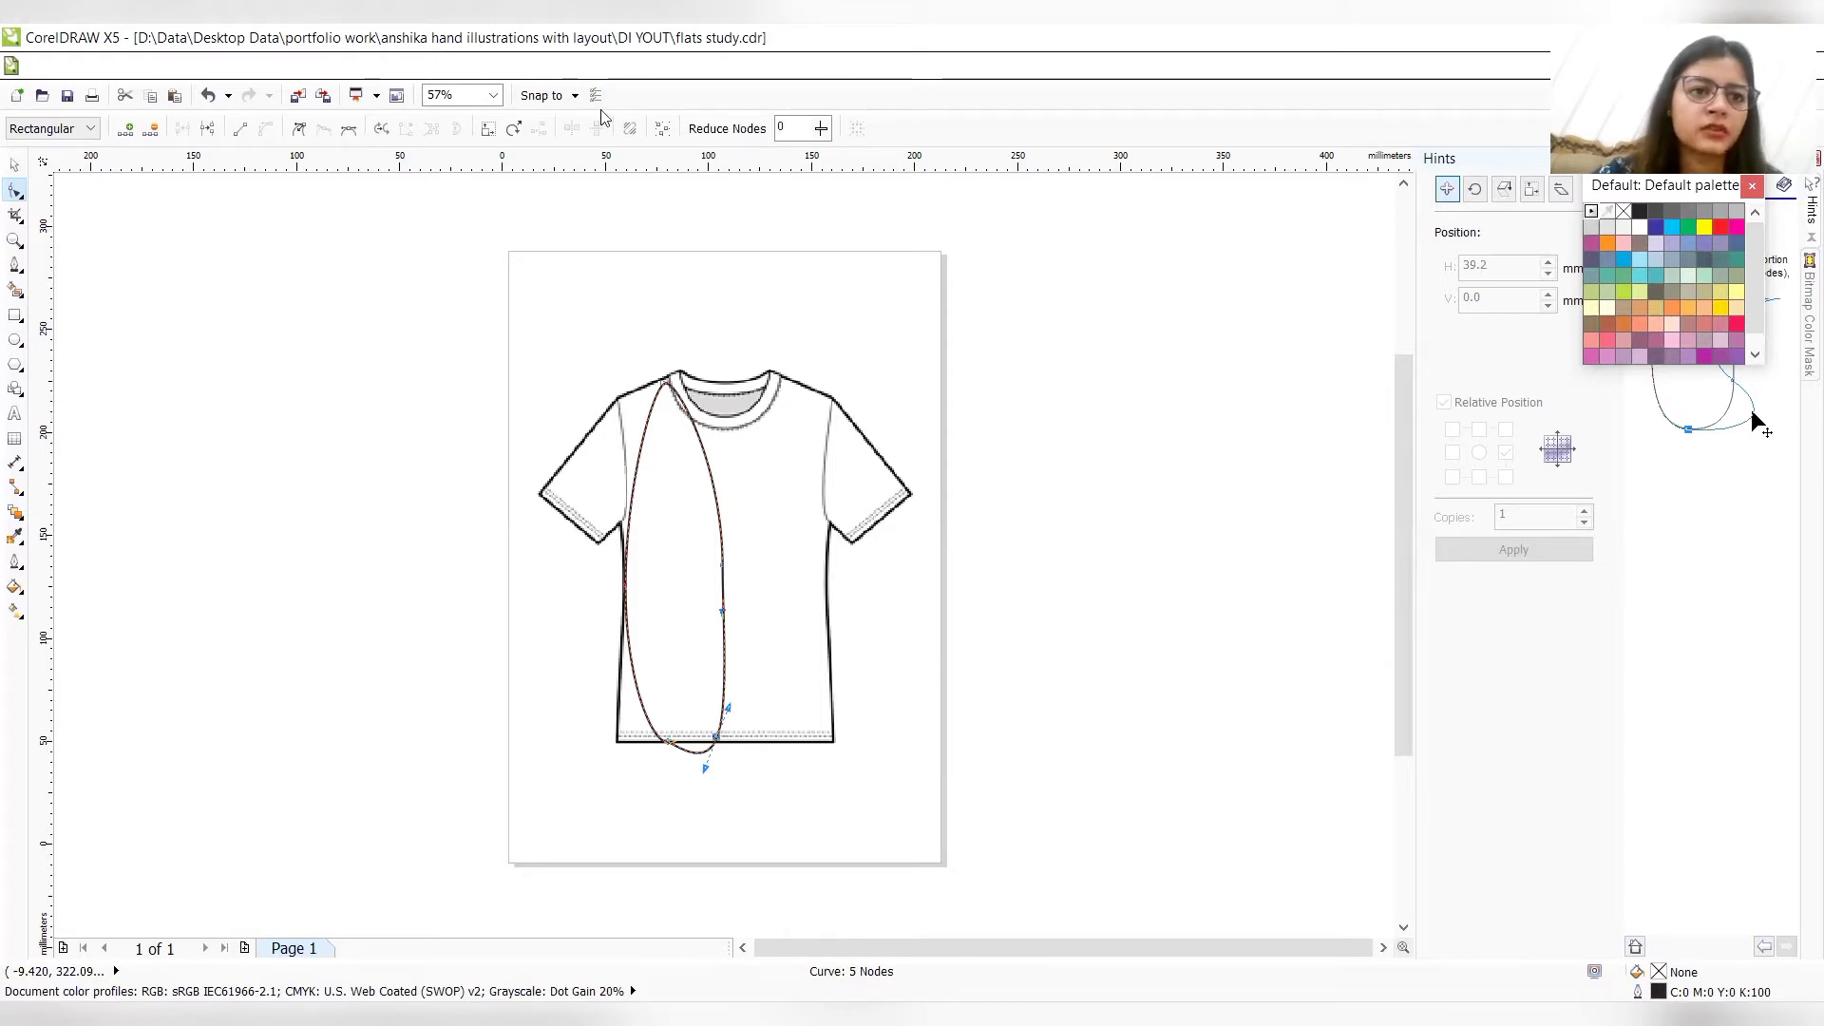
pyautogui.doubleClick(689, 418)
pyautogui.moveTo(689, 419); pyautogui.dragTo(714, 415)
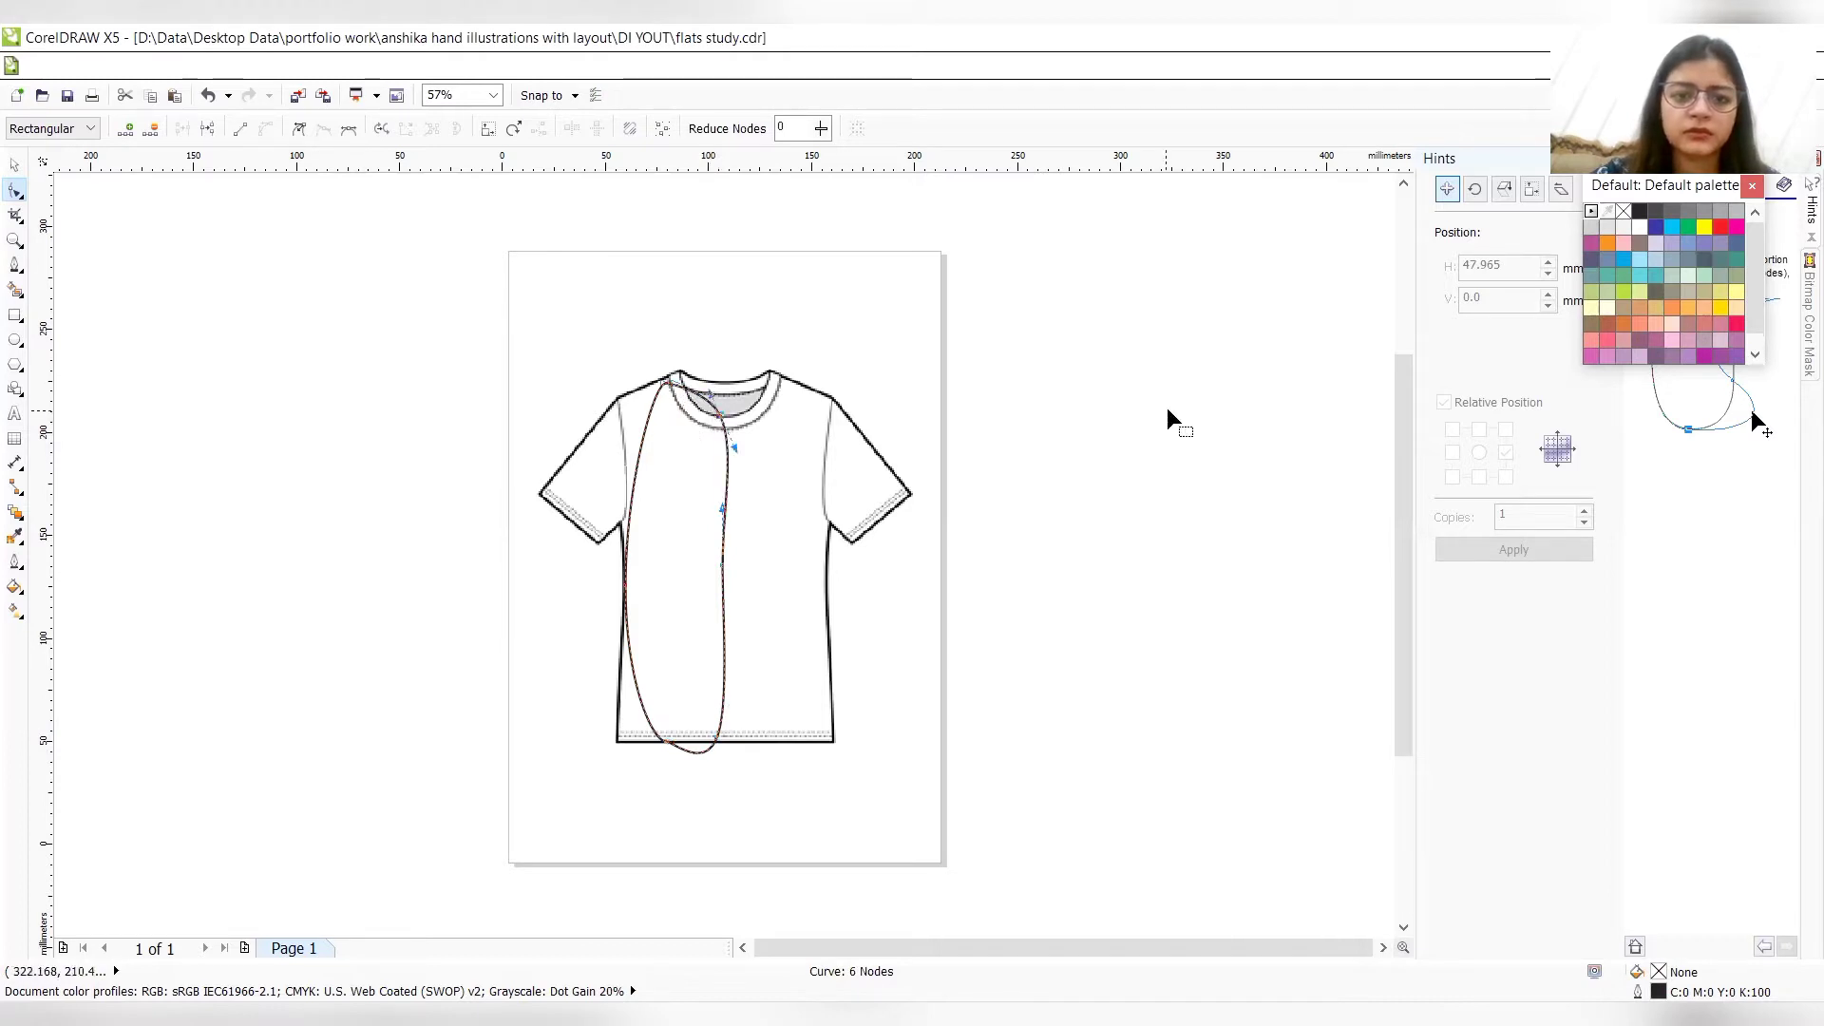
pyautogui.moveTo(663, 380); pyautogui.dragTo(619, 398)
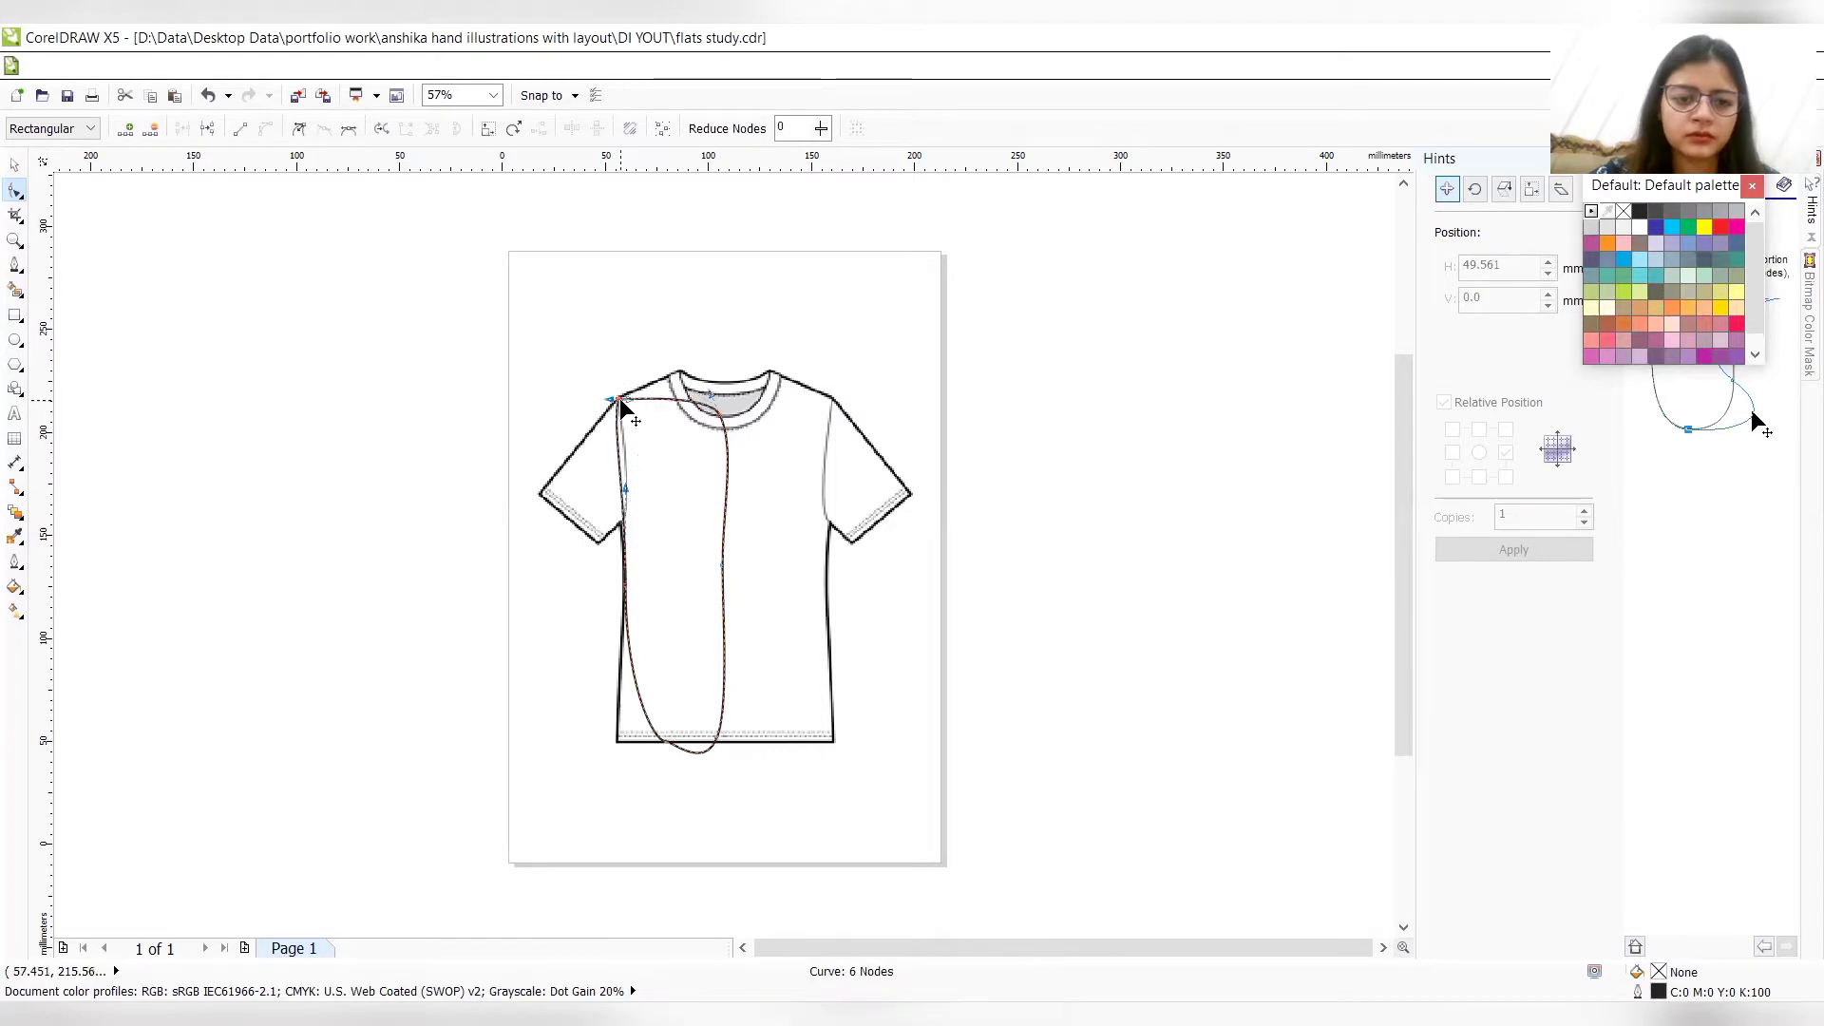
pyautogui.doubleClick(640, 704)
pyautogui.moveTo(634, 720); pyautogui.dragTo(616, 738)
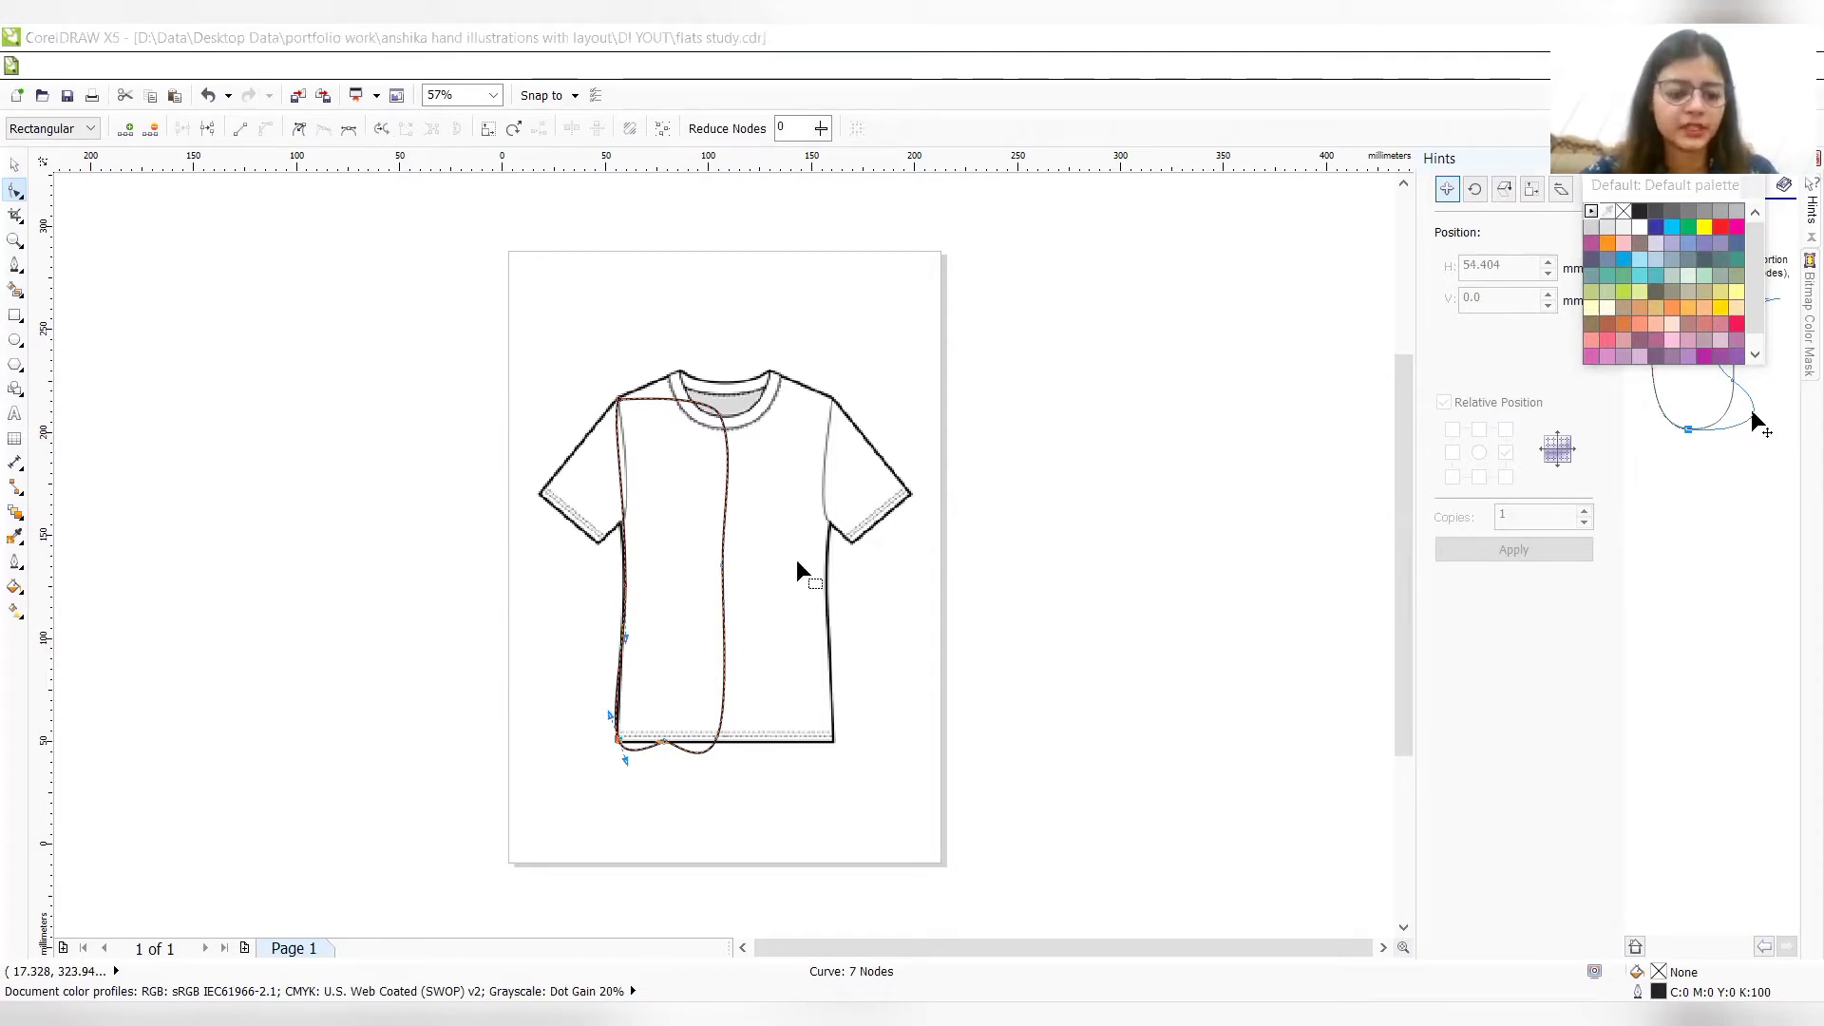
# - Fit the curve's top edge to the left shoulder line, adding nodes at the neck point and mid-shoulder and raising the shoulder-tip node slightly
pyautogui.press('z')
pyautogui.click(734, 432)
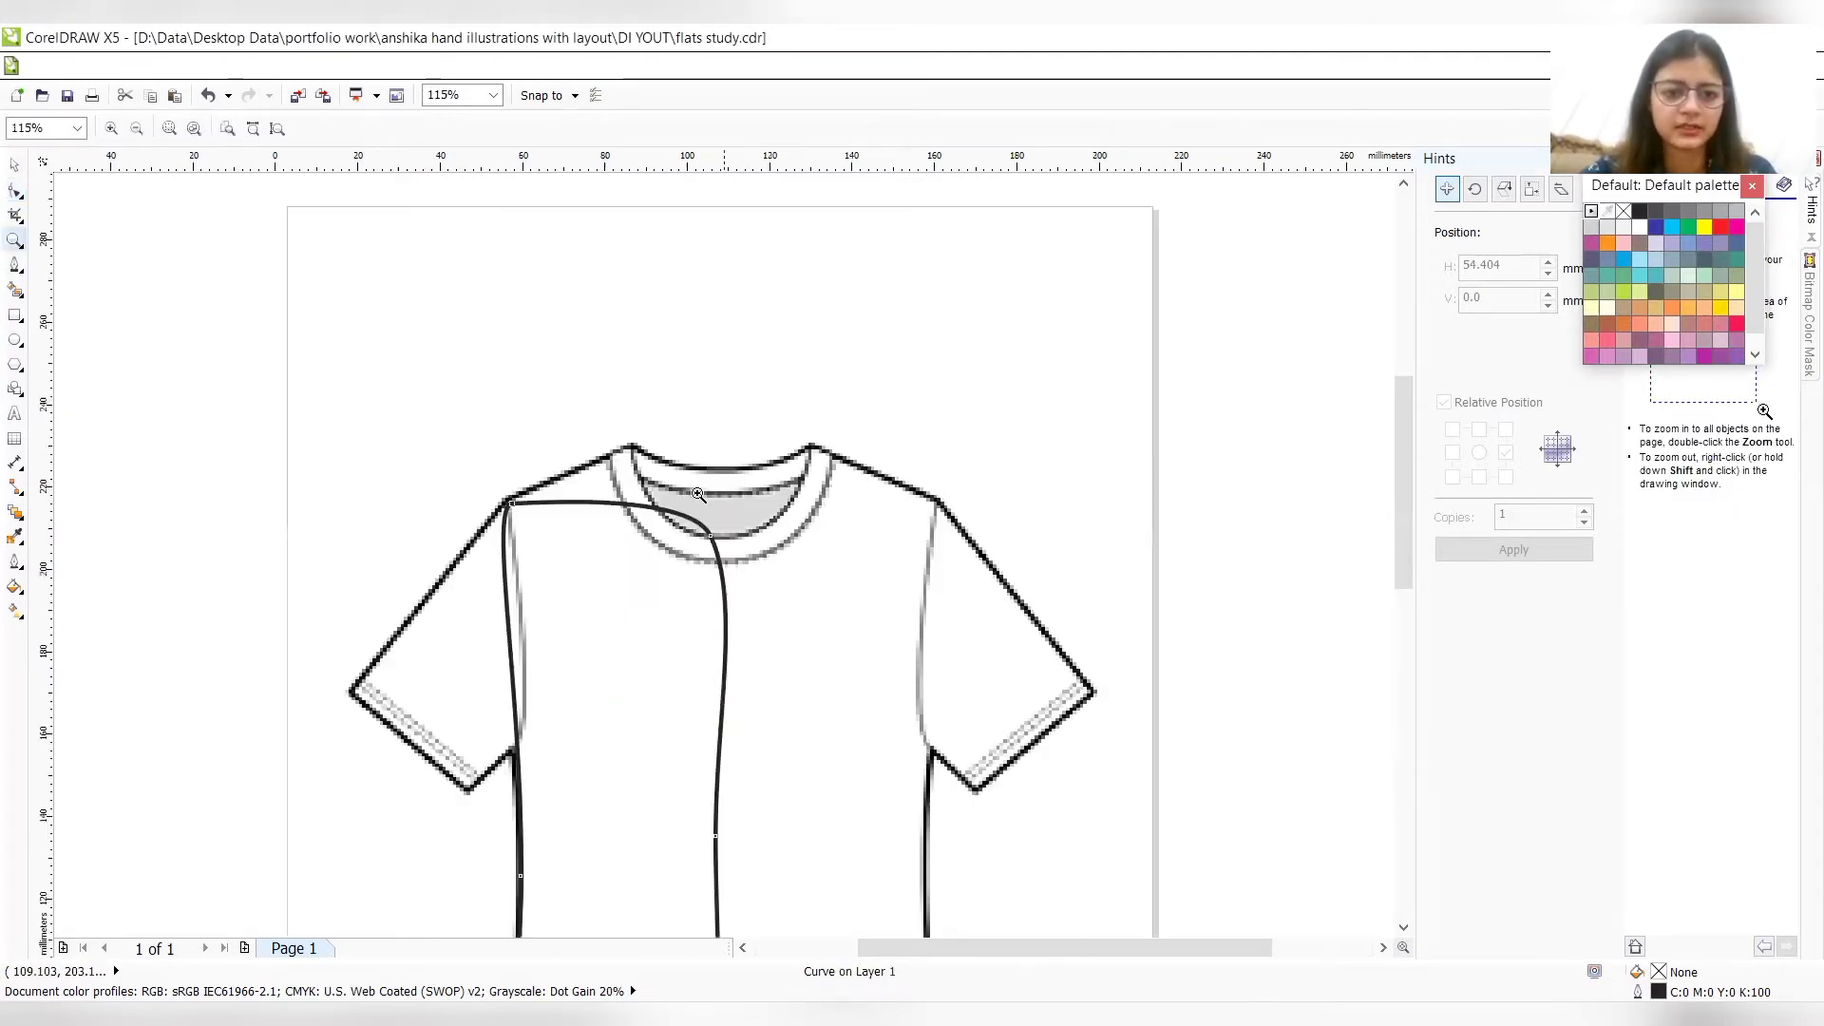
pyautogui.click(15, 190)
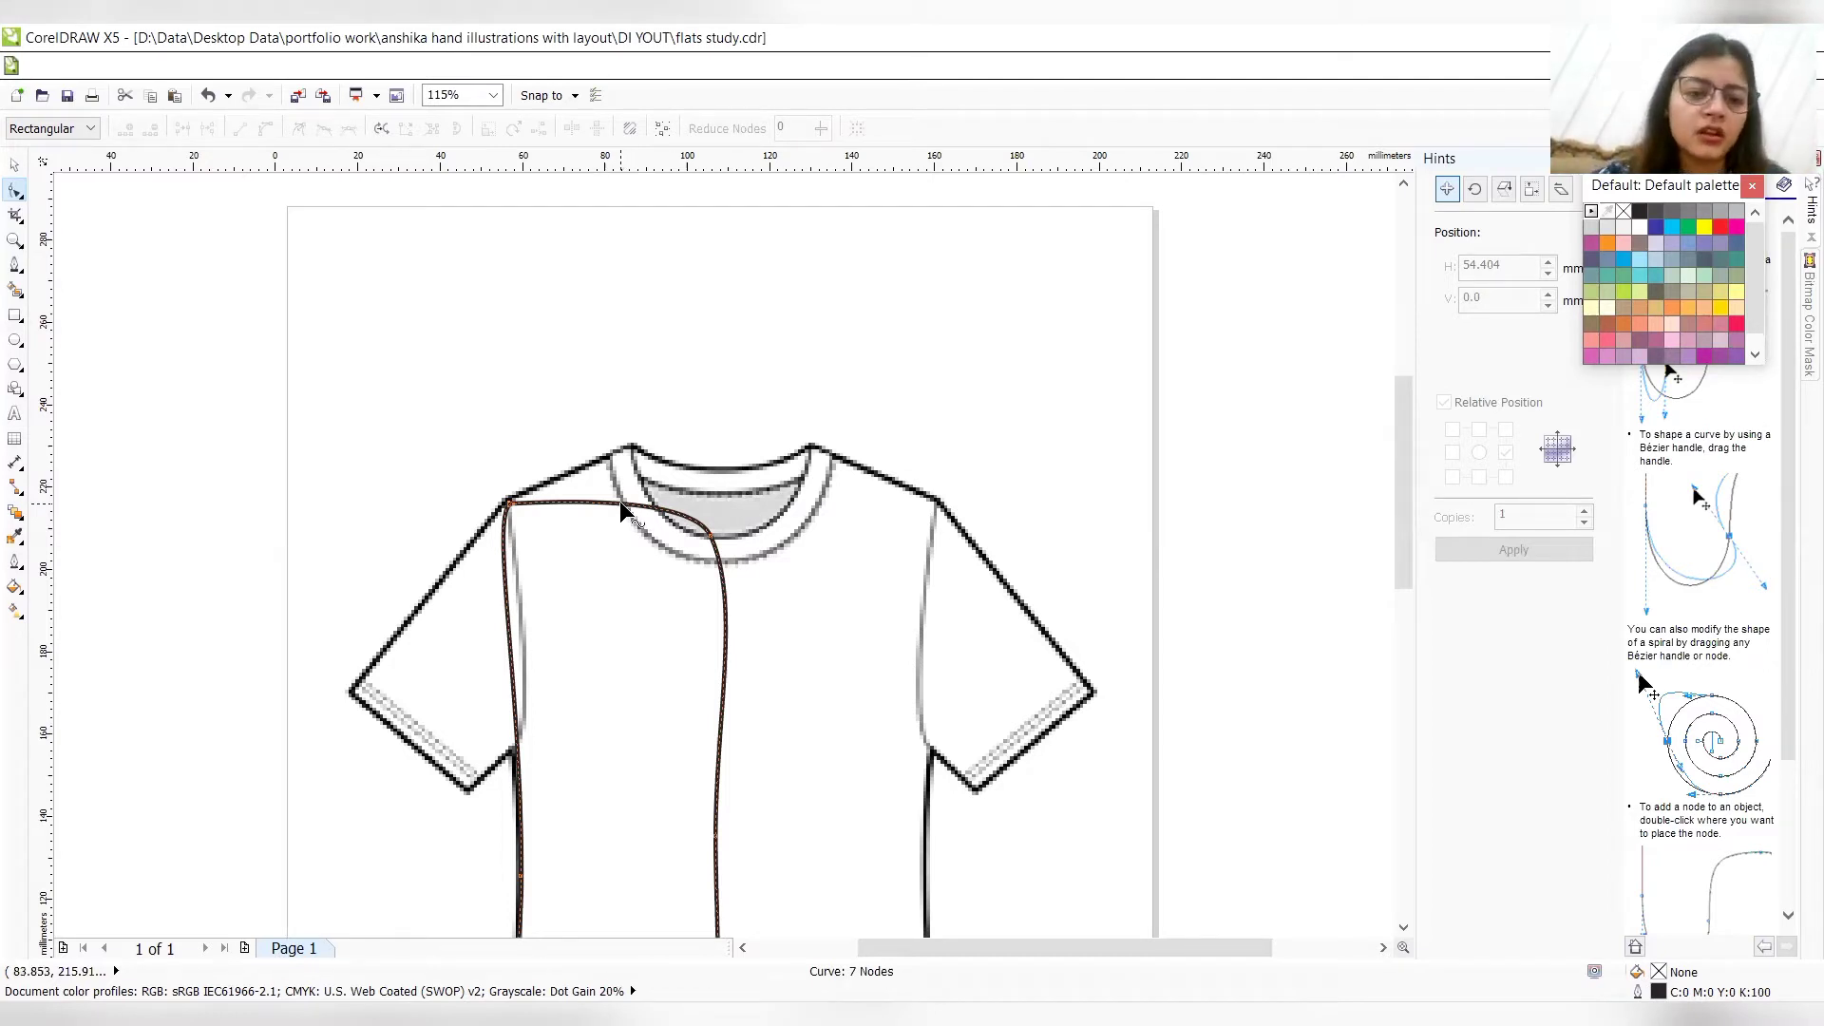
pyautogui.moveTo(618, 499); pyautogui.dragTo(630, 446)
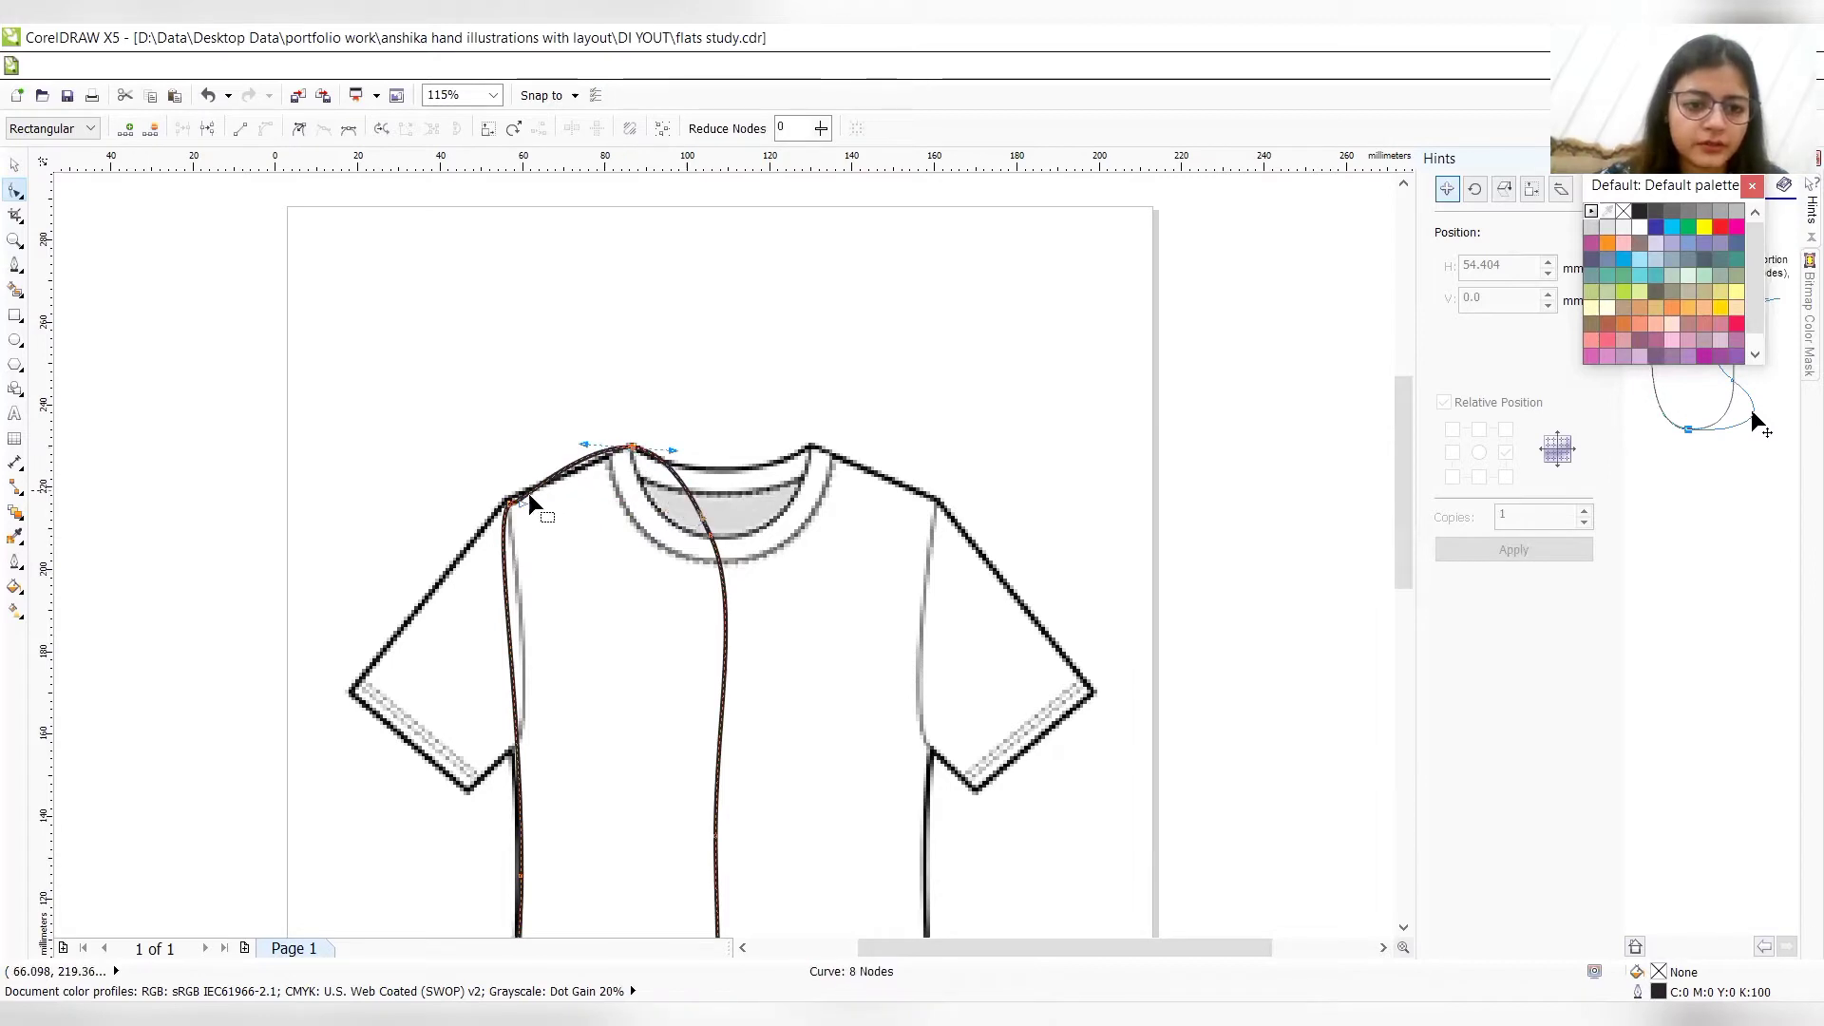
pyautogui.moveTo(509, 504); pyautogui.dragTo(509, 504)
pyautogui.press('Up')
pyautogui.press('Up')
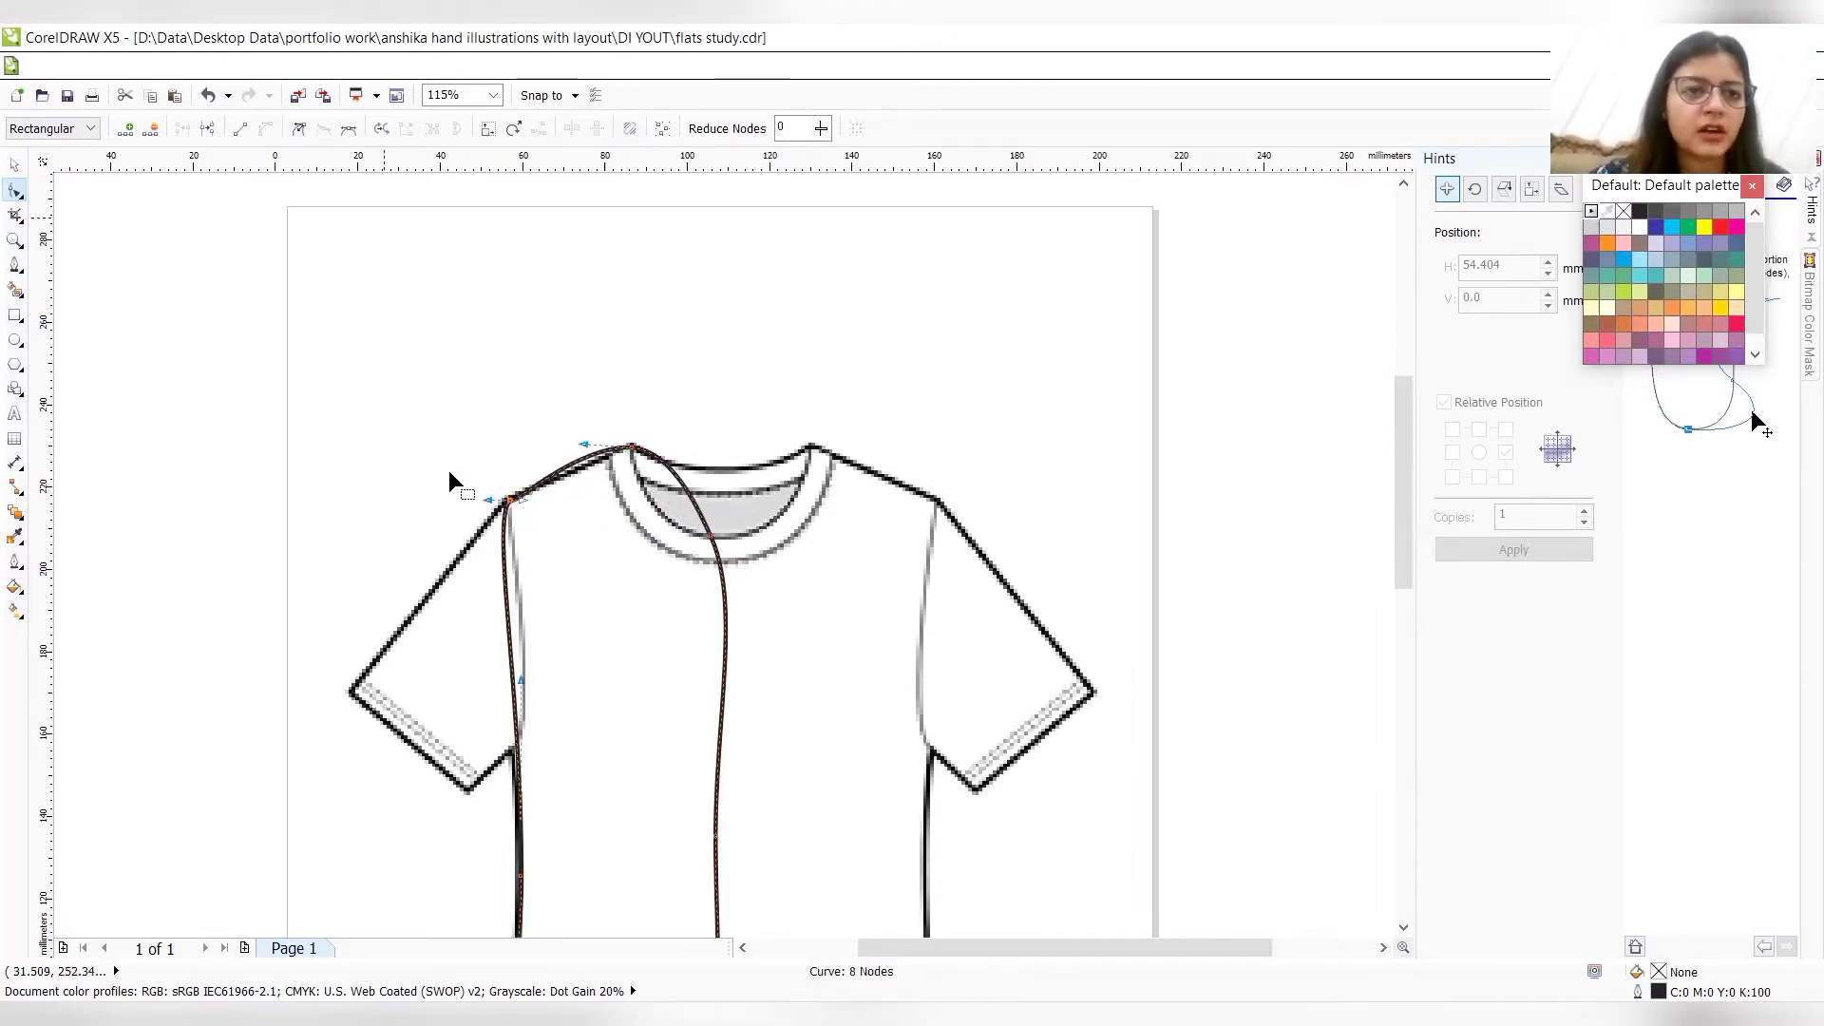
pyautogui.hotkey('alt', 'Tab')
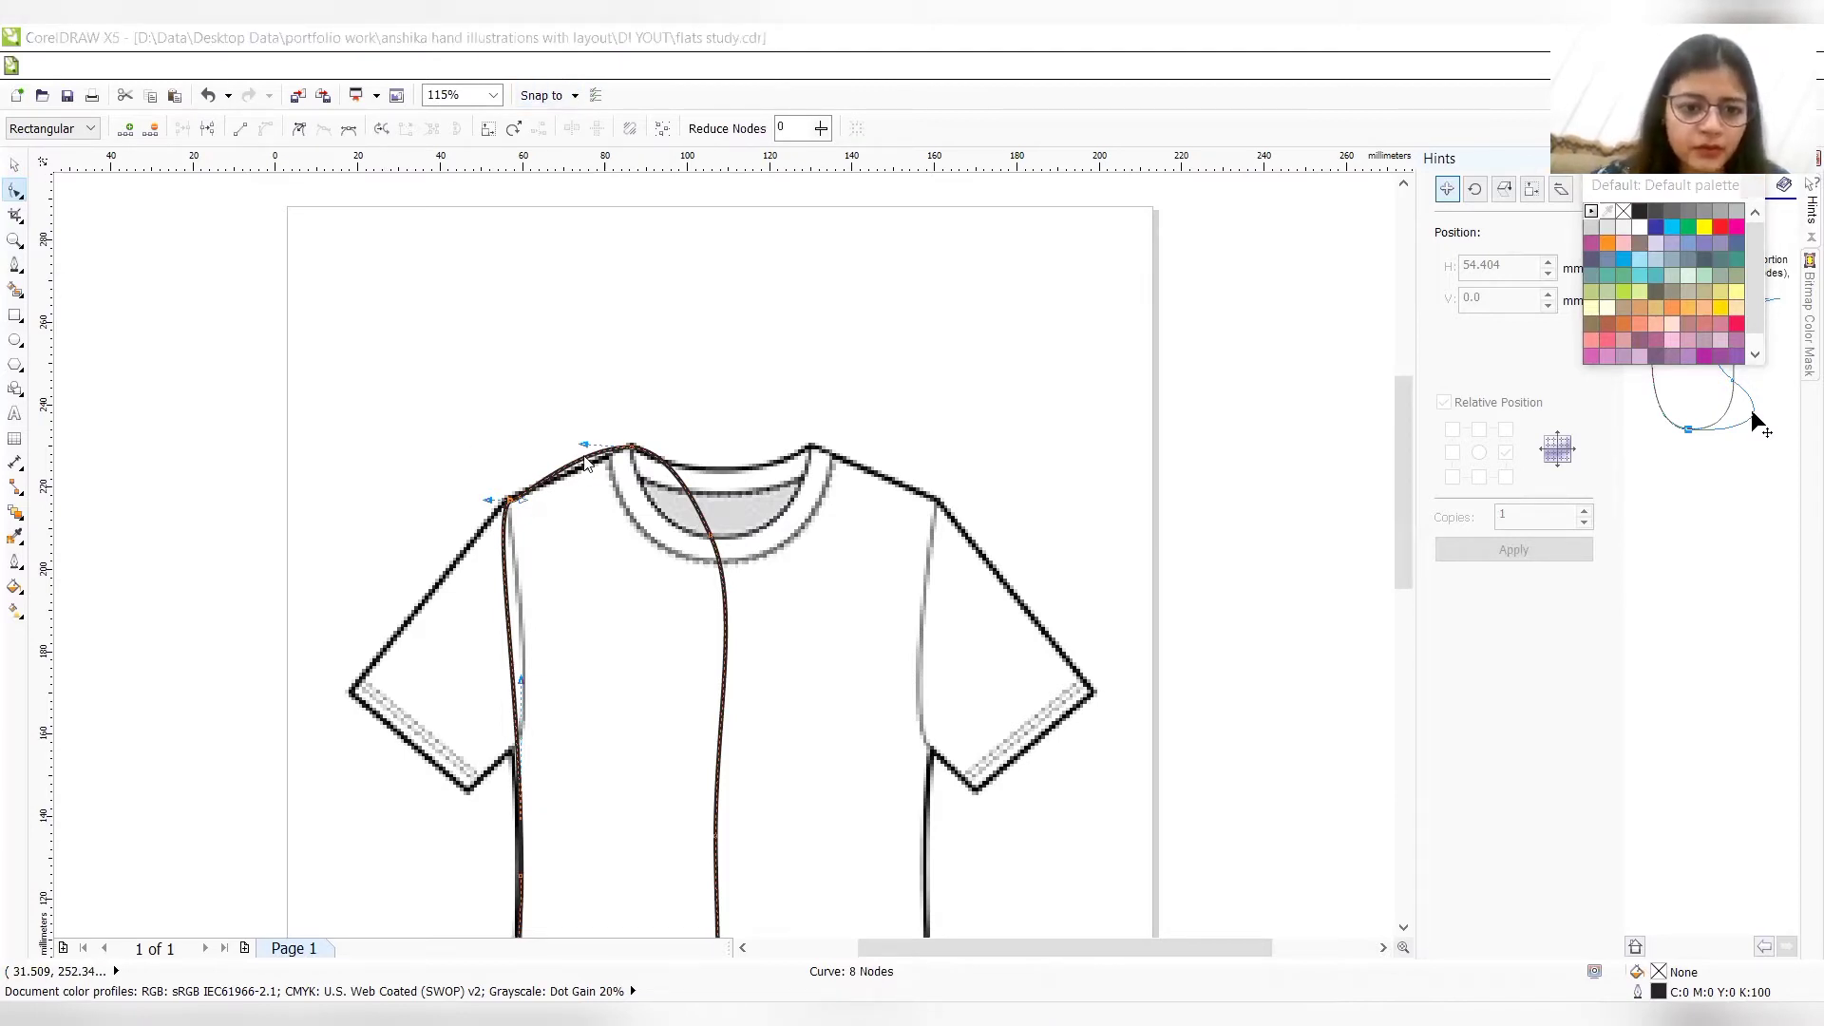
pyautogui.doubleClick(586, 462)
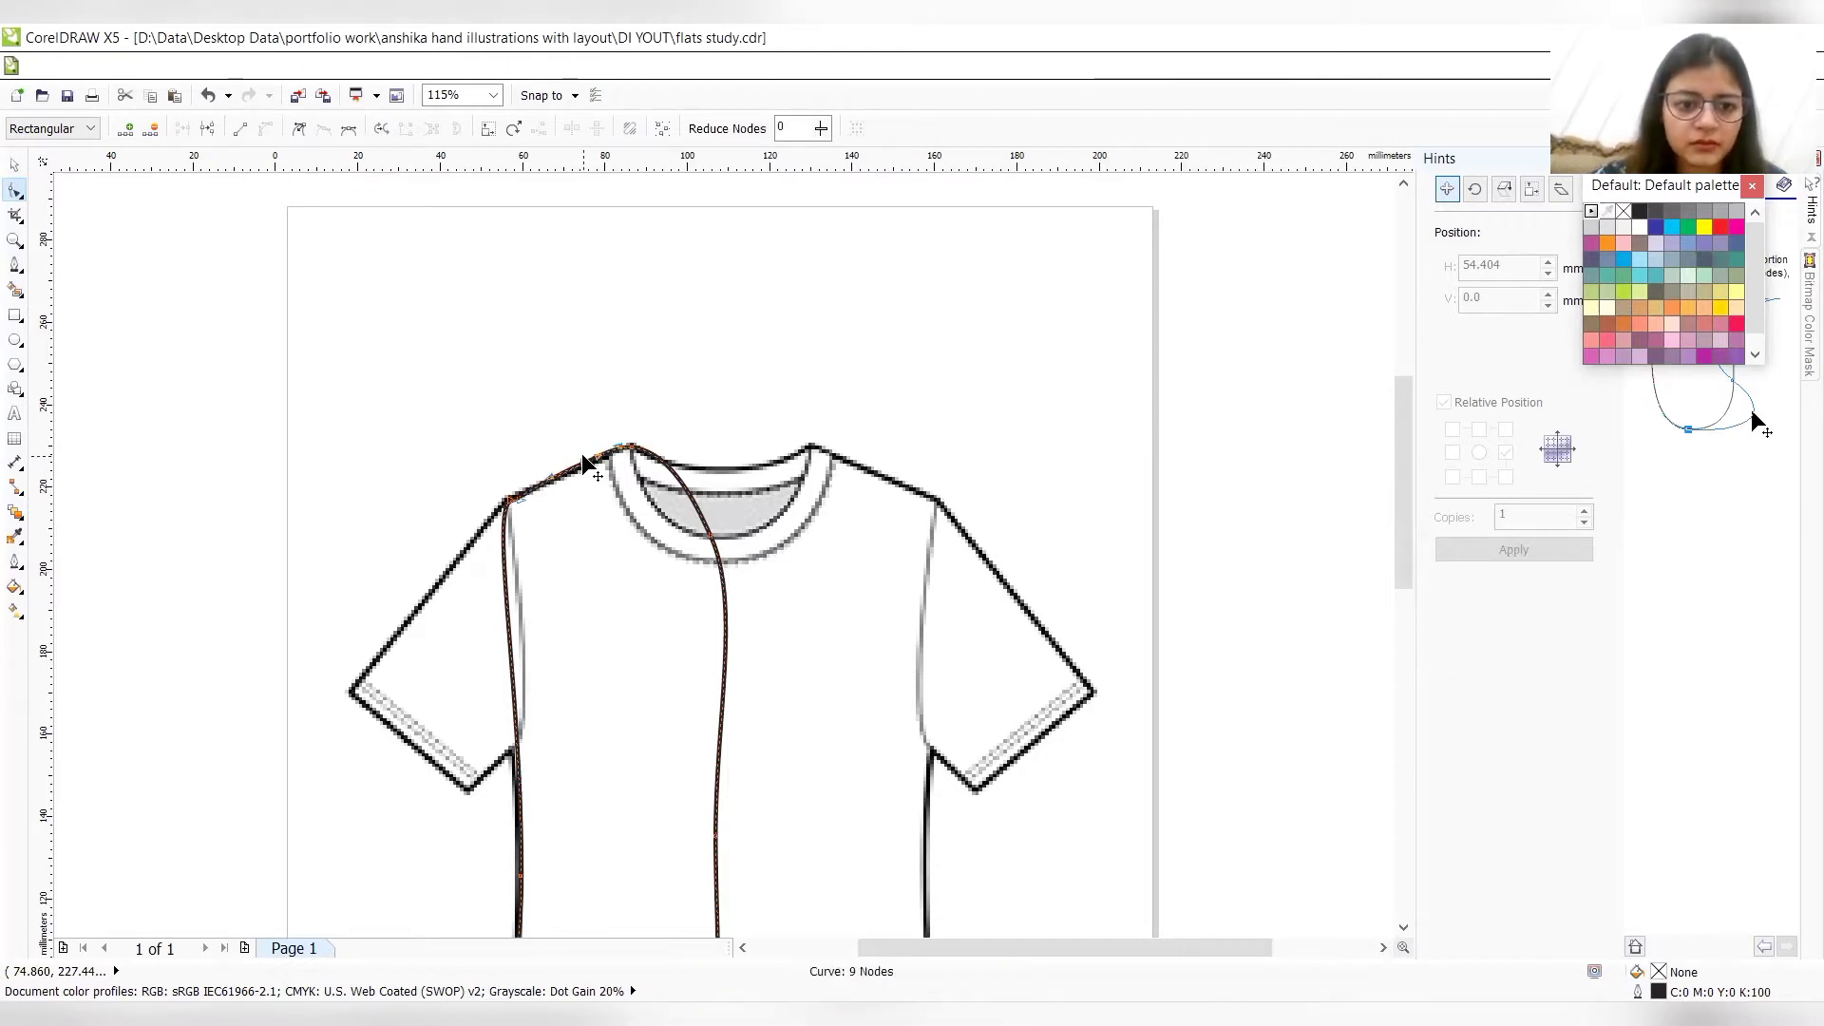
# - Add nodes along the left armhole and underarm, and move the armhole nodes inward to follow the sleeve seam
pyautogui.doubleClick(517, 754)
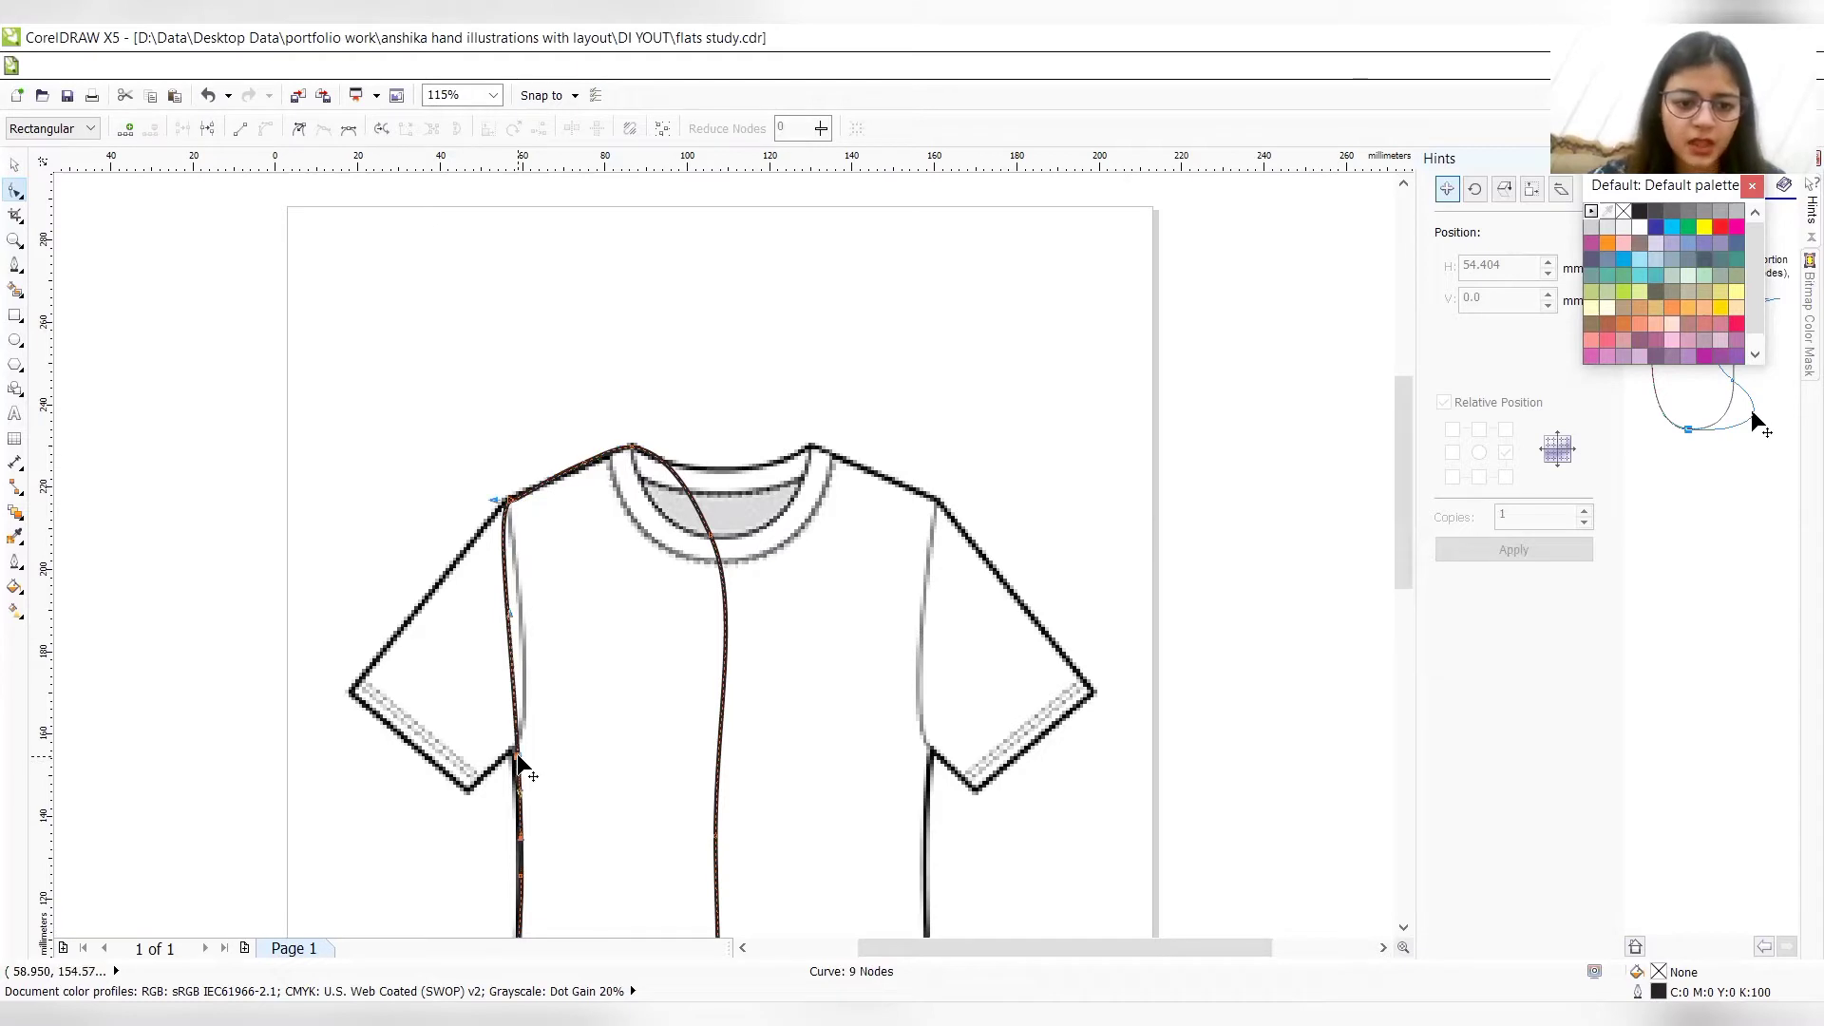
pyautogui.moveTo(517, 754); pyautogui.dragTo(515, 754)
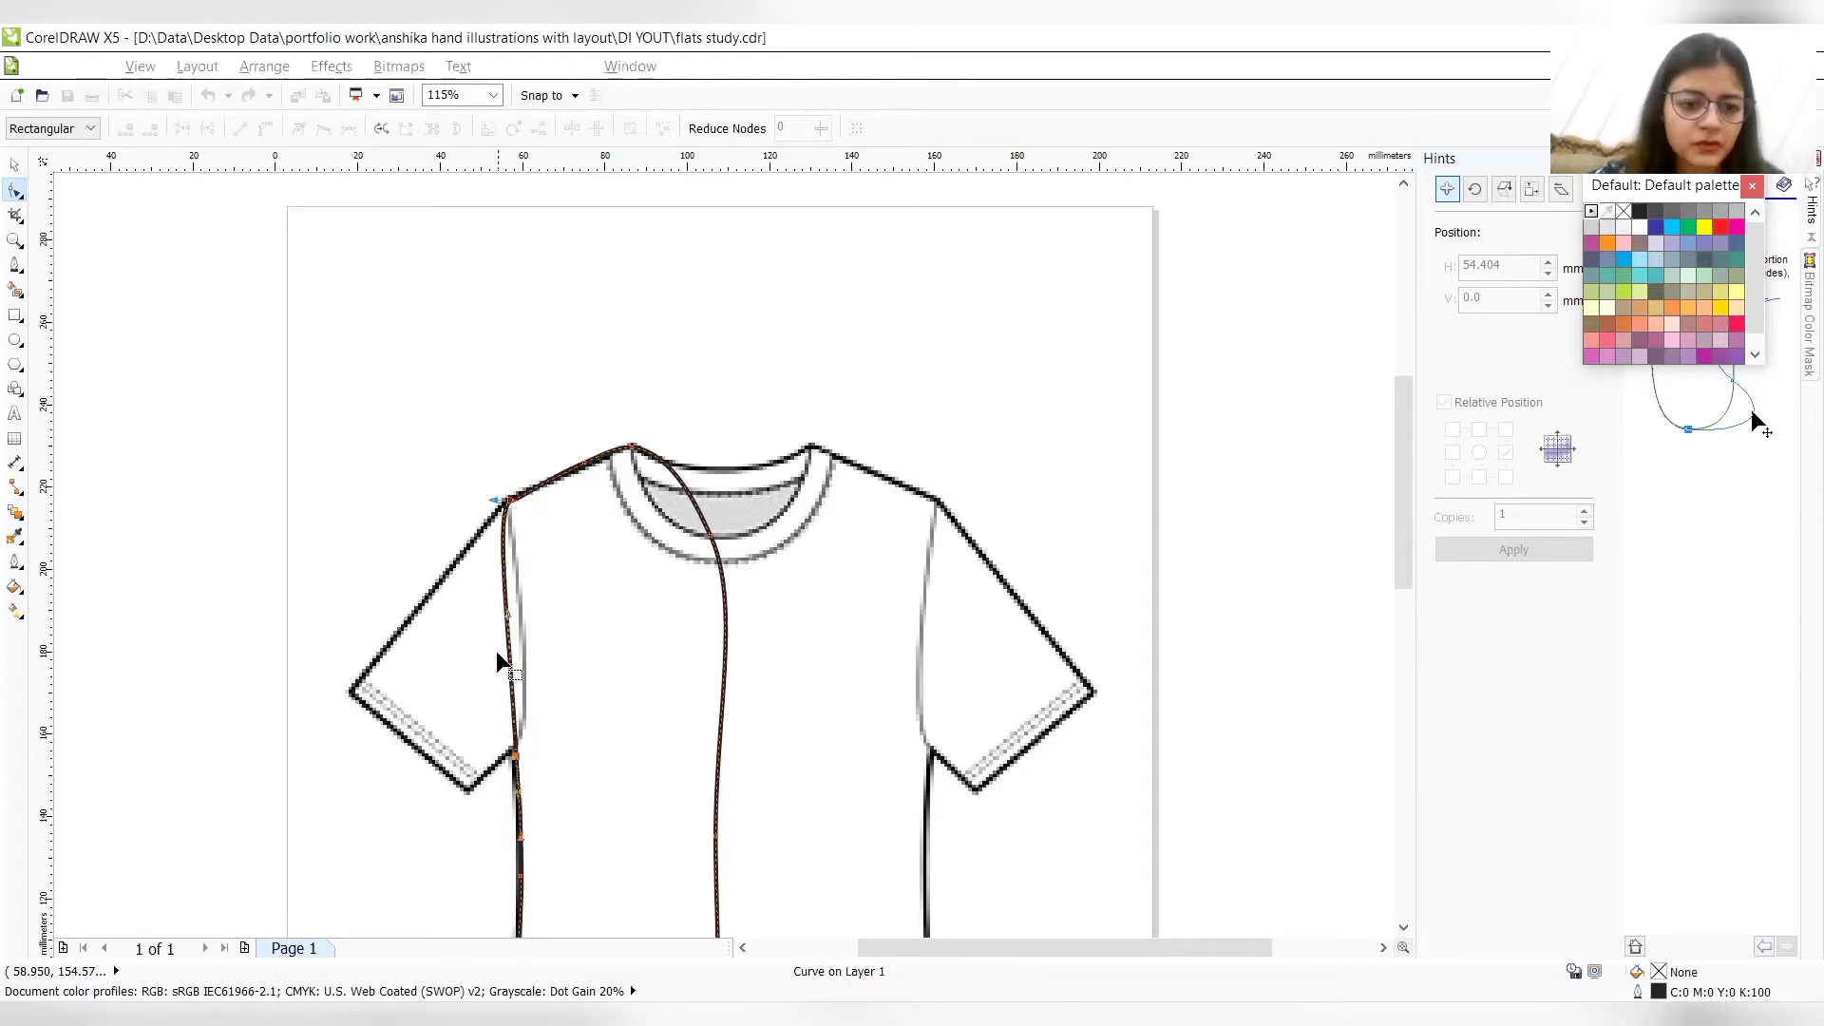
pyautogui.doubleClick(508, 619)
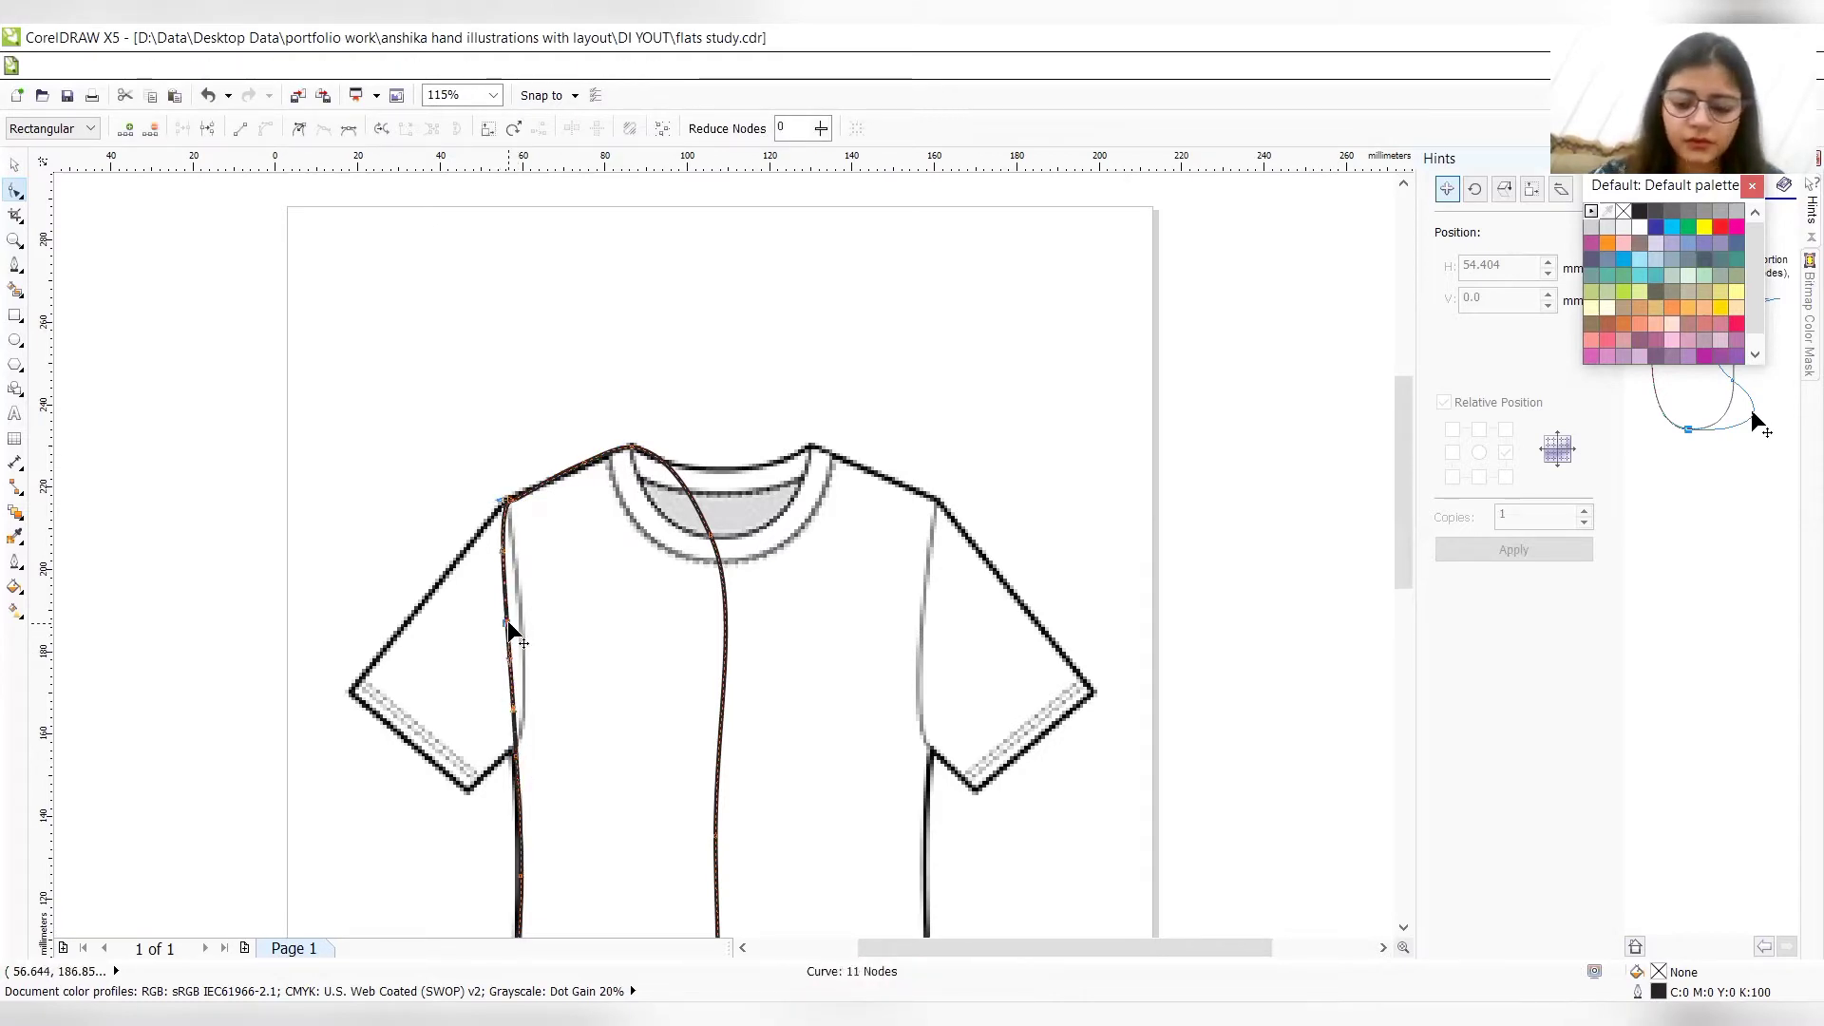
pyautogui.moveTo(507, 619); pyautogui.dragTo(507, 620)
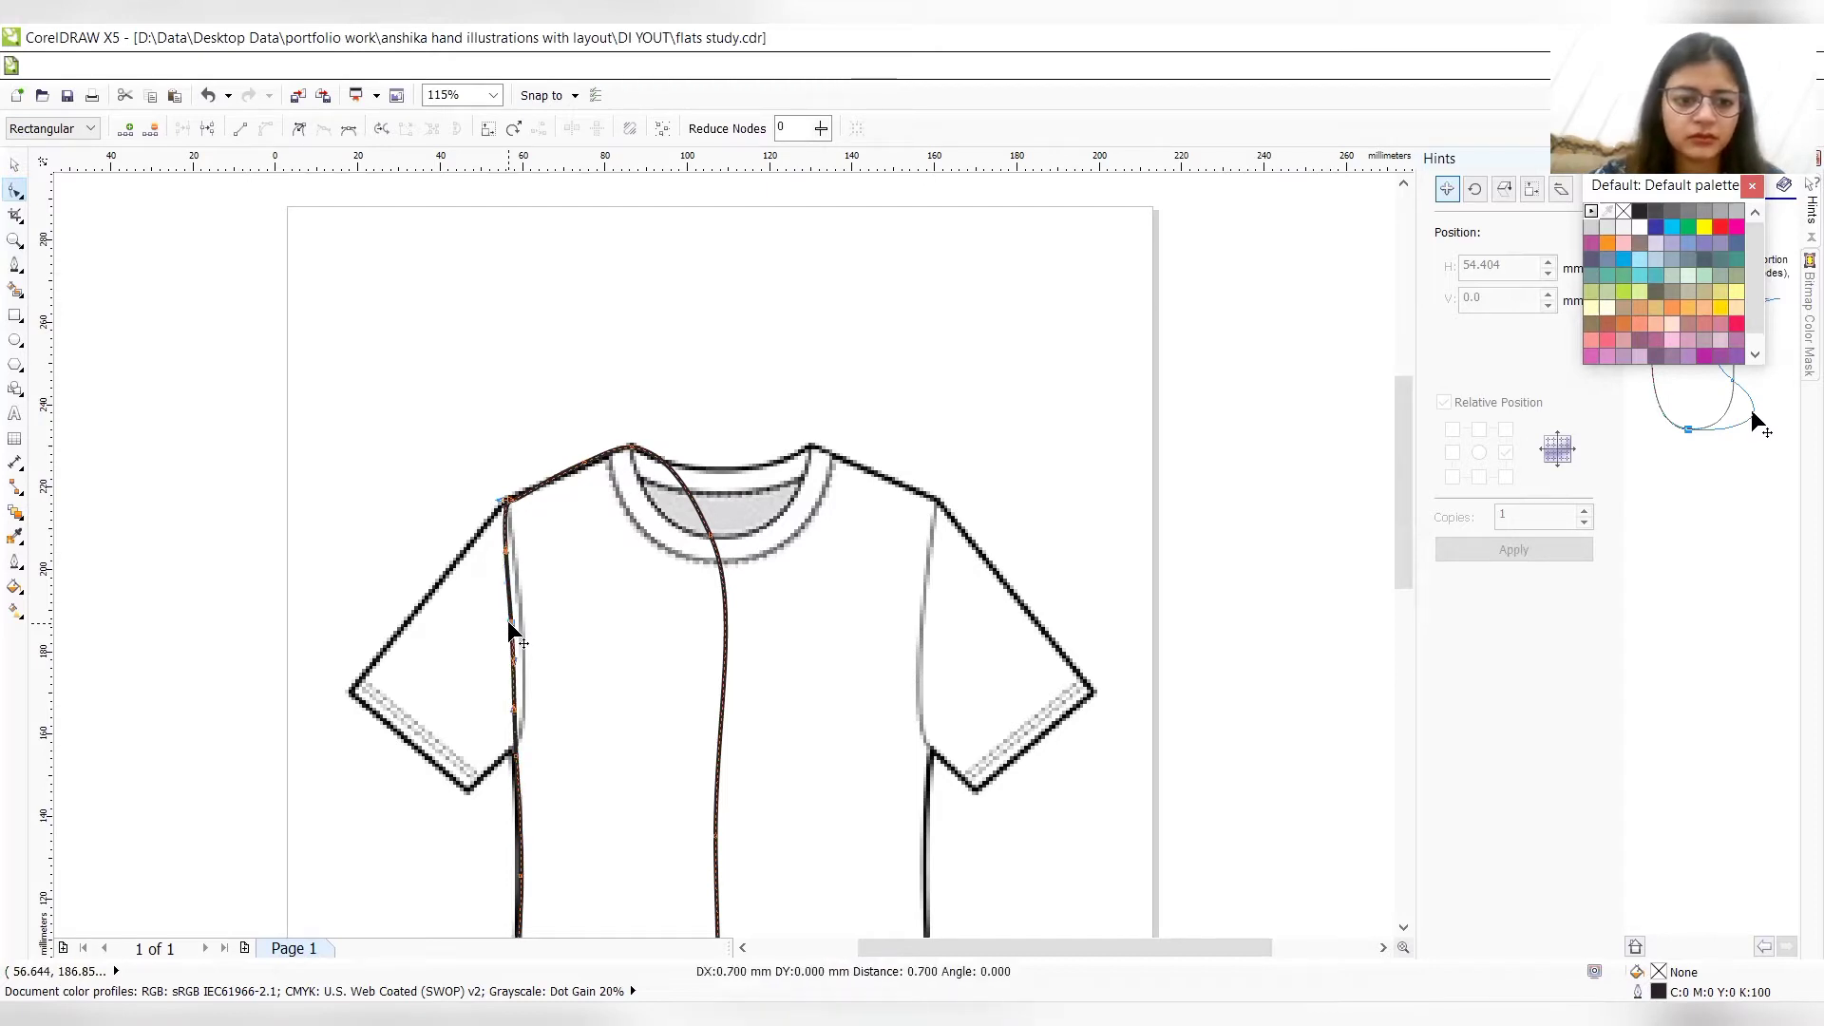
pyautogui.press('Right')
pyautogui.press('Right')
pyautogui.press('Right')
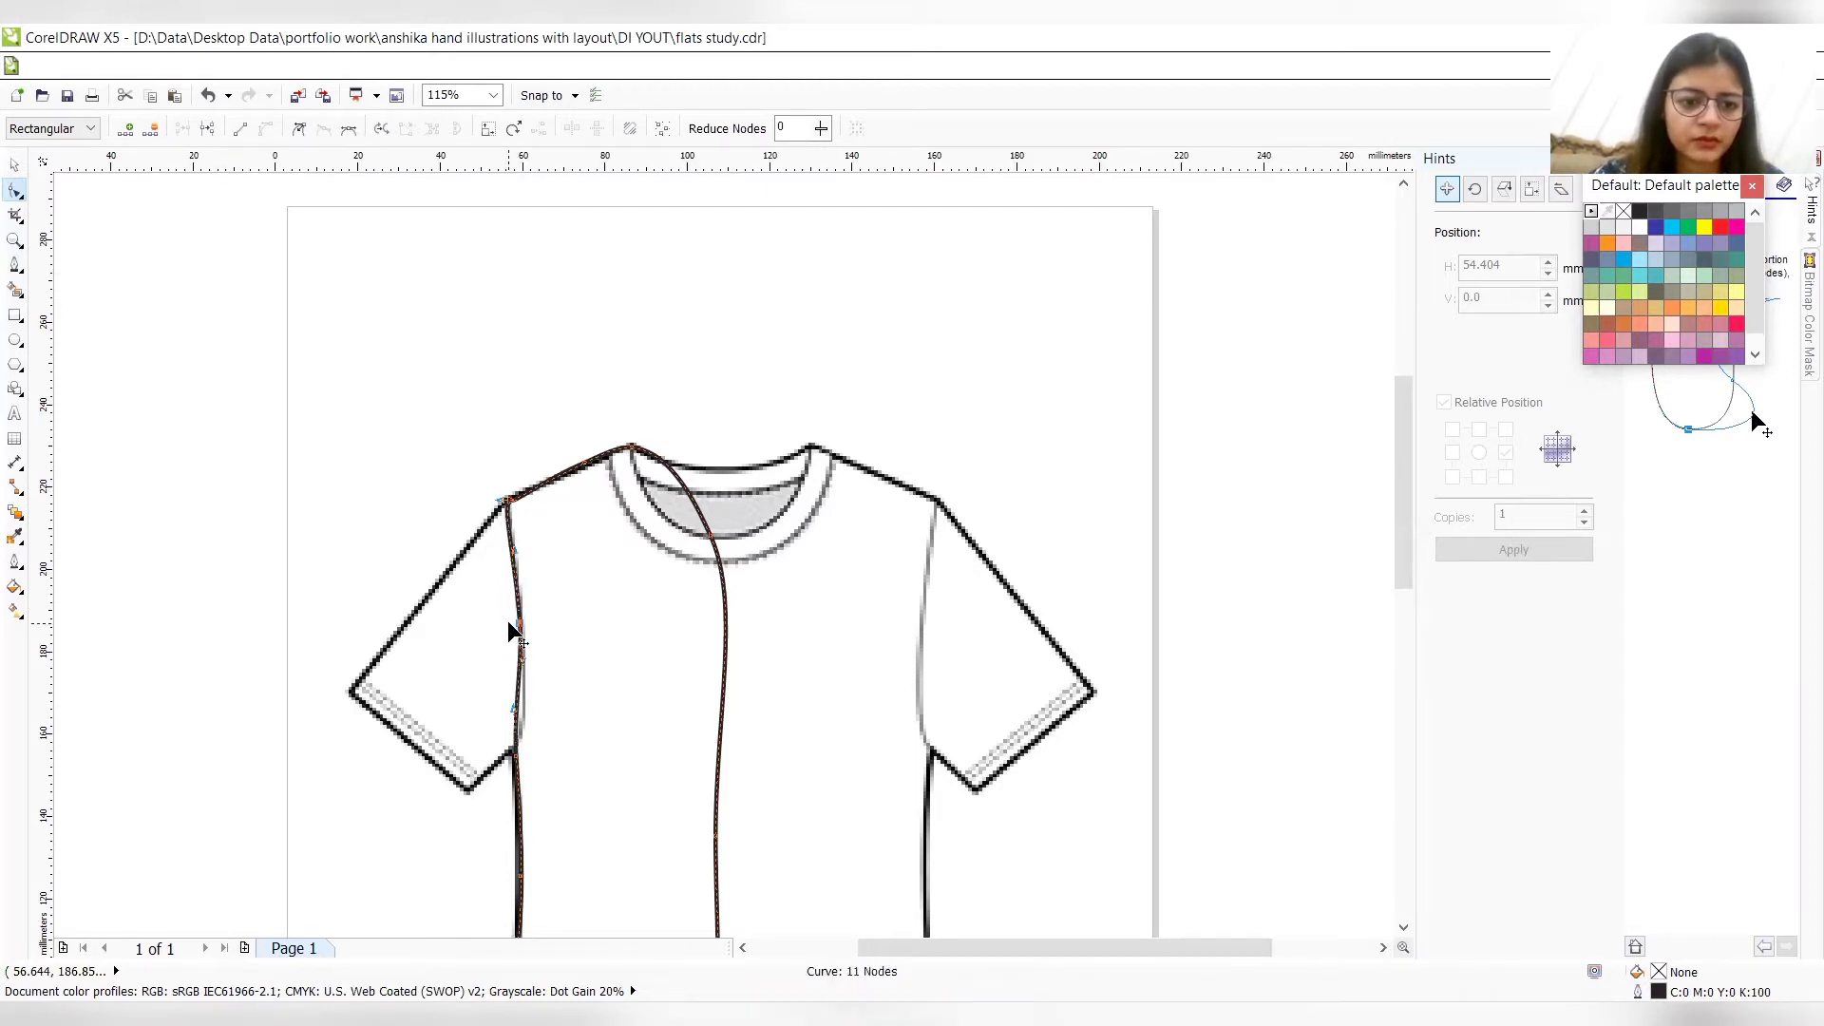
pyautogui.press('Right')
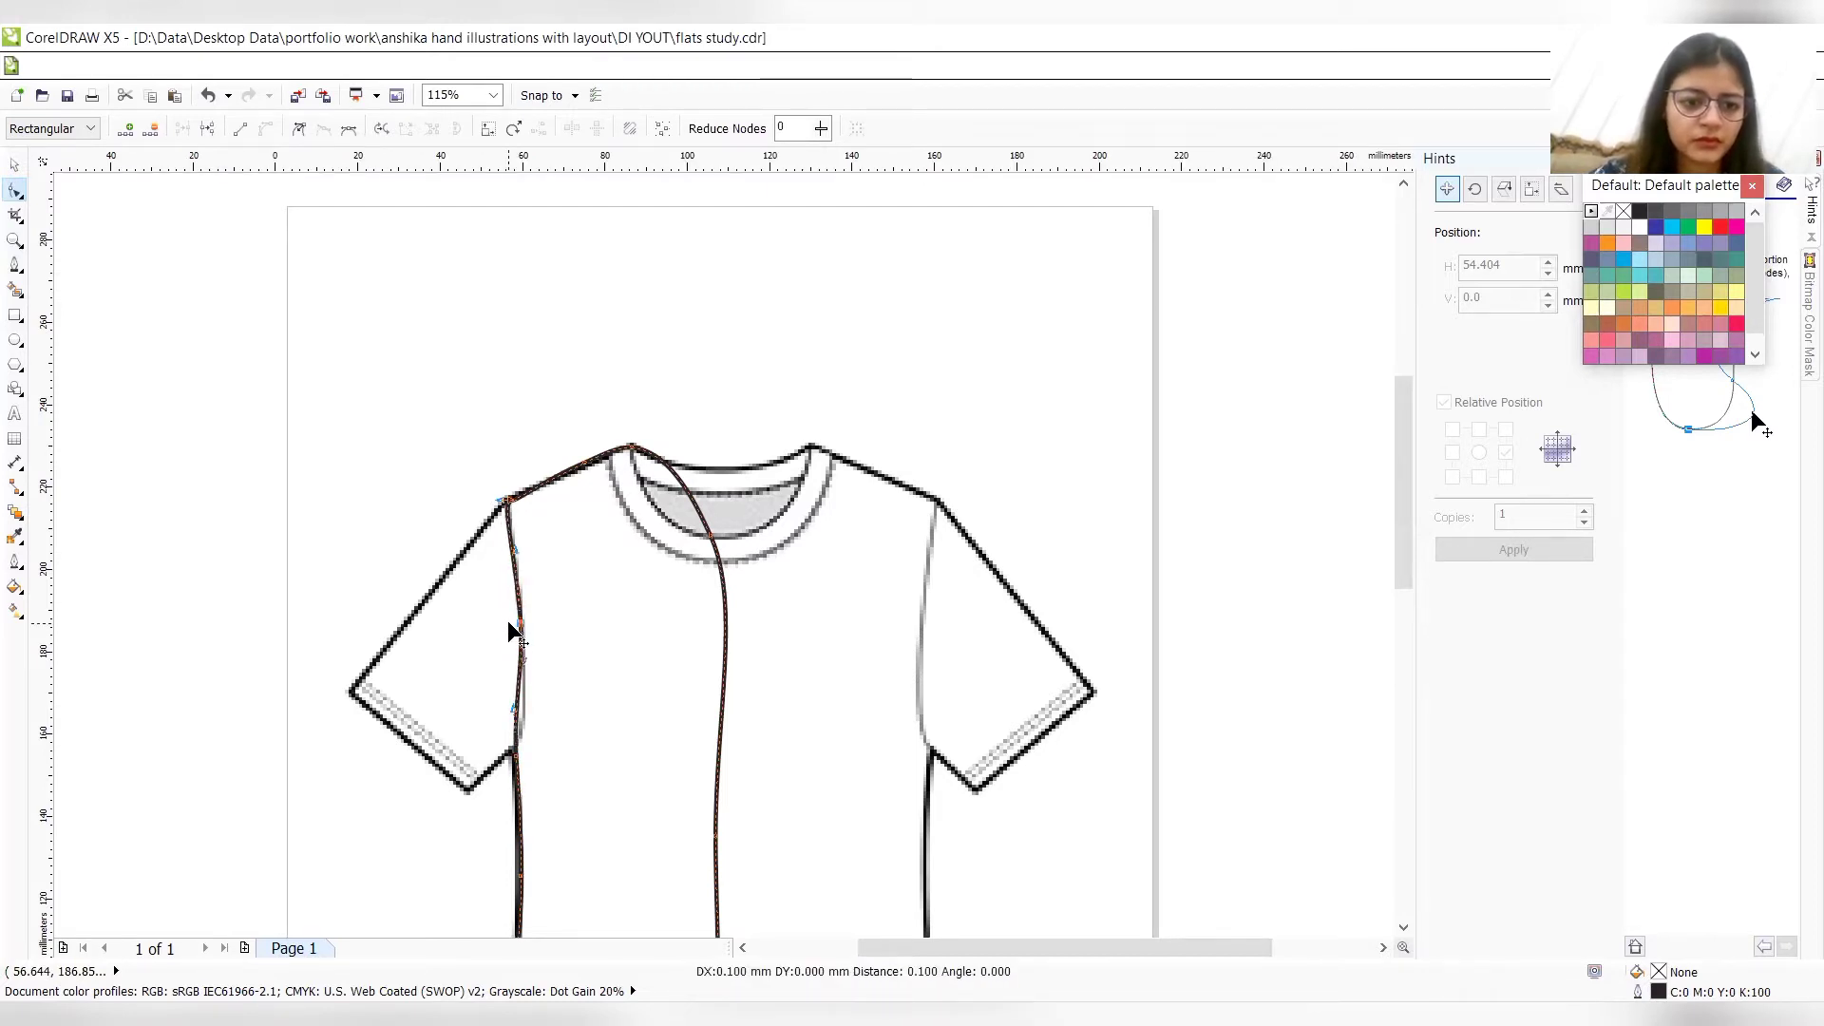
pyautogui.doubleClick(515, 710)
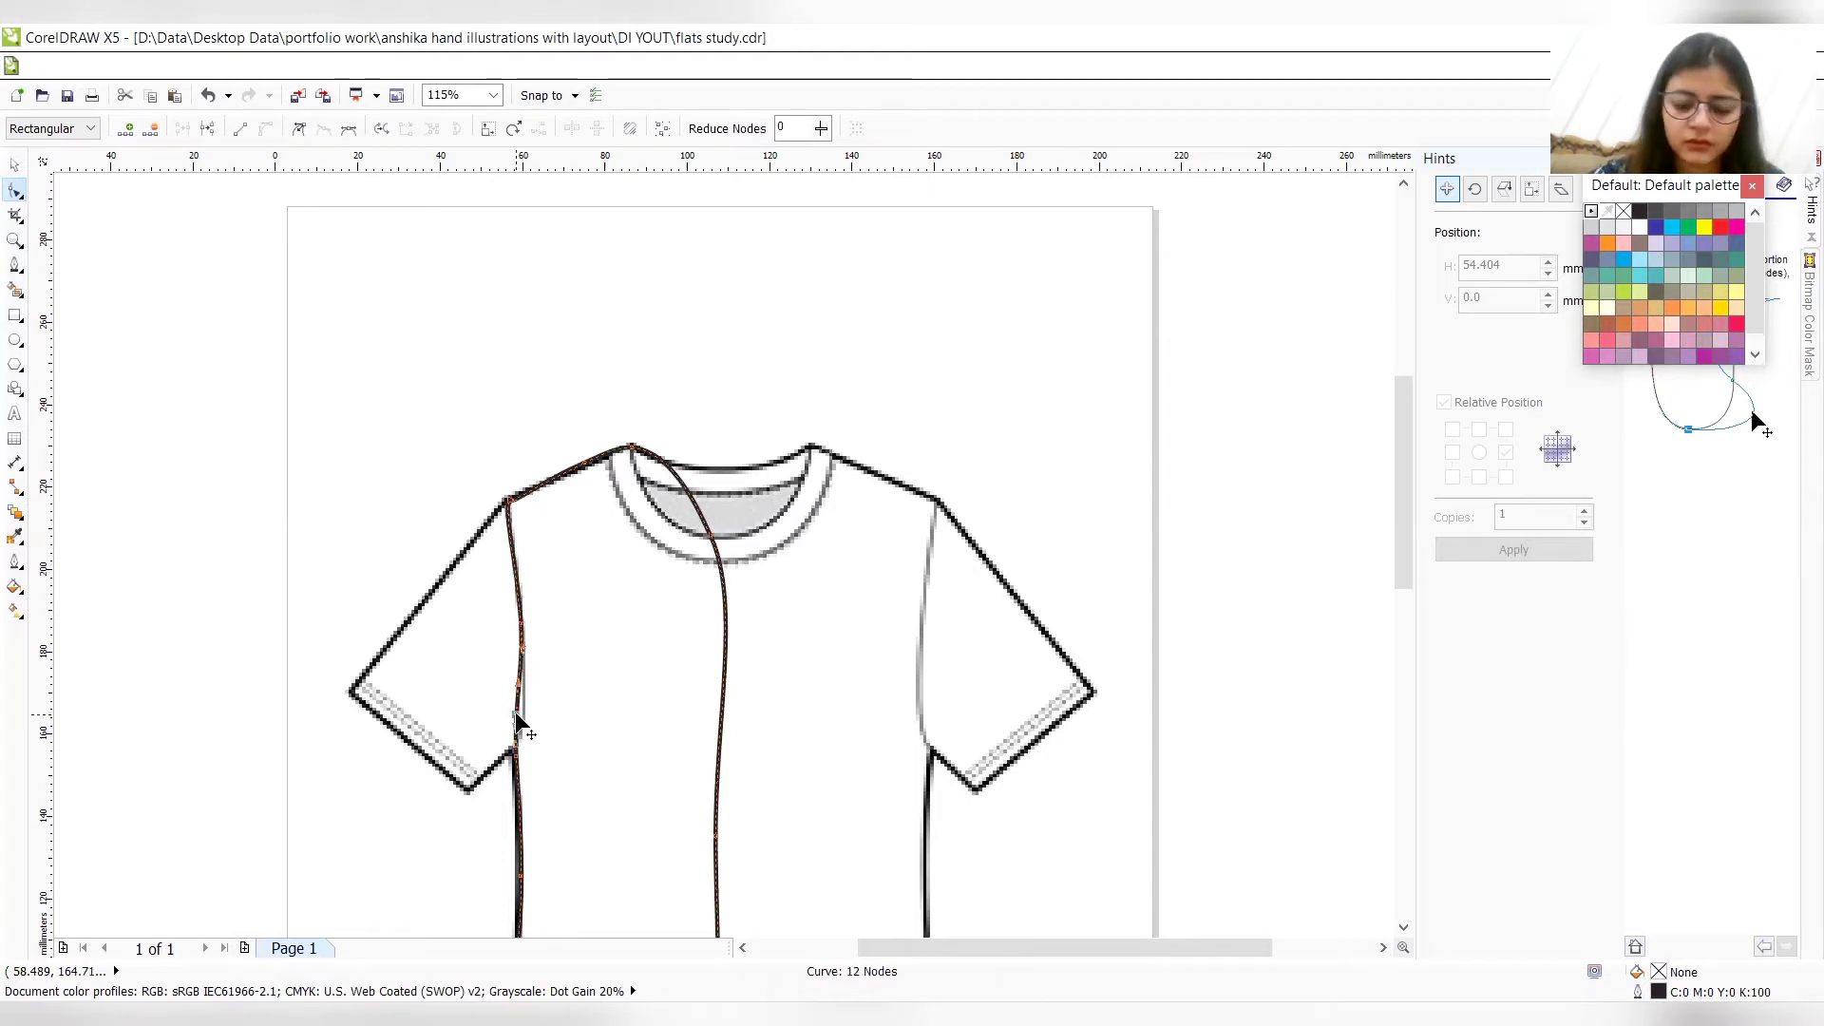
pyautogui.press('Right')
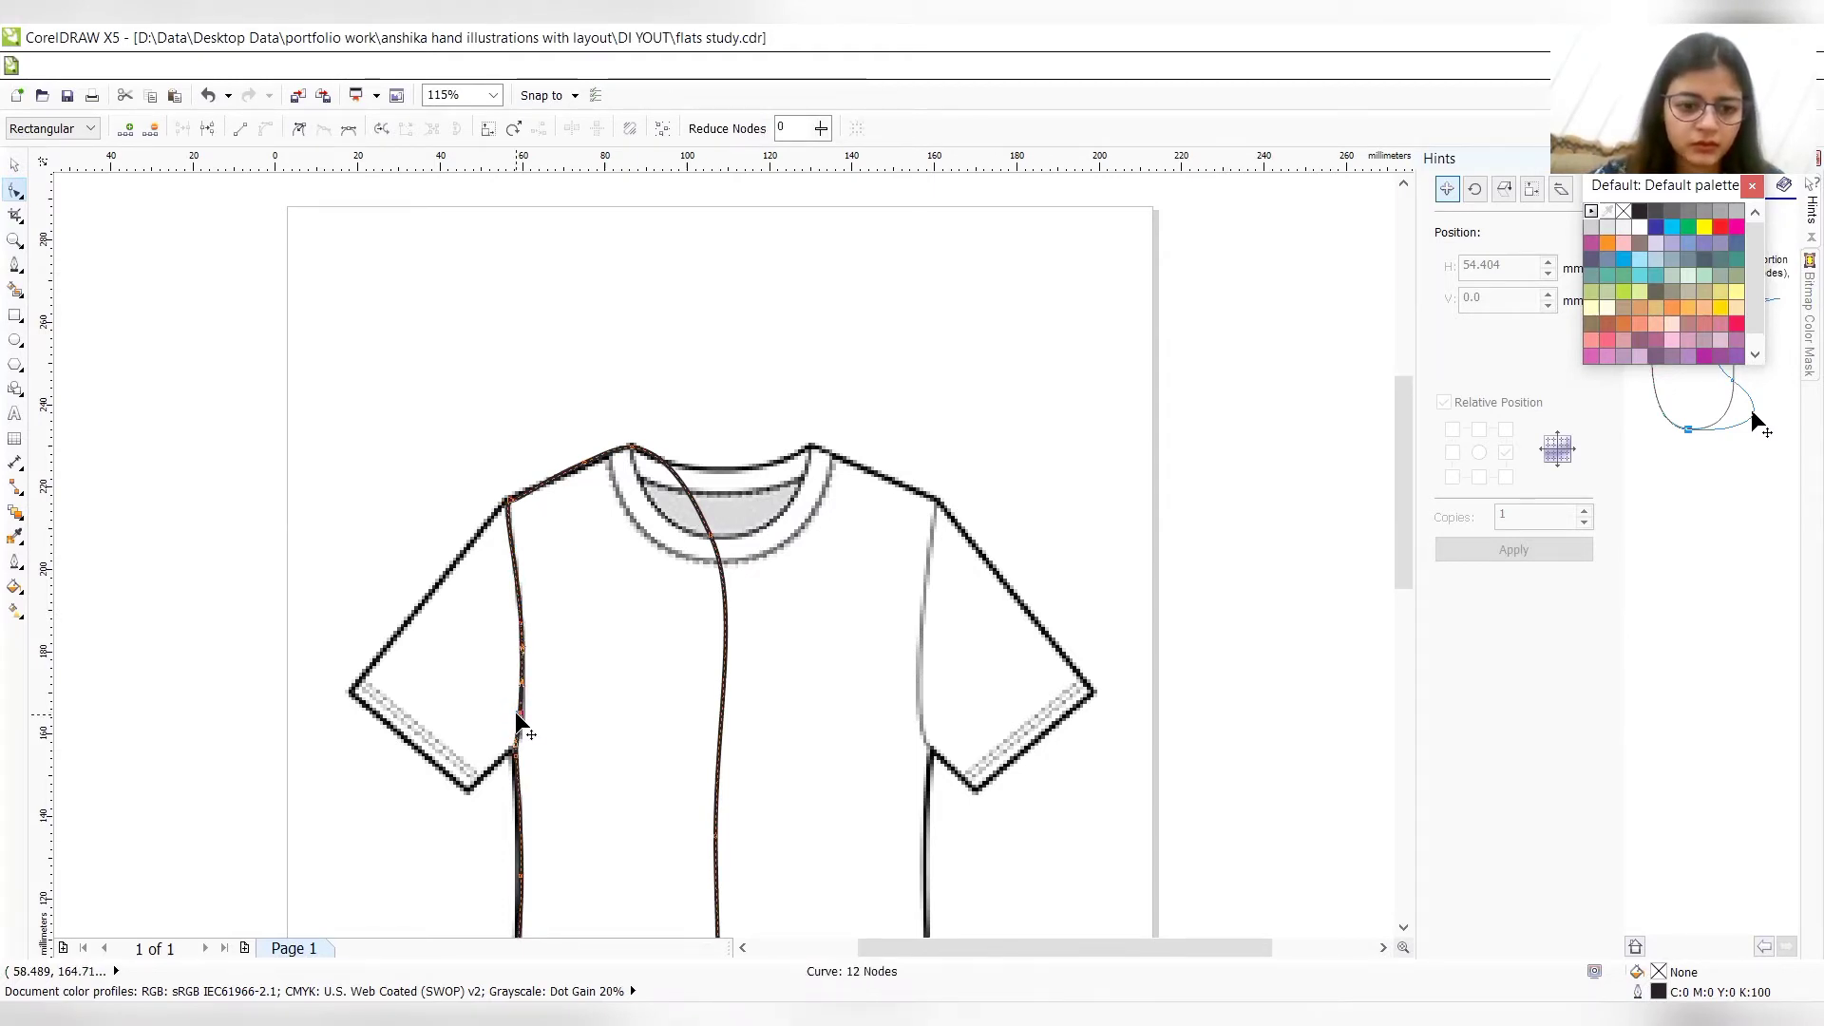
# - Add two nodes between the neck point and neckline centre and move them onto the collar's inner edge
pyautogui.doubleClick(660, 461)
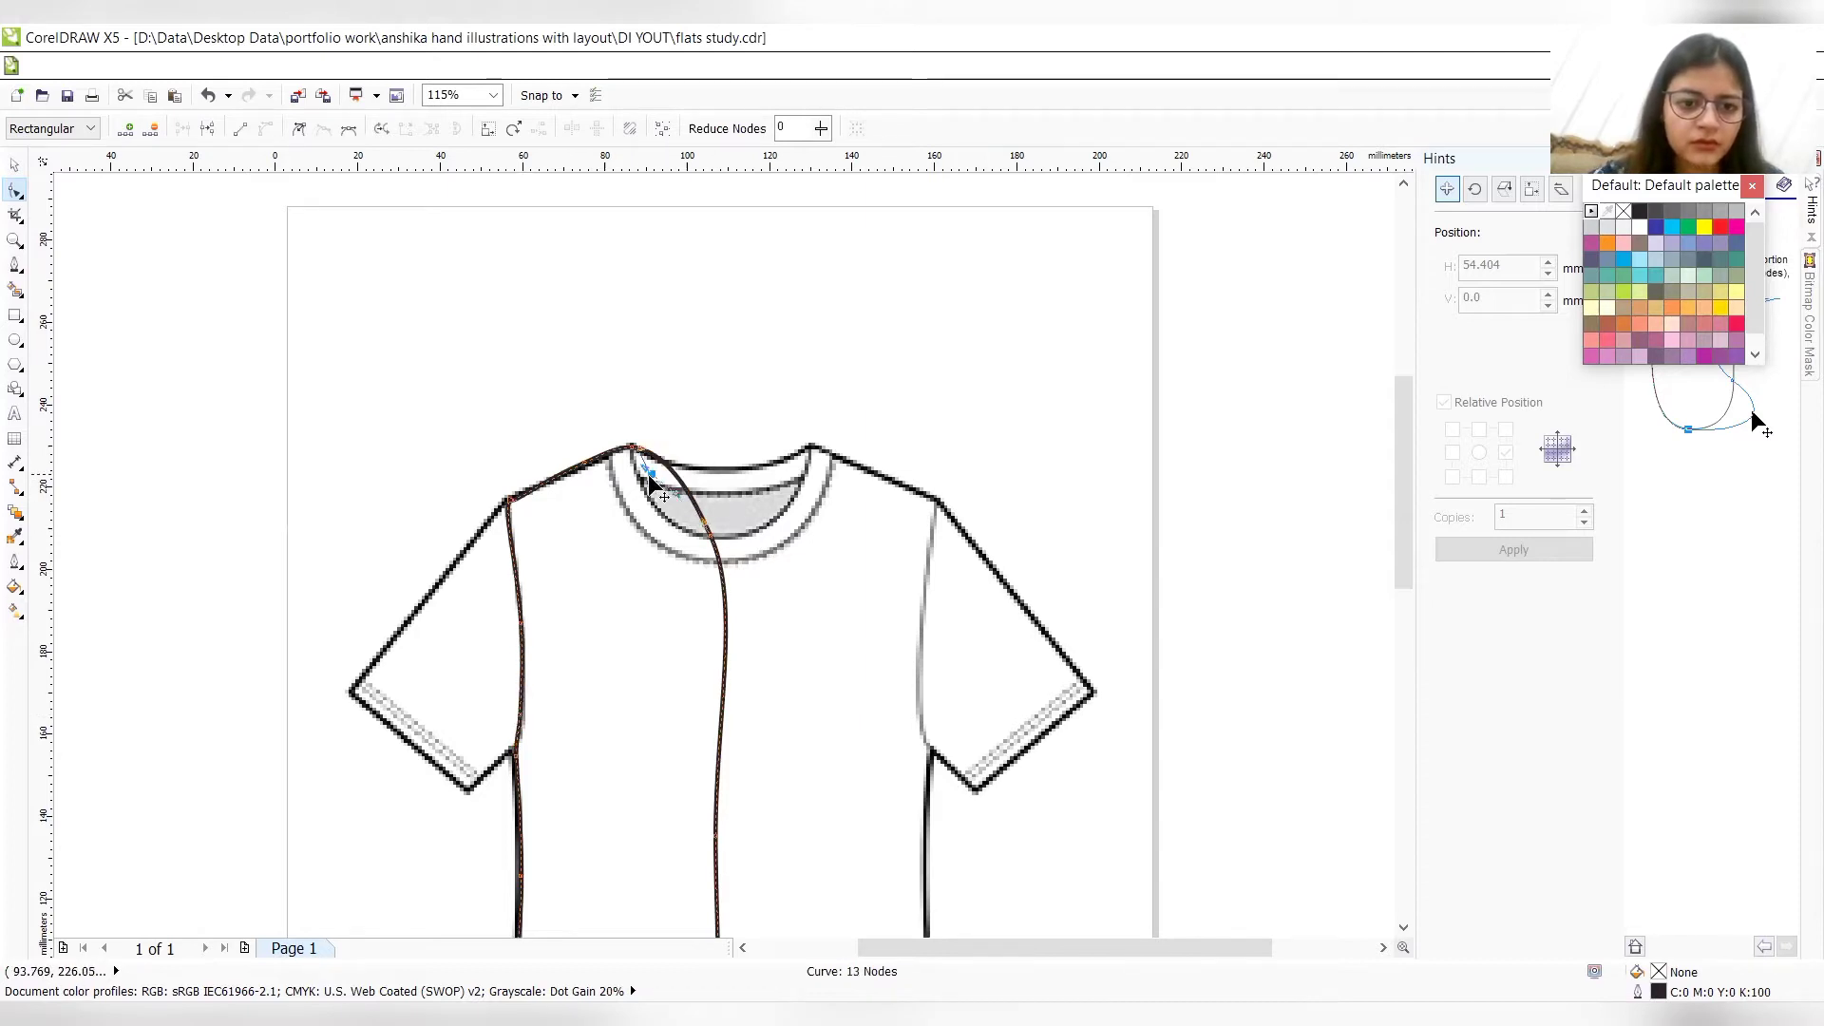
pyautogui.moveTo(648, 474); pyautogui.dragTo(638, 480)
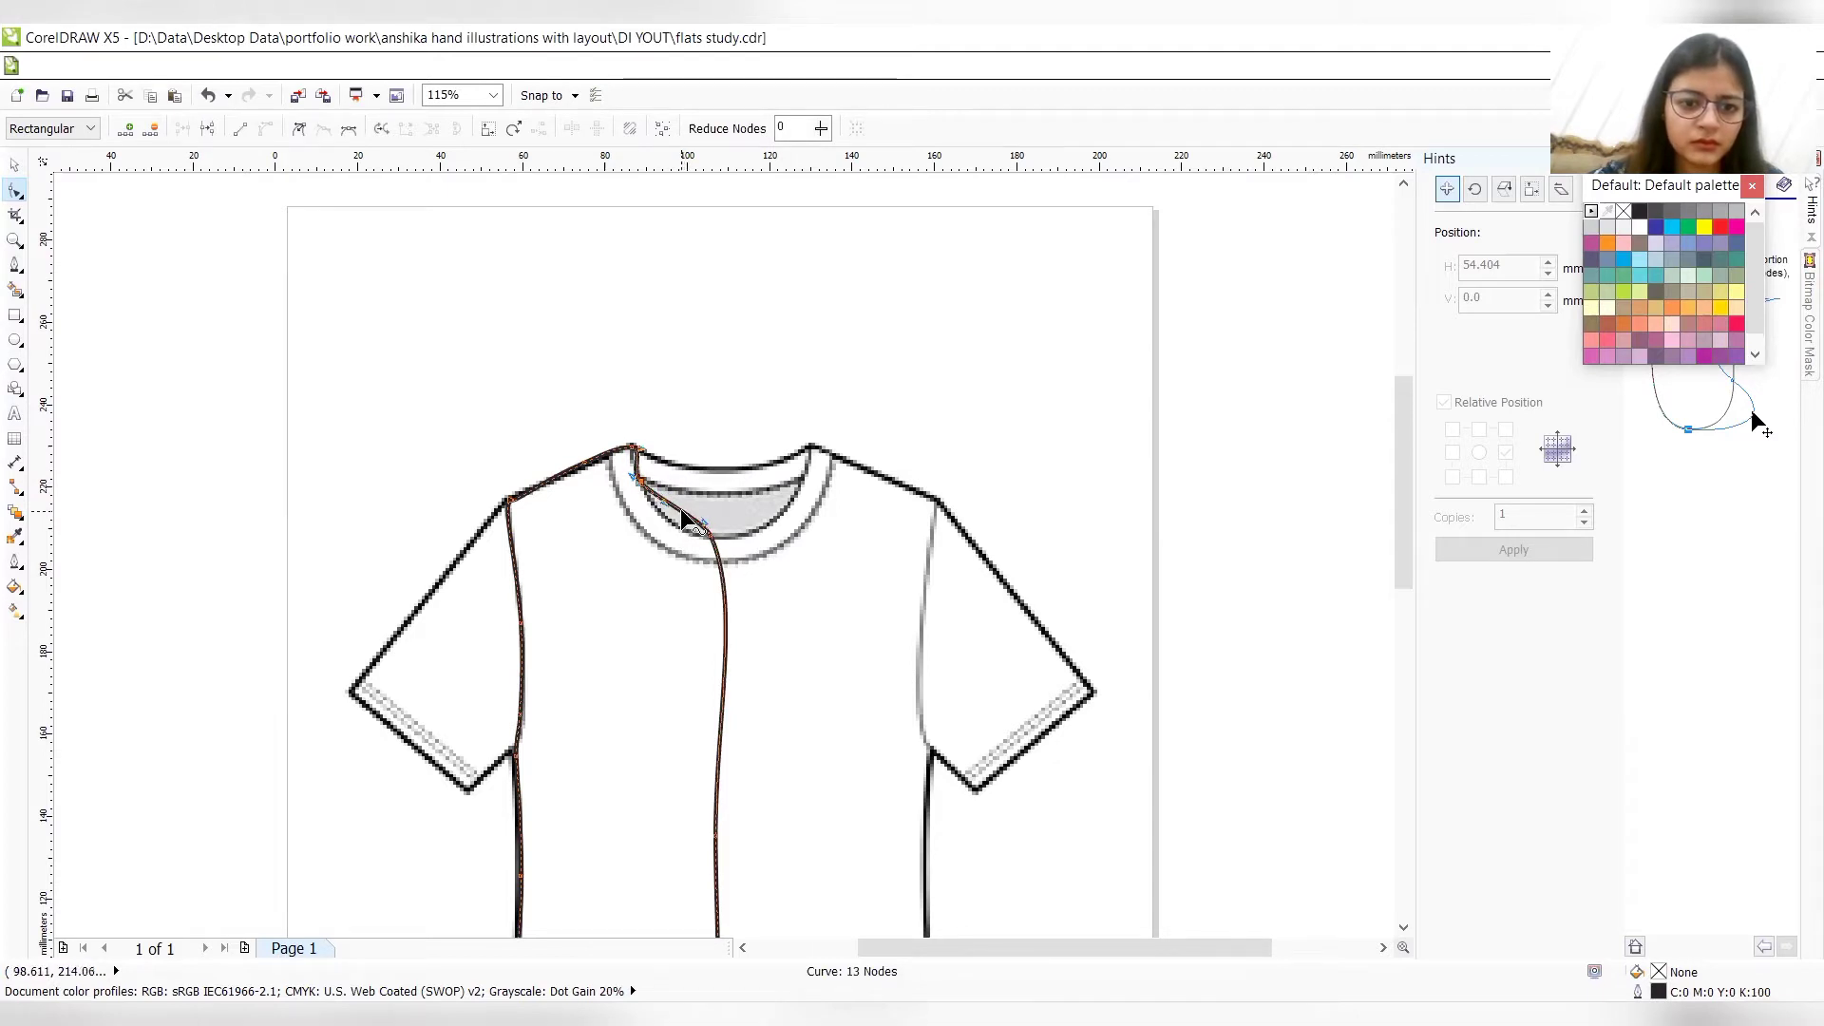
pyautogui.moveTo(682, 513); pyautogui.dragTo(682, 514)
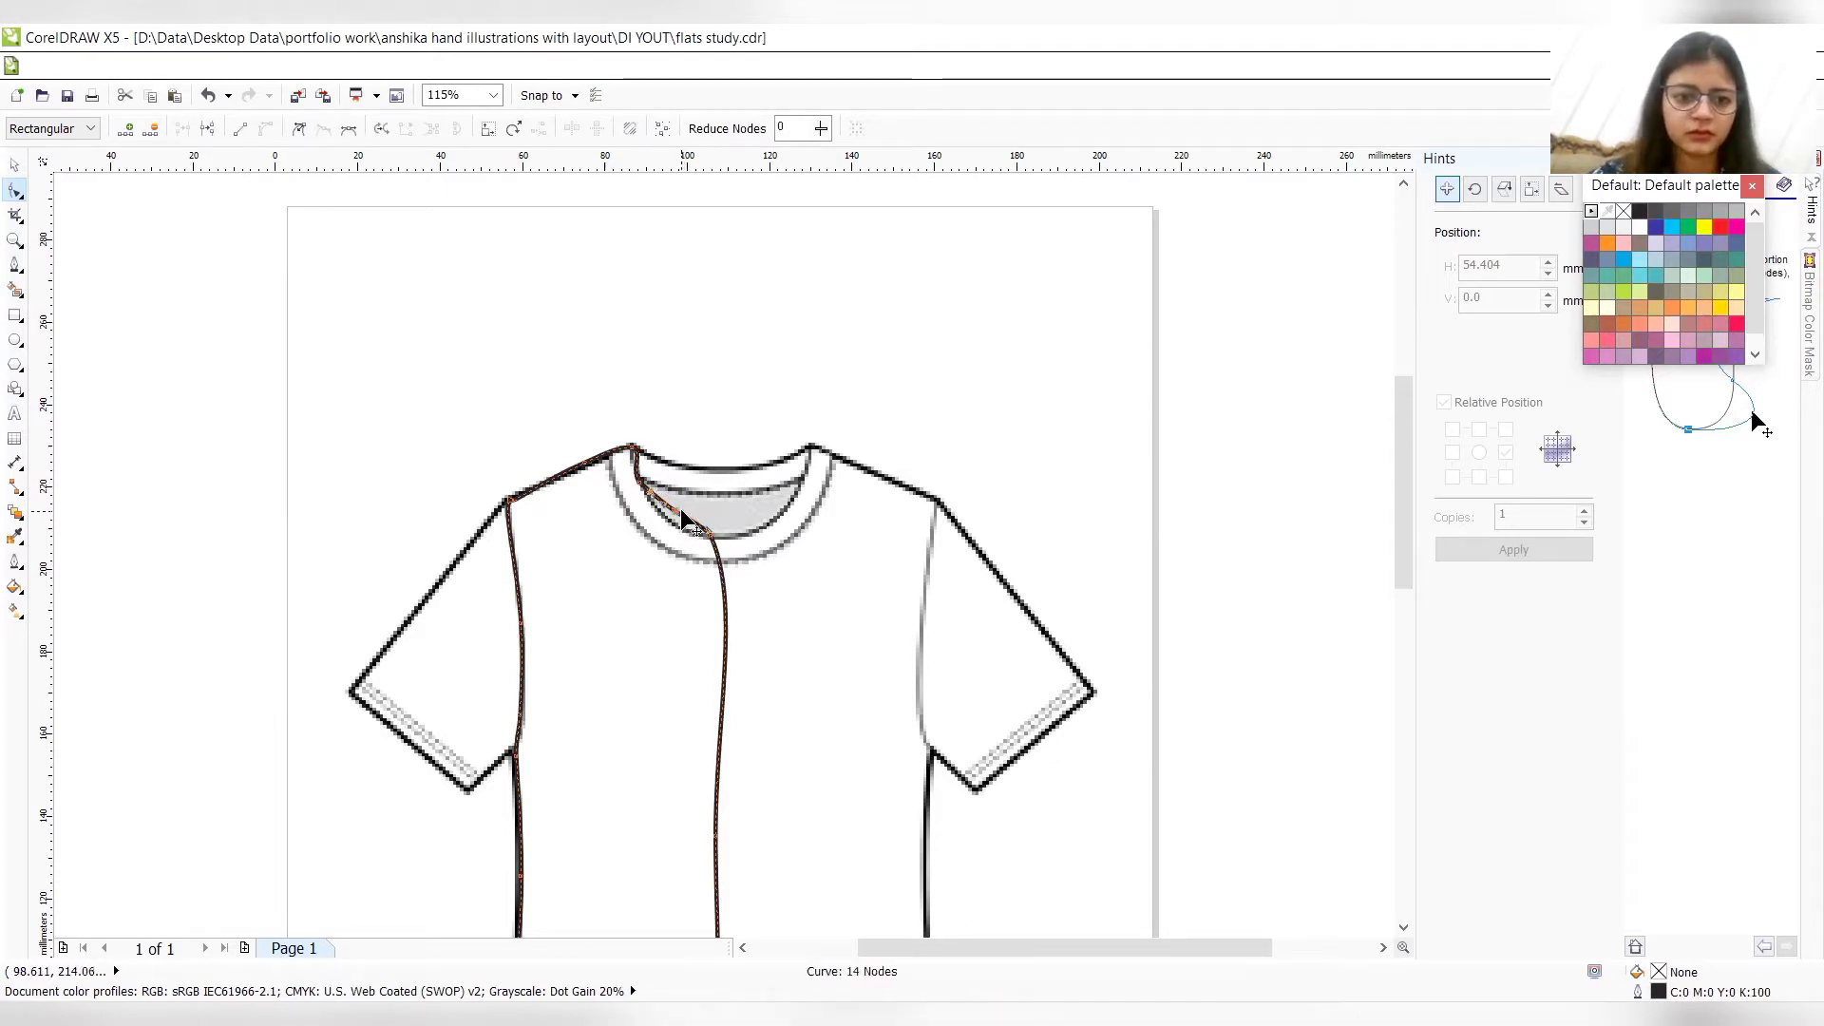
pyautogui.press('Left')
pyautogui.press('Left')
pyautogui.press('Left')
pyautogui.press('Left')
pyautogui.press('Left')
pyautogui.press('Left')
pyautogui.press('Left')
pyautogui.press('Left')
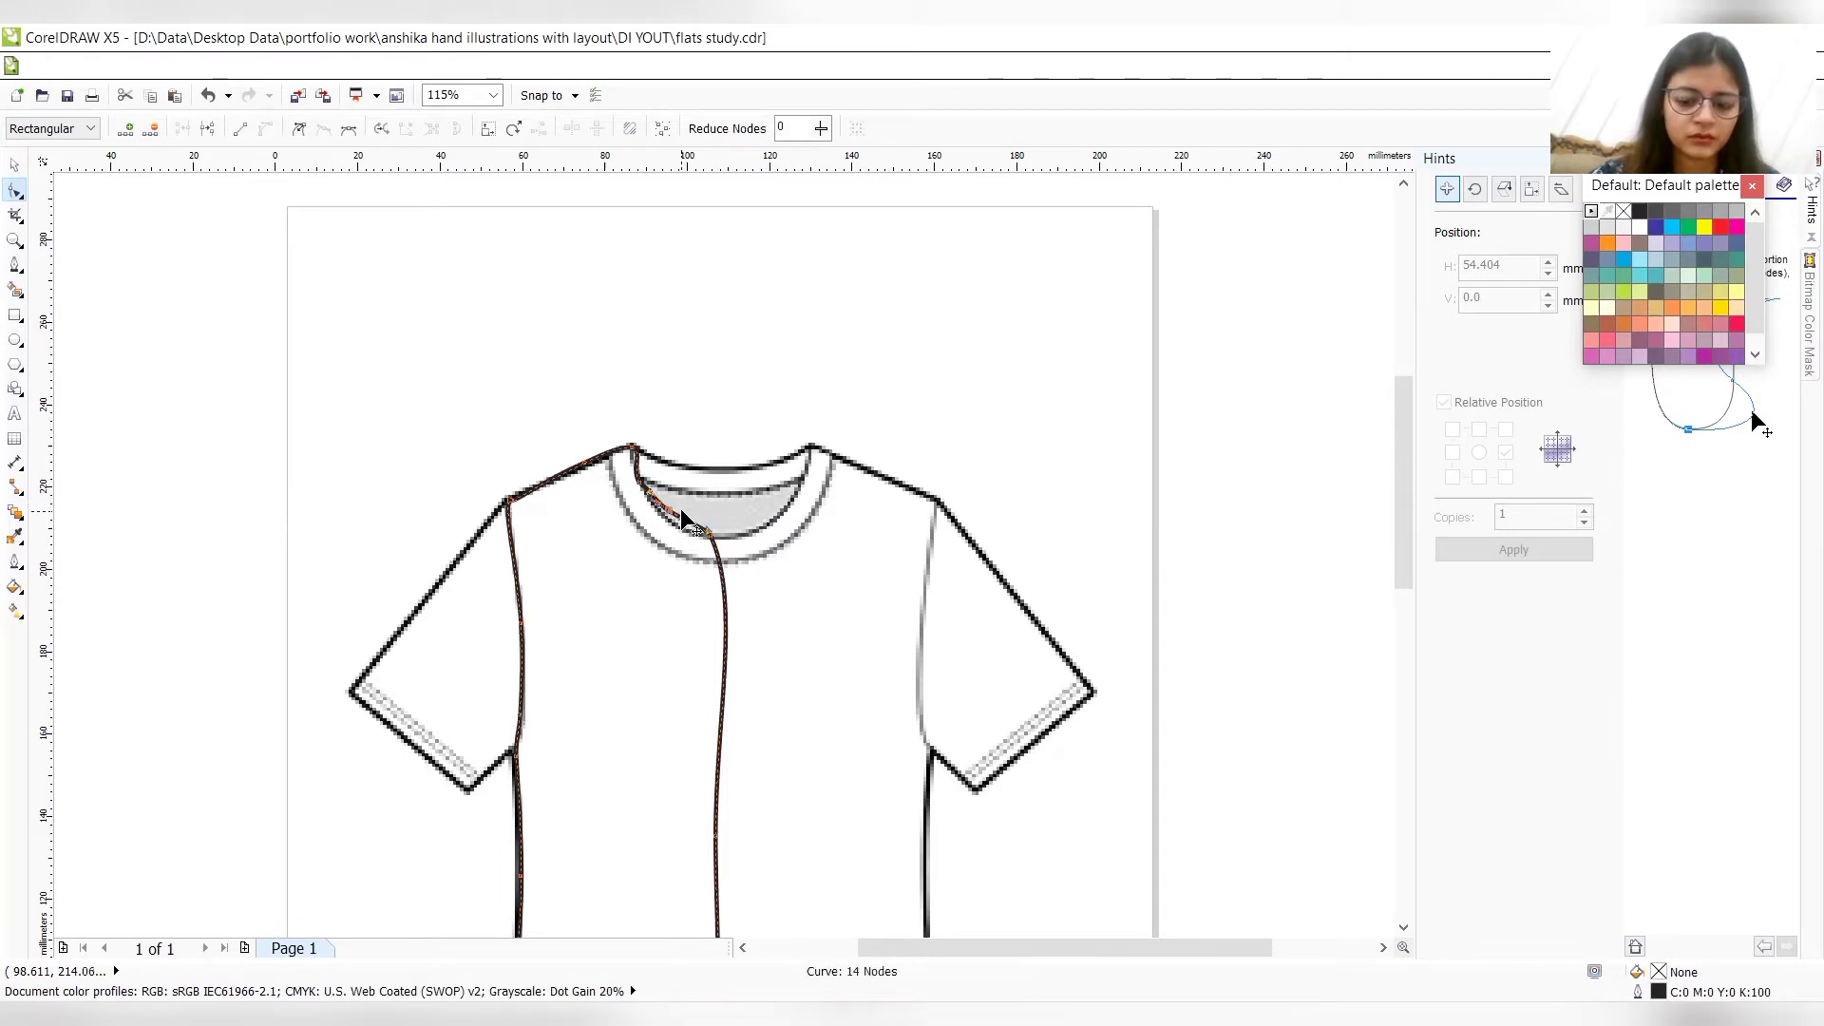
pyautogui.press('Down')
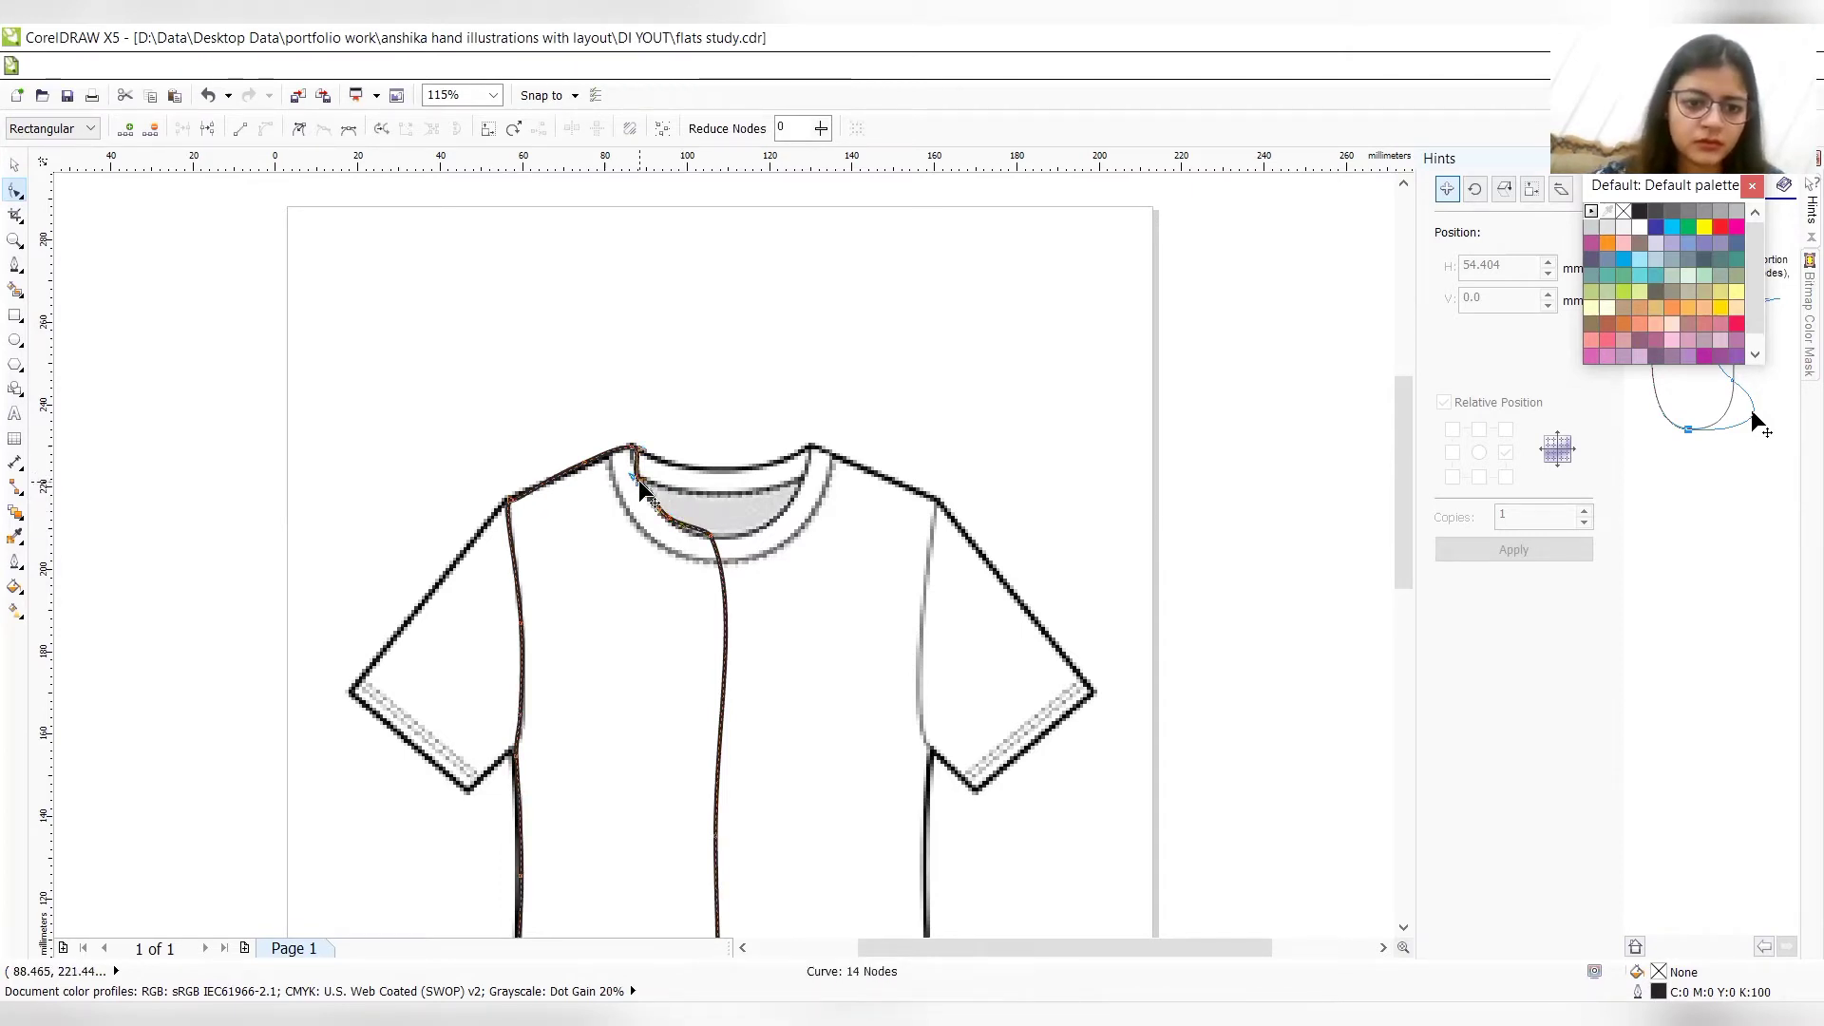
# - Replace the upper neckline node with one on the collar's inner edge, and add another node near the neckline centre to smooth the curve
pyautogui.press('Delete')
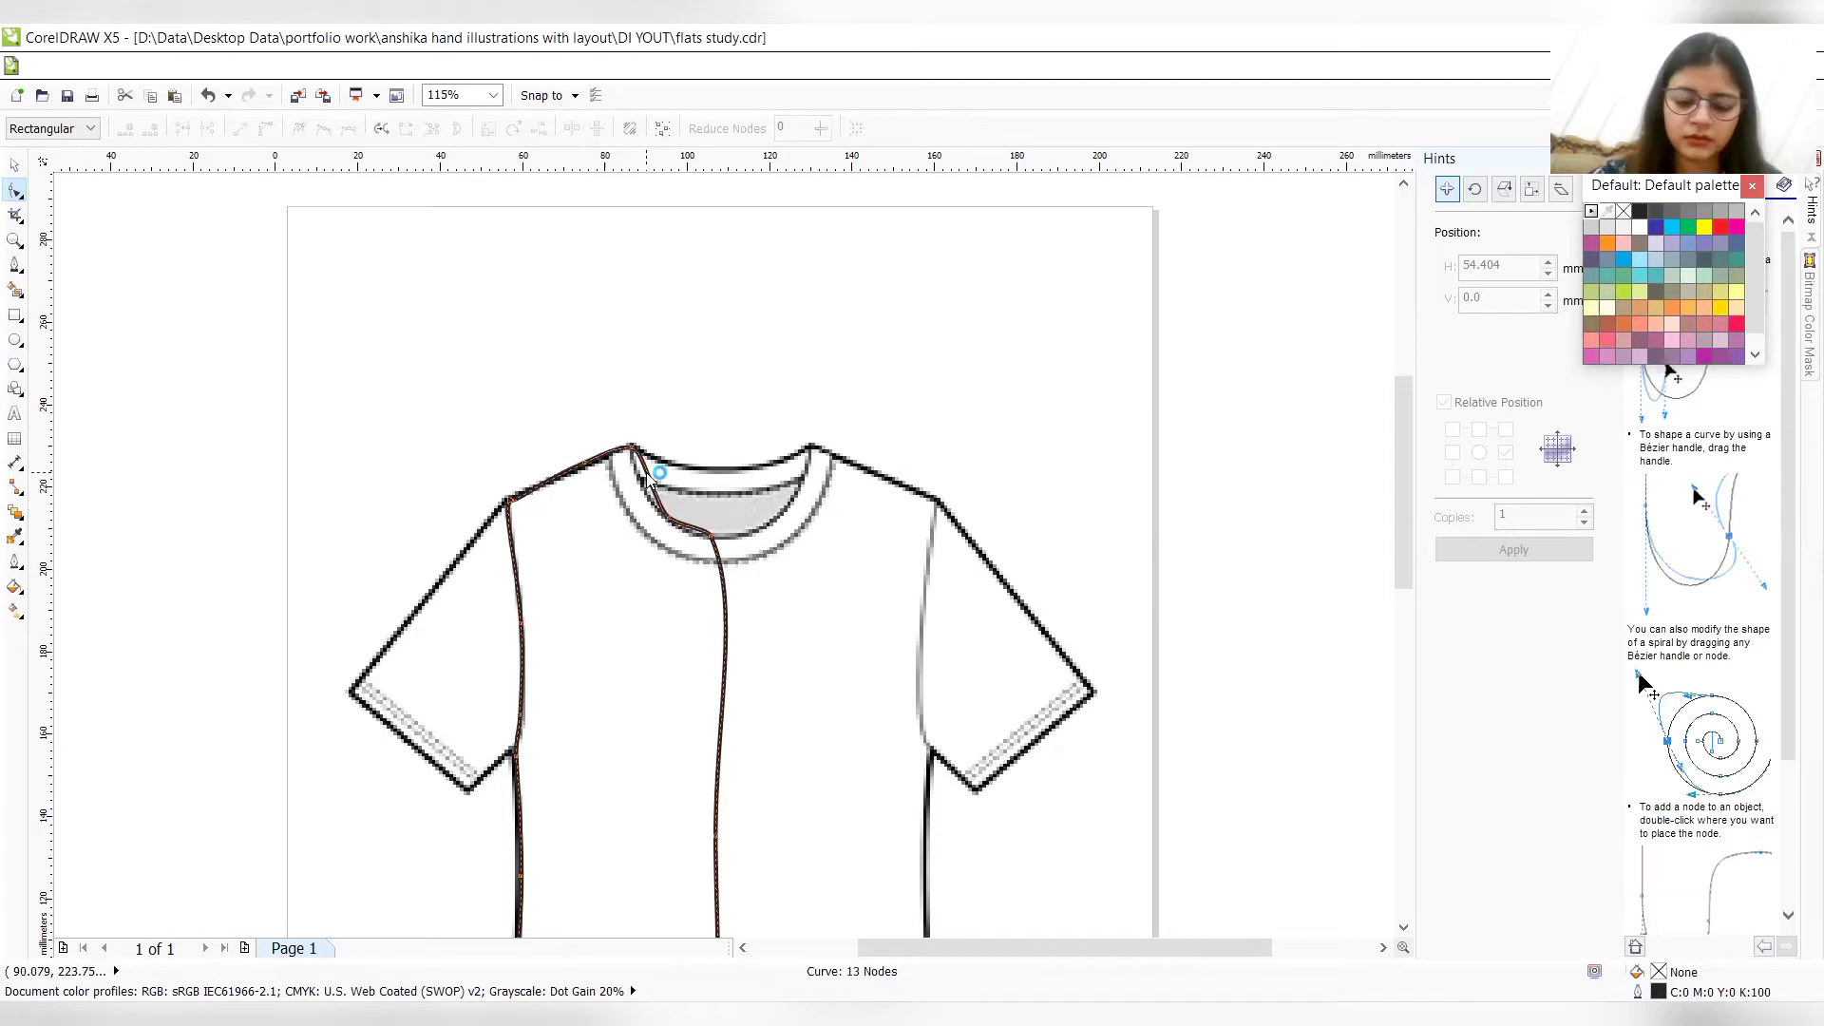
pyautogui.click(644, 475)
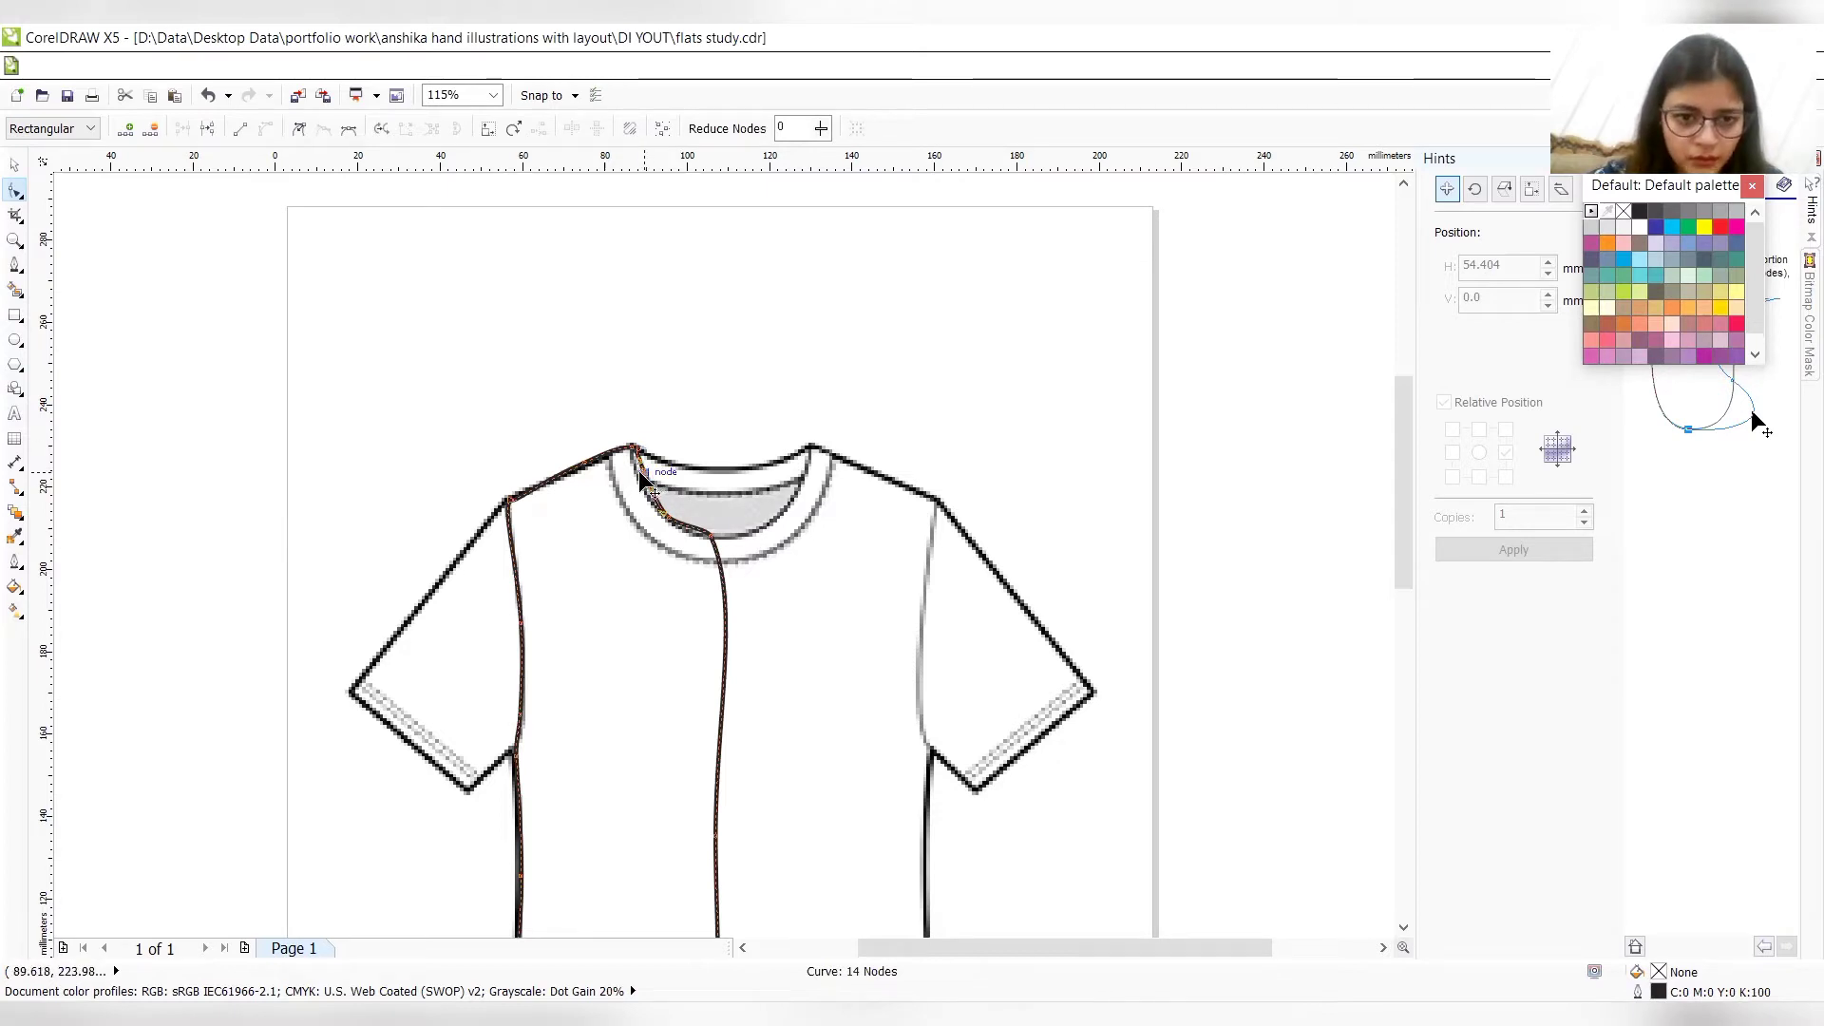
pyautogui.moveTo(638, 472); pyautogui.dragTo(635, 482)
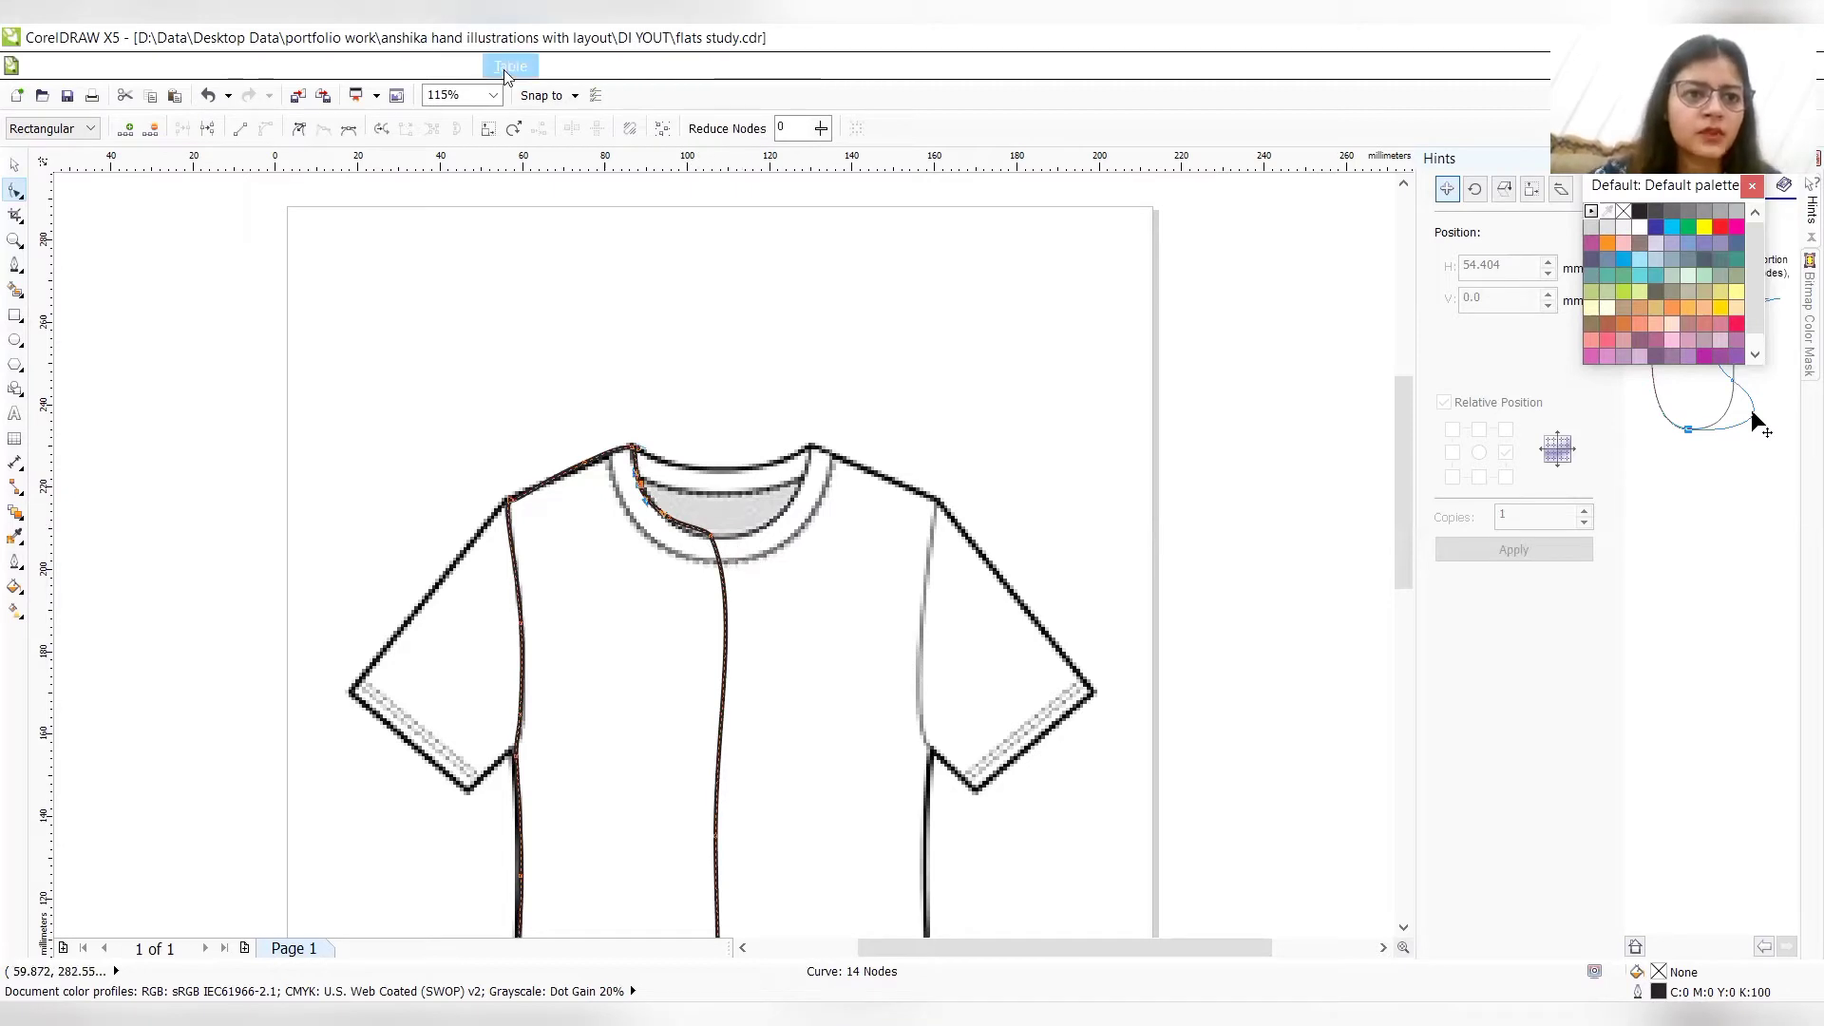
pyautogui.doubleClick(688, 521)
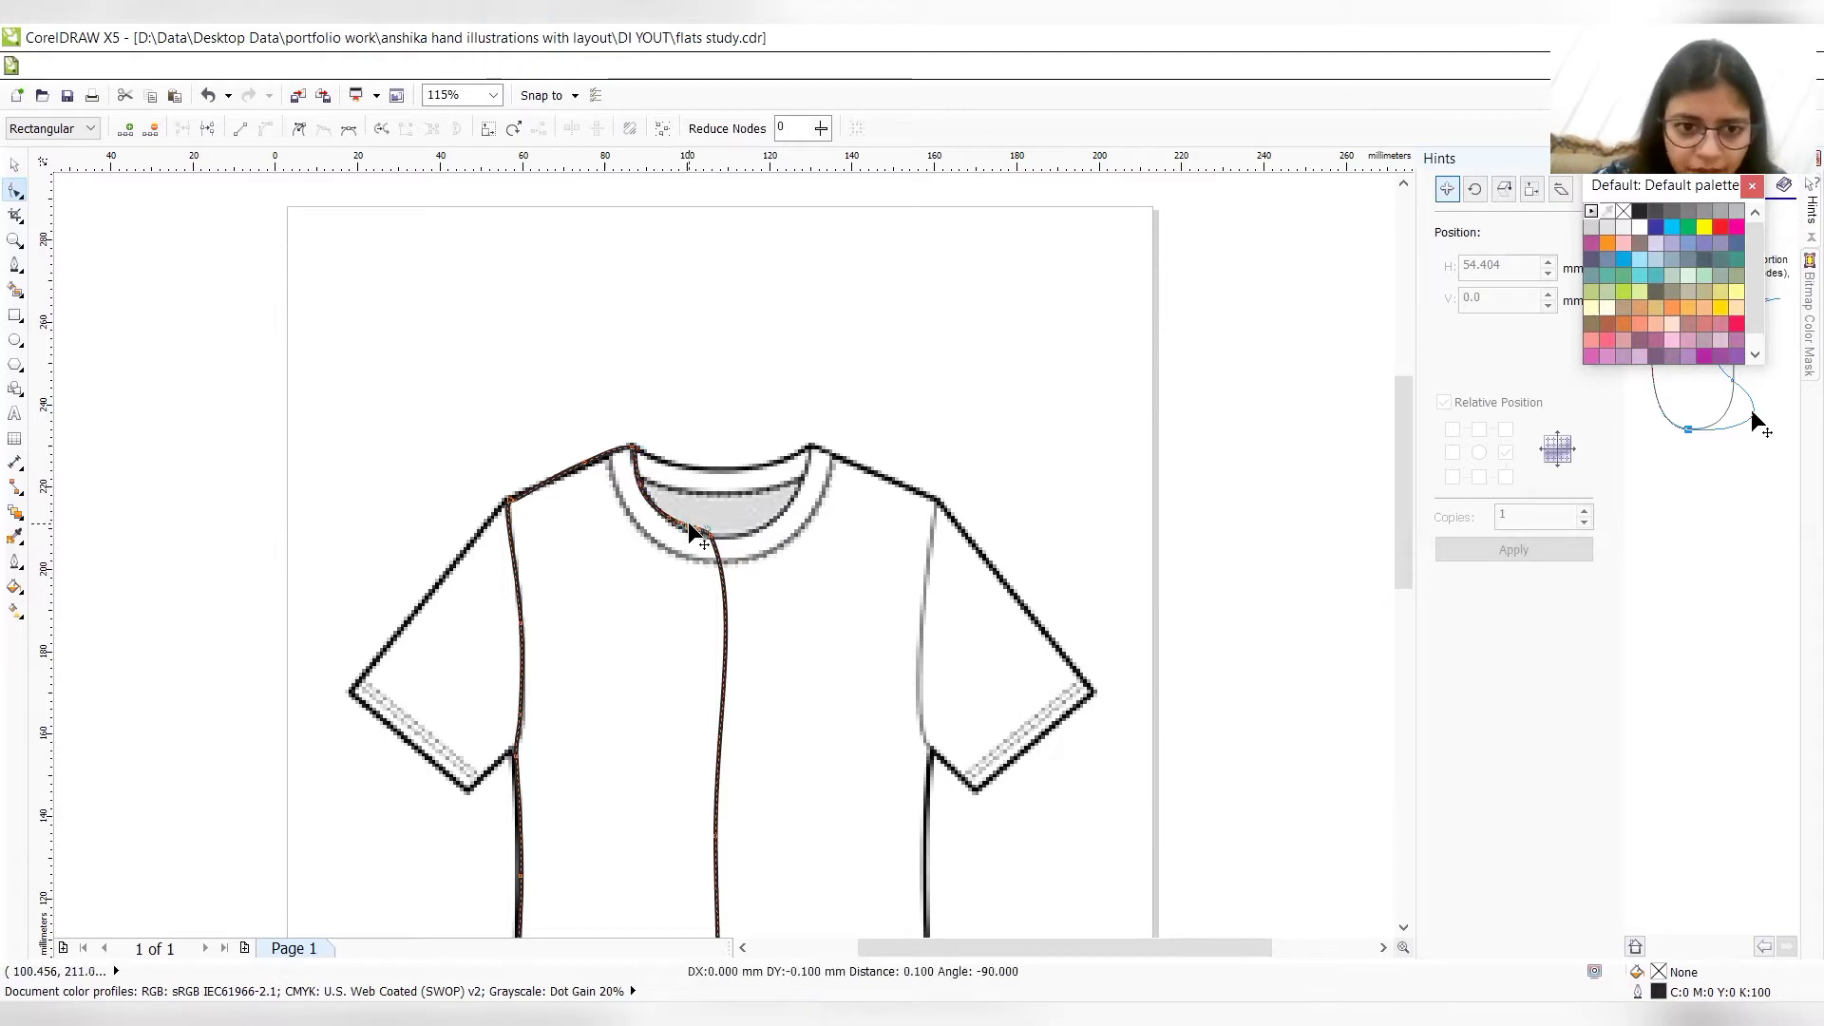
# - Delete the middle node on the curve's centre-front edge to smooth that line
pyautogui.click(716, 835)
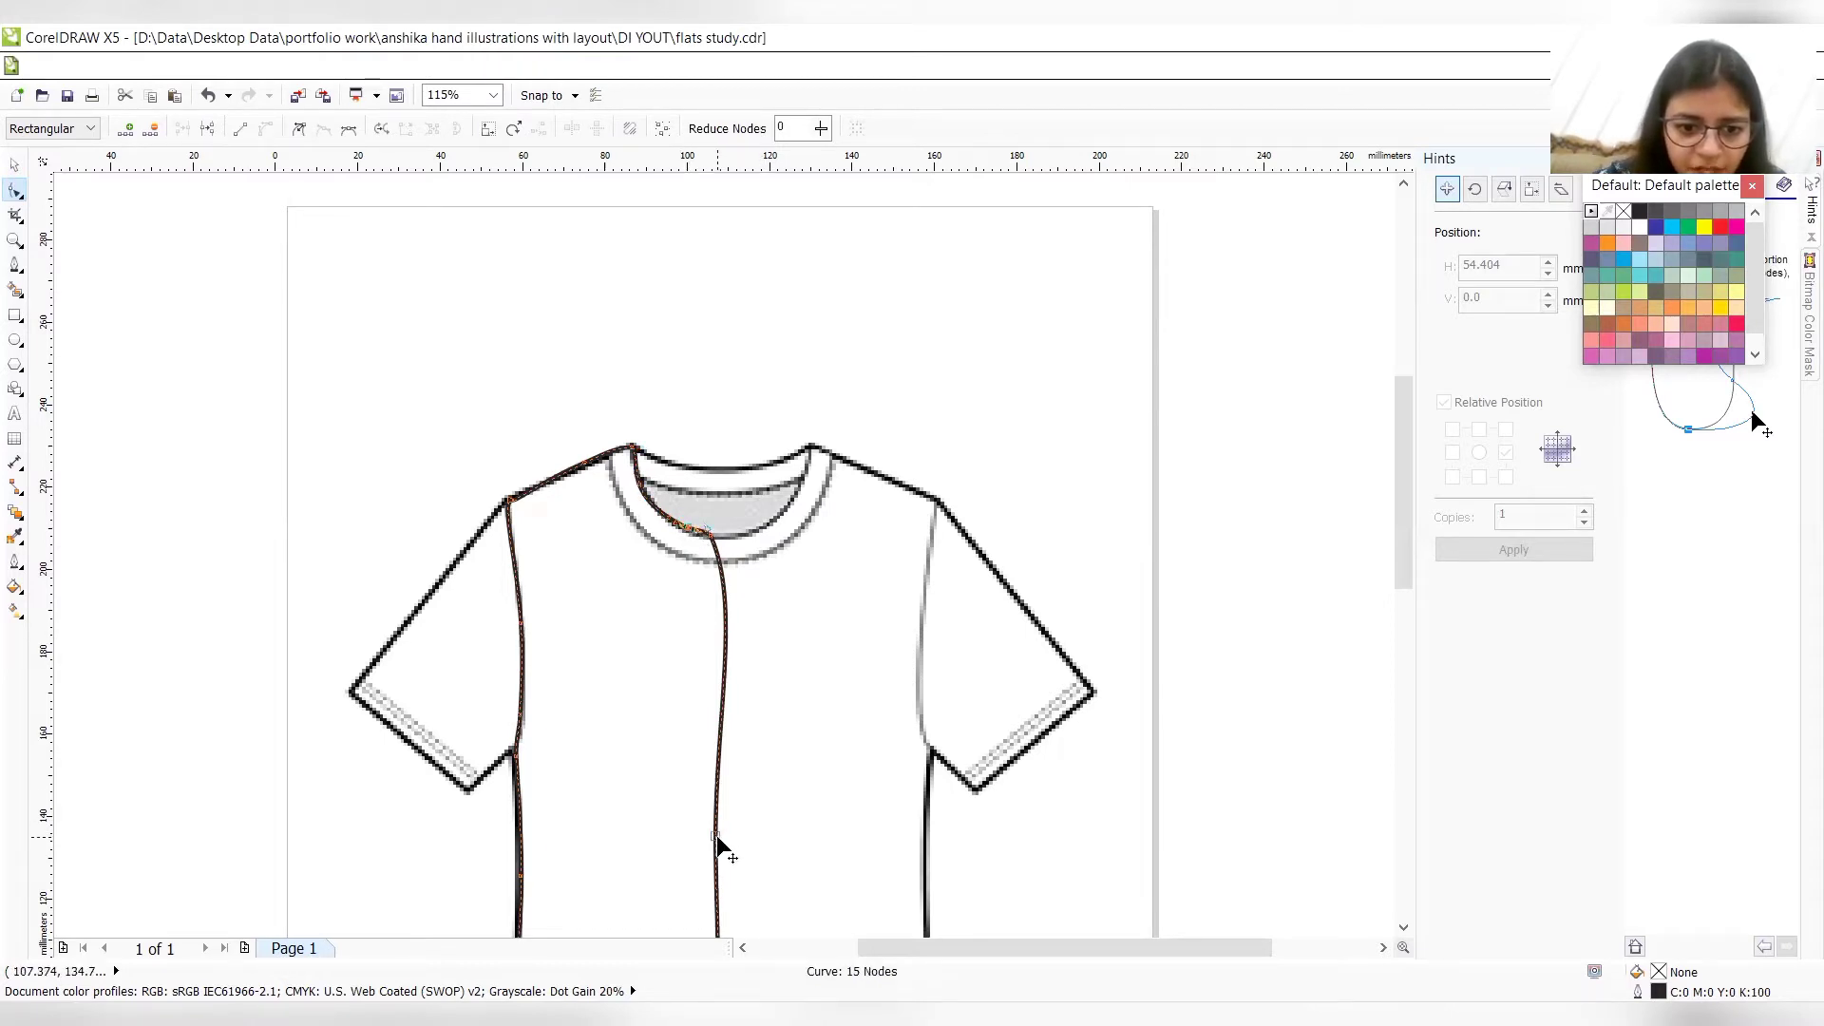
pyautogui.click(1403, 927)
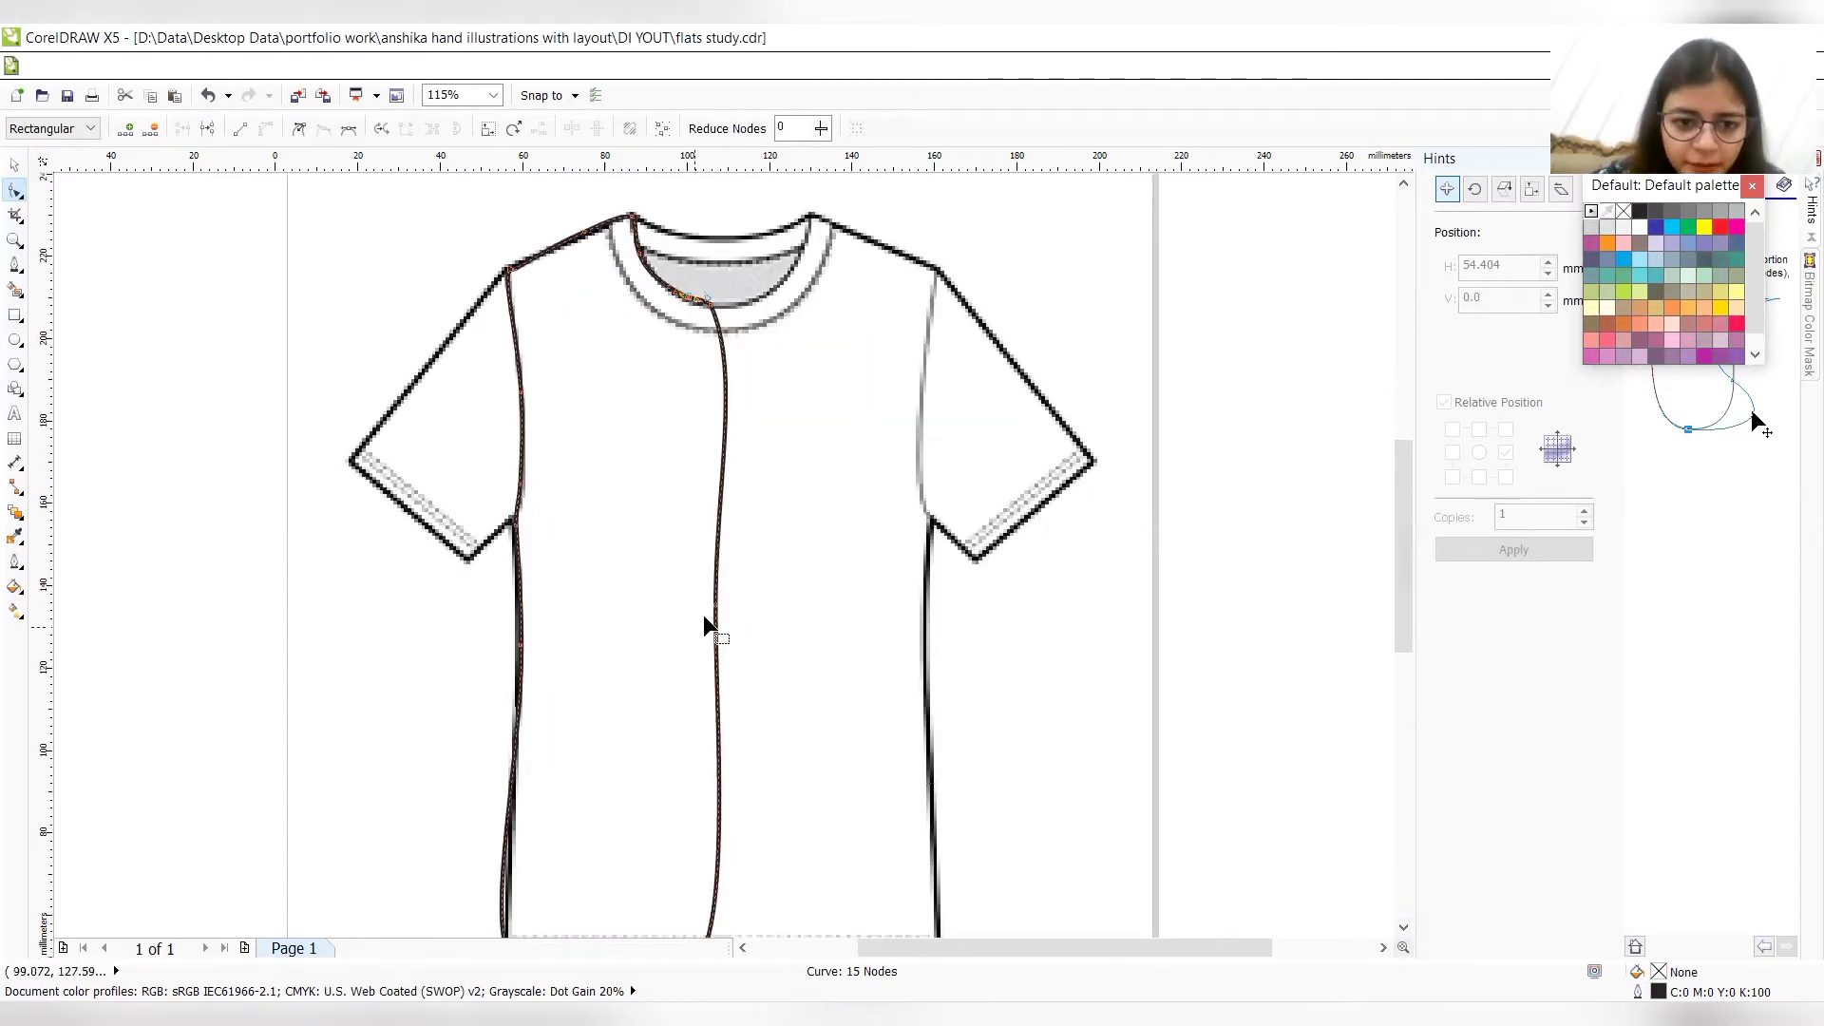
pyautogui.moveTo(712, 596); pyautogui.dragTo(716, 603)
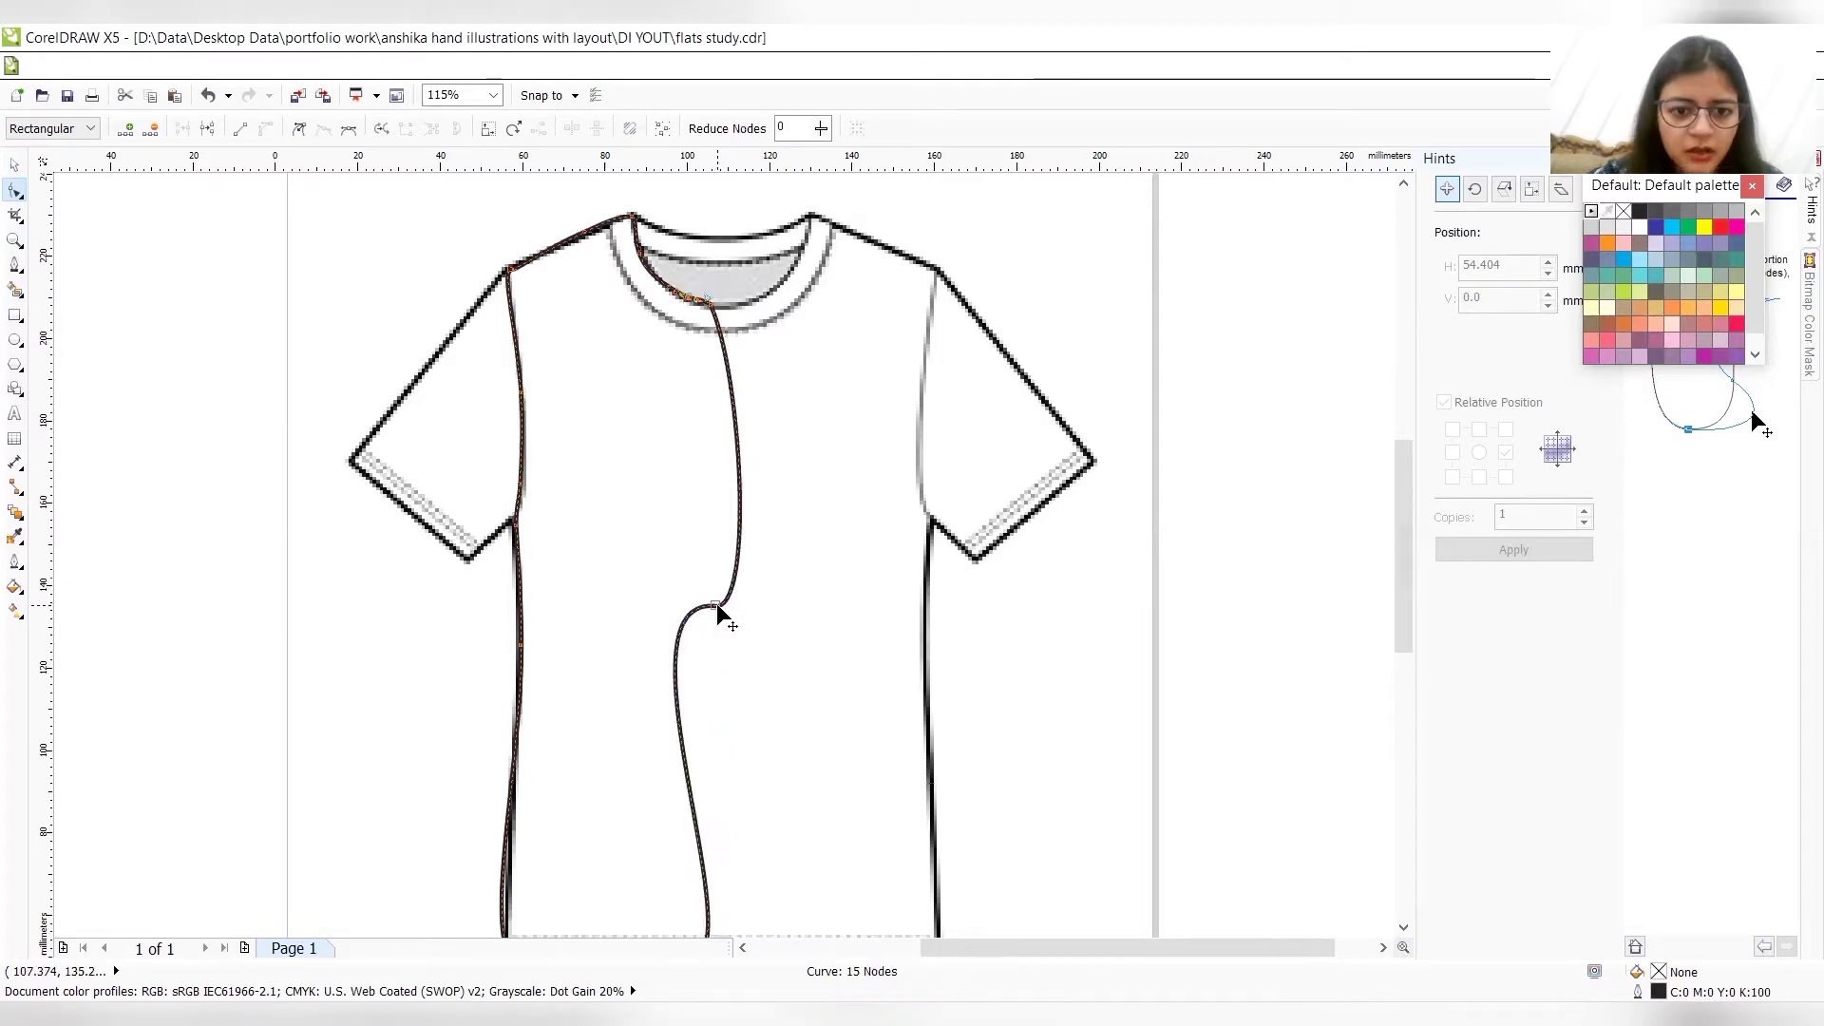
pyautogui.hotkey('ctrl', 'z')
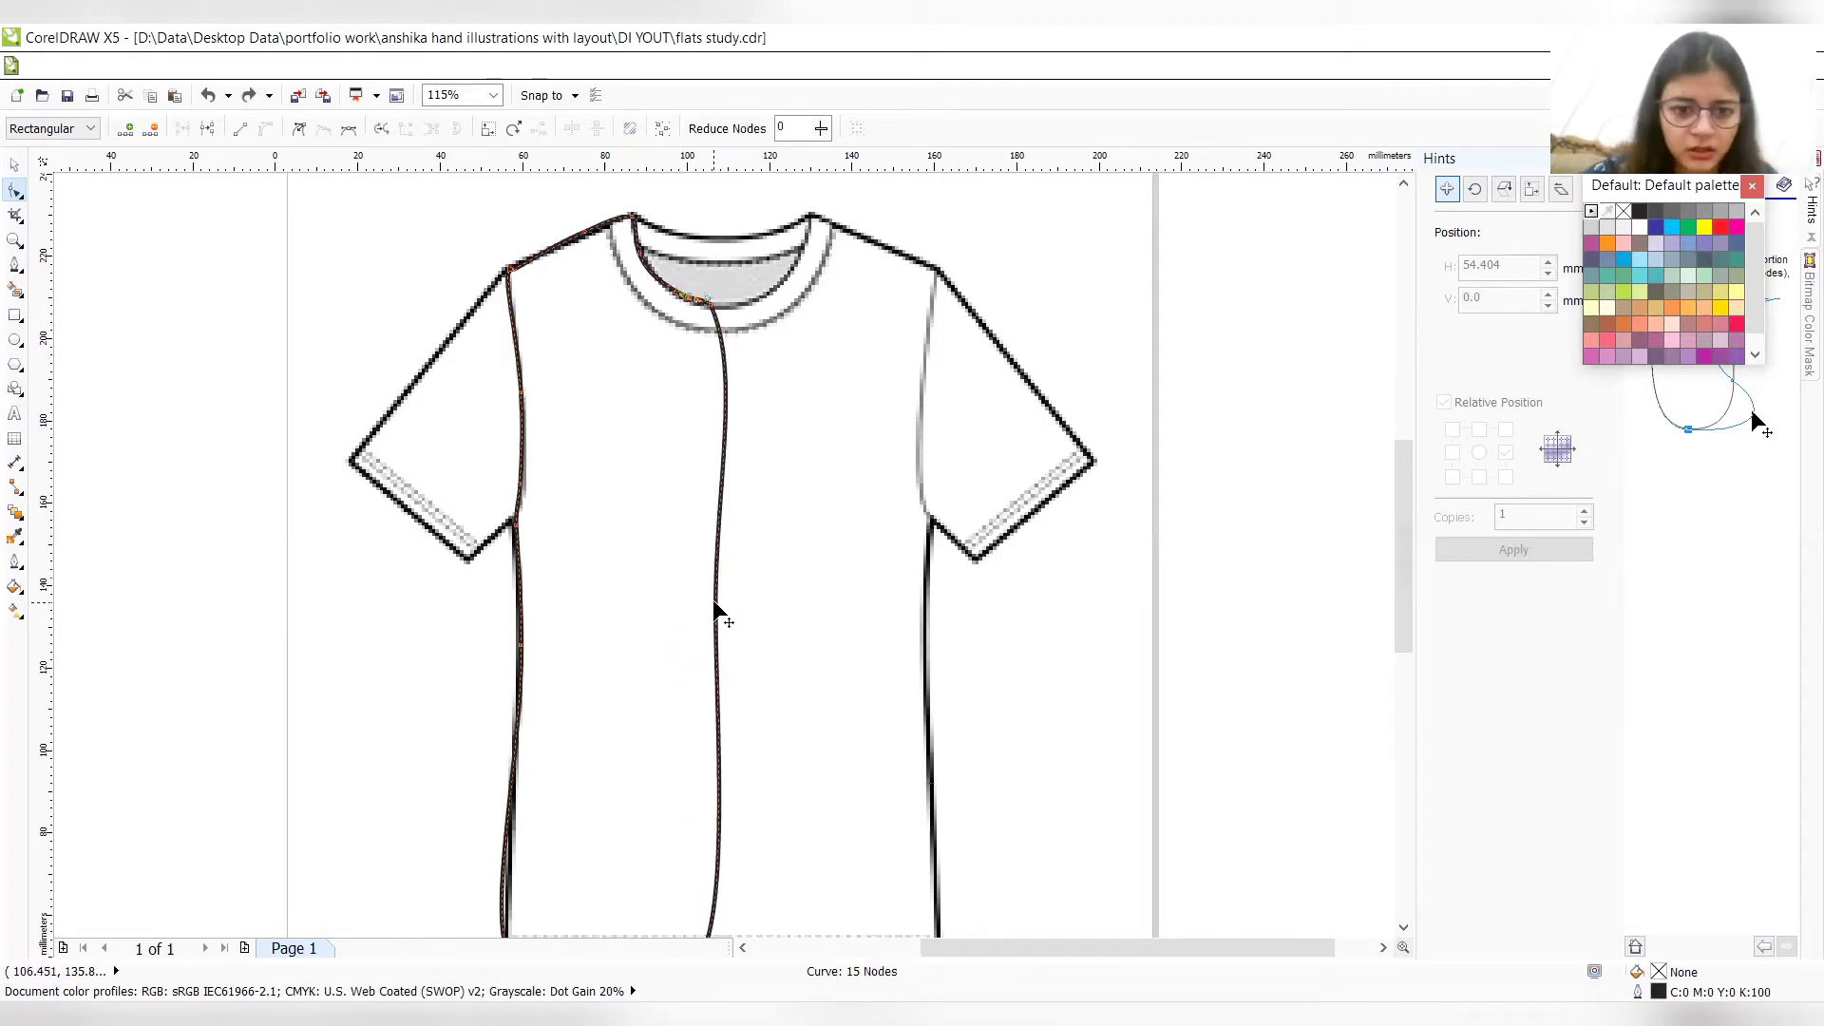
pyautogui.click(715, 602)
pyautogui.press('Delete')
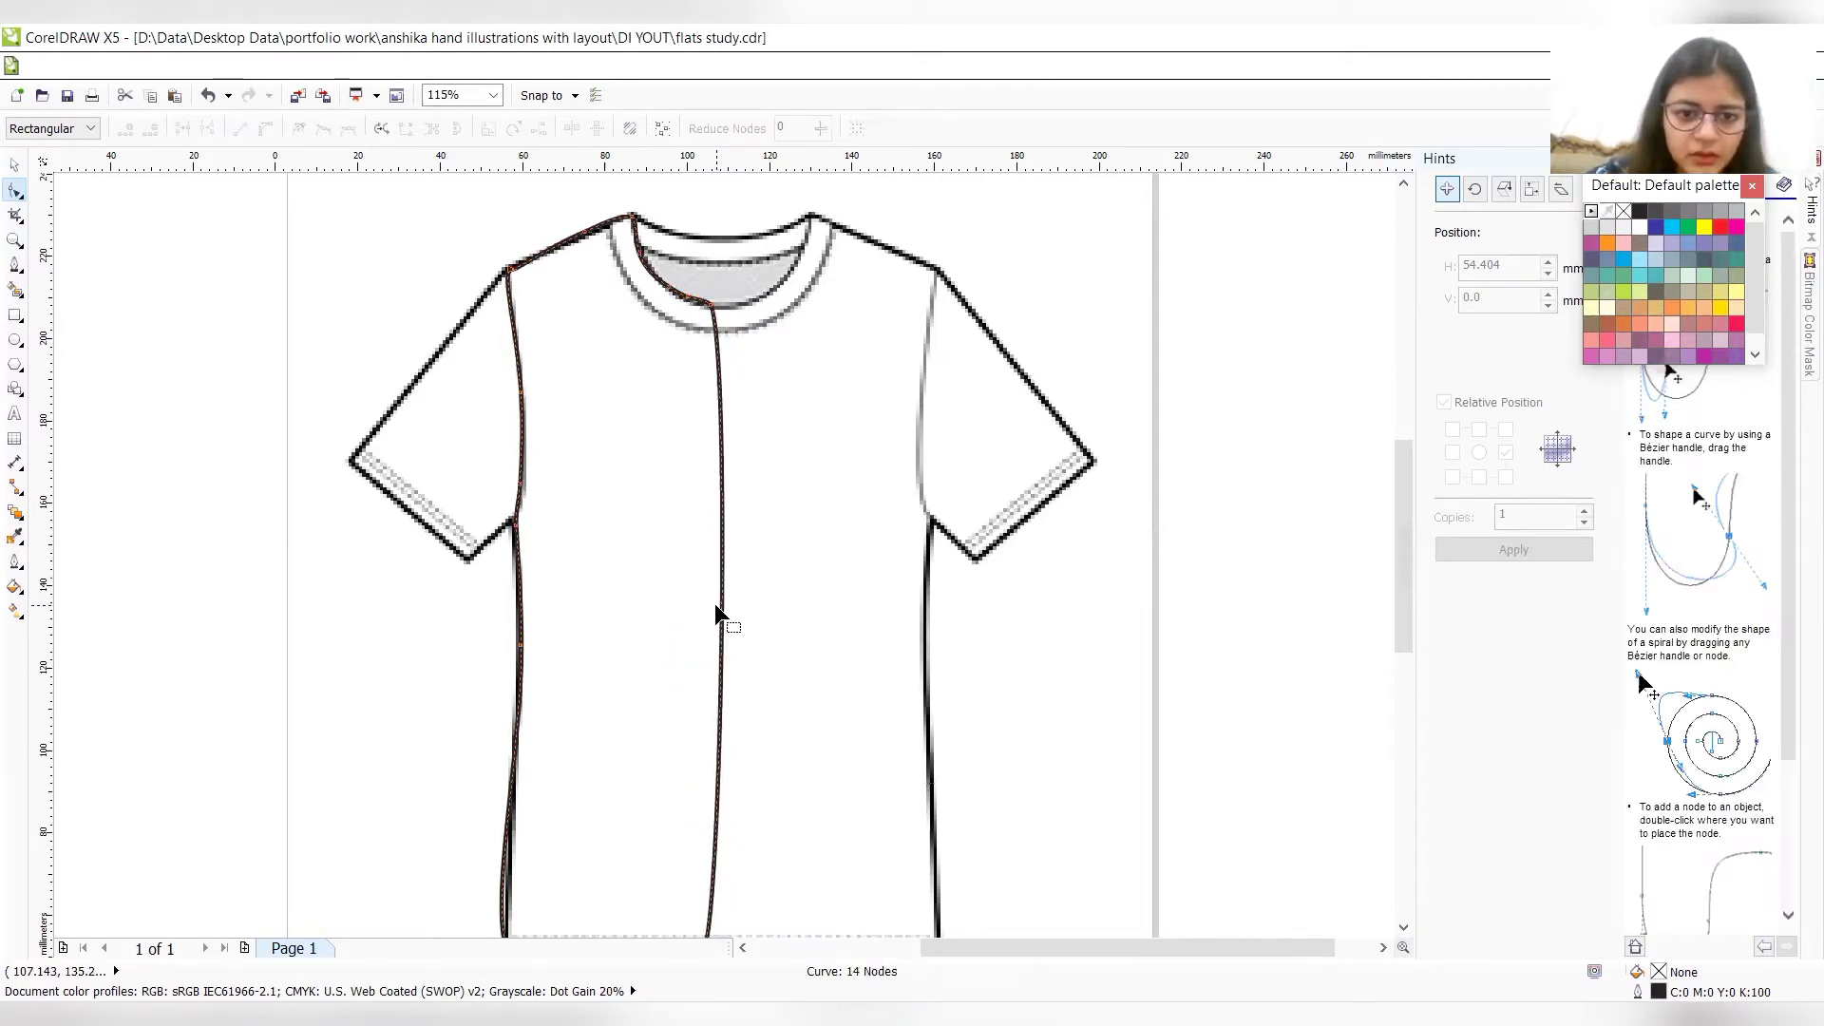
# - Adjust the upper handle of the left hem corner node so the curve follows the T-shirt's left side seam
pyautogui.click(523, 646)
pyautogui.click(523, 646)
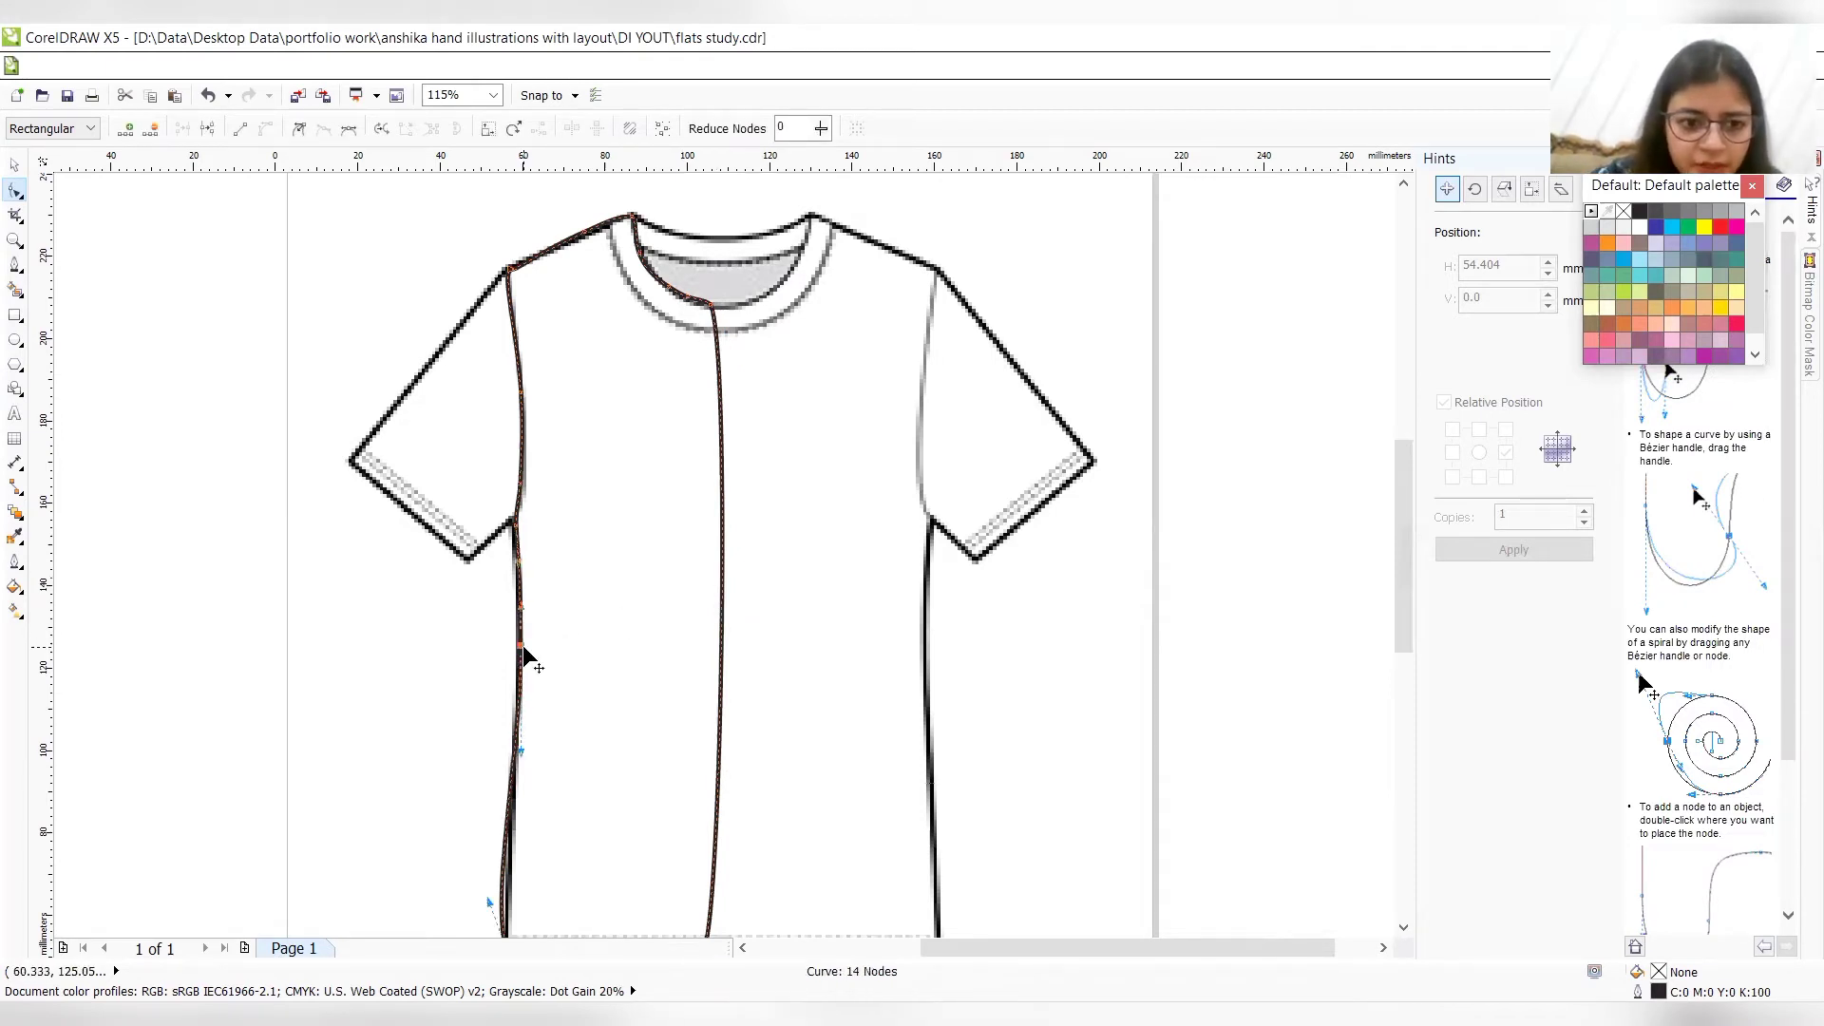
pyautogui.click(1404, 927)
pyautogui.click(1404, 927)
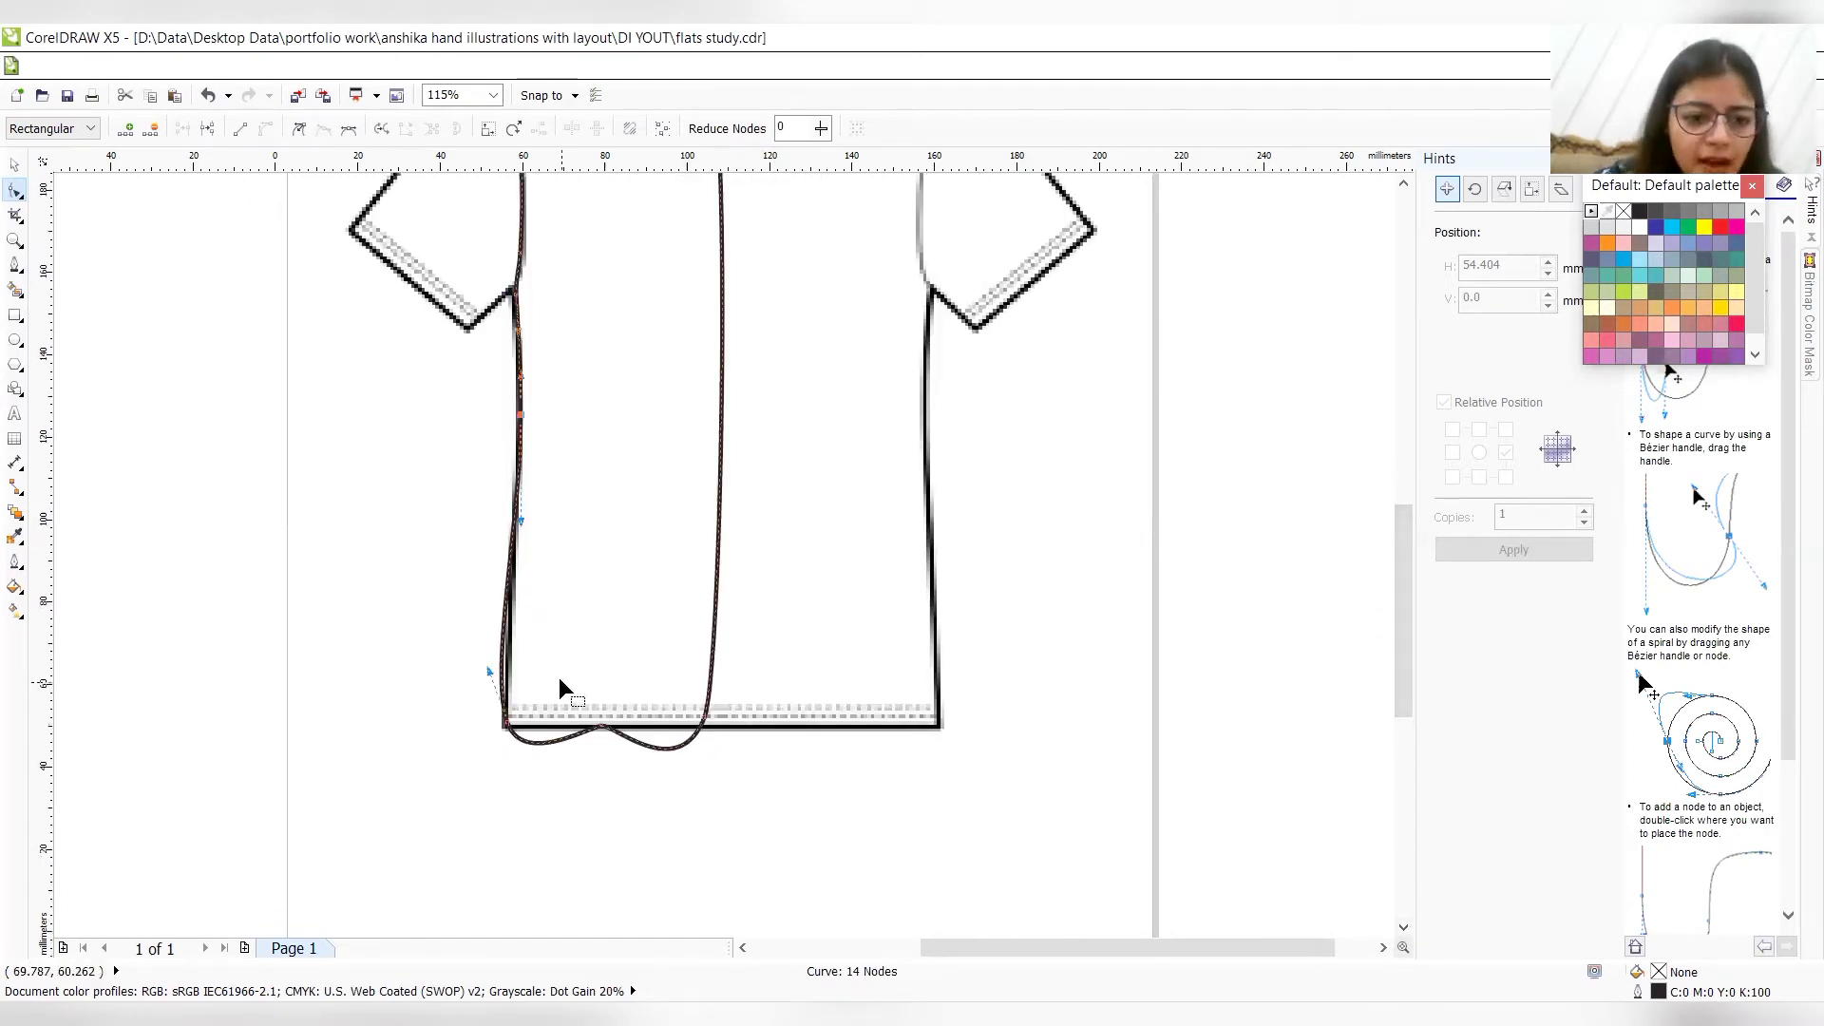
pyautogui.moveTo(488, 670); pyautogui.dragTo(504, 681)
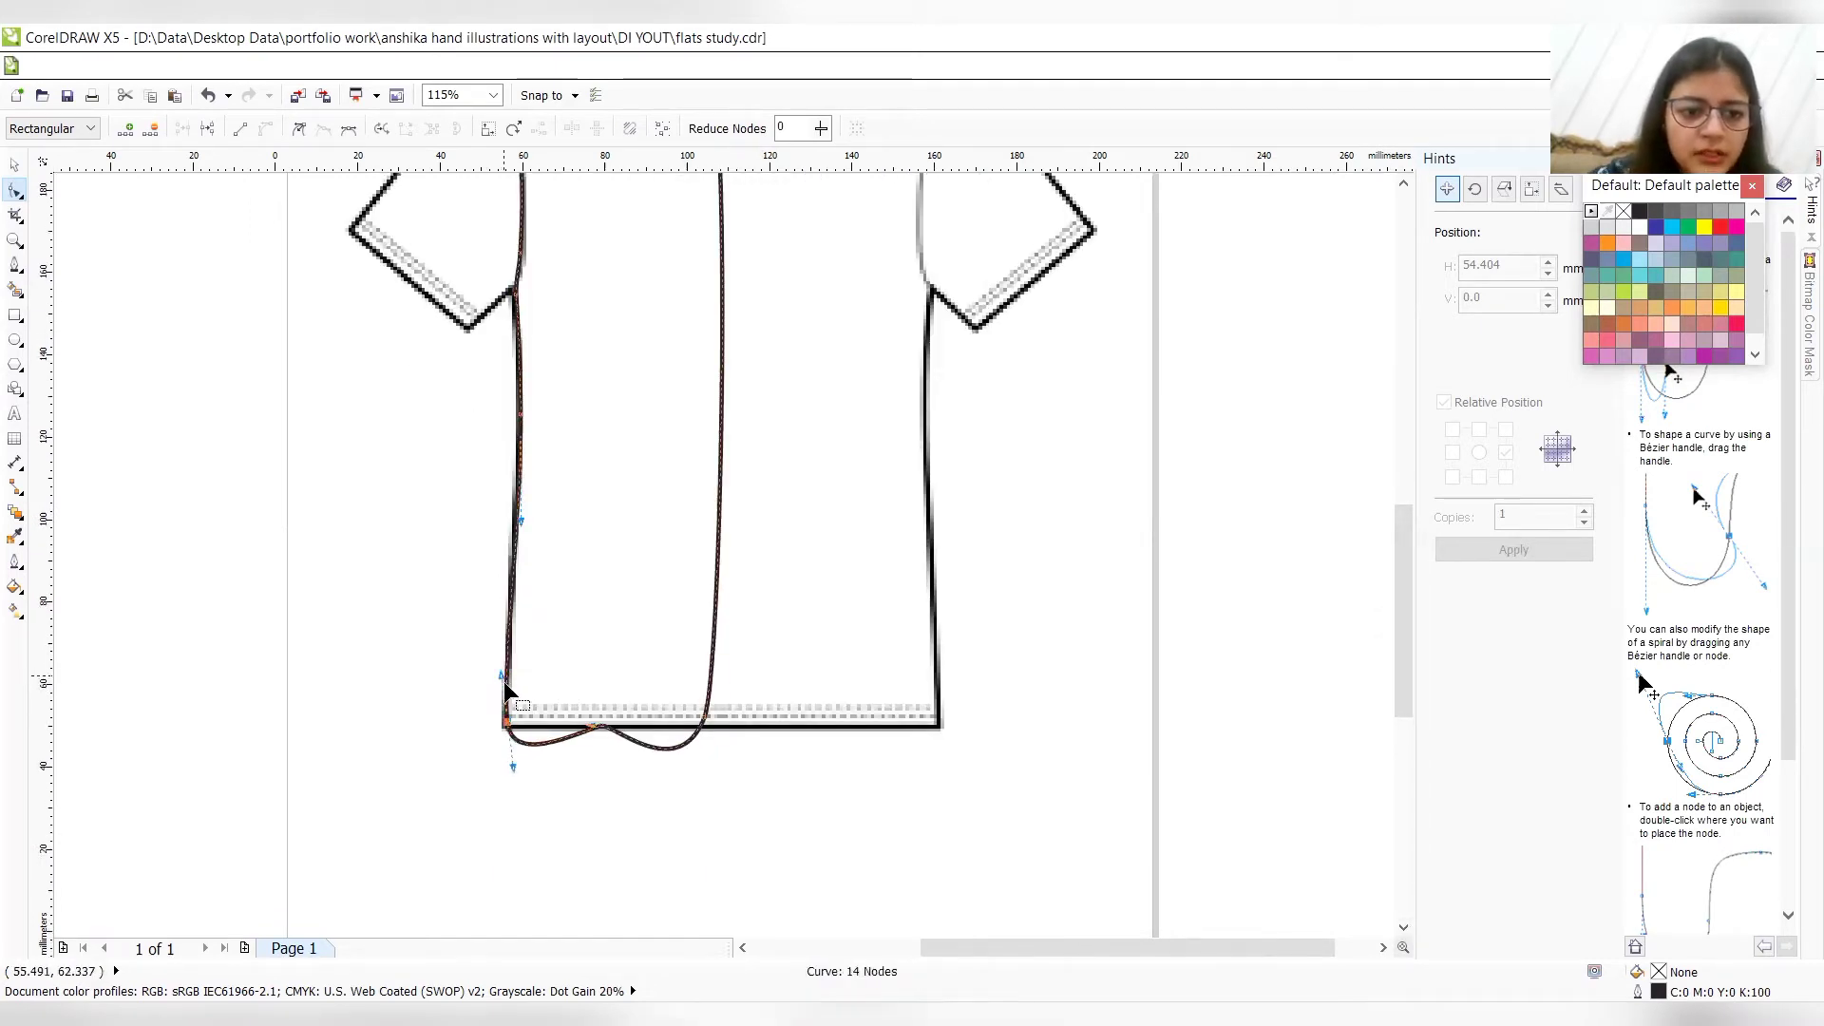
# - Add a node on the sagging left part of the hem, raise it to the hem line, and replace it with one near the corner
pyautogui.click(536, 743)
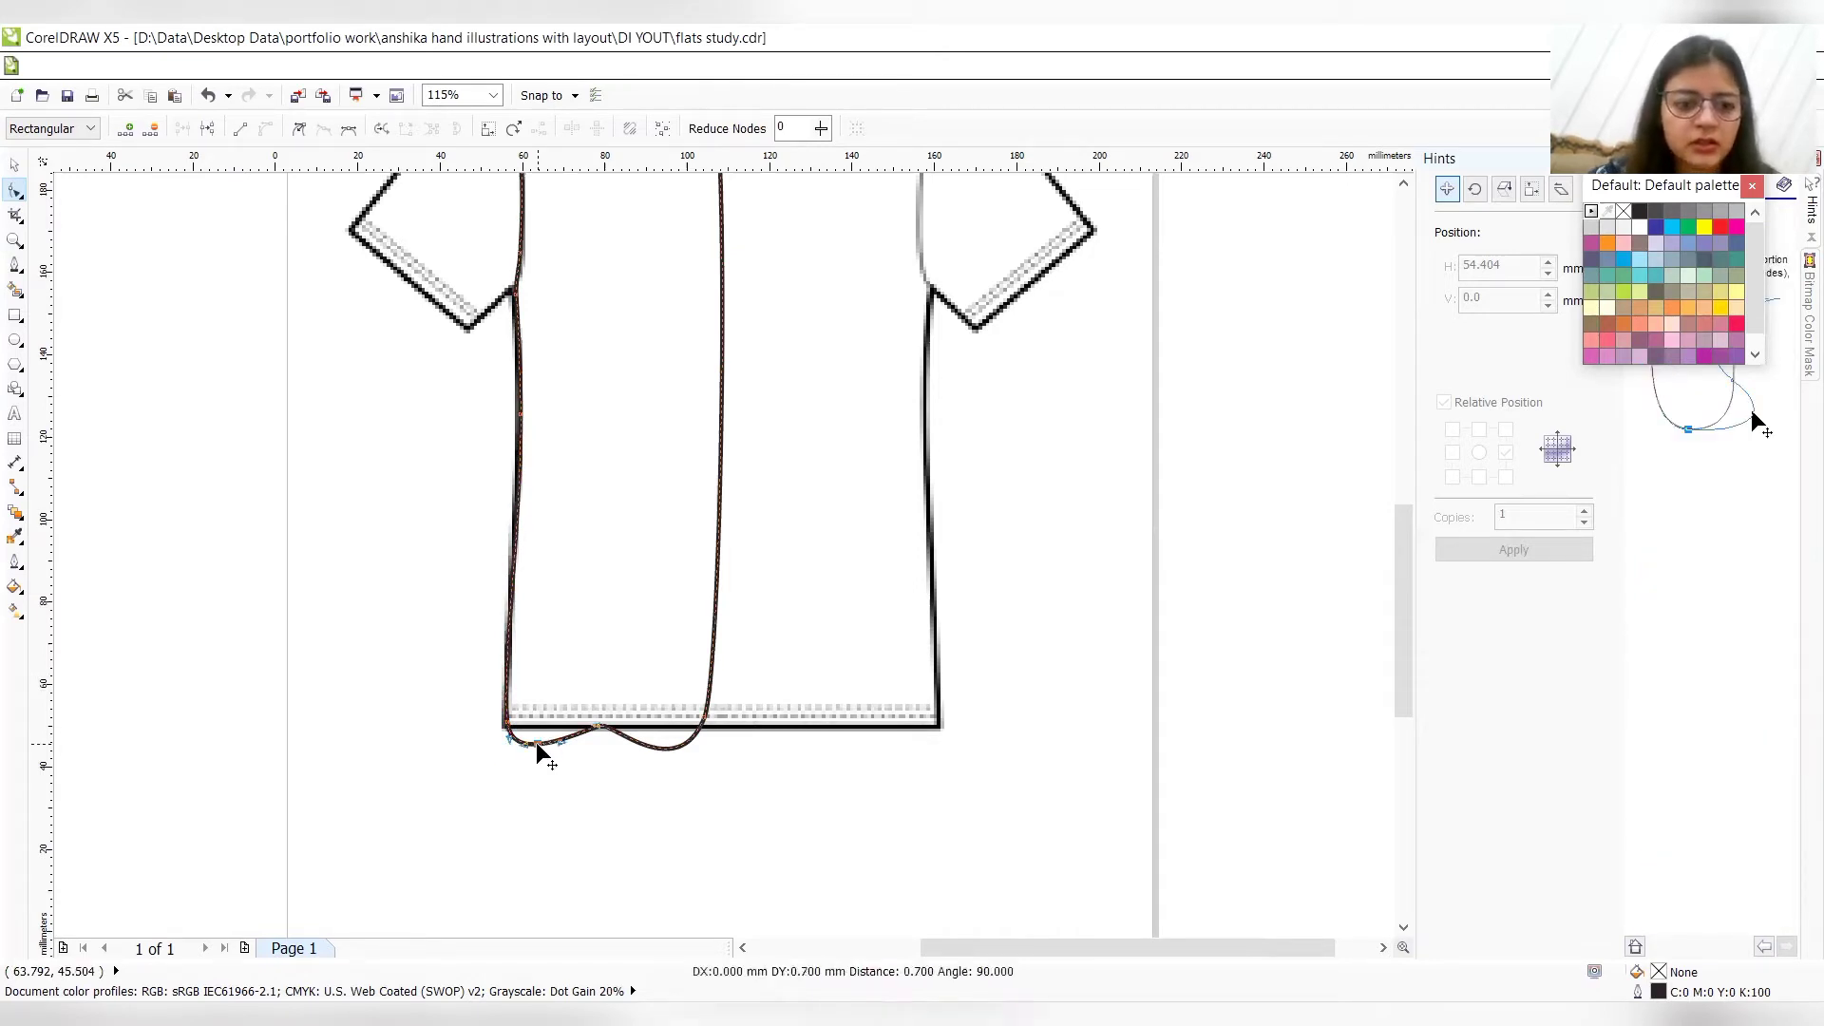
pyautogui.press('Up')
pyautogui.press('Up')
pyautogui.press('Up')
pyautogui.press('Up')
pyautogui.press('Up')
pyautogui.press('Up')
pyautogui.press('Up')
pyautogui.press('Up')
pyautogui.press('Up')
pyautogui.press('Up')
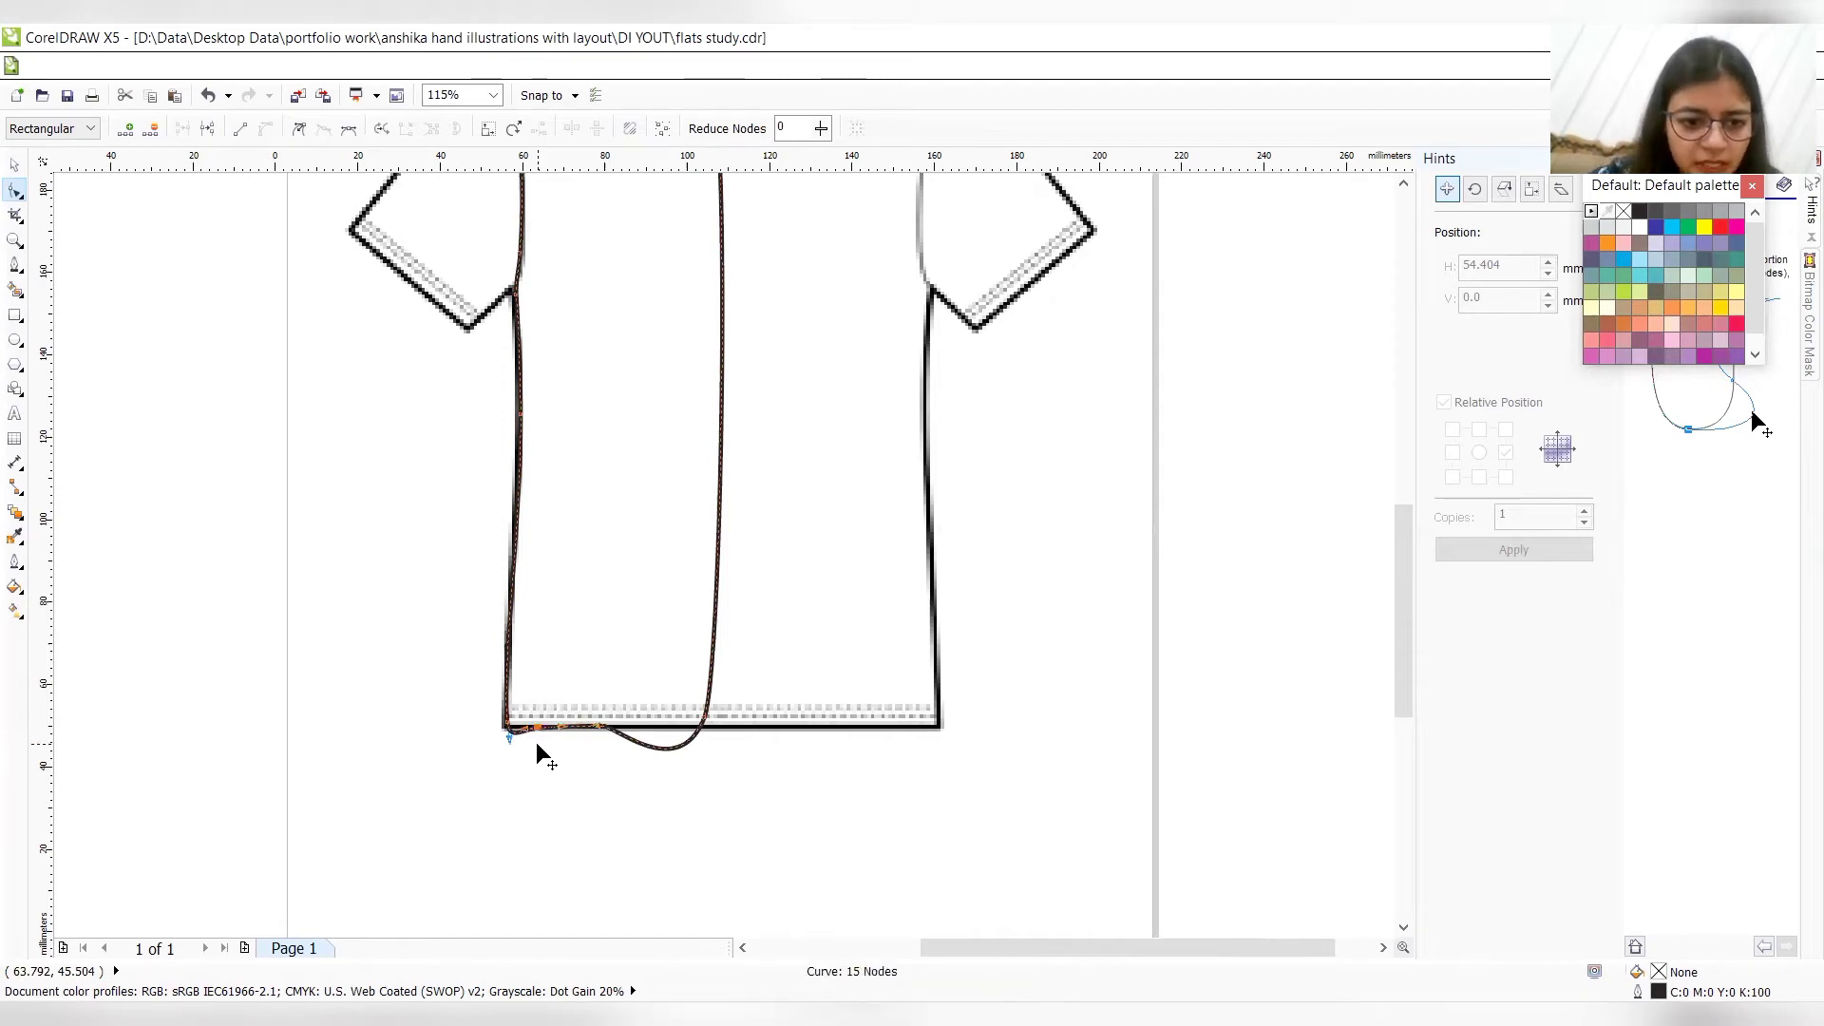
pyautogui.press('Delete')
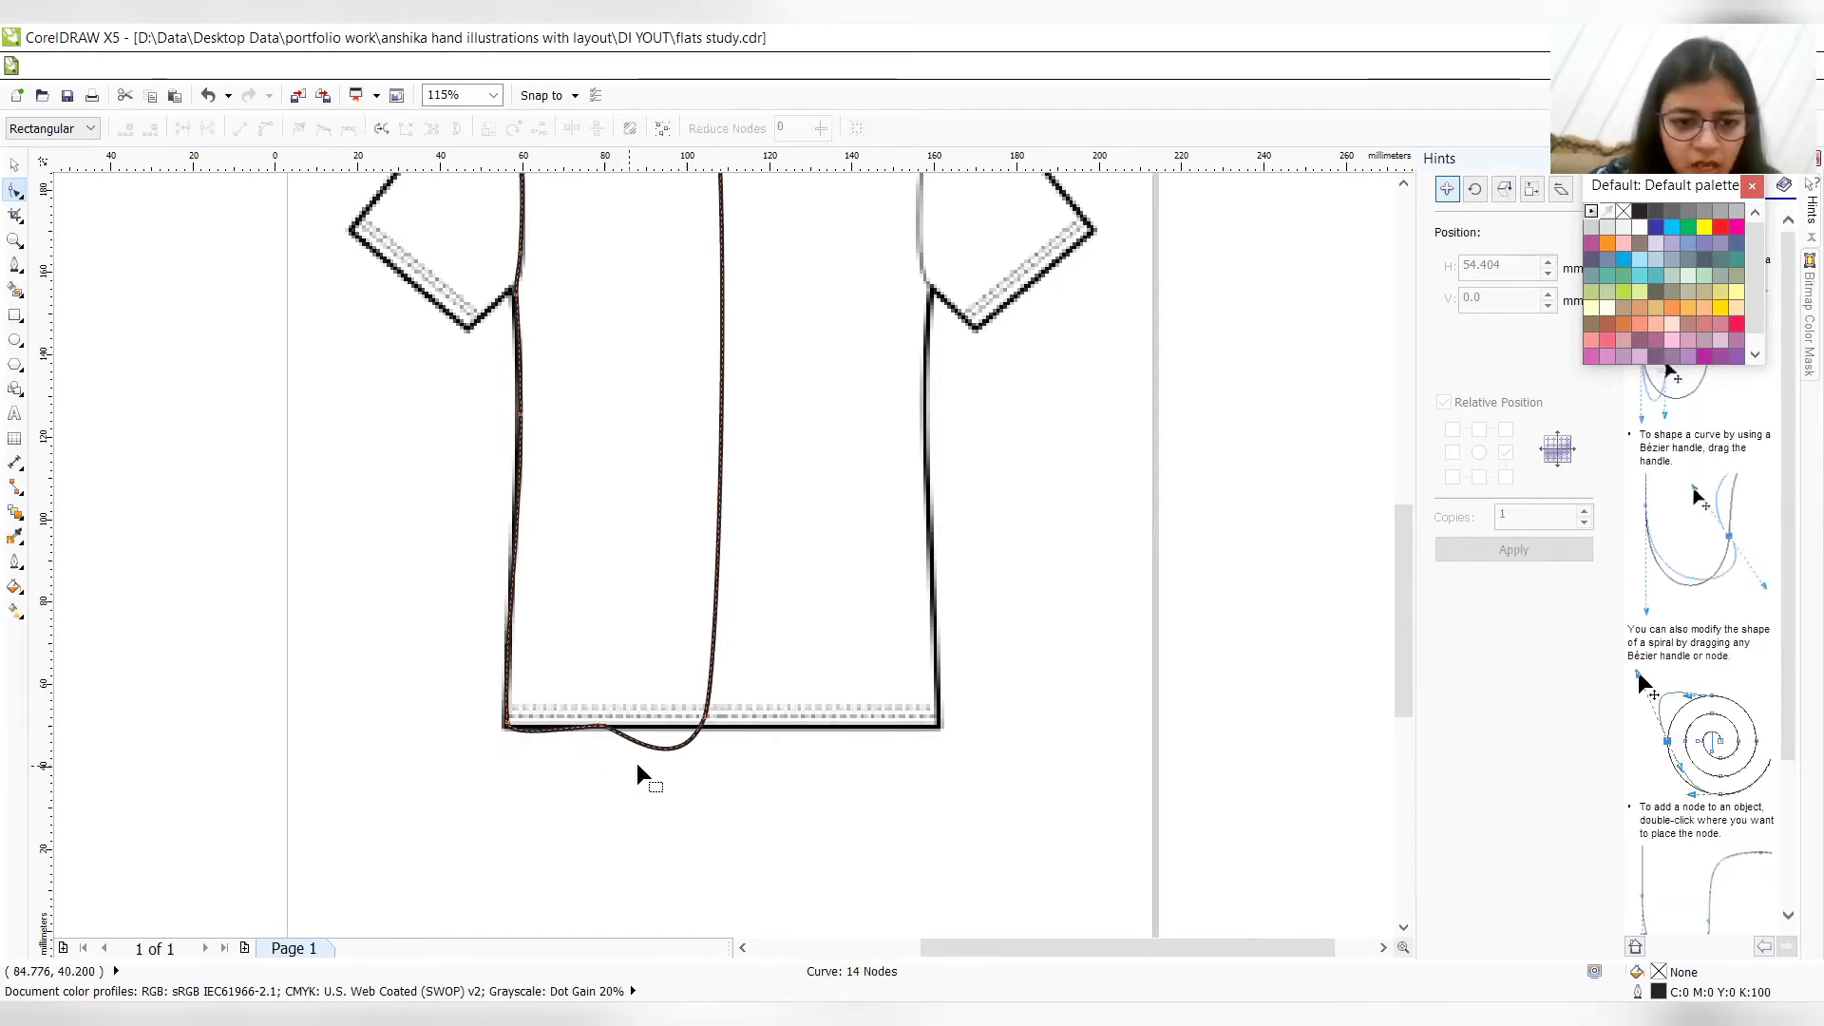
pyautogui.click(532, 726)
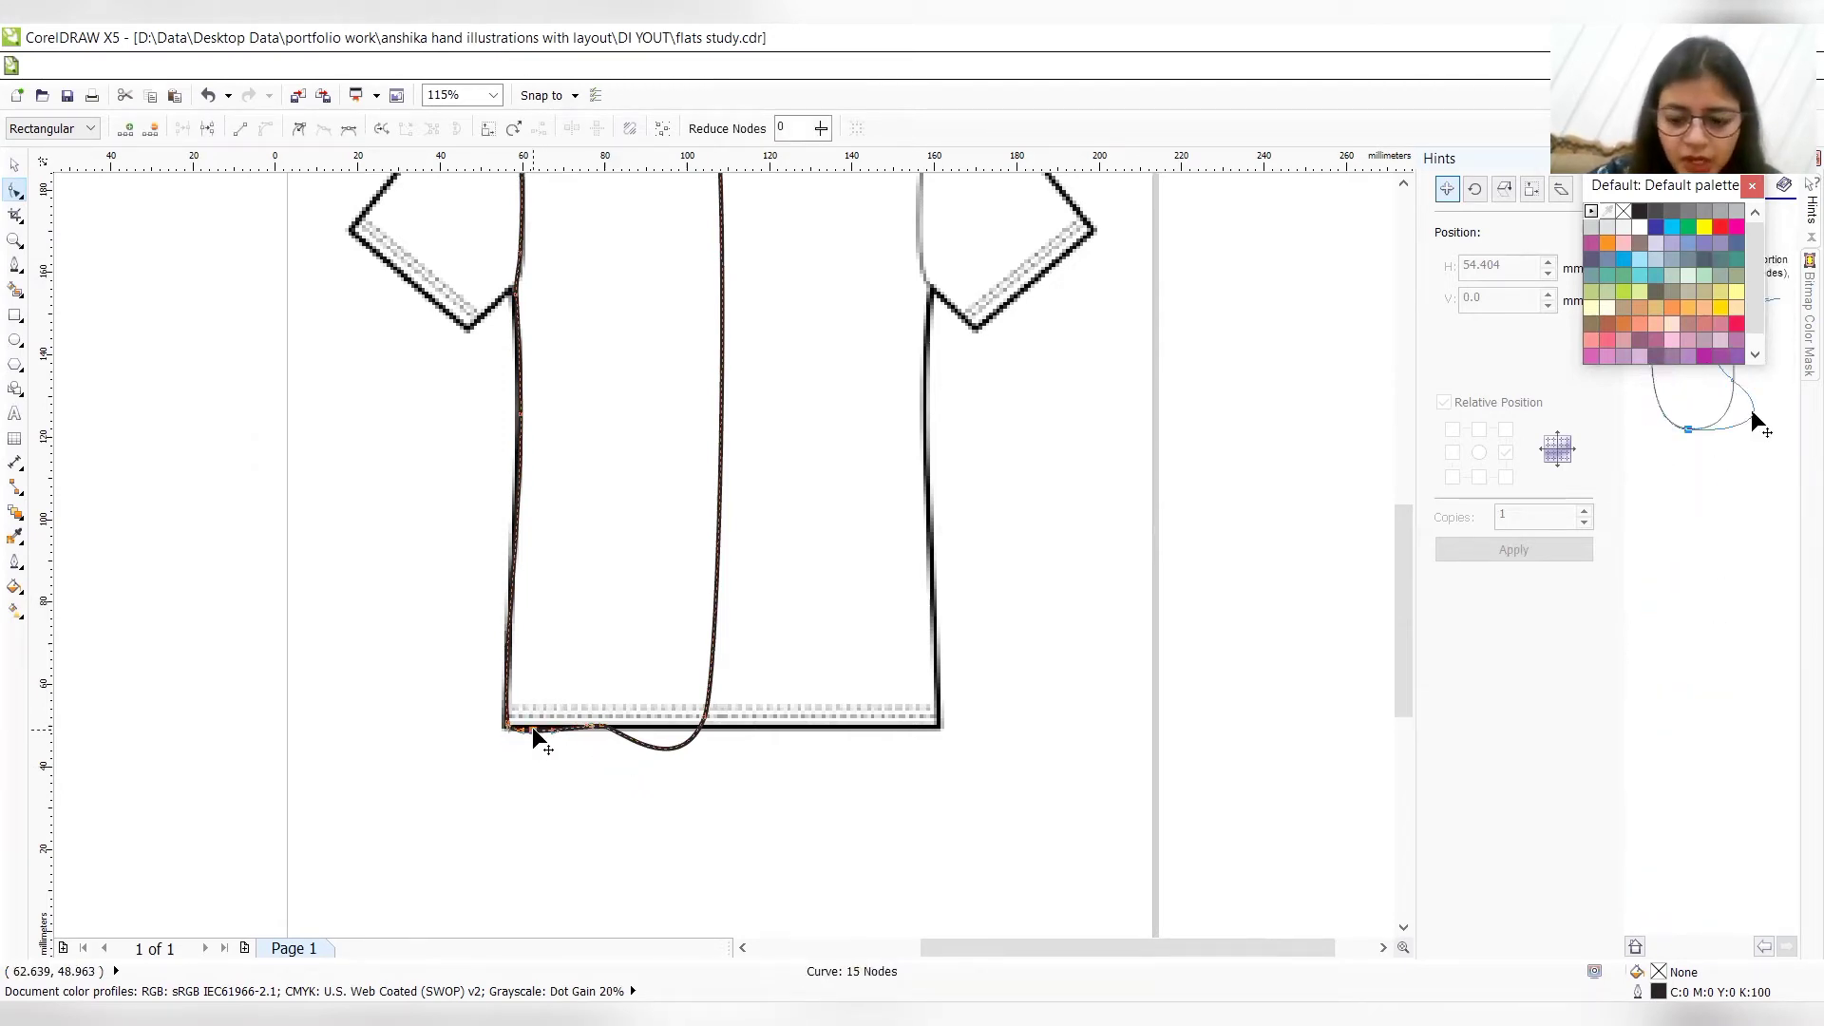
# - Flatten the hem's sag near the centre front onto the reference hem line by adding and raising a node, and replace that node
pyautogui.doubleClick(665, 747)
pyautogui.moveTo(665, 747); pyautogui.dragTo(667, 726)
pyautogui.press('Delete')
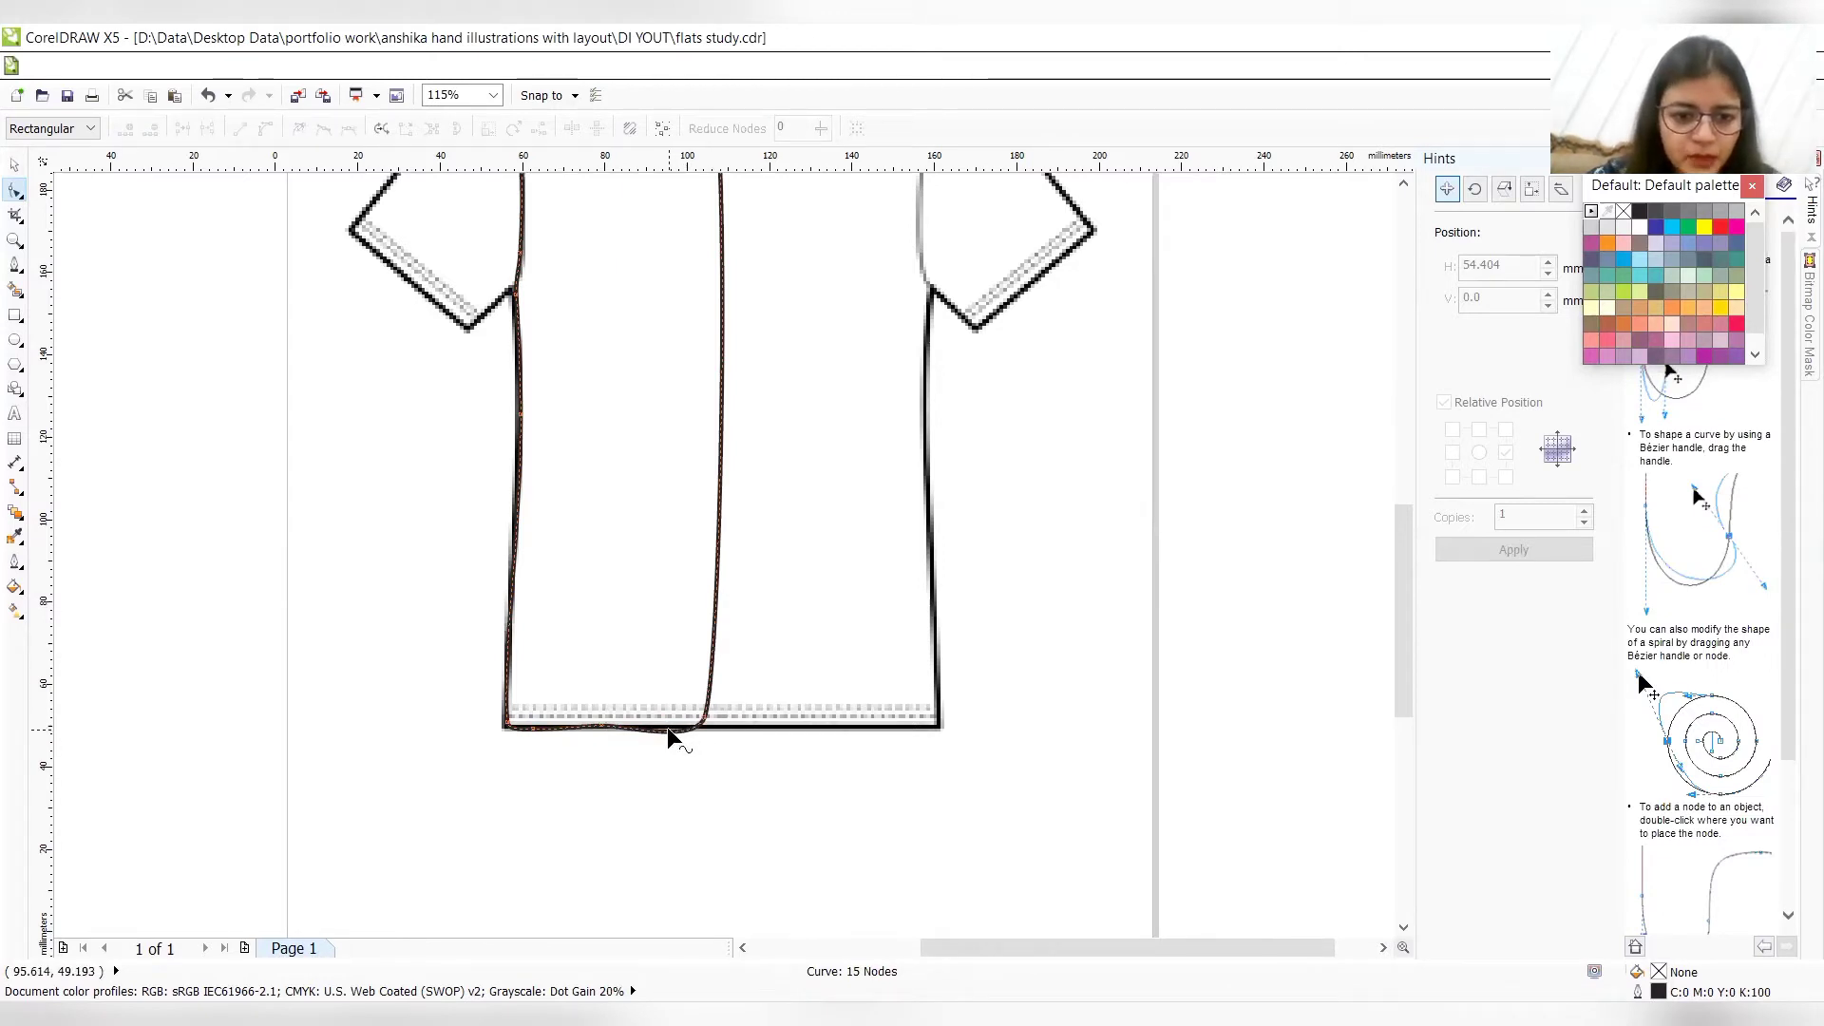
pyautogui.click(667, 728)
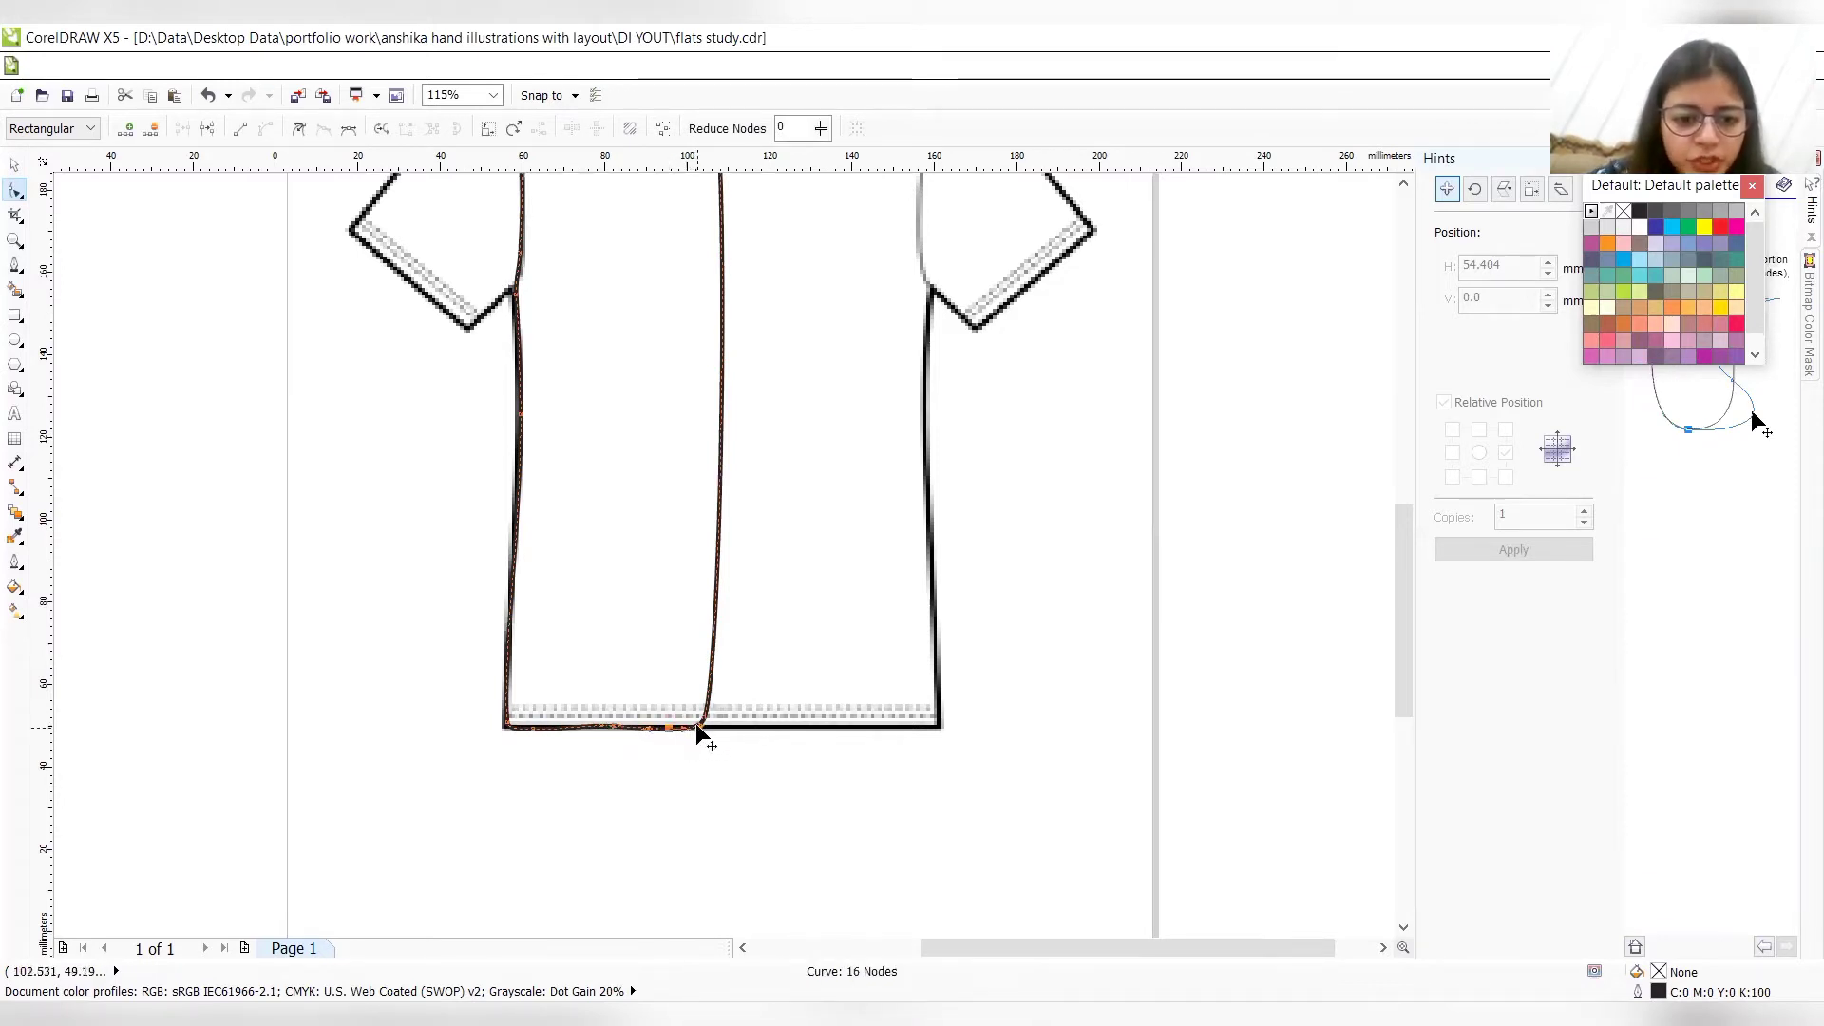
# - Move the node at the curve's lower centre-front corner outward along the hem to the T-shirt's centre line
pyautogui.click(708, 722)
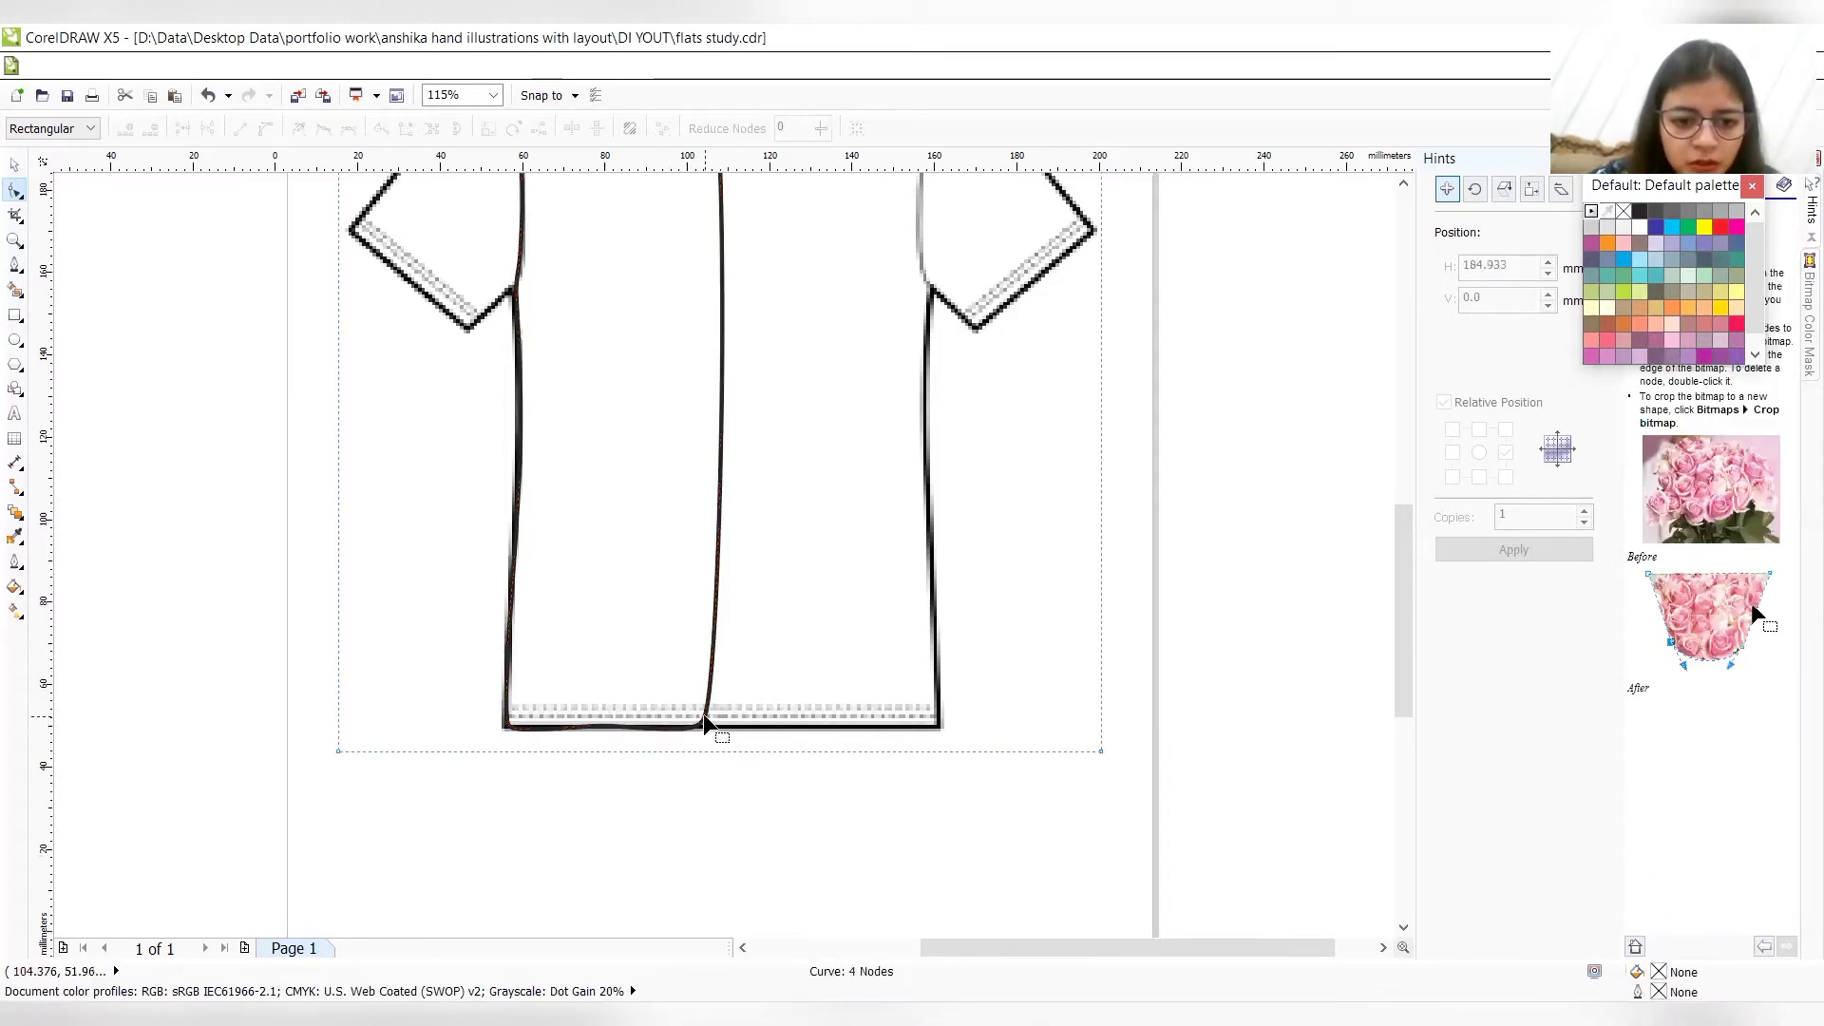
pyautogui.click(703, 714)
pyautogui.moveTo(703, 715); pyautogui.dragTo(716, 720)
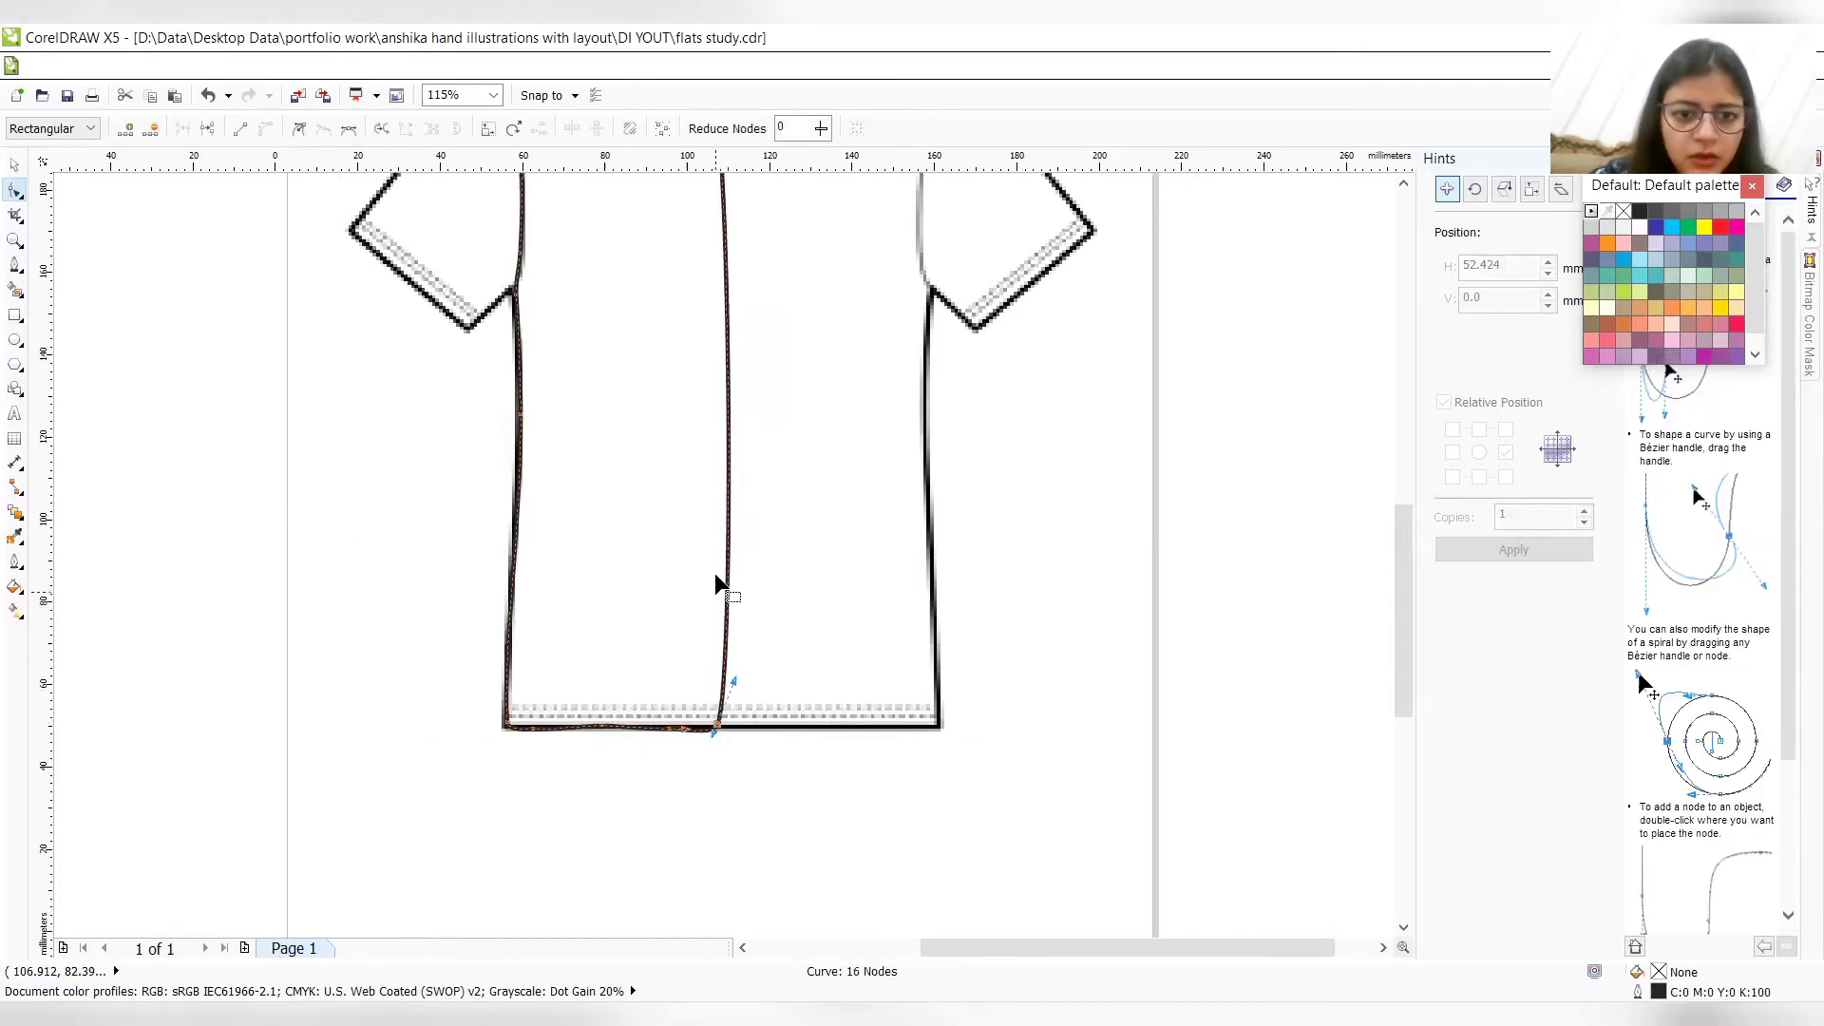
# - Add a node midway along the centre-front edge and nudge it left until the edge runs straight and vertical
pyautogui.doubleClick(727, 465)
pyautogui.press('Left')
pyautogui.press('Left')
pyautogui.press('Left')
pyautogui.press('Left')
pyautogui.press('Left')
pyautogui.press('Left')
pyautogui.press('Left')
pyautogui.press('Left')
pyautogui.press('Left')
pyautogui.press('Left')
pyautogui.press('Left')
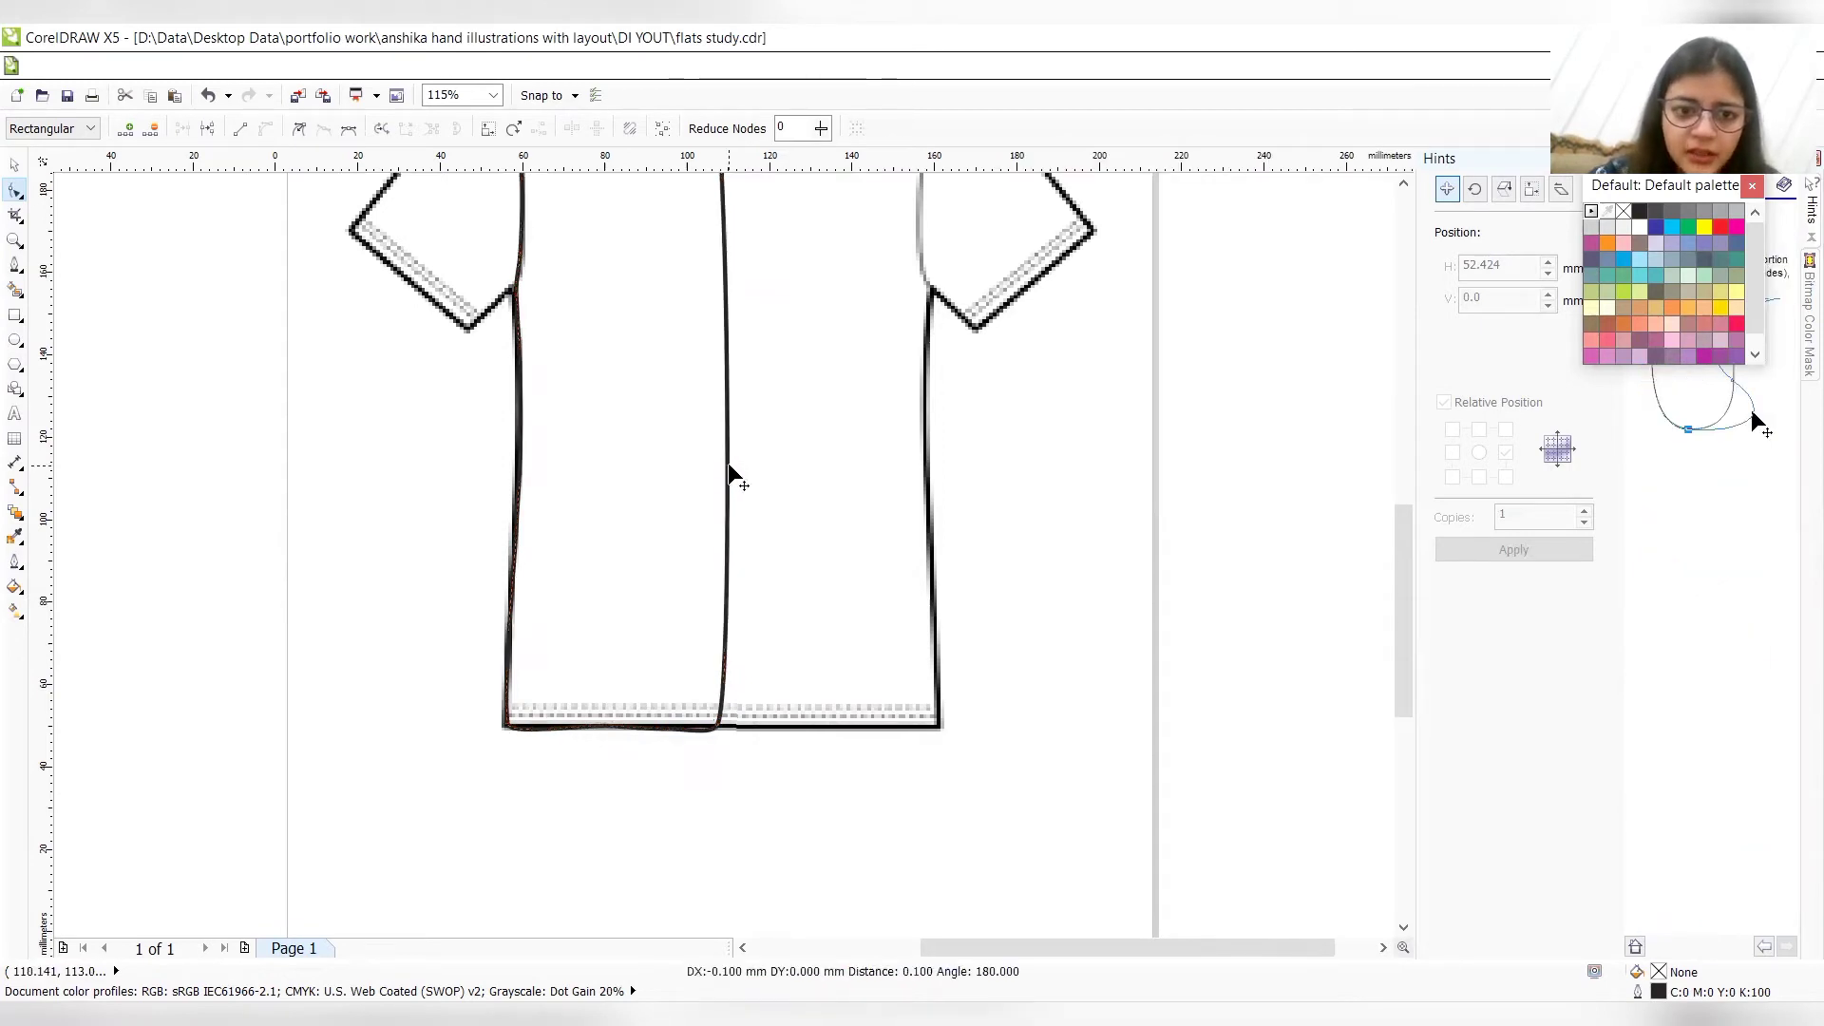
pyautogui.press('Left')
pyautogui.press('Left')
pyautogui.press('Left')
pyautogui.press('Left')
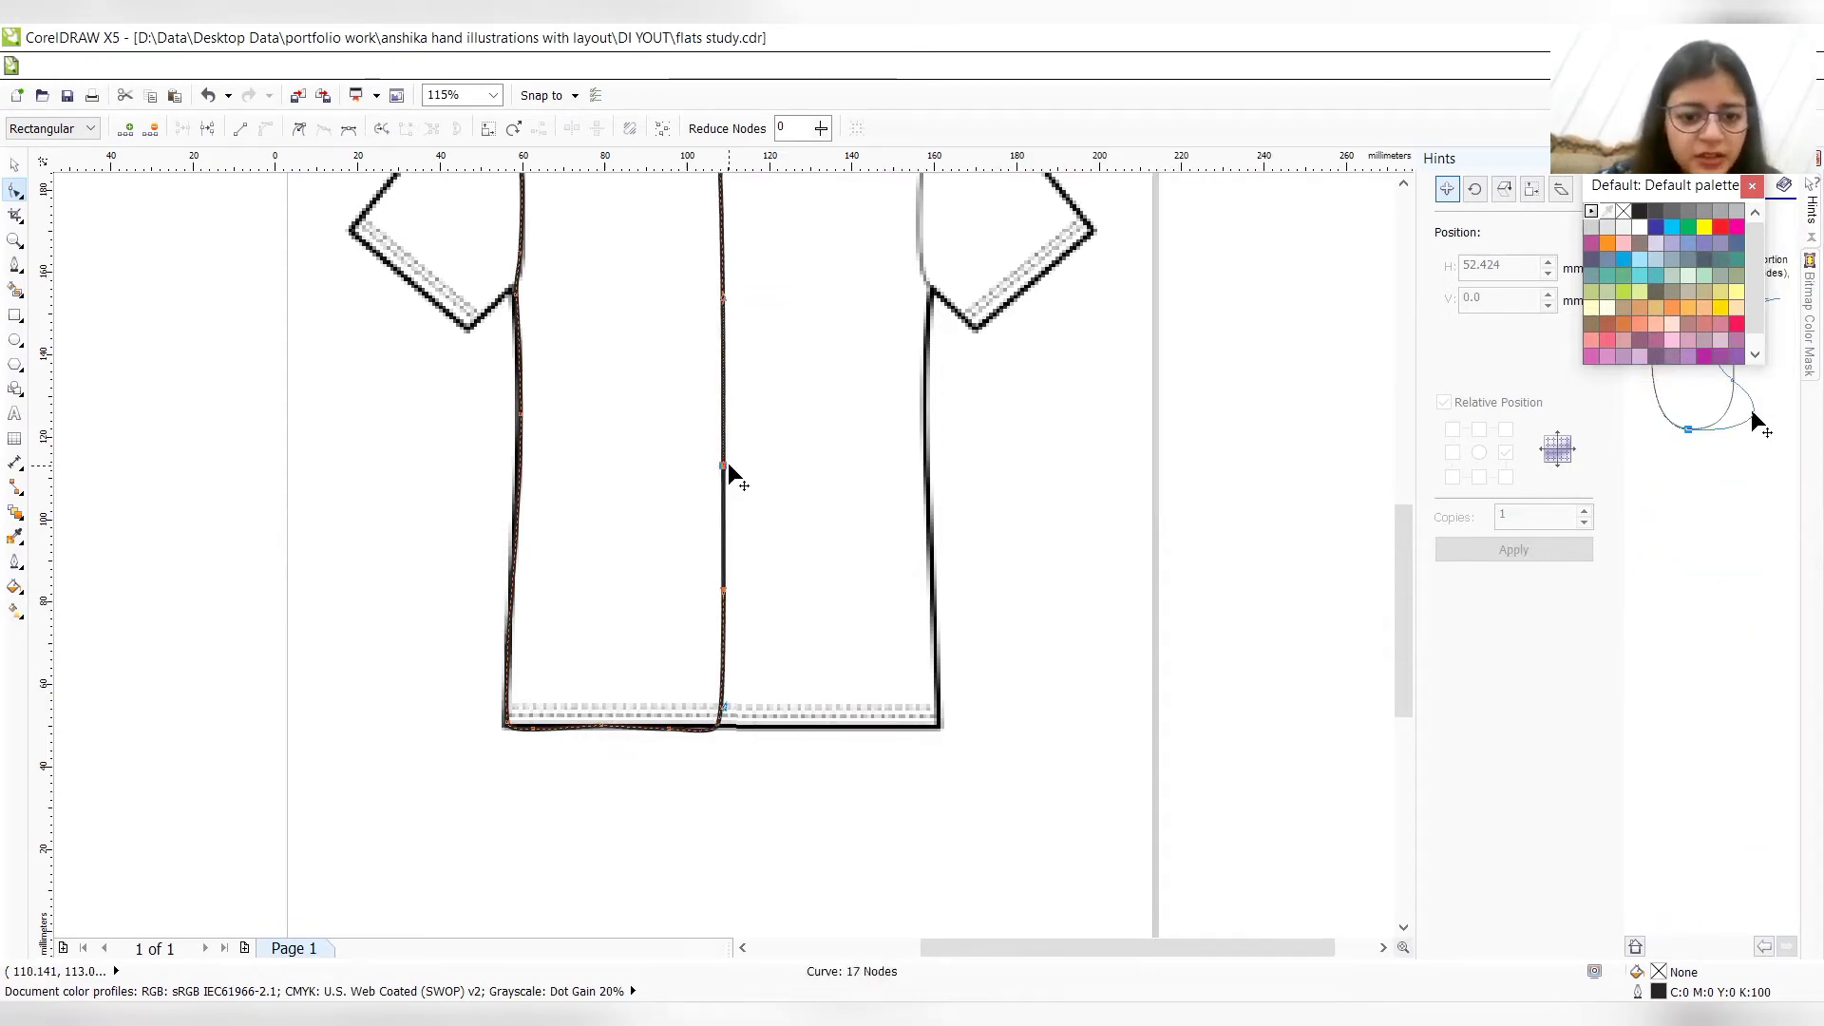
# - Straighten the hem by adding a node beside the centre-front corner, deleting uneven nodes, and nudging a new left-side node up to the line
pyautogui.doubleClick(699, 727)
pyautogui.press('Up')
pyautogui.press('Up')
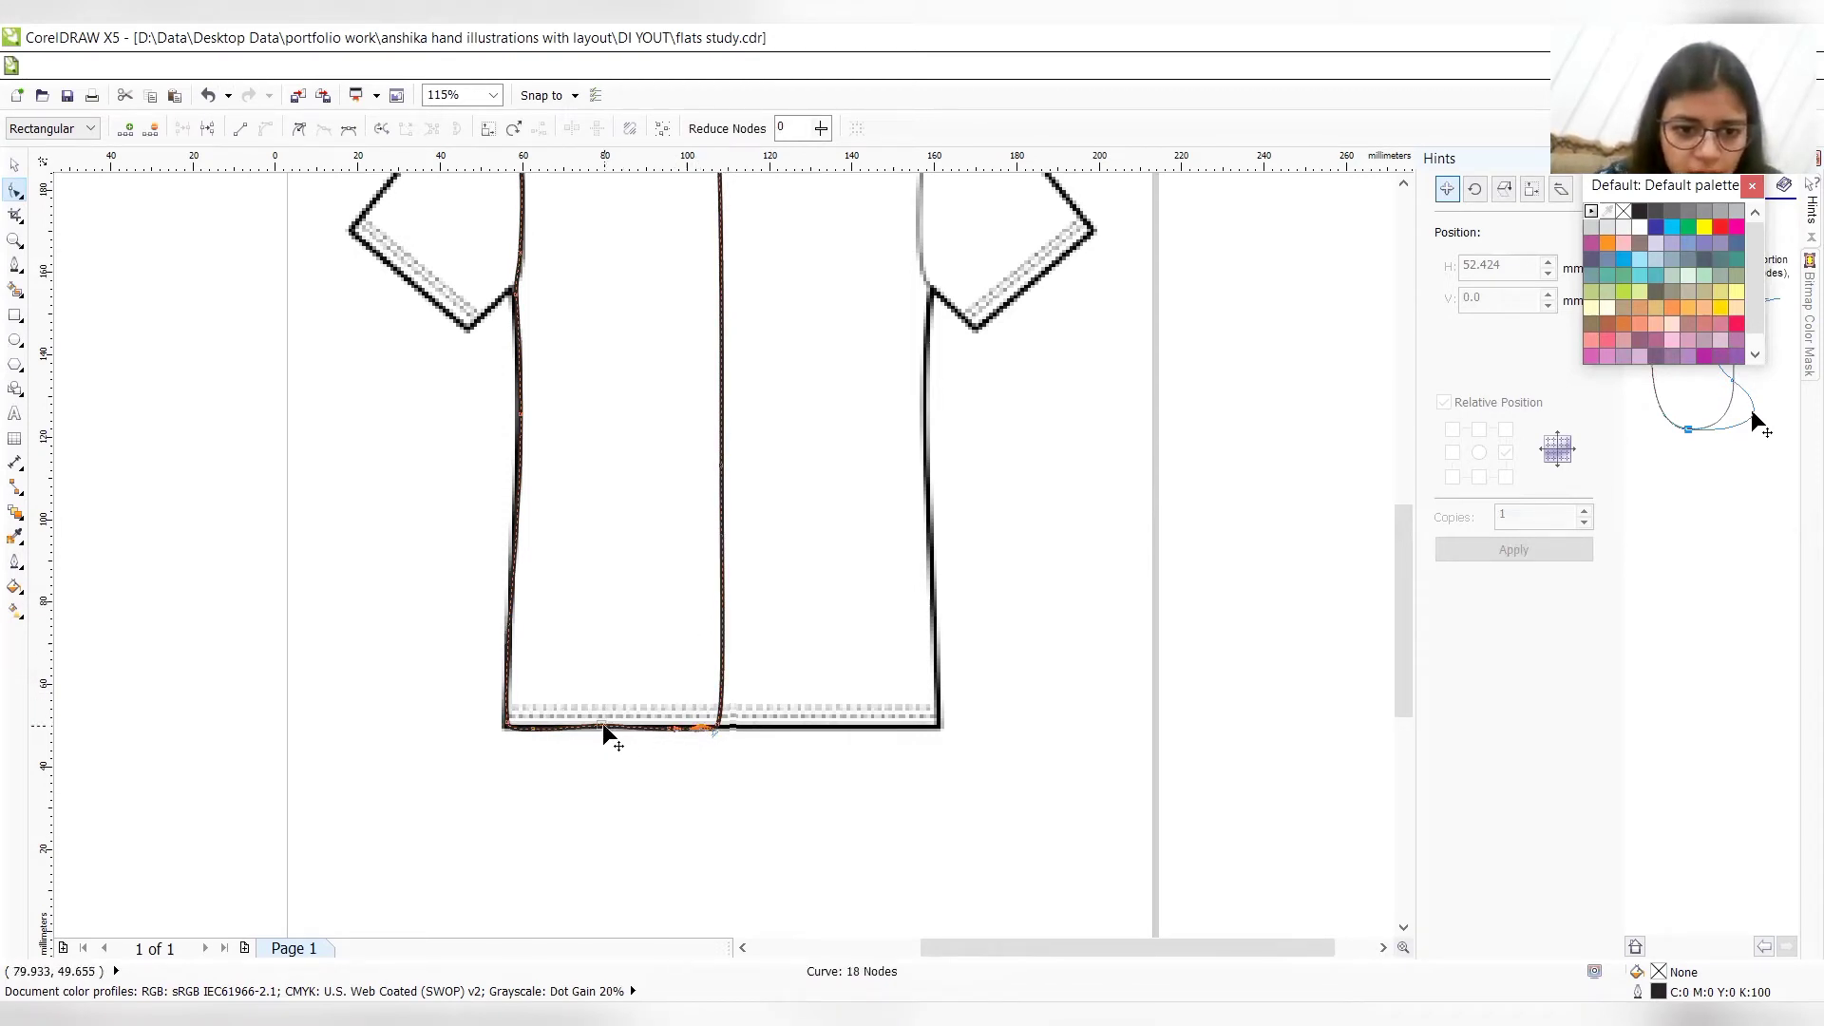
pyautogui.press('Delete')
pyautogui.click(532, 728)
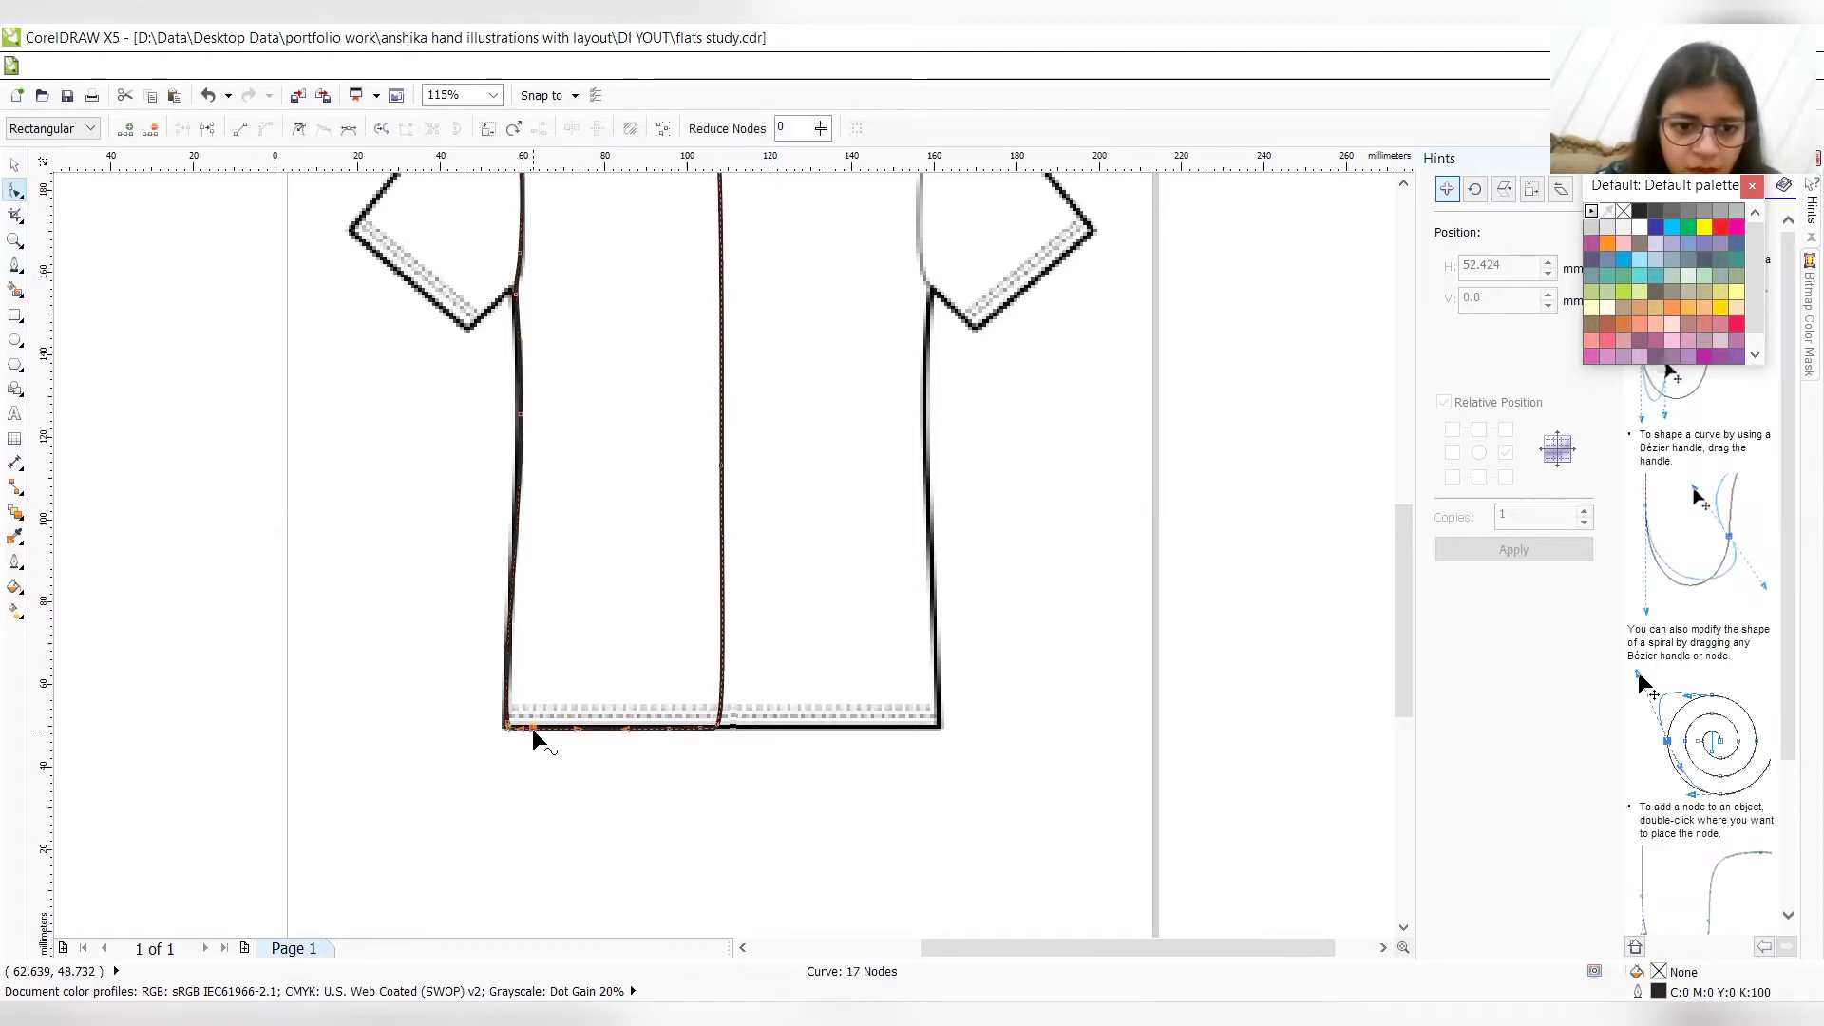
pyautogui.press('Delete')
pyautogui.doubleClick(571, 729)
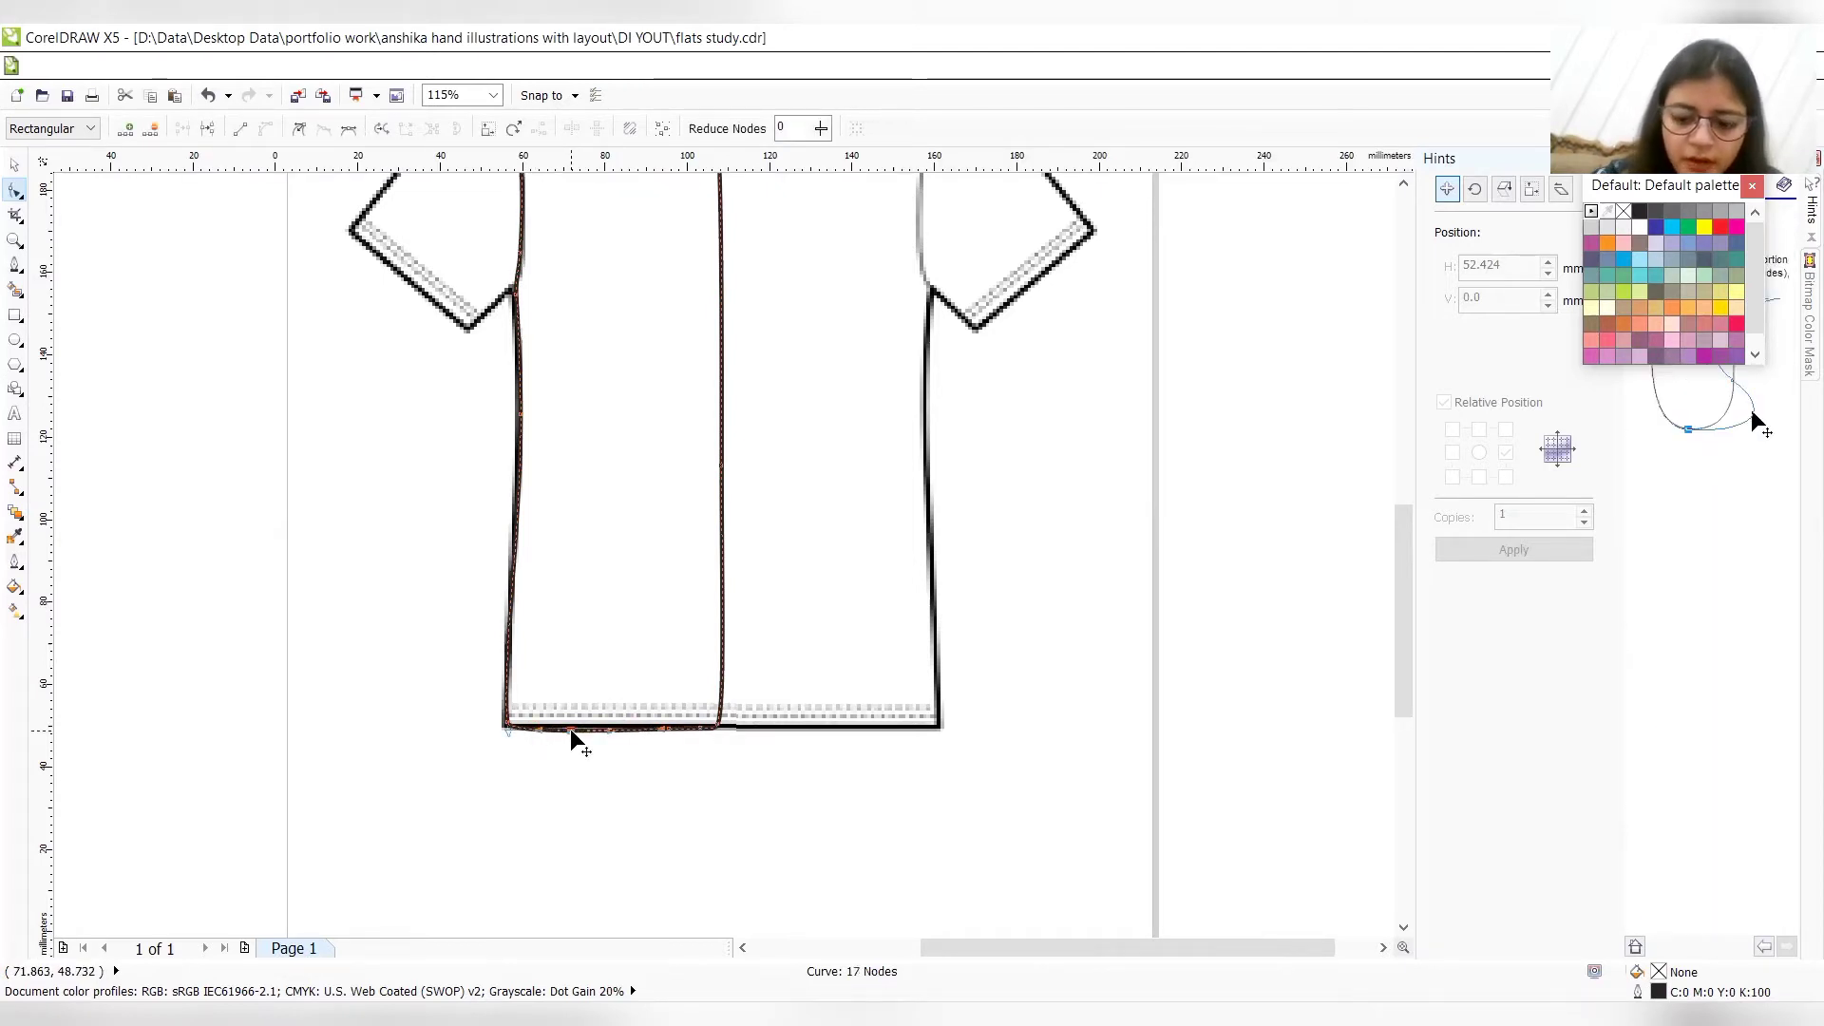
pyautogui.press('Up')
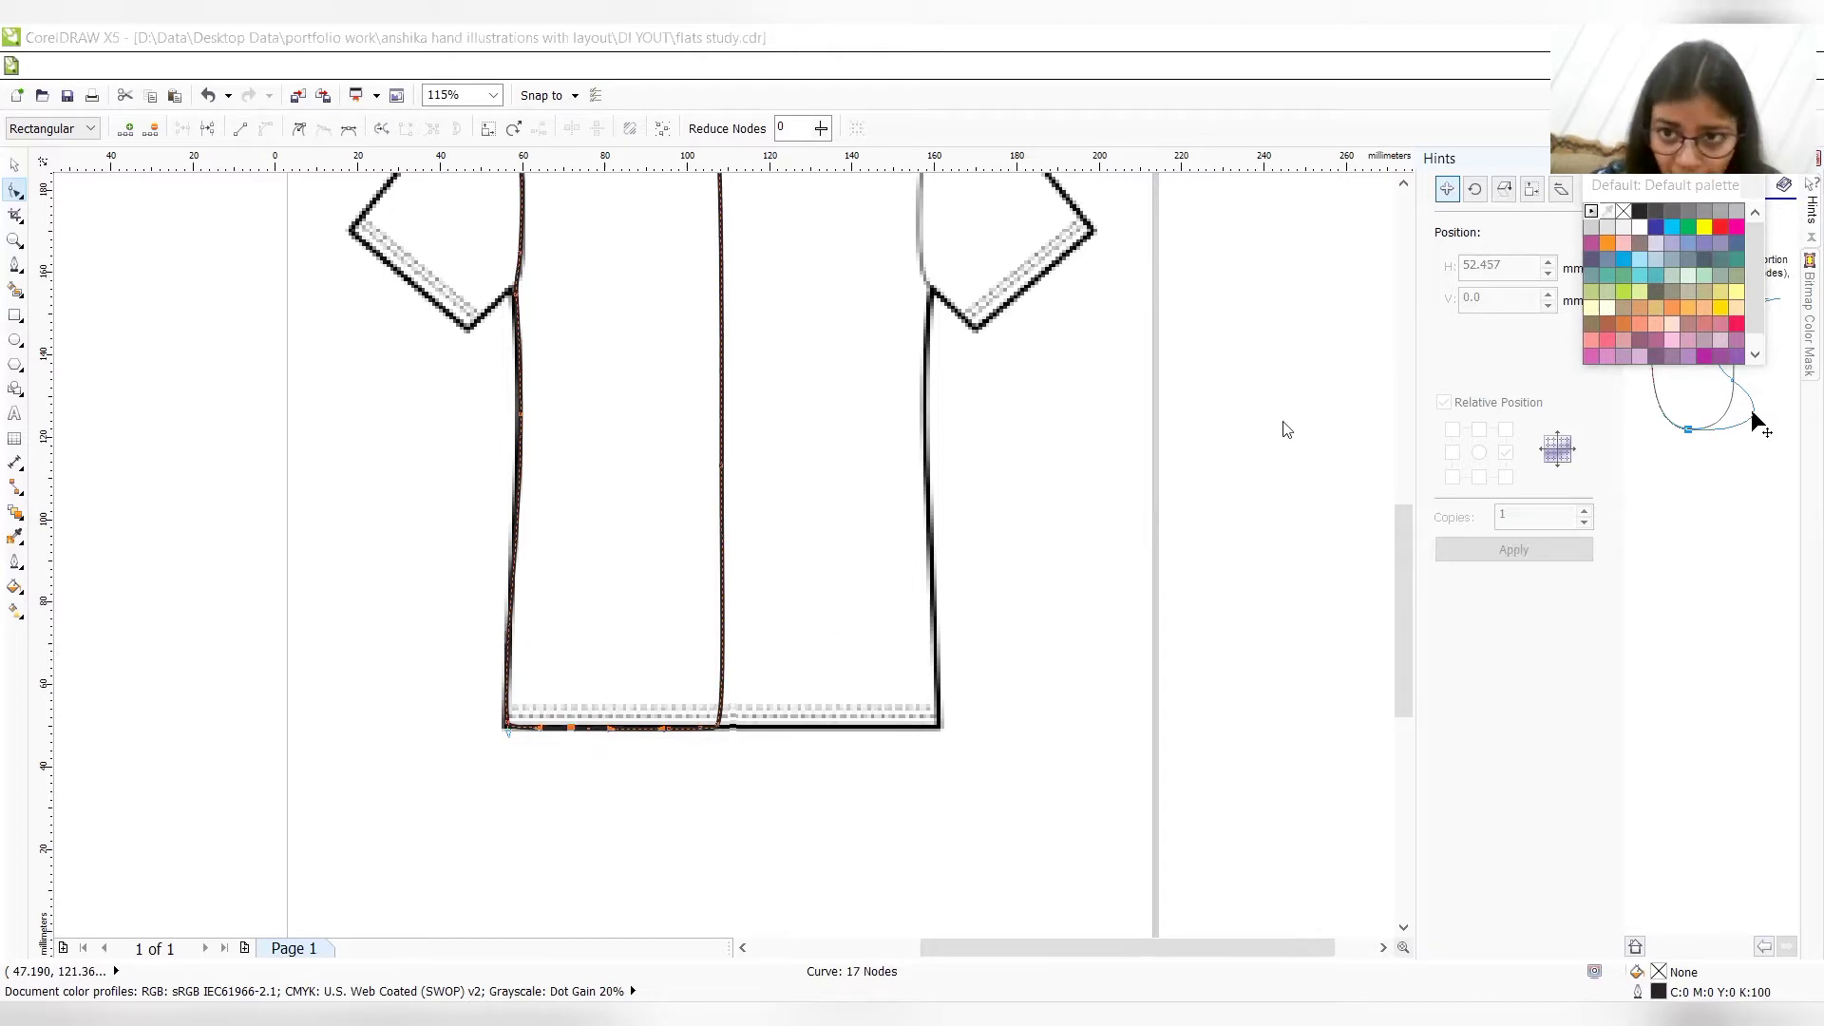
pyautogui.click(1404, 183)
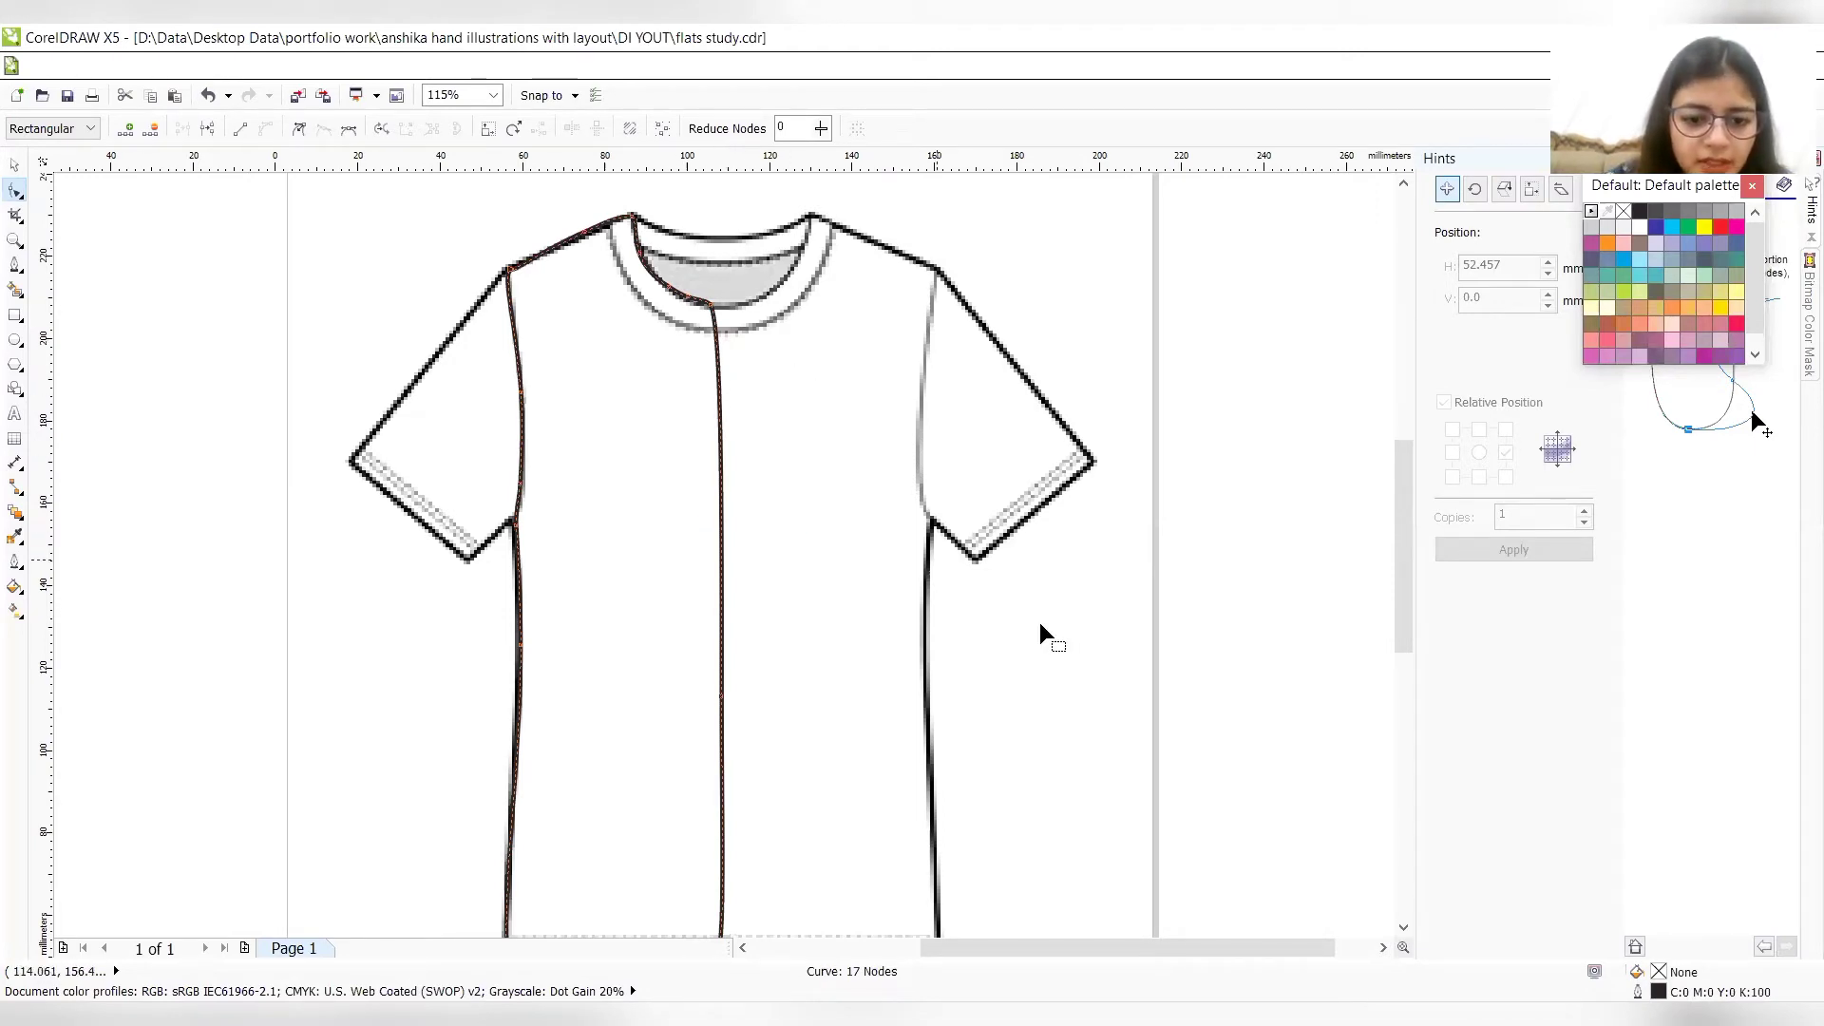
pyautogui.click(1403, 927)
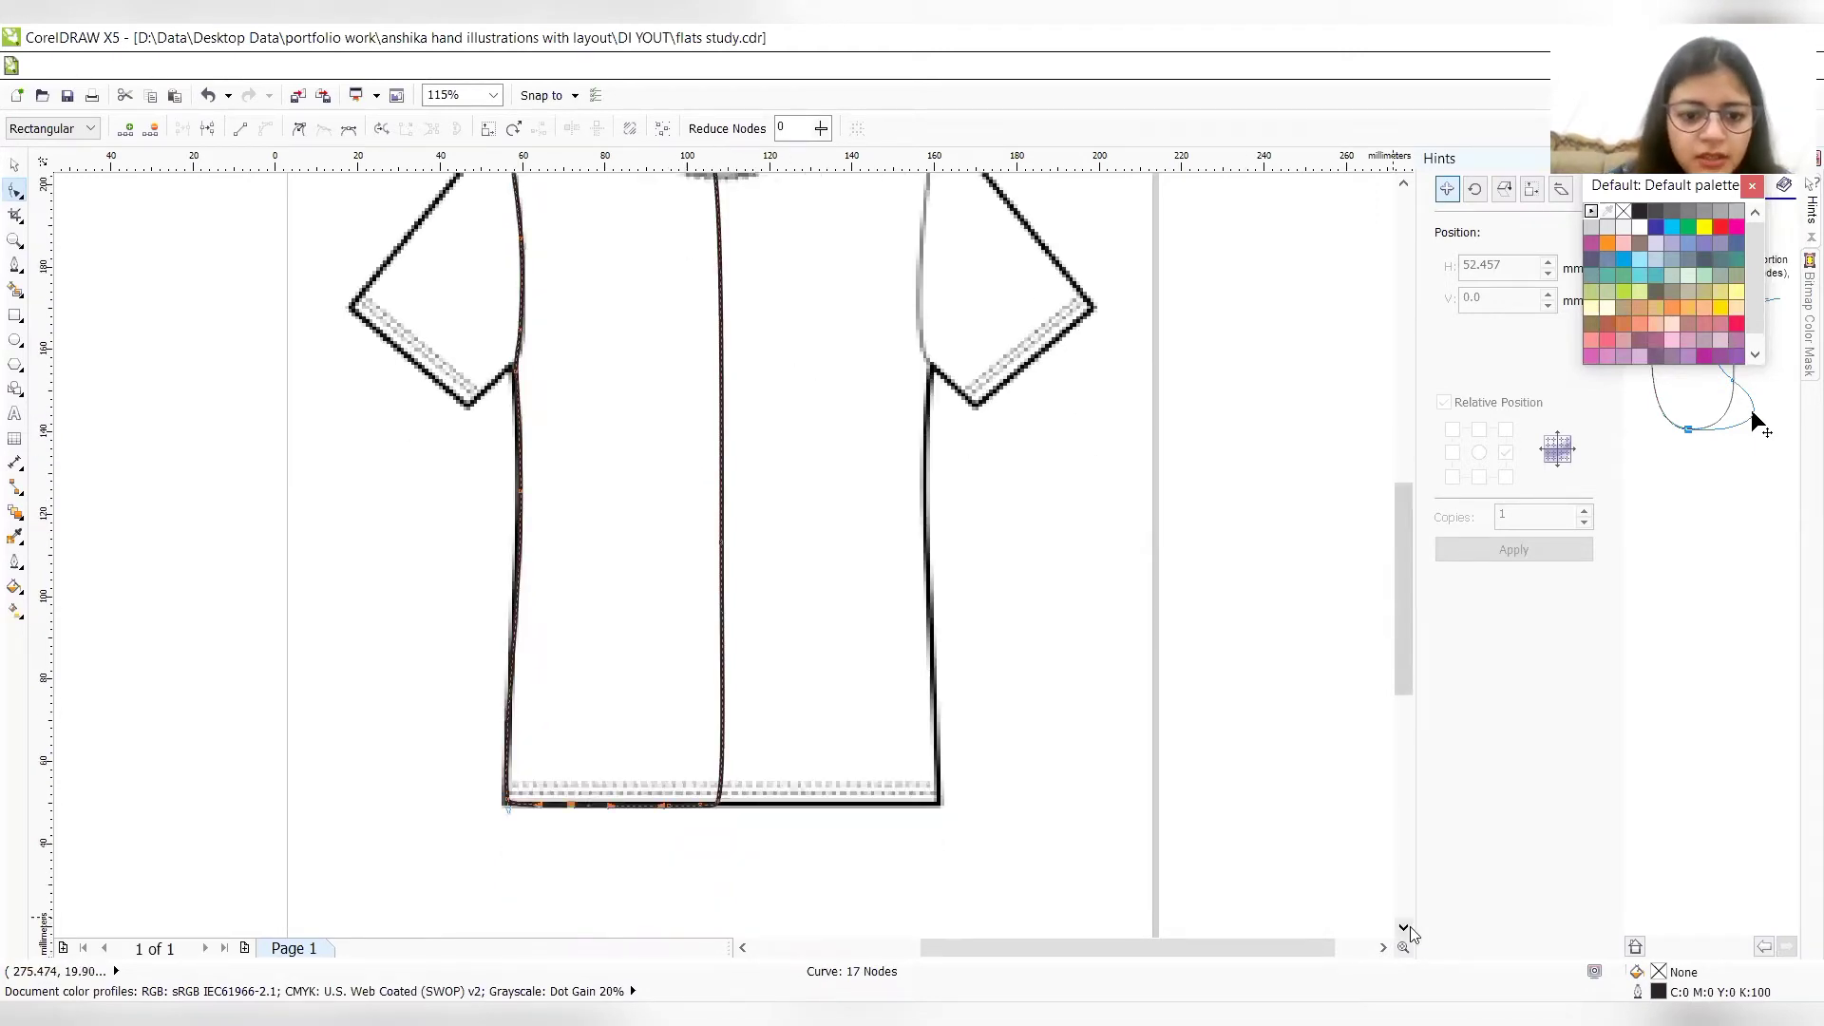
pyautogui.press('z')
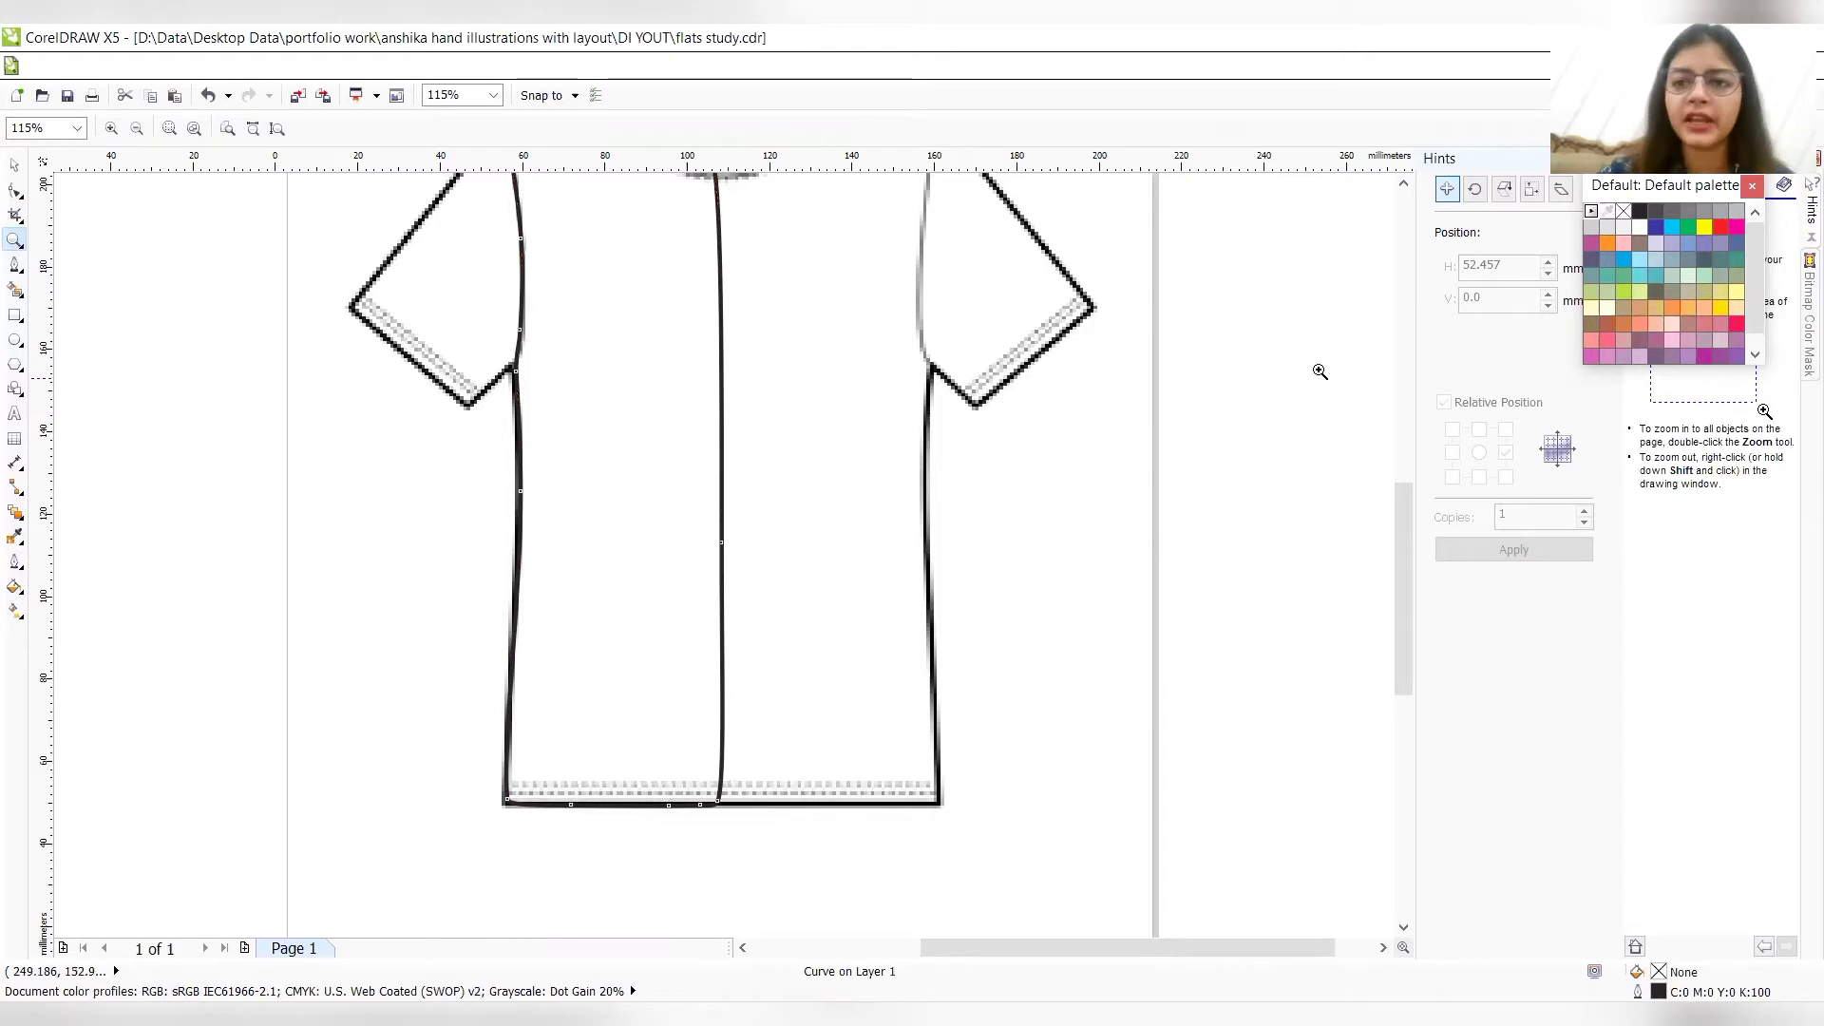
# - Draw an ellipse about 34 mm wide and 53 mm high over the T-shirt's left sleeve
pyautogui.click(1404, 183)
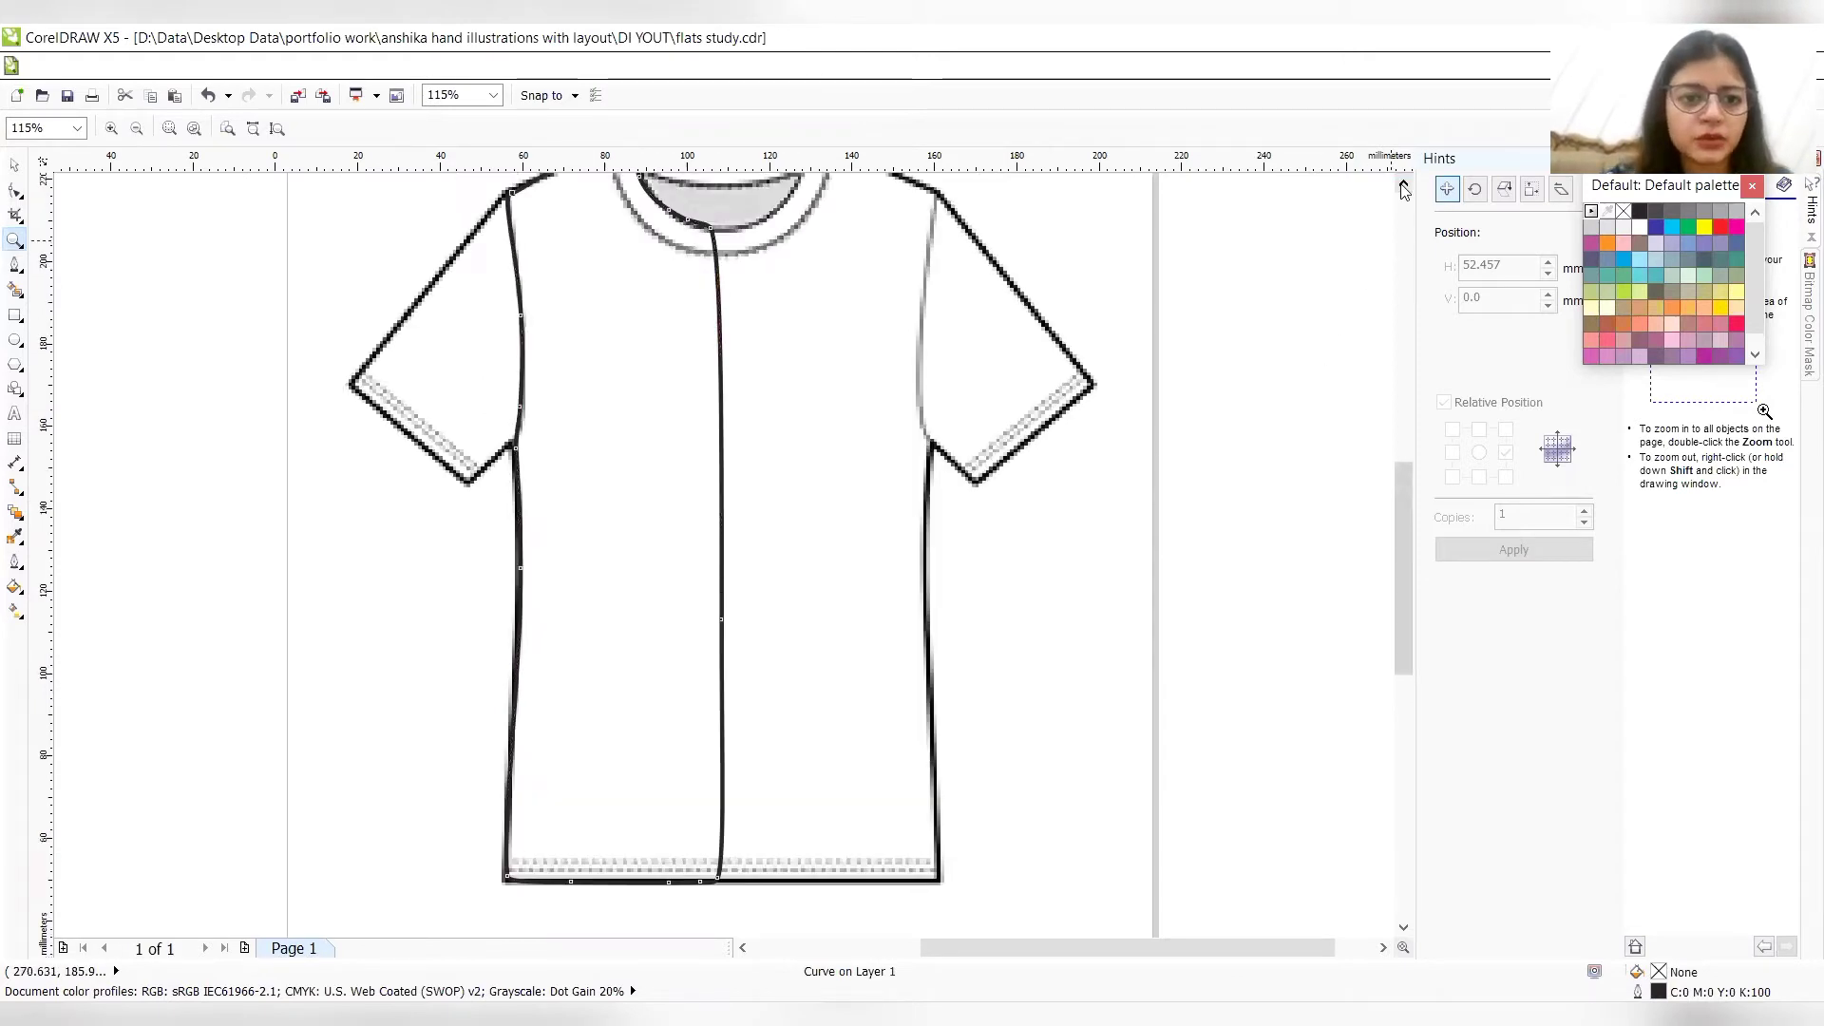
pyautogui.click(1404, 183)
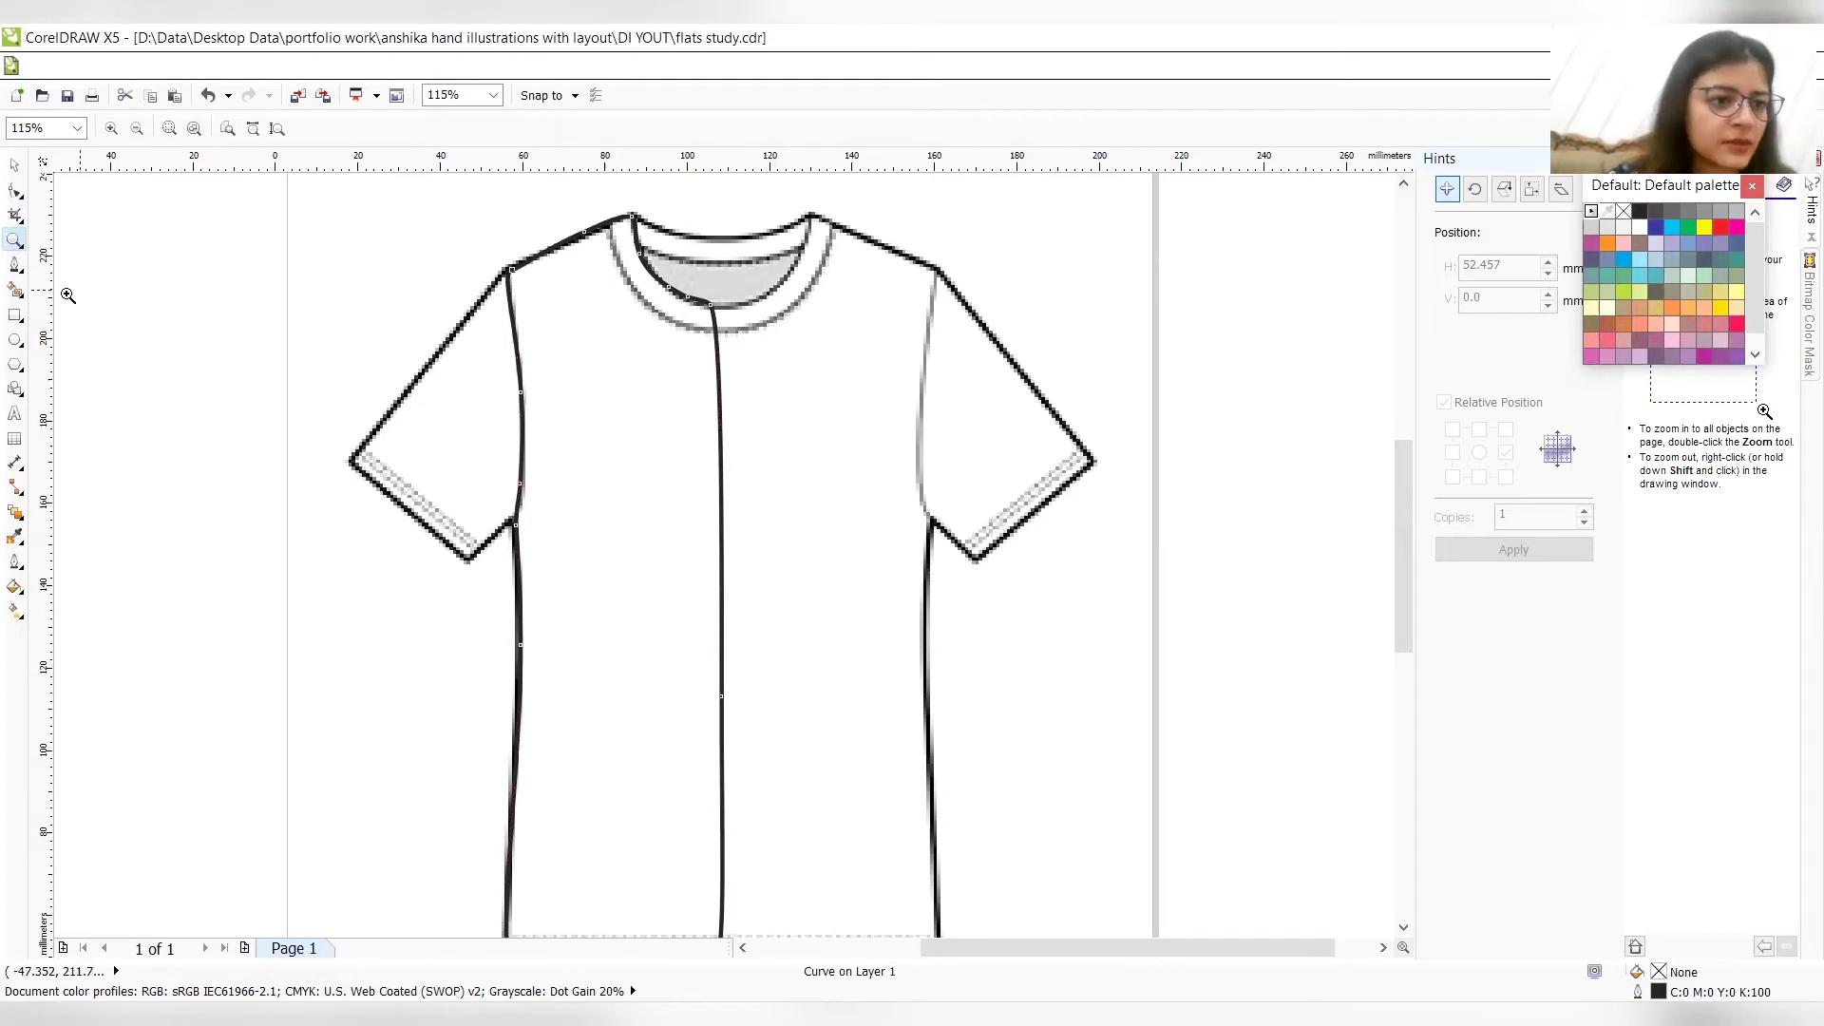
pyautogui.click(14, 340)
pyautogui.moveTo(405, 325); pyautogui.dragTo(547, 544)
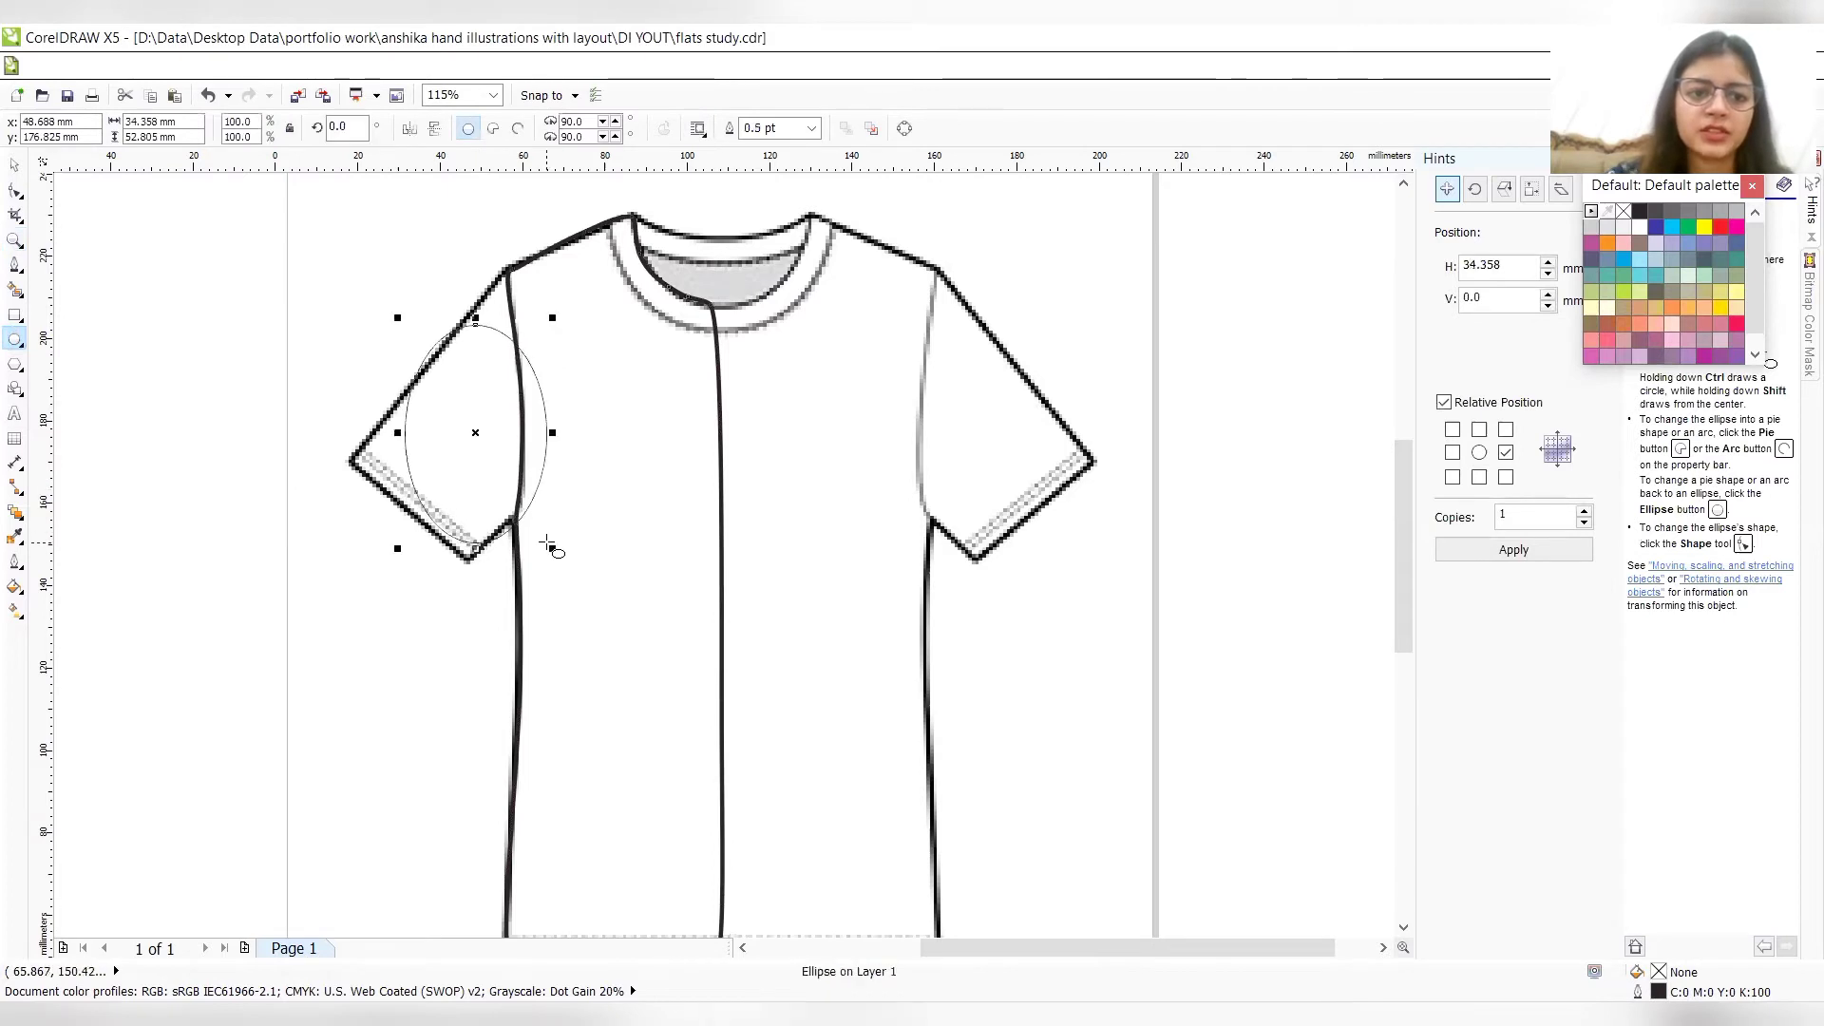
# - Set the sleeve ellipse's outline width to 3.0 pt
pyautogui.click(813, 129)
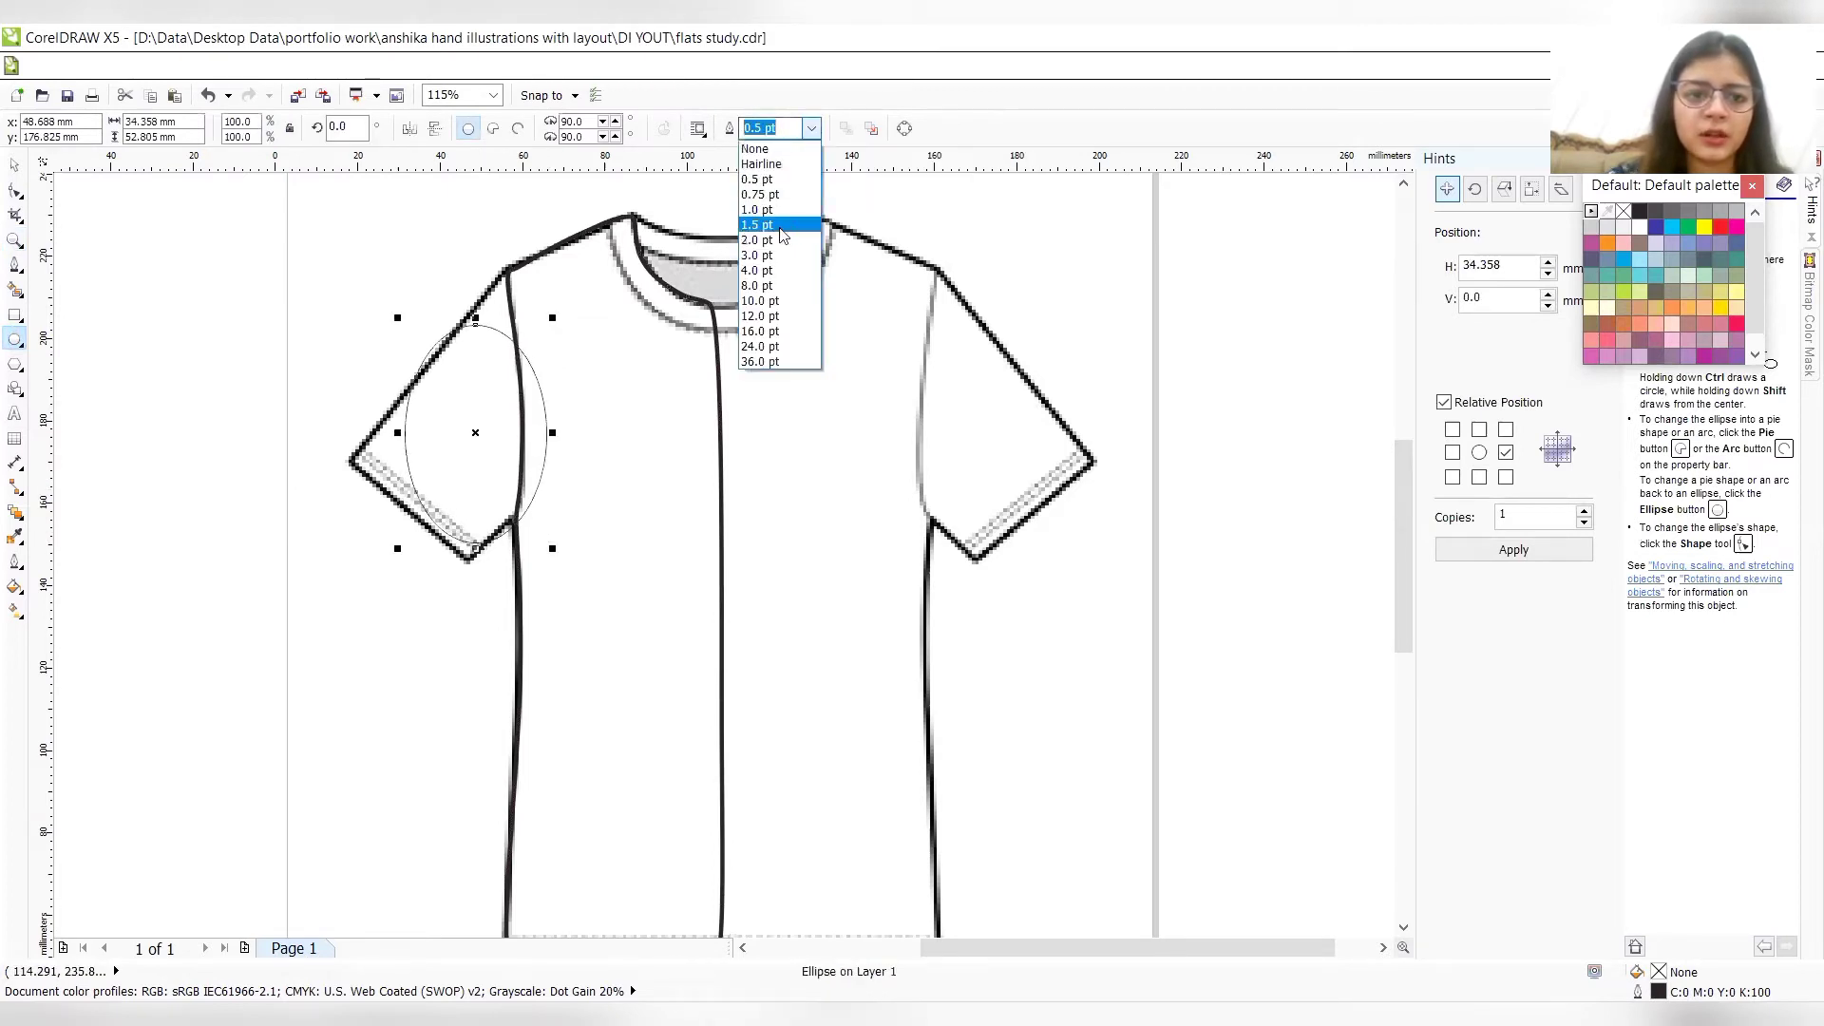
pyautogui.click(779, 225)
pyautogui.click(813, 129)
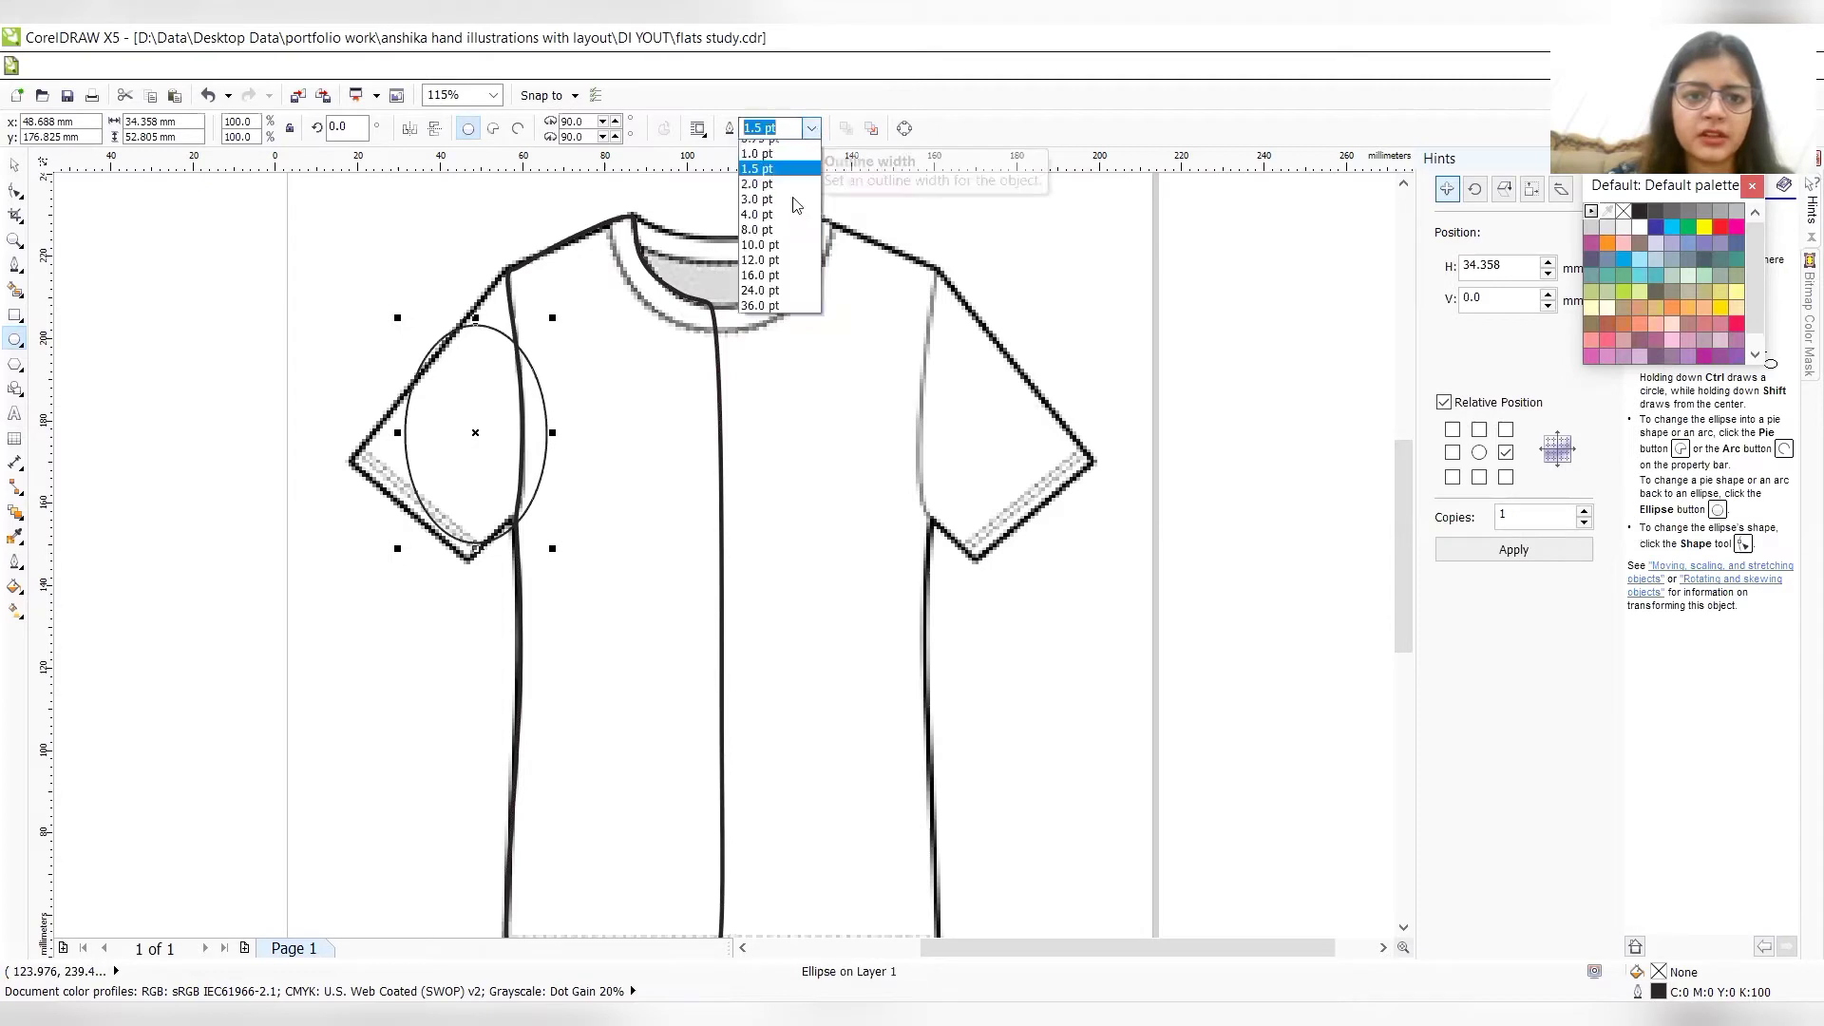
pyautogui.click(758, 240)
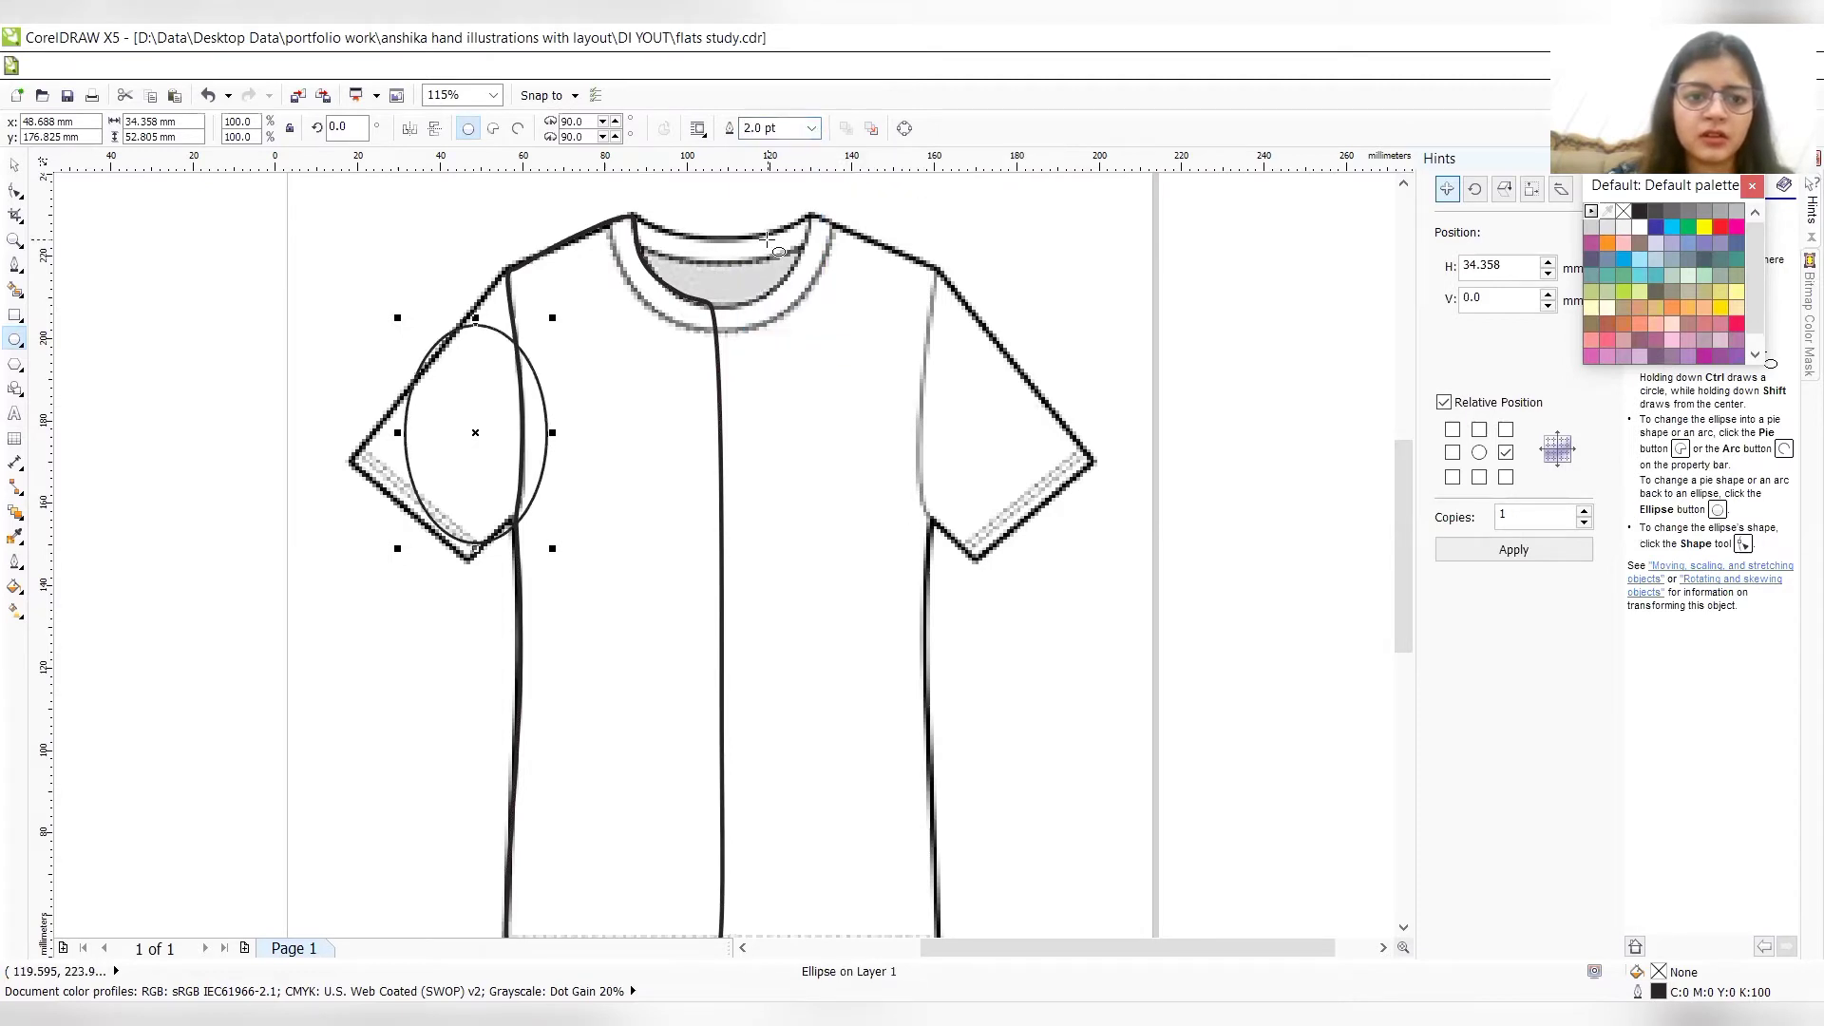
pyautogui.click(813, 129)
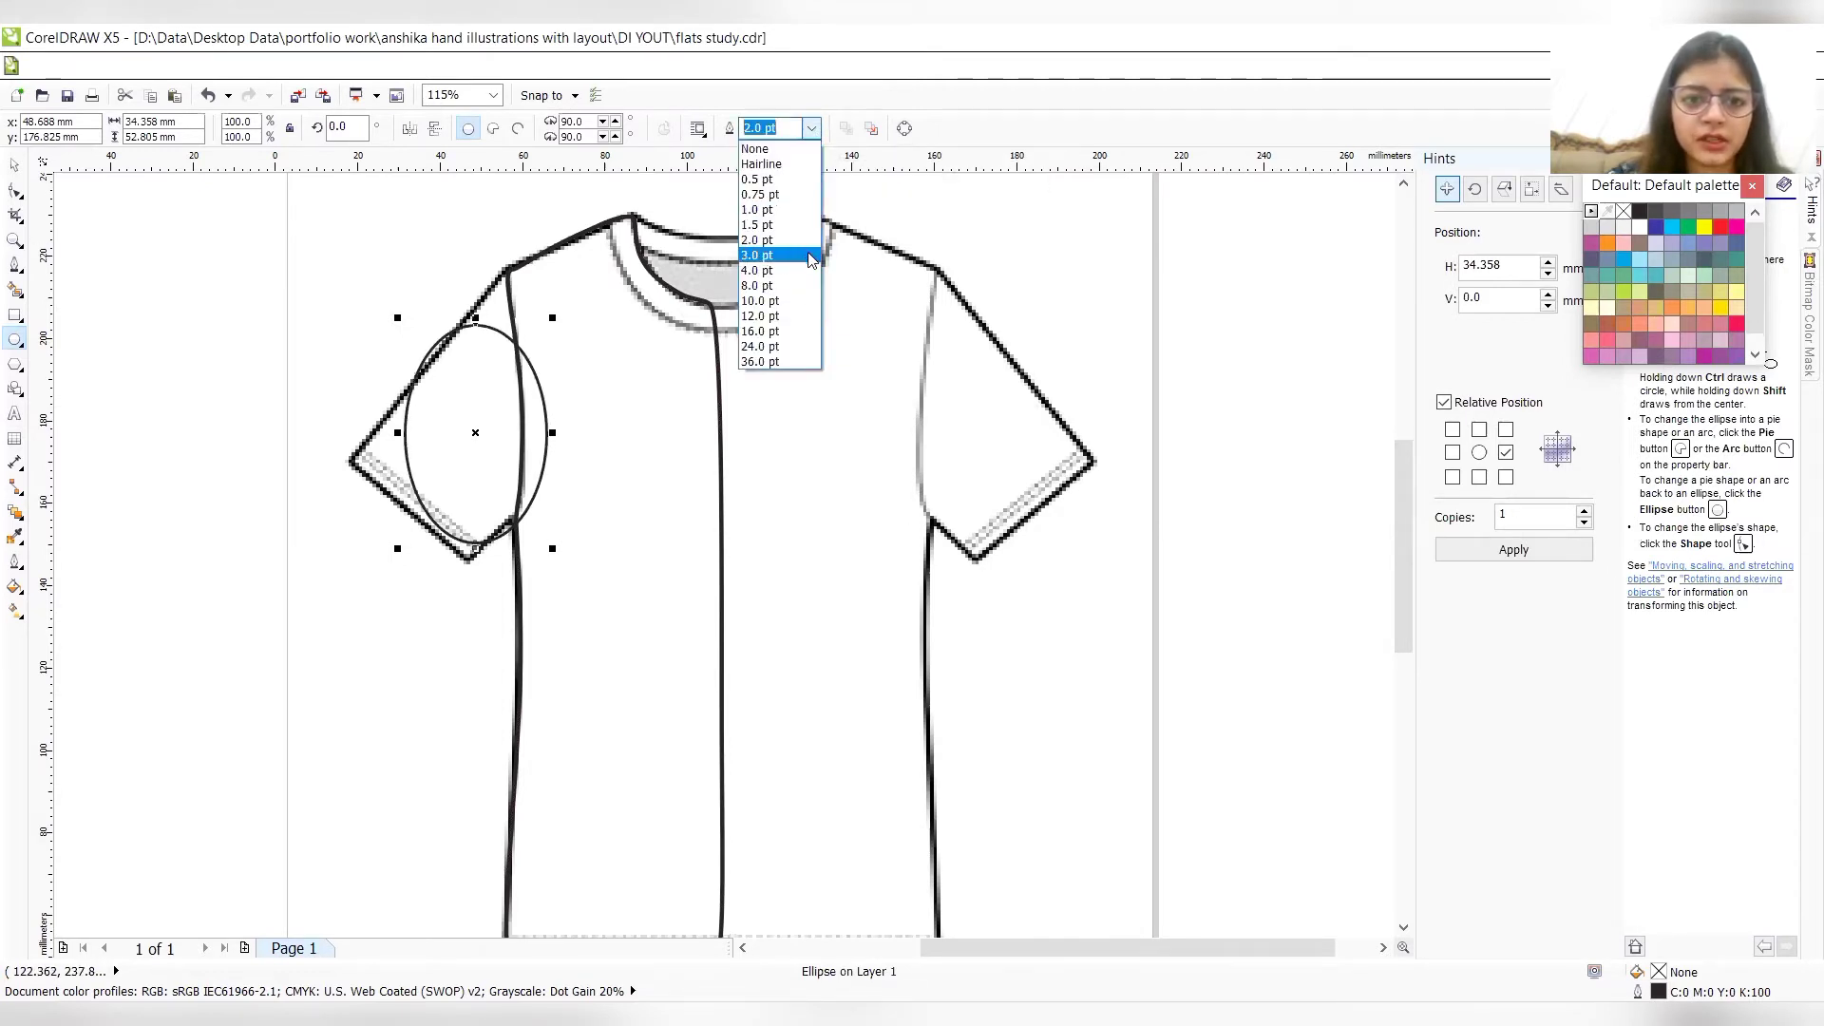
pyautogui.click(758, 255)
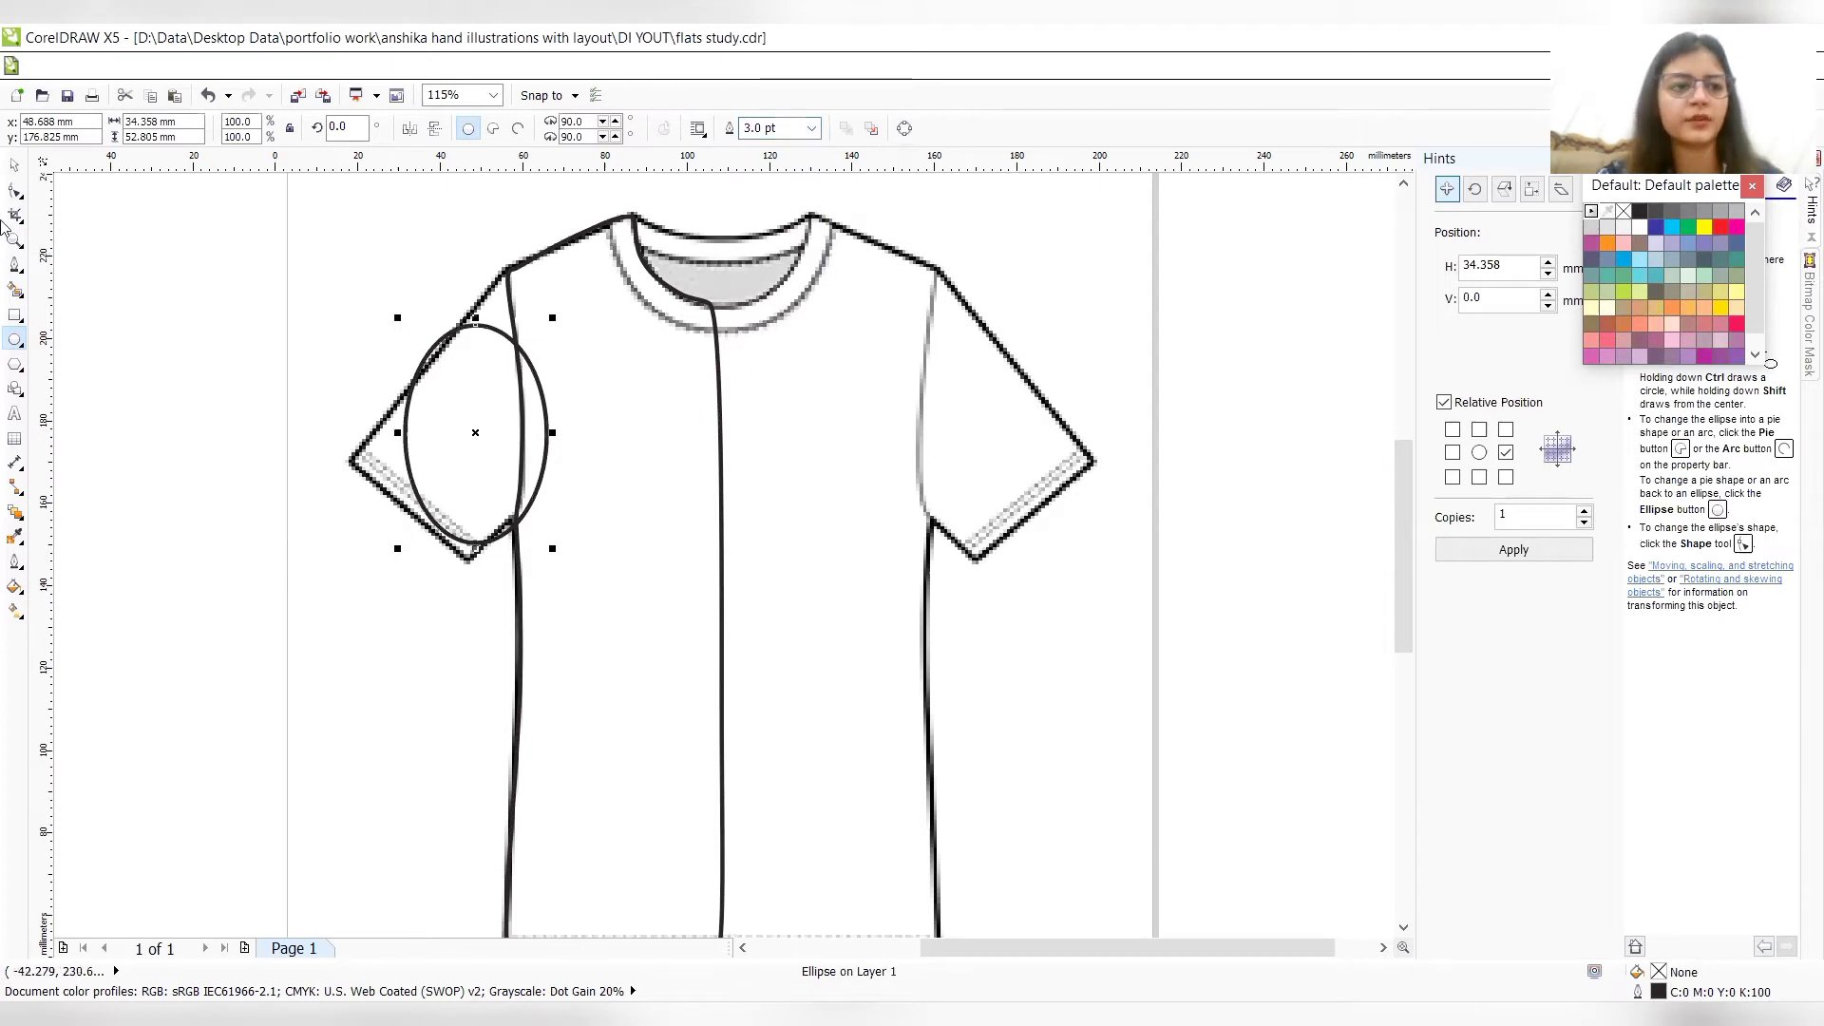
# - Convert the sleeve ellipse to curves and move its left node onto the outer corner of the sleeve hem
pyautogui.click(15, 191)
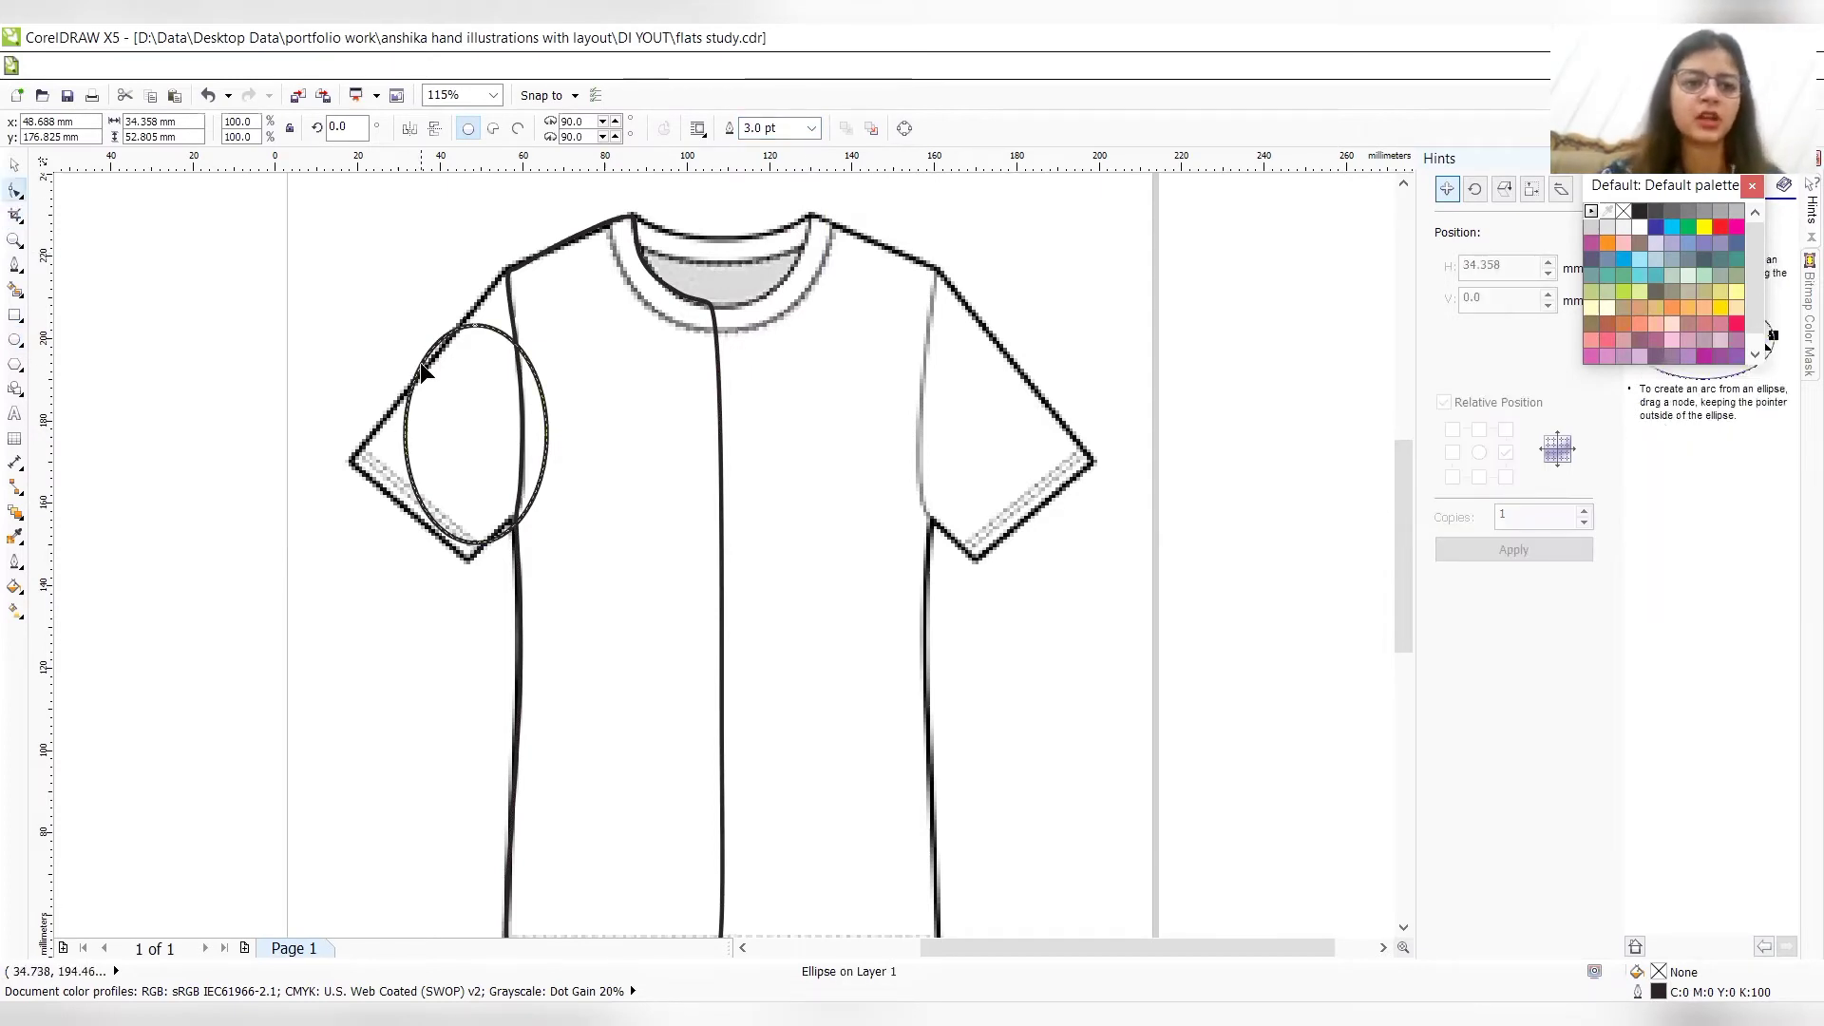
pyautogui.rightClick(423, 370)
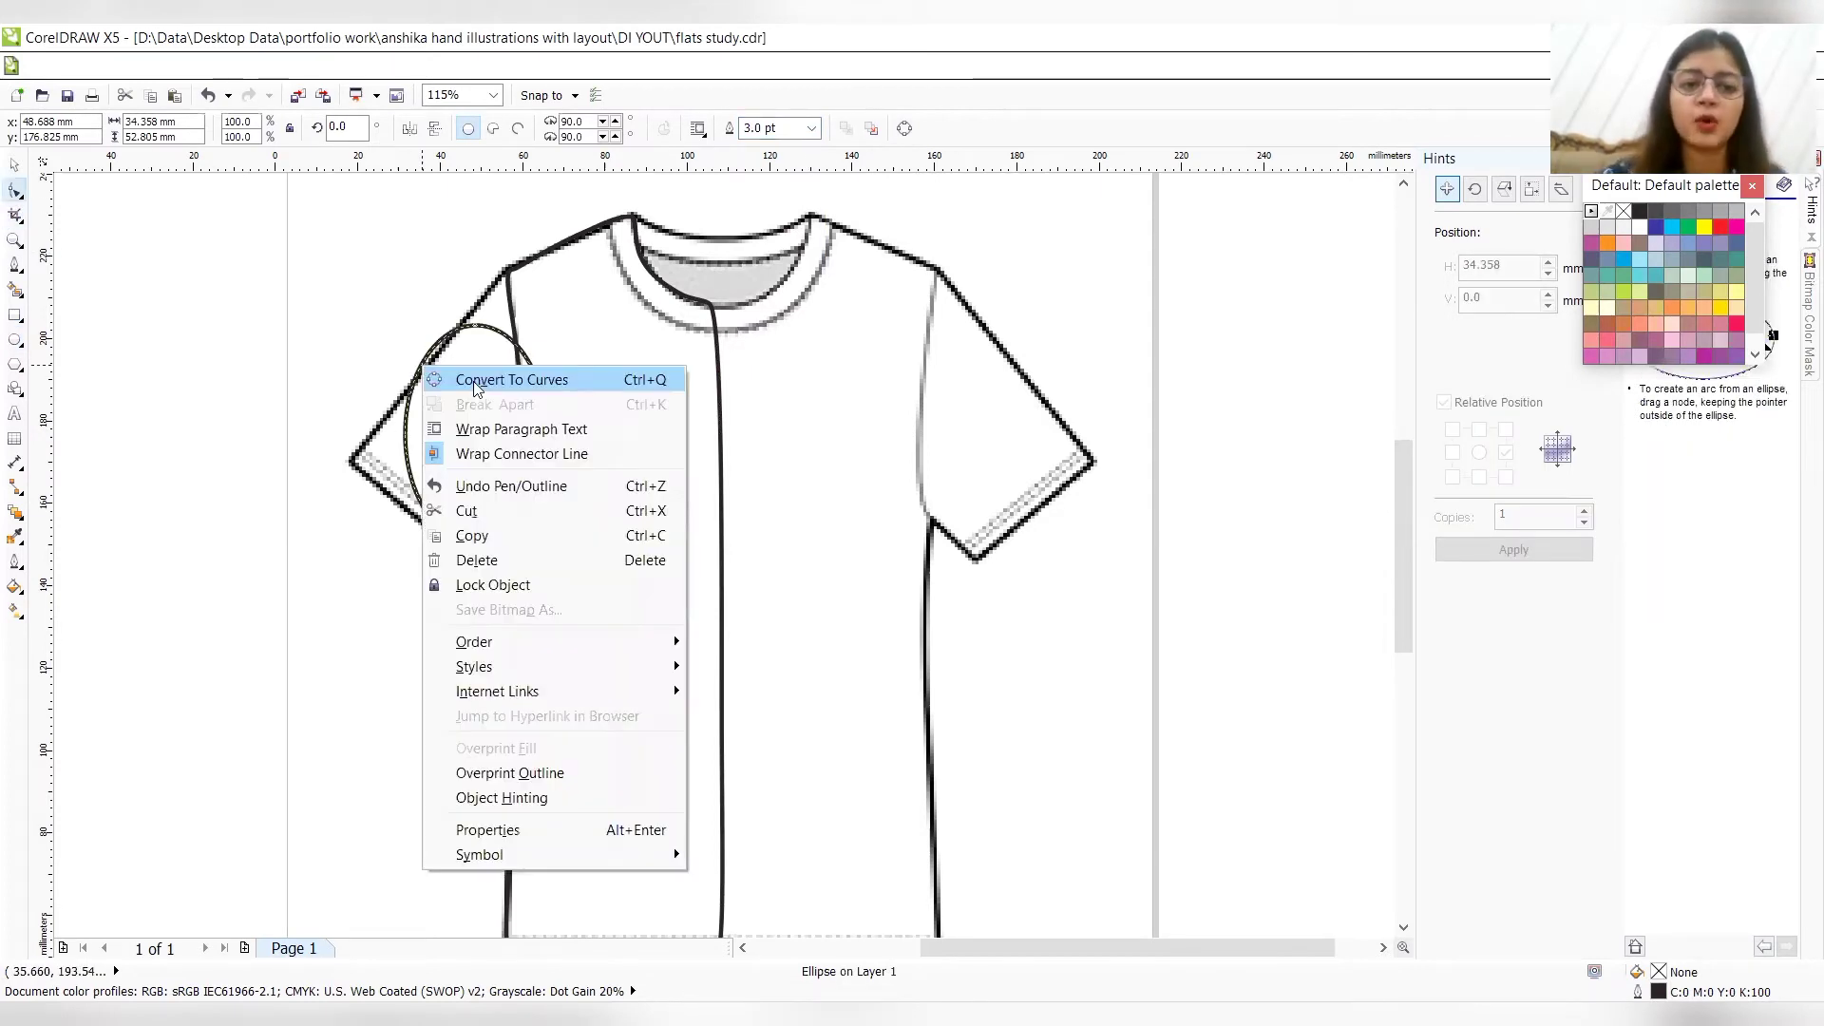
pyautogui.click(439, 377)
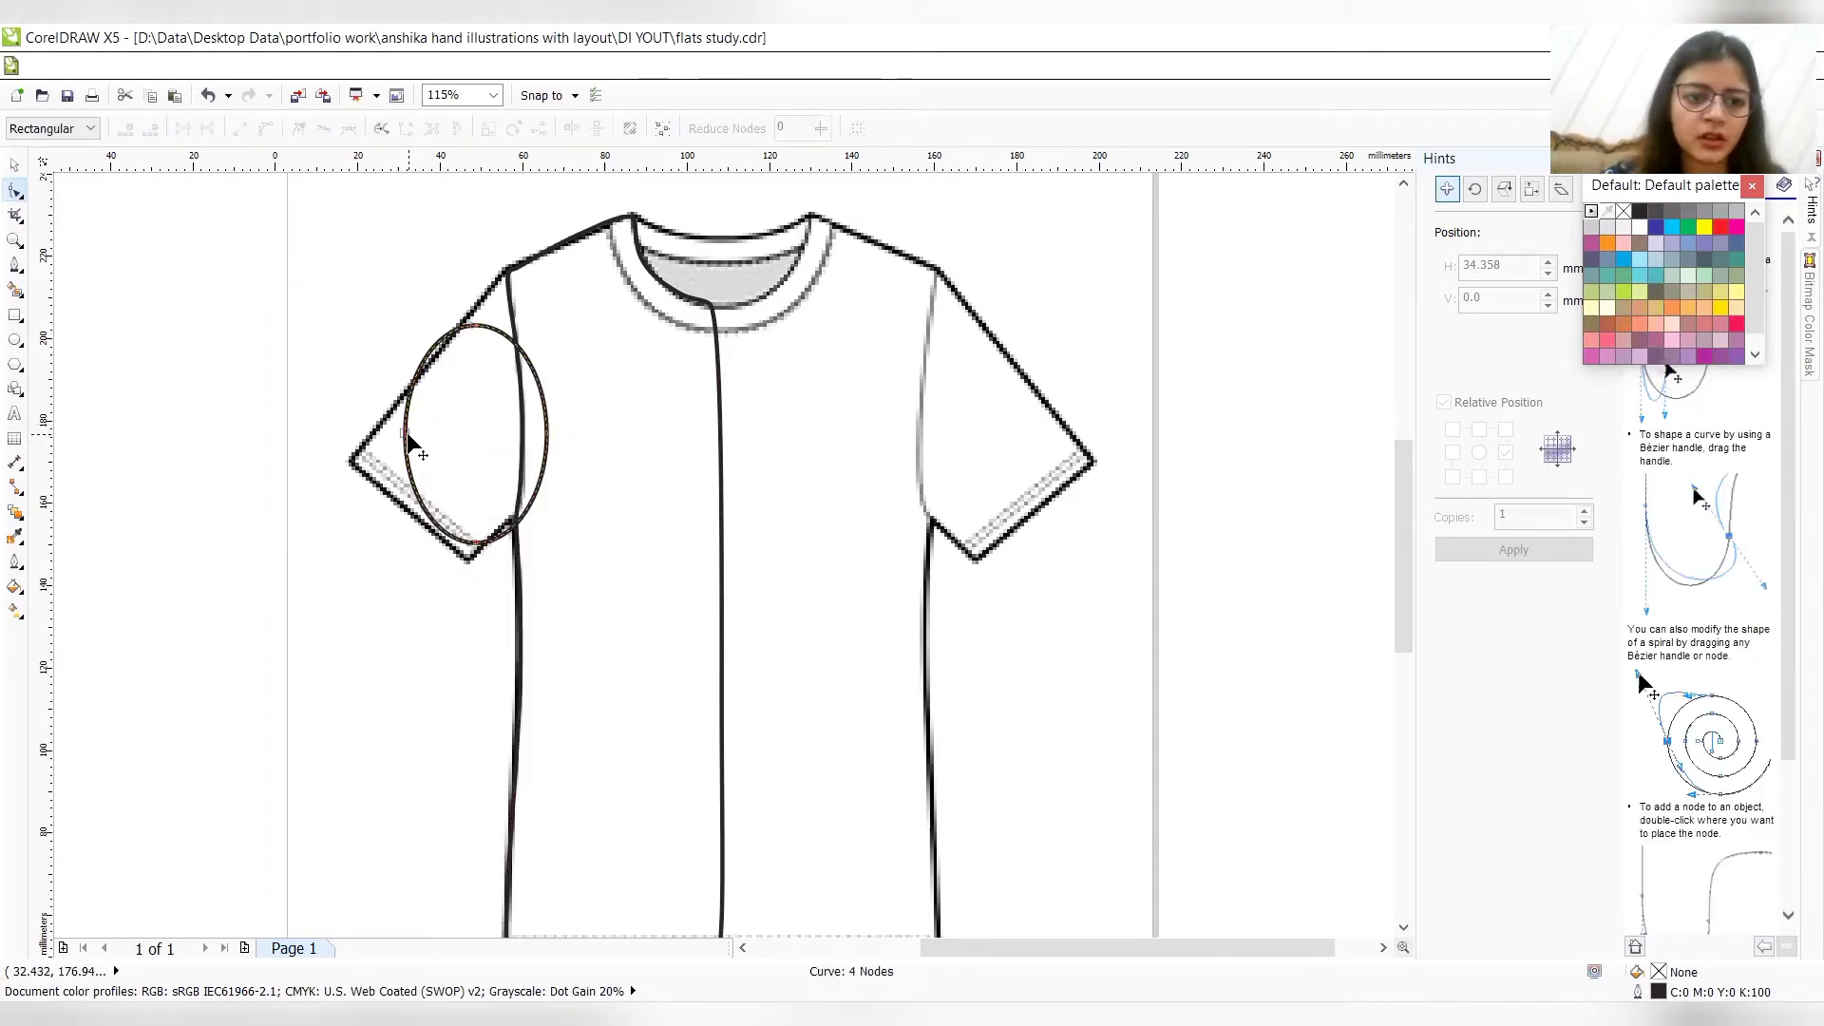
pyautogui.moveTo(404, 433); pyautogui.dragTo(353, 464)
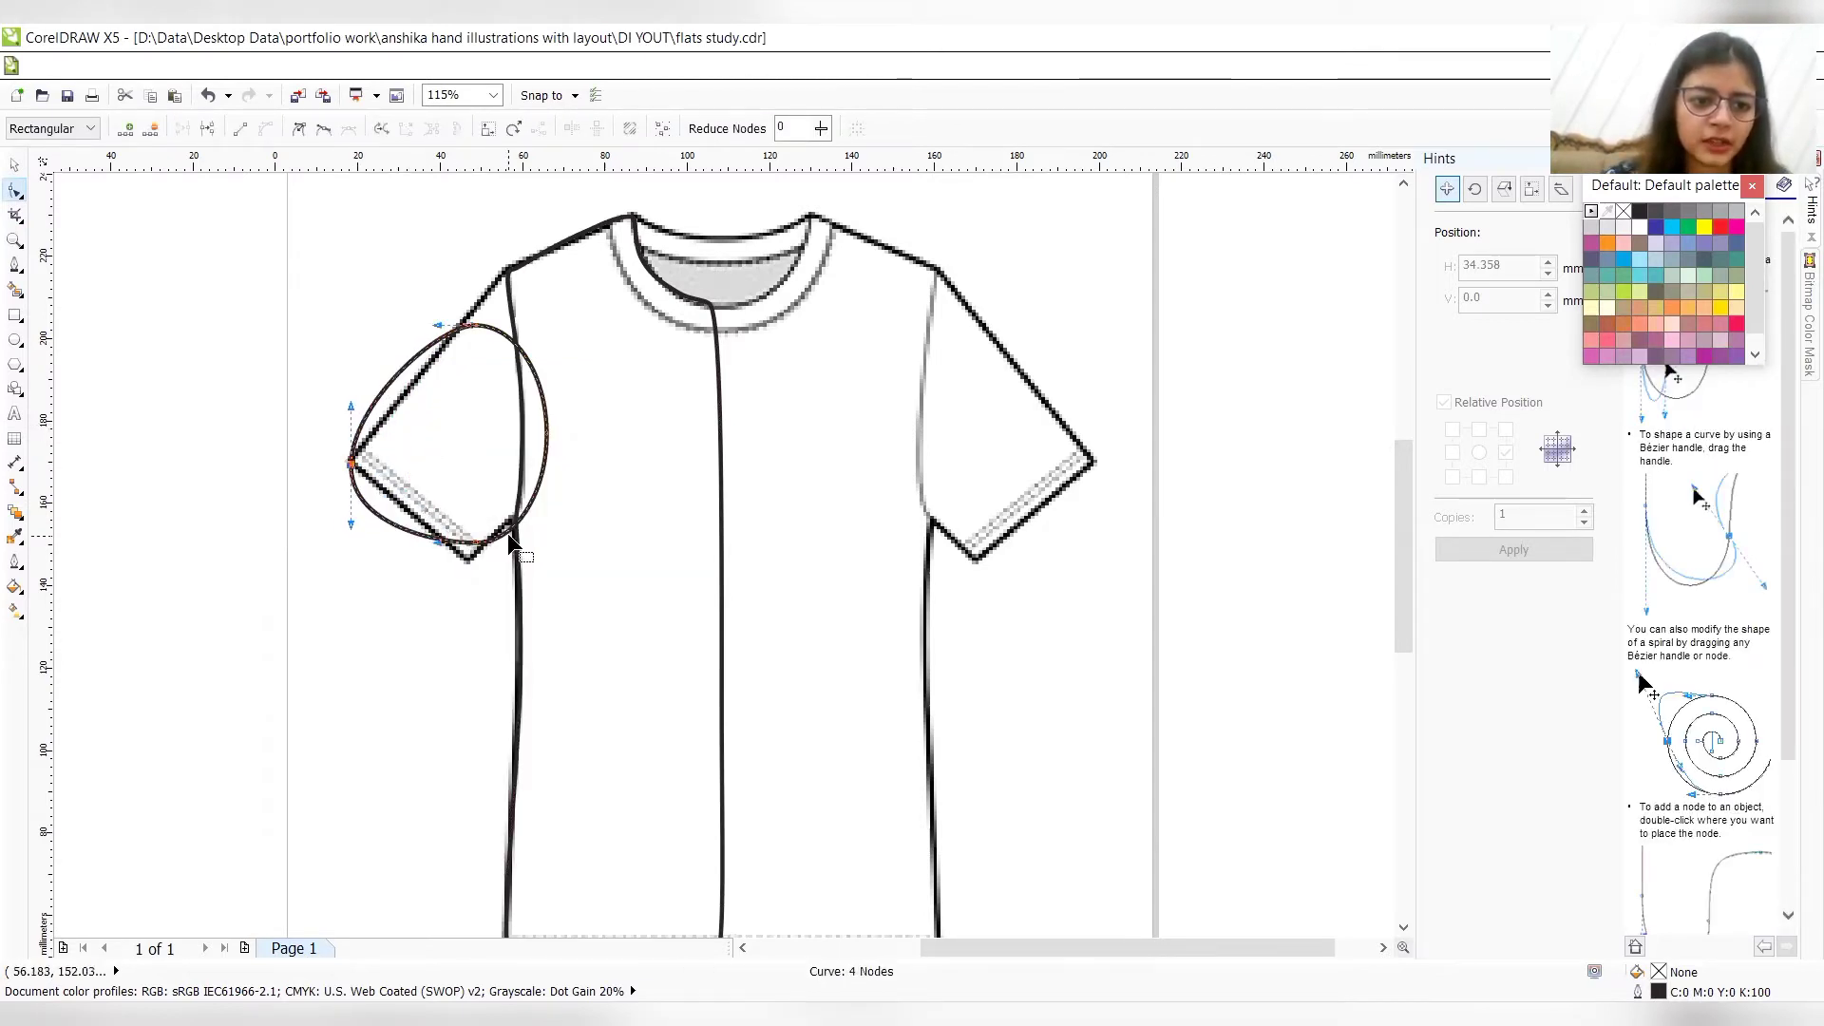
# - Add a node on the sleeve curve's lower left, move it to the inner corner of the sleeve hem, and delete the original bottom node
pyautogui.click(406, 536)
pyautogui.doubleClick(405, 530)
pyautogui.moveTo(405, 530); pyautogui.dragTo(470, 558)
pyautogui.press('Delete')
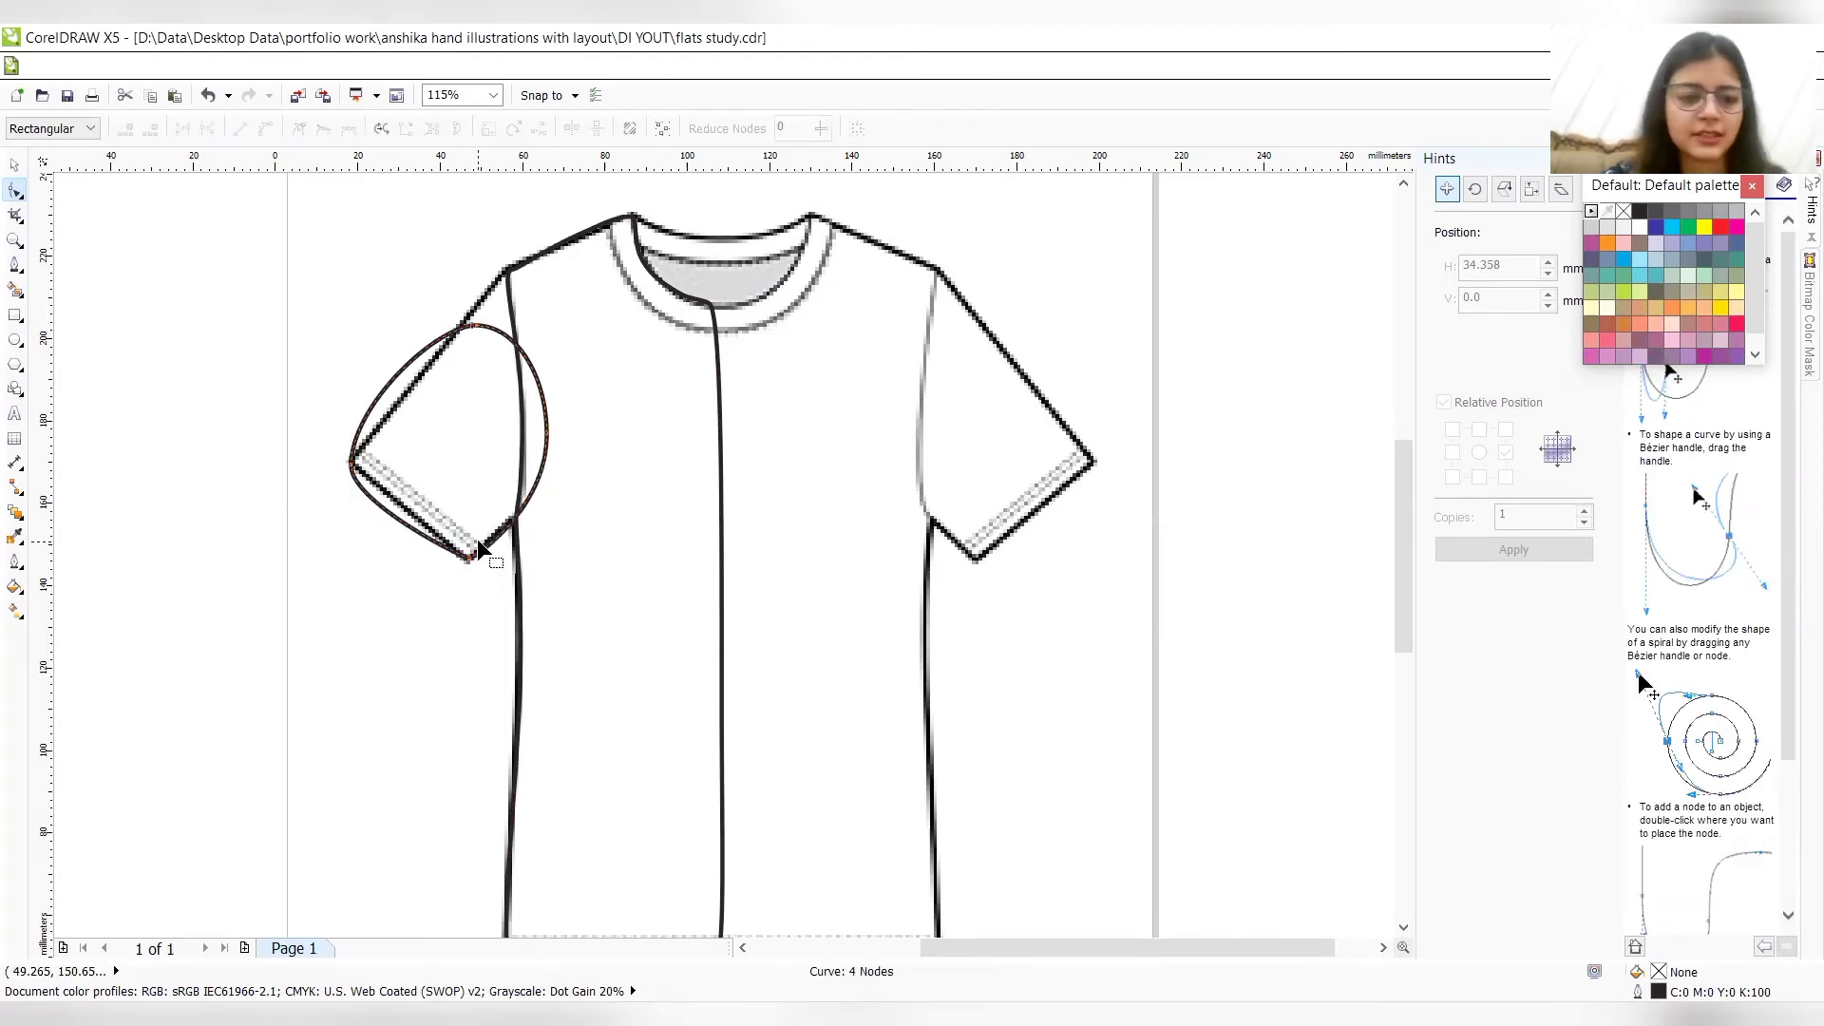
# - Add a node on the bulging sleeve hem segment, nudge it right onto the reference hem line, and delete it to leave a straight edge
pyautogui.click(371, 500)
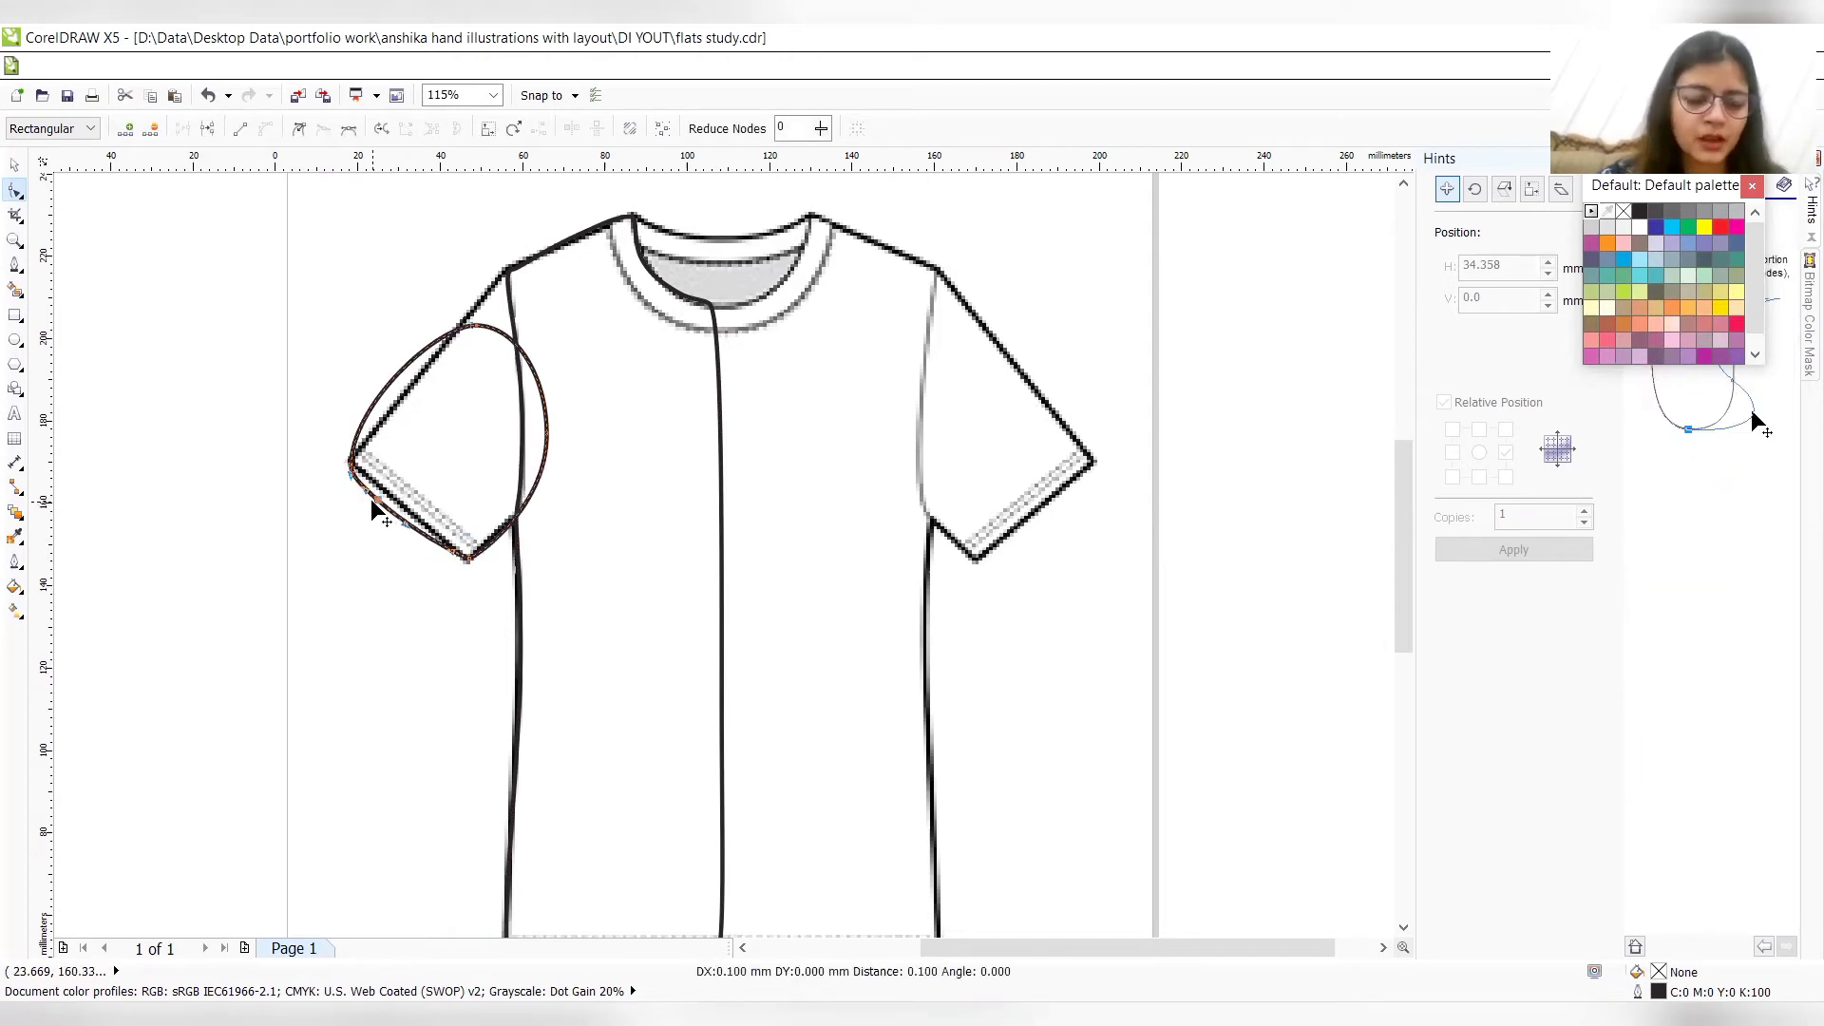
pyautogui.press('Right')
pyautogui.press('Right')
pyautogui.press('Right')
pyautogui.press('Right')
pyautogui.press('Right')
pyautogui.press('Right')
pyautogui.press('Right')
pyautogui.press('Right')
pyautogui.press('Right')
pyautogui.press('Right')
pyautogui.press('Right')
pyautogui.press('Right')
pyautogui.press('Right')
pyautogui.press('Right')
pyautogui.press('Right')
pyautogui.press('Right')
pyautogui.press('Right')
pyautogui.press('Right')
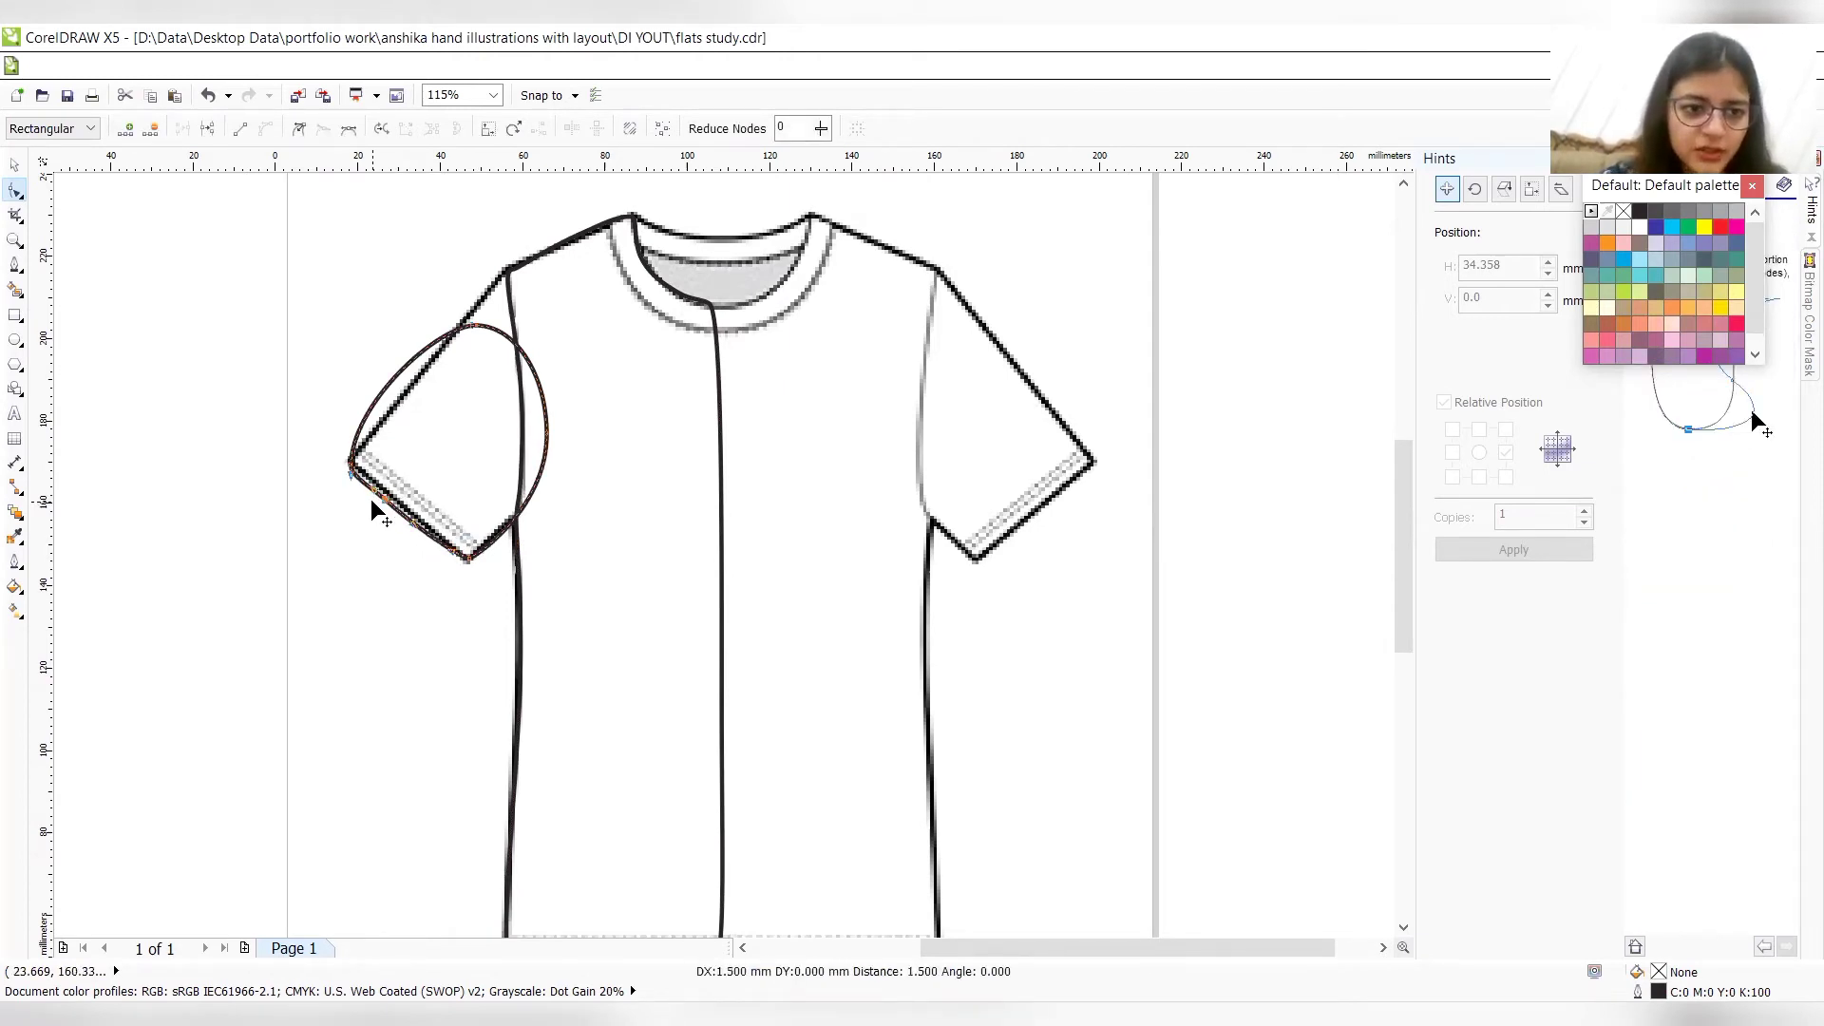
pyautogui.press('KP_Add')
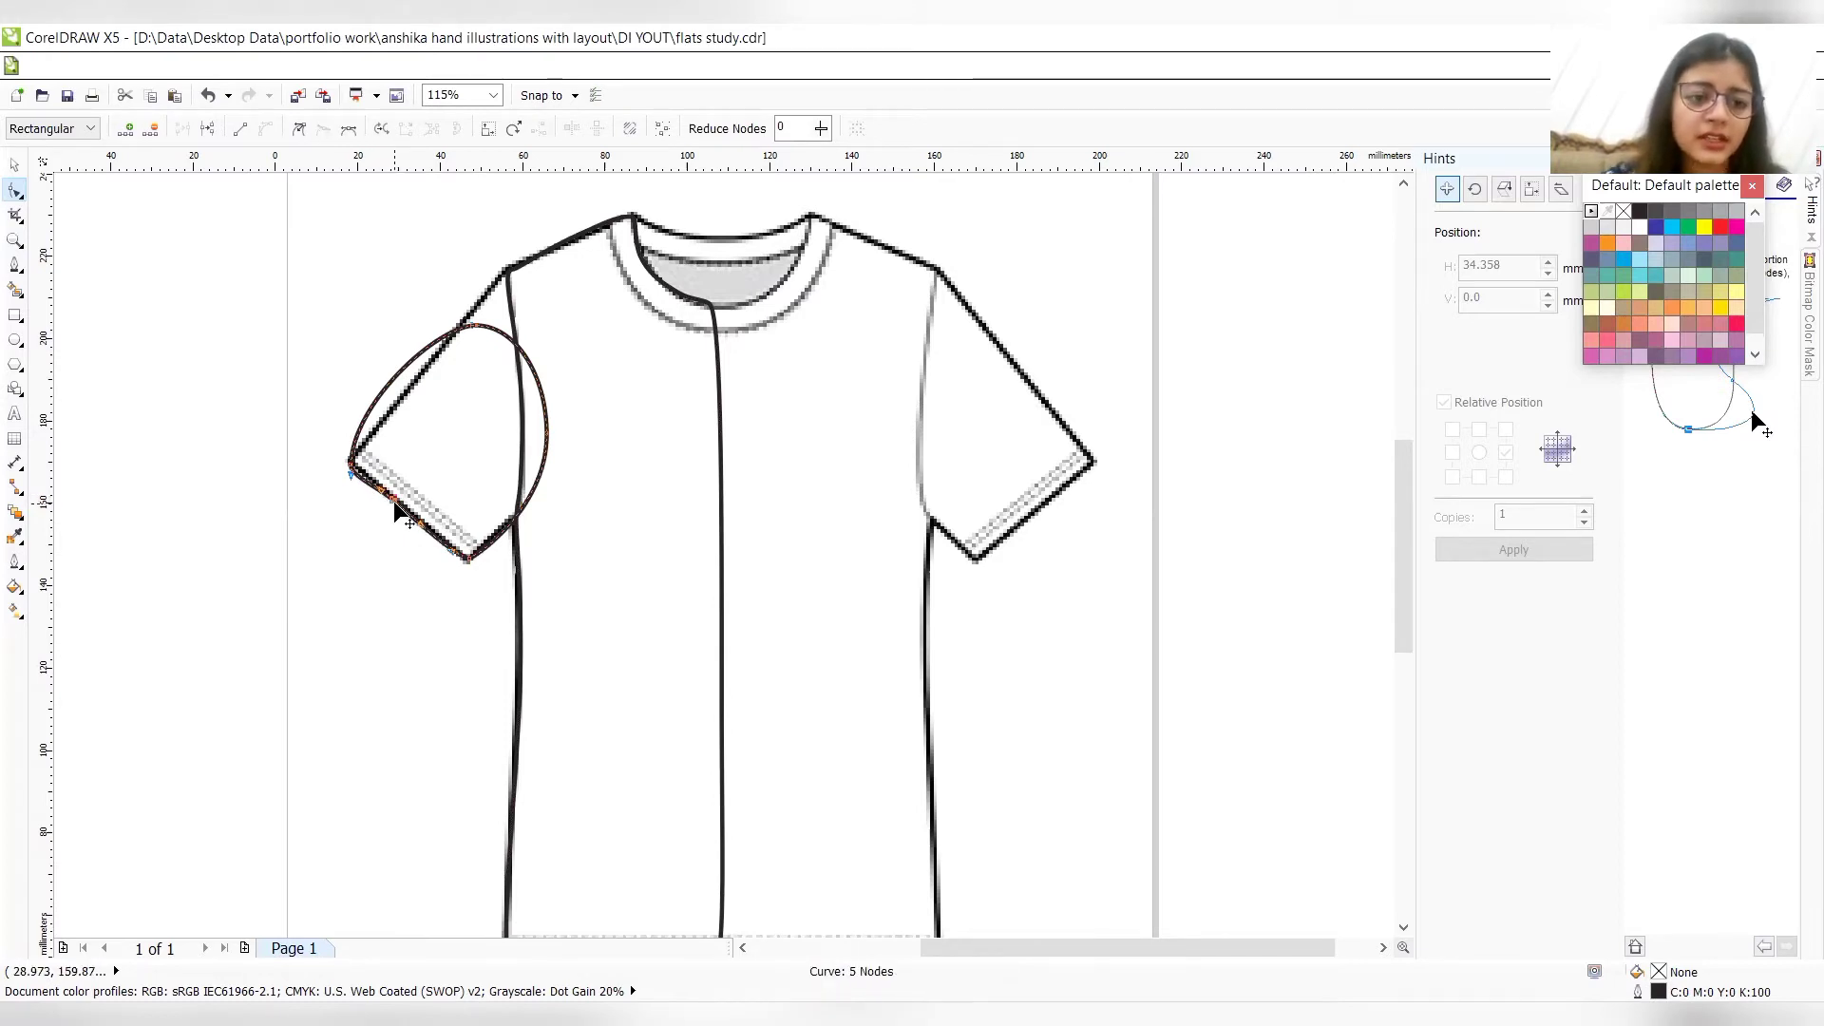
pyautogui.press('KP_Subtract')
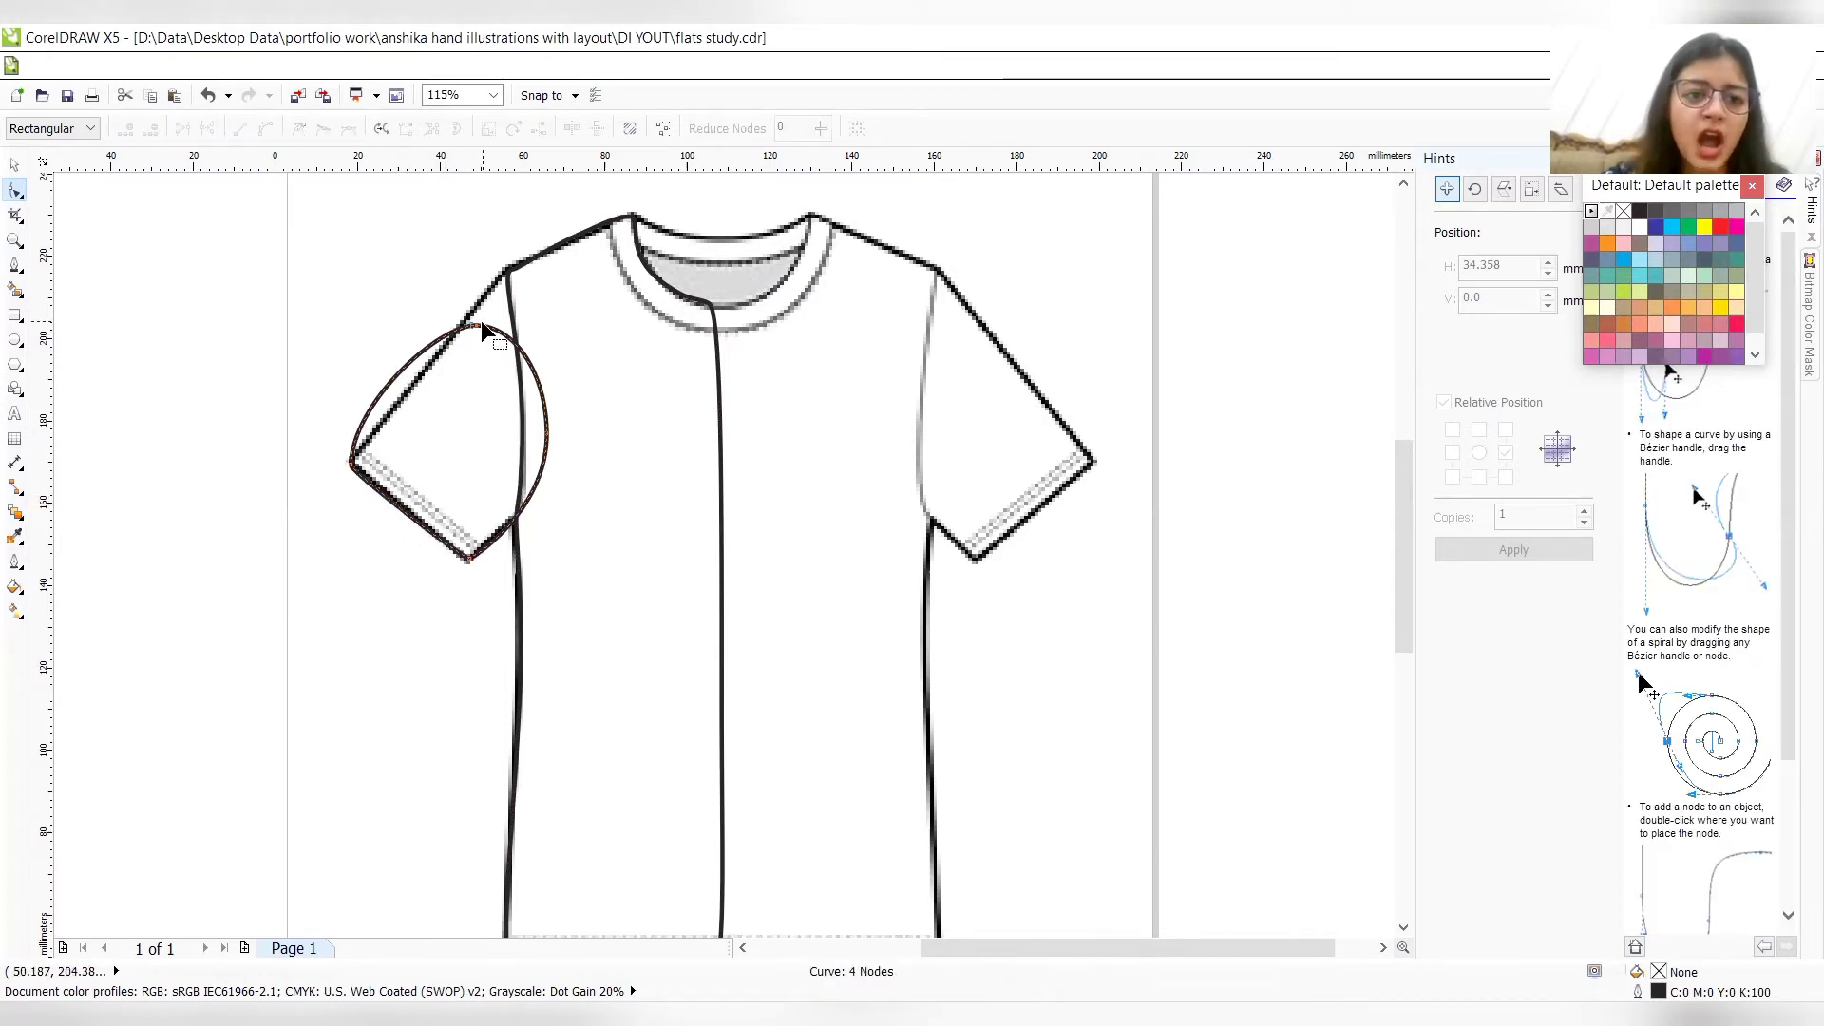
# - Move the sleeve curve's top node onto the left shoulder point where the armhole begins
pyautogui.moveTo(480, 333); pyautogui.dragTo(510, 268)
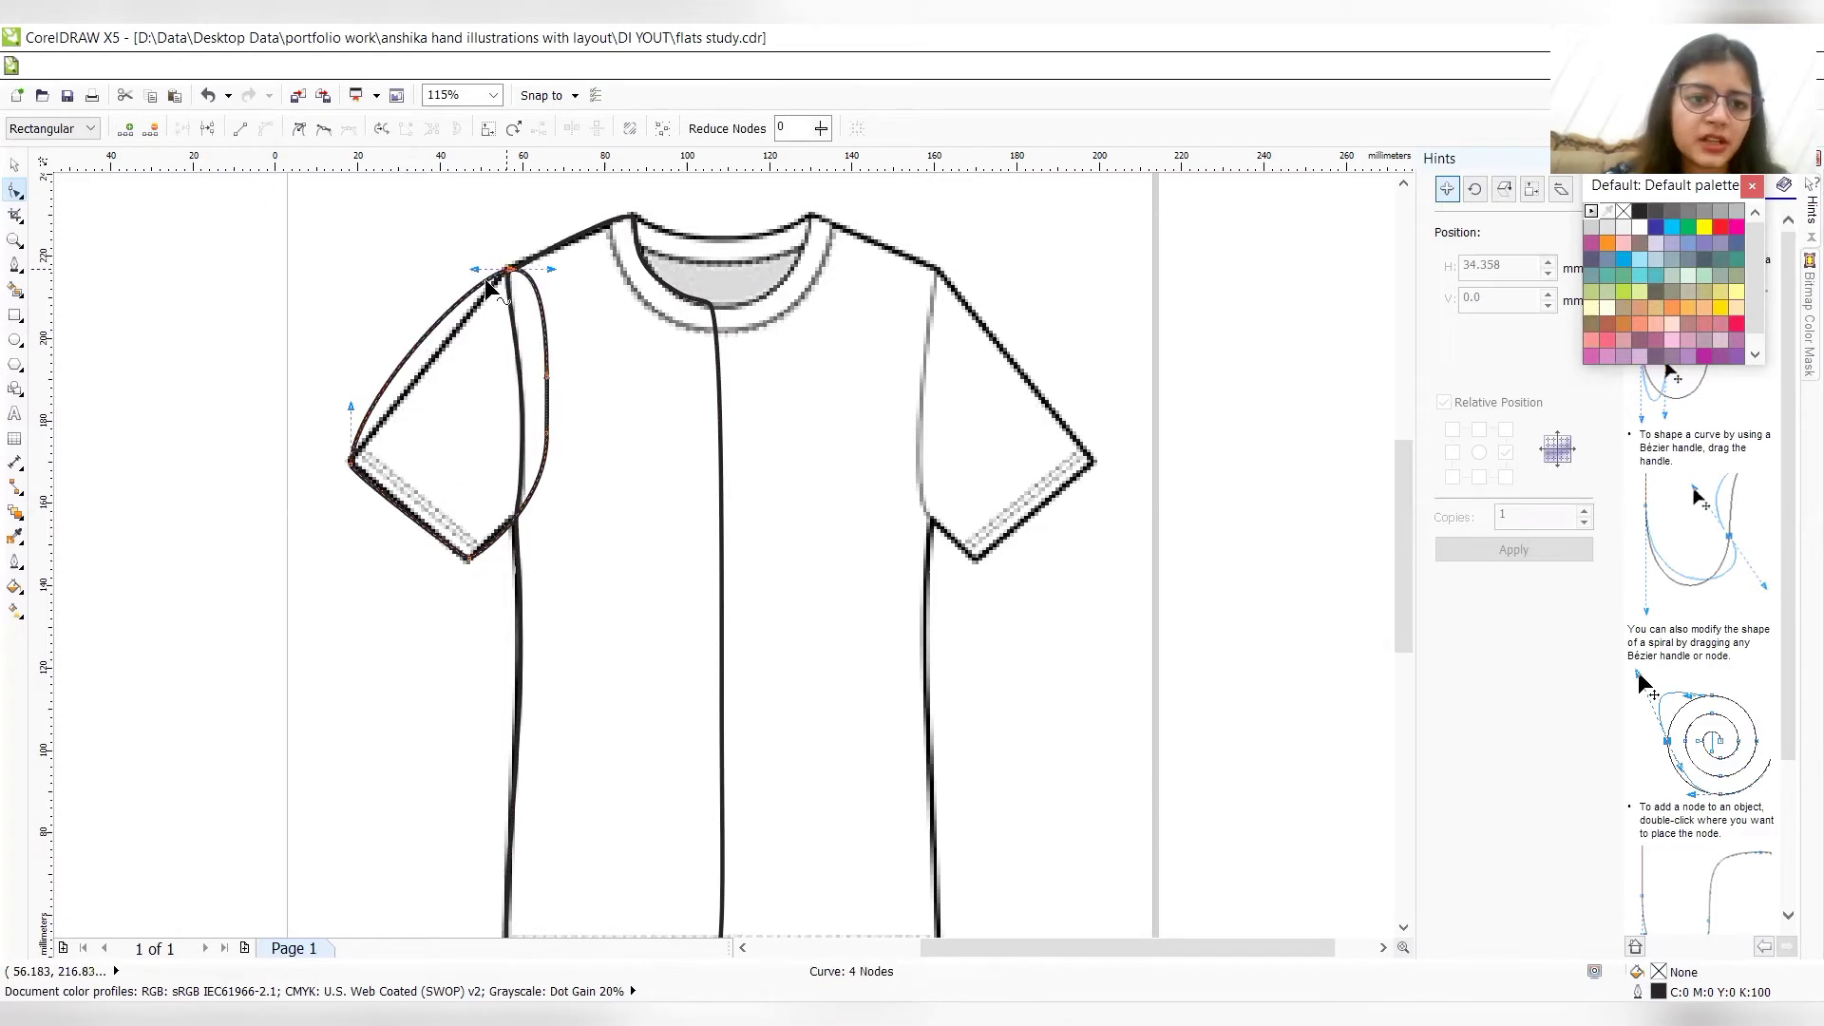
# - Straighten the sleeve curve's outer edge between the left shoulder point and the outer hem corner to match the reference
pyautogui.moveTo(409, 365); pyautogui.dragTo(420, 385)
pyautogui.doubleClick(421, 385)
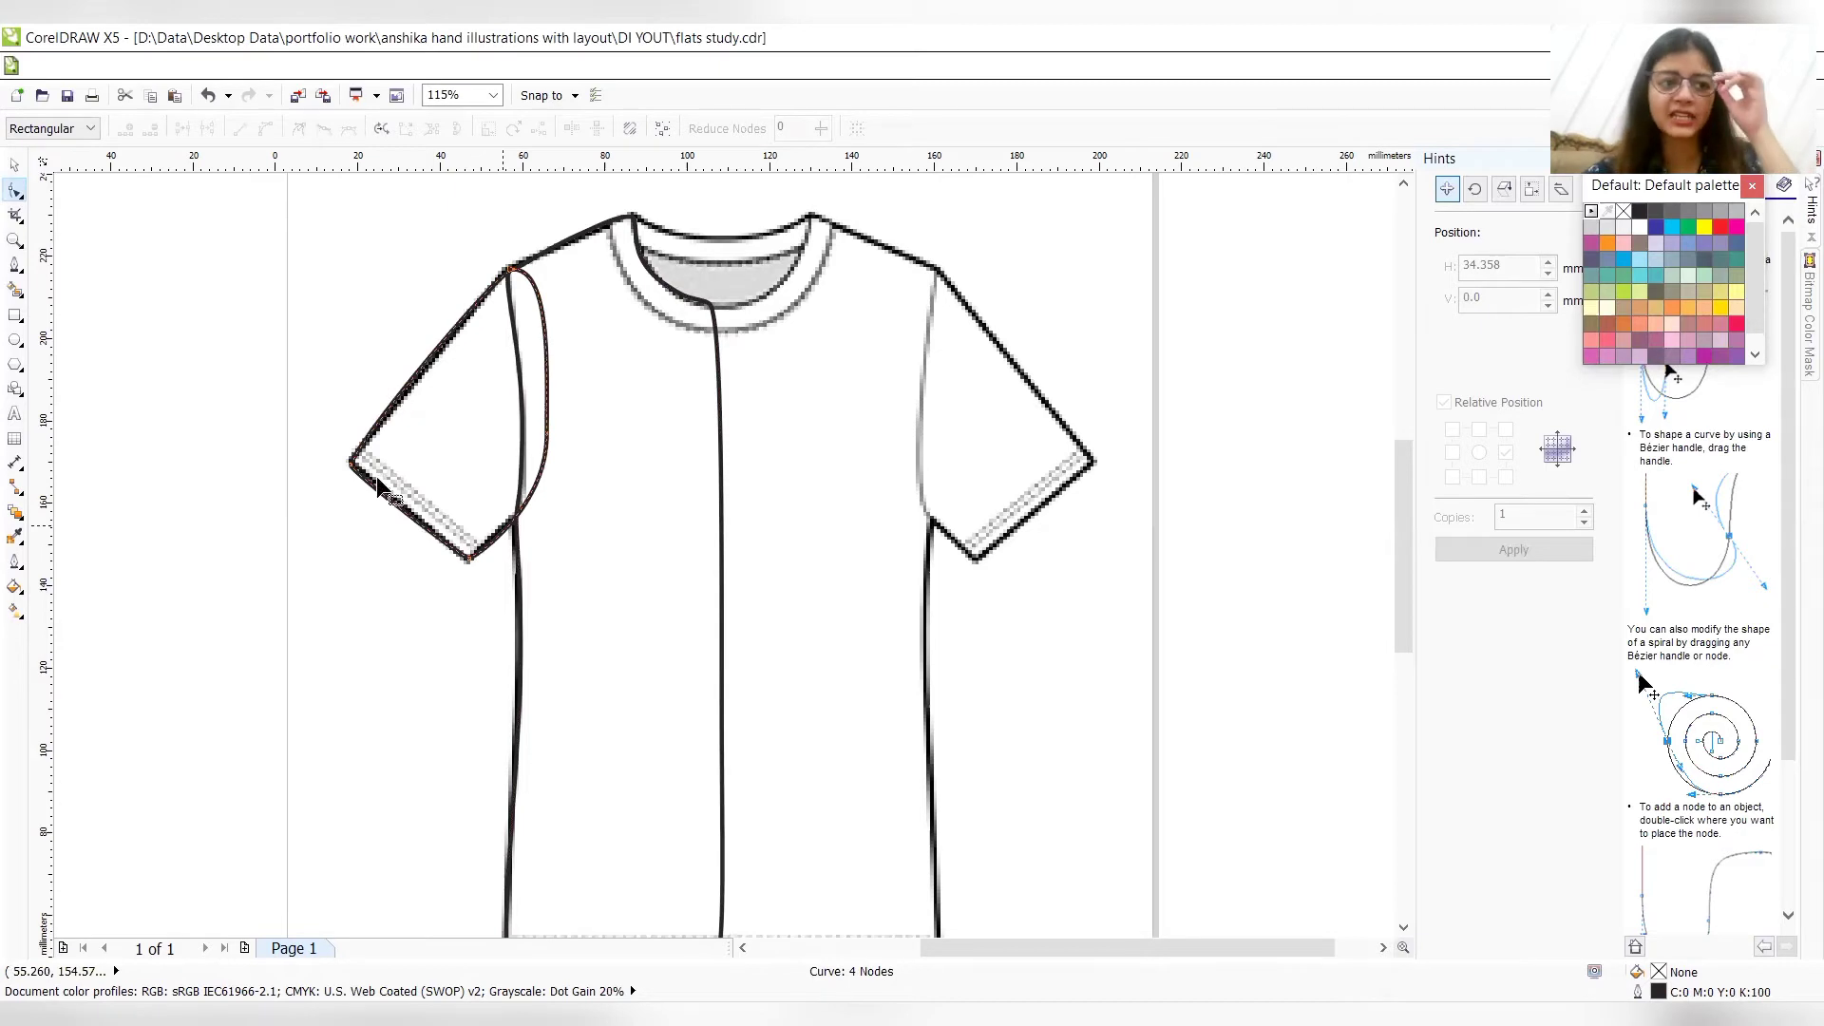
pyautogui.click(16, 241)
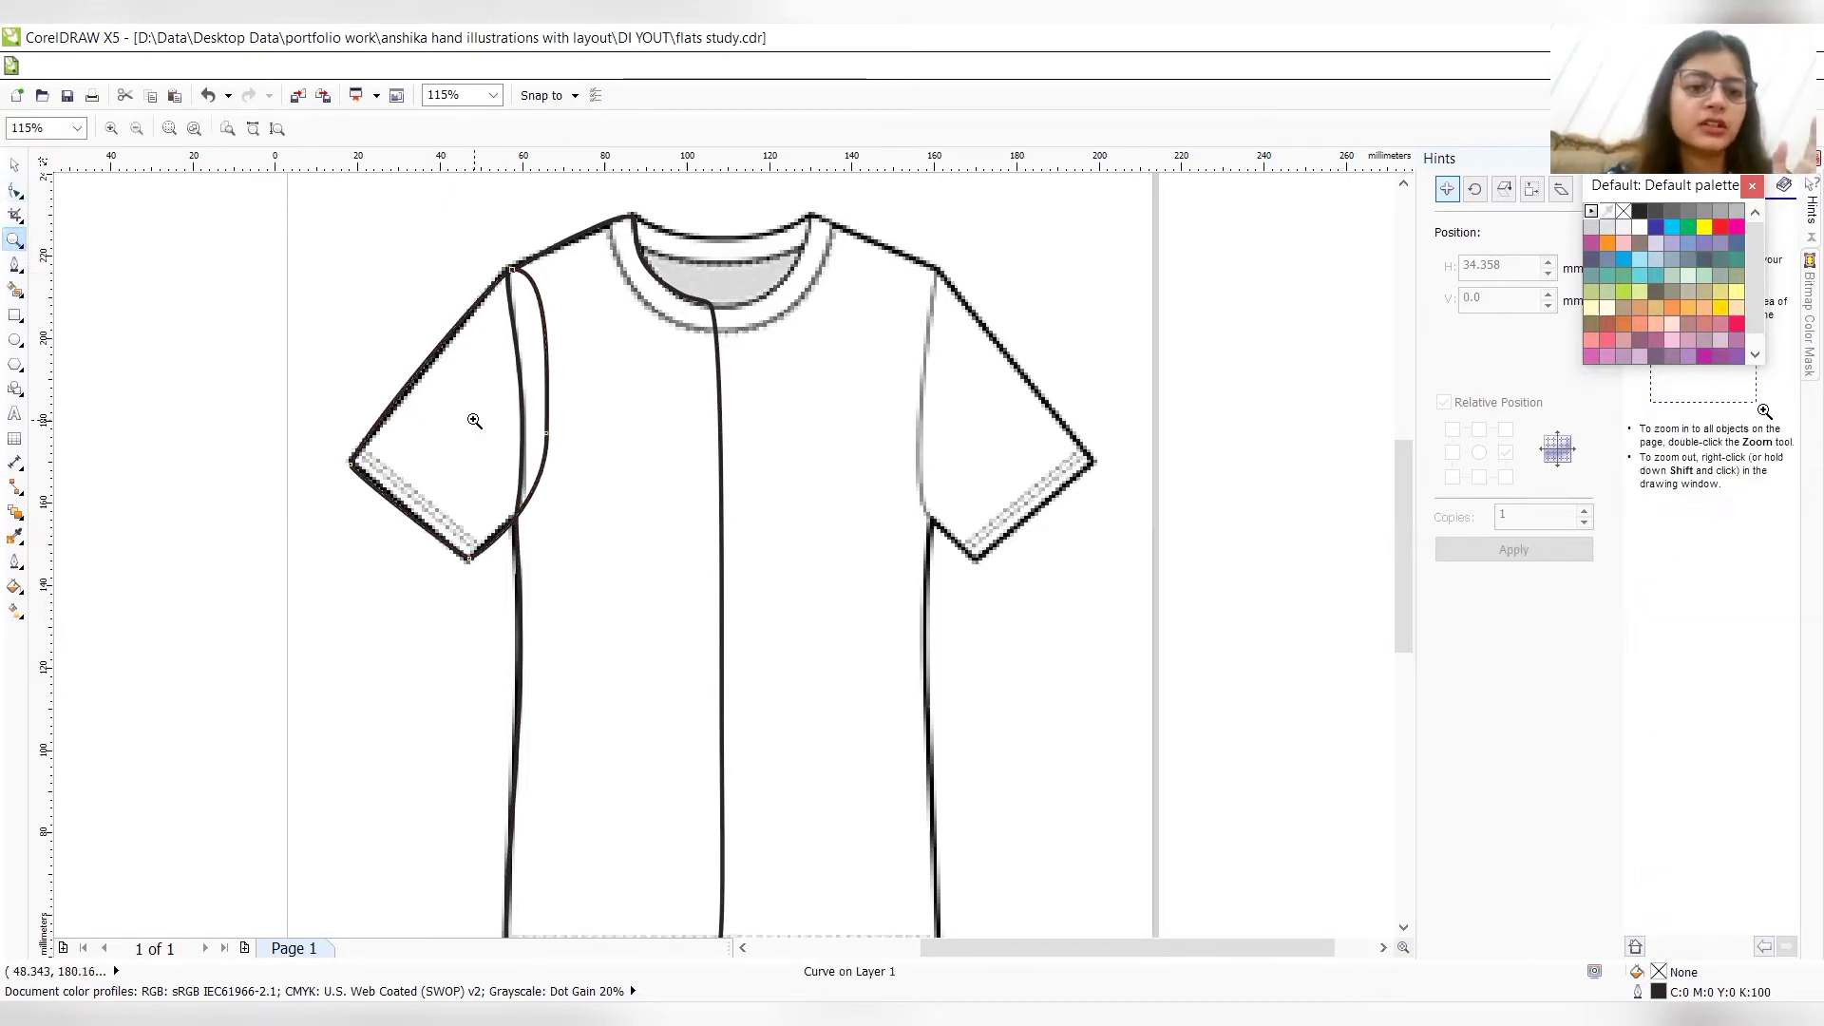
pyautogui.rightClick(474, 421)
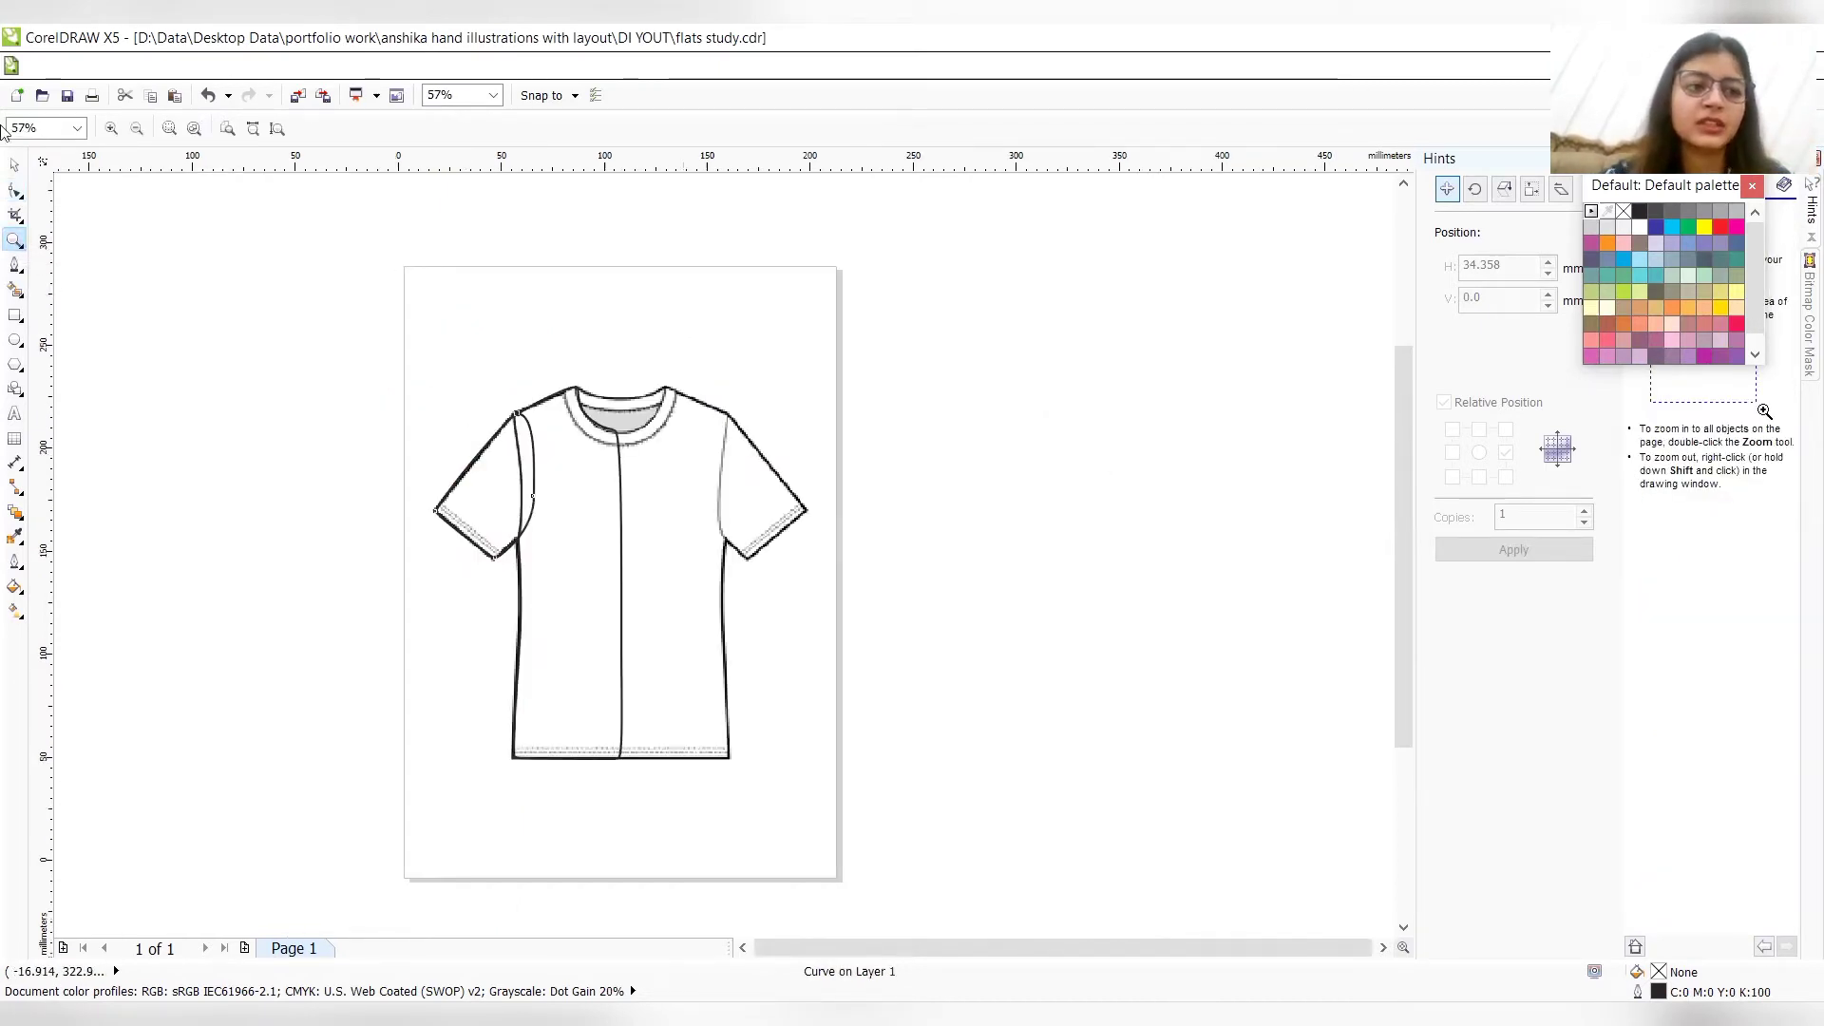
# - Draw two overlapping ellipses in the empty area left of the page, the upper one about 78 × 57 mm
pyautogui.click(14, 164)
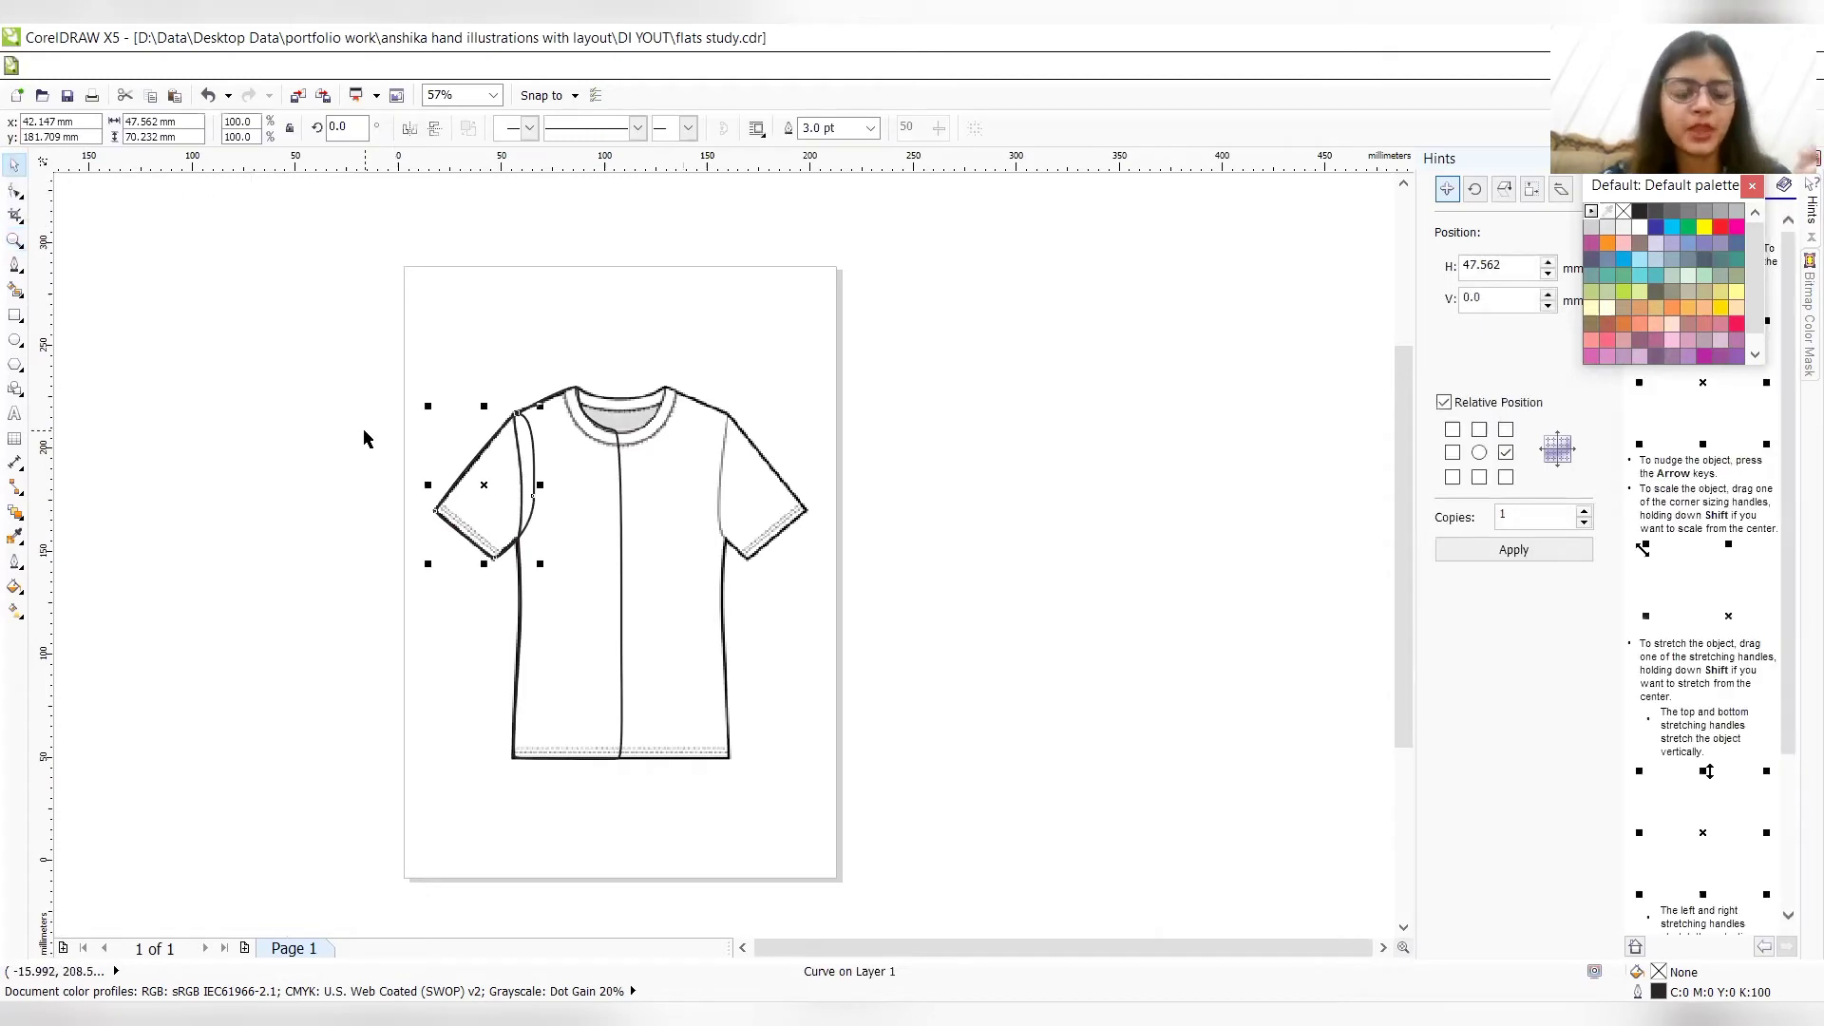
pyautogui.click(15, 340)
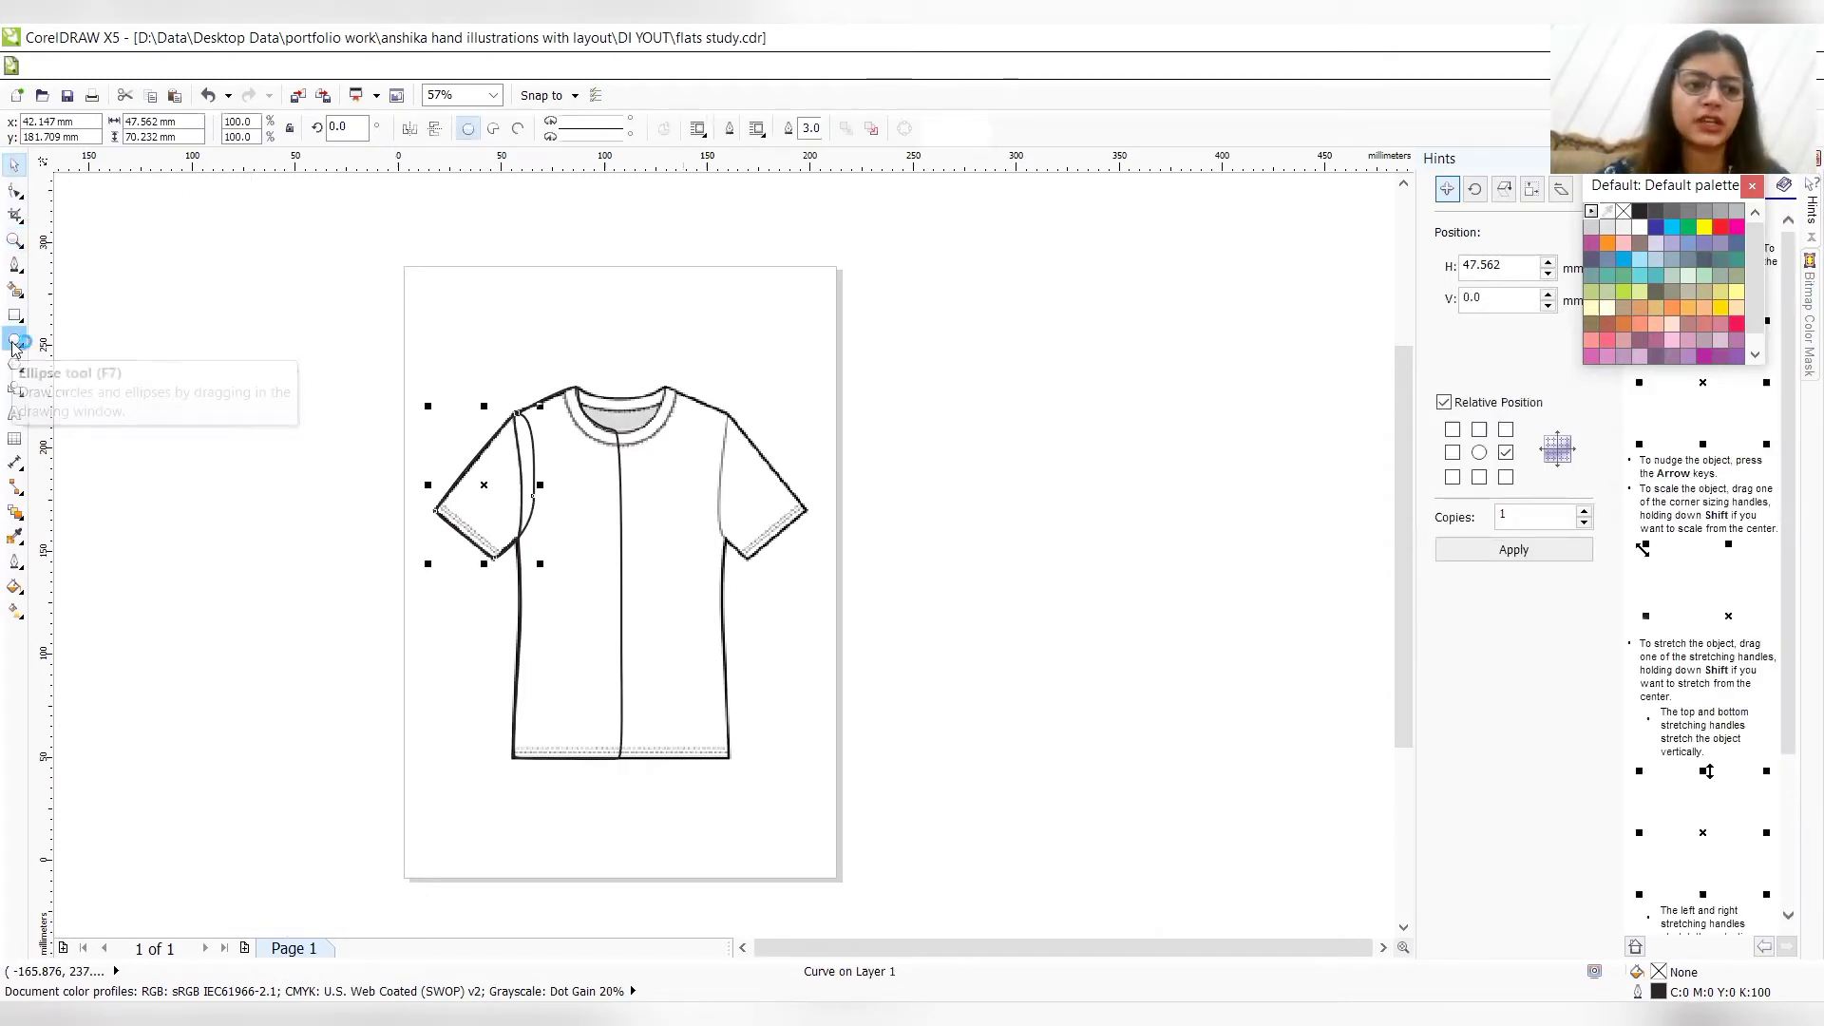
pyautogui.moveTo(123, 345); pyautogui.dragTo(294, 467)
pyautogui.moveTo(188, 296); pyautogui.dragTo(350, 415)
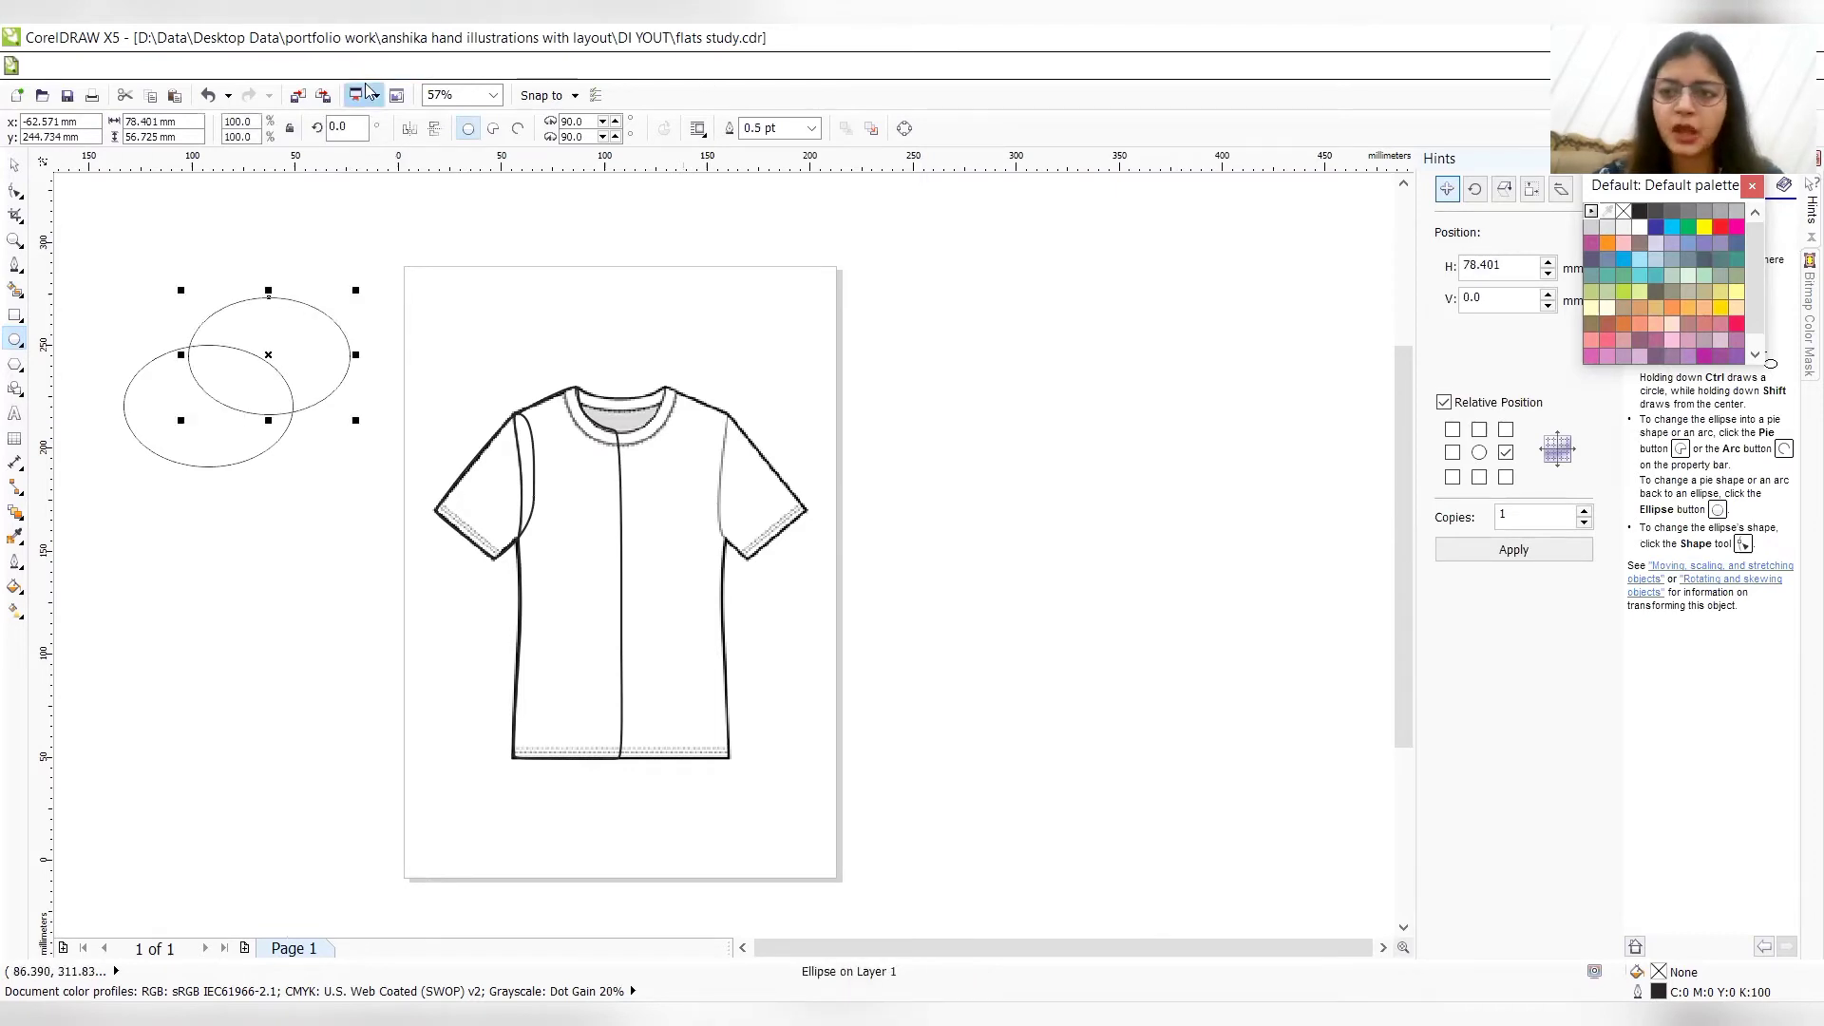
pyautogui.click(15, 165)
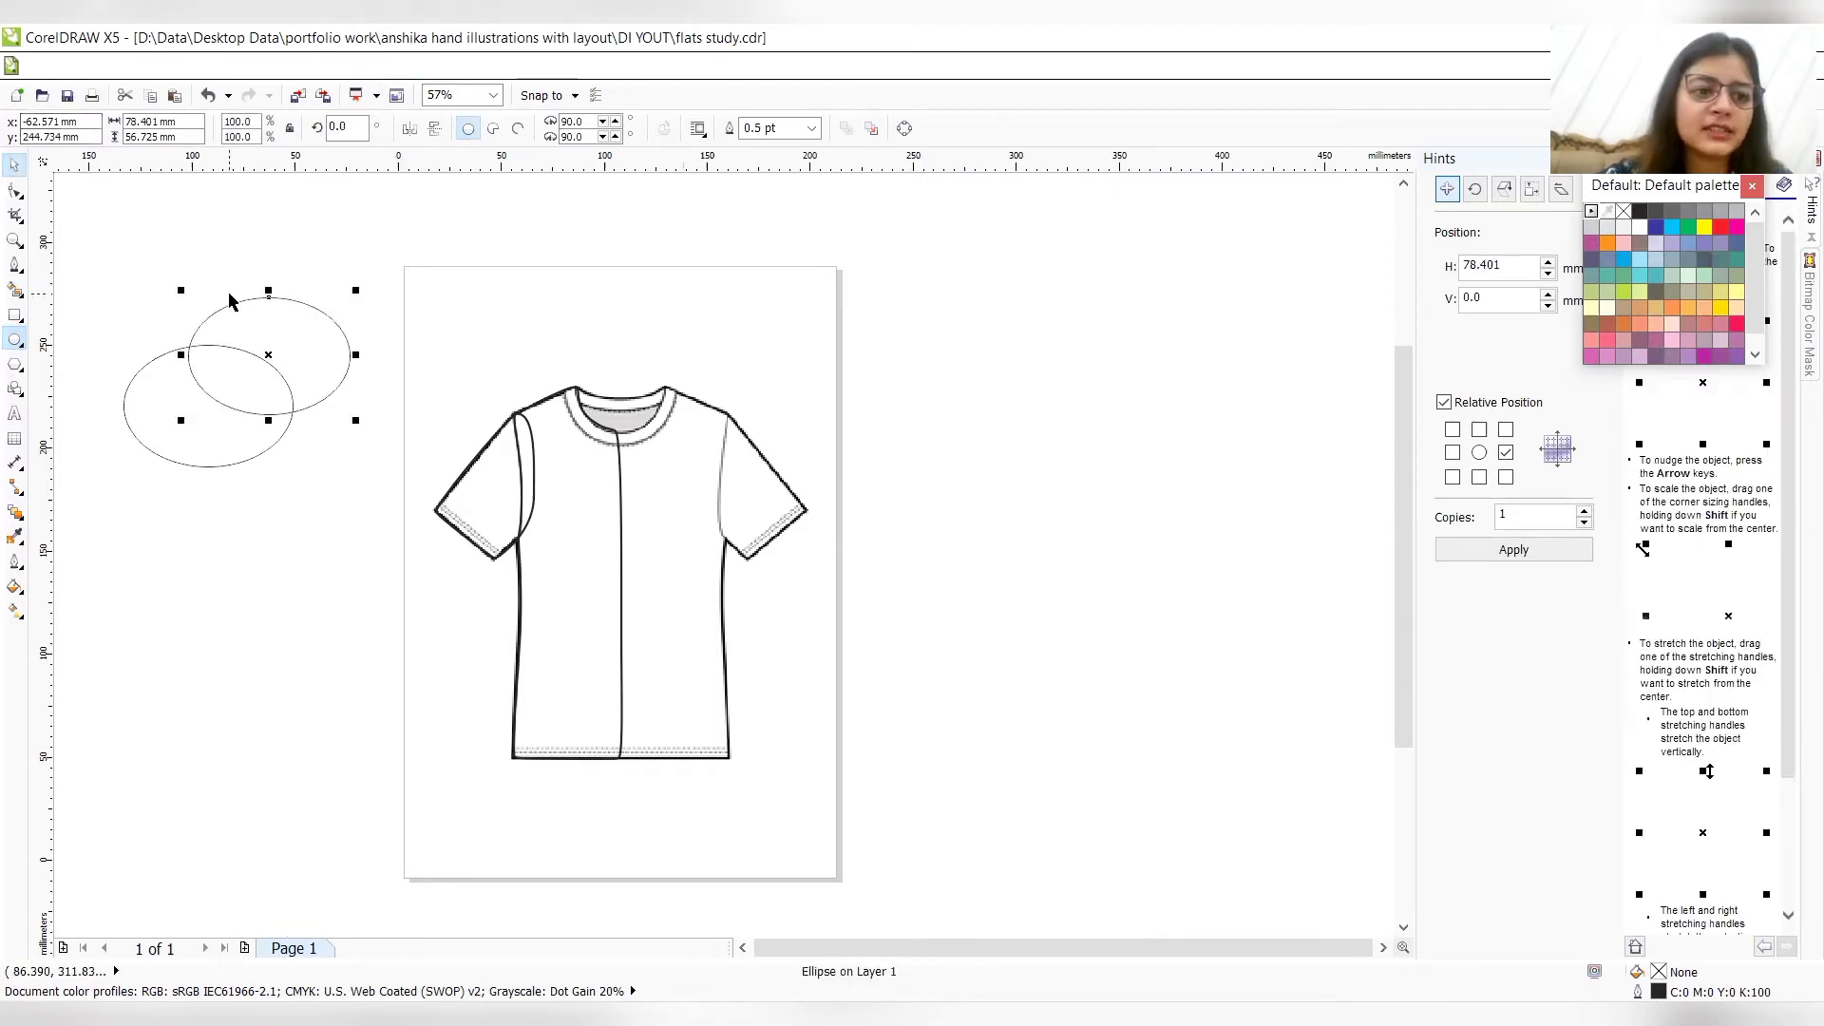
pyautogui.rightClick(263, 355)
pyautogui.moveTo(487, 629)
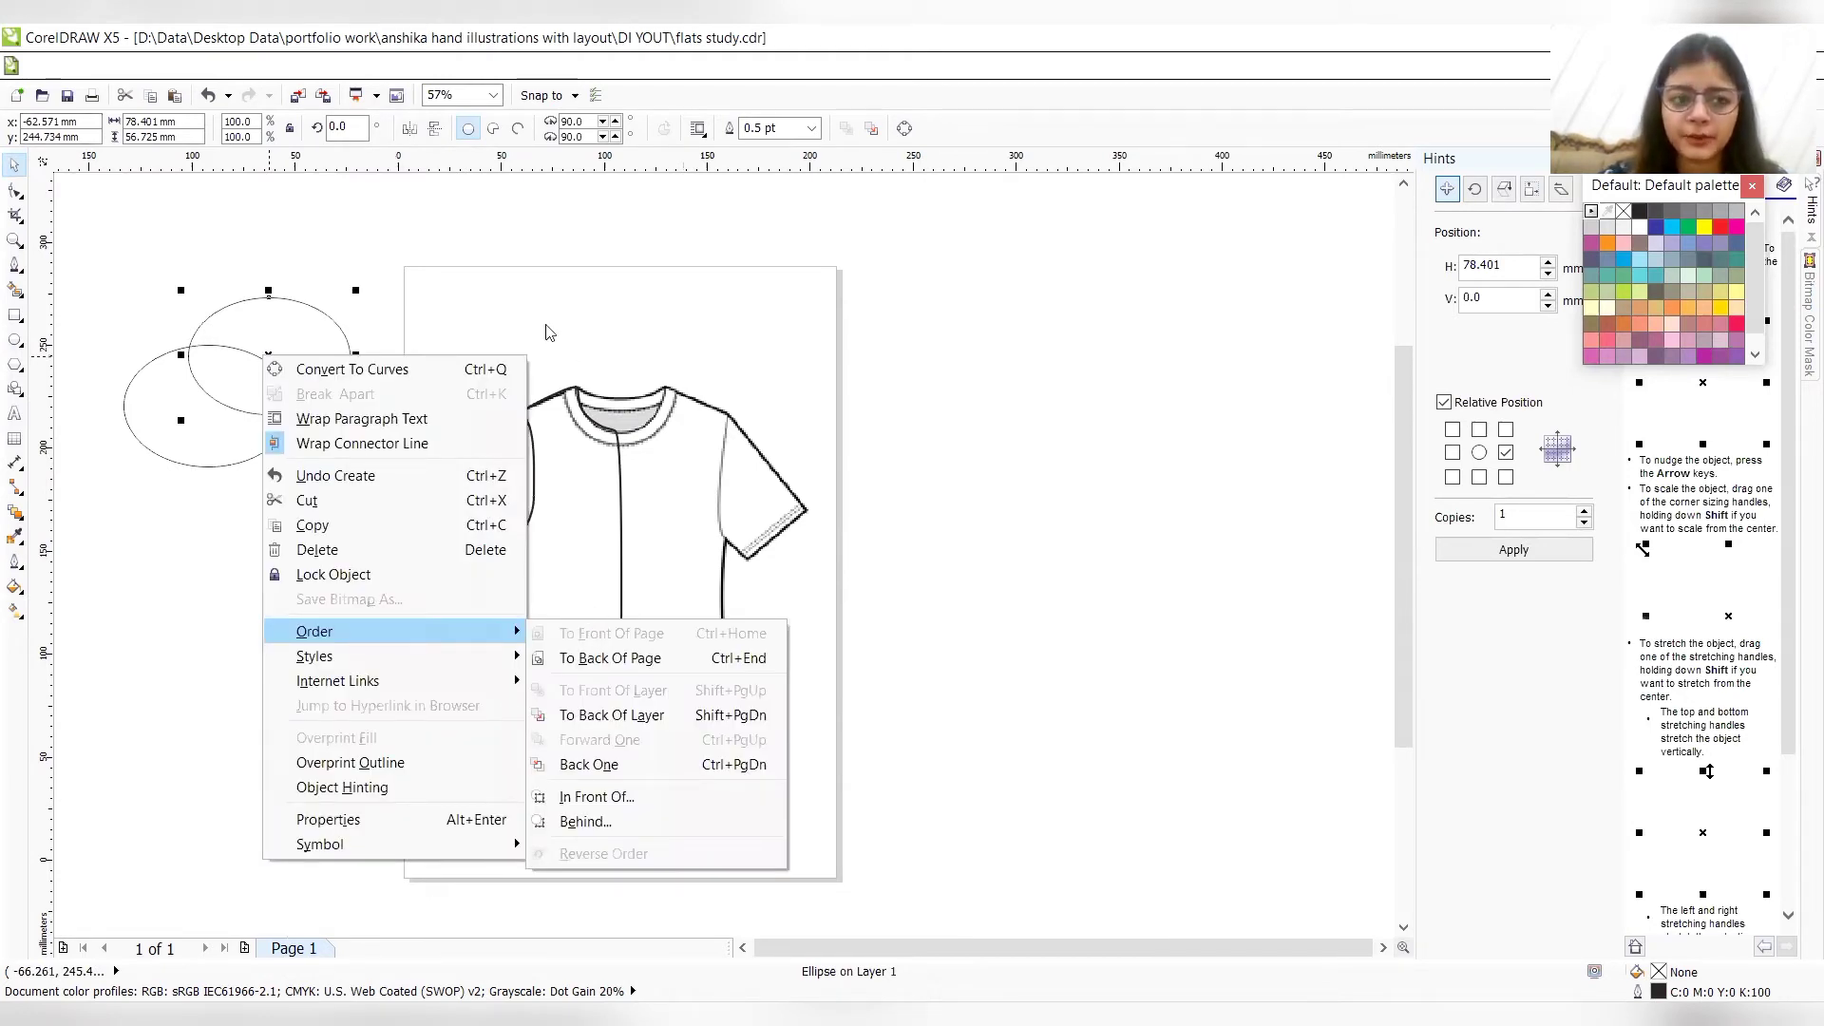
pyautogui.press('Escape')
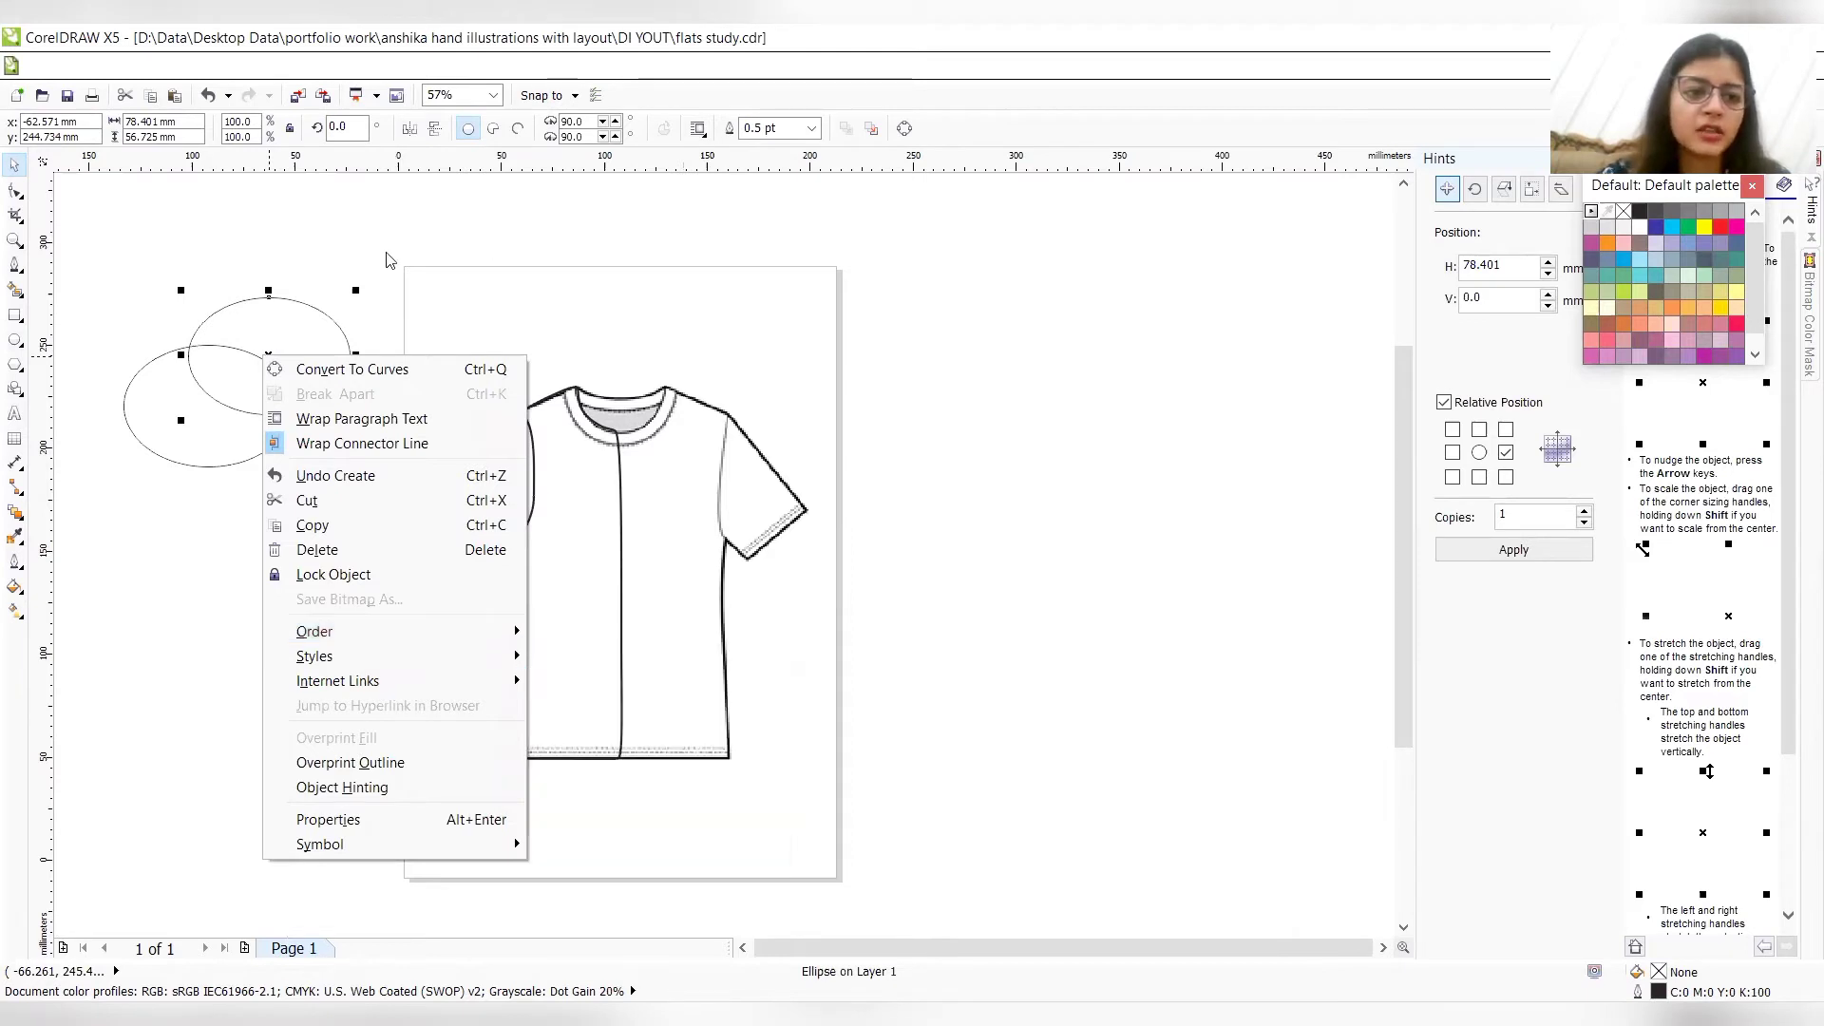
pyautogui.press('Escape')
# - Trim the lower ellipse with the overlapping upper ellipse and move the resulting crescent down, clear of the upper ellipse
pyautogui.moveTo(80, 267); pyautogui.dragTo(394, 543)
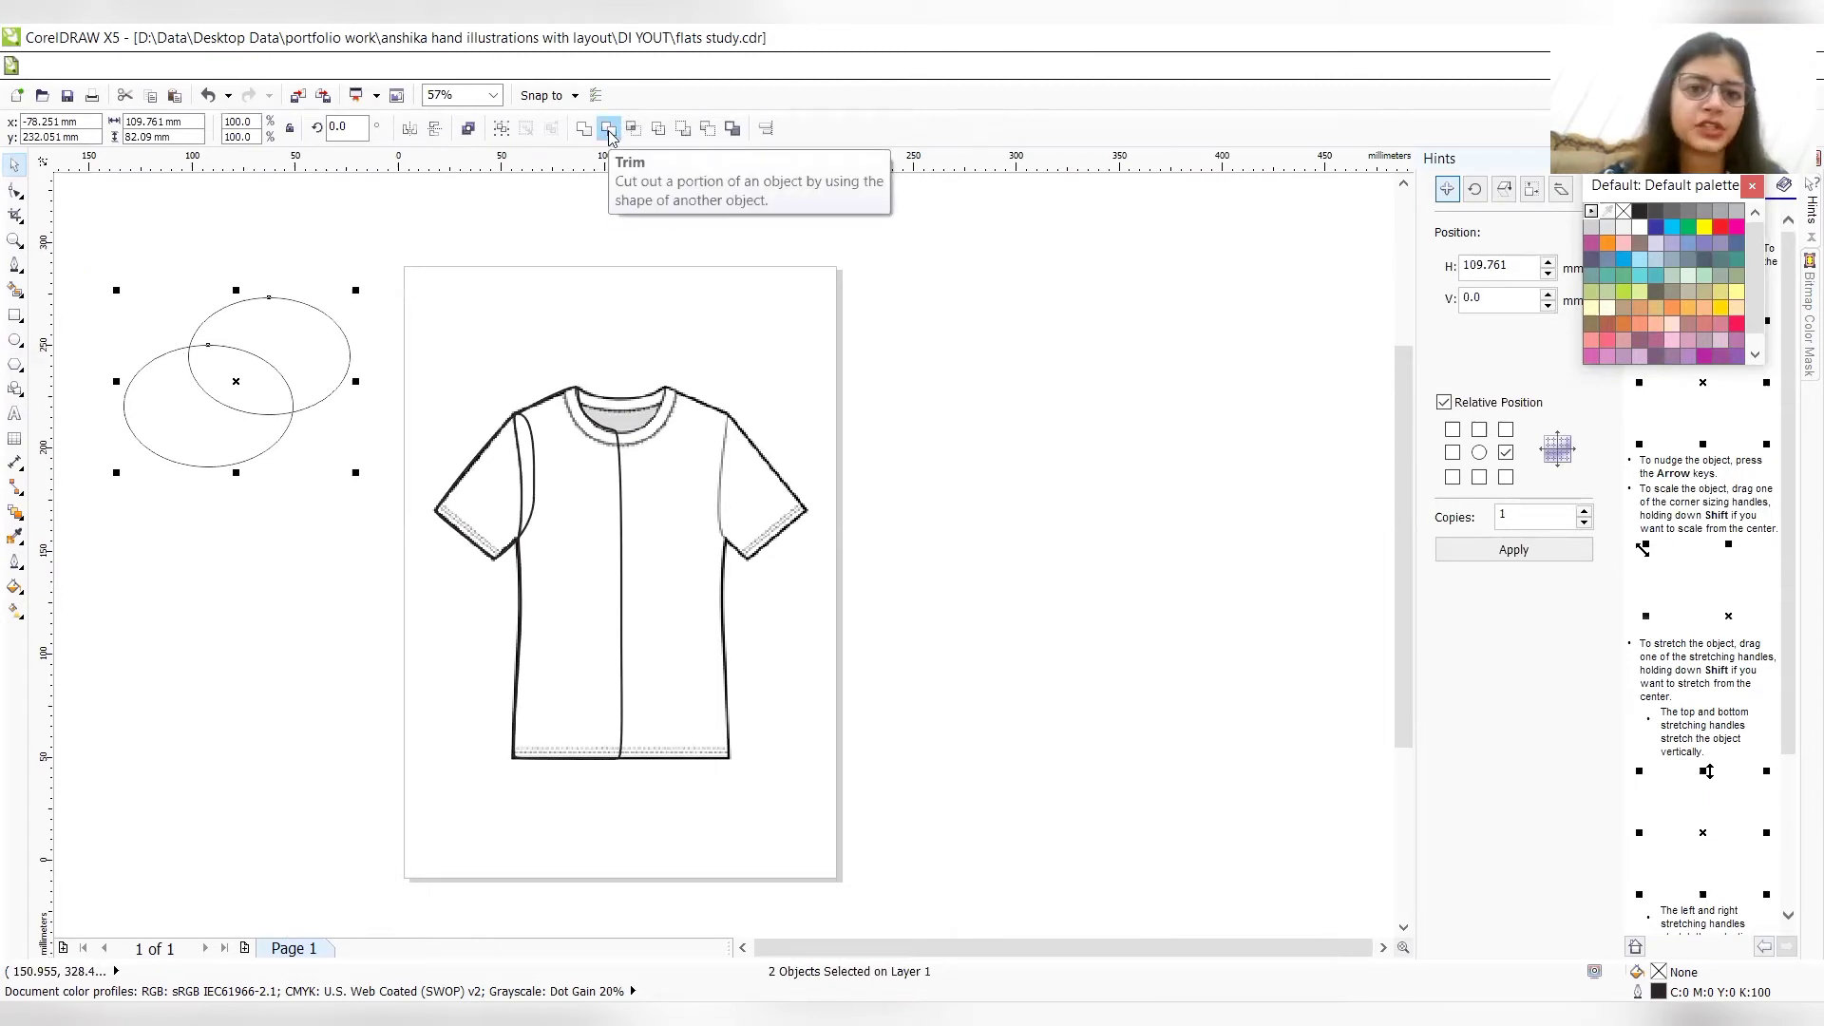
pyautogui.click(609, 134)
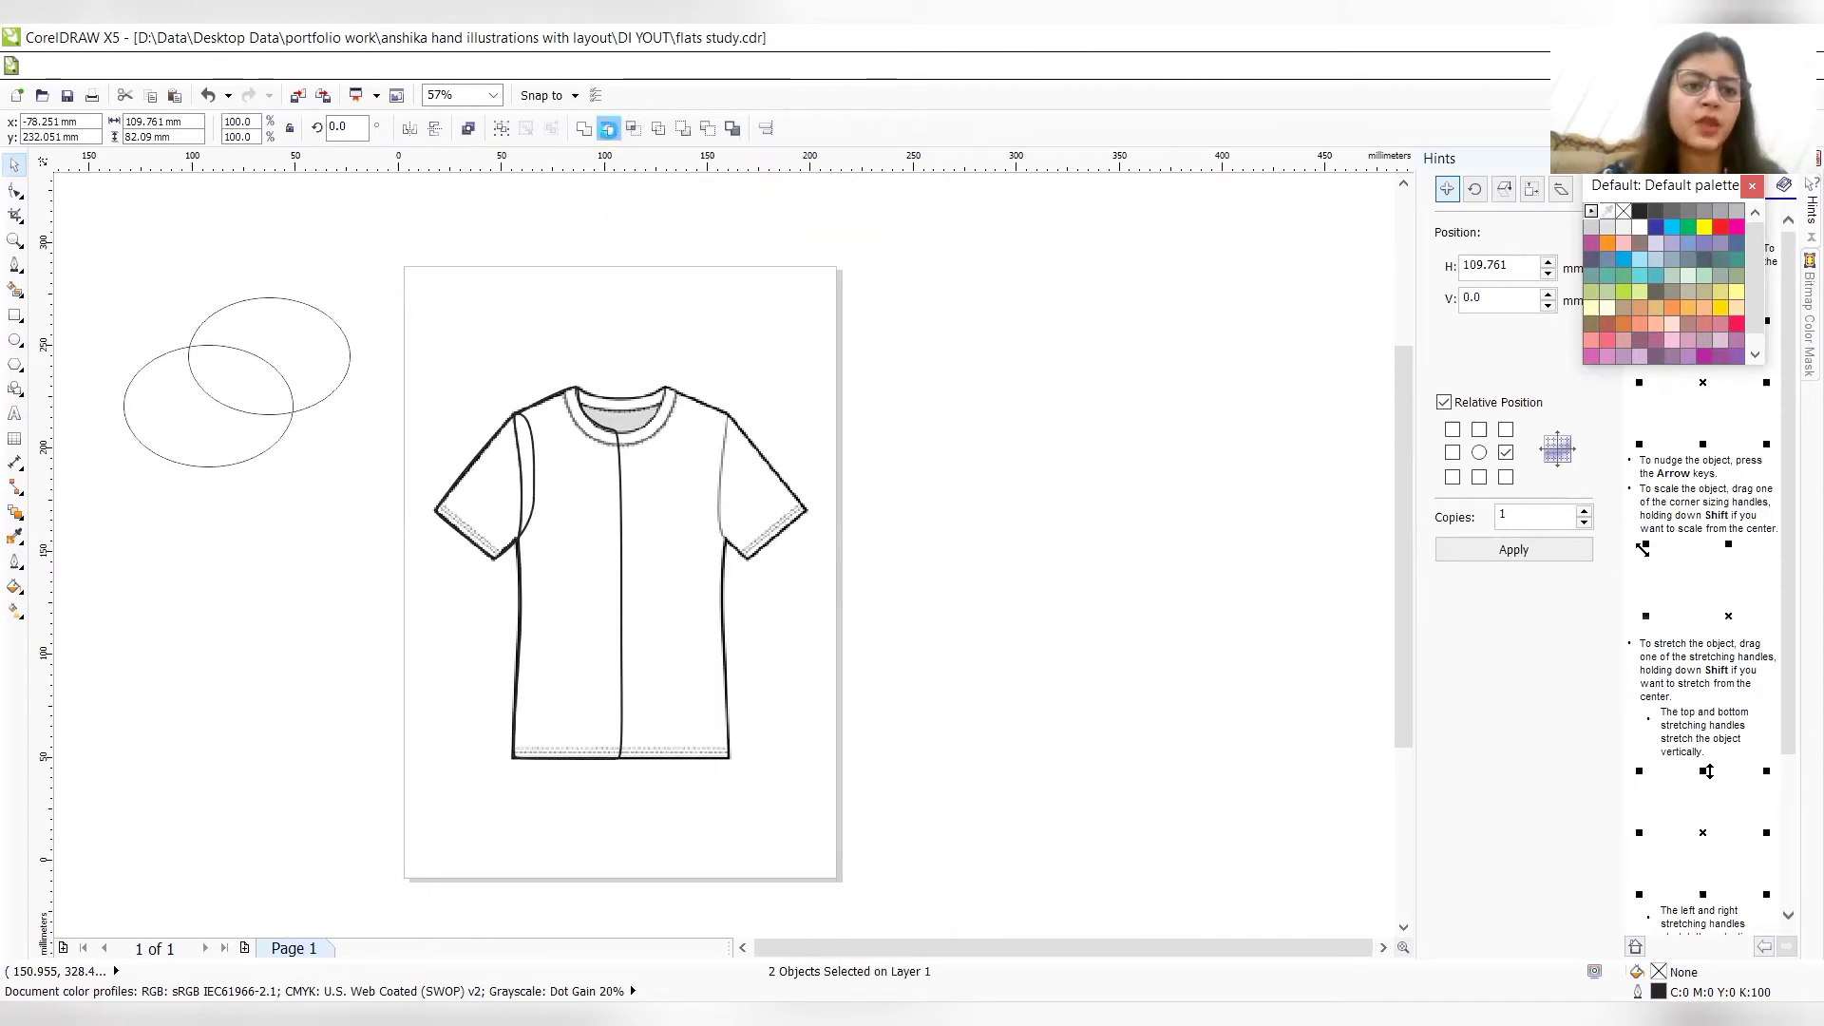
pyautogui.click(311, 552)
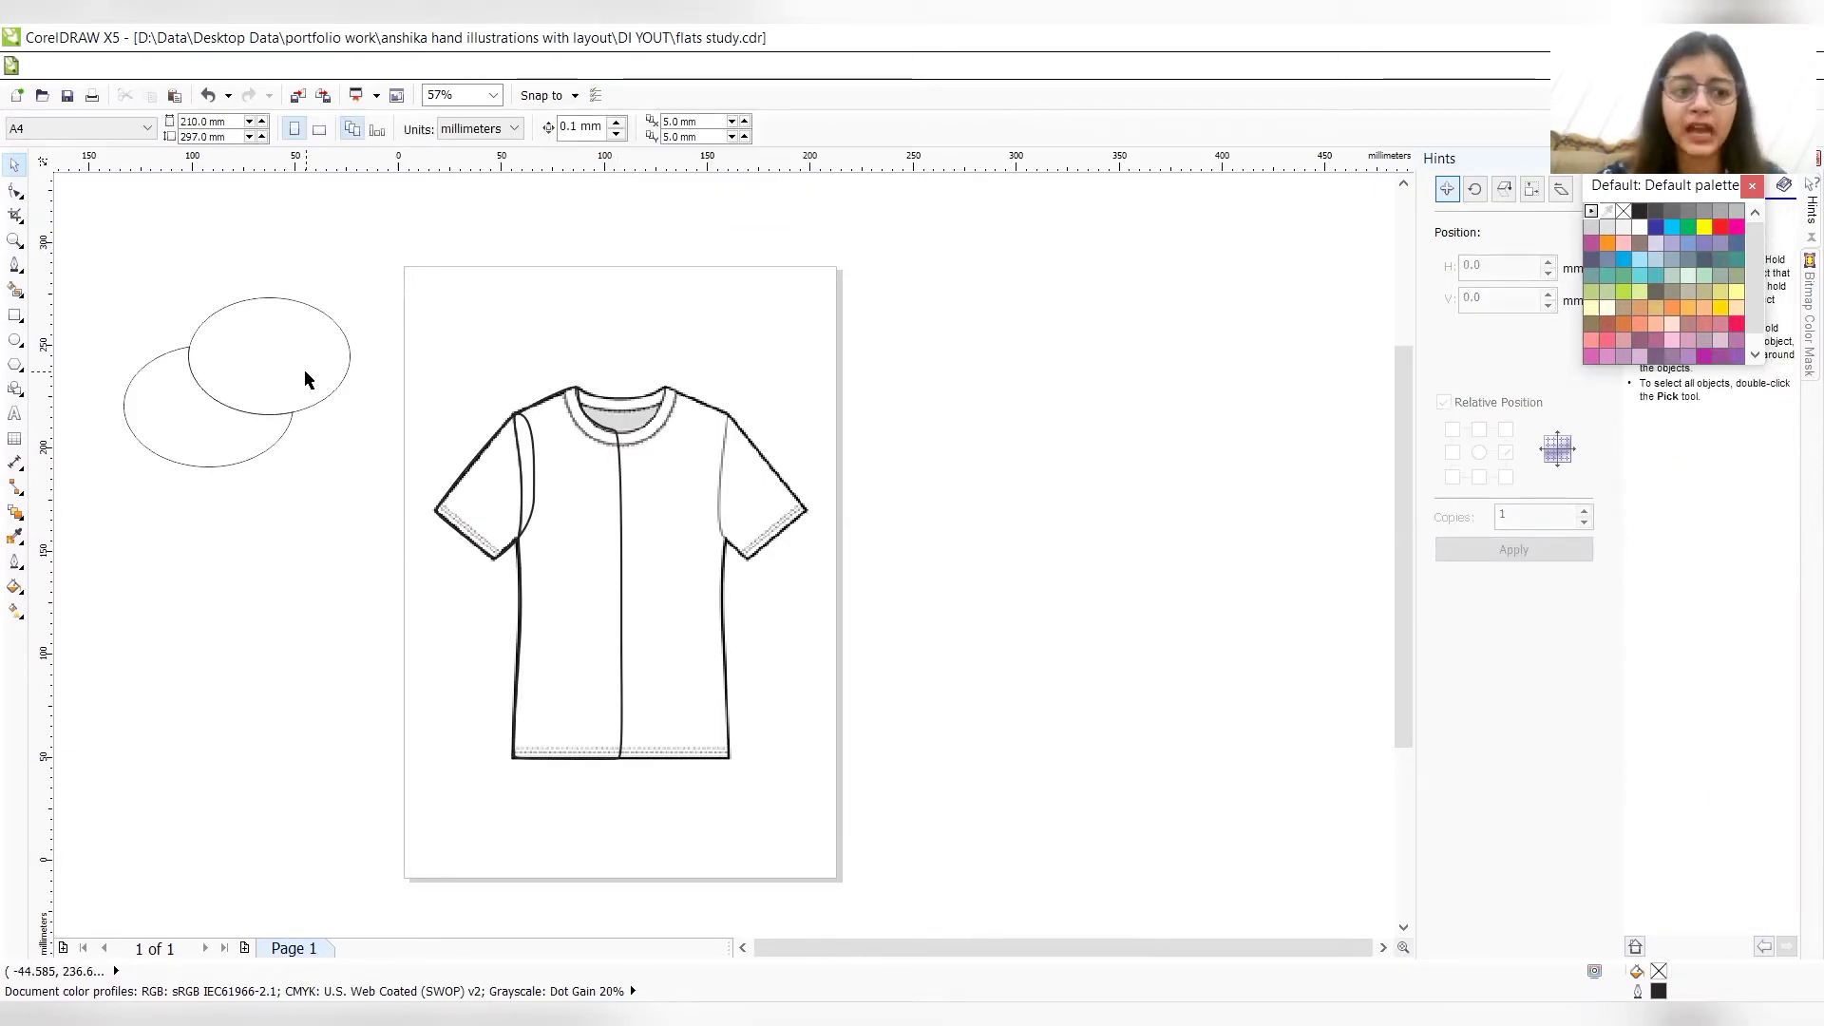
pyautogui.click(174, 441)
pyautogui.moveTo(174, 441); pyautogui.dragTo(152, 608)
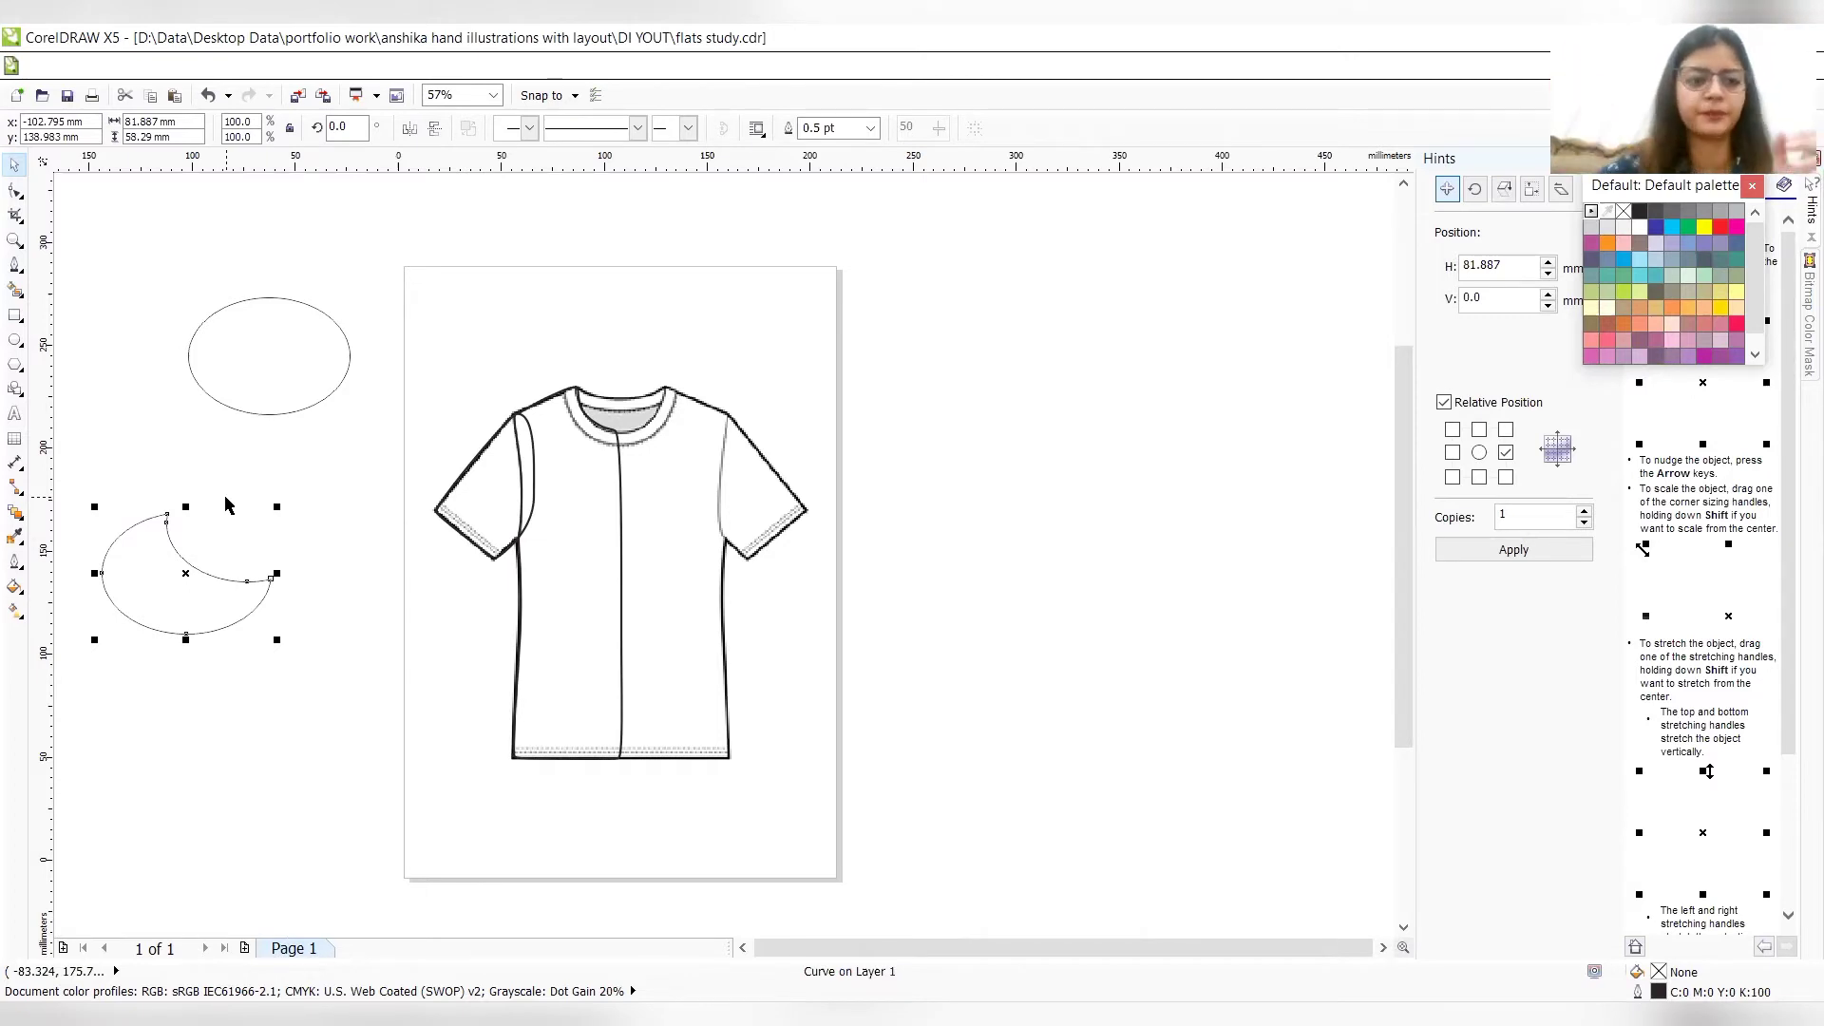
# - Bring the half-body curve of the T-shirt to the front of the layer
pyautogui.click(520, 629)
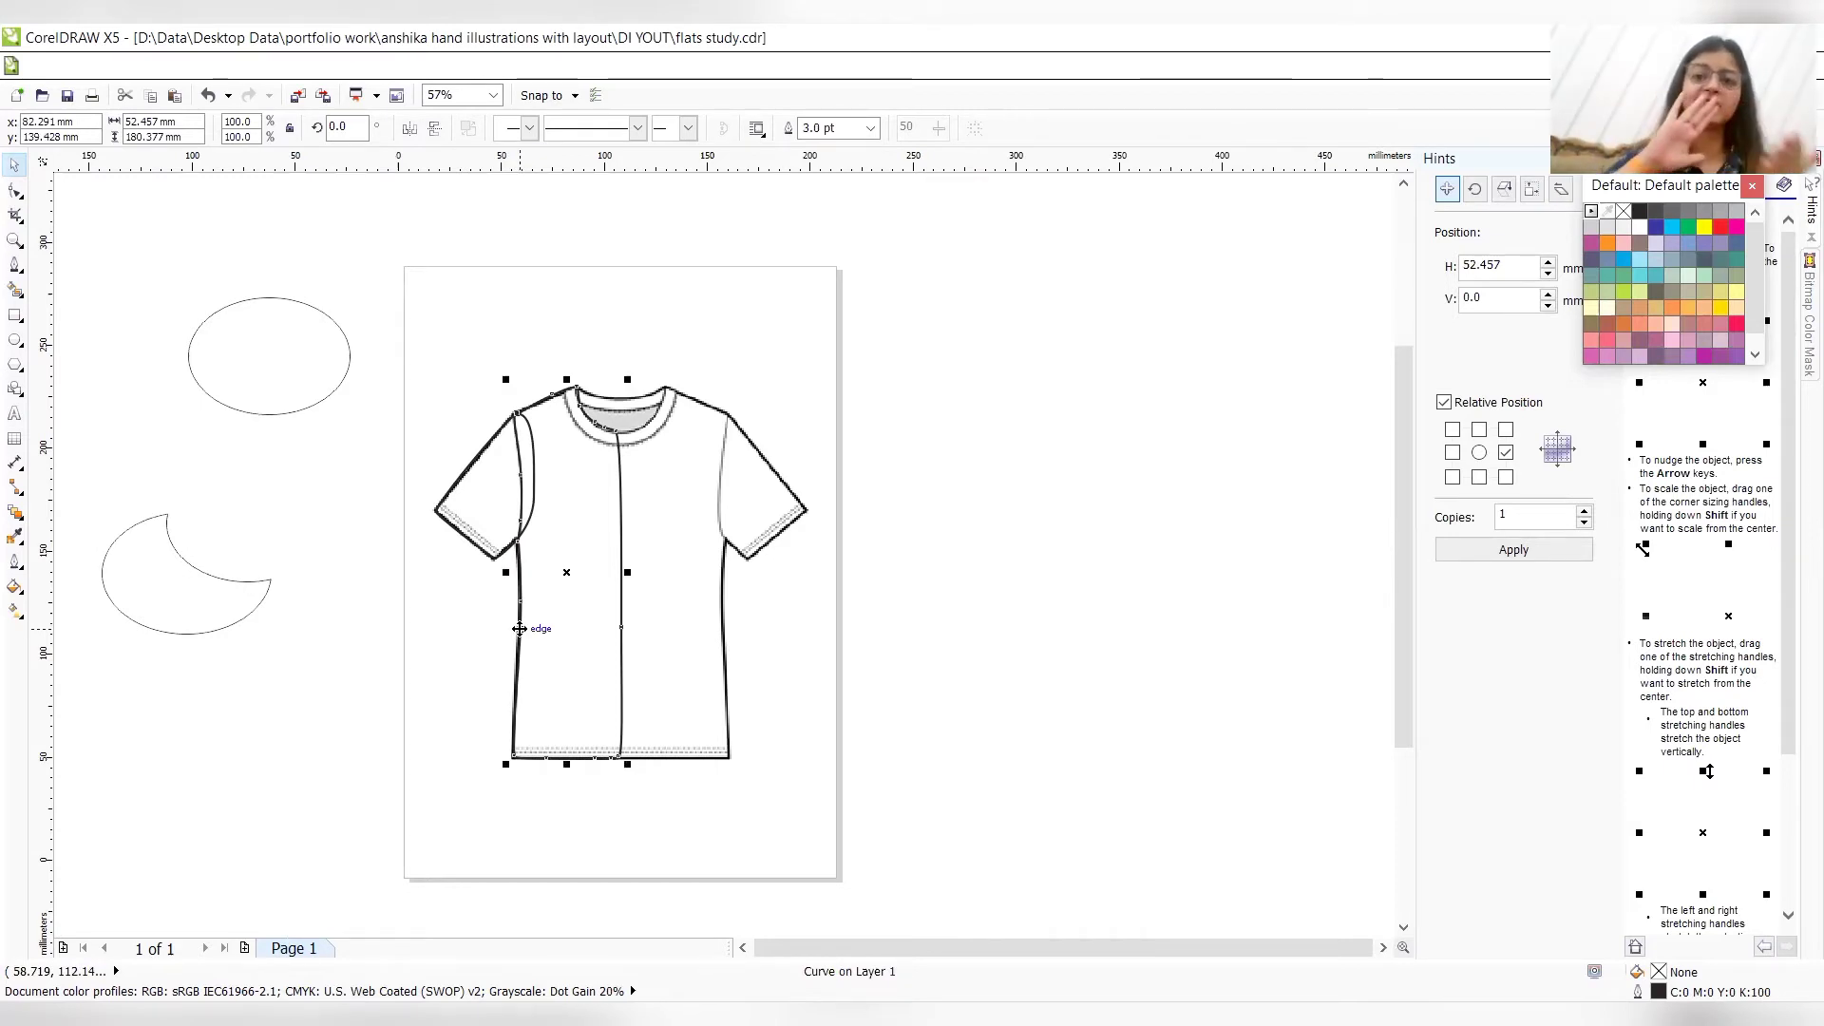
pyautogui.rightClick(568, 575)
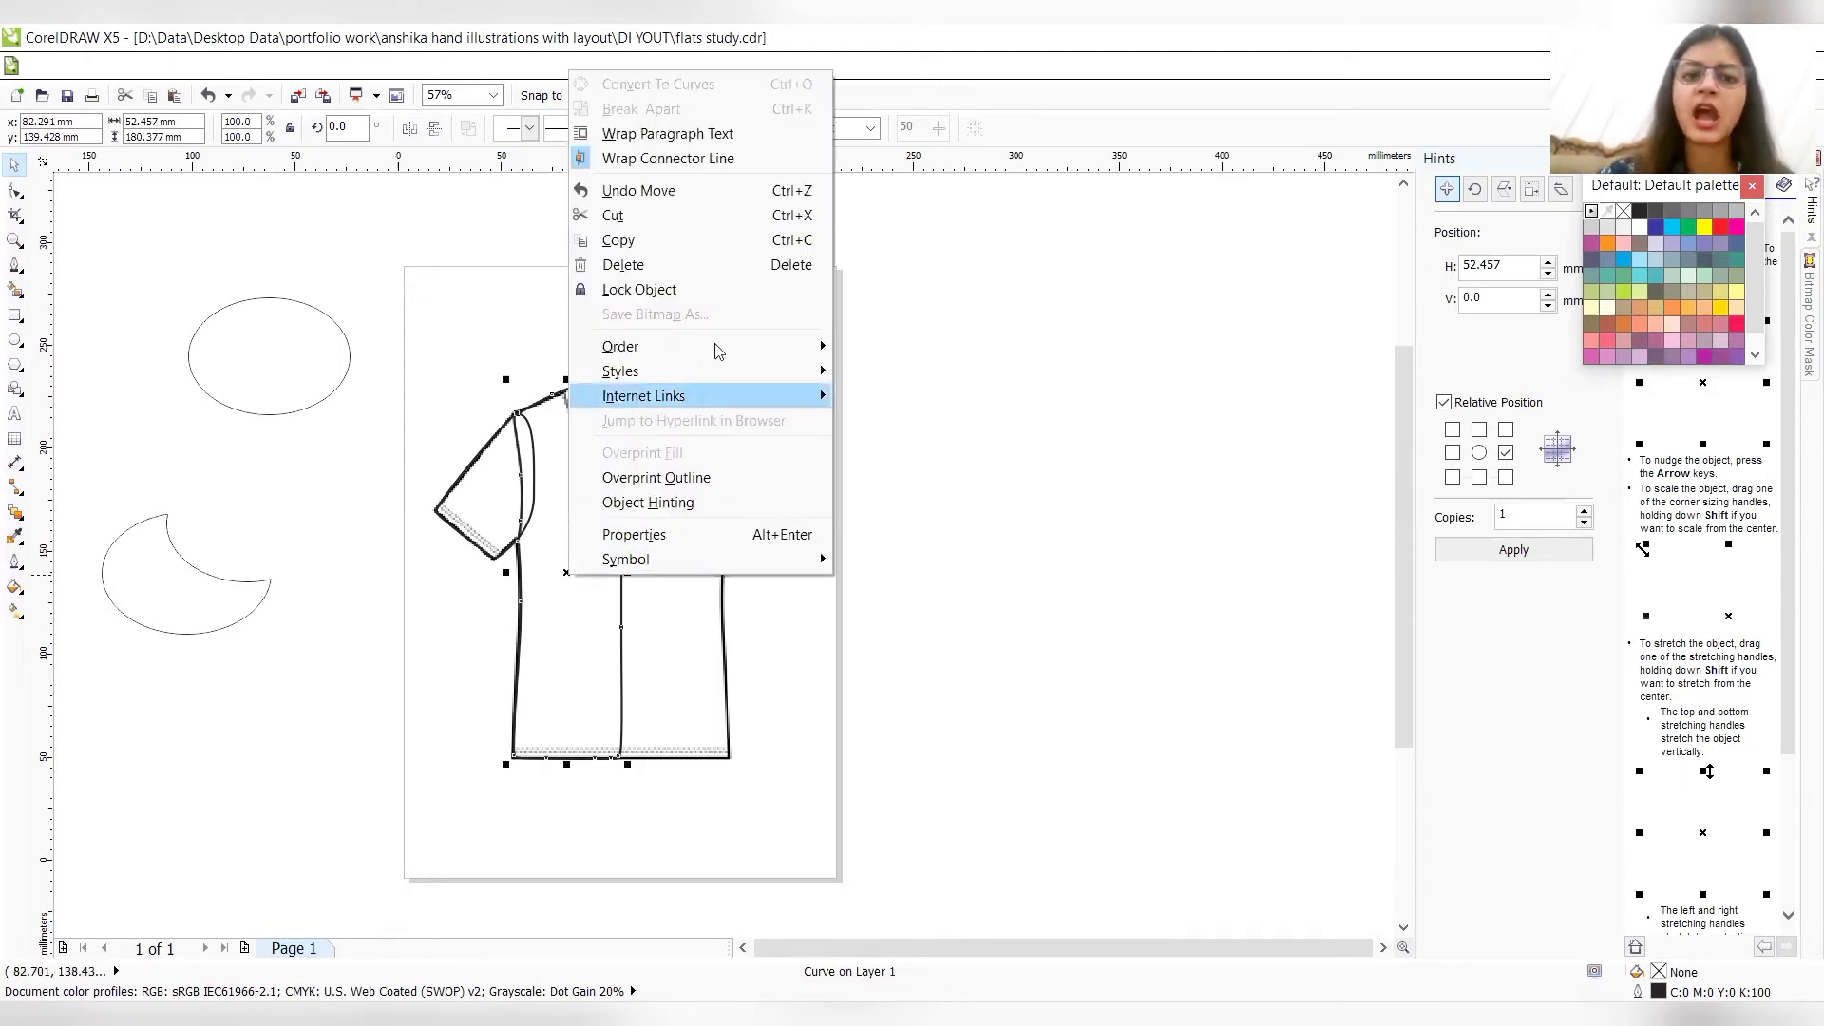
pyautogui.moveTo(732, 344)
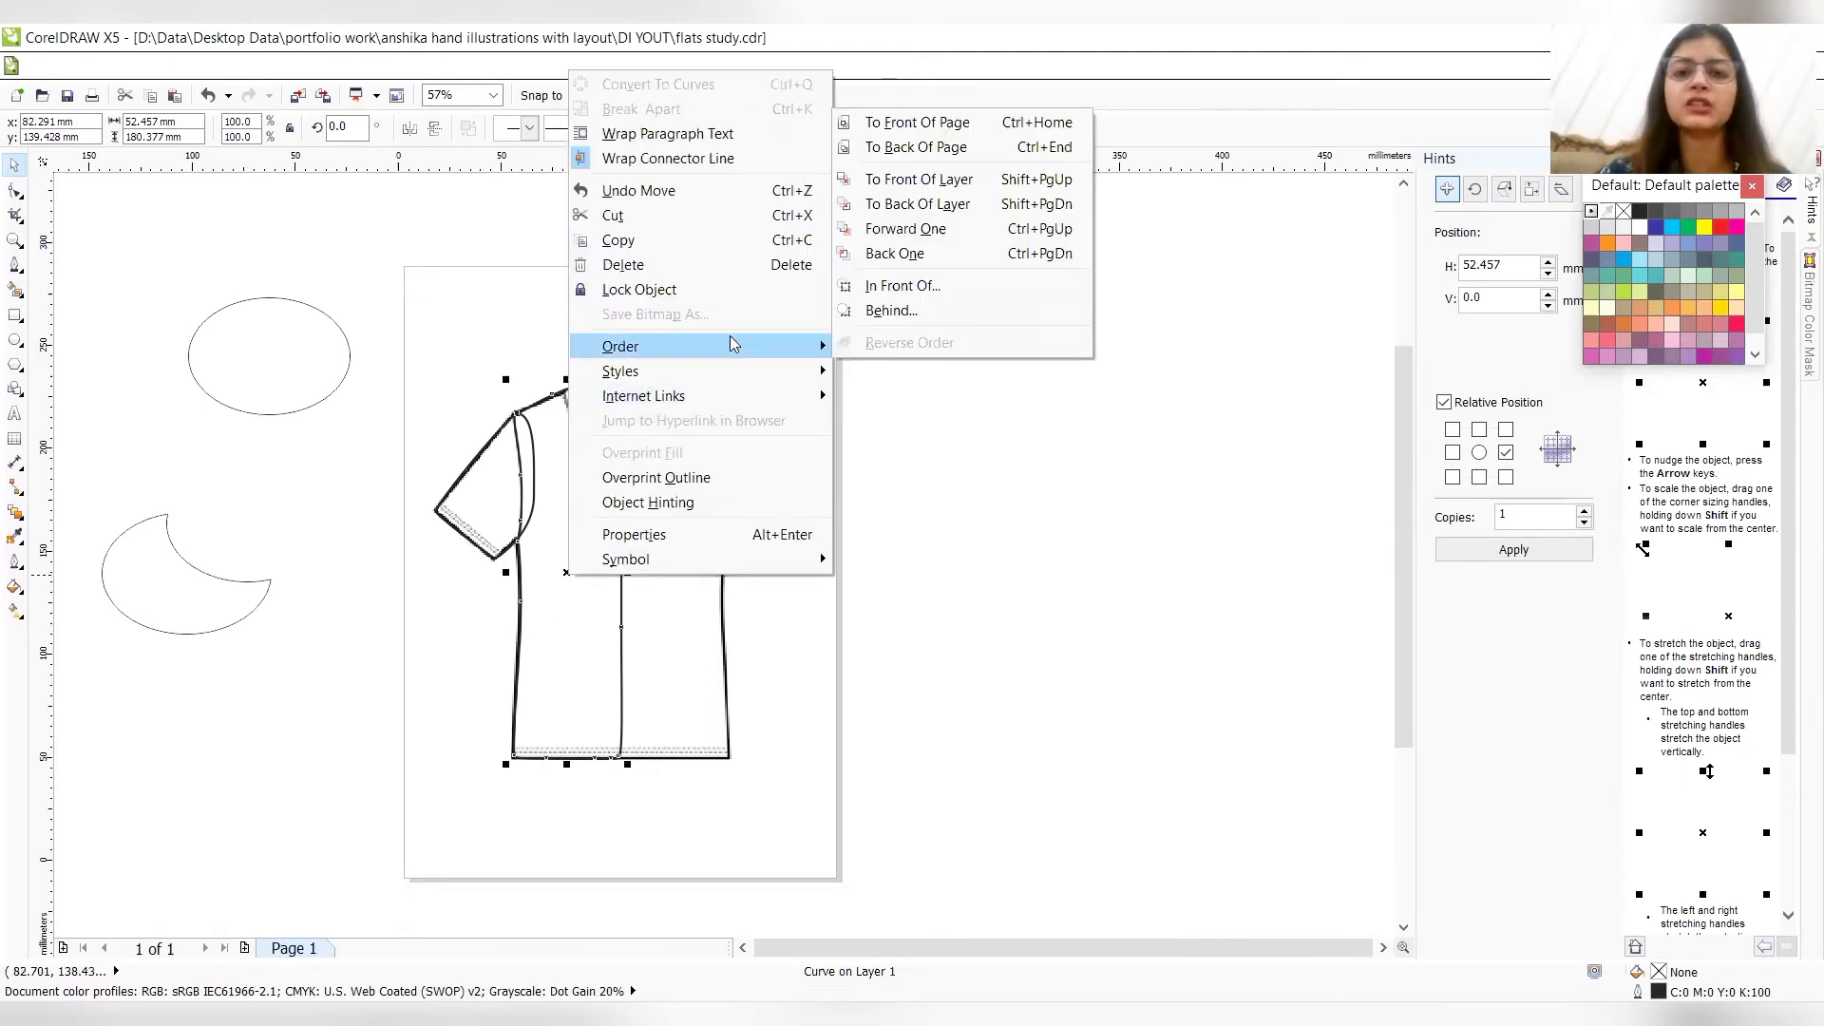
pyautogui.click(971, 190)
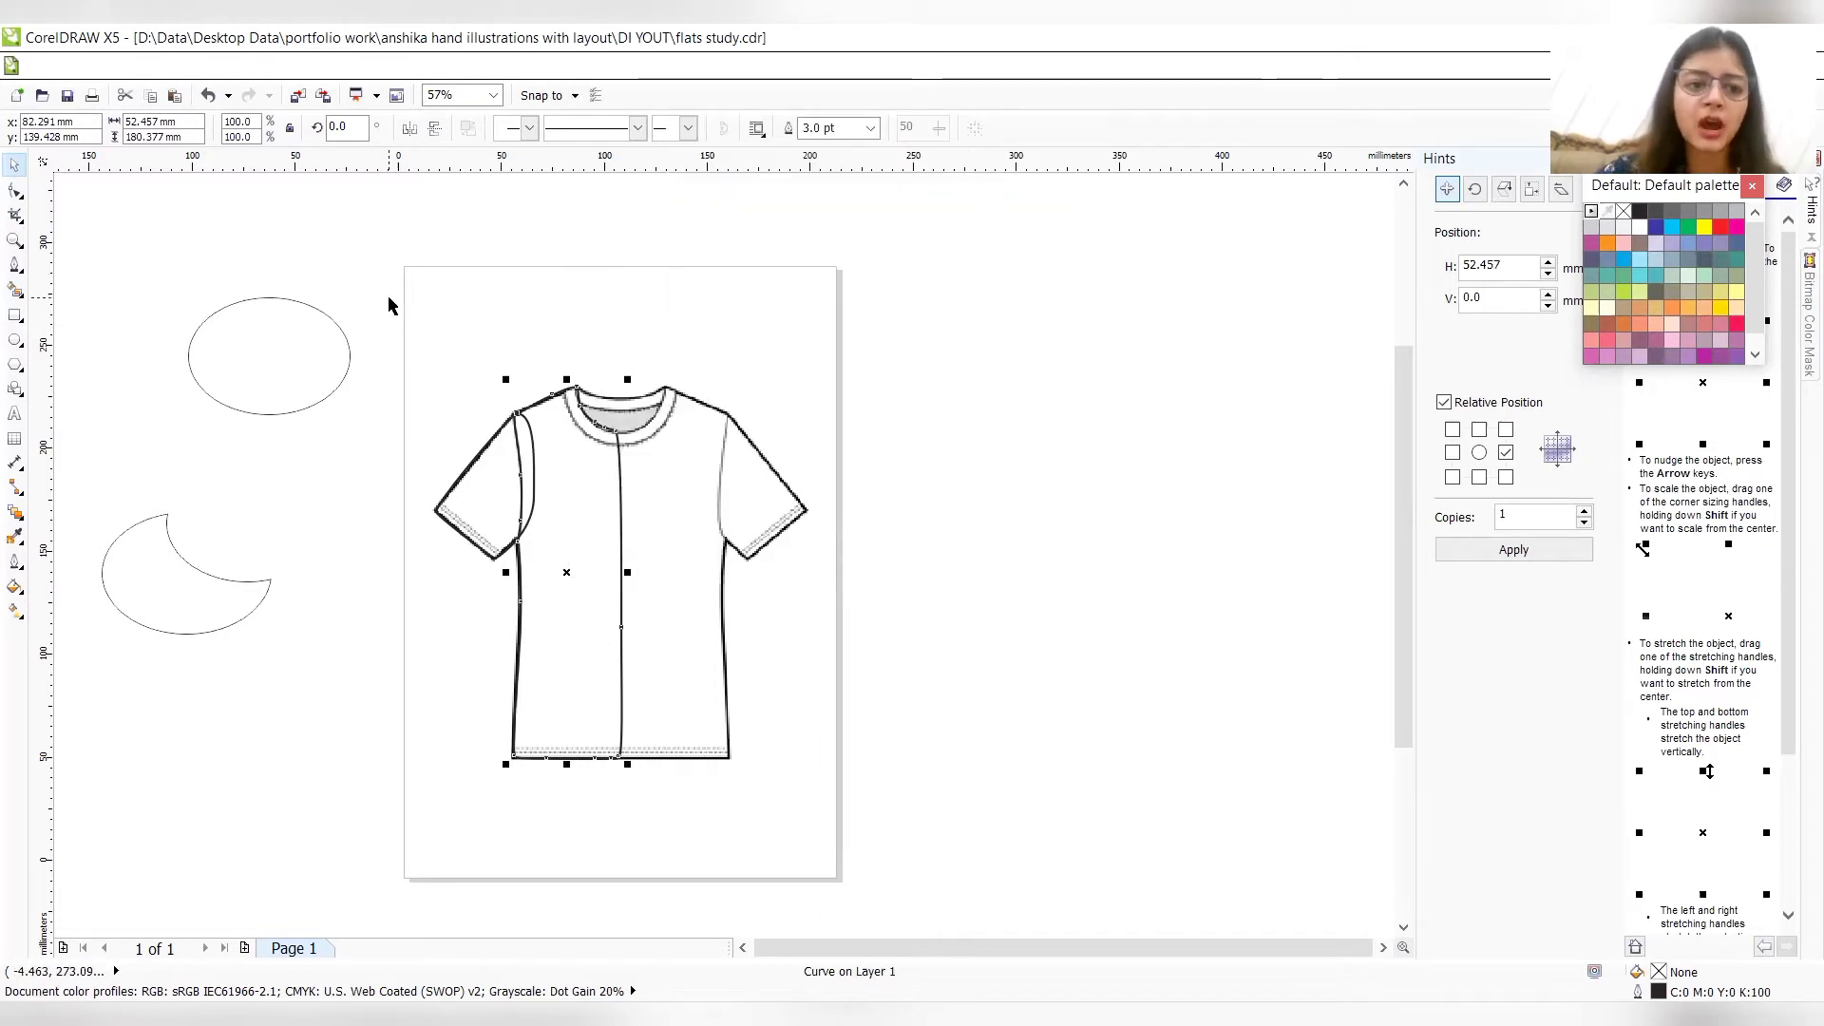
# - Trim the left sleeve with the half body so the sleeve ends at the armhole line
pyautogui.moveTo(390, 298); pyautogui.dragTo(669, 809)
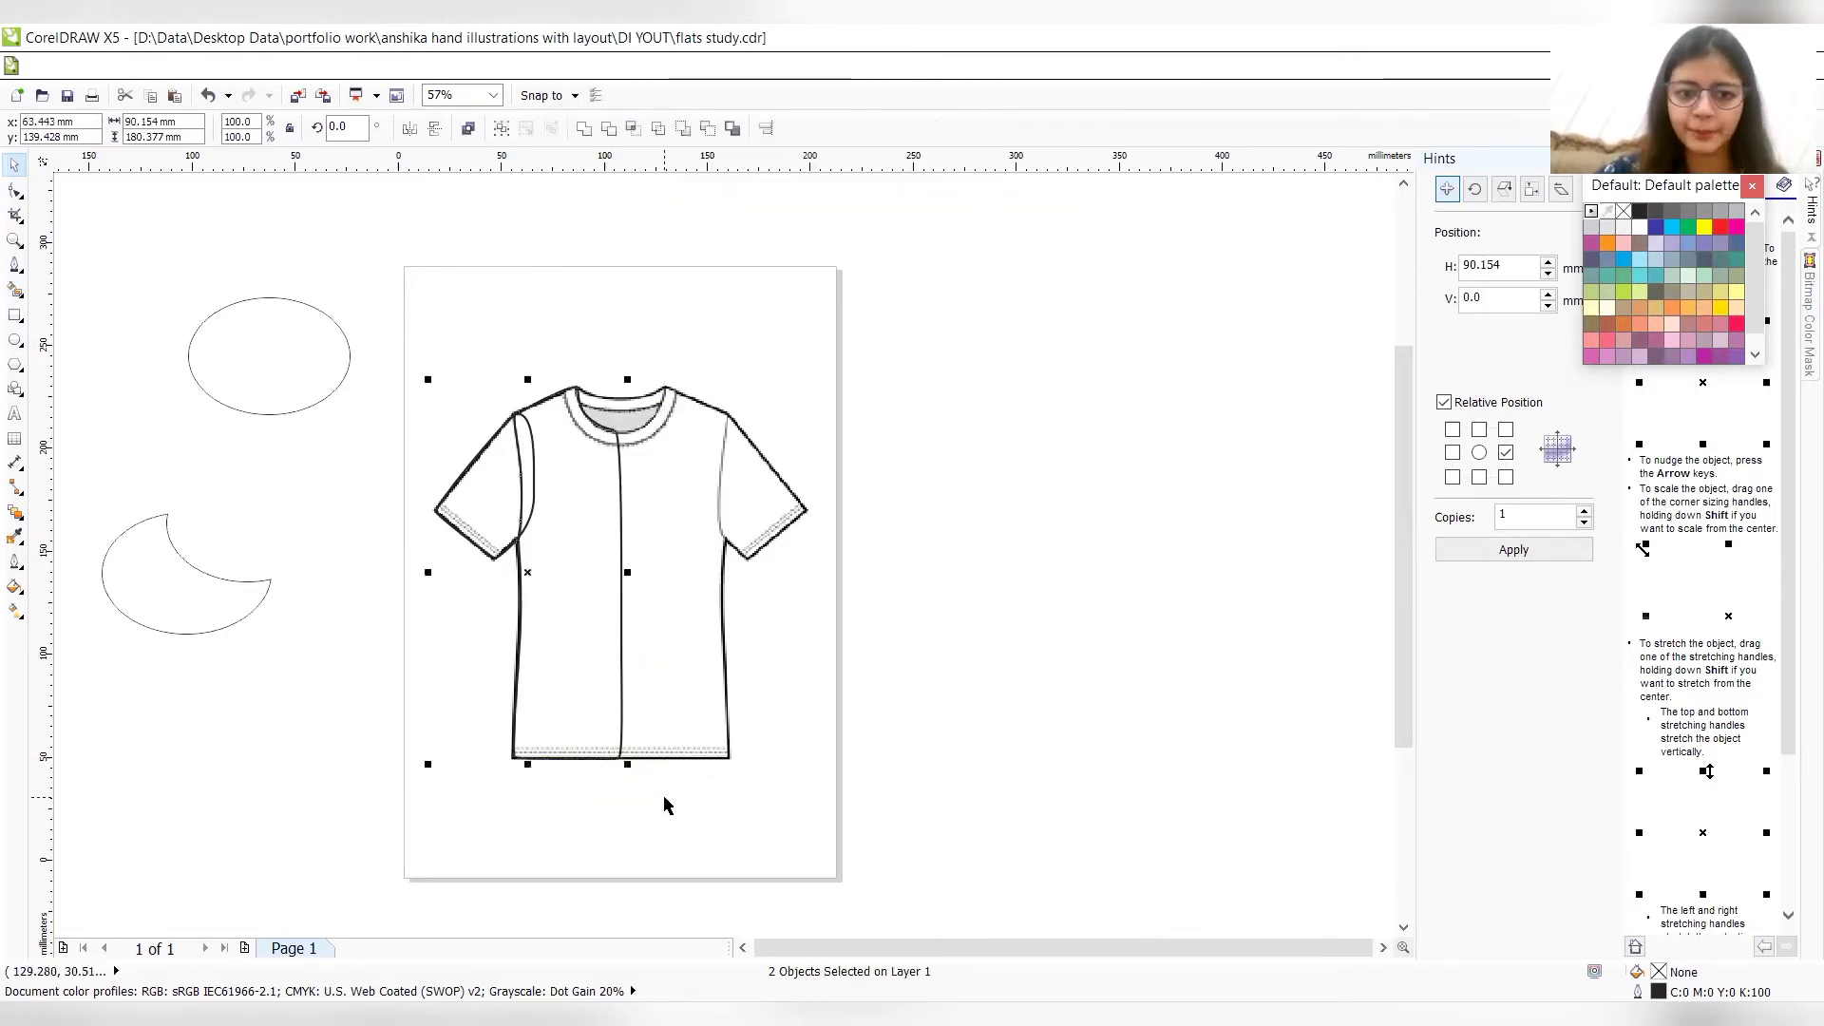
pyautogui.click(607, 129)
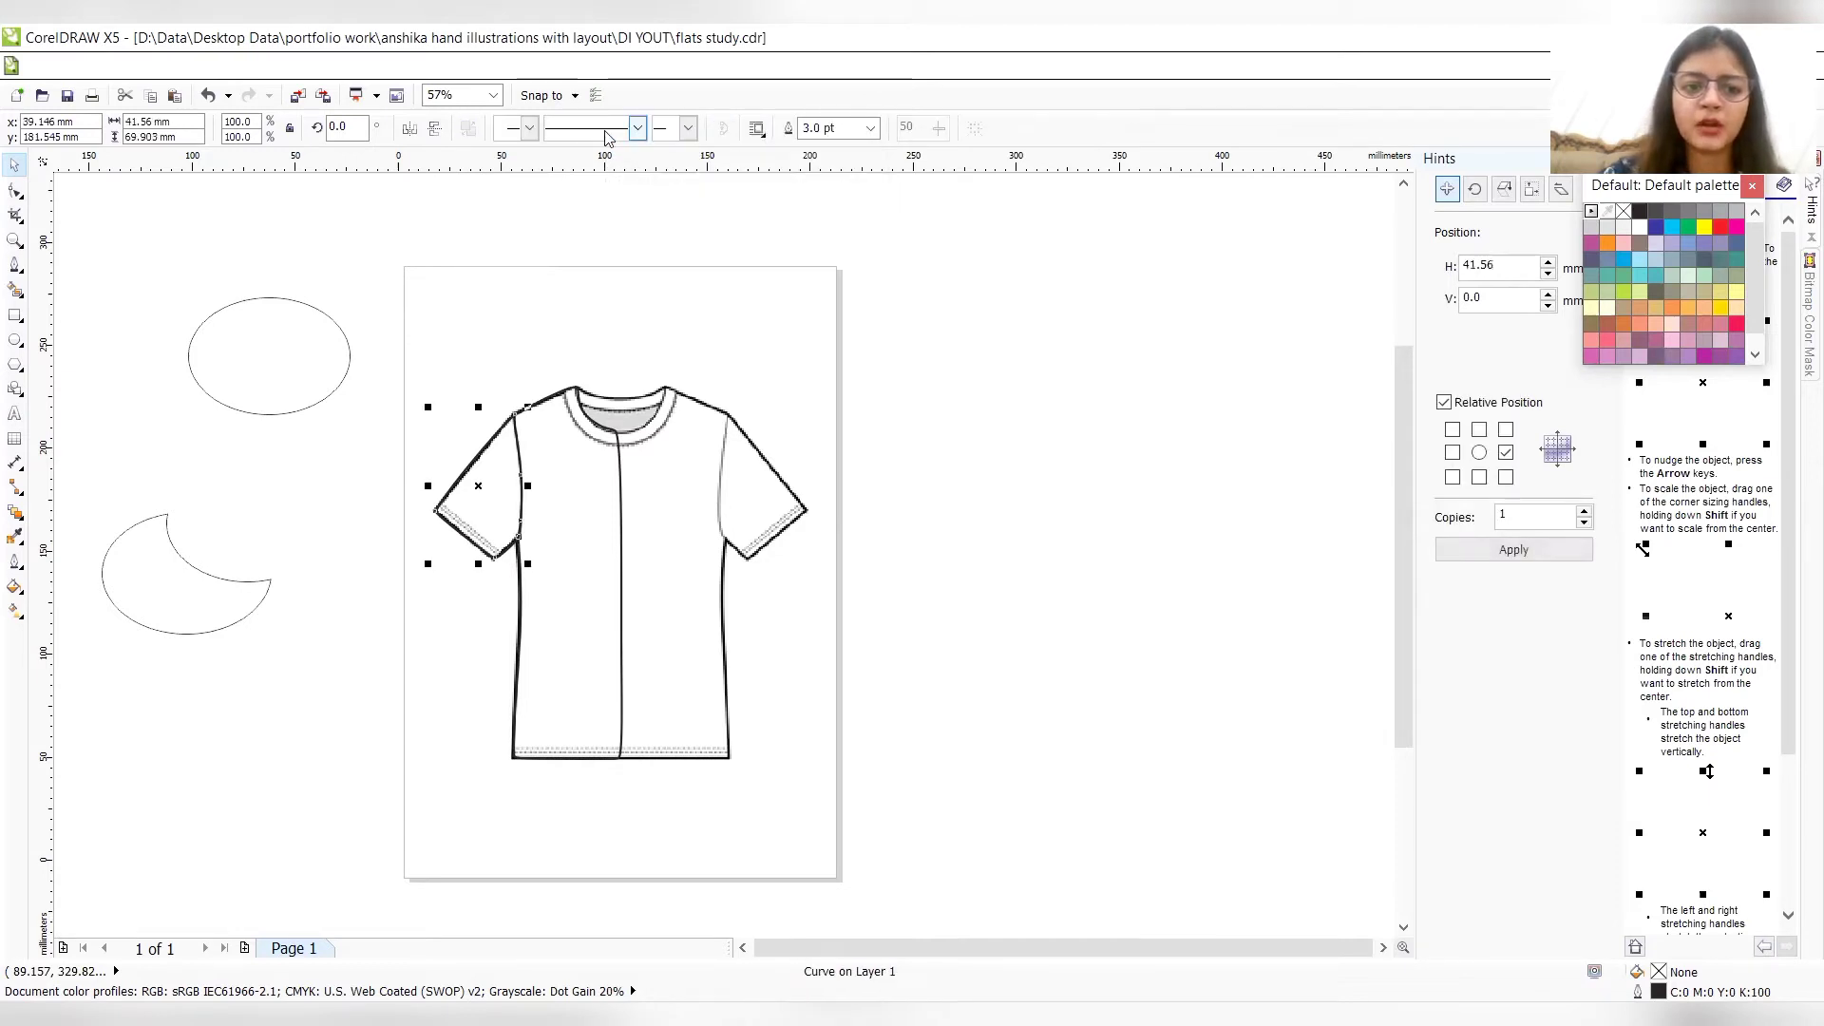
pyautogui.click(671, 261)
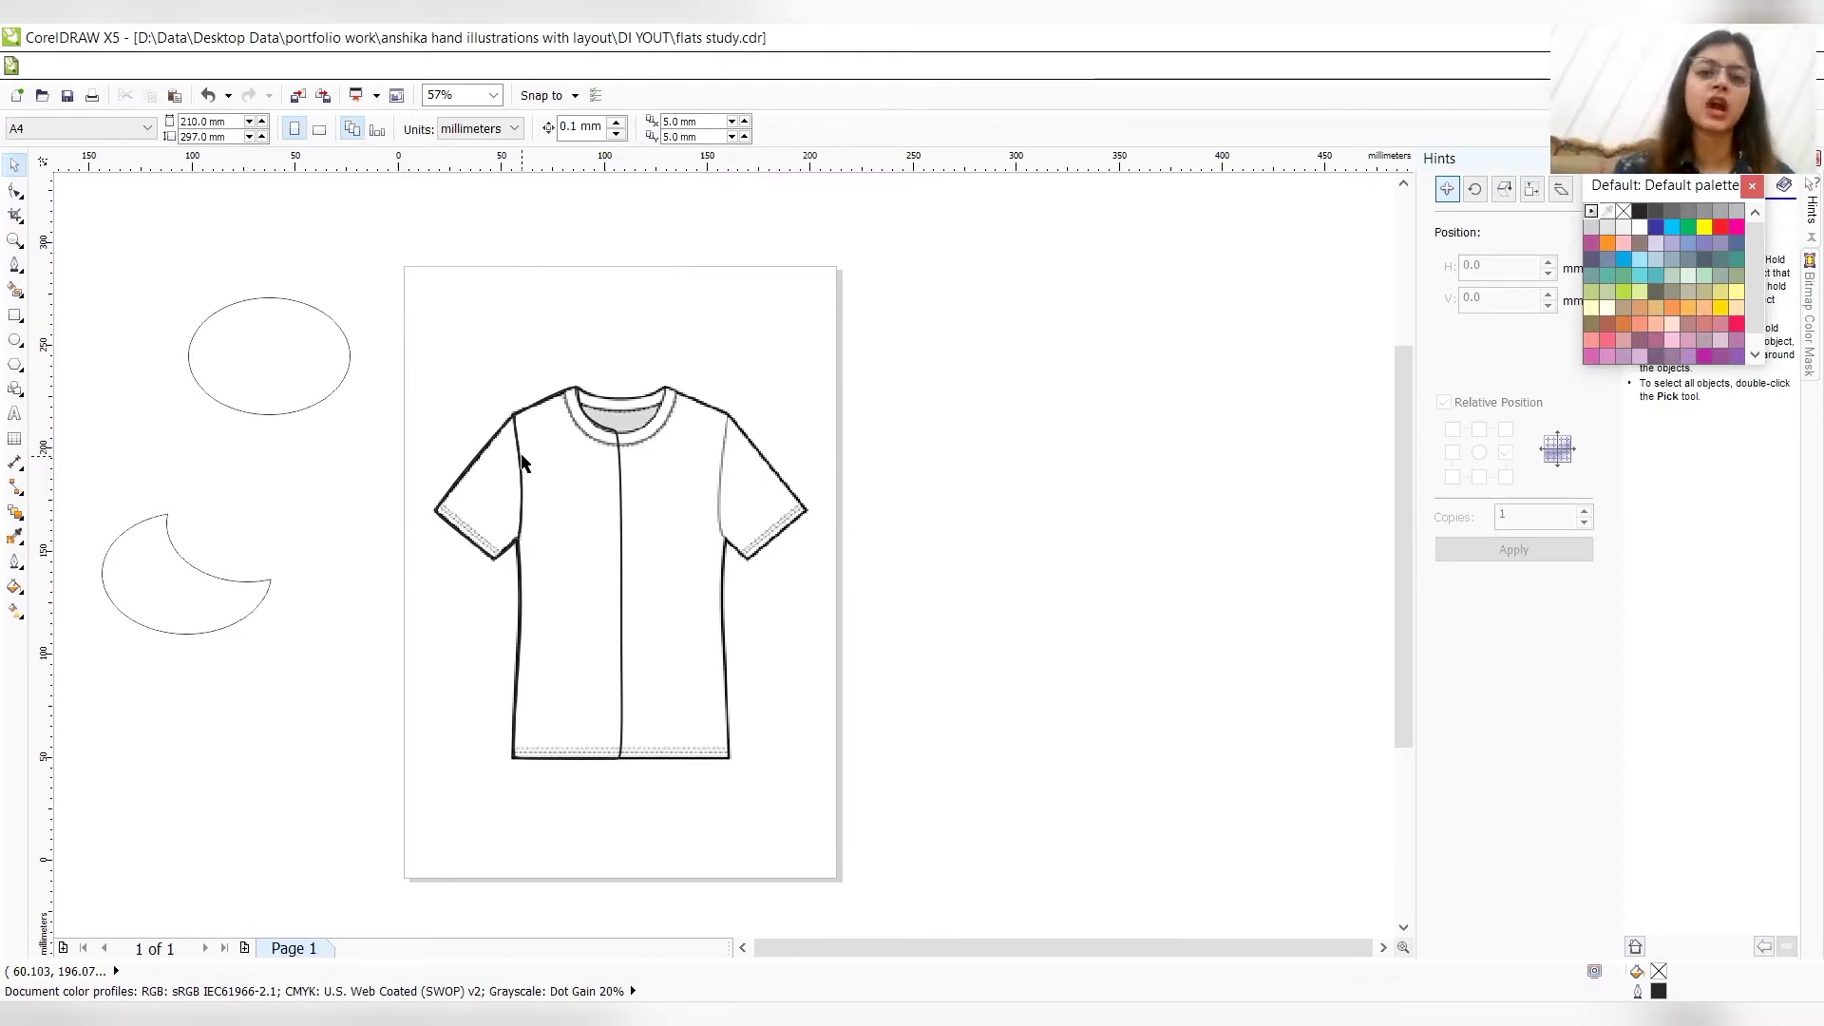
# - Move the trimmed left sleeve out to the lower left of the shirt, and undo the move
pyautogui.click(514, 466)
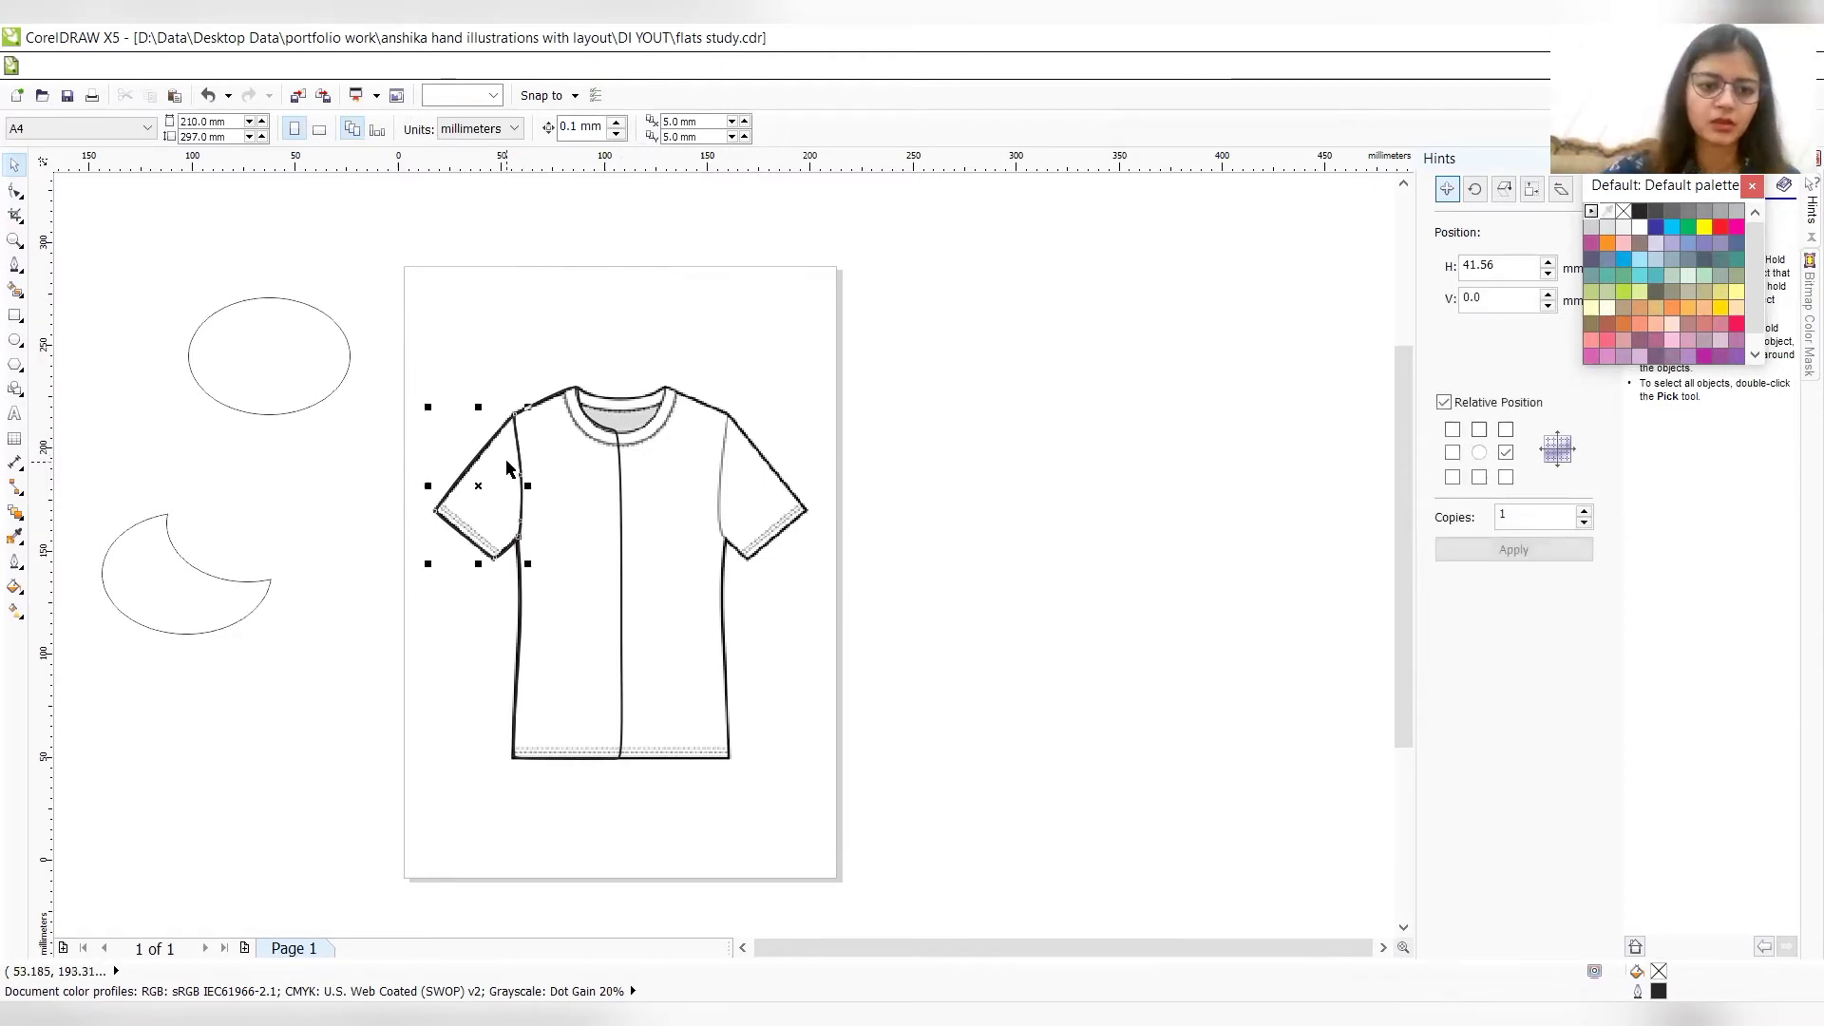
pyautogui.moveTo(400, 570); pyautogui.dragTo(358, 621)
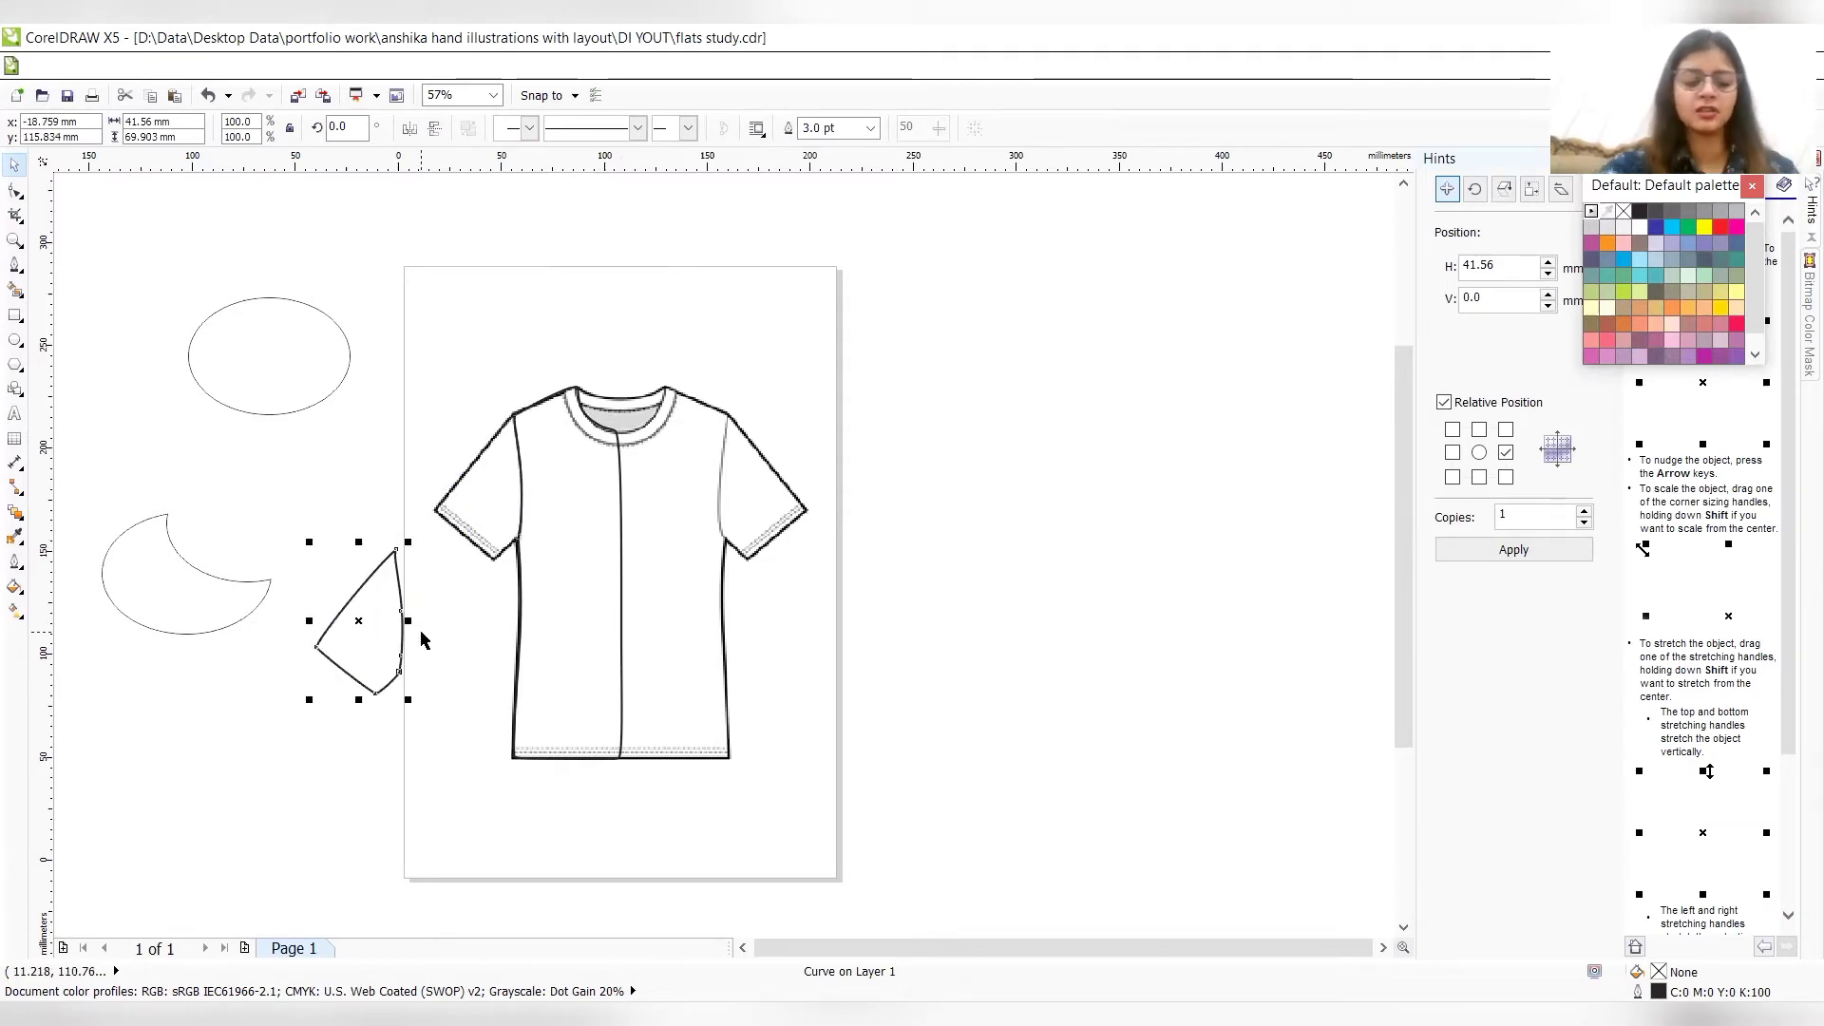
pyautogui.hotkey('ctrl', 'z')
# - Group the trimmed left sleeve with the half body
pyautogui.click(378, 290)
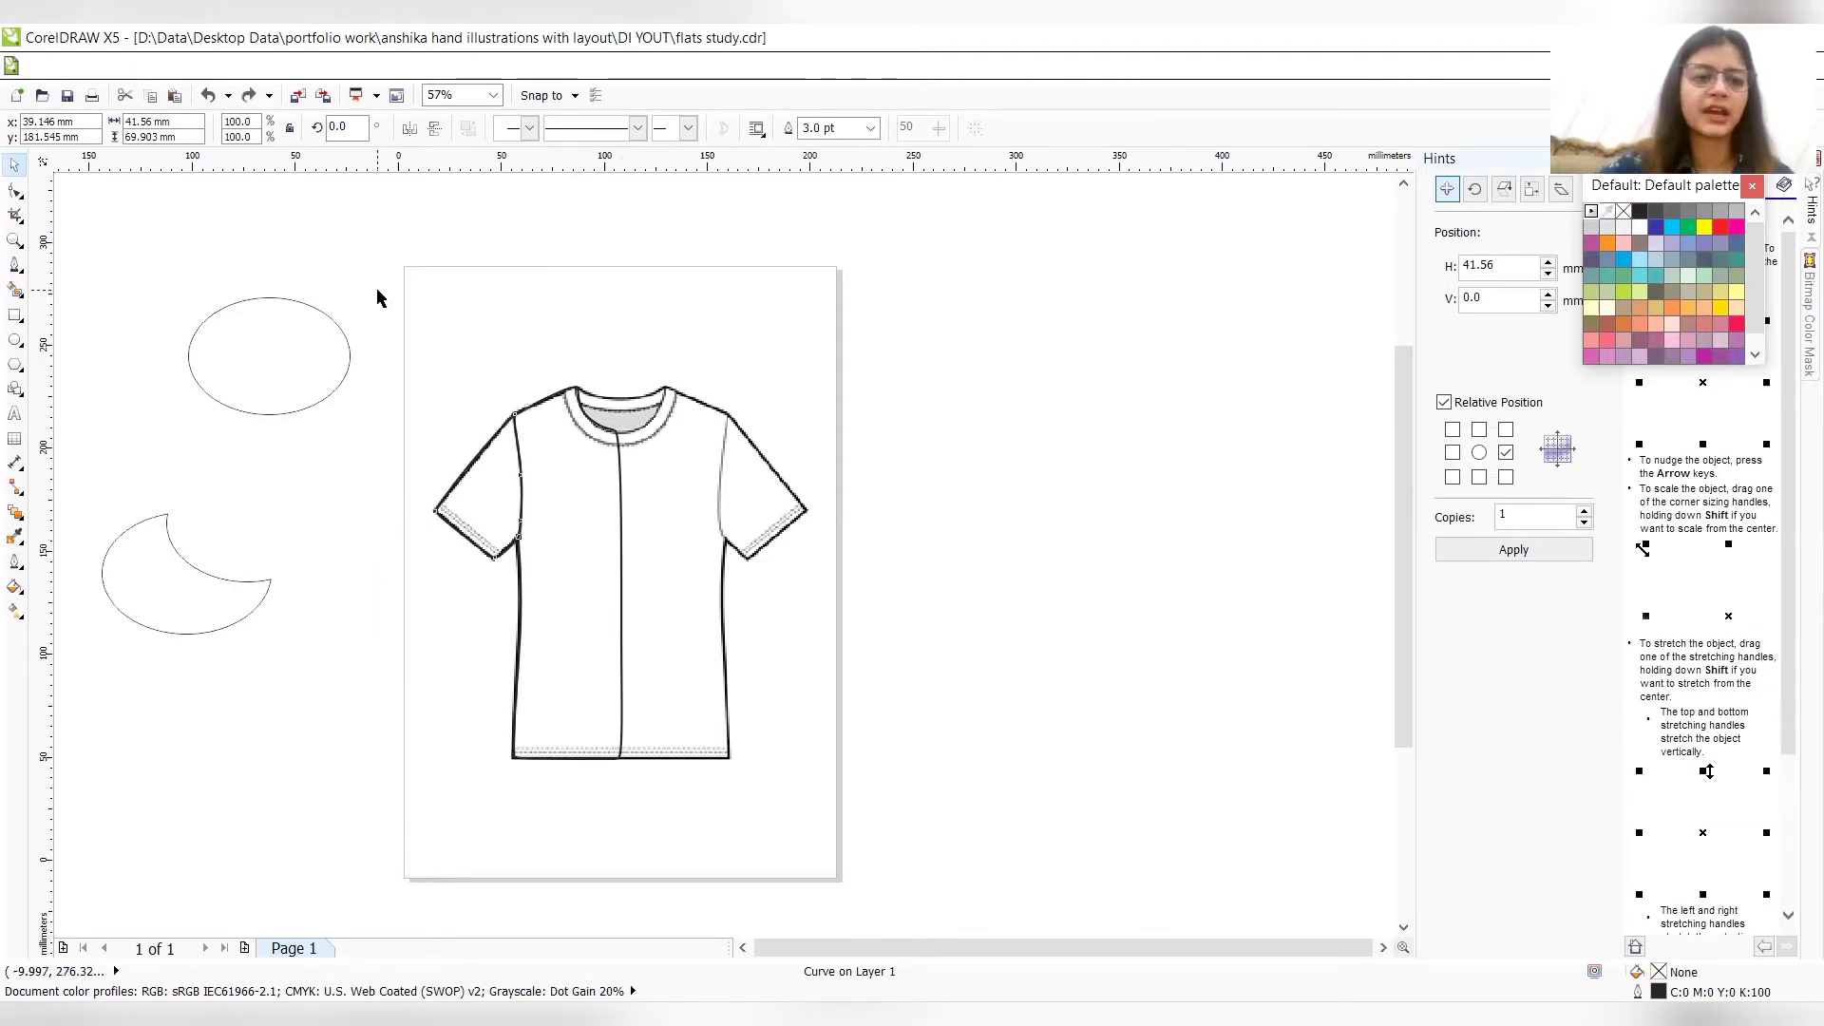
pyautogui.moveTo(377, 289); pyautogui.dragTo(661, 792)
pyautogui.click(659, 792)
pyautogui.moveTo(363, 272); pyautogui.dragTo(646, 820)
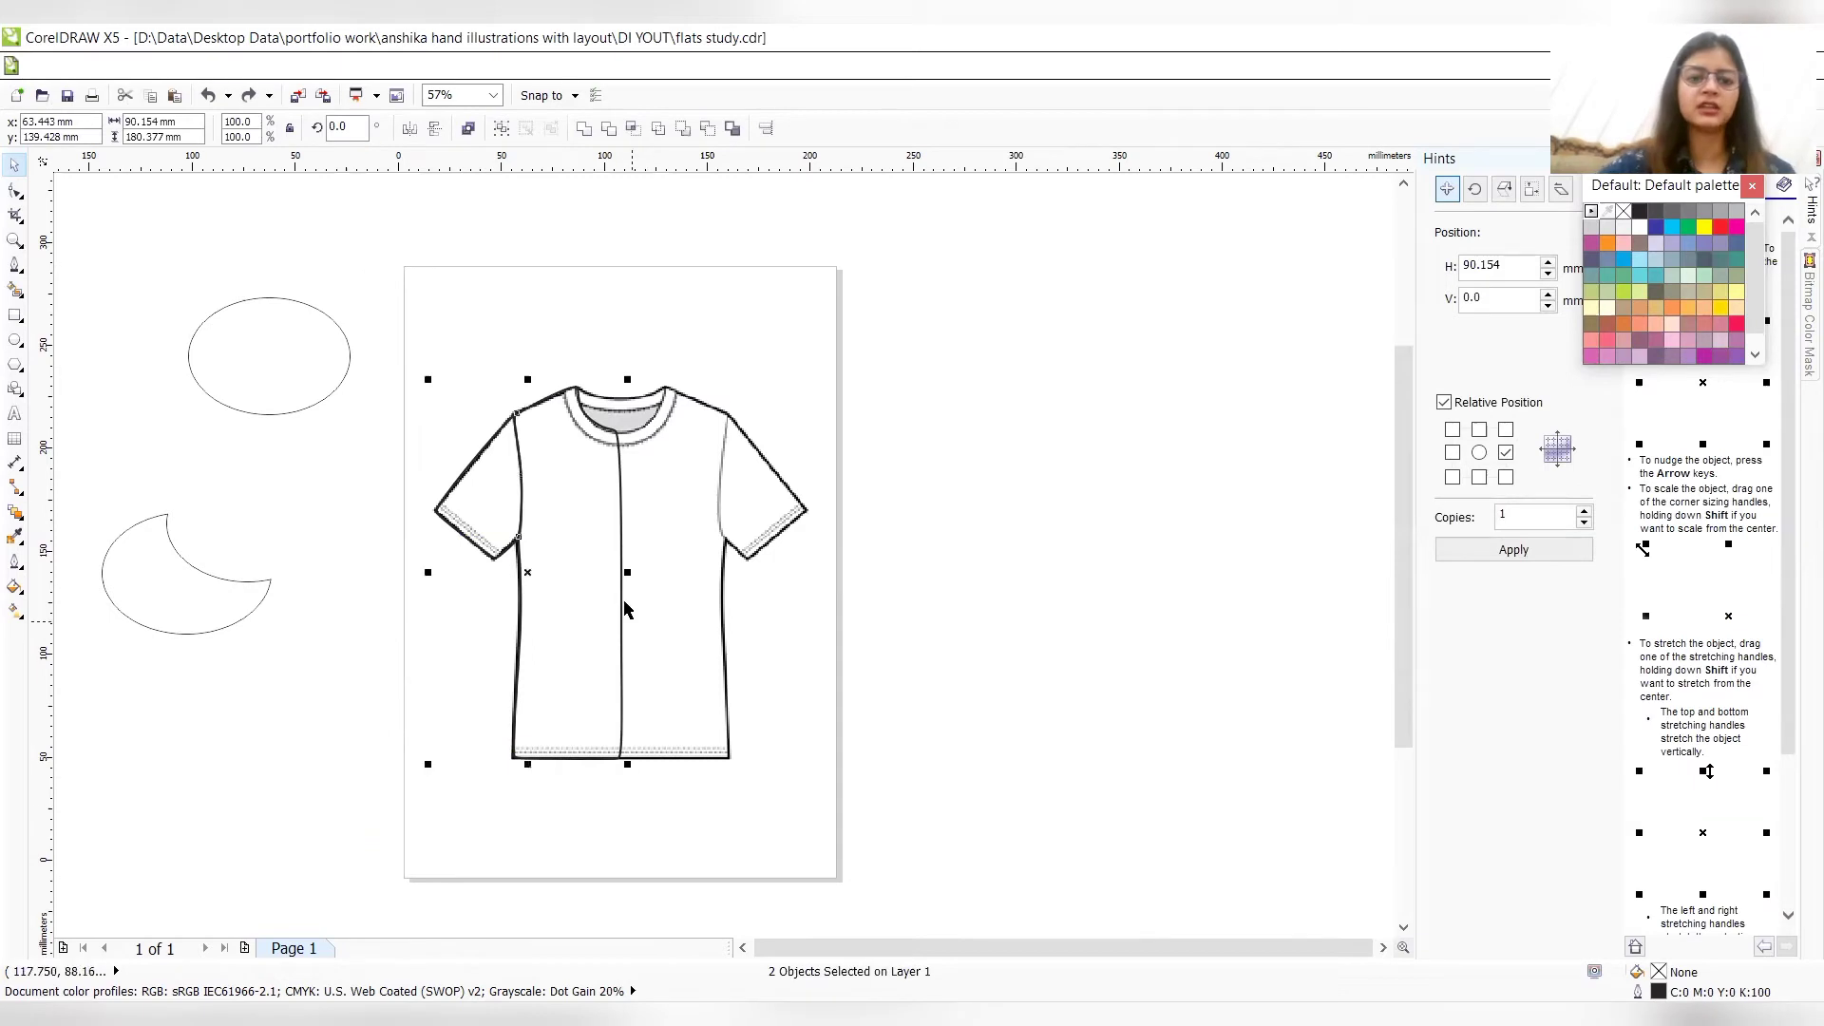
pyautogui.rightClick(534, 580)
pyautogui.click(609, 643)
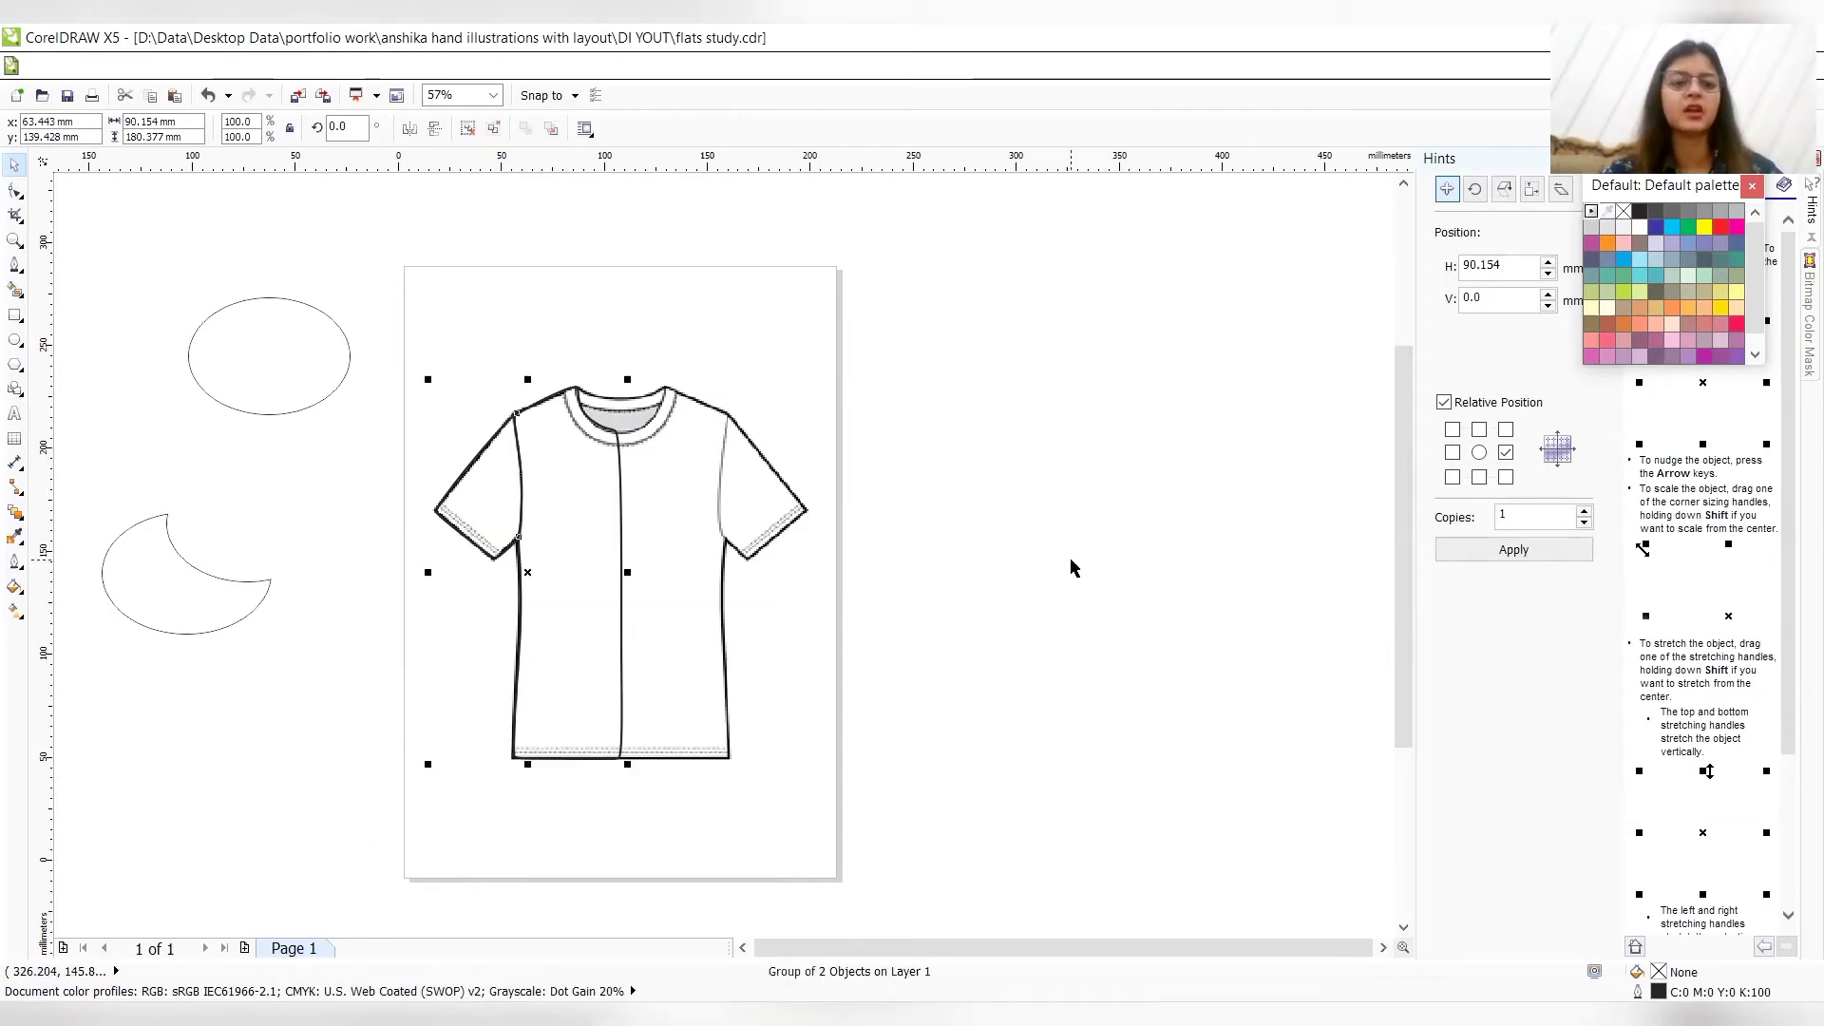
pyautogui.click(1070, 567)
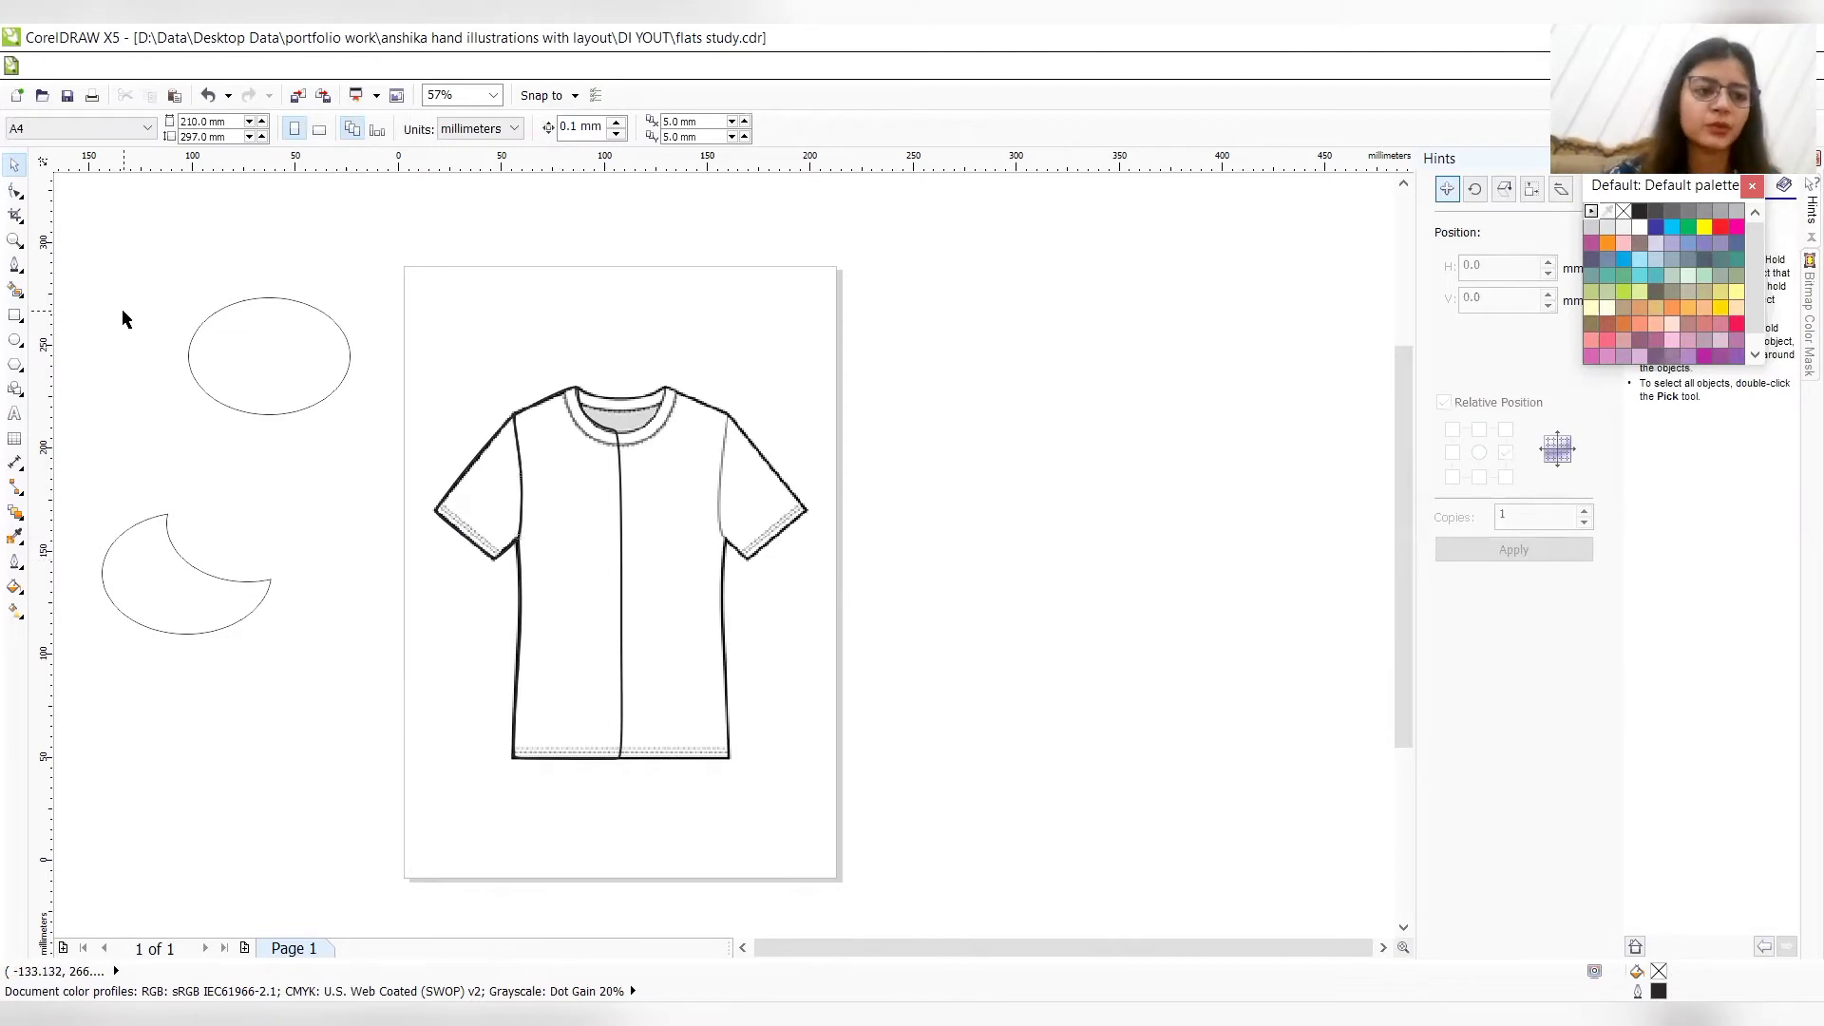
# - Move the demonstration ellipse down and slightly right, closer to the crescent
pyautogui.click(149, 618)
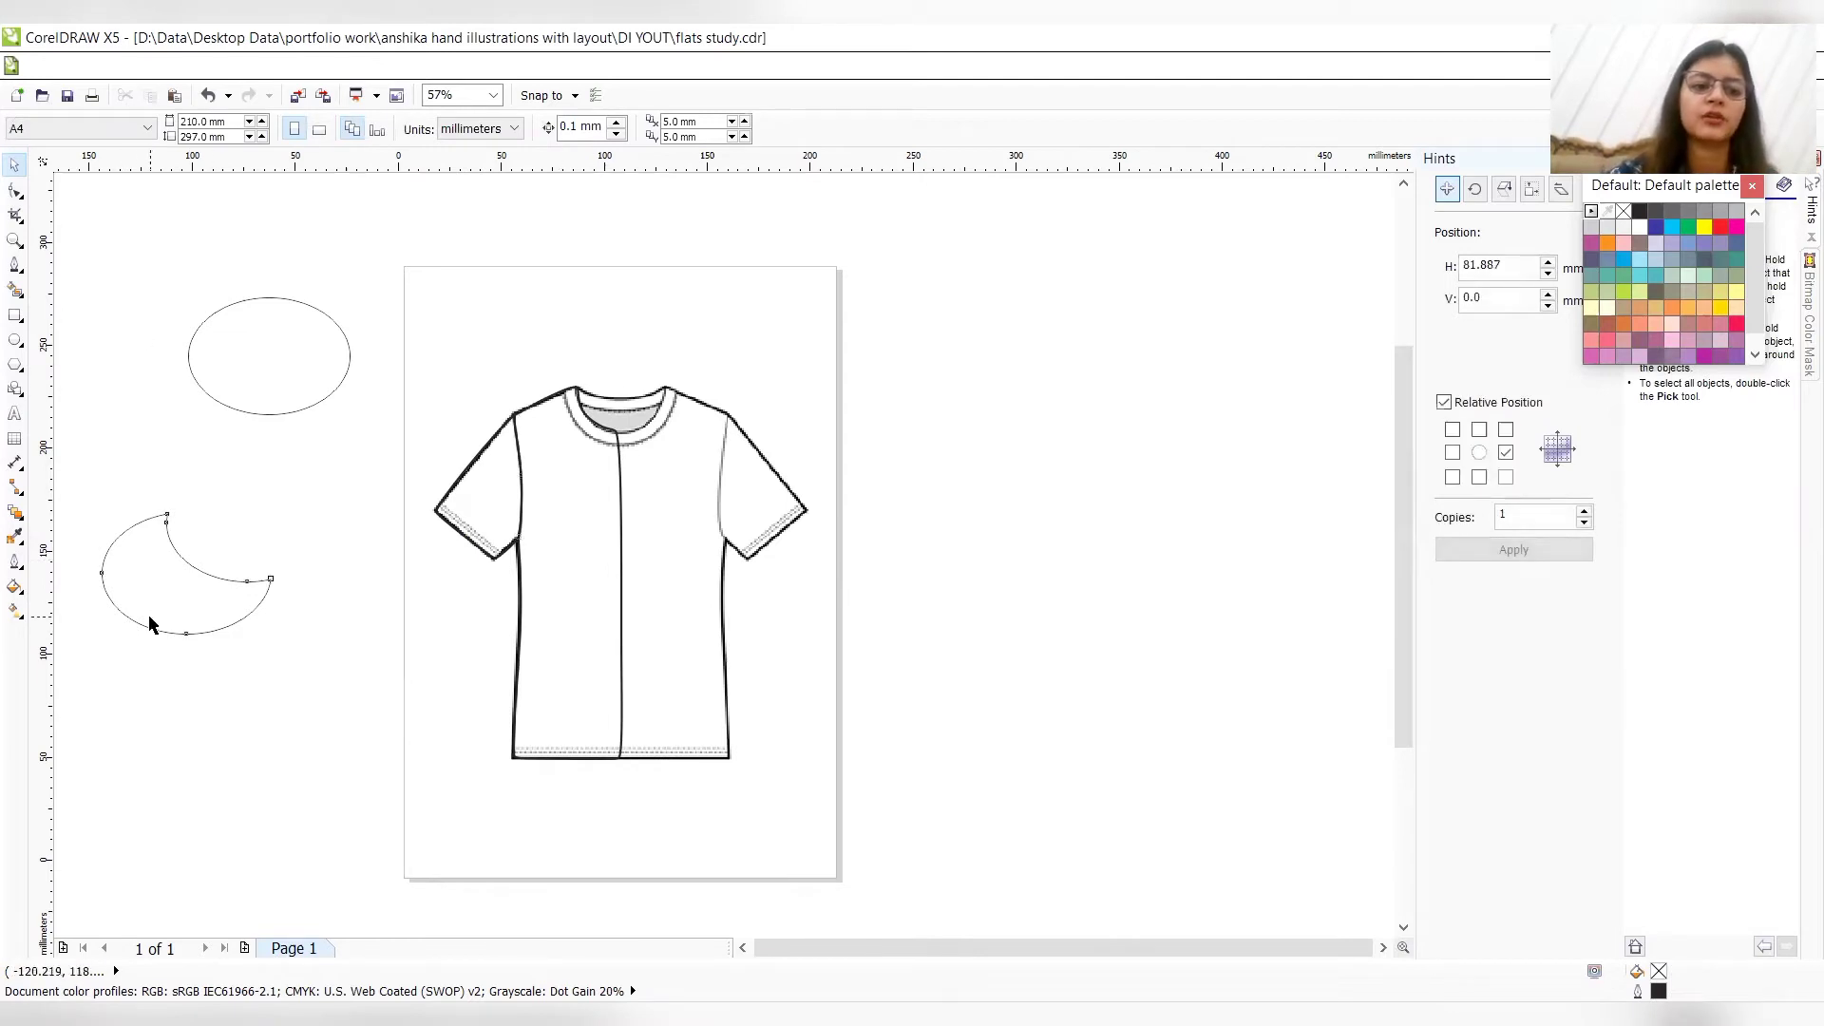
pyautogui.click(242, 356)
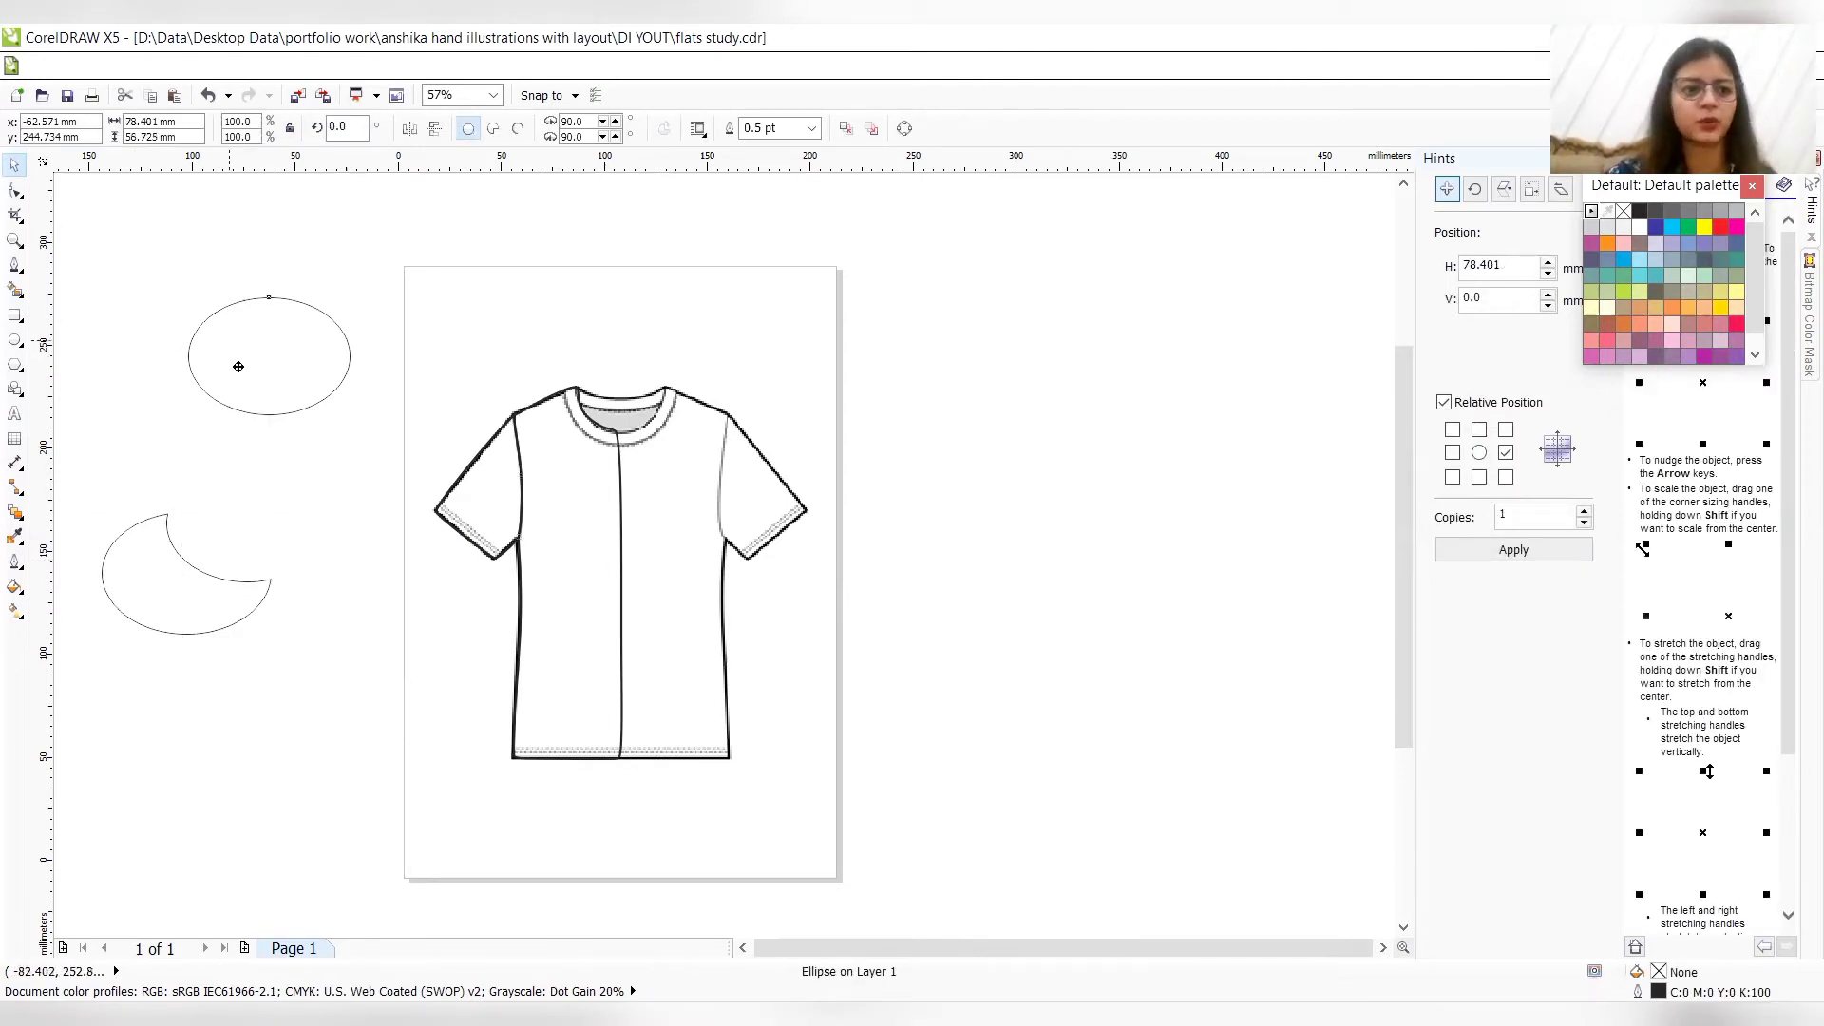
pyautogui.moveTo(240, 363); pyautogui.dragTo(275, 464)
pyautogui.doubleClick(159, 533)
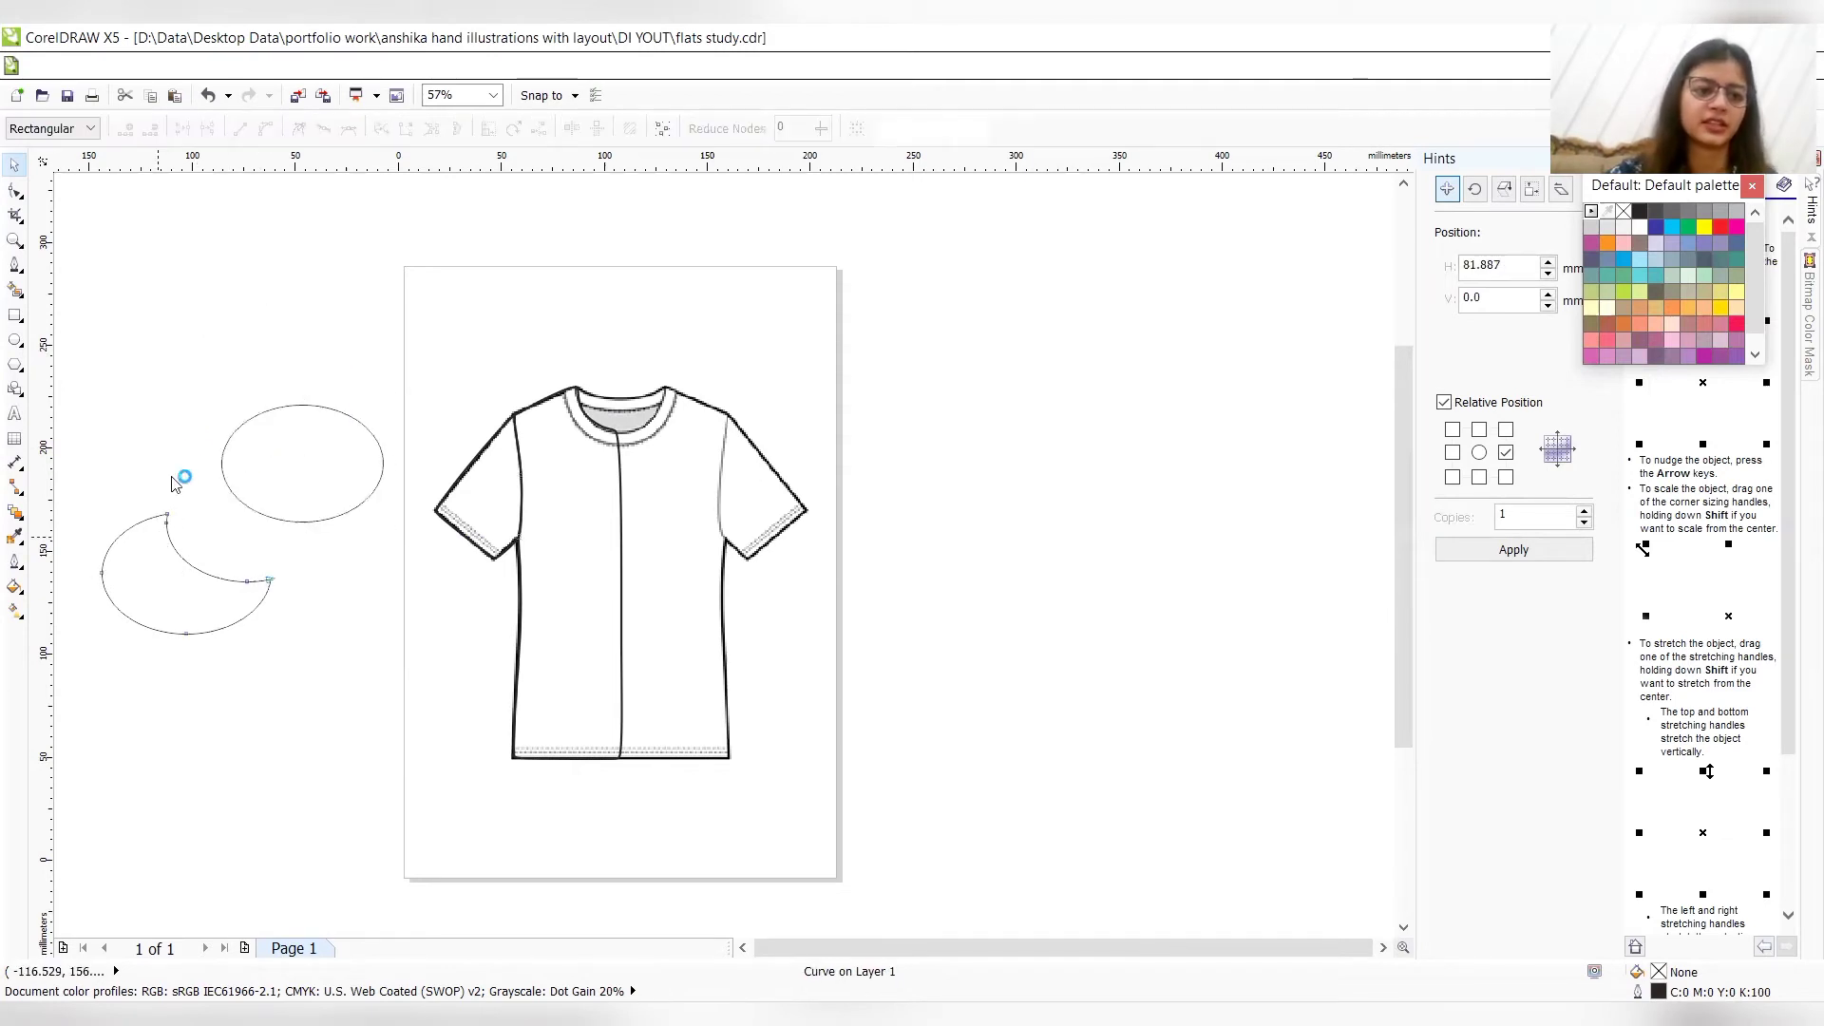
pyautogui.click(13, 177)
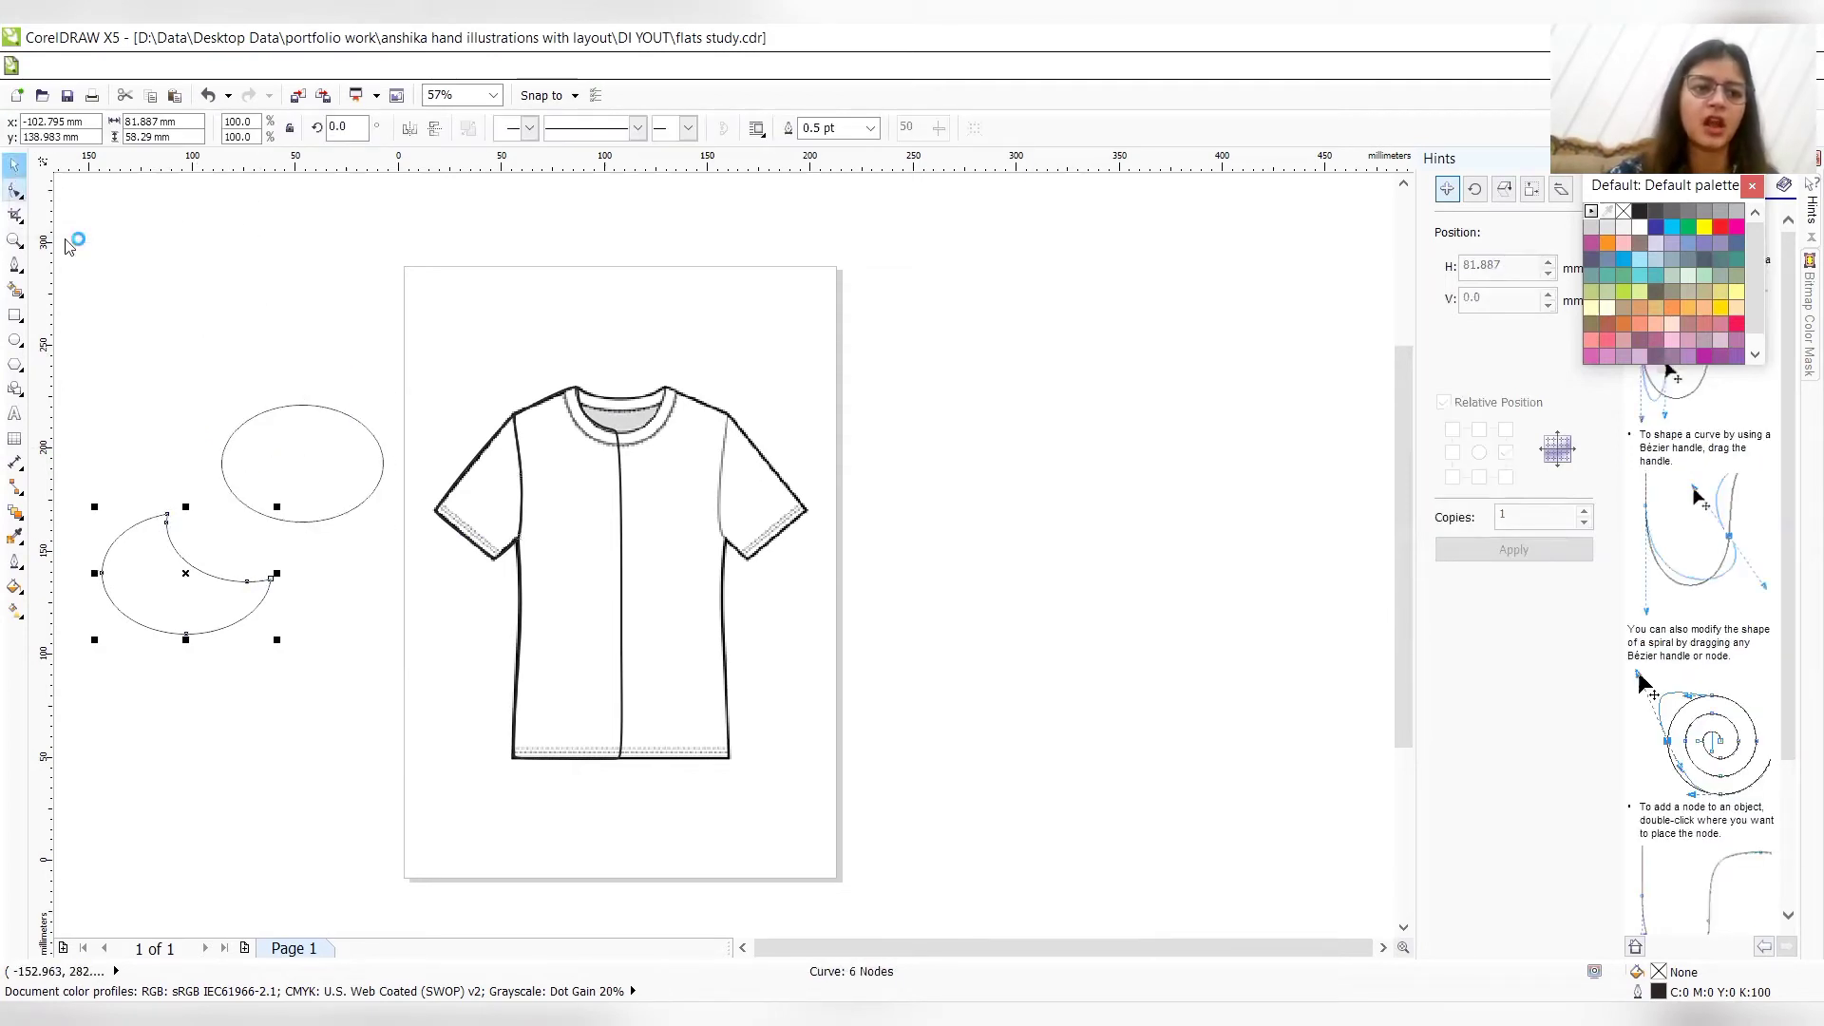
# - Group the ellipse and the crescent, and move the group up and to the right, partly over the page's upper-left corner
pyautogui.moveTo(62, 256); pyautogui.dragTo(409, 750)
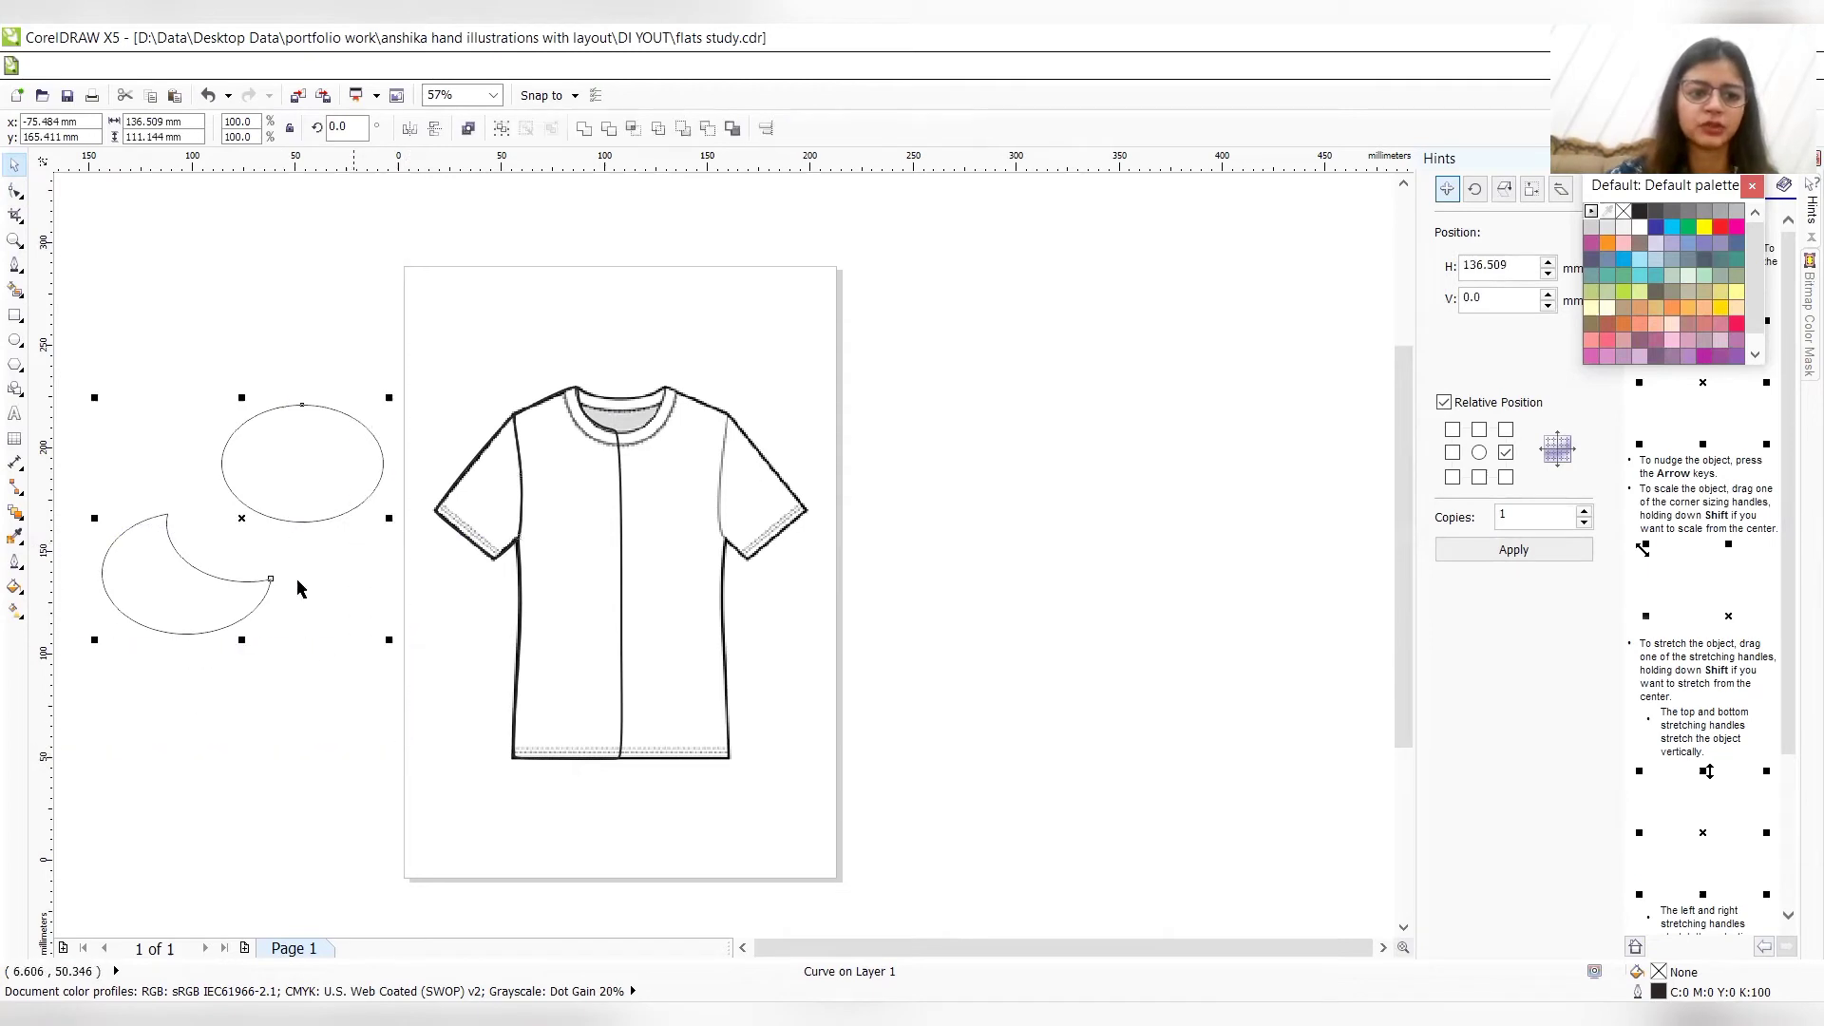
pyautogui.rightClick(244, 518)
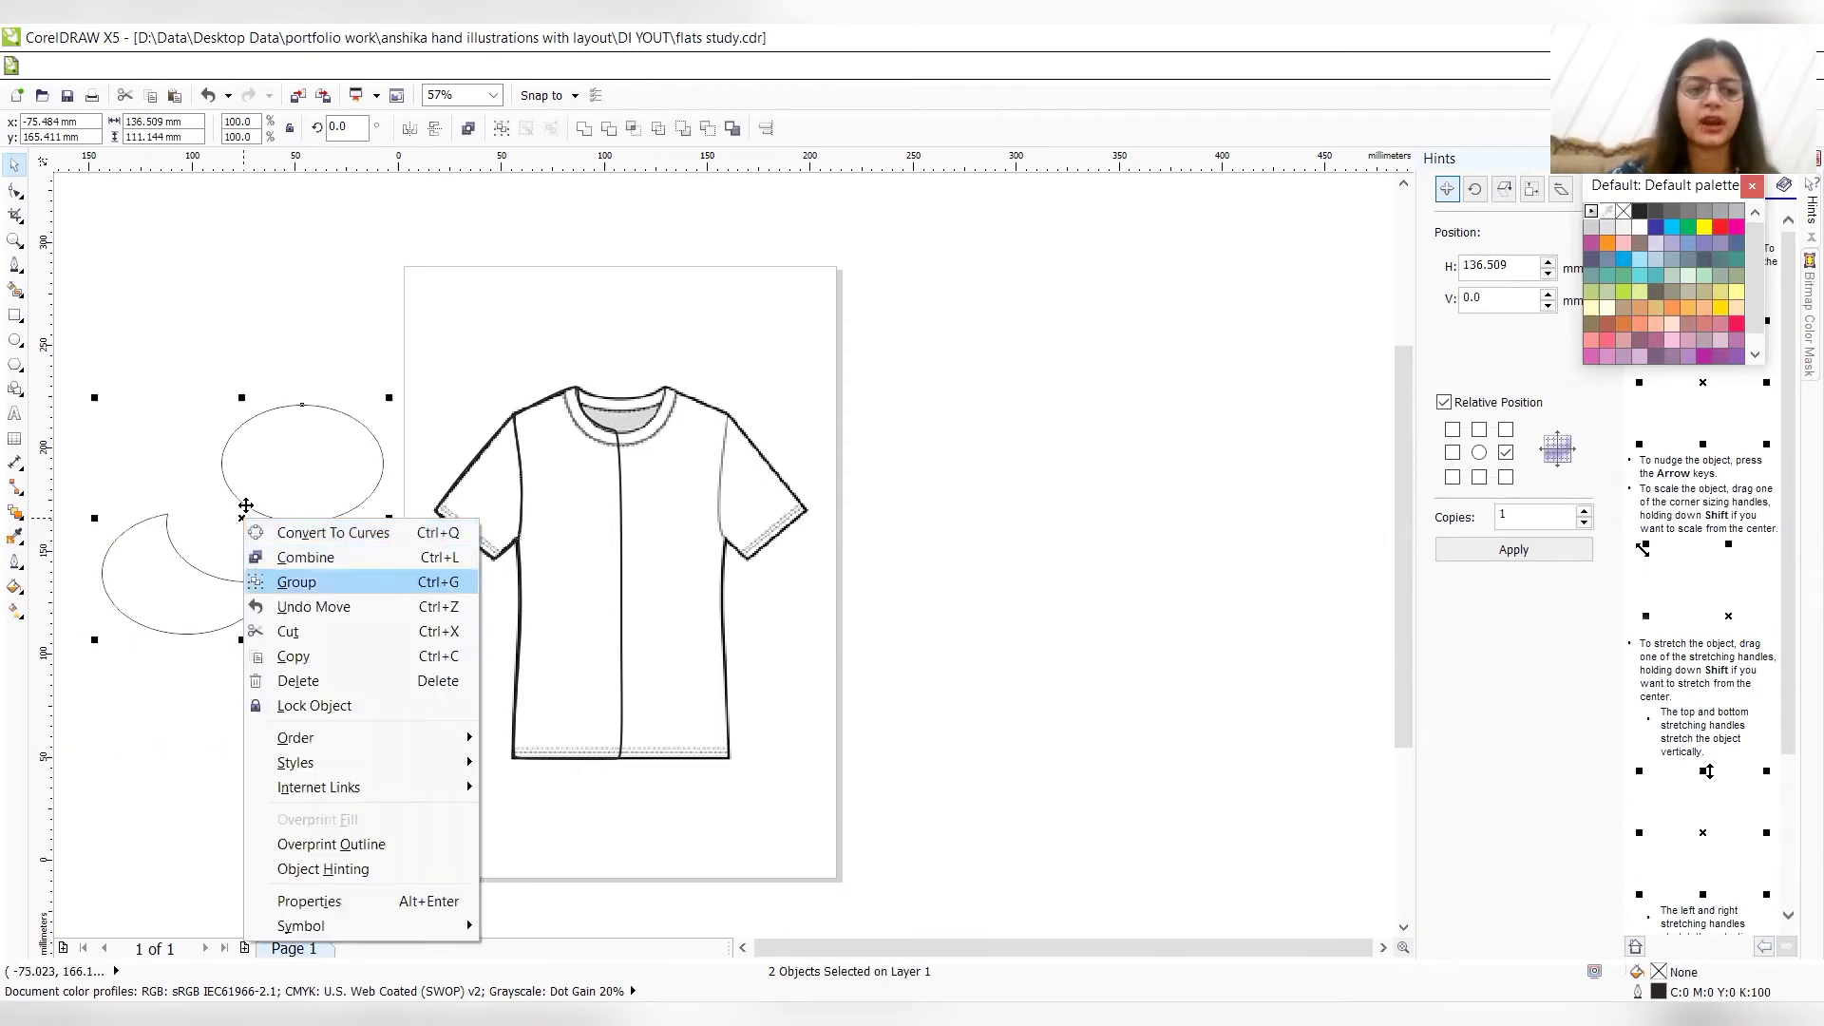
pyautogui.click(338, 592)
pyautogui.moveTo(242, 514); pyautogui.dragTo(335, 298)
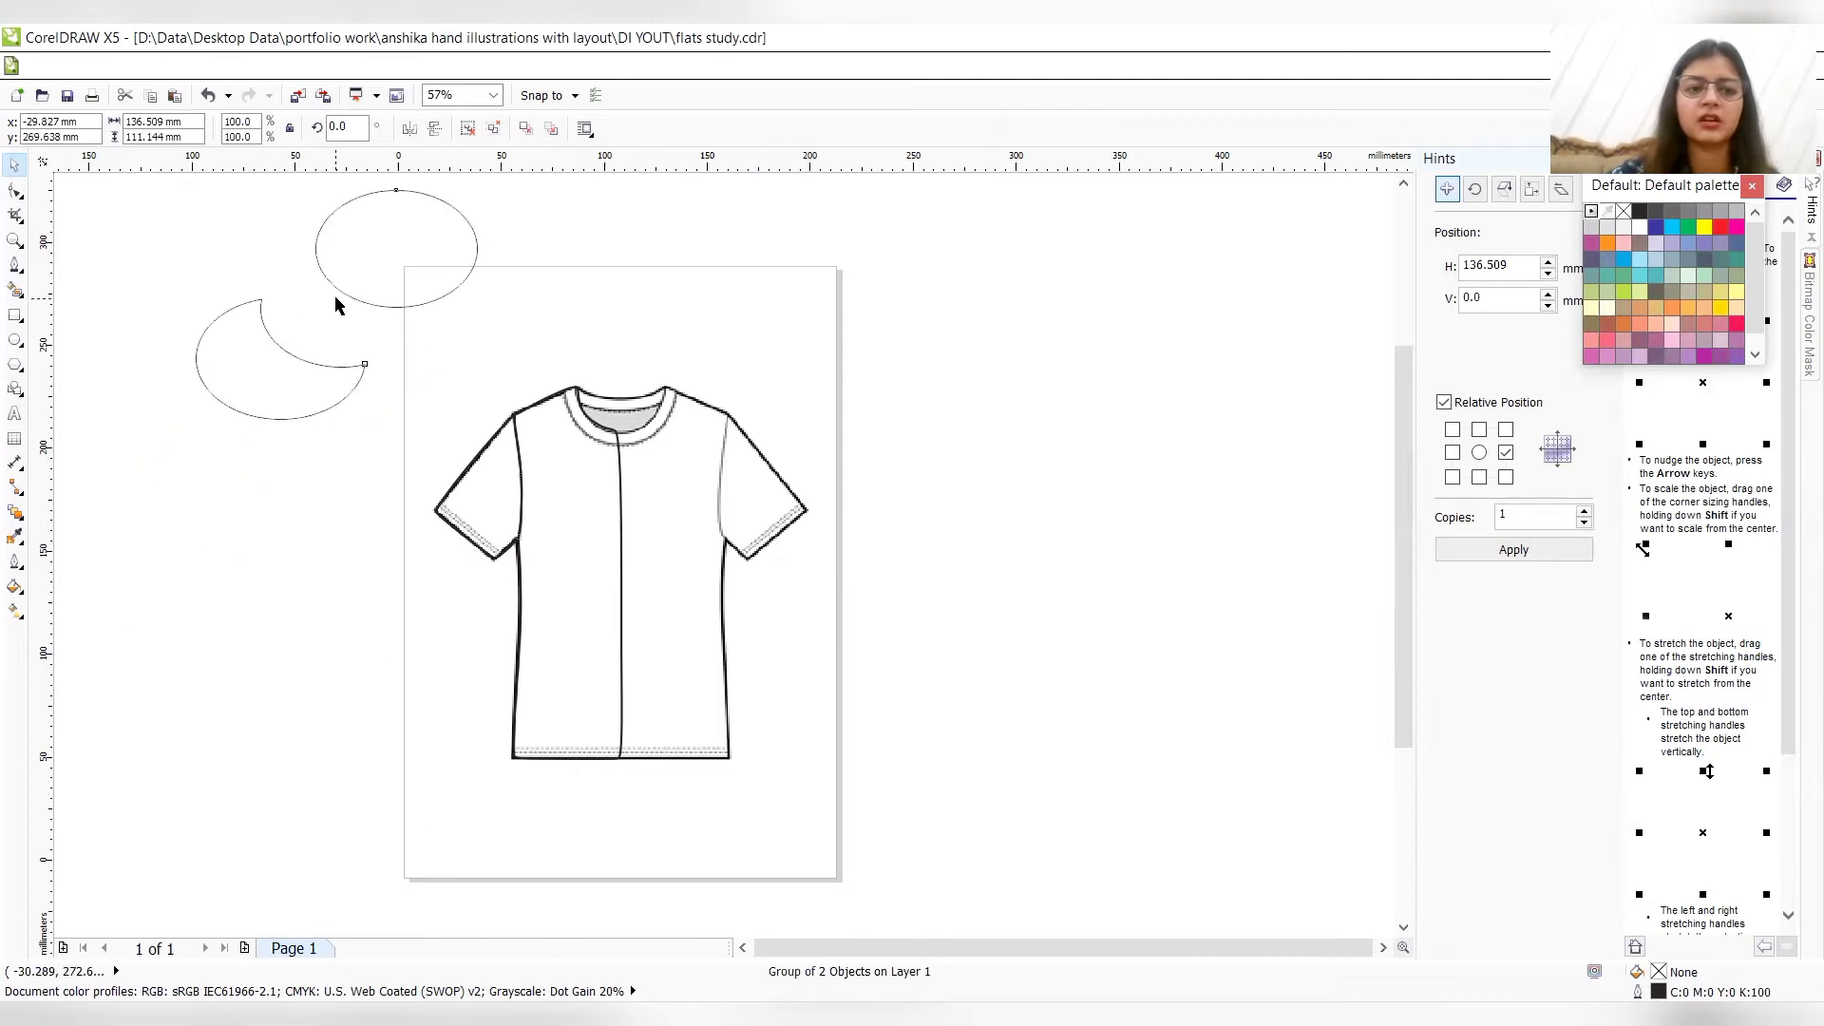
pyautogui.click(312, 292)
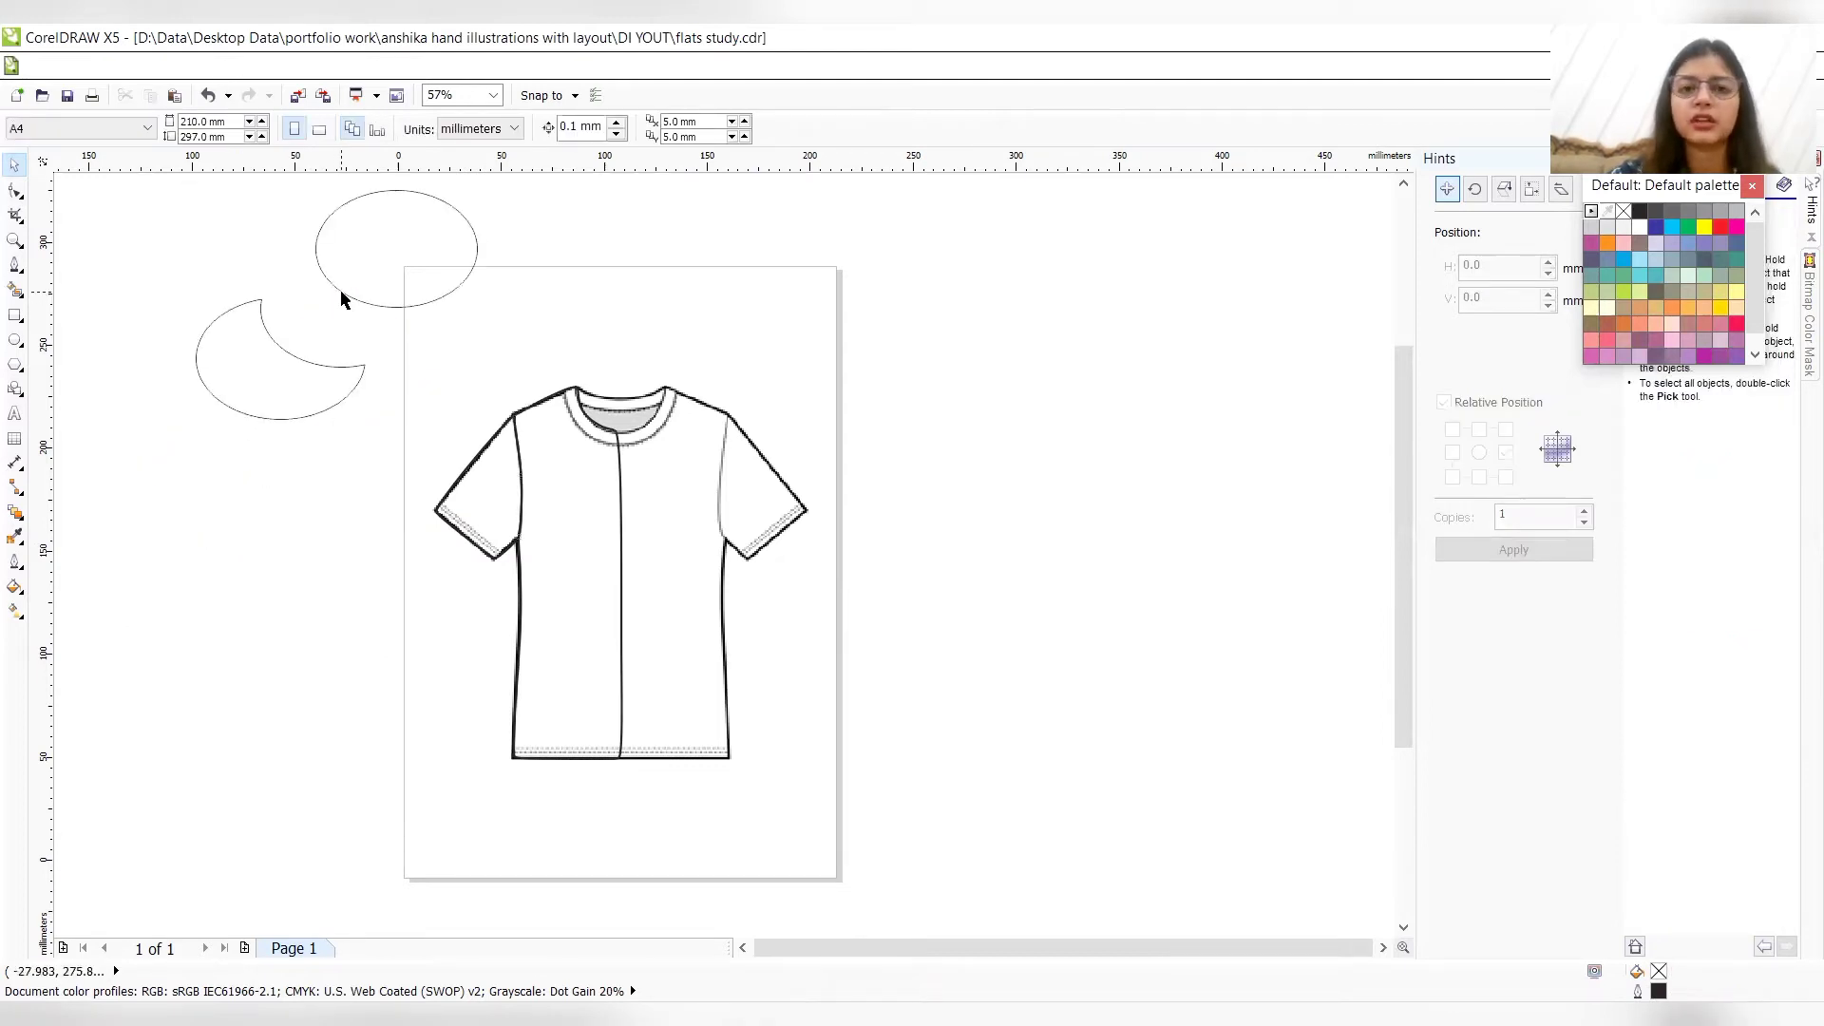
pyautogui.click(336, 298)
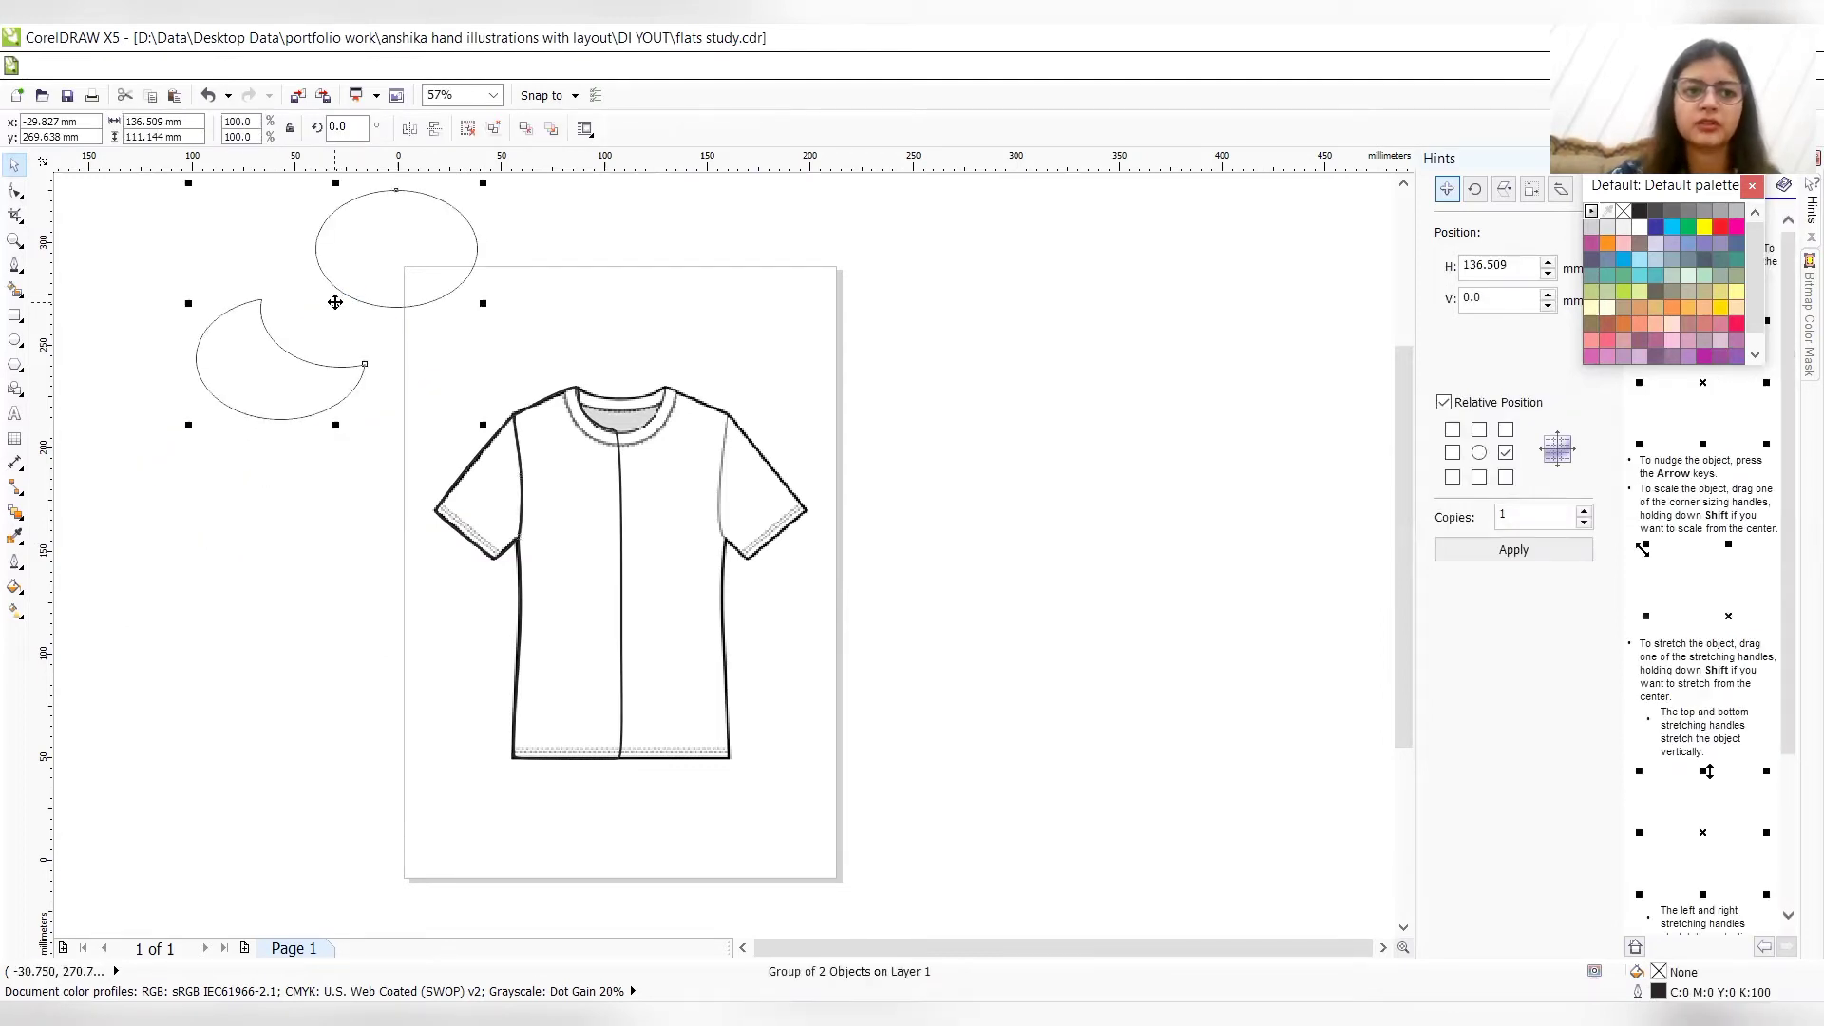
# - Move the ellipse and crescent group down-left, clear of the page, and ungroup it
pyautogui.moveTo(332, 302); pyautogui.dragTo(246, 341)
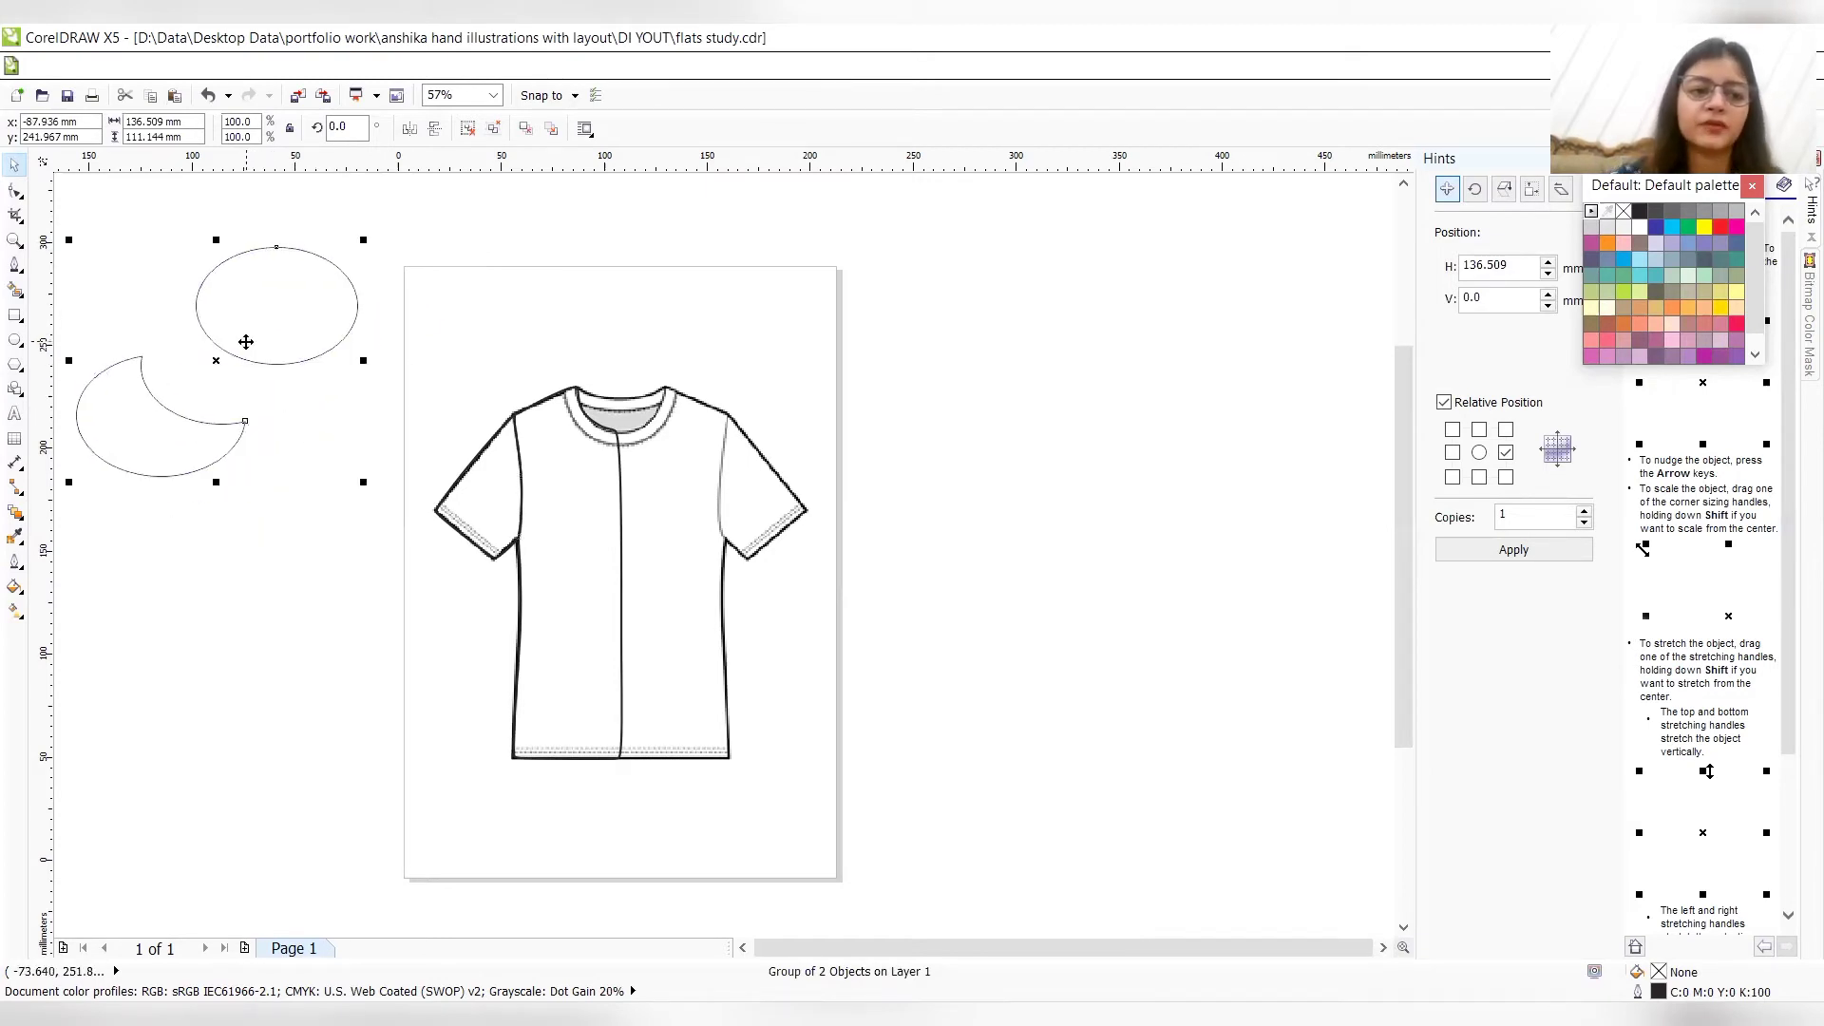
pyautogui.rightClick(246, 346)
pyautogui.click(286, 381)
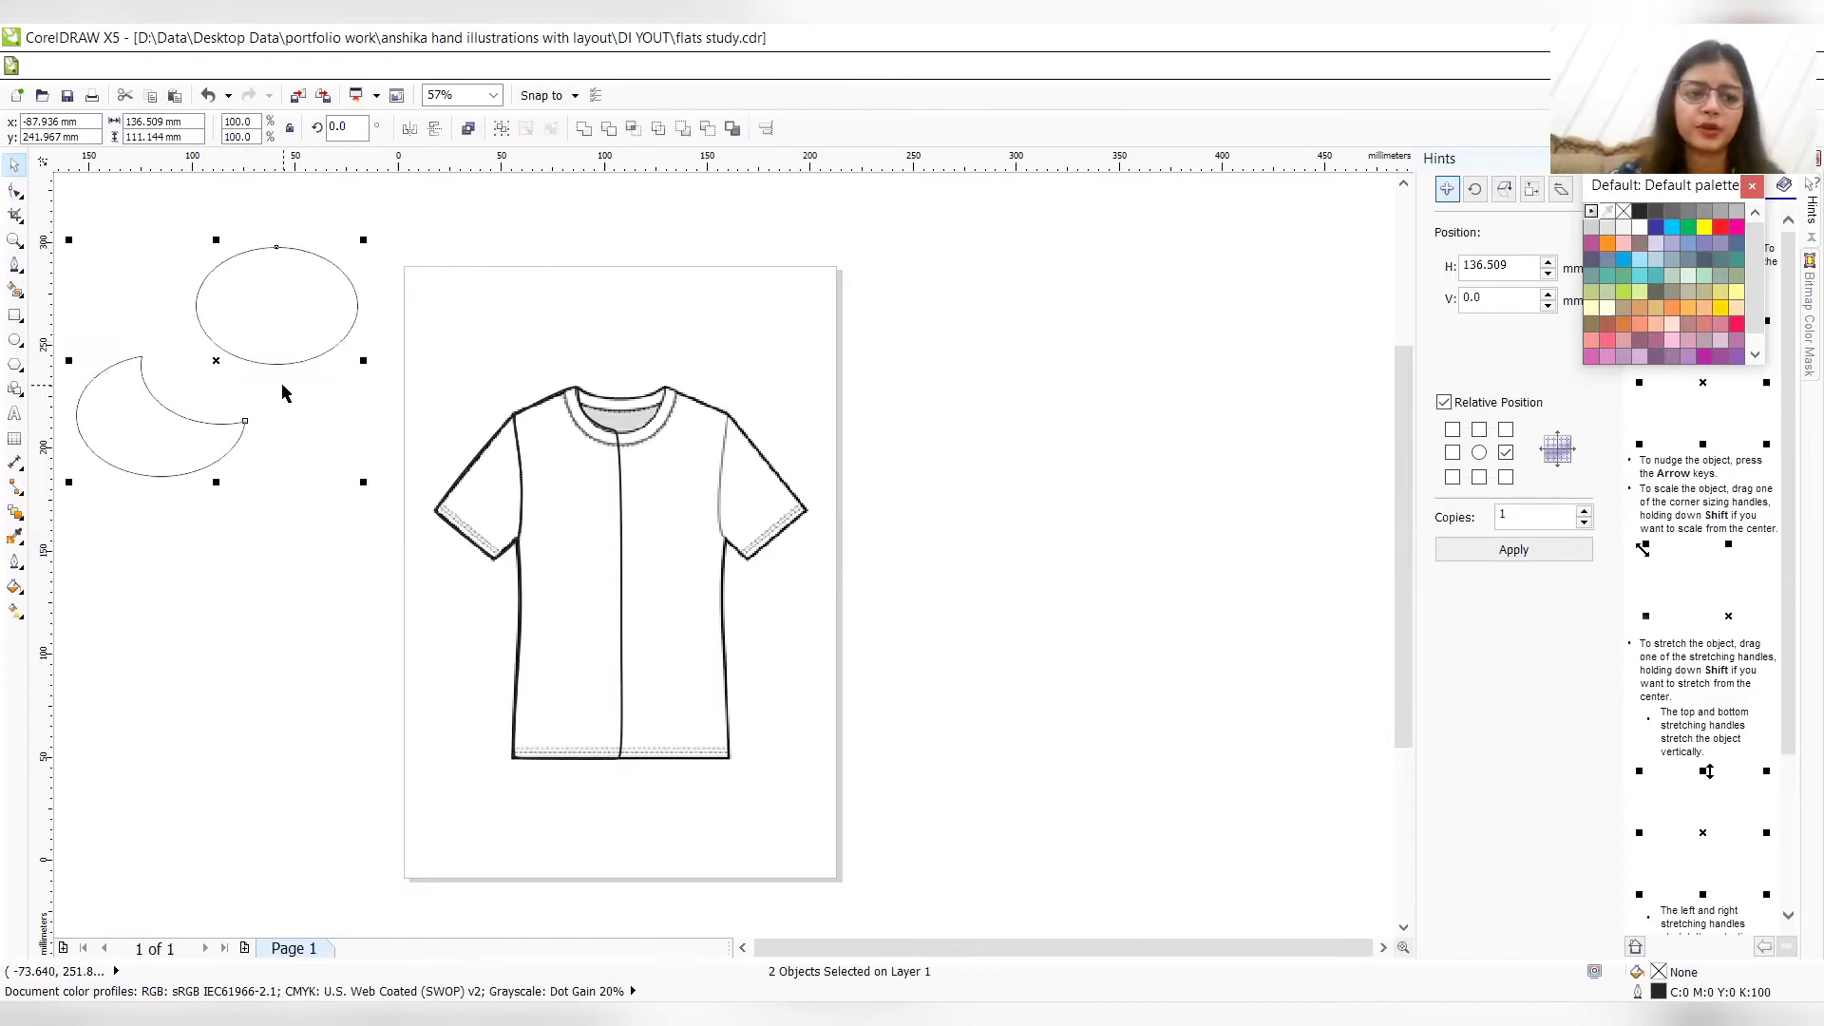
pyautogui.click(486, 304)
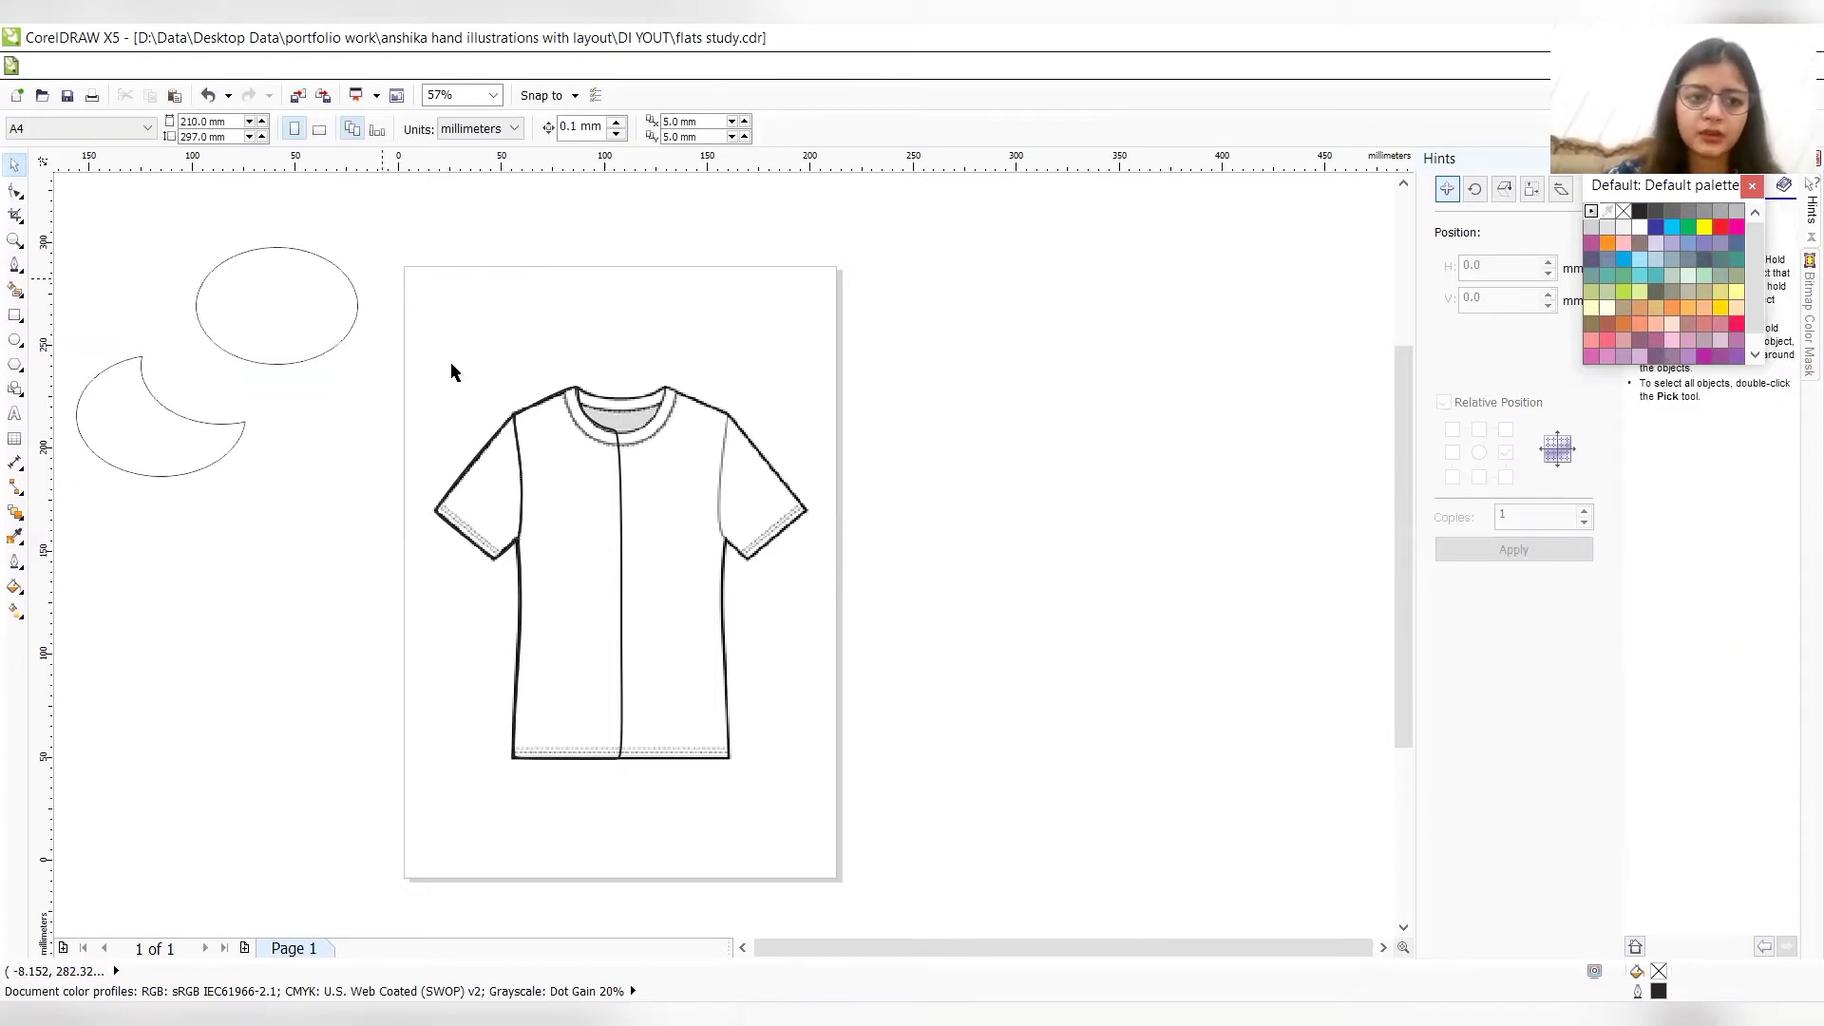
# - Move the grouped half body and left sleeve off the page to the right of the reference shirt, and undo the move
pyautogui.moveTo(381, 279); pyautogui.dragTo(704, 825)
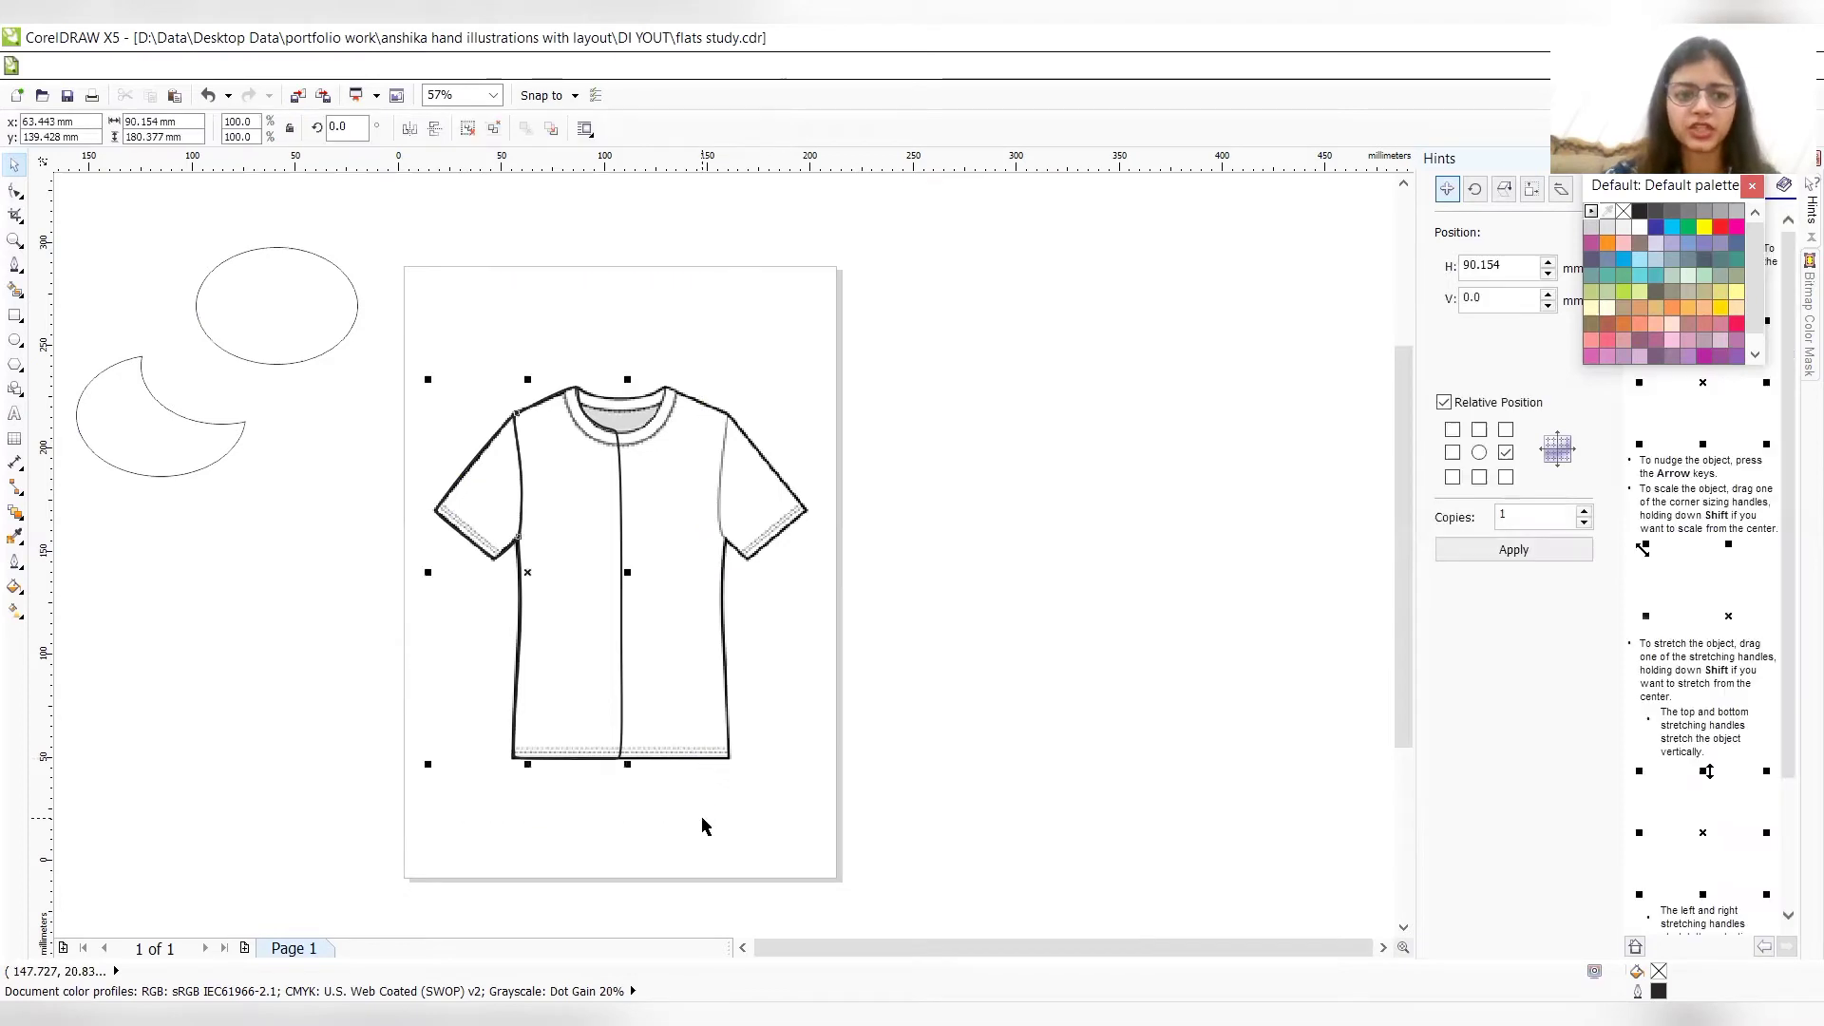
pyautogui.rightClick(529, 575)
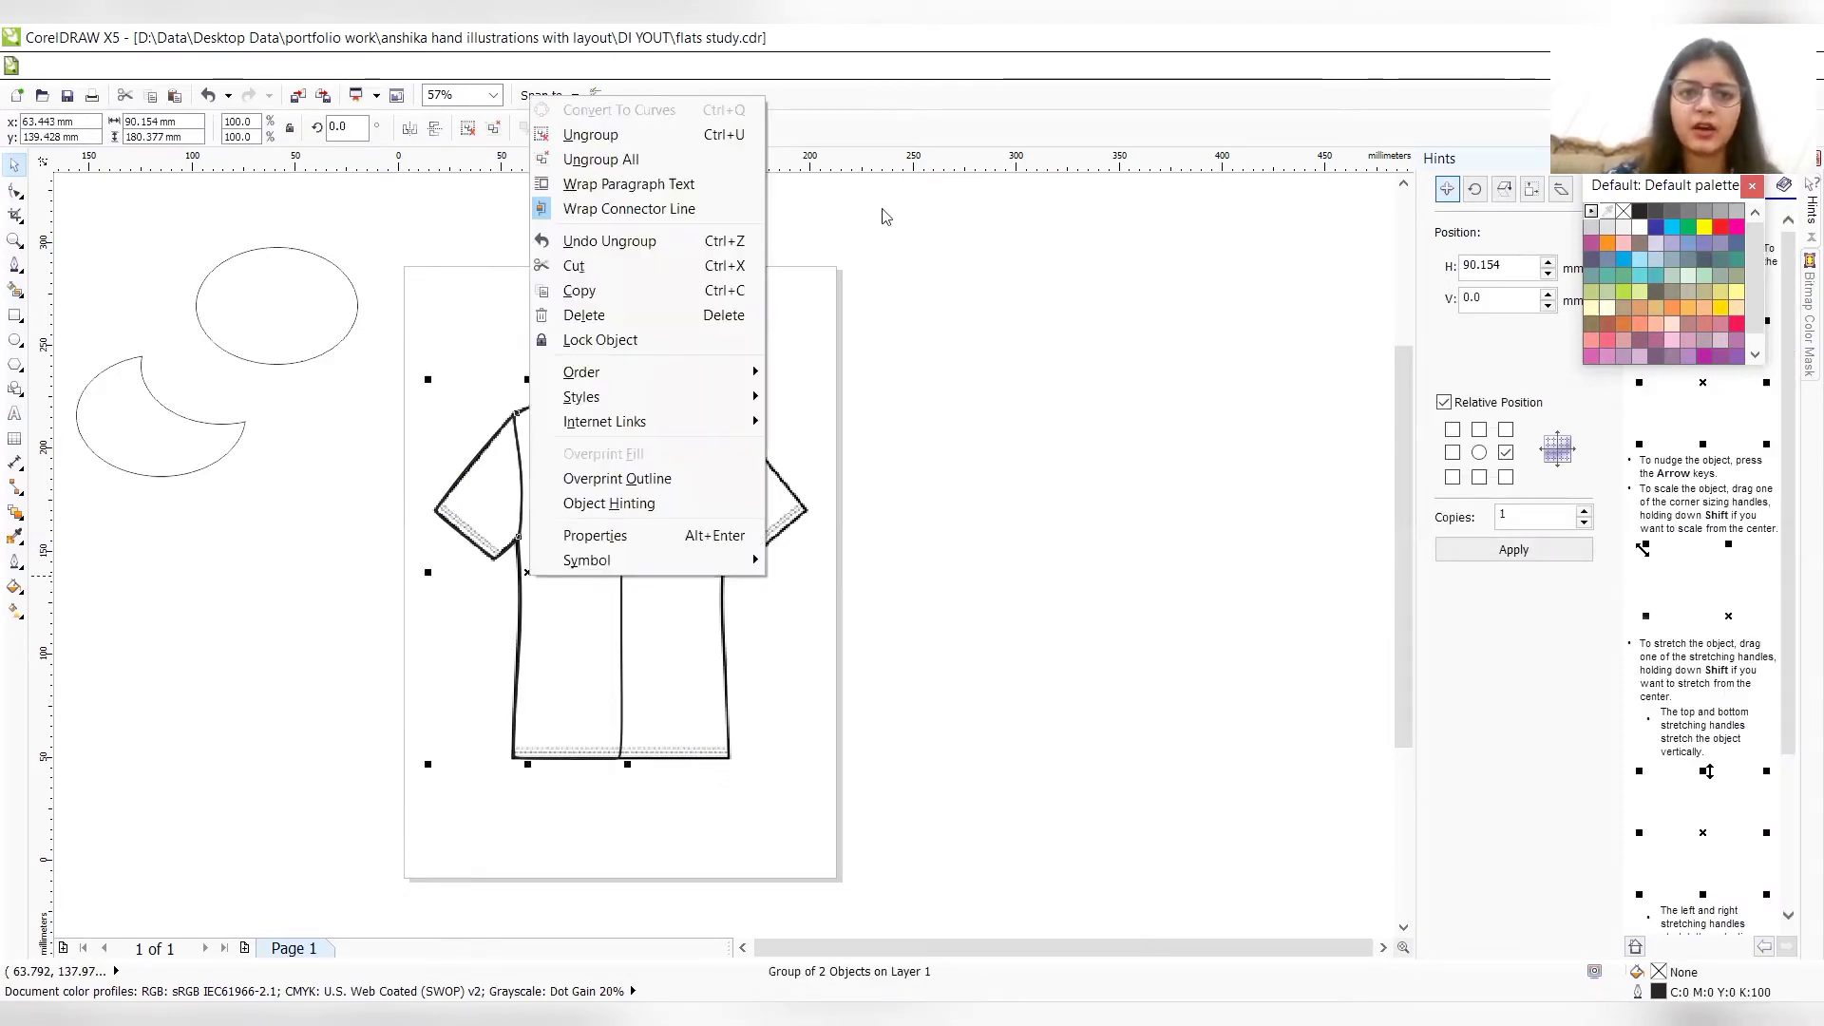
pyautogui.click(883, 217)
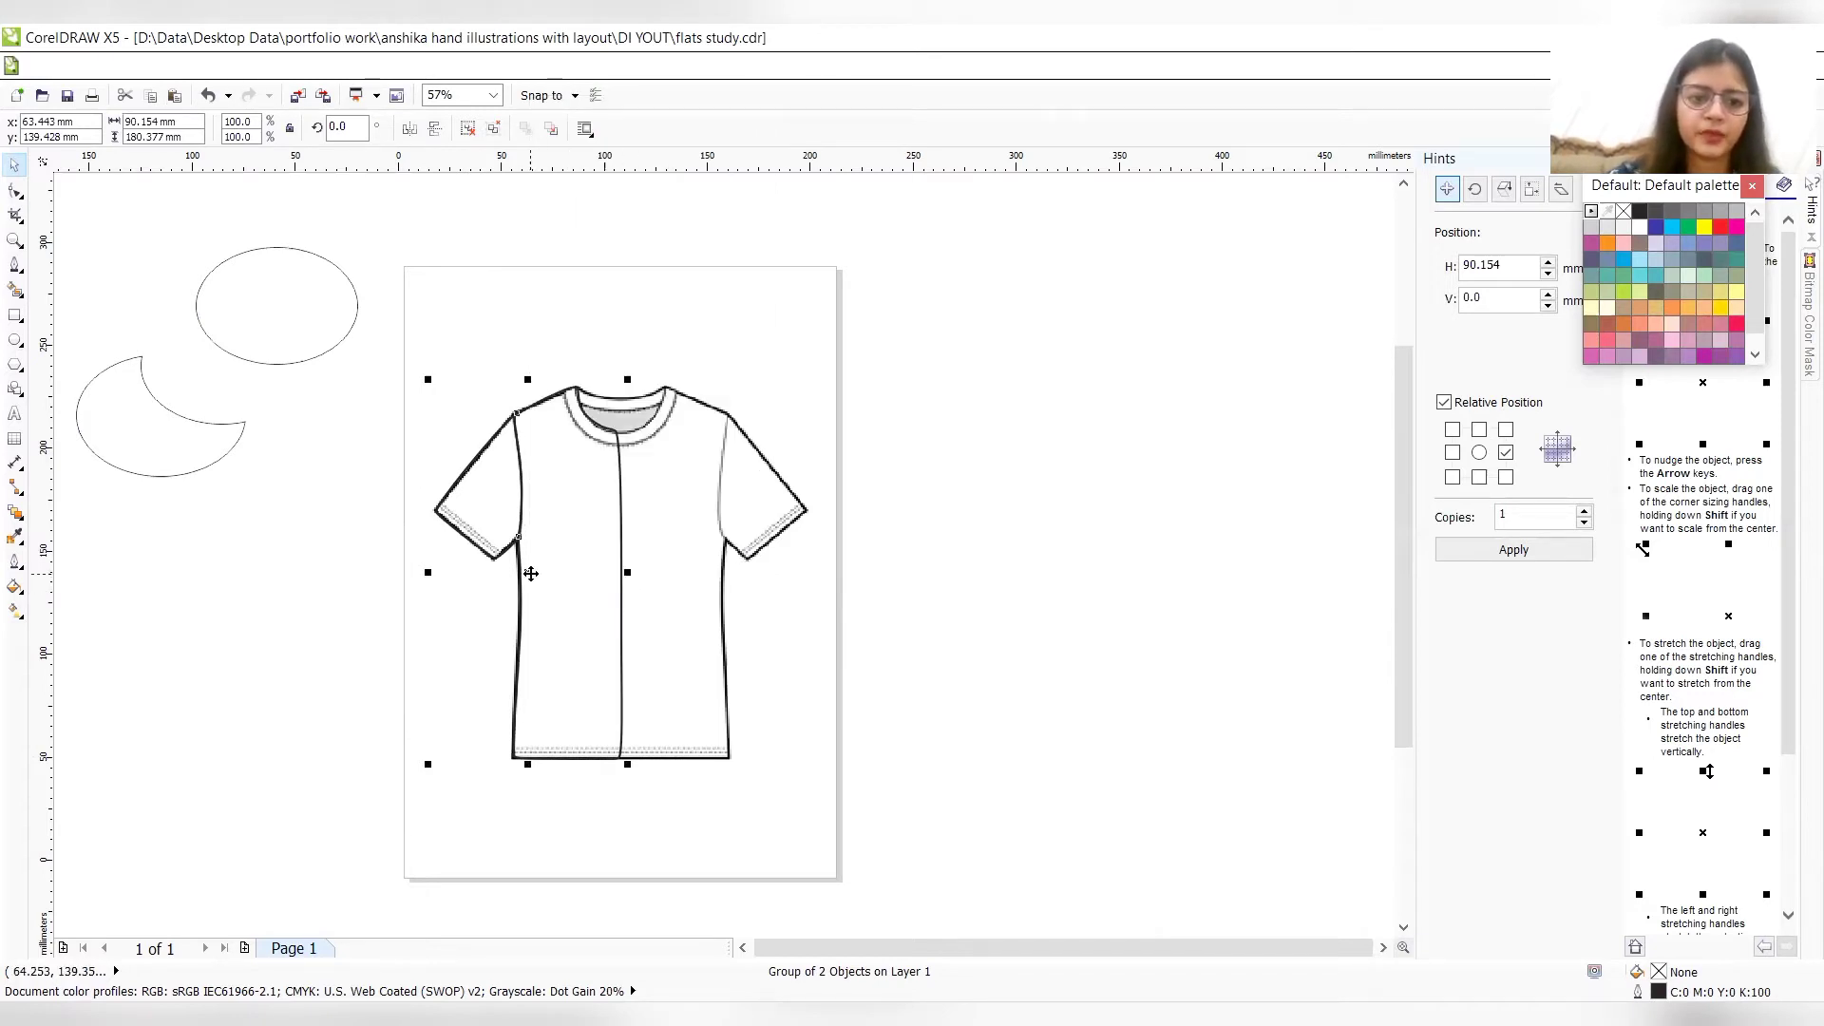
pyautogui.moveTo(529, 570); pyautogui.dragTo(958, 496)
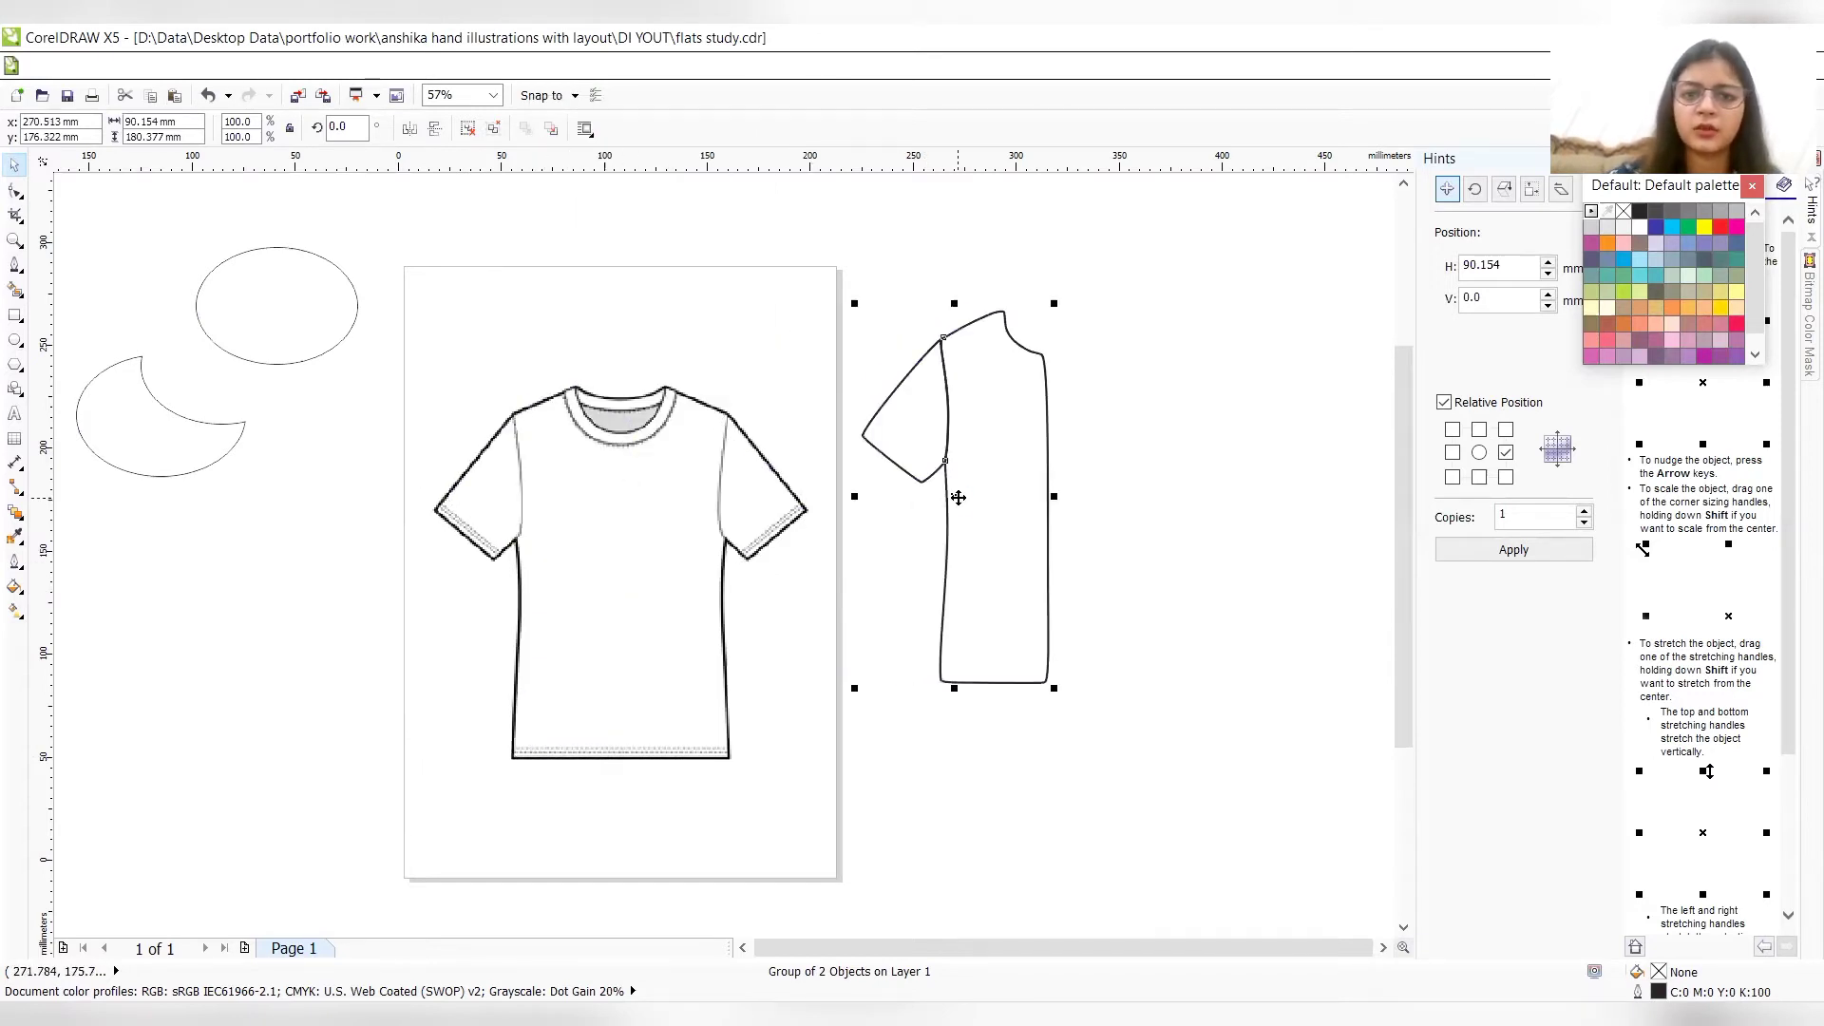
pyautogui.click(1181, 460)
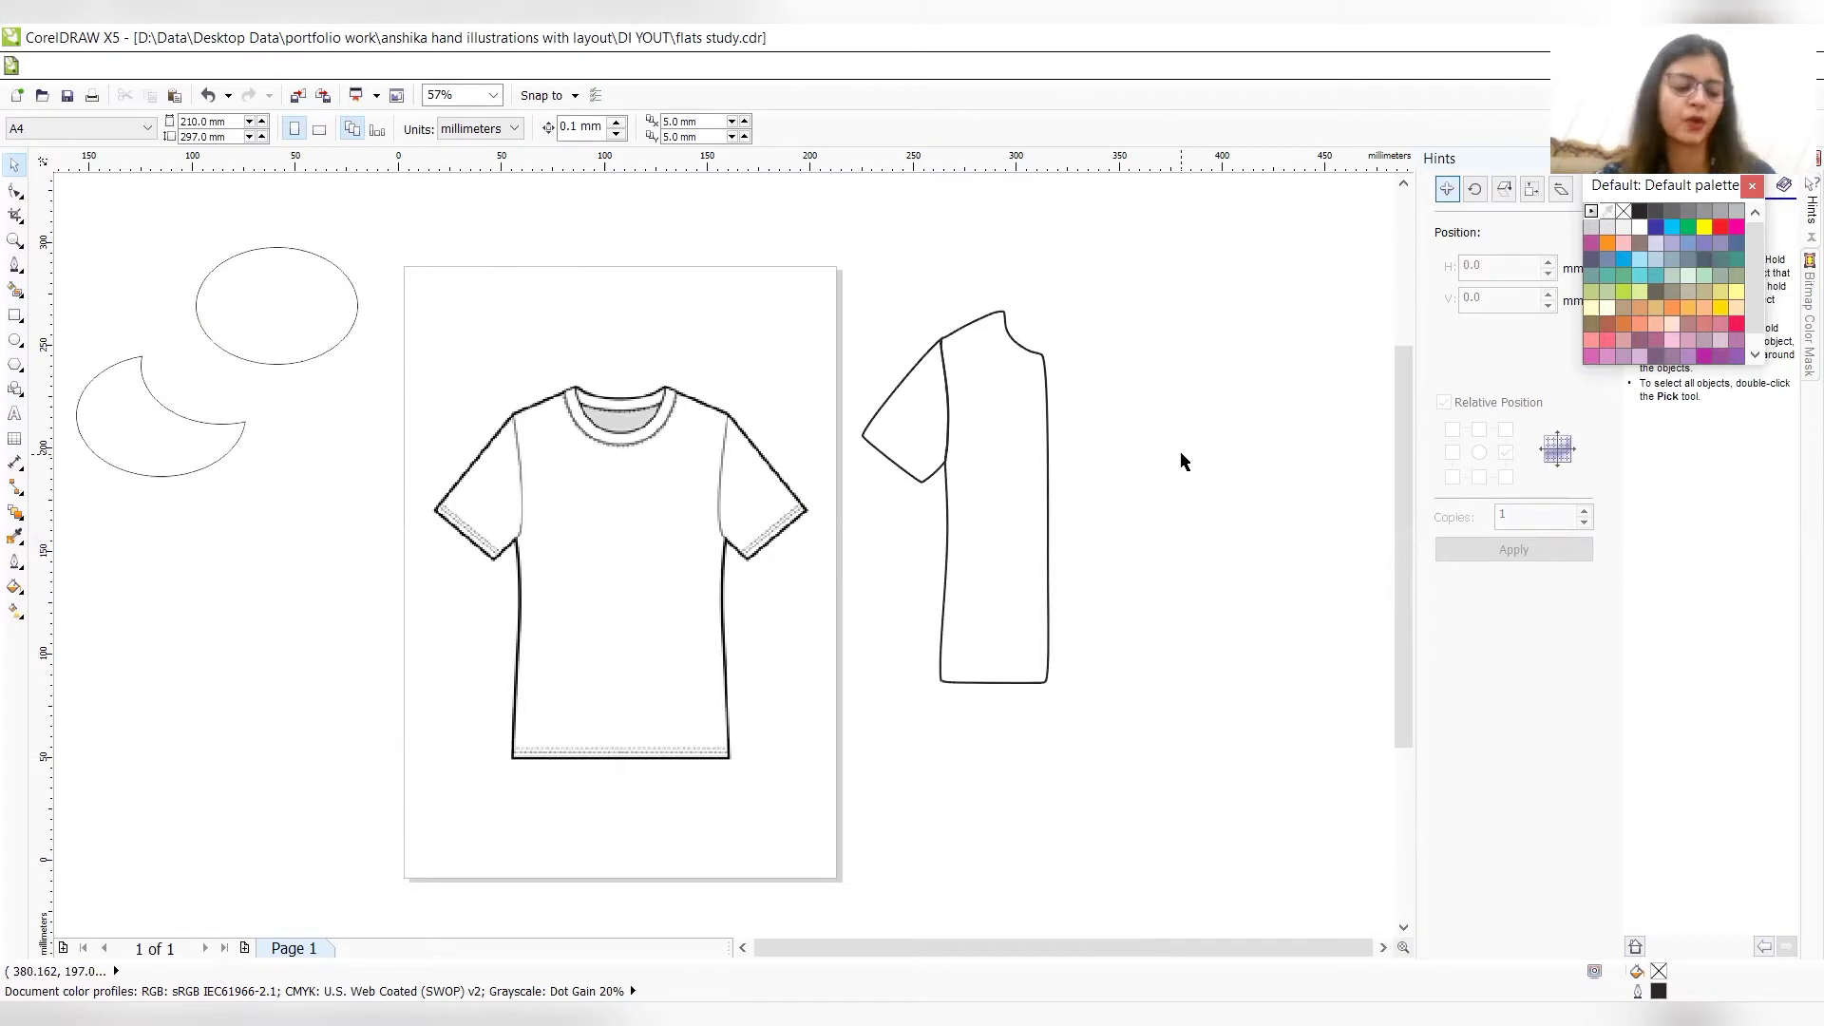
pyautogui.hotkey('ctrl', 'z')
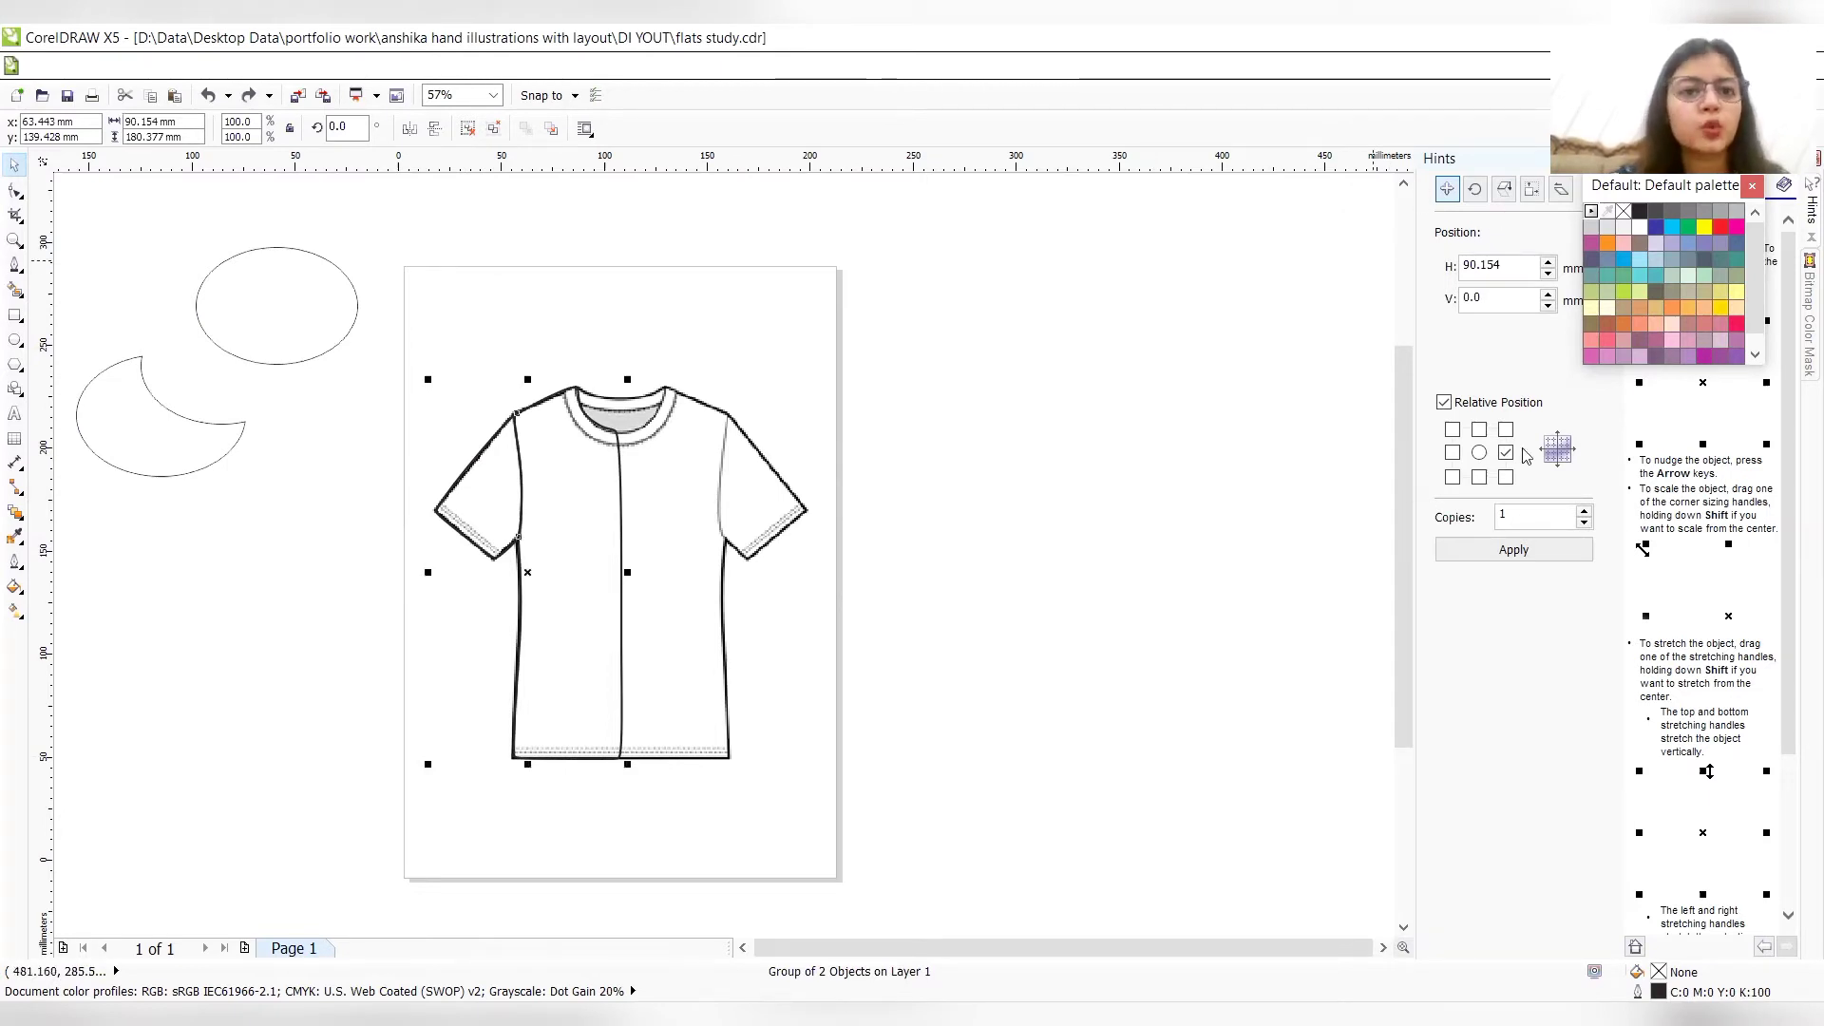
pyautogui.click(383, 74)
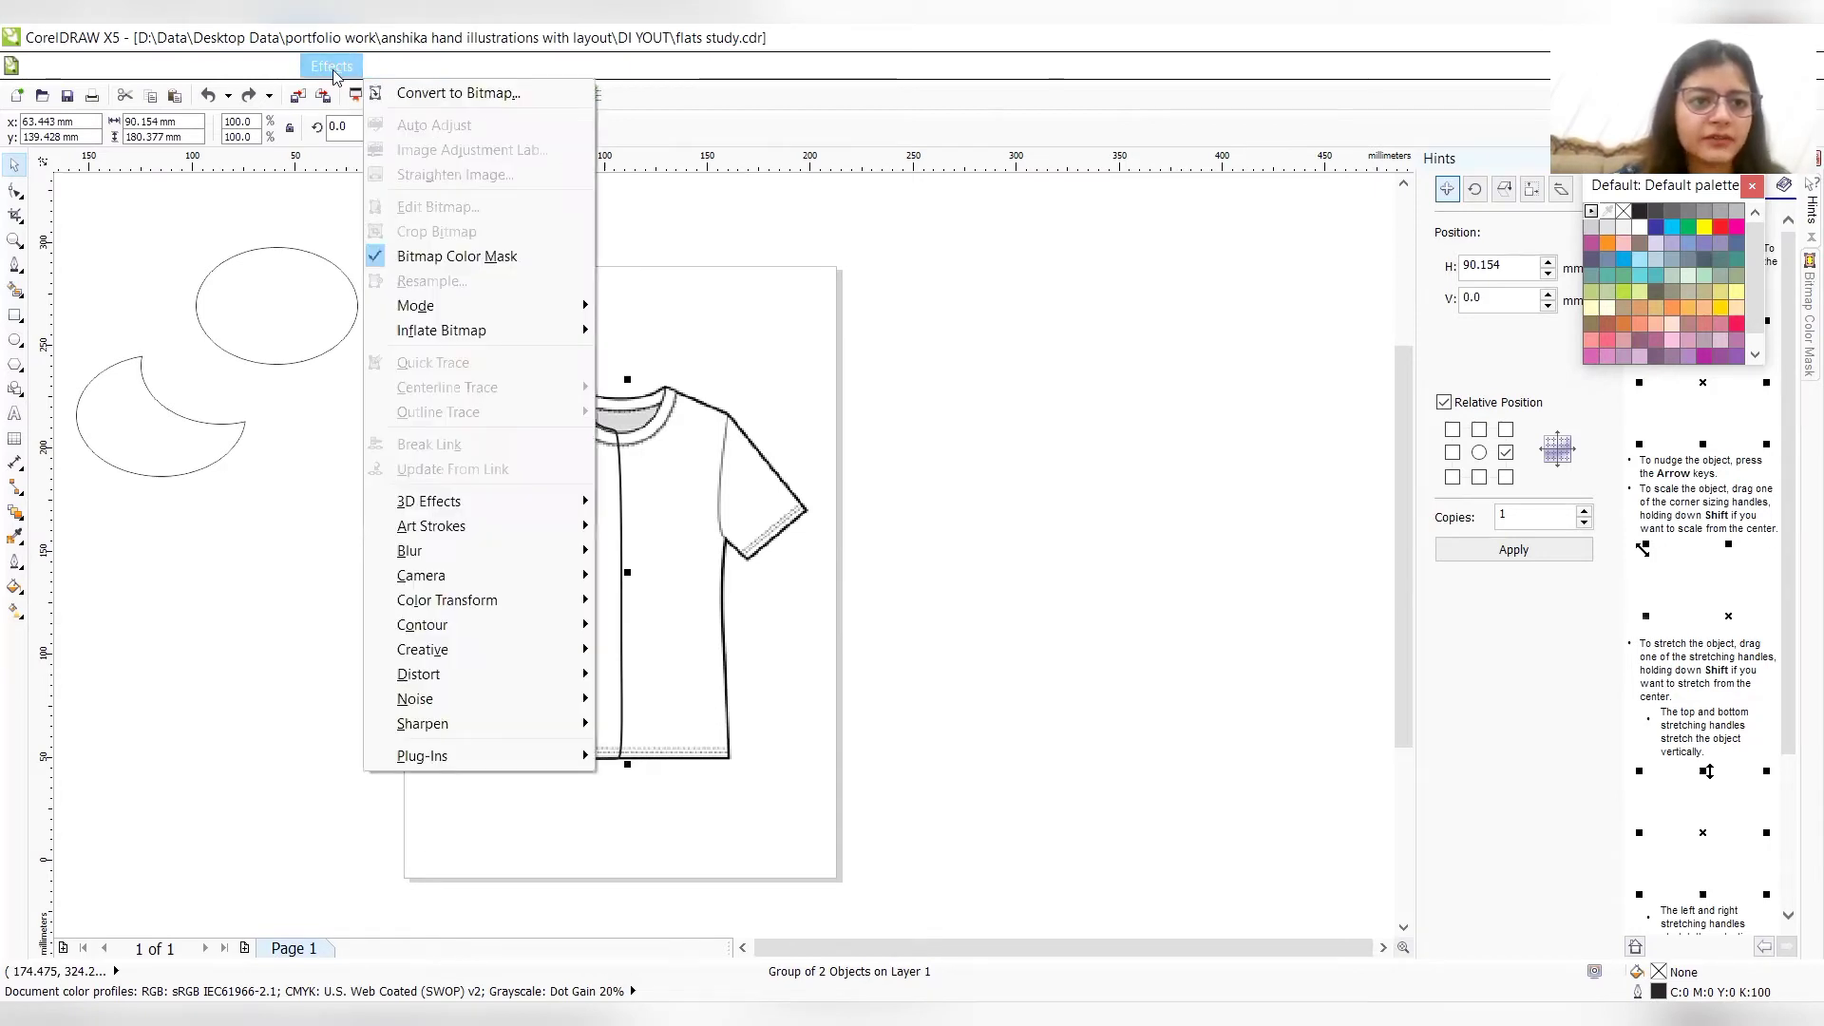
pyautogui.moveTo(306, 71)
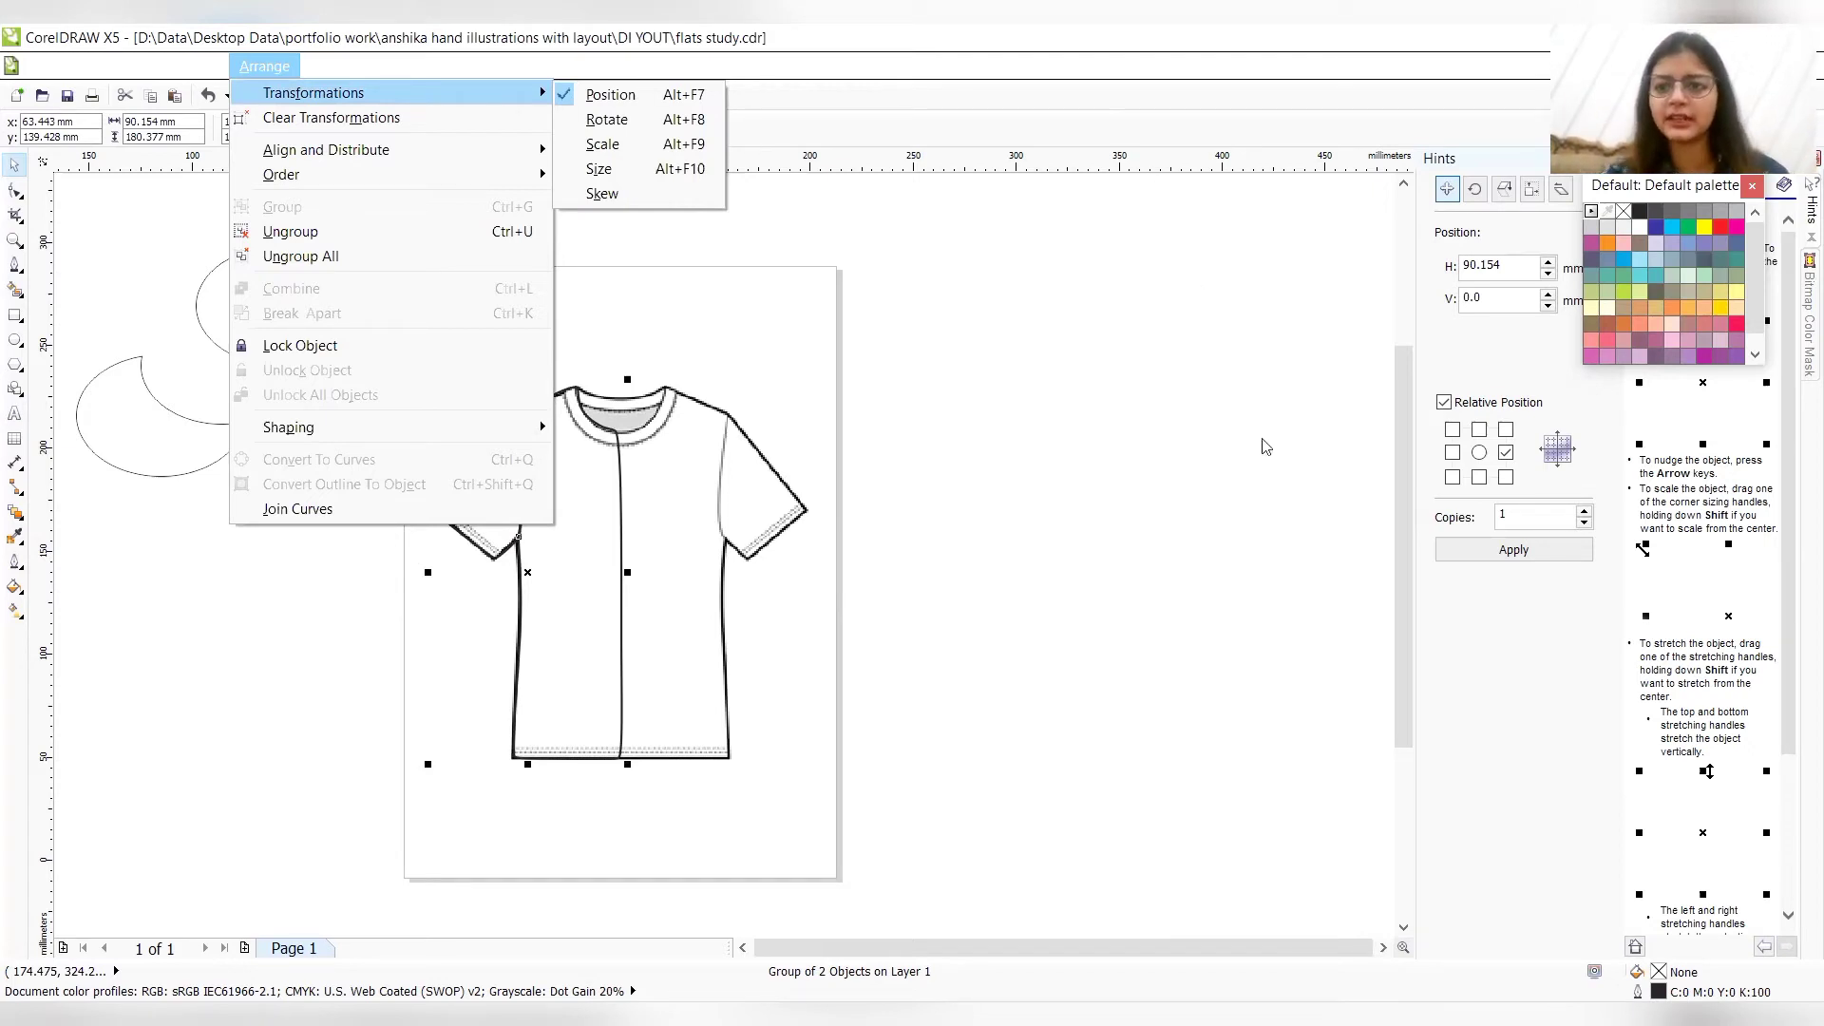
pyautogui.click(1552, 370)
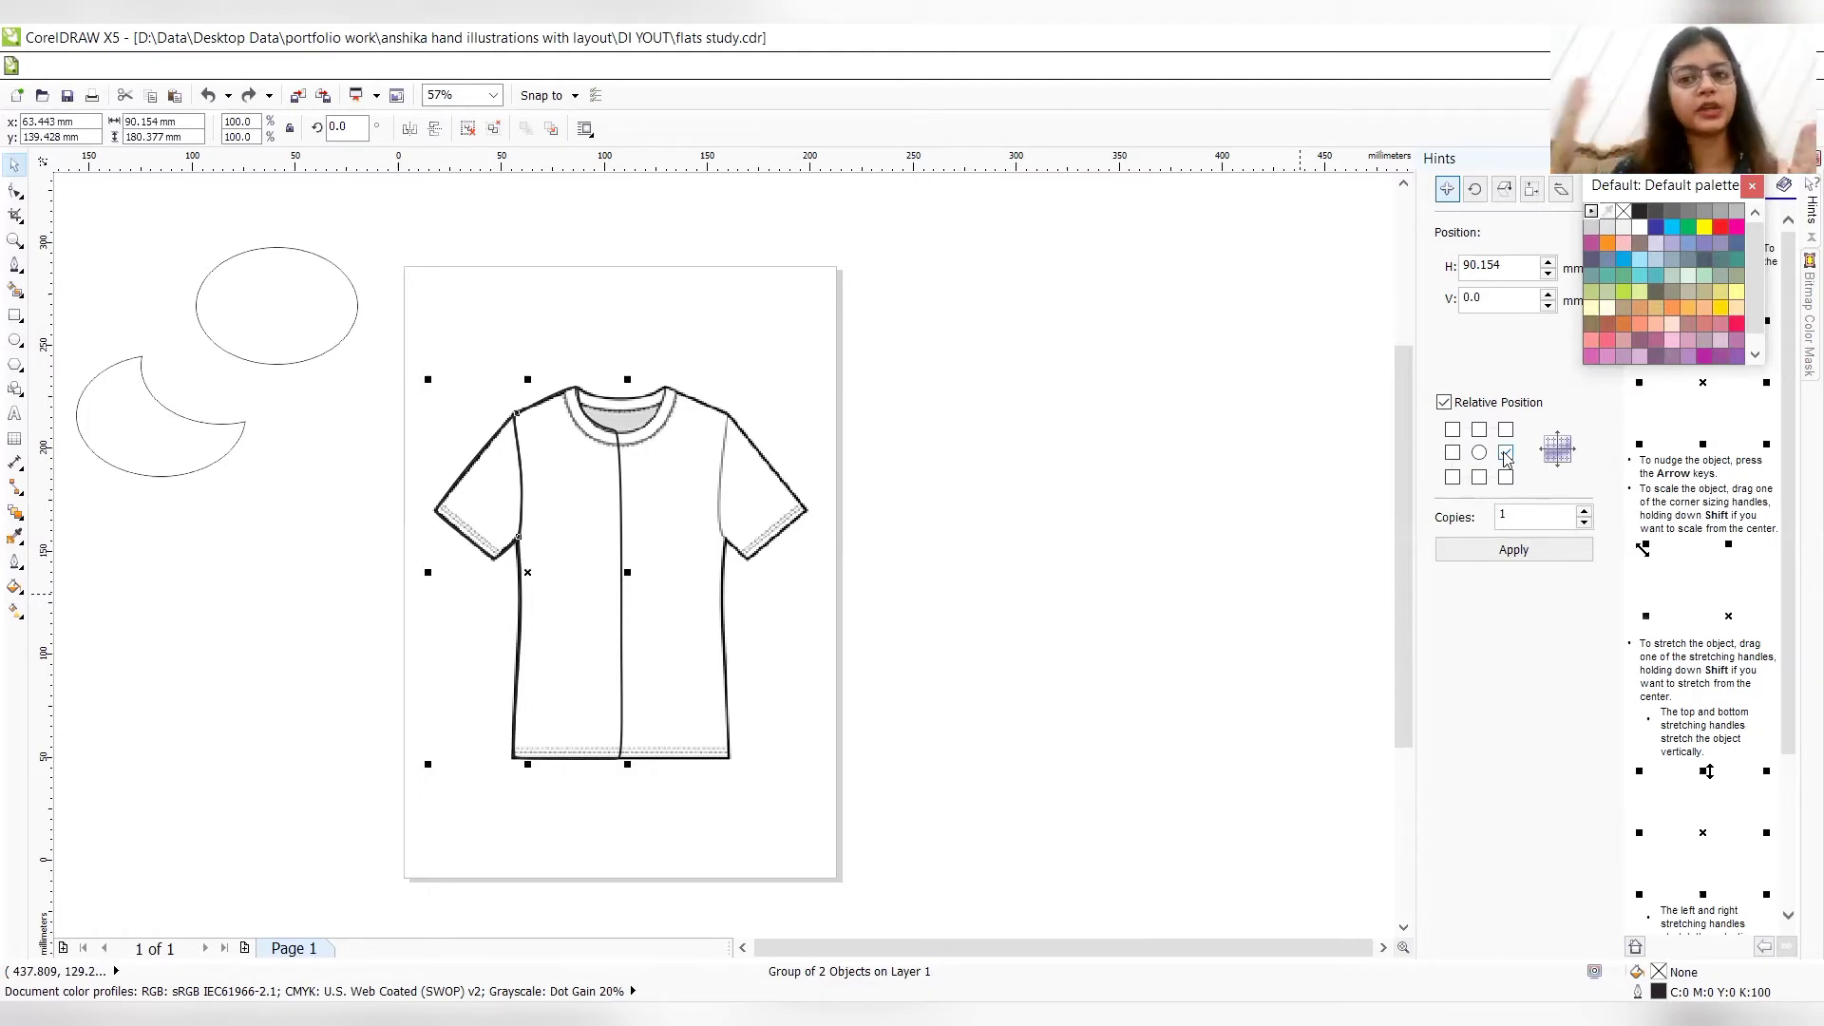
# - Place one copy of the ellipse directly to its right with the relative Position transformation at 78.401 mm, and undo it
pyautogui.click(321, 300)
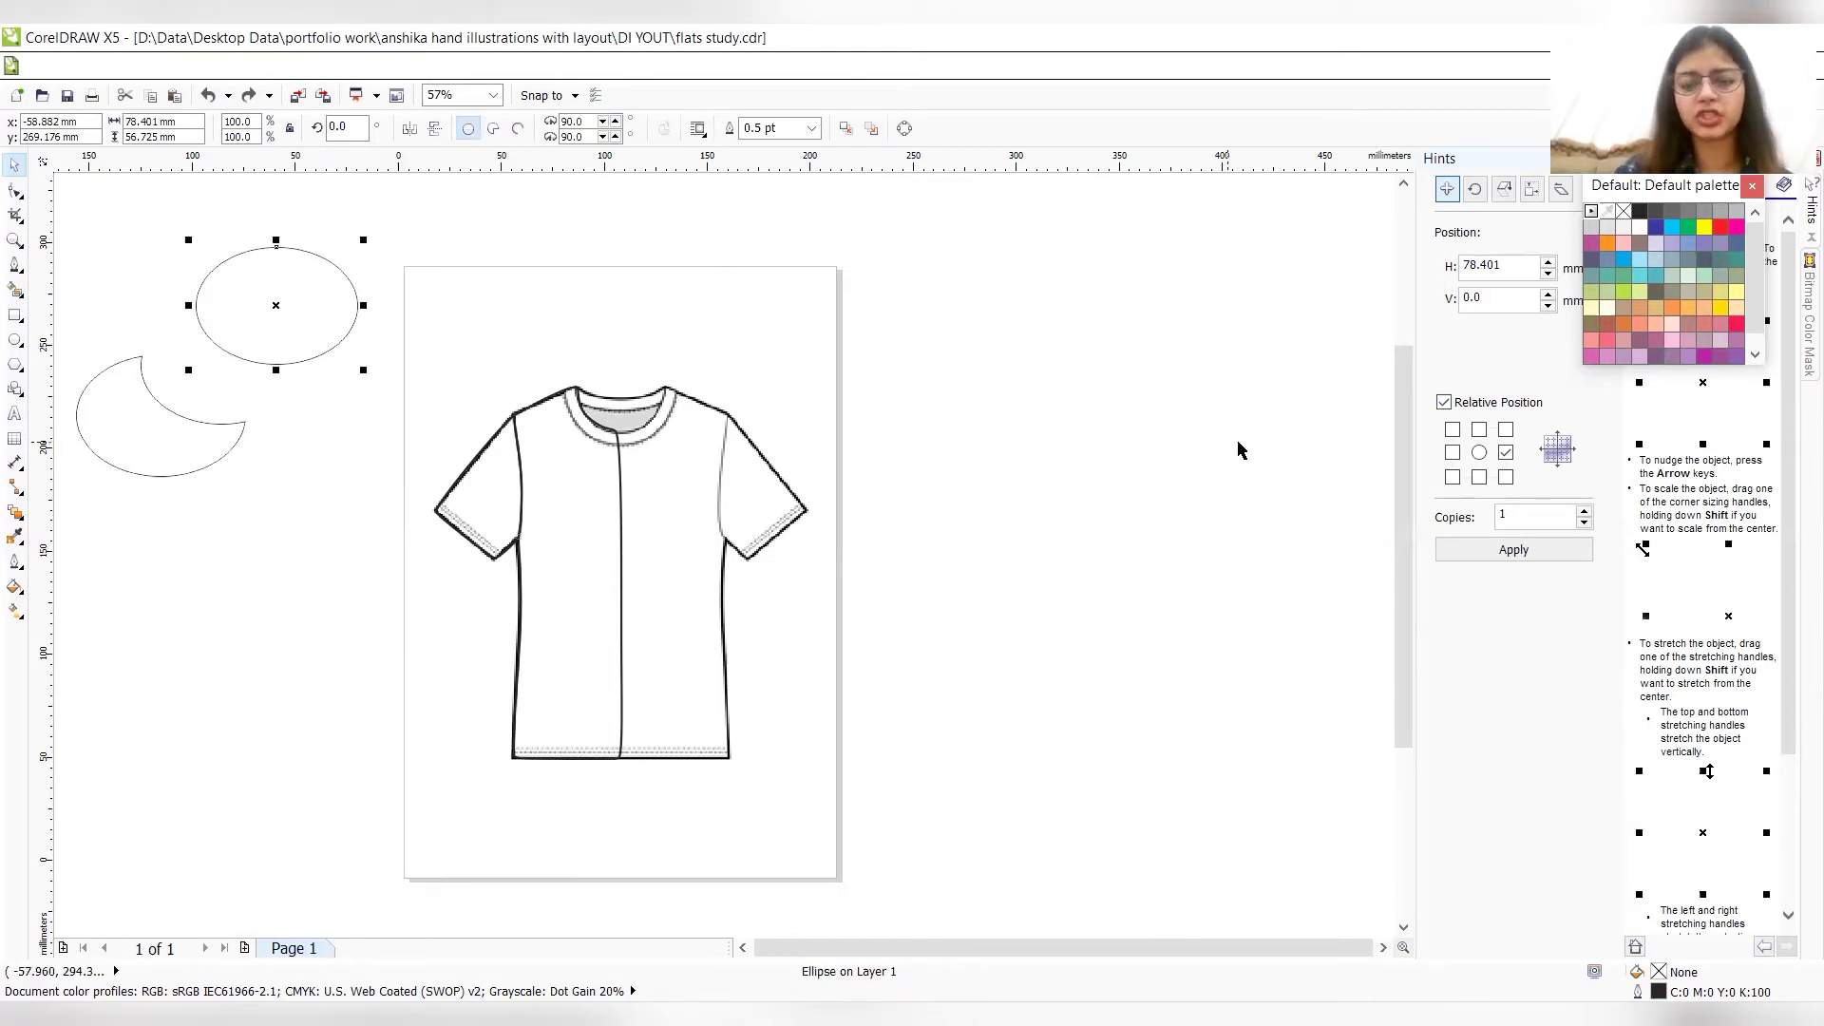
pyautogui.click(1555, 559)
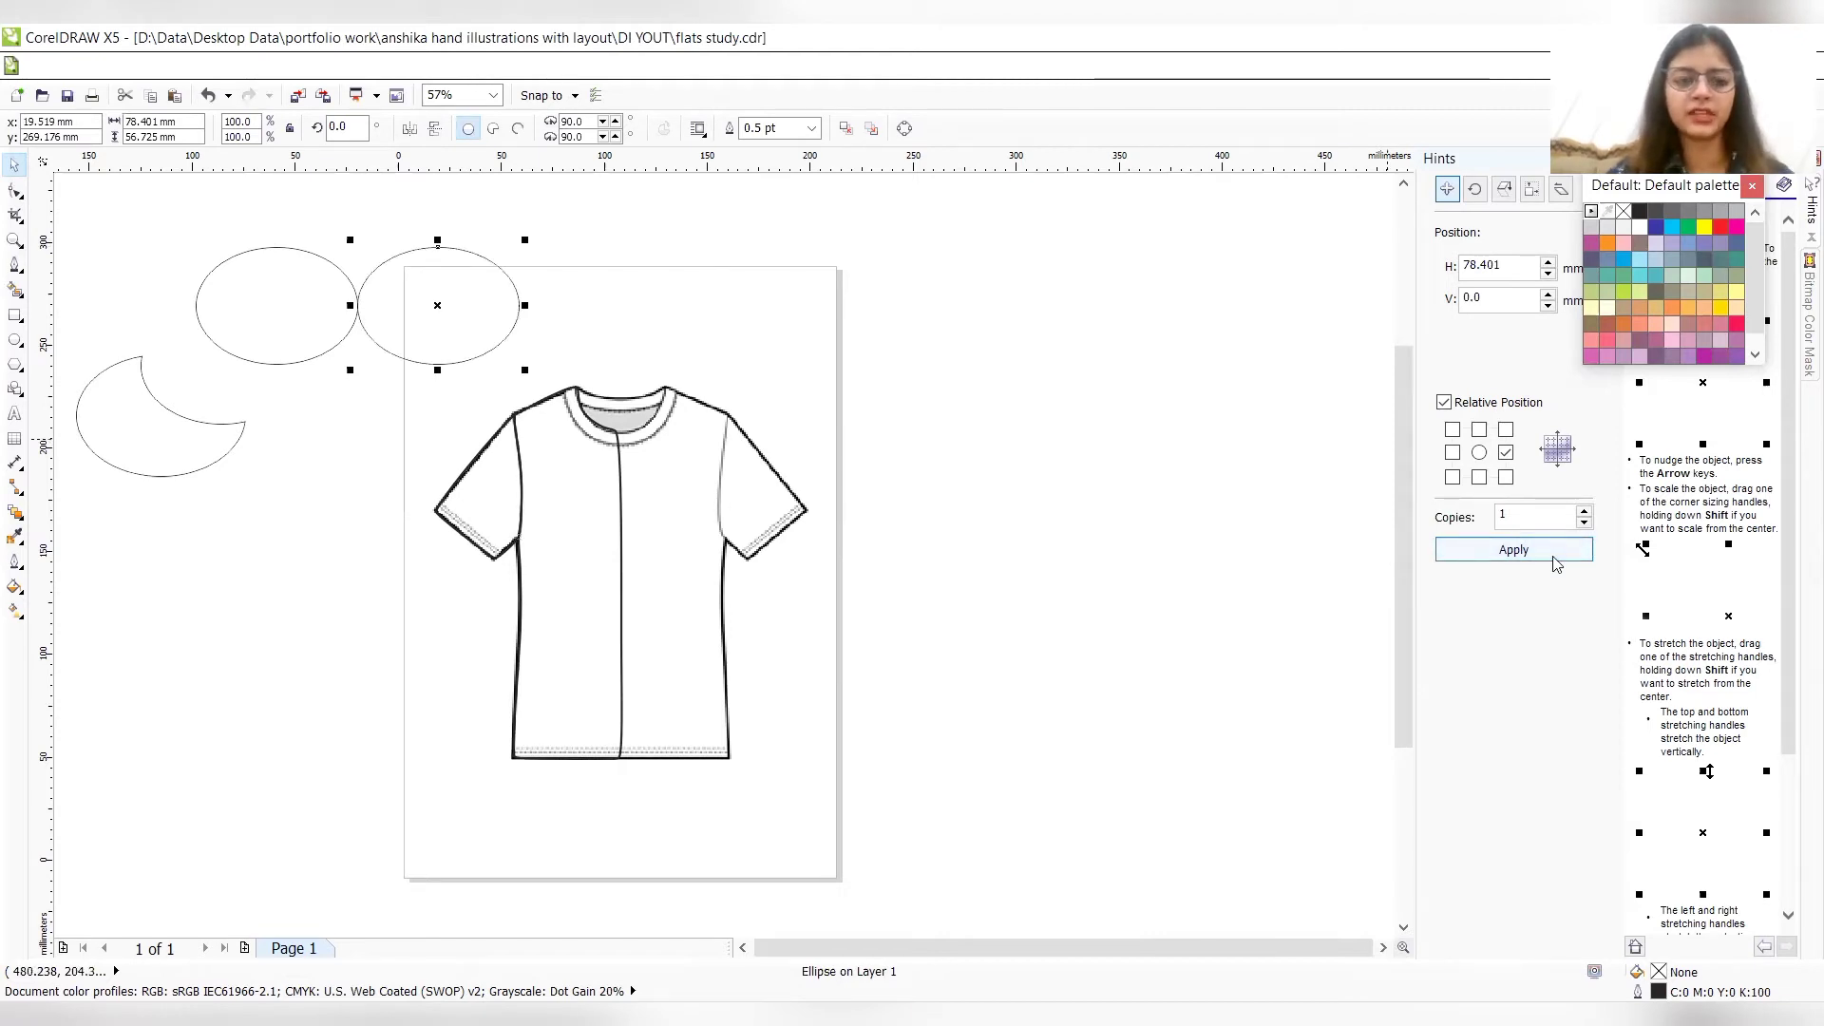
pyautogui.hotkey('ctrl', 'z')
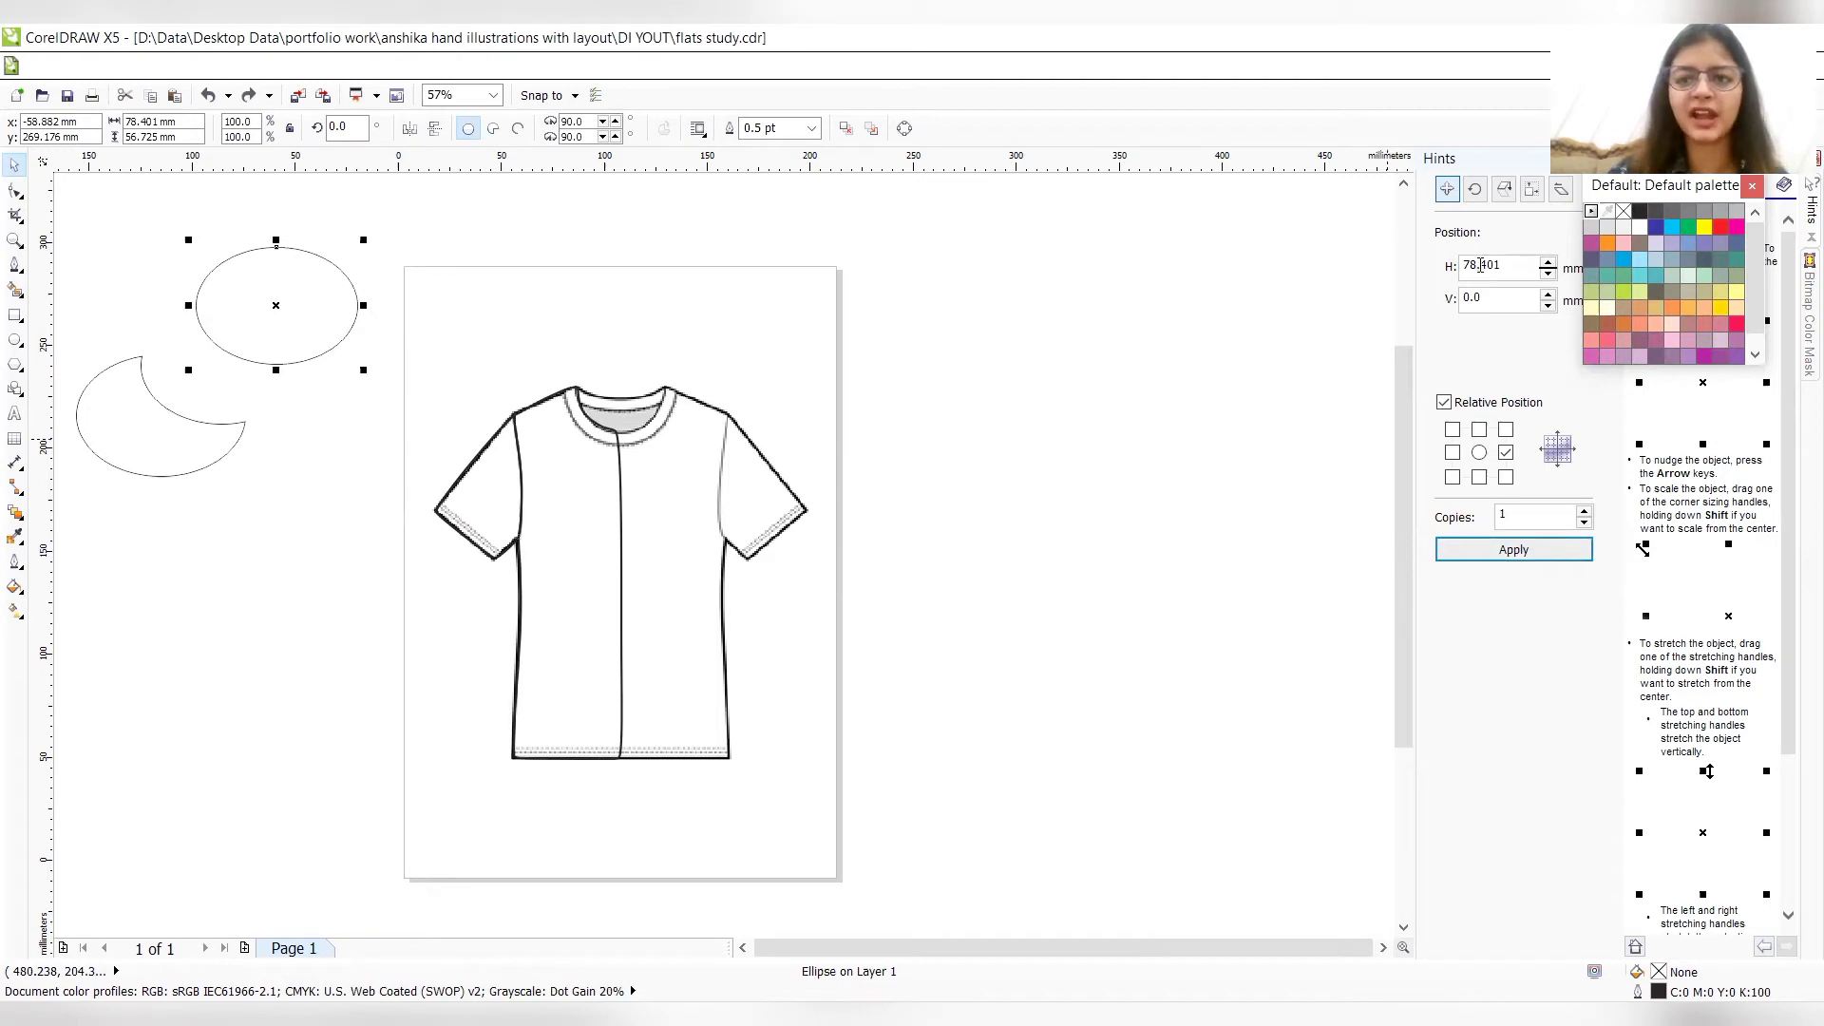
# - Set the ellipse's horizontal offset to 90.401 mm, apply the Position transformation with one copy, and undo it
pyautogui.press('BackSpace')
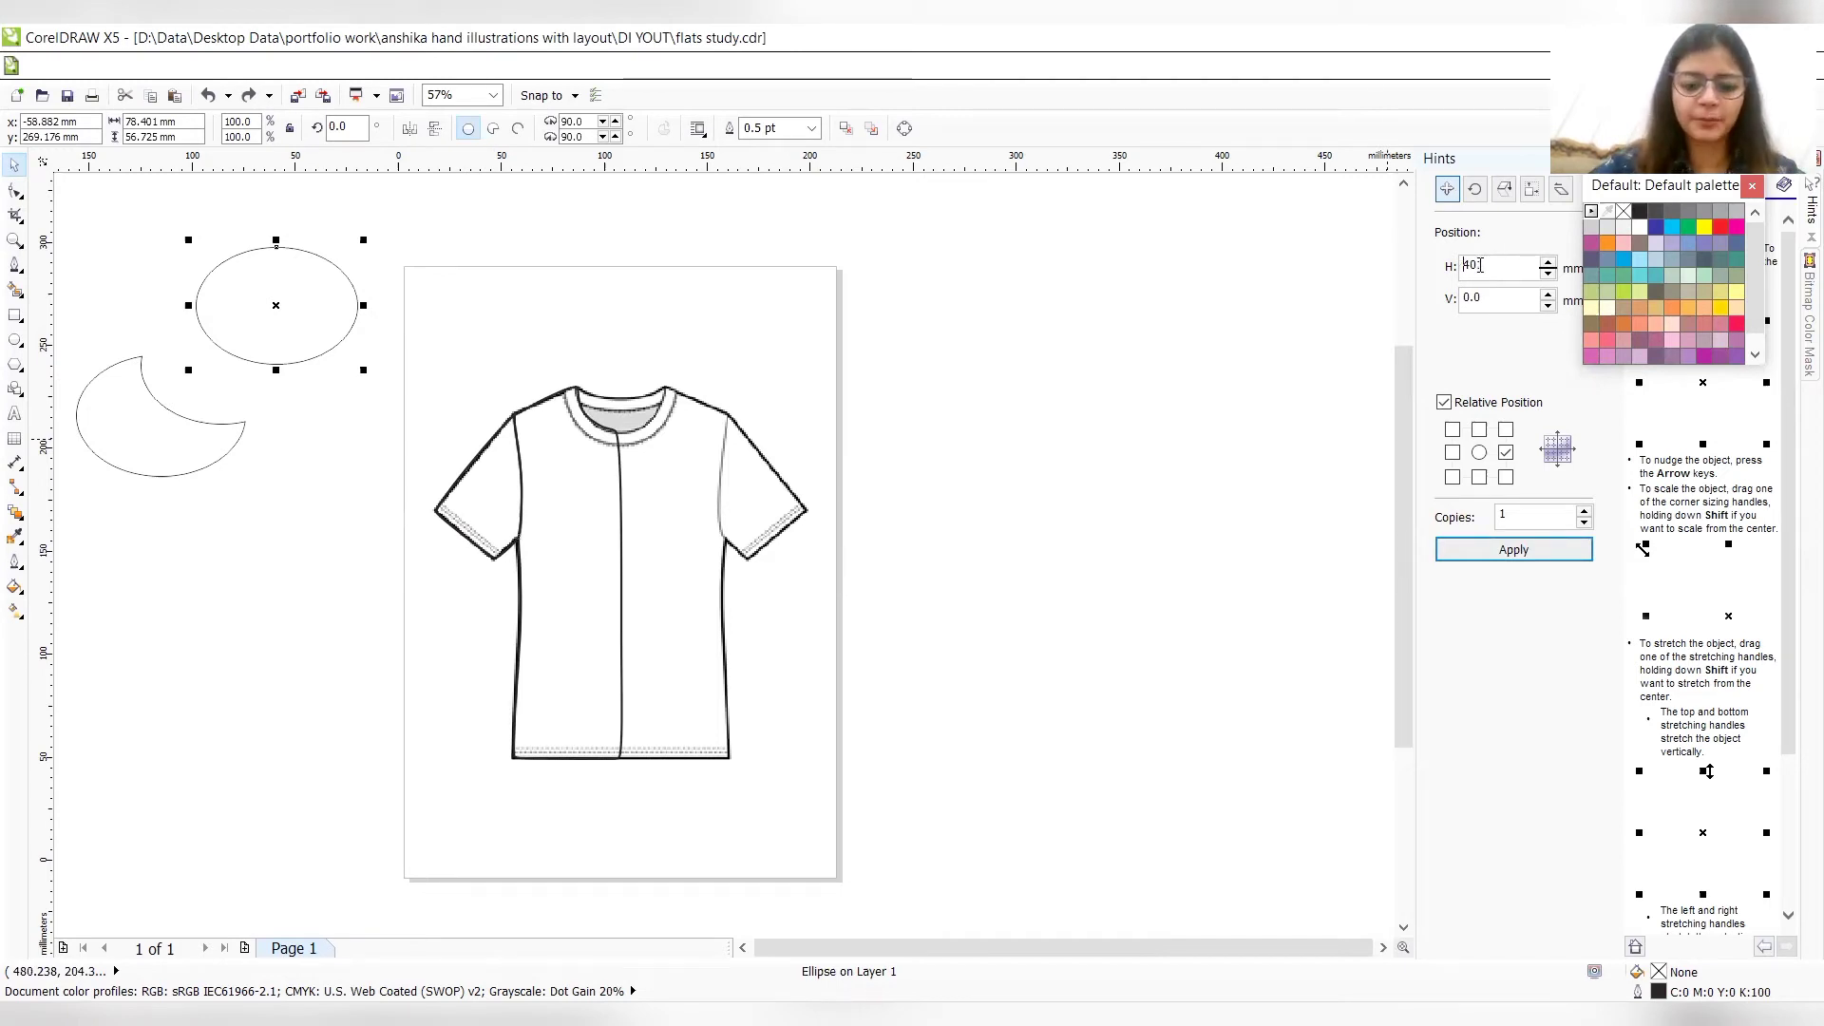
pyautogui.write('90;.')
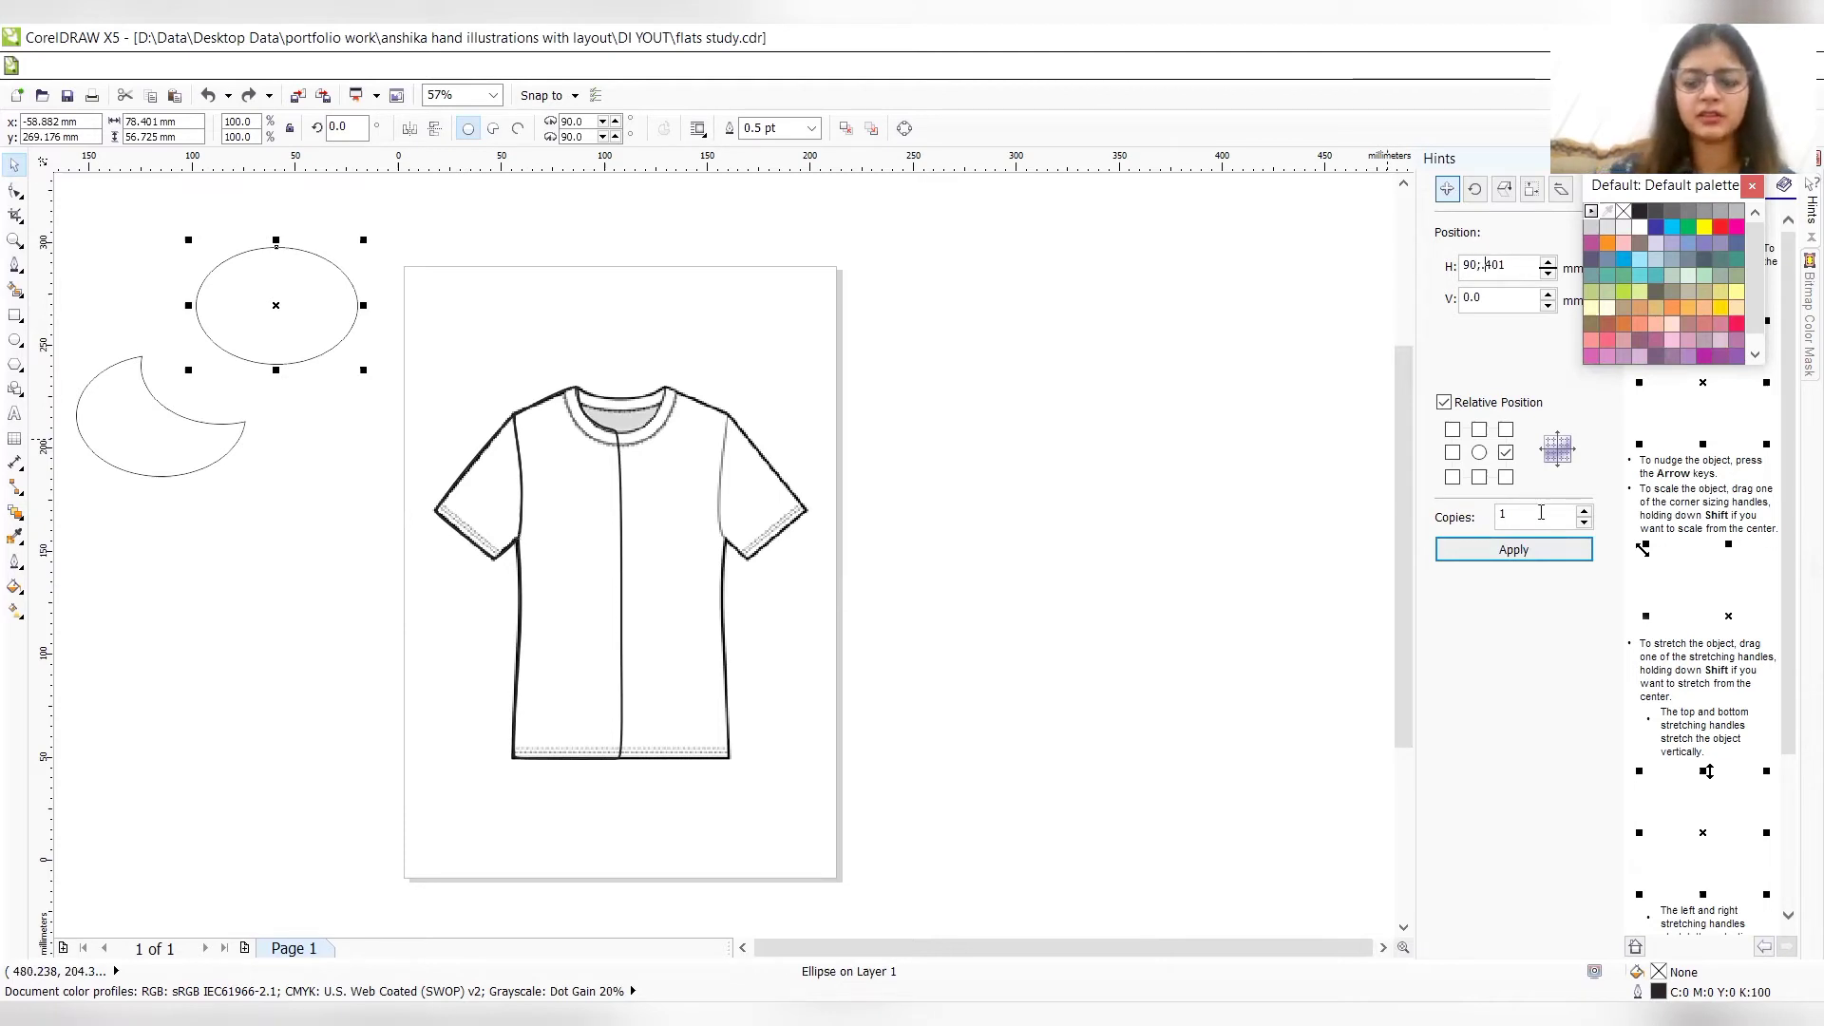
pyautogui.press('BackSpace')
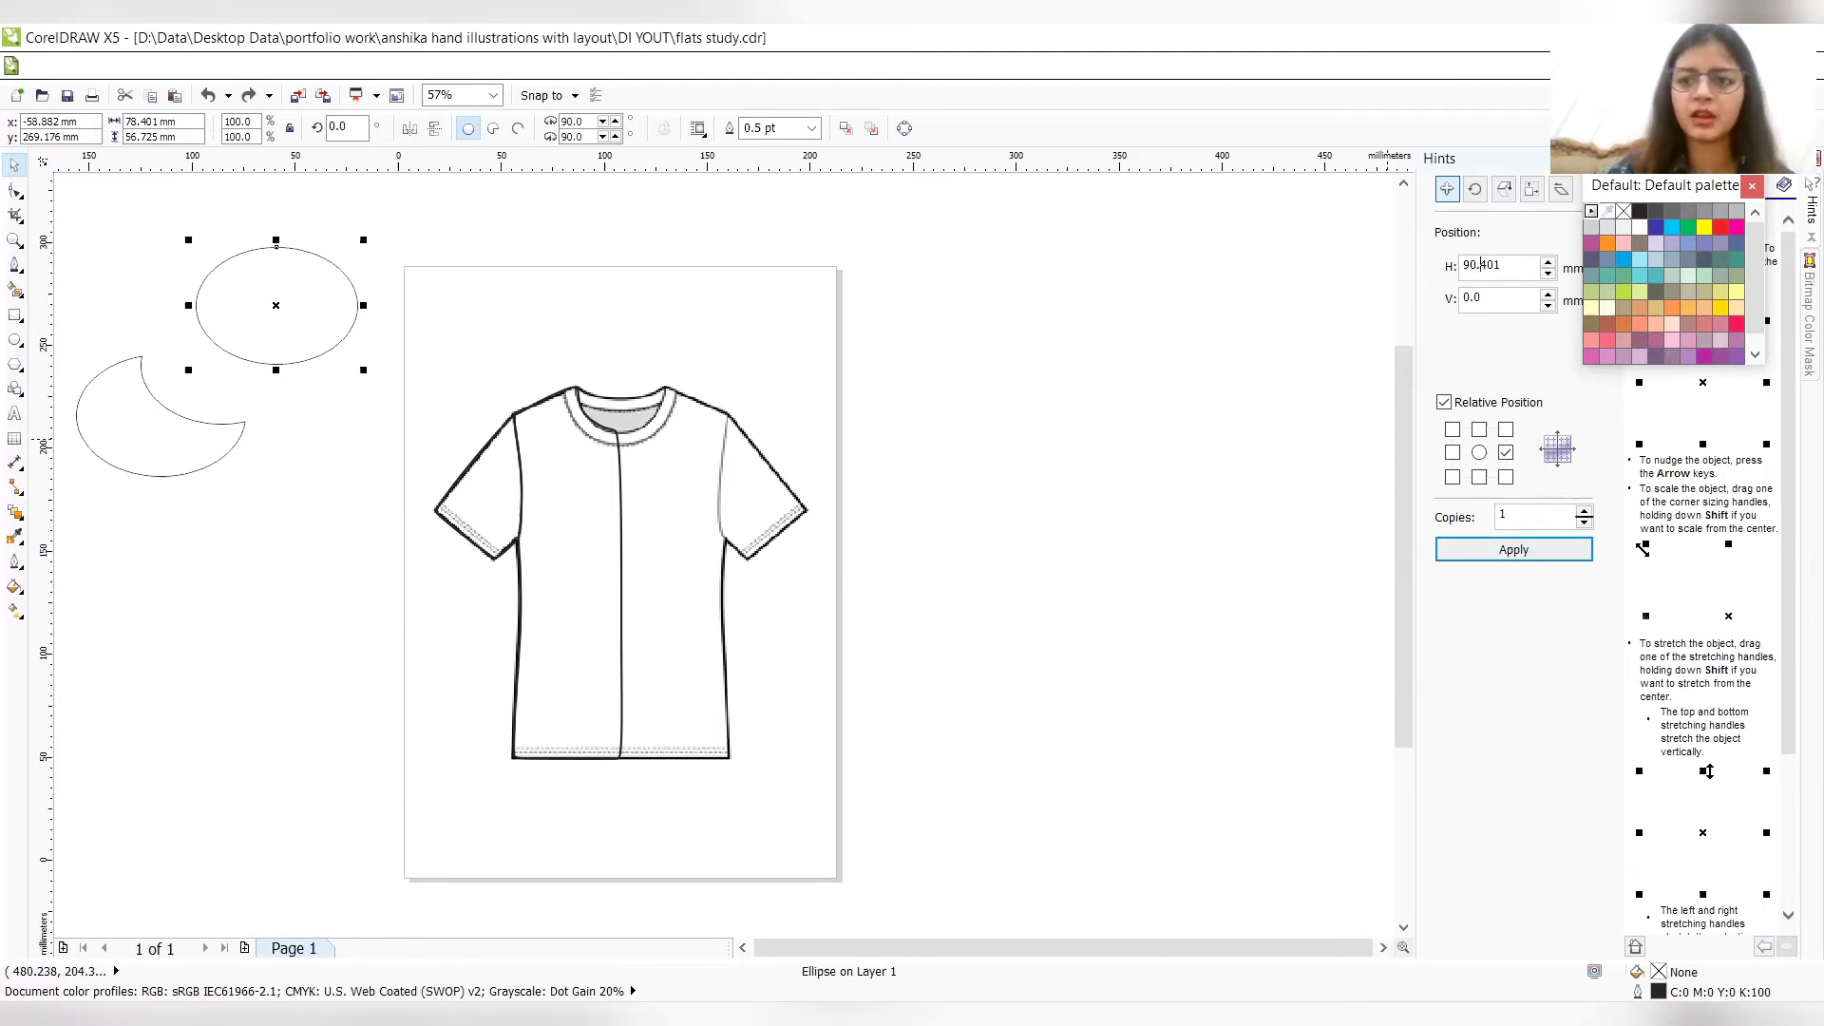
pyautogui.click(1490, 549)
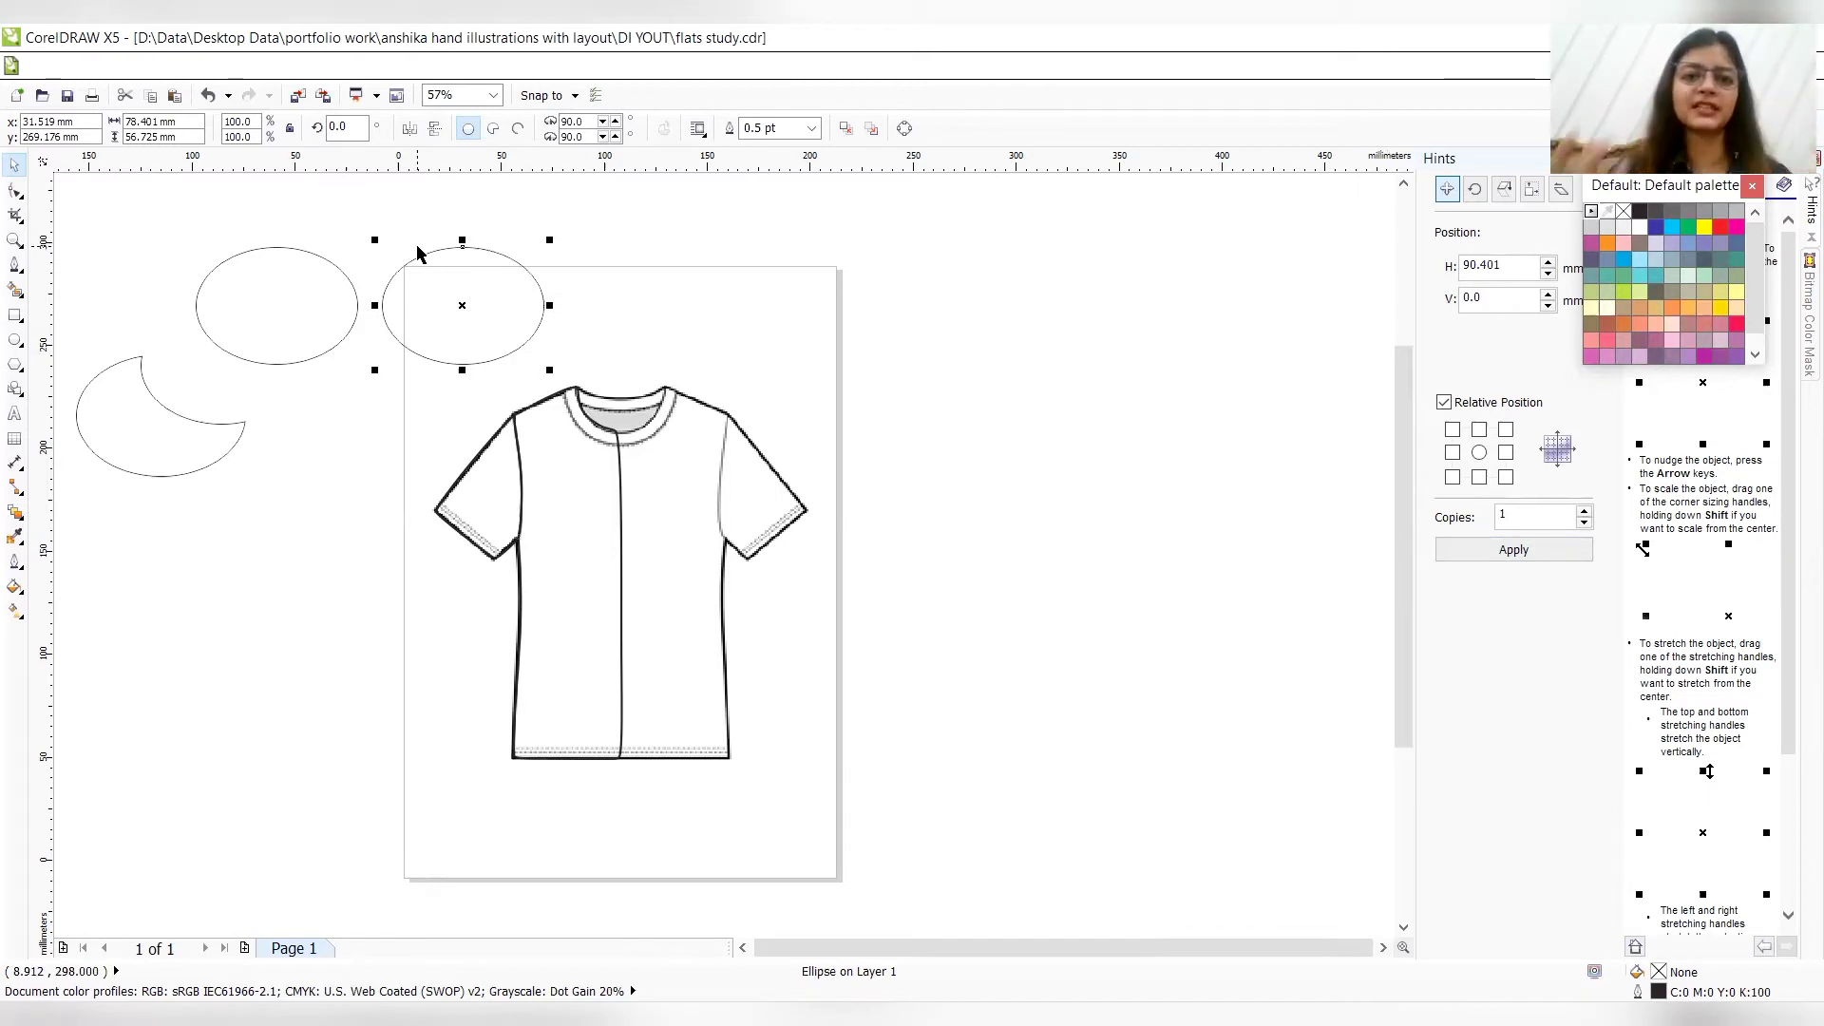
pyautogui.hotkey('ctrl', 'z')
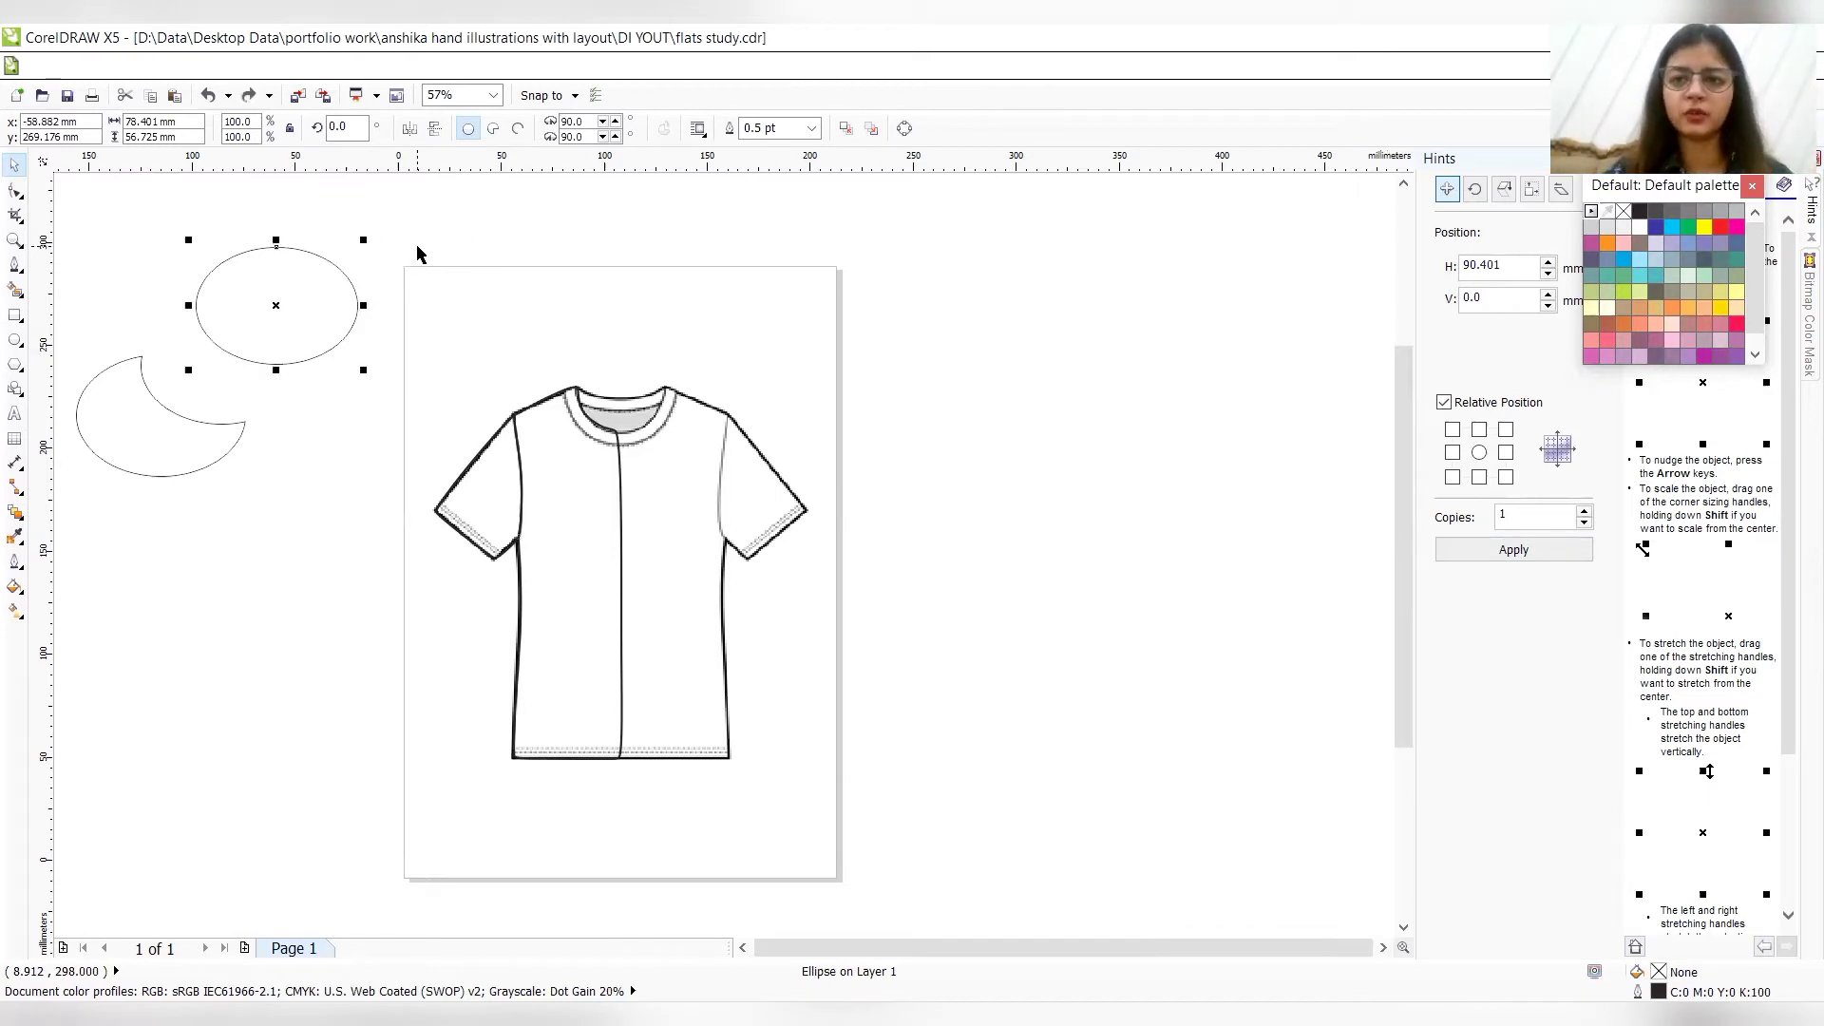
# - Undo the ungrouping and the latest moves of the ellipse and crescent group
pyautogui.hotkey('ctrl', 'z')
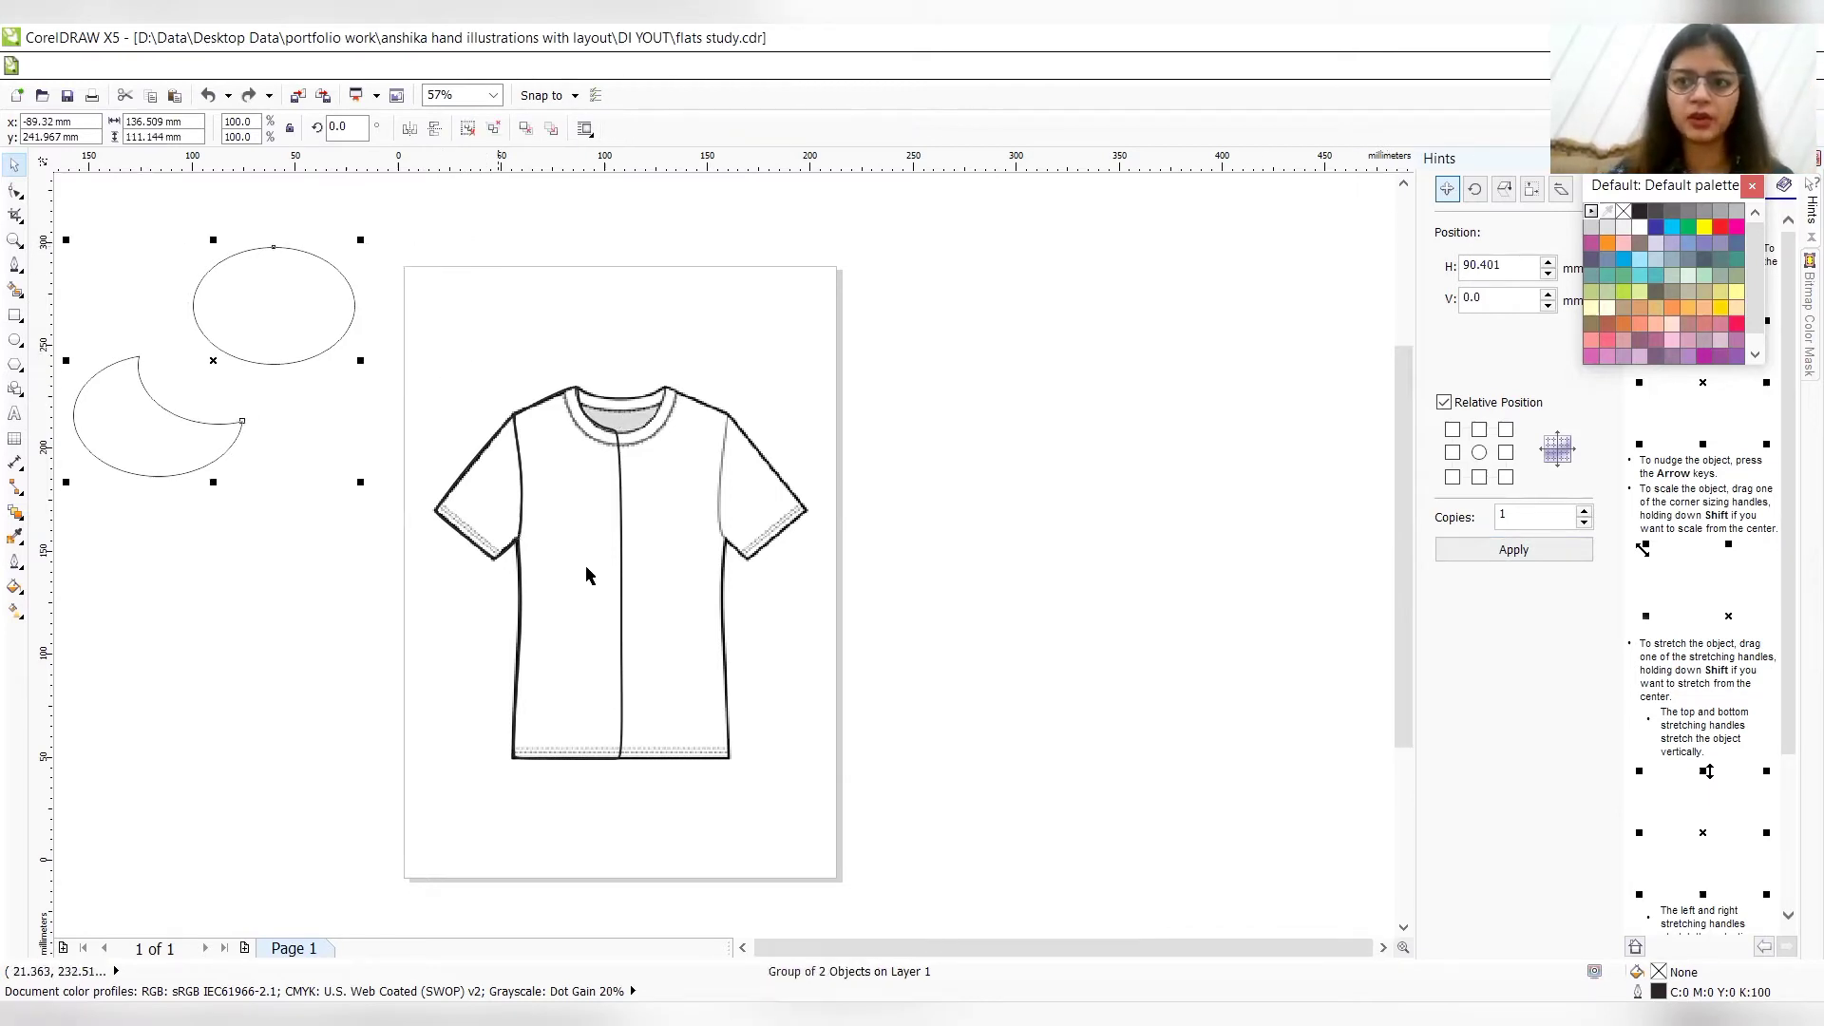
pyautogui.hotkey('ctrl', 'z')
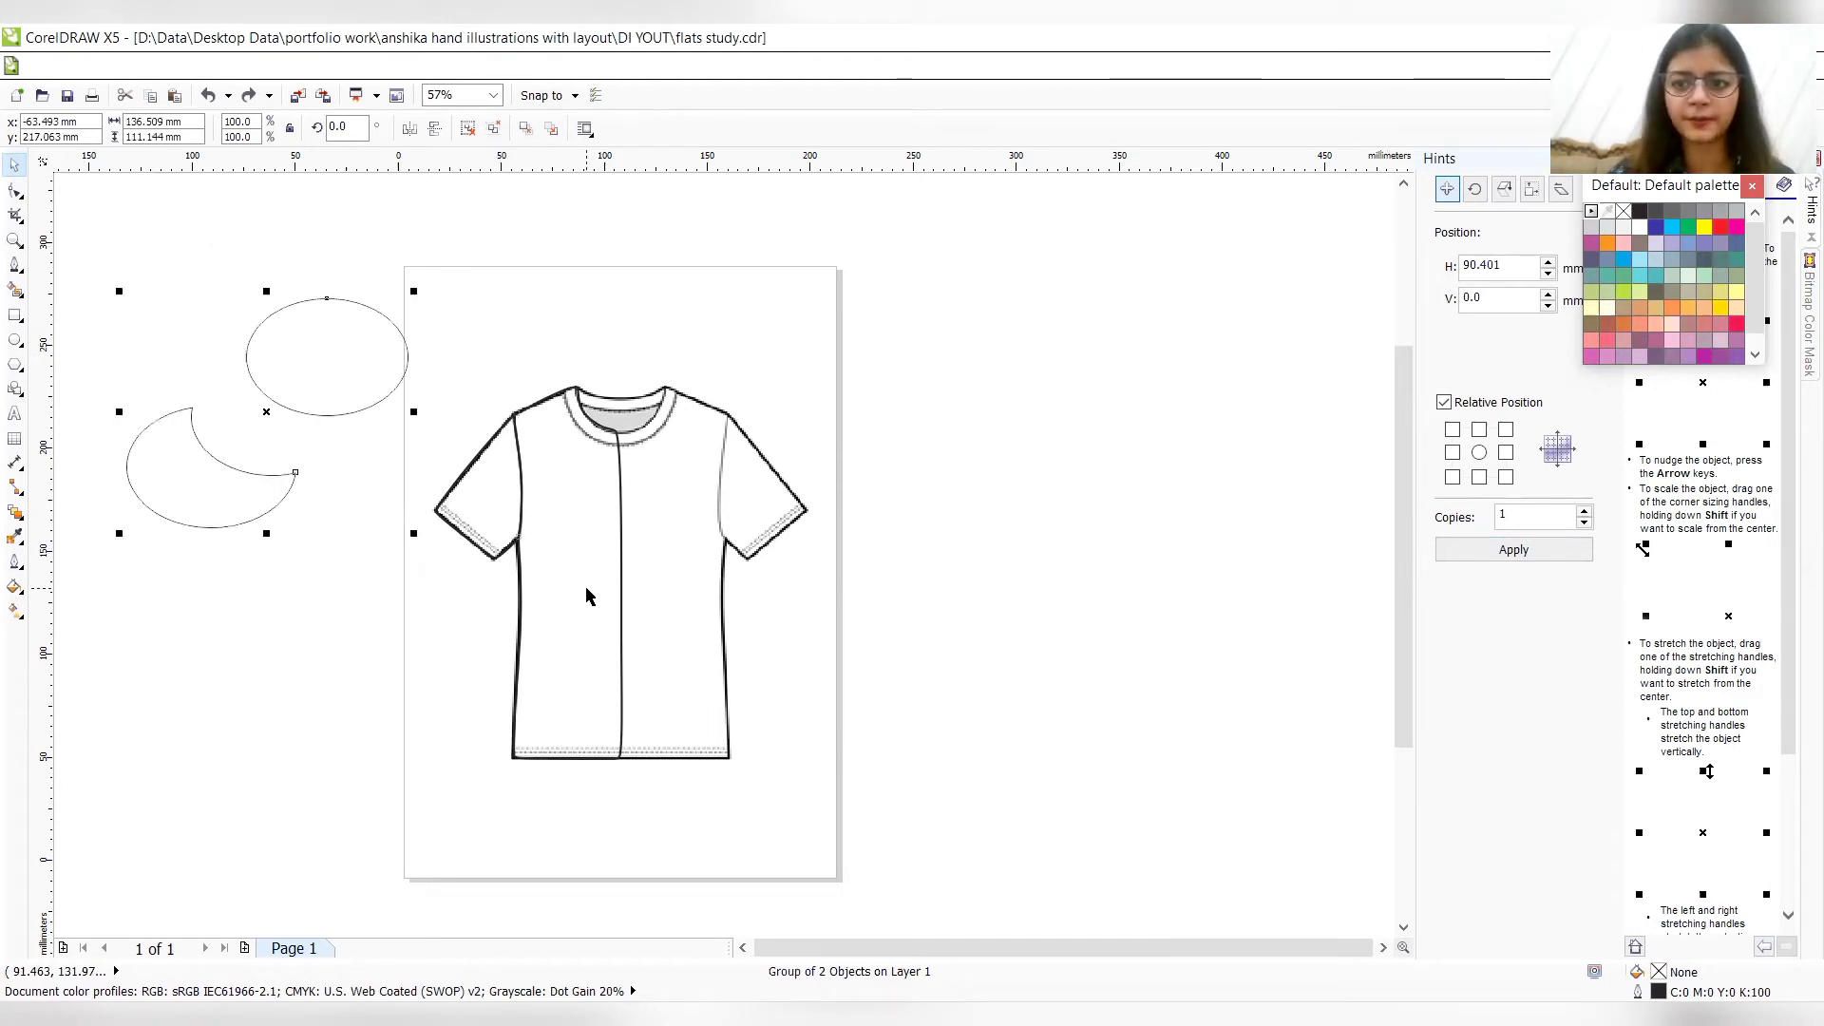
pyautogui.hotkey('ctrl', 'z')
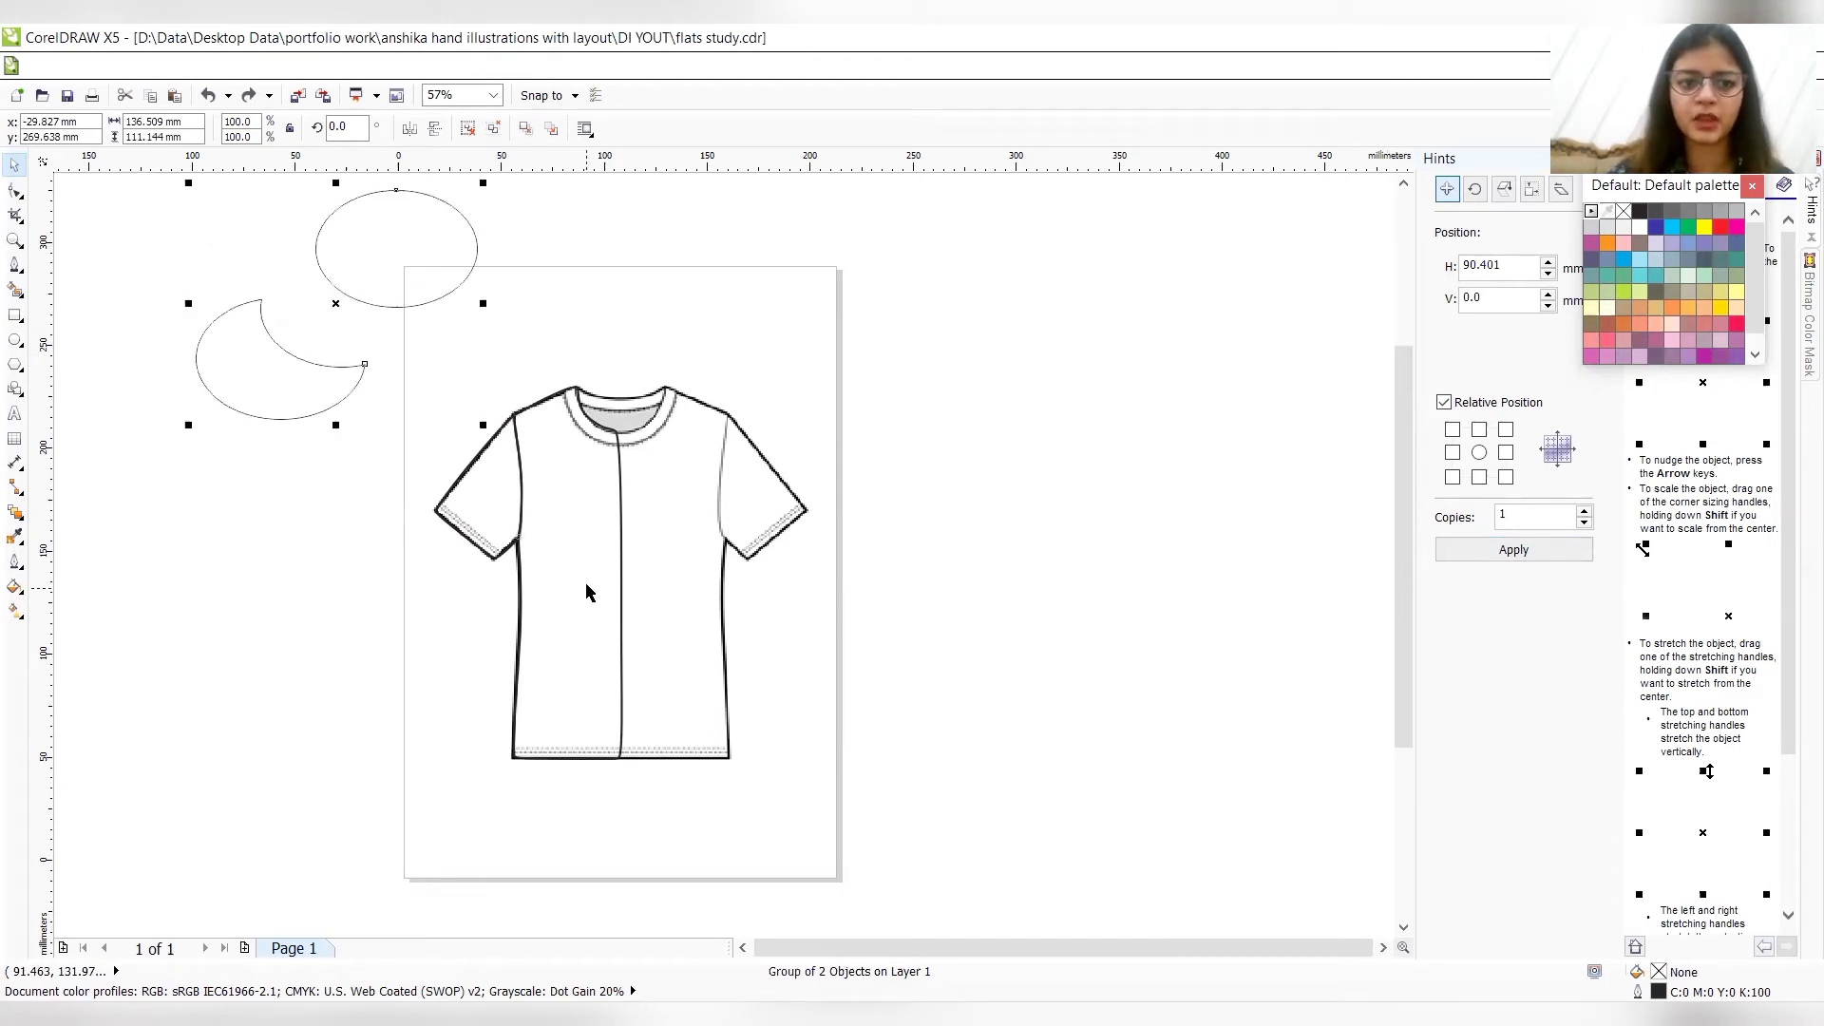
# - Duplicate the half body and sleeve group to its right using Relative Position, with a 90.154 mm horizontal offset and one copy
pyautogui.click(516, 486)
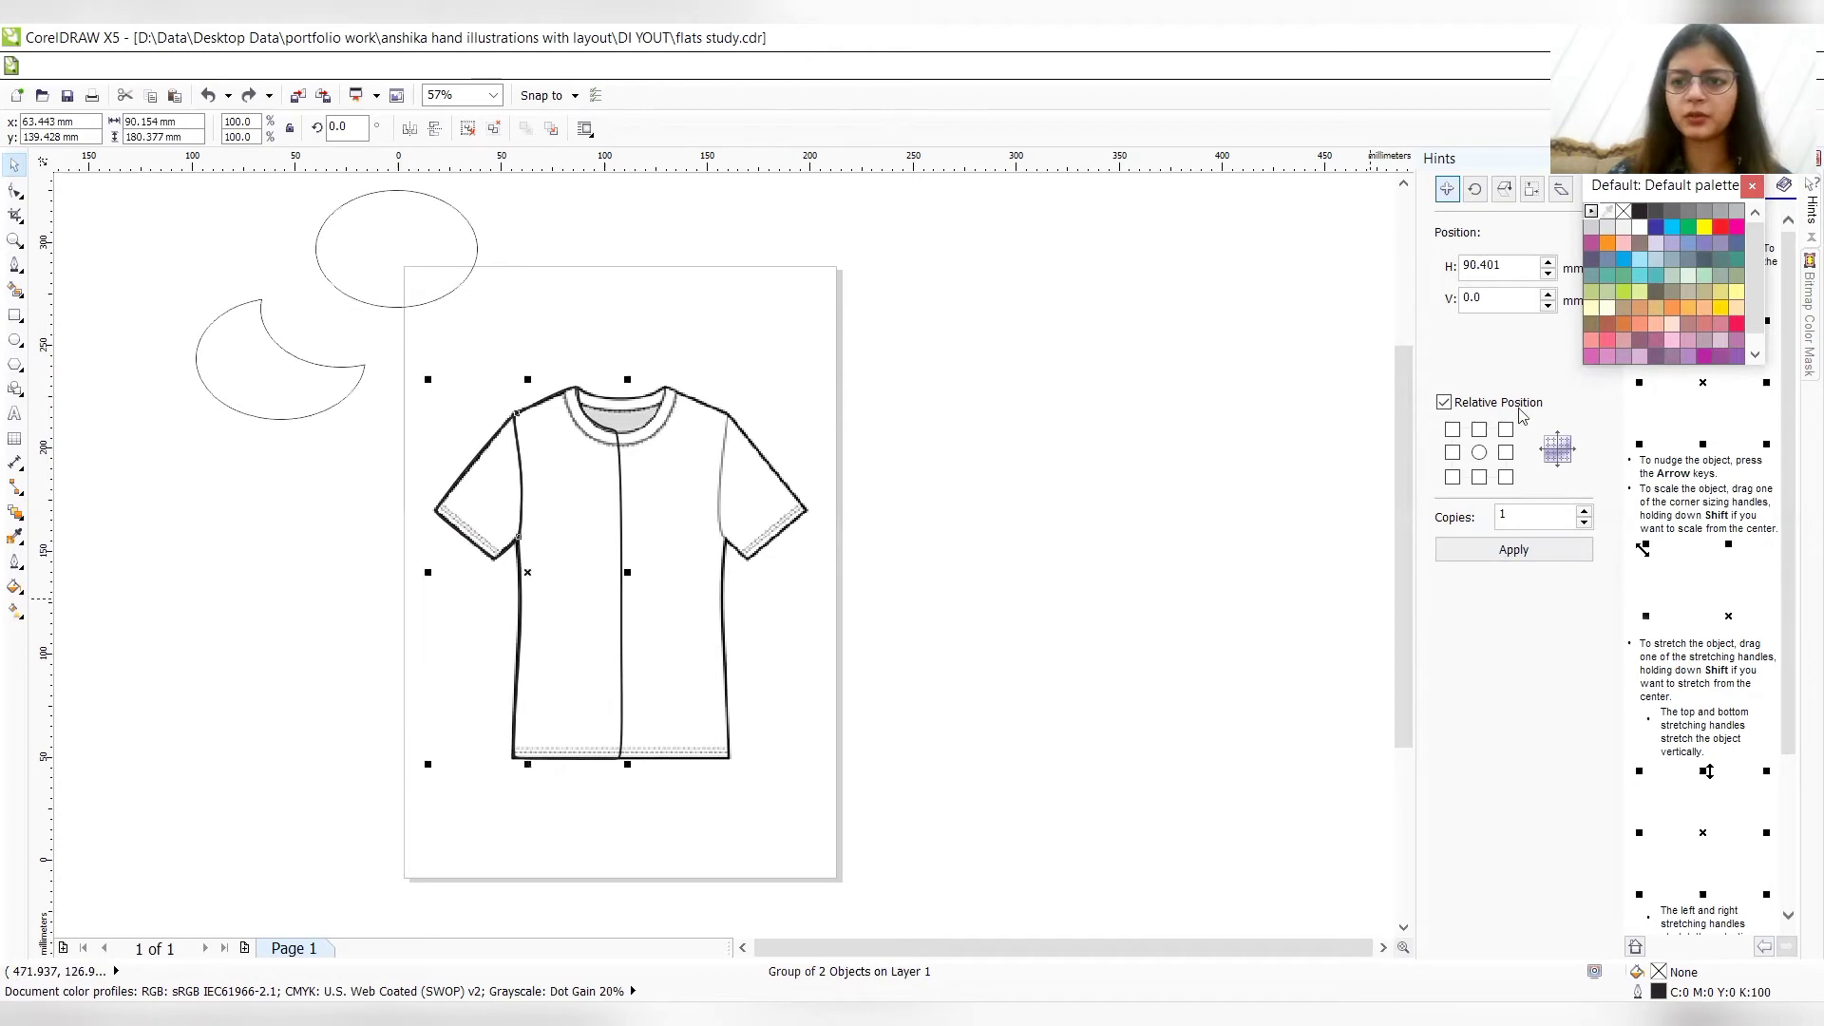
pyautogui.click(1478, 266)
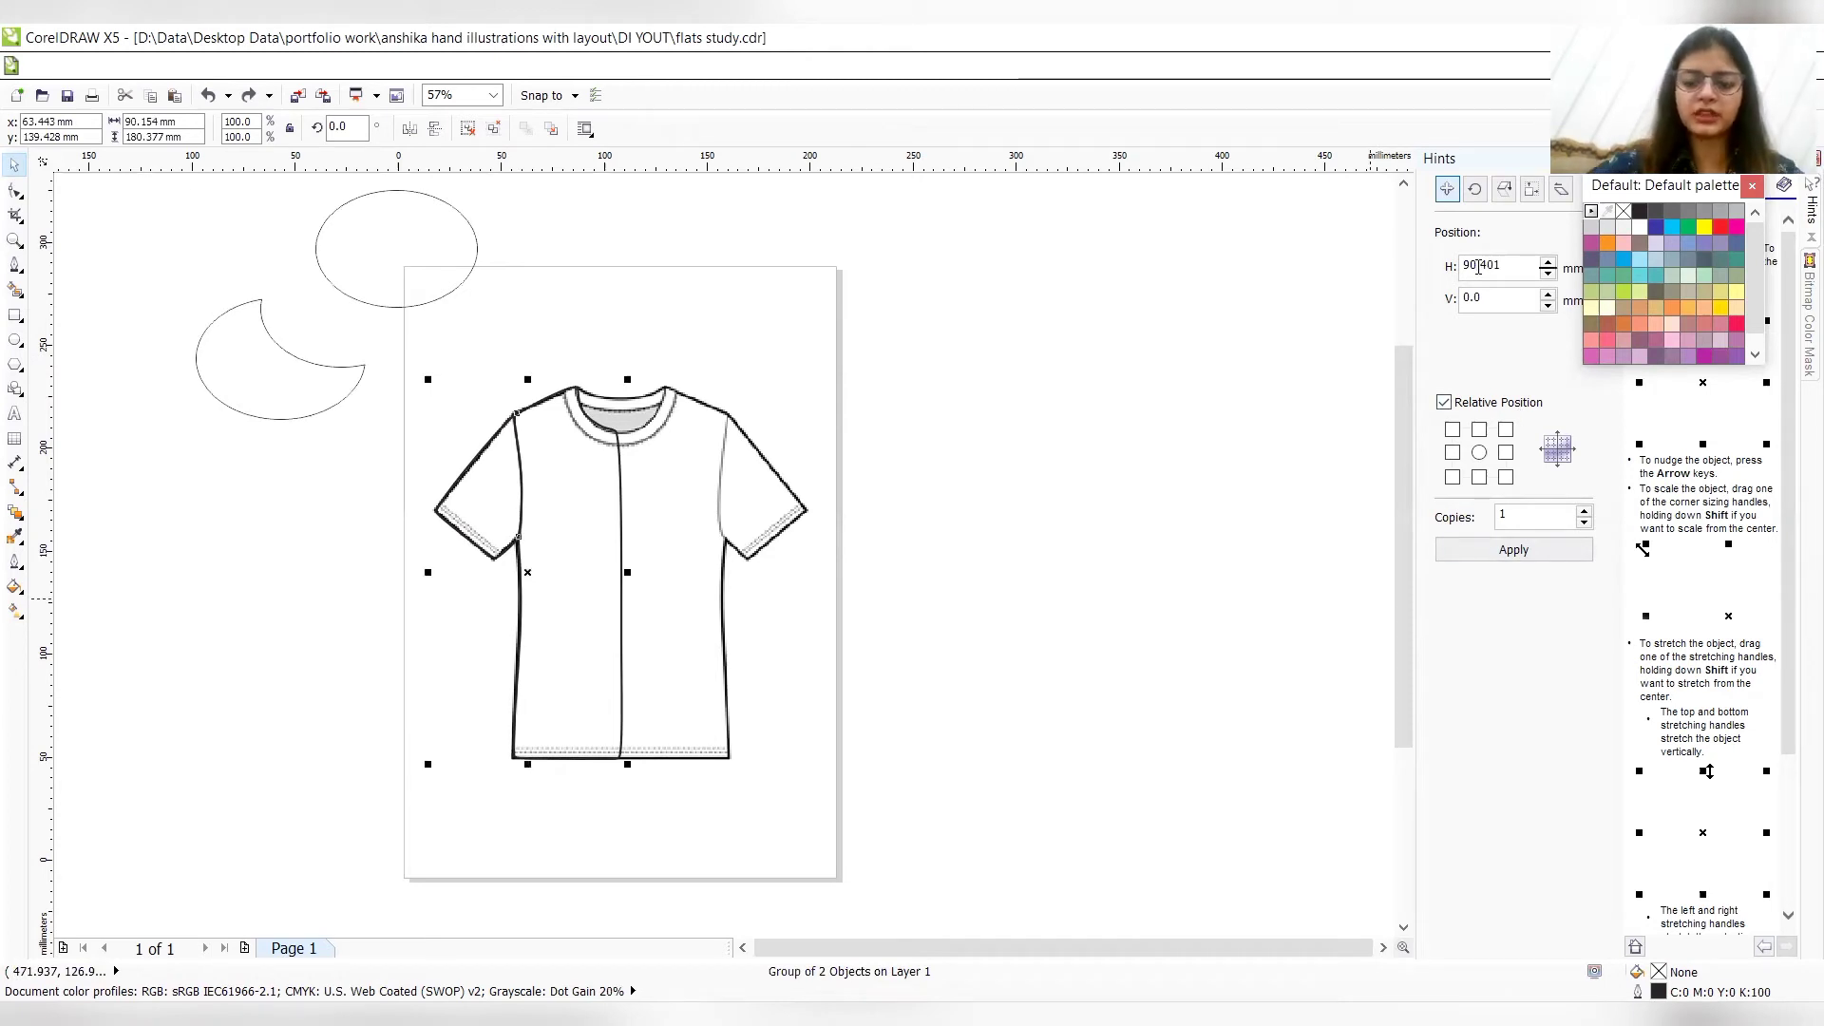
pyautogui.press('BackSpace')
pyautogui.press('BackSpace')
pyautogui.write('70')
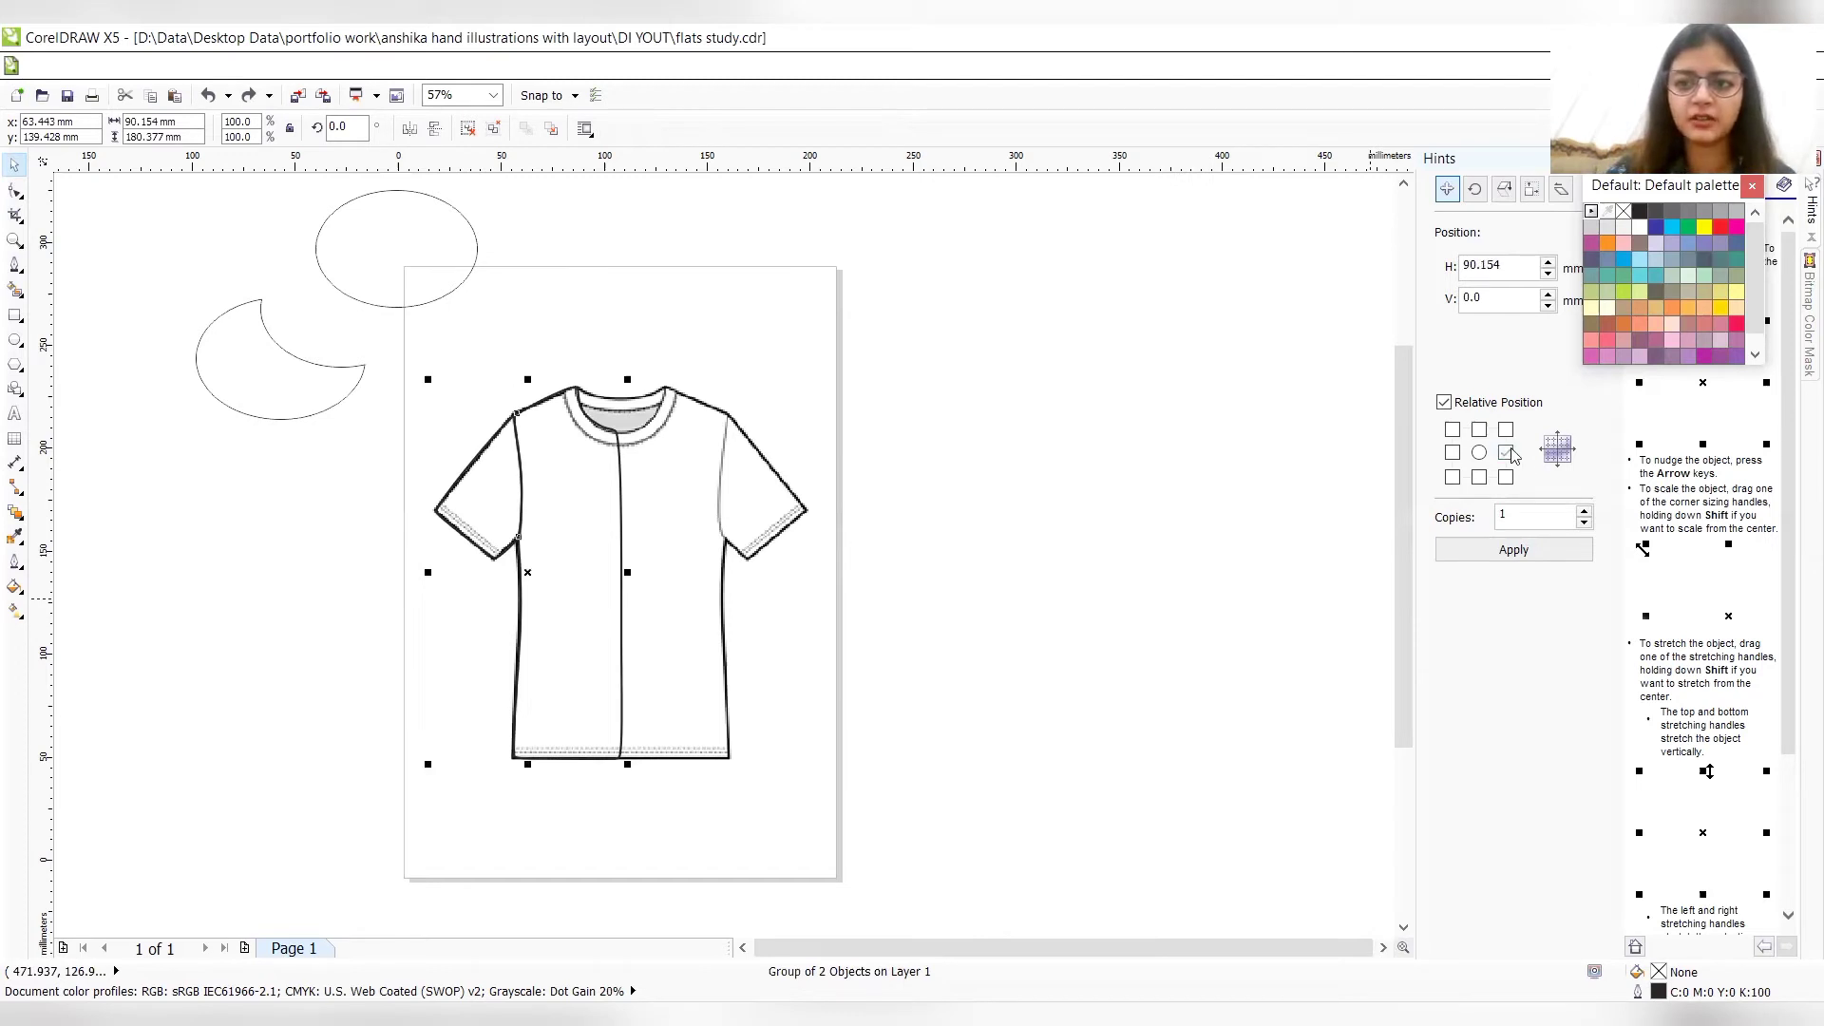
pyautogui.click(1456, 553)
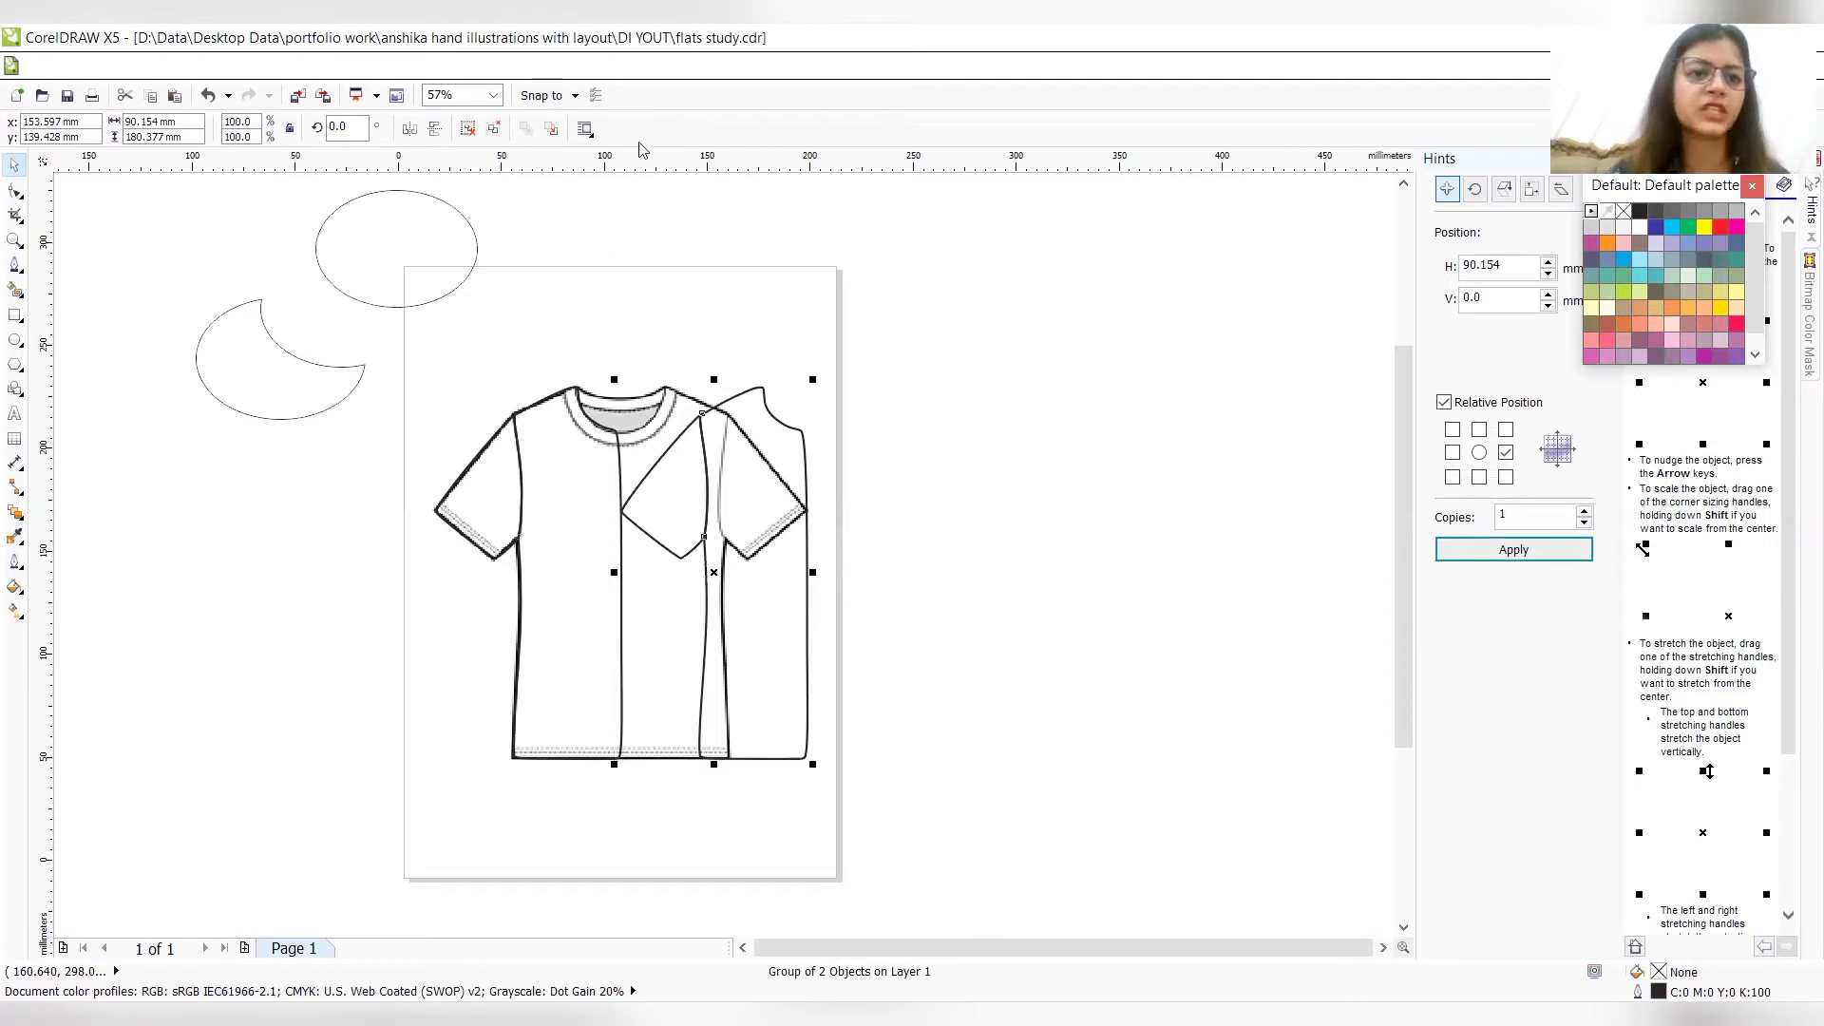
# - Try mirroring the copied half vertically, flip it back, and mirror it horizontally over the reference shirt's right half
pyautogui.click(434, 133)
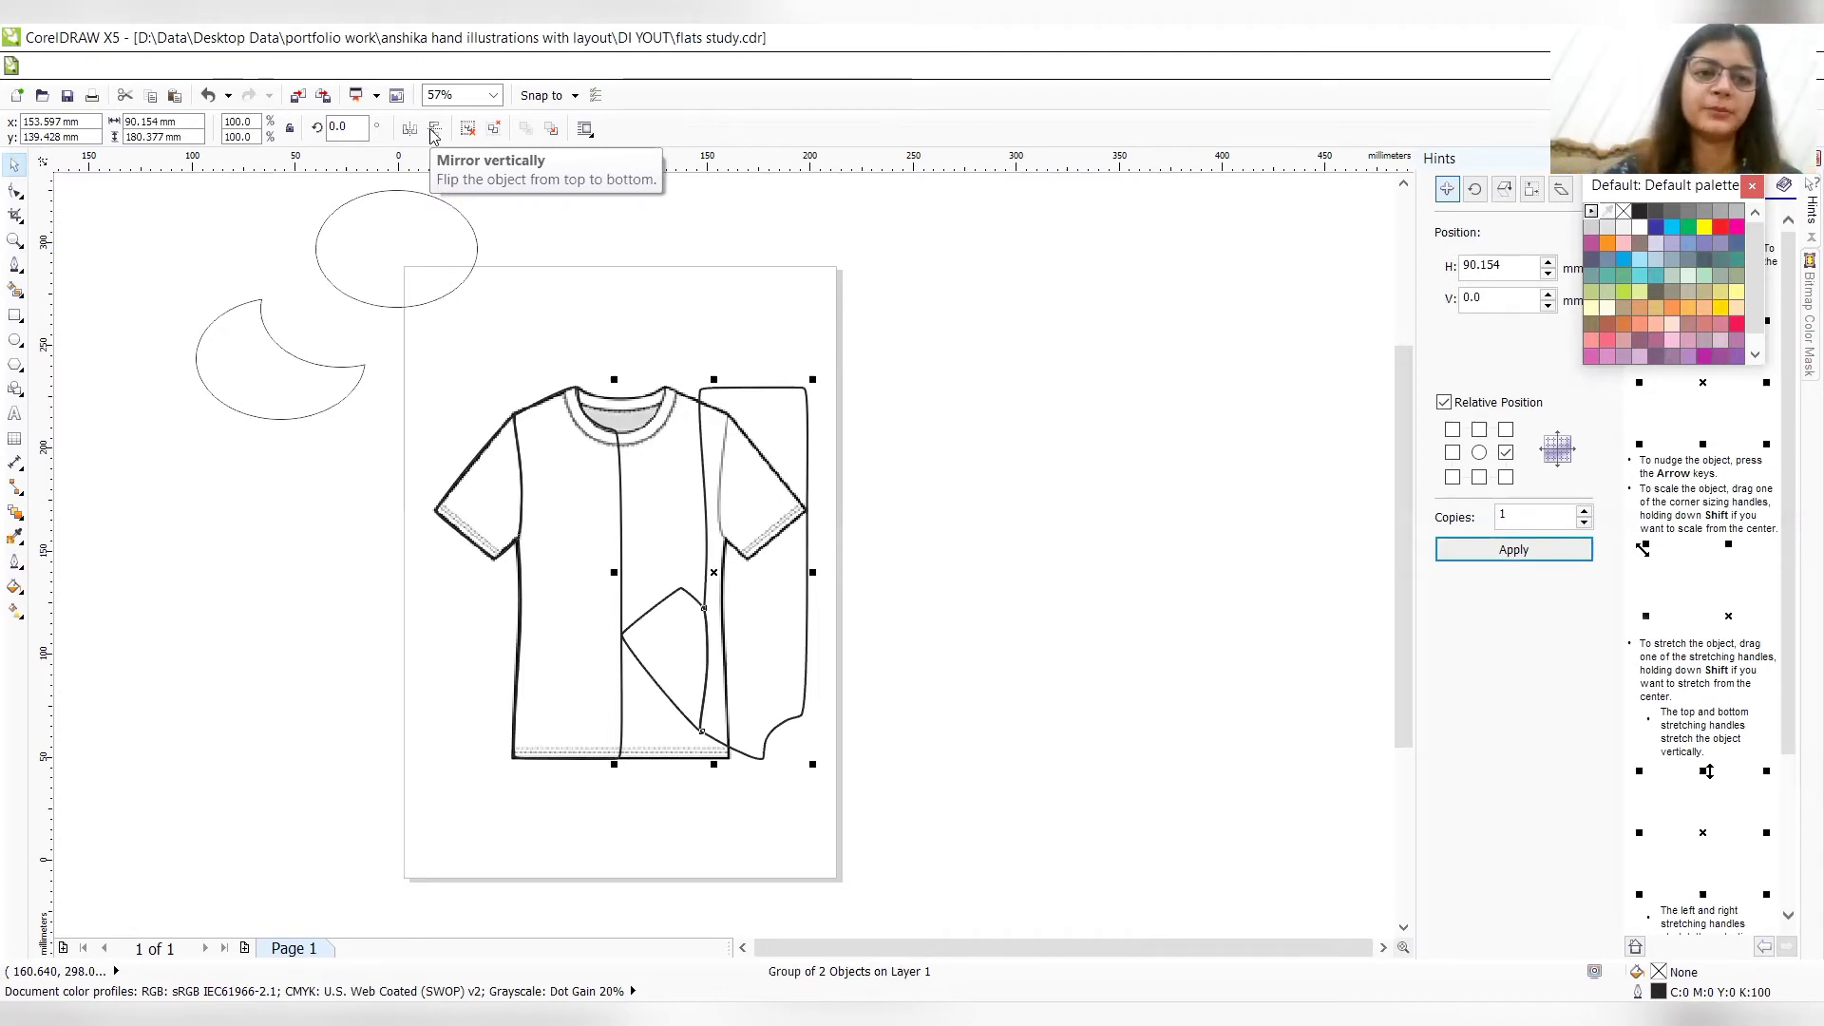
pyautogui.click(434, 133)
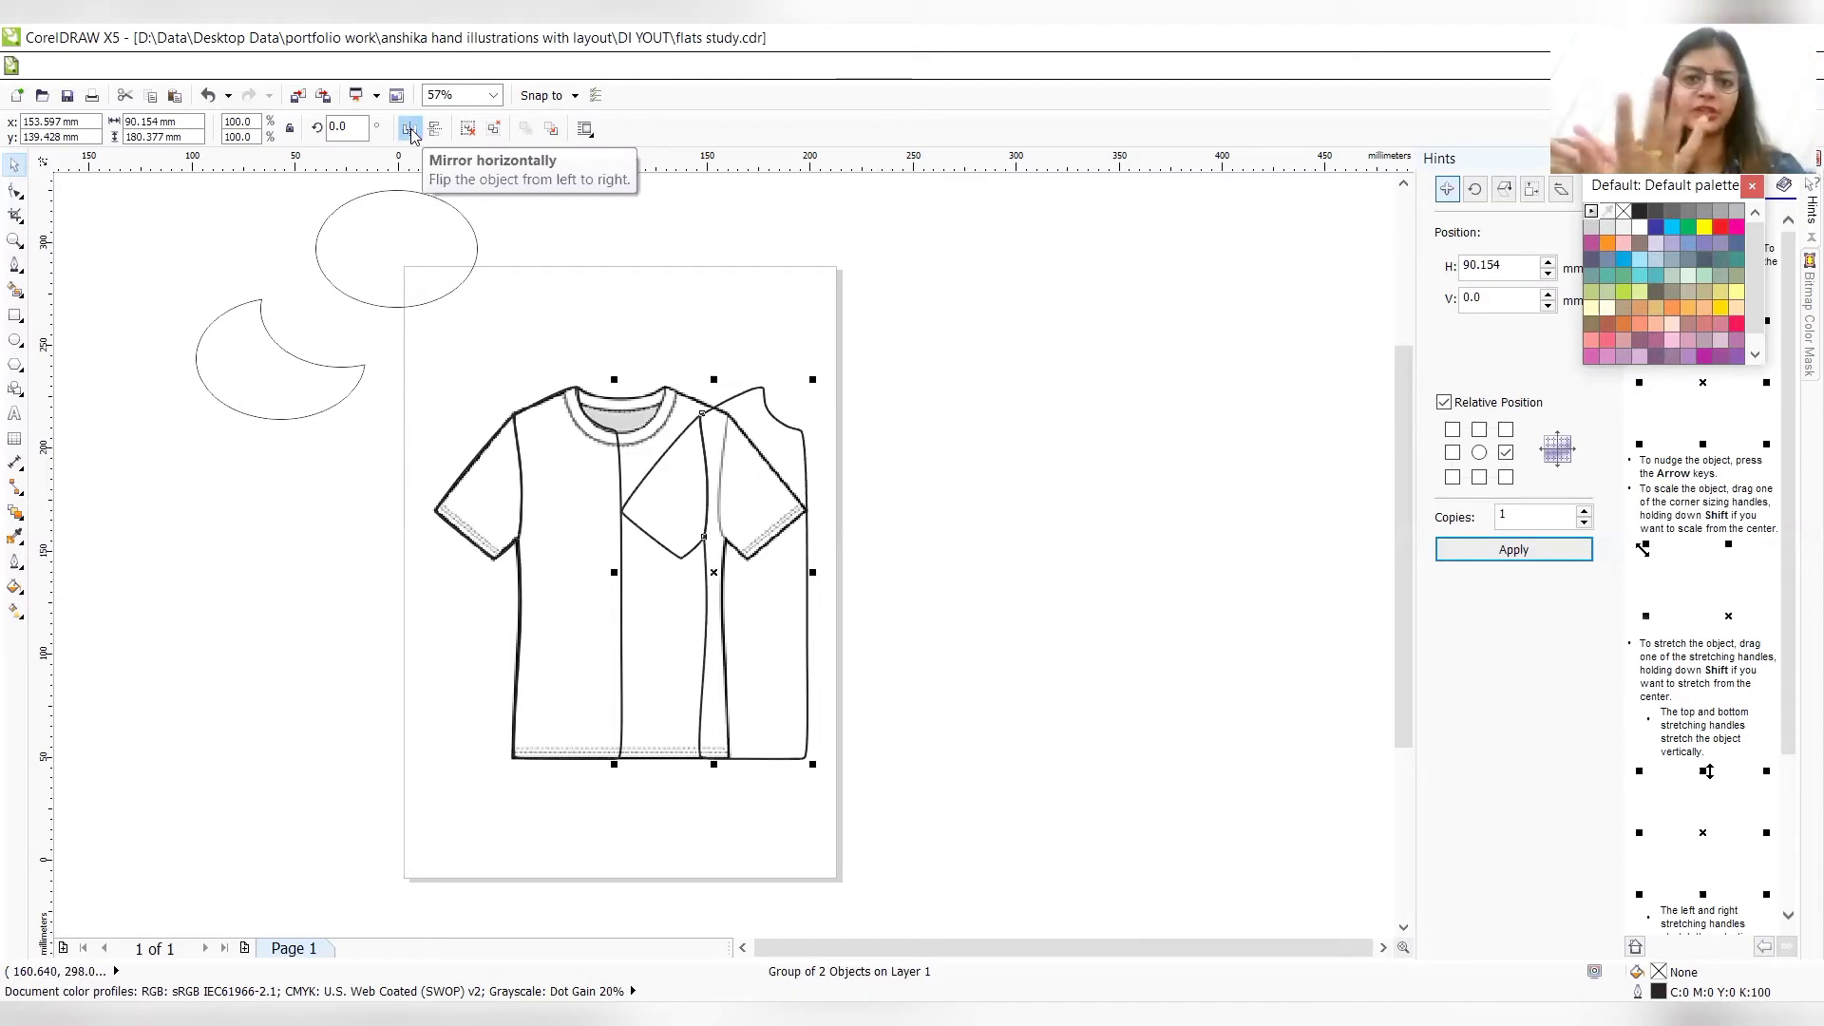
pyautogui.click(410, 133)
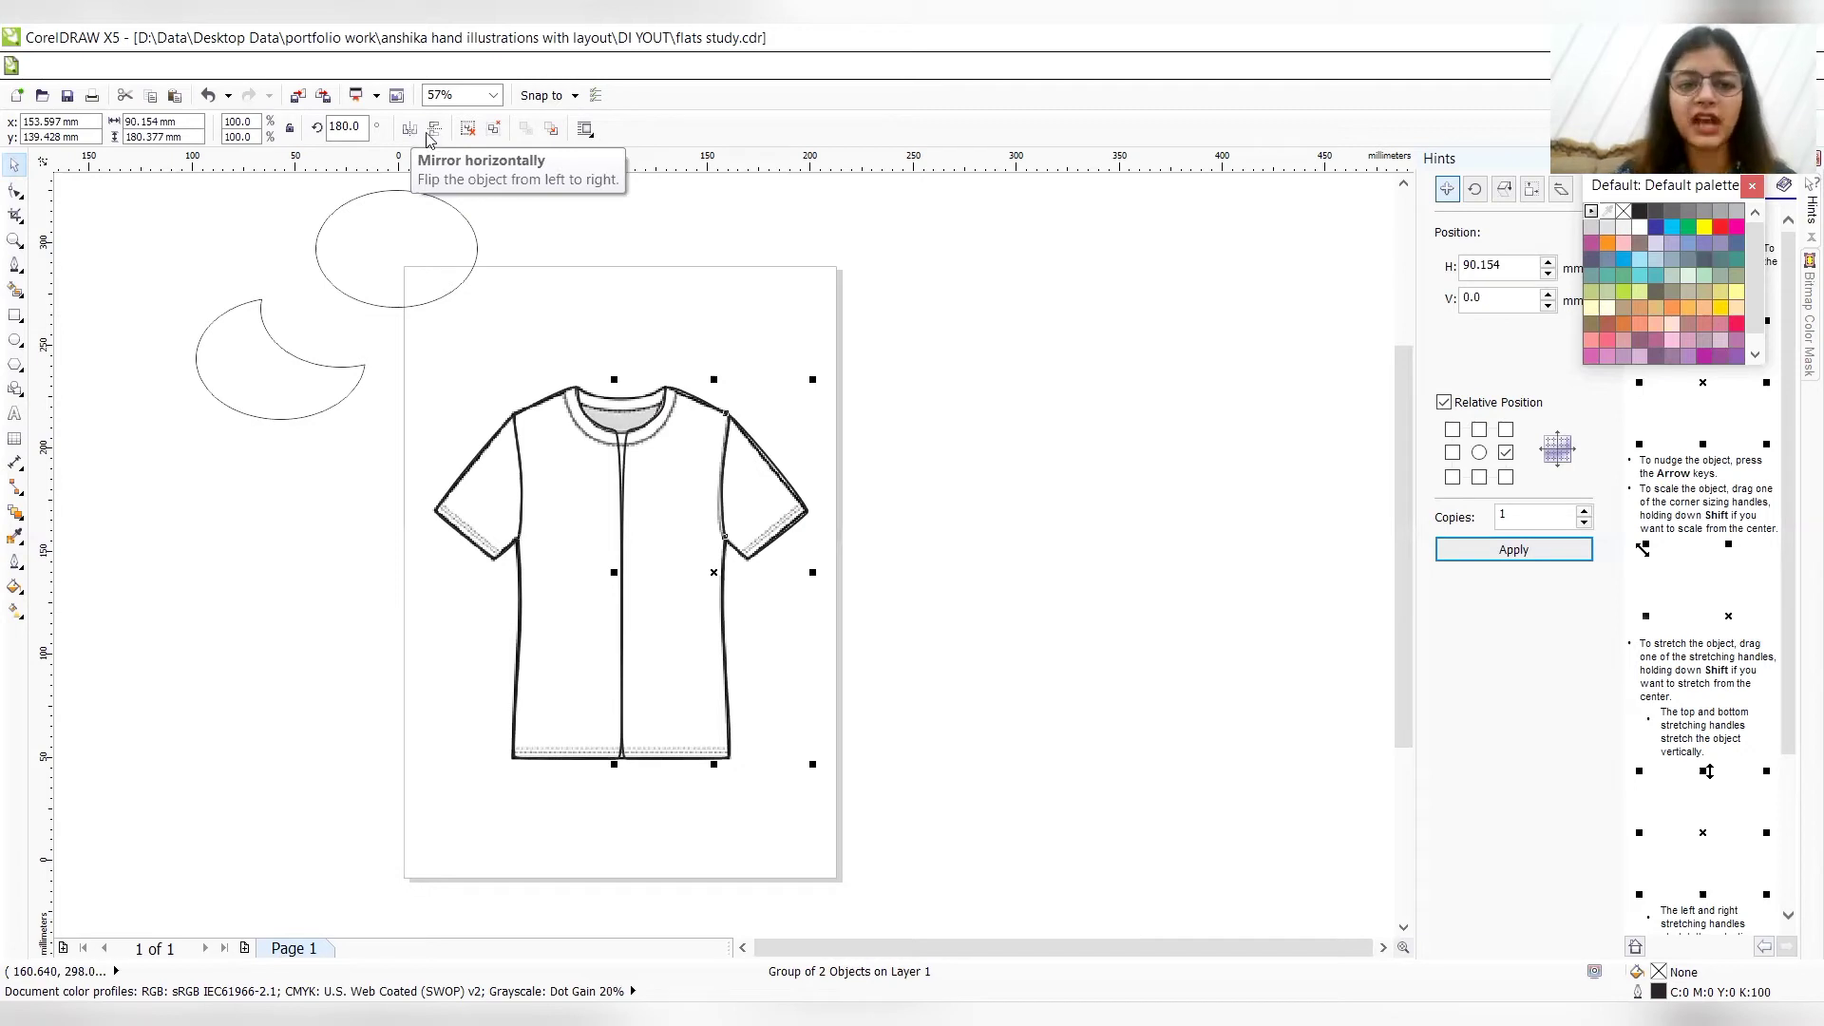
pyautogui.click(957, 317)
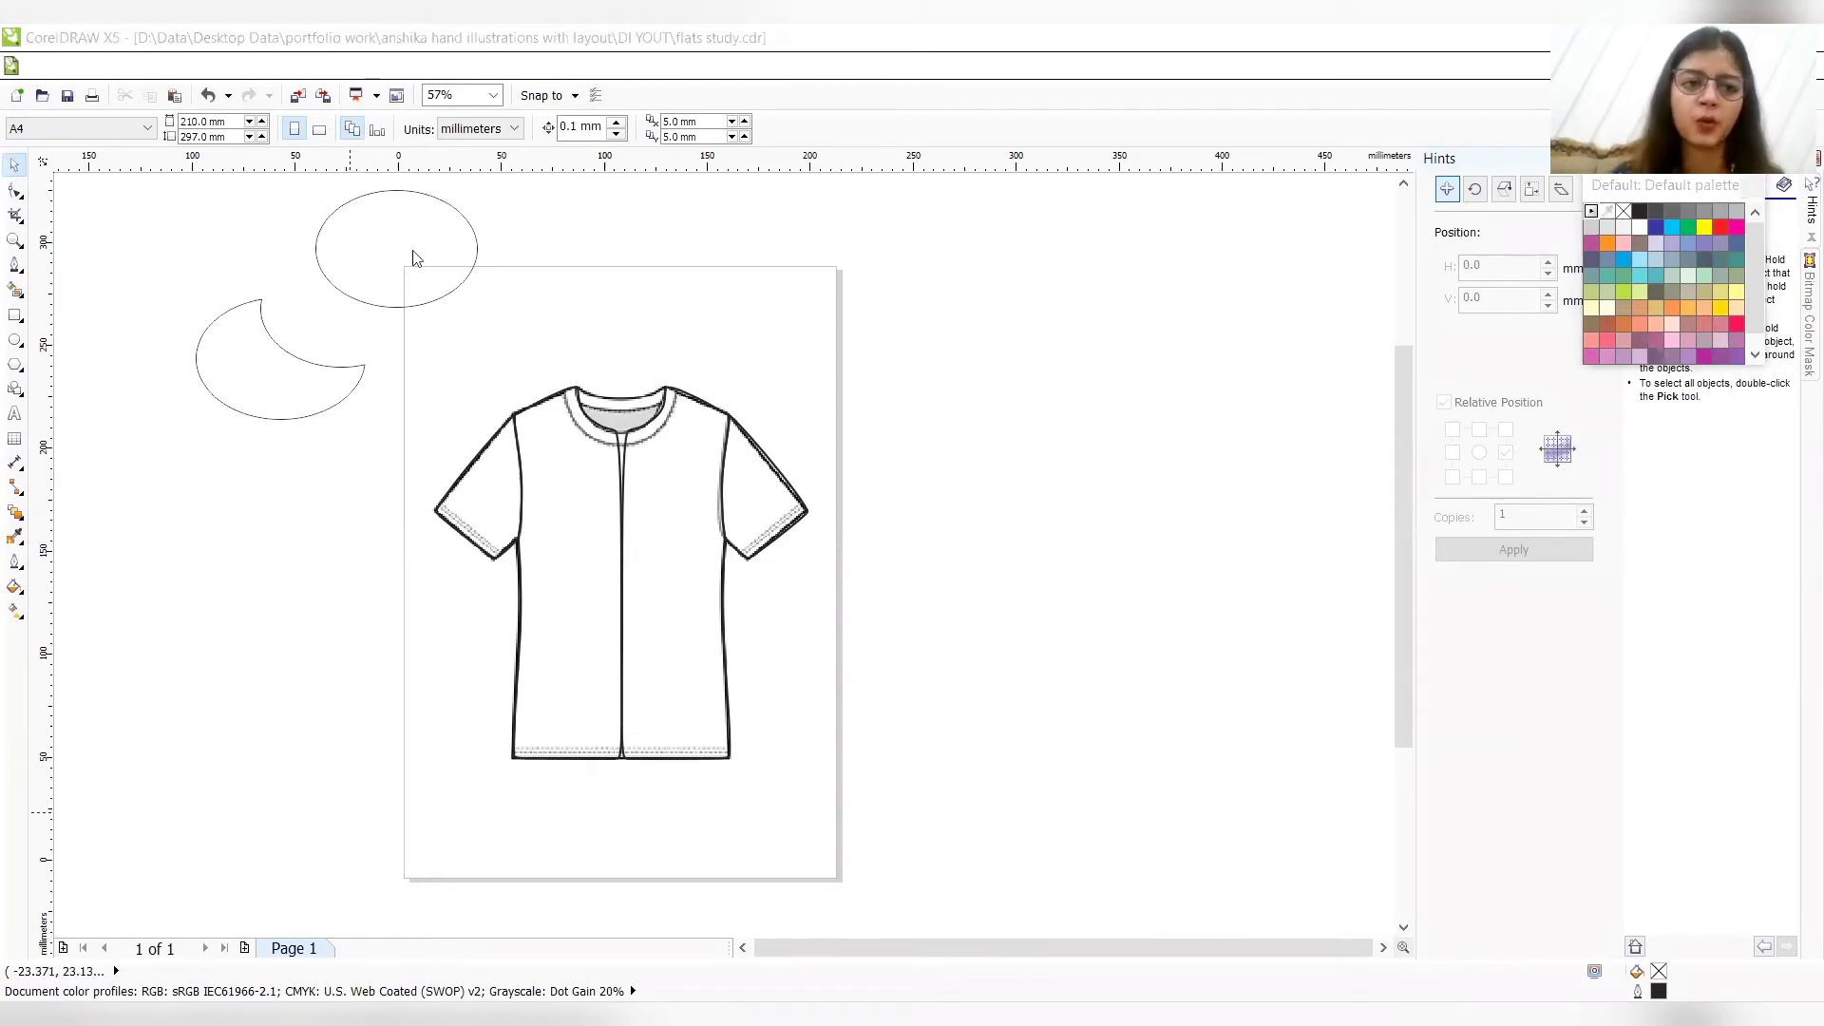
# - Move the ellipse and crescent group down-left, off the page, and ungroup it
pyautogui.click(374, 257)
pyautogui.click(371, 251)
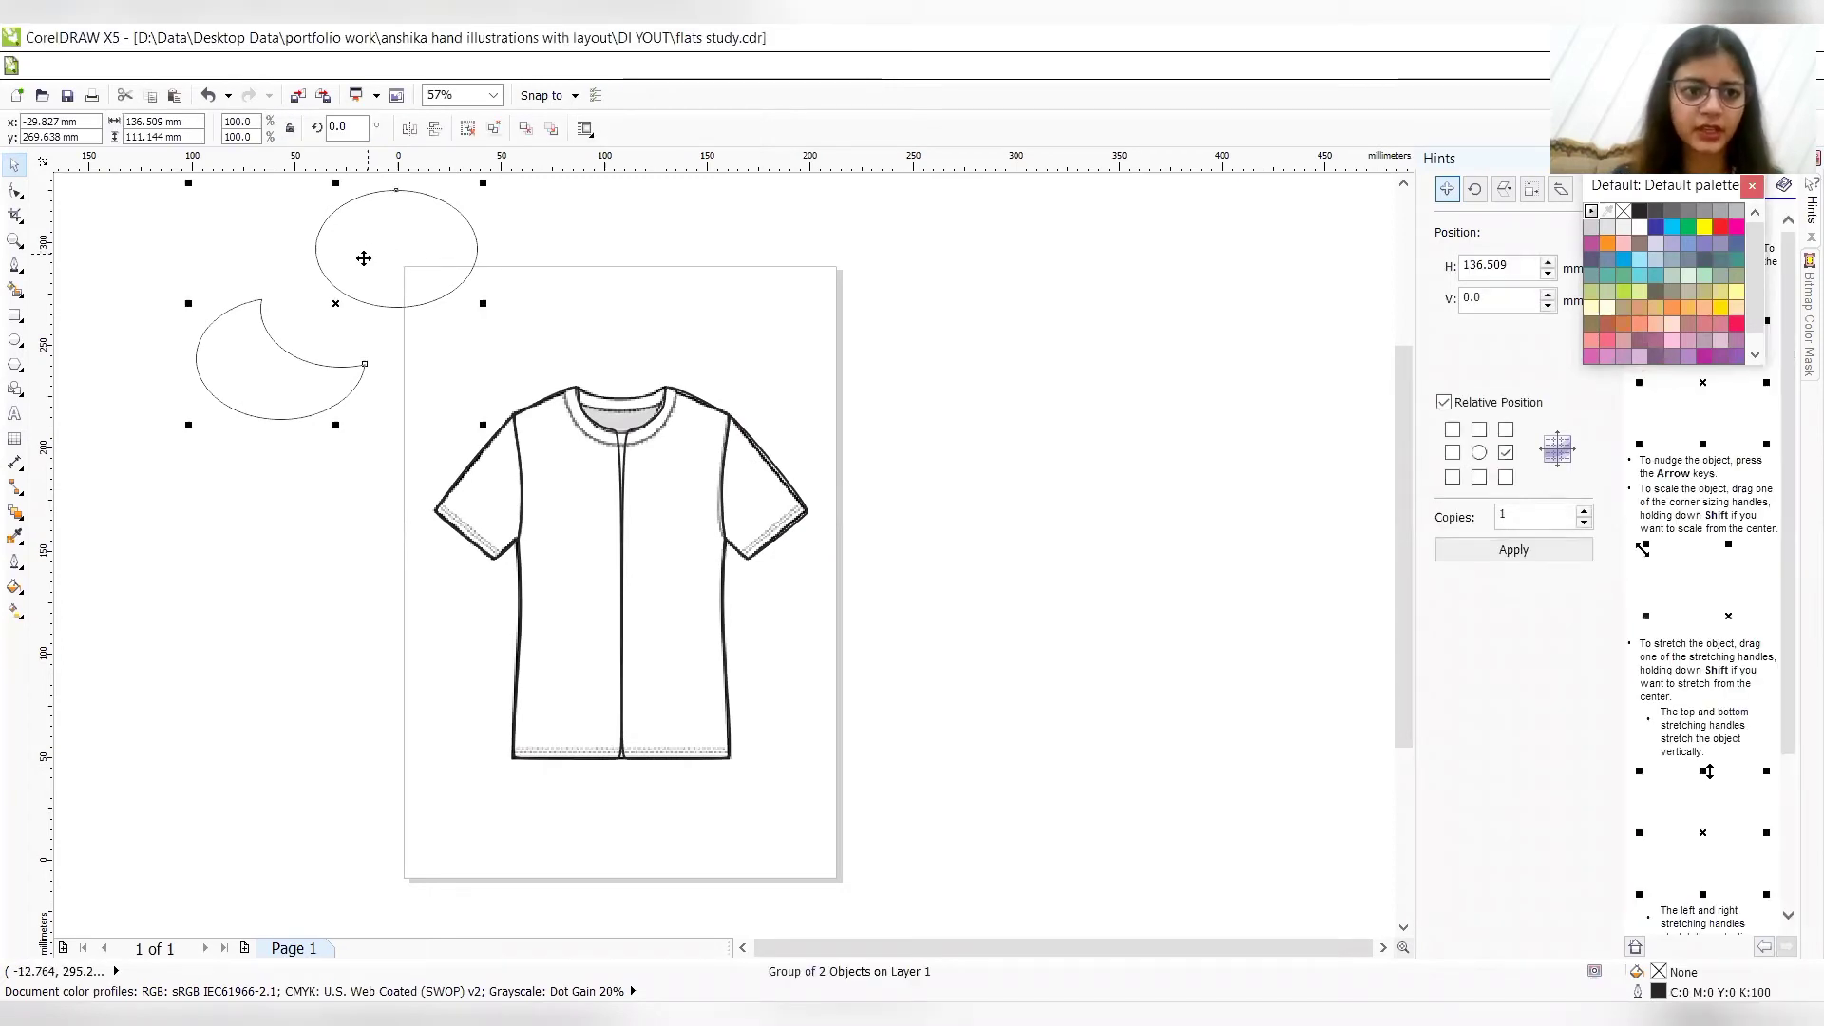
pyautogui.moveTo(364, 256); pyautogui.dragTo(269, 373)
pyautogui.rightClick(269, 372)
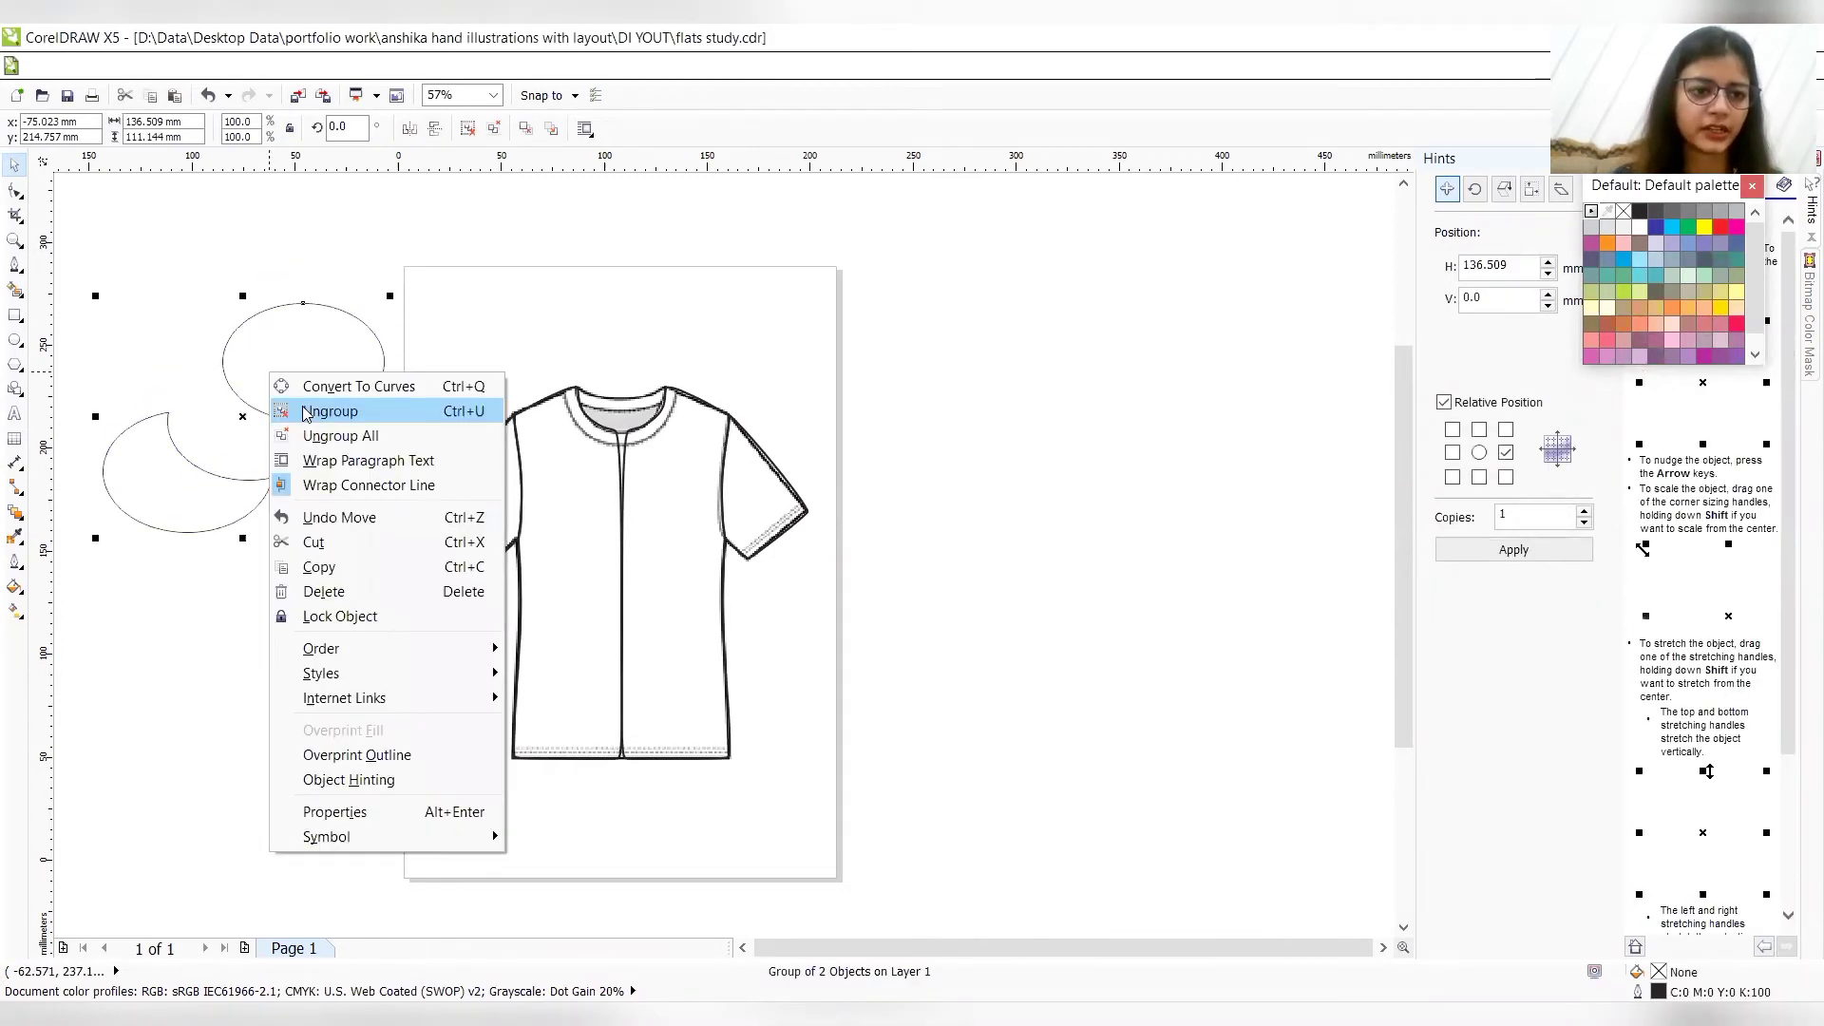
pyautogui.click(306, 413)
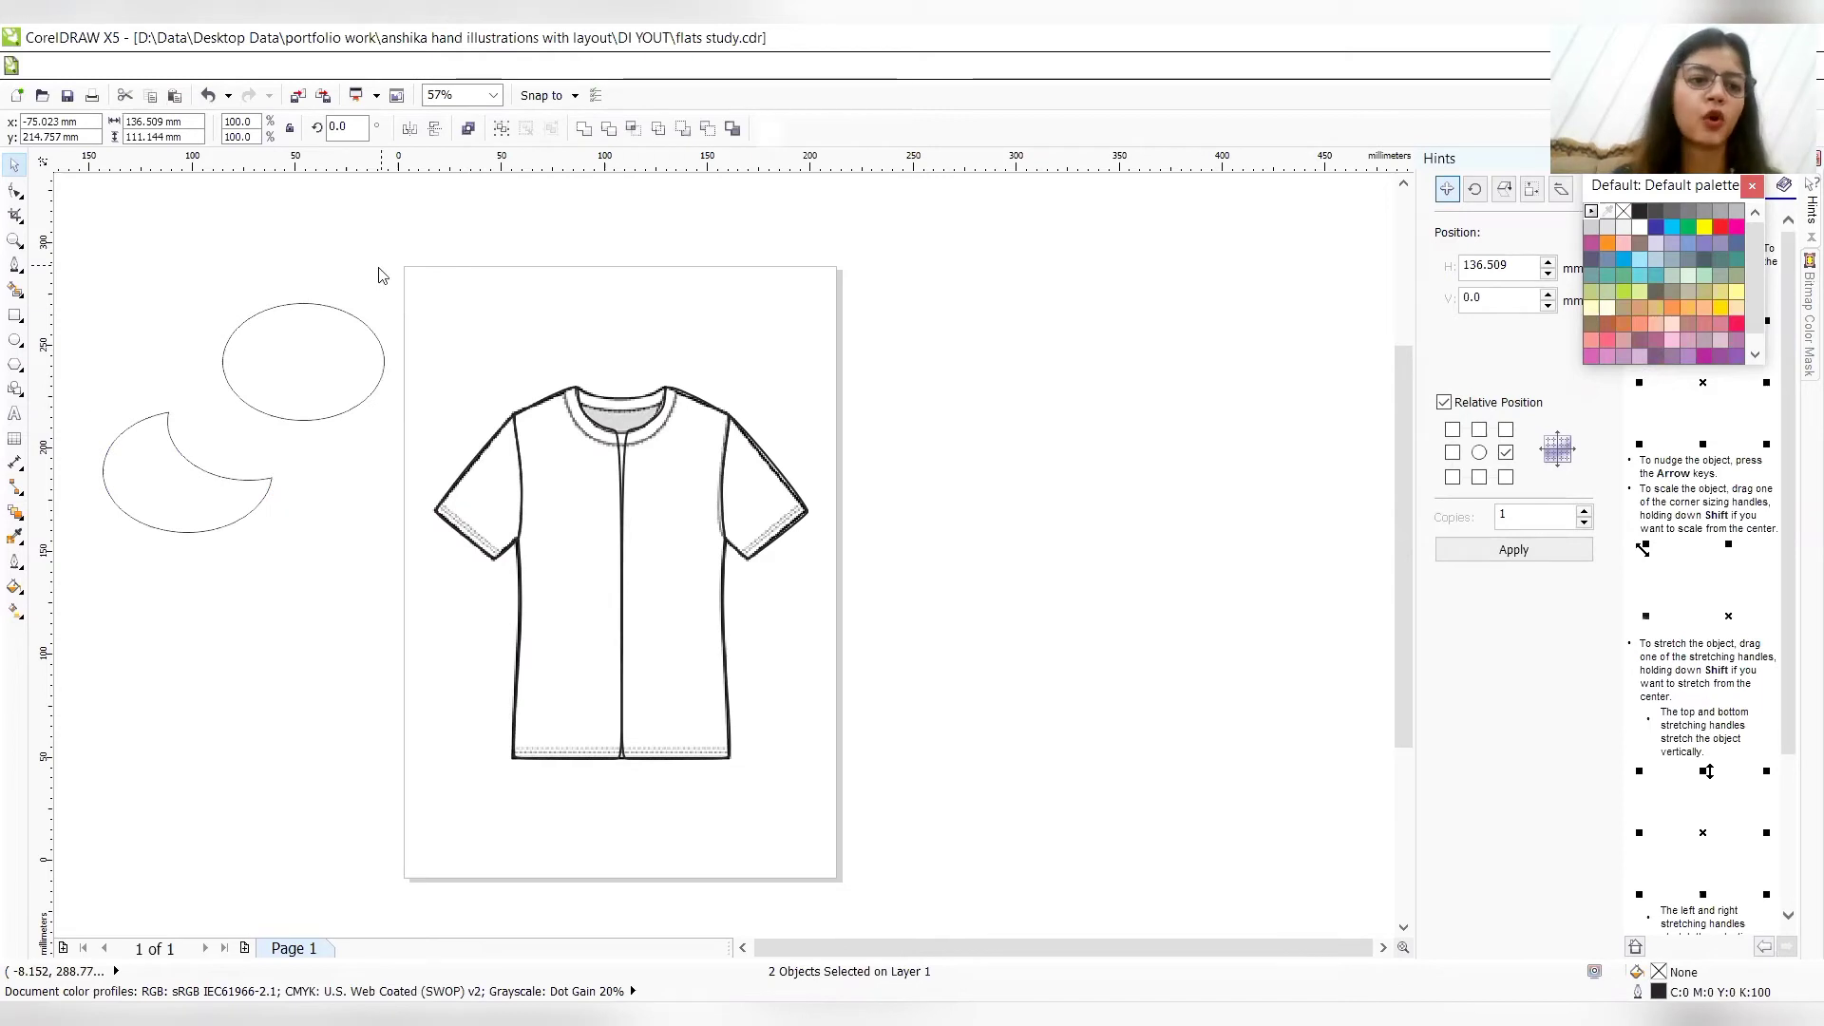
# - Move the ellipse alone down-left so that it overlaps the crescent
pyautogui.click(379, 273)
pyautogui.click(319, 327)
pyautogui.moveTo(276, 355); pyautogui.dragTo(175, 409)
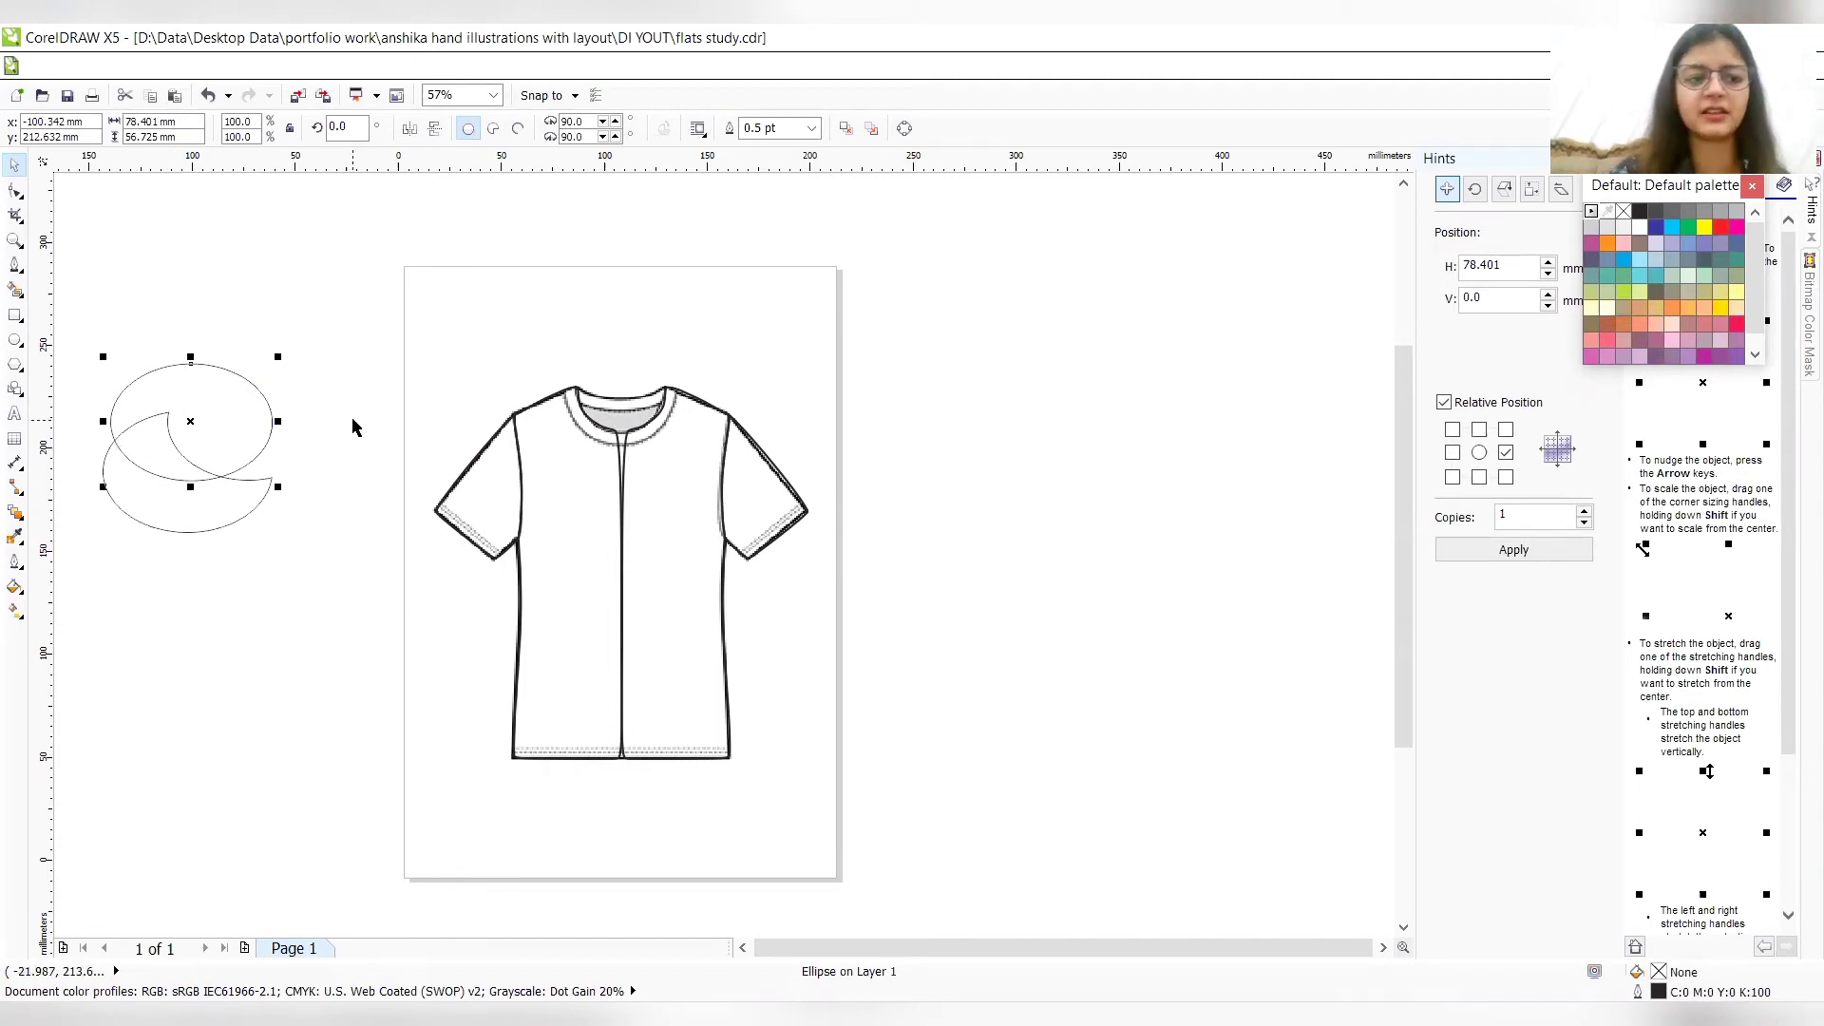
# - Weld the overlapping ellipse and crescent into a single curve
pyautogui.click(73, 333)
pyautogui.moveTo(72, 323); pyautogui.dragTo(348, 613)
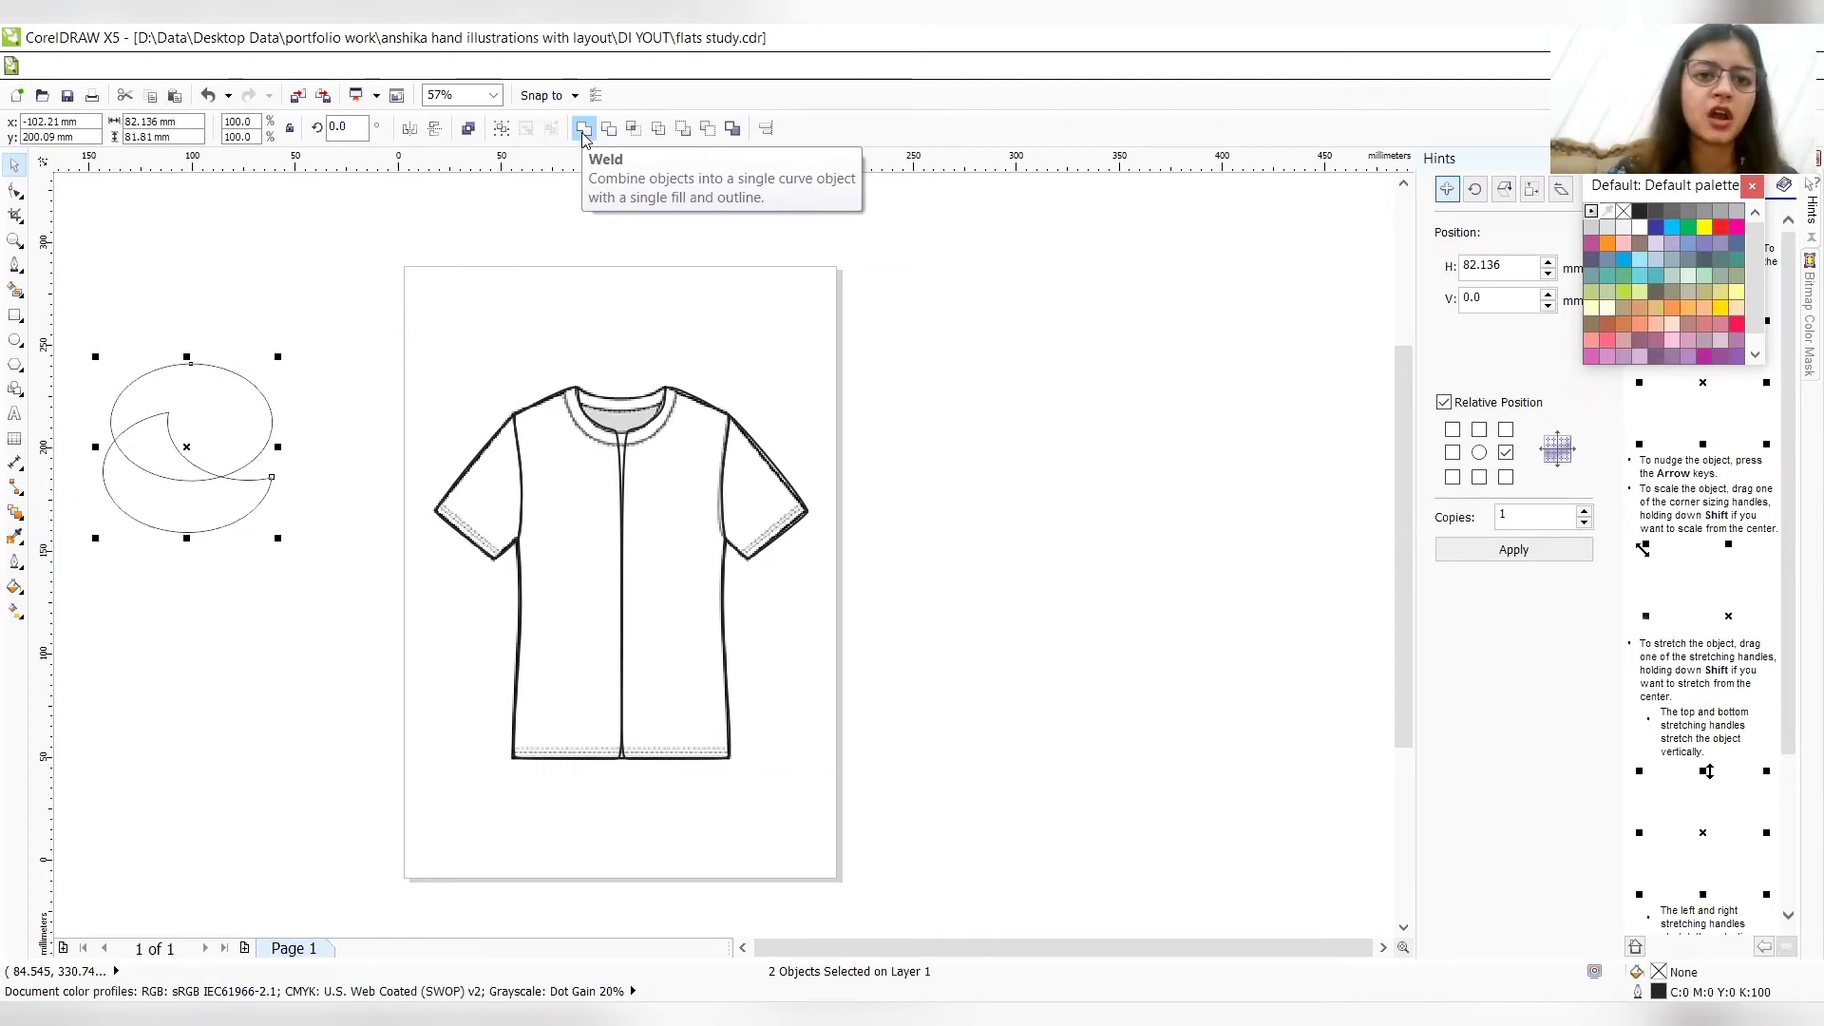
pyautogui.click(584, 132)
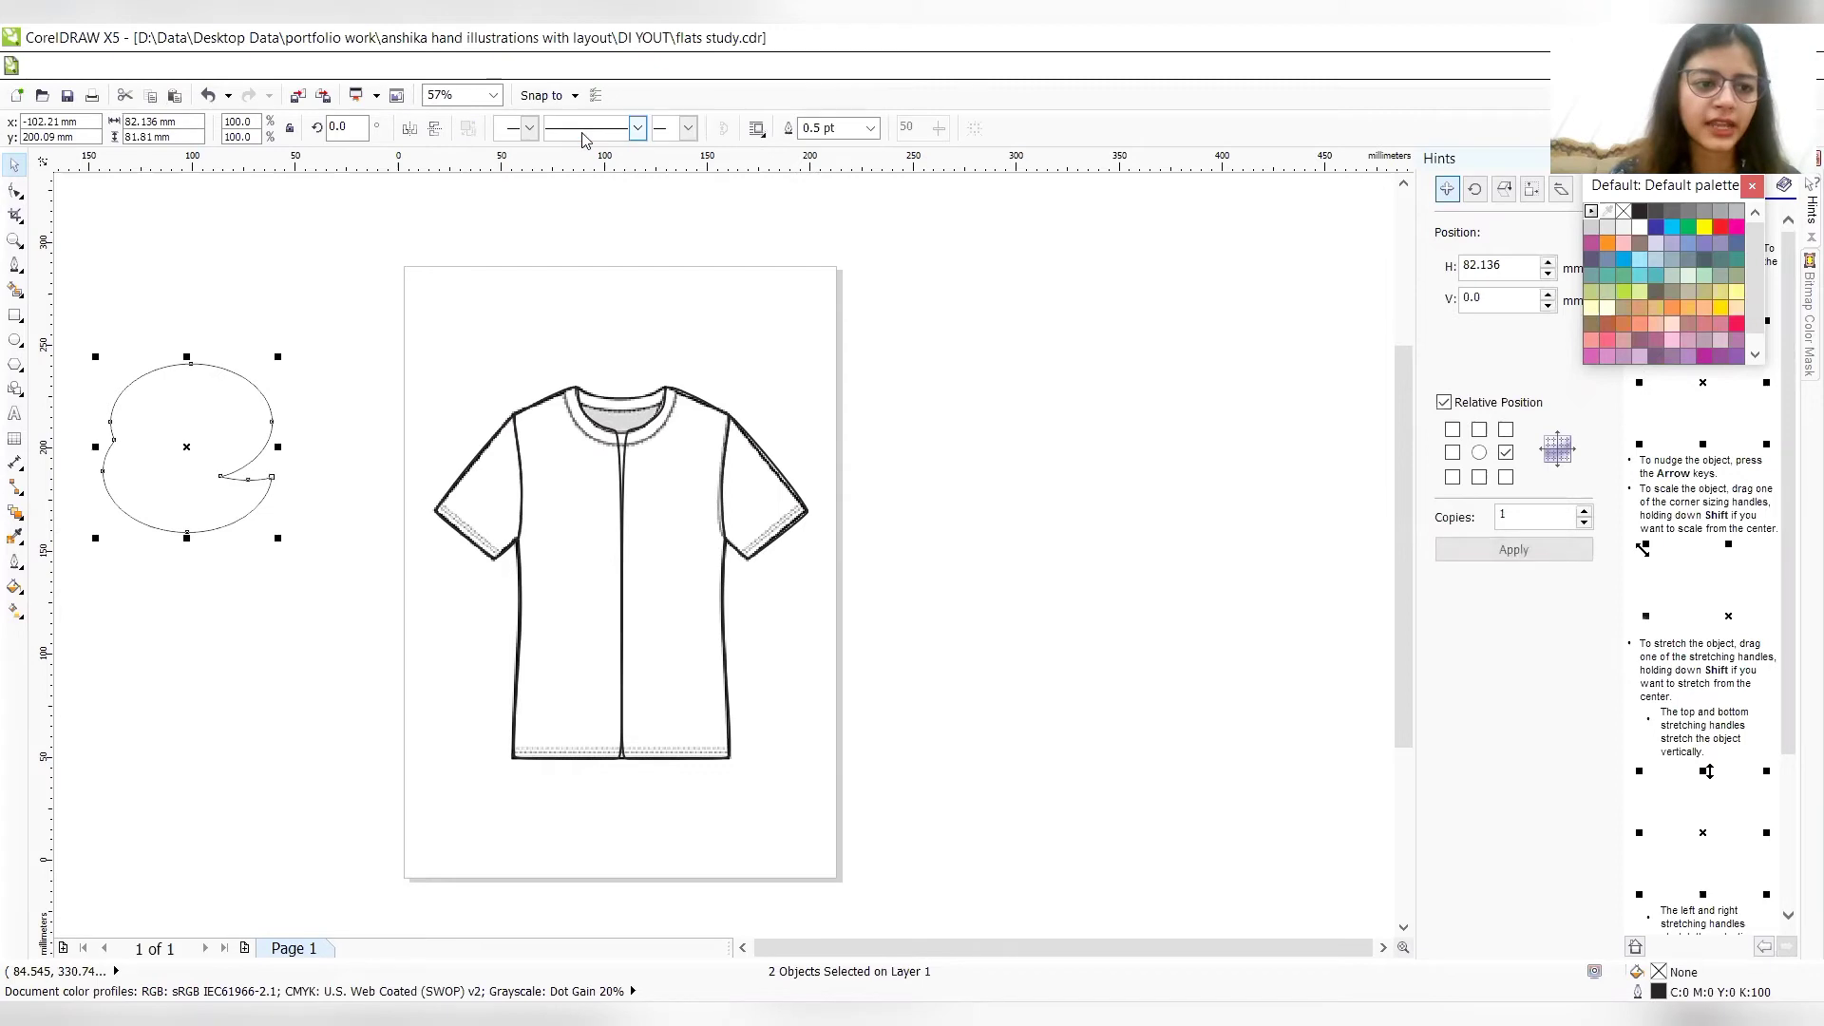
# - Move the welded shape up and to the right, undo the move and the weld, and clear the selection
pyautogui.click(260, 287)
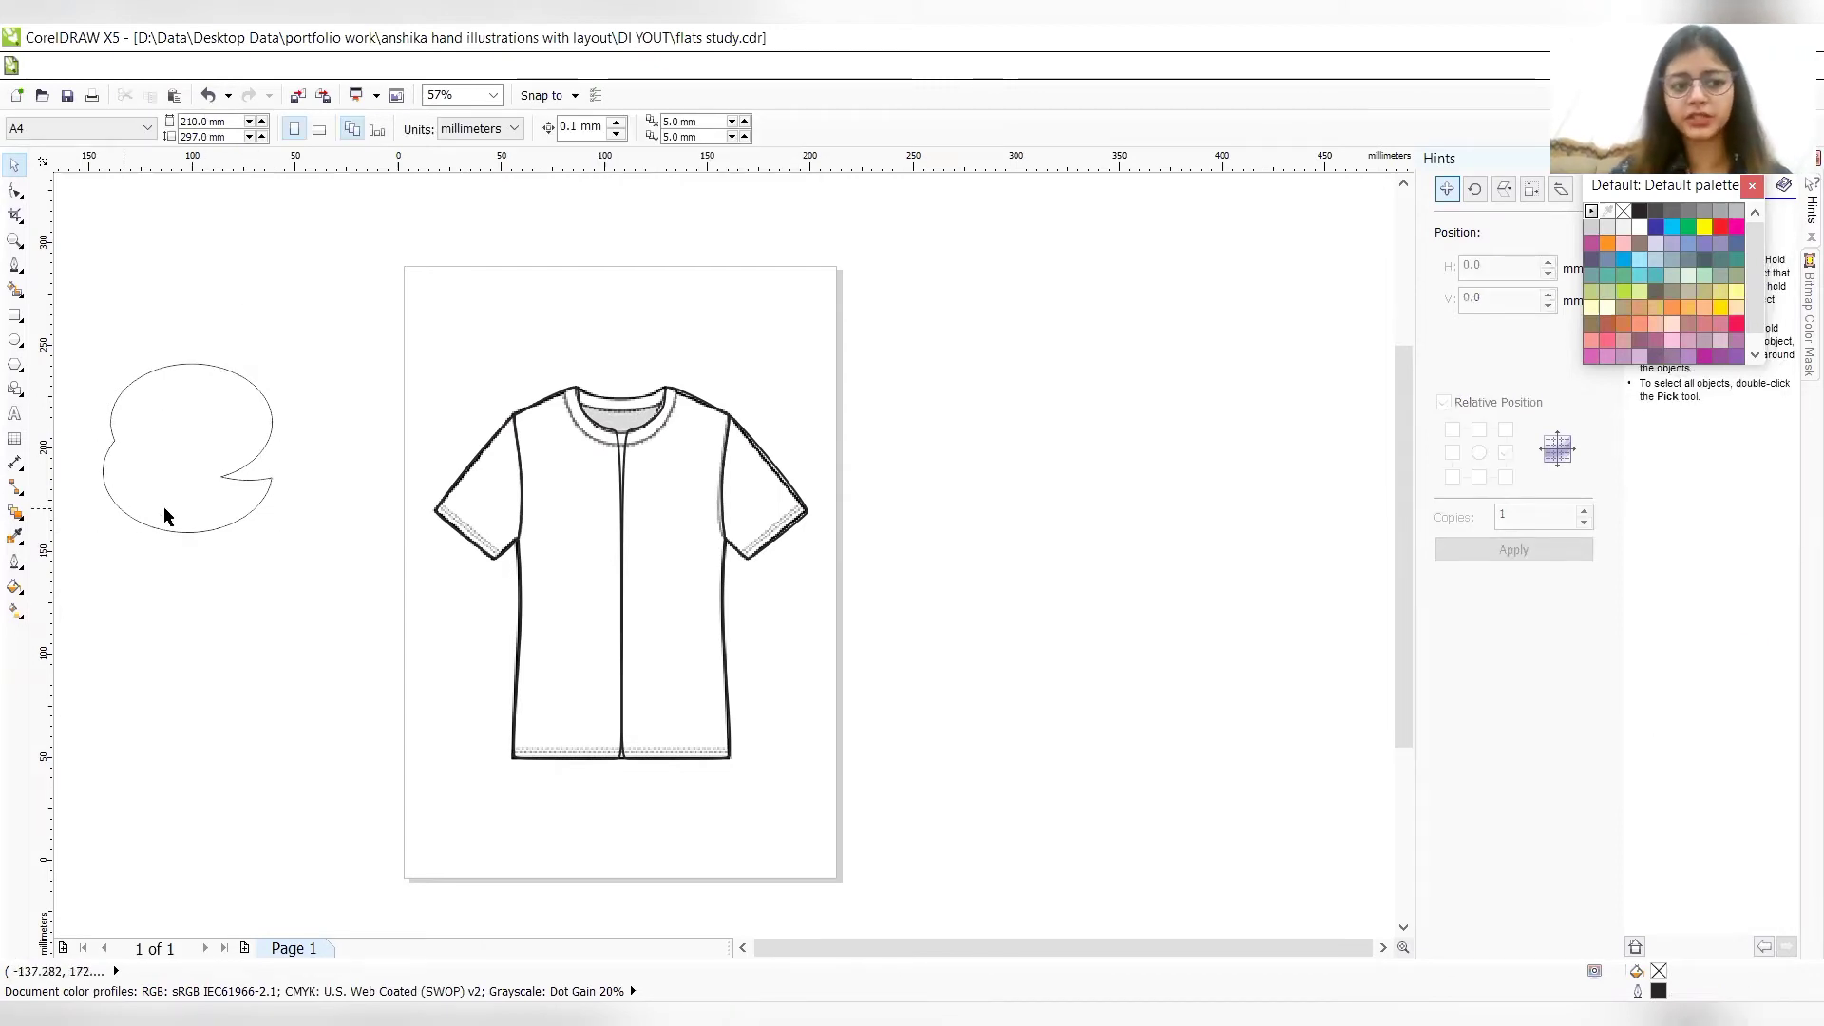
pyautogui.click(193, 469)
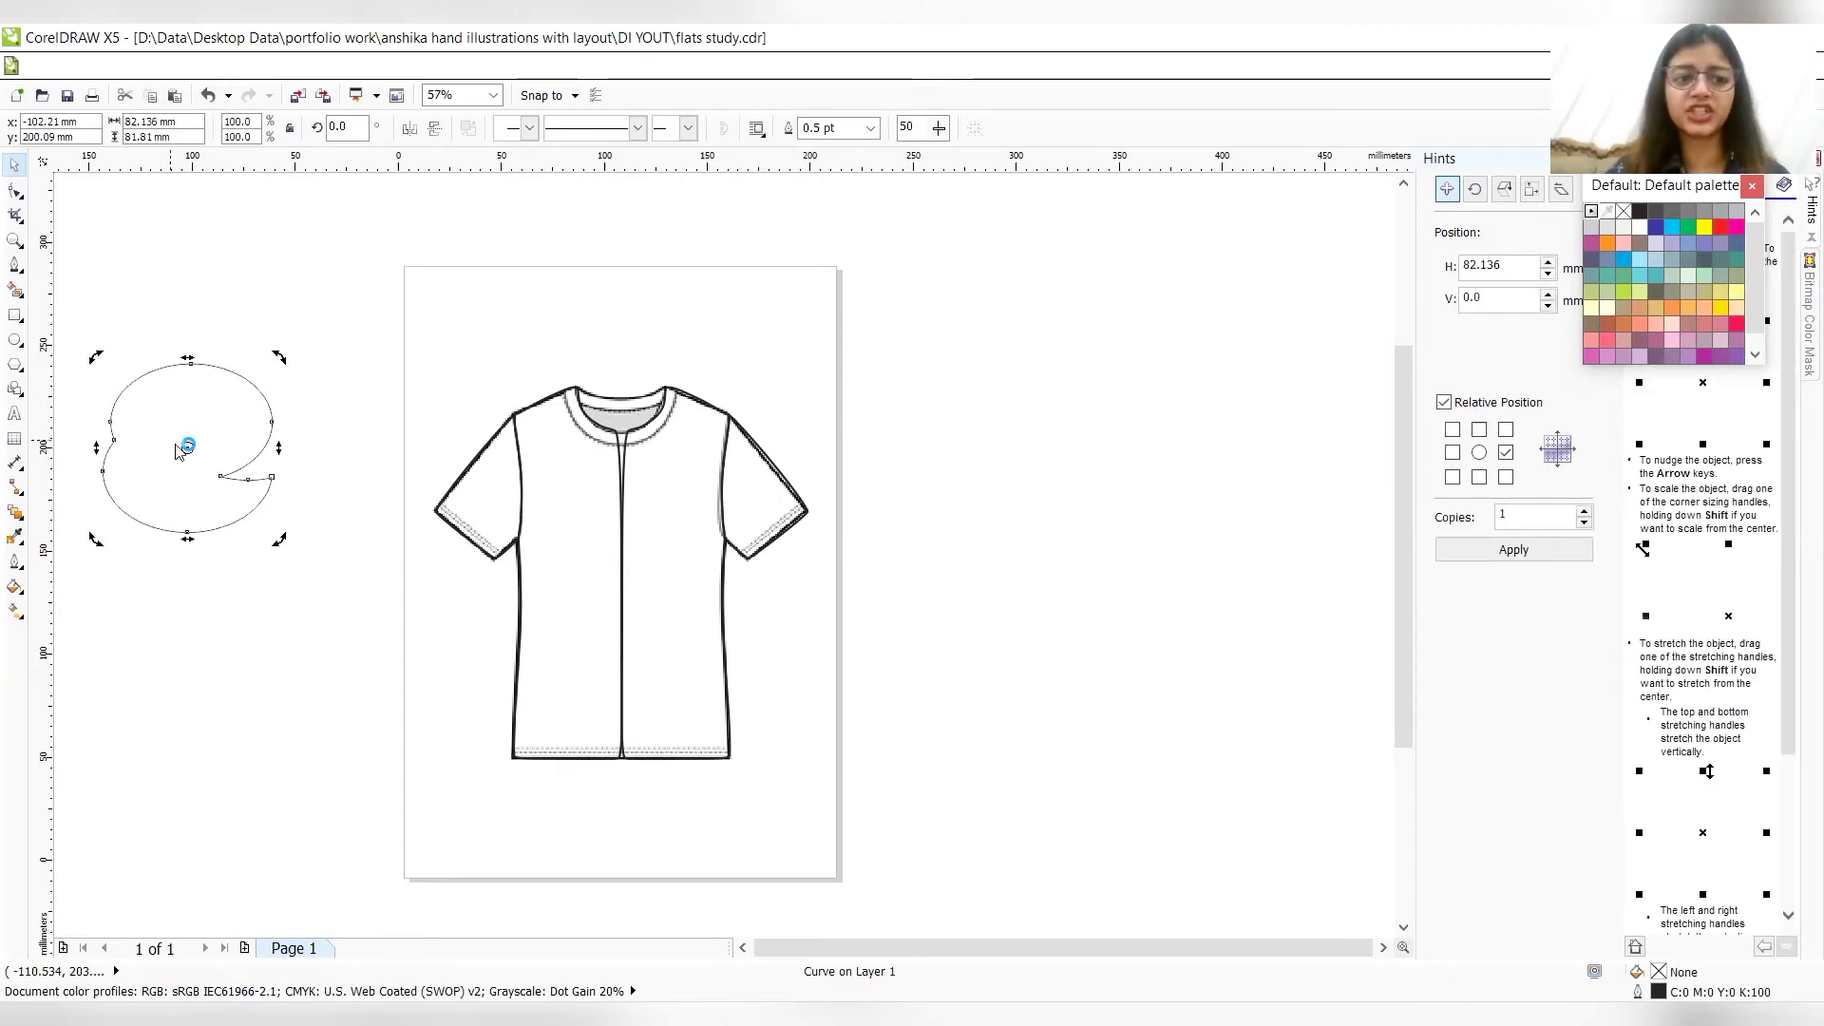
pyautogui.moveTo(187, 435); pyautogui.dragTo(242, 328)
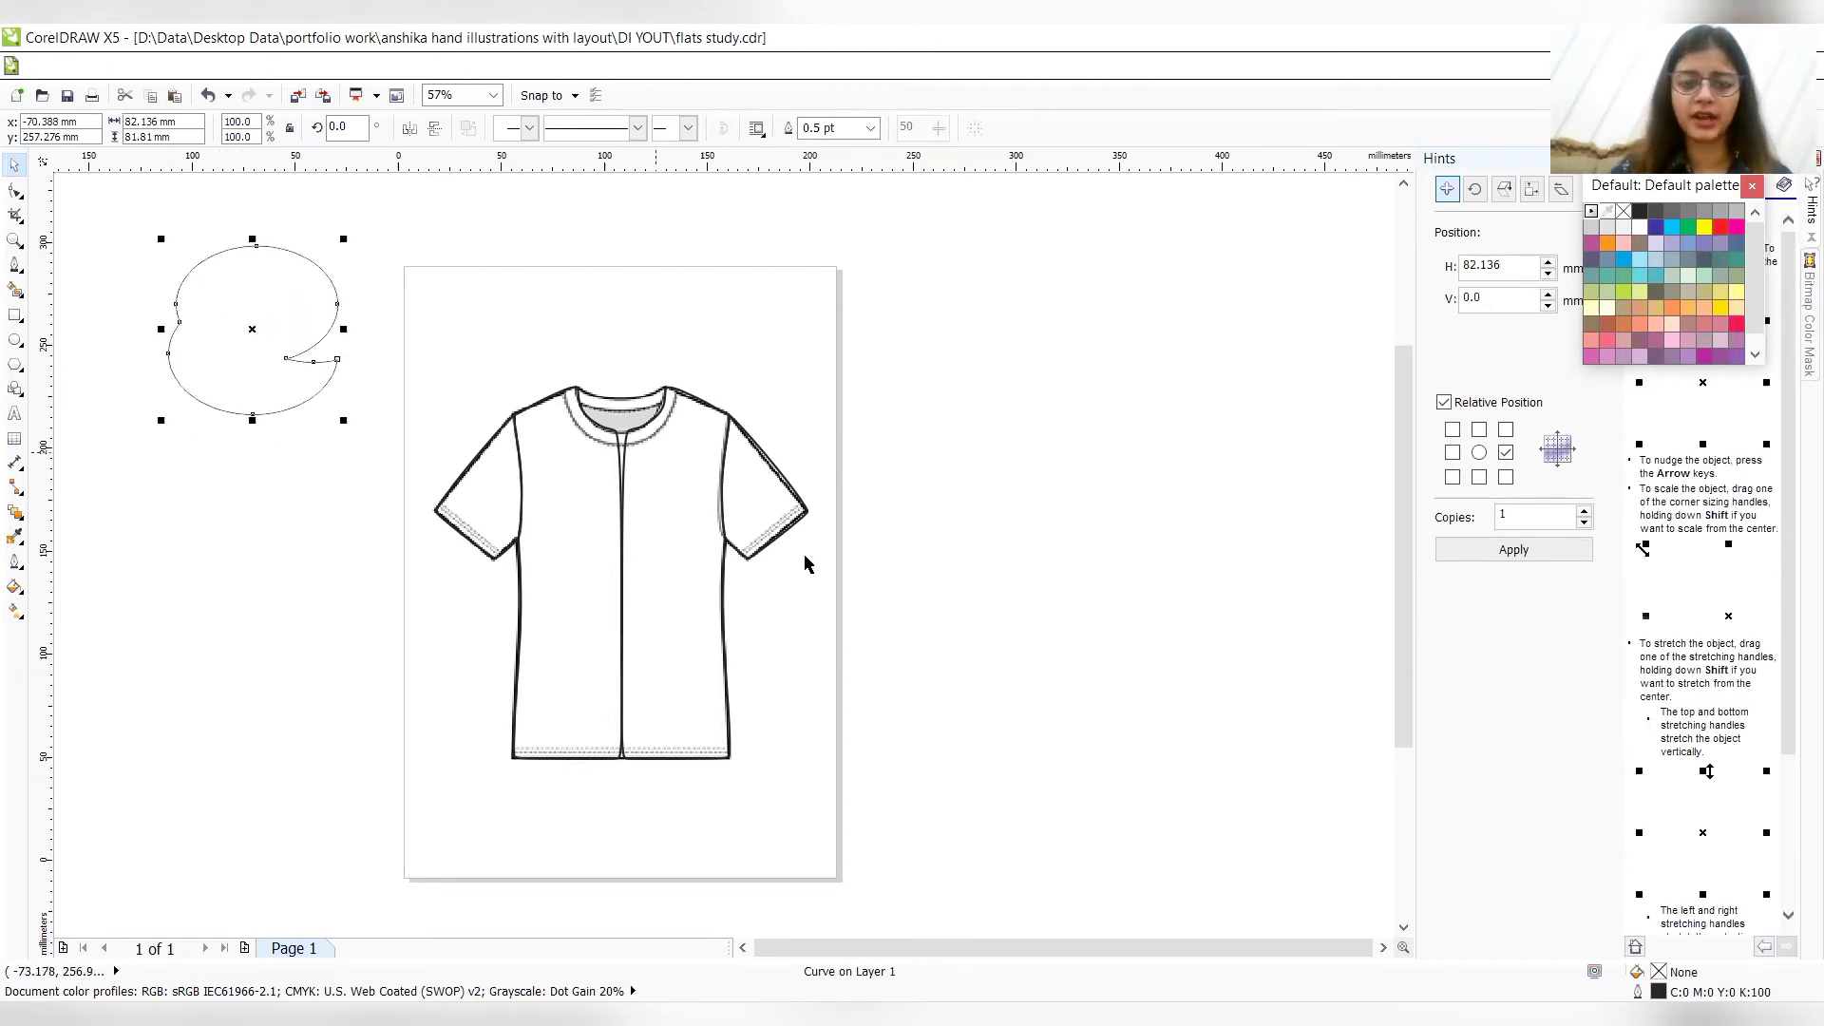
pyautogui.hotkey('ctrl', 'z')
pyautogui.hotkey('ctrl', 'z')
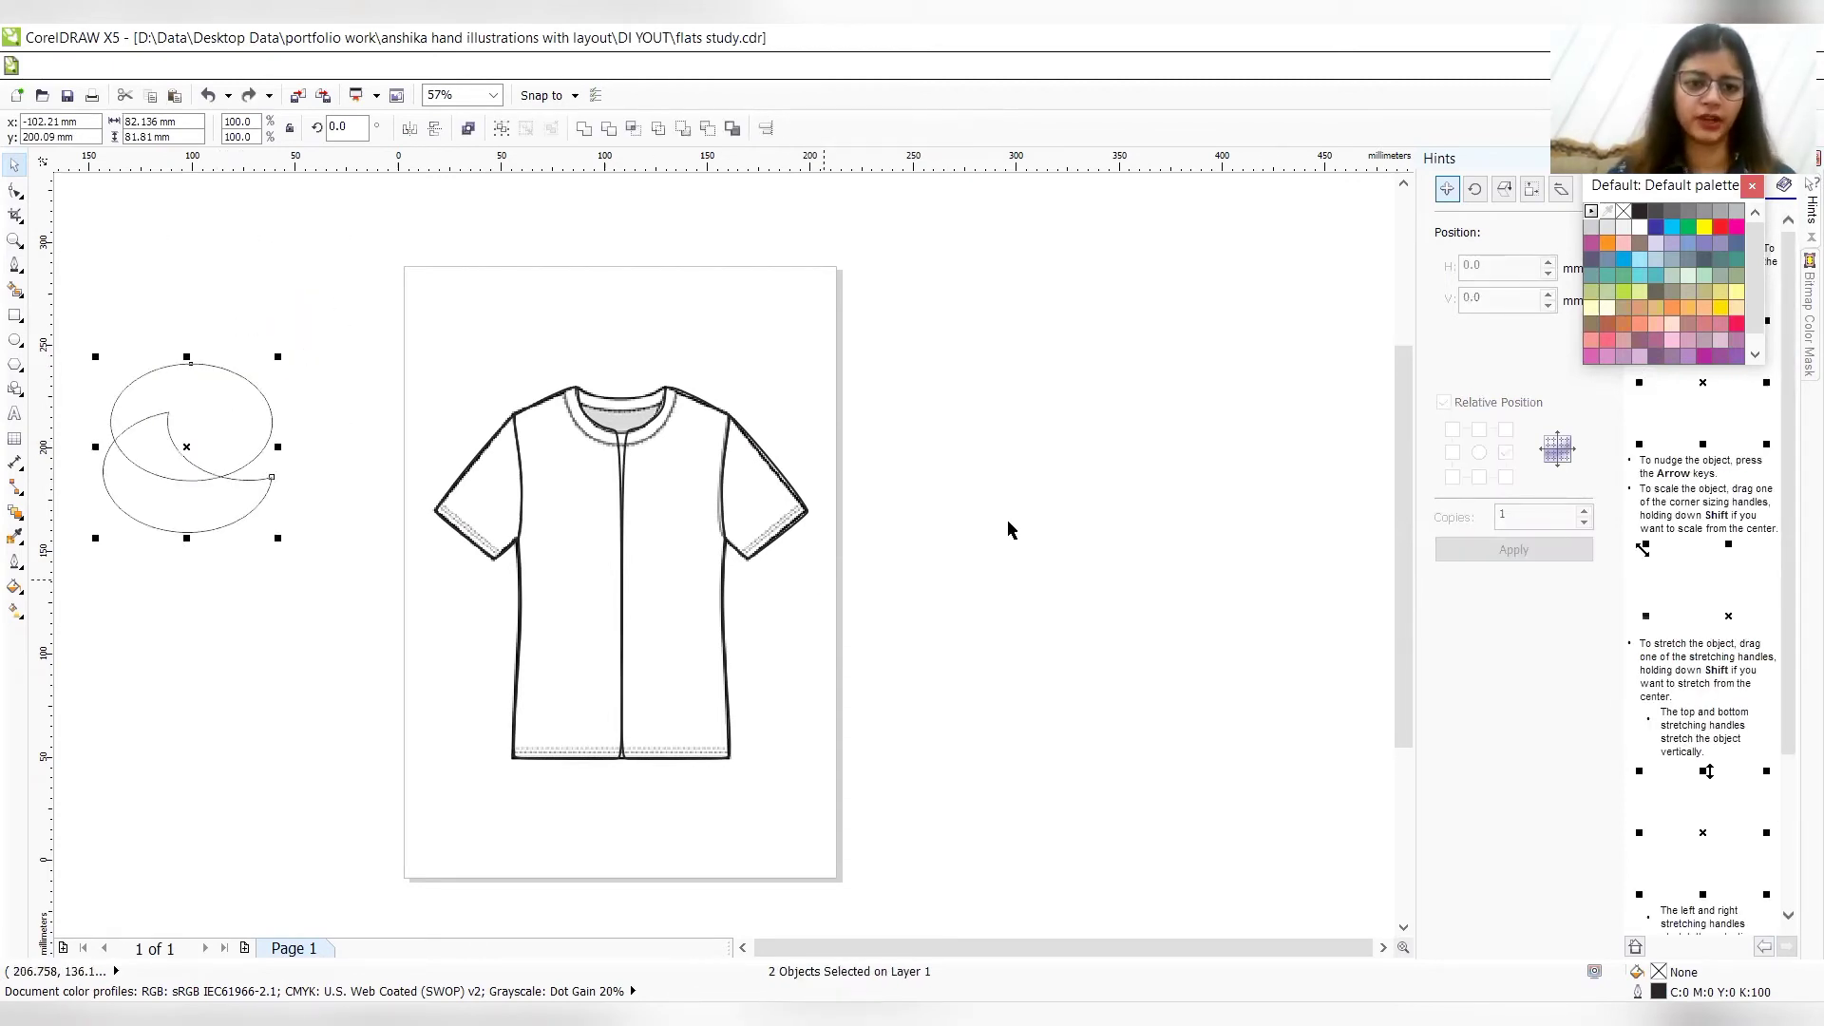
pyautogui.click(1043, 519)
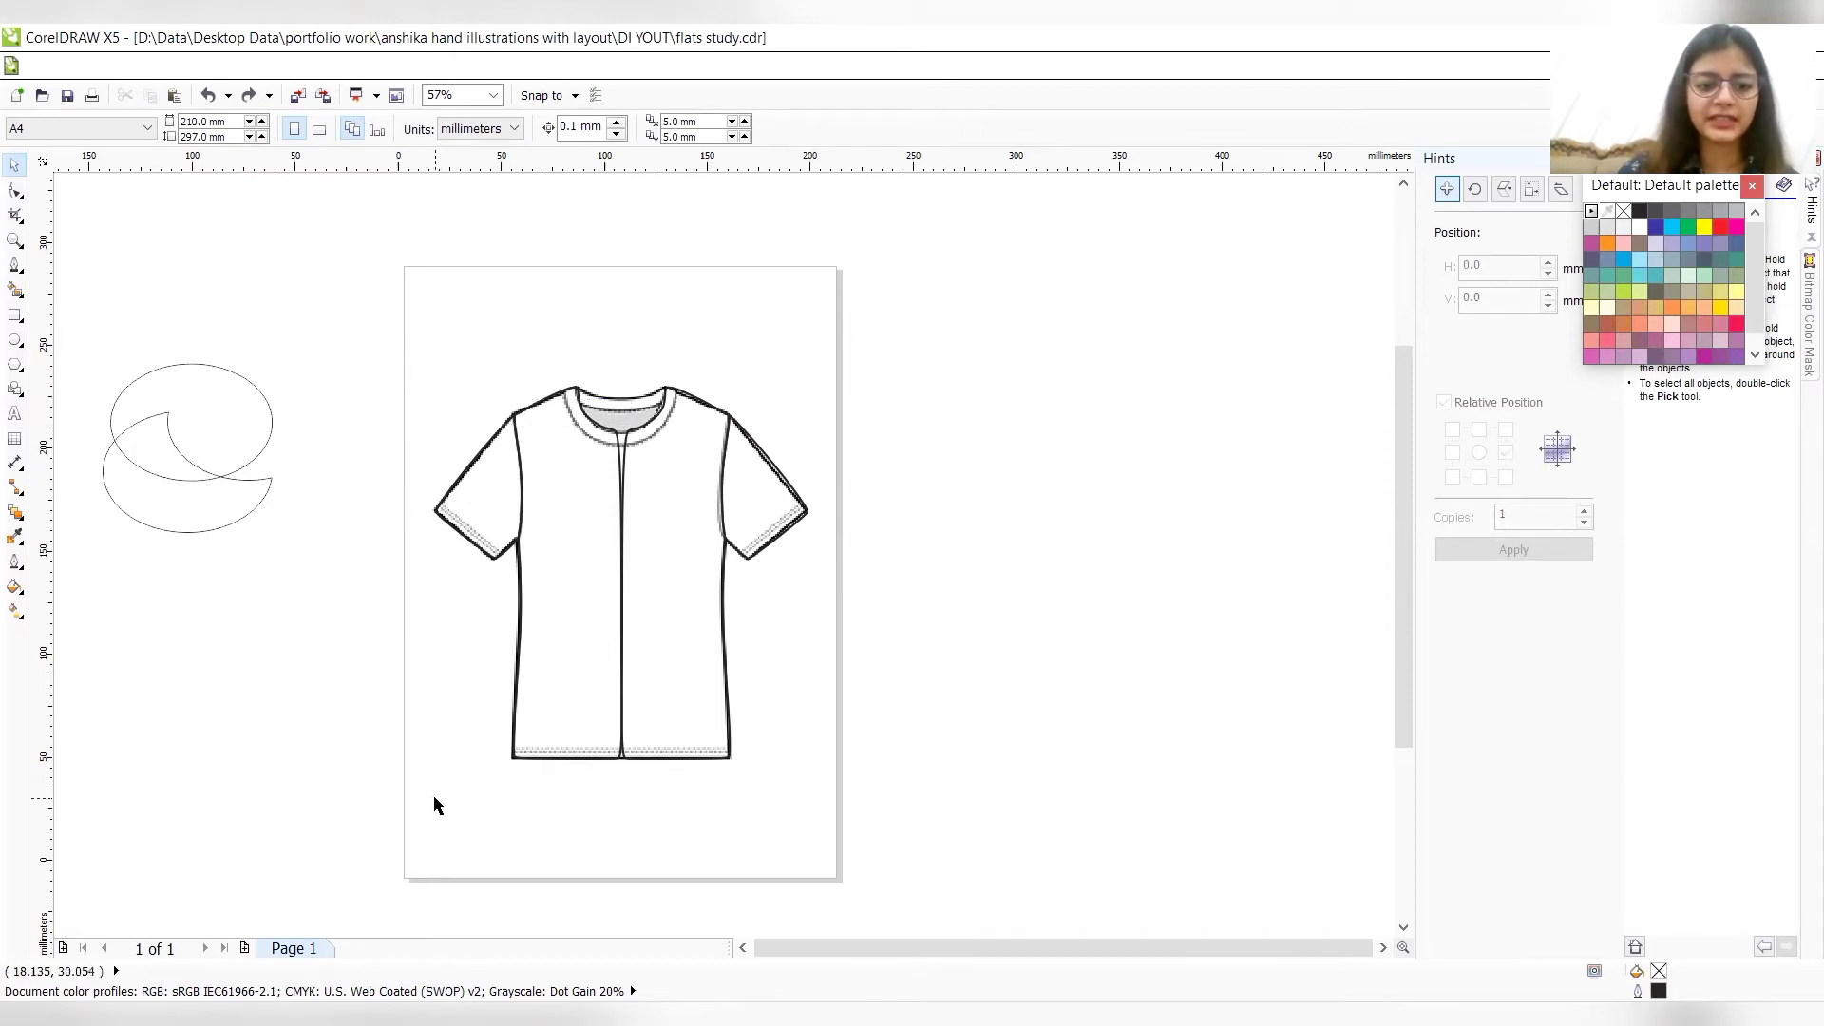
# - Try welding the two shirt halves together over the reference image, and undo the weld
pyautogui.moveTo(435, 798); pyautogui.dragTo(916, 378)
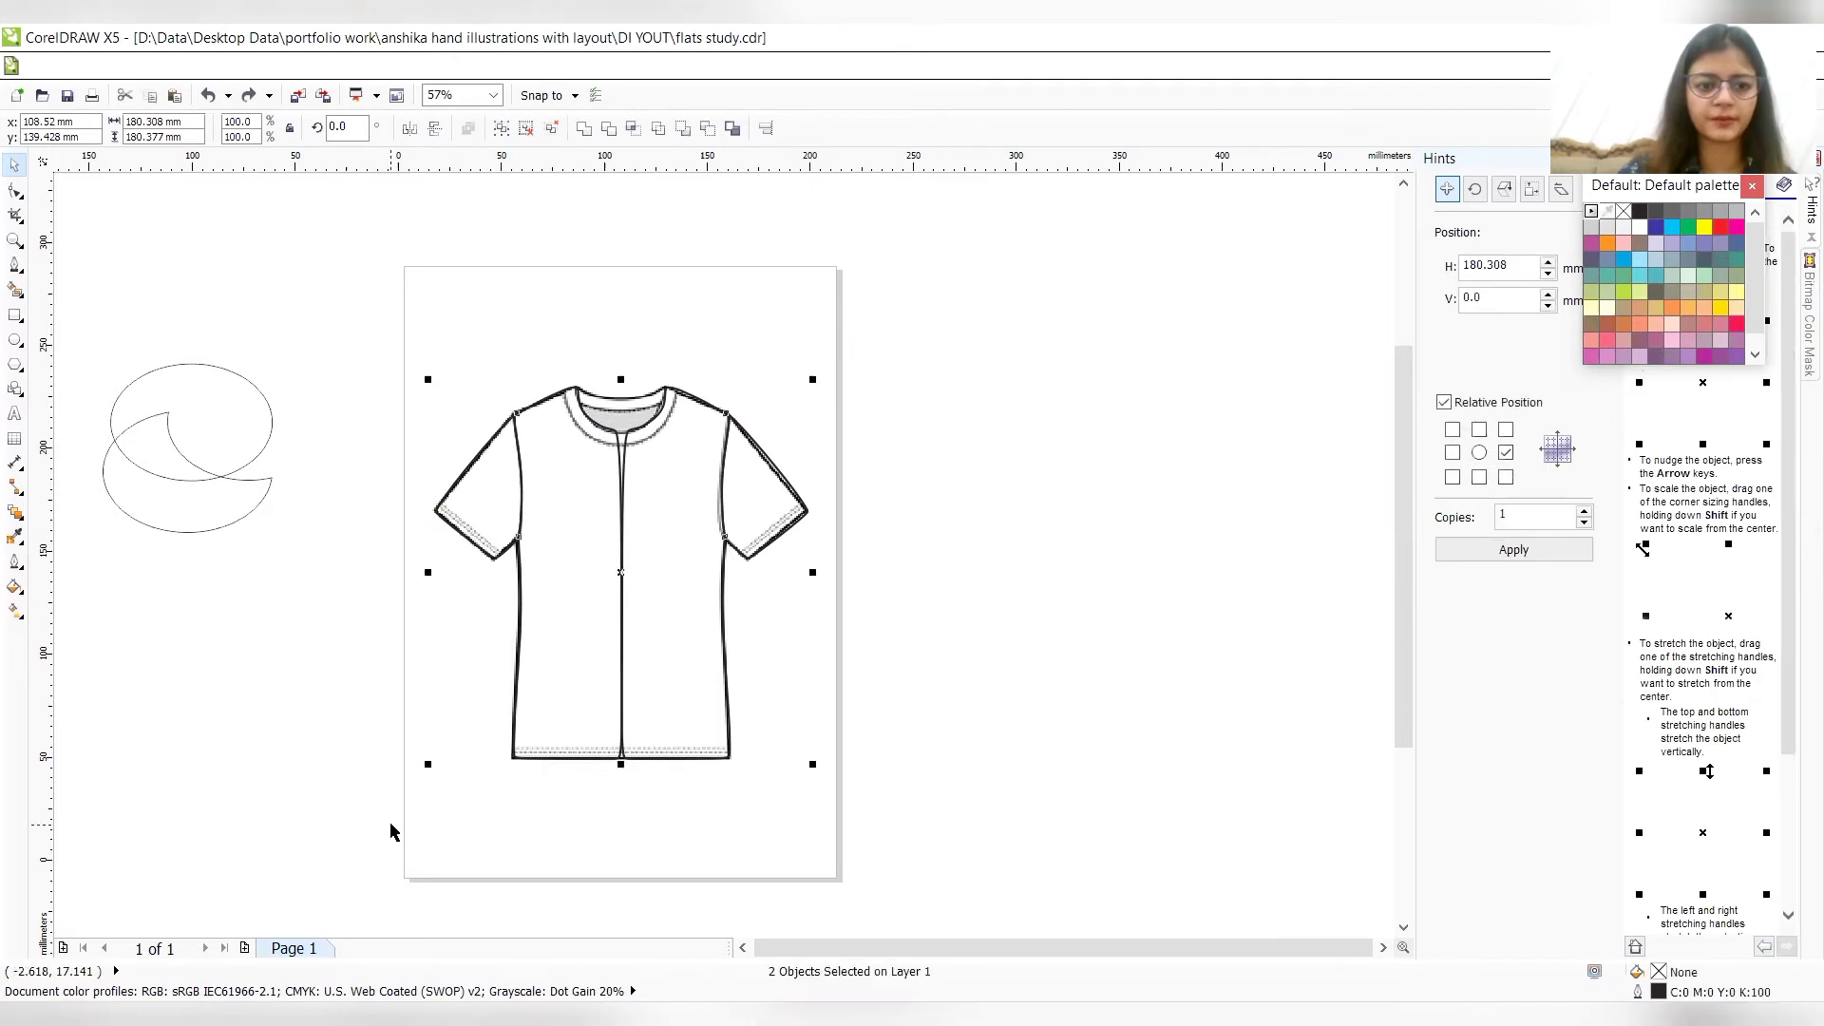
pyautogui.moveTo(258, 863); pyautogui.dragTo(915, 393)
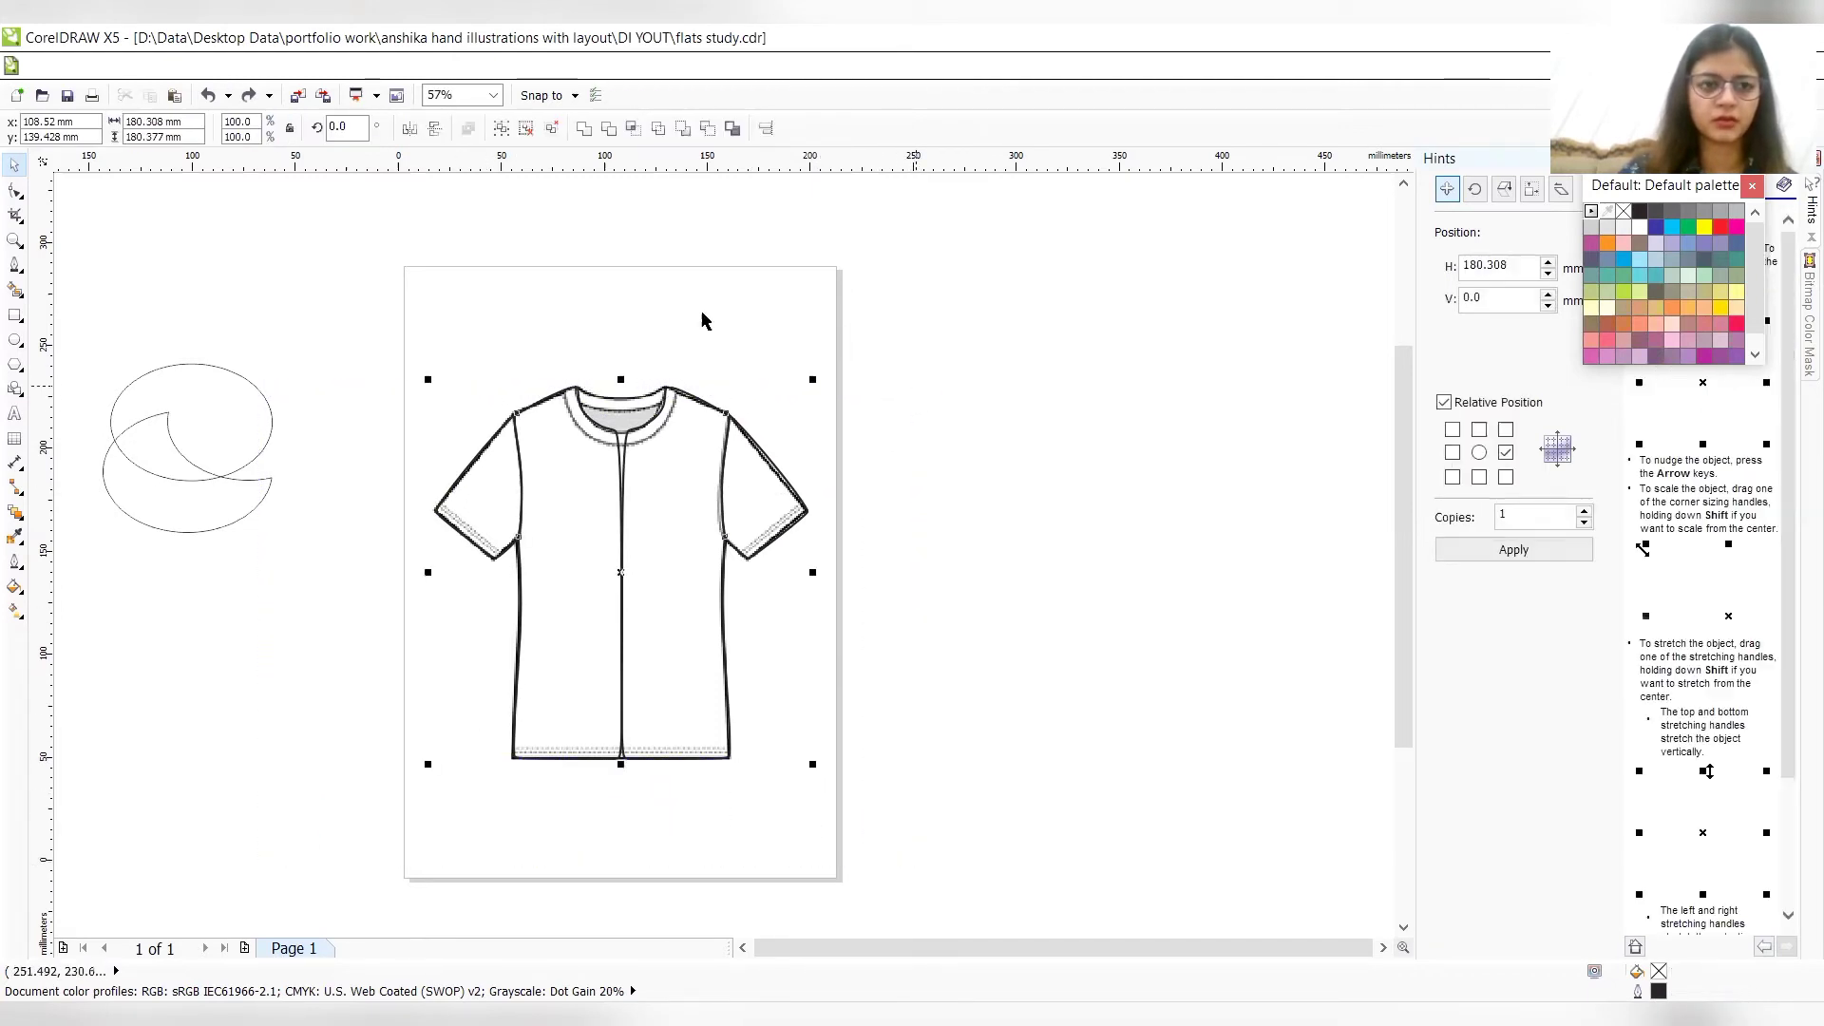
pyautogui.click(584, 129)
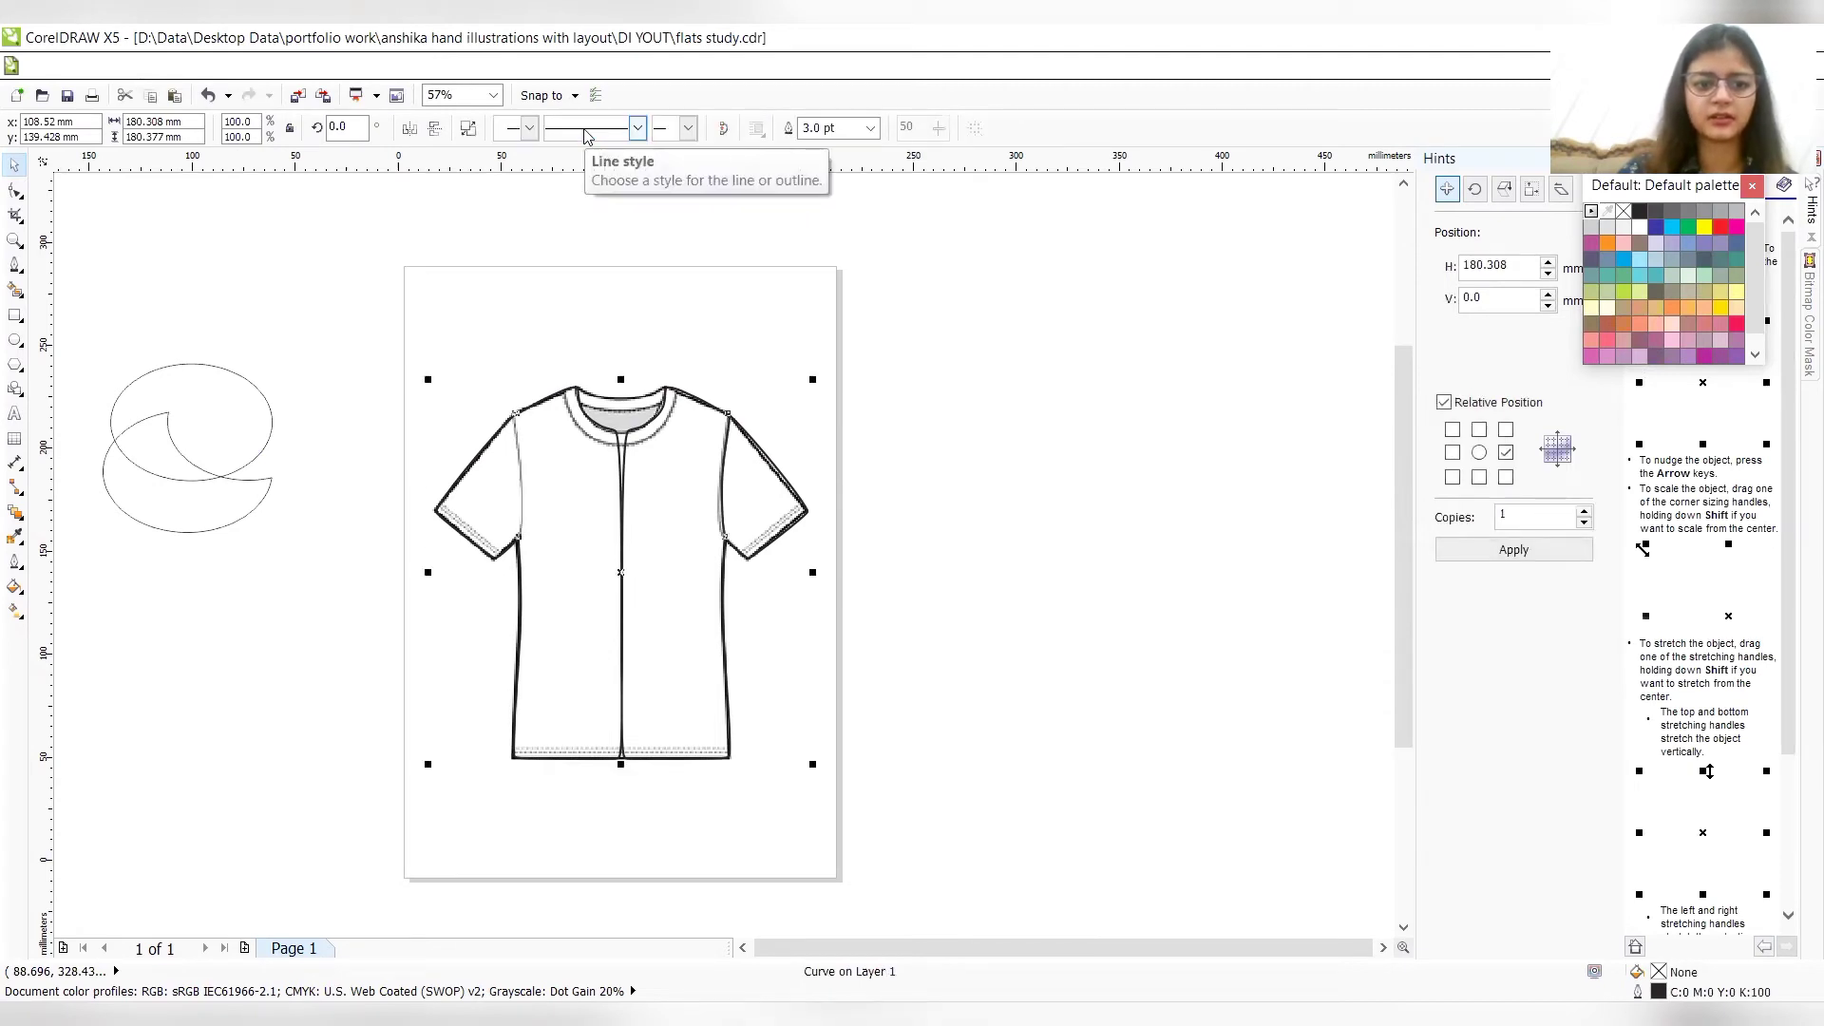
pyautogui.hotkey('ctrl', 'z')
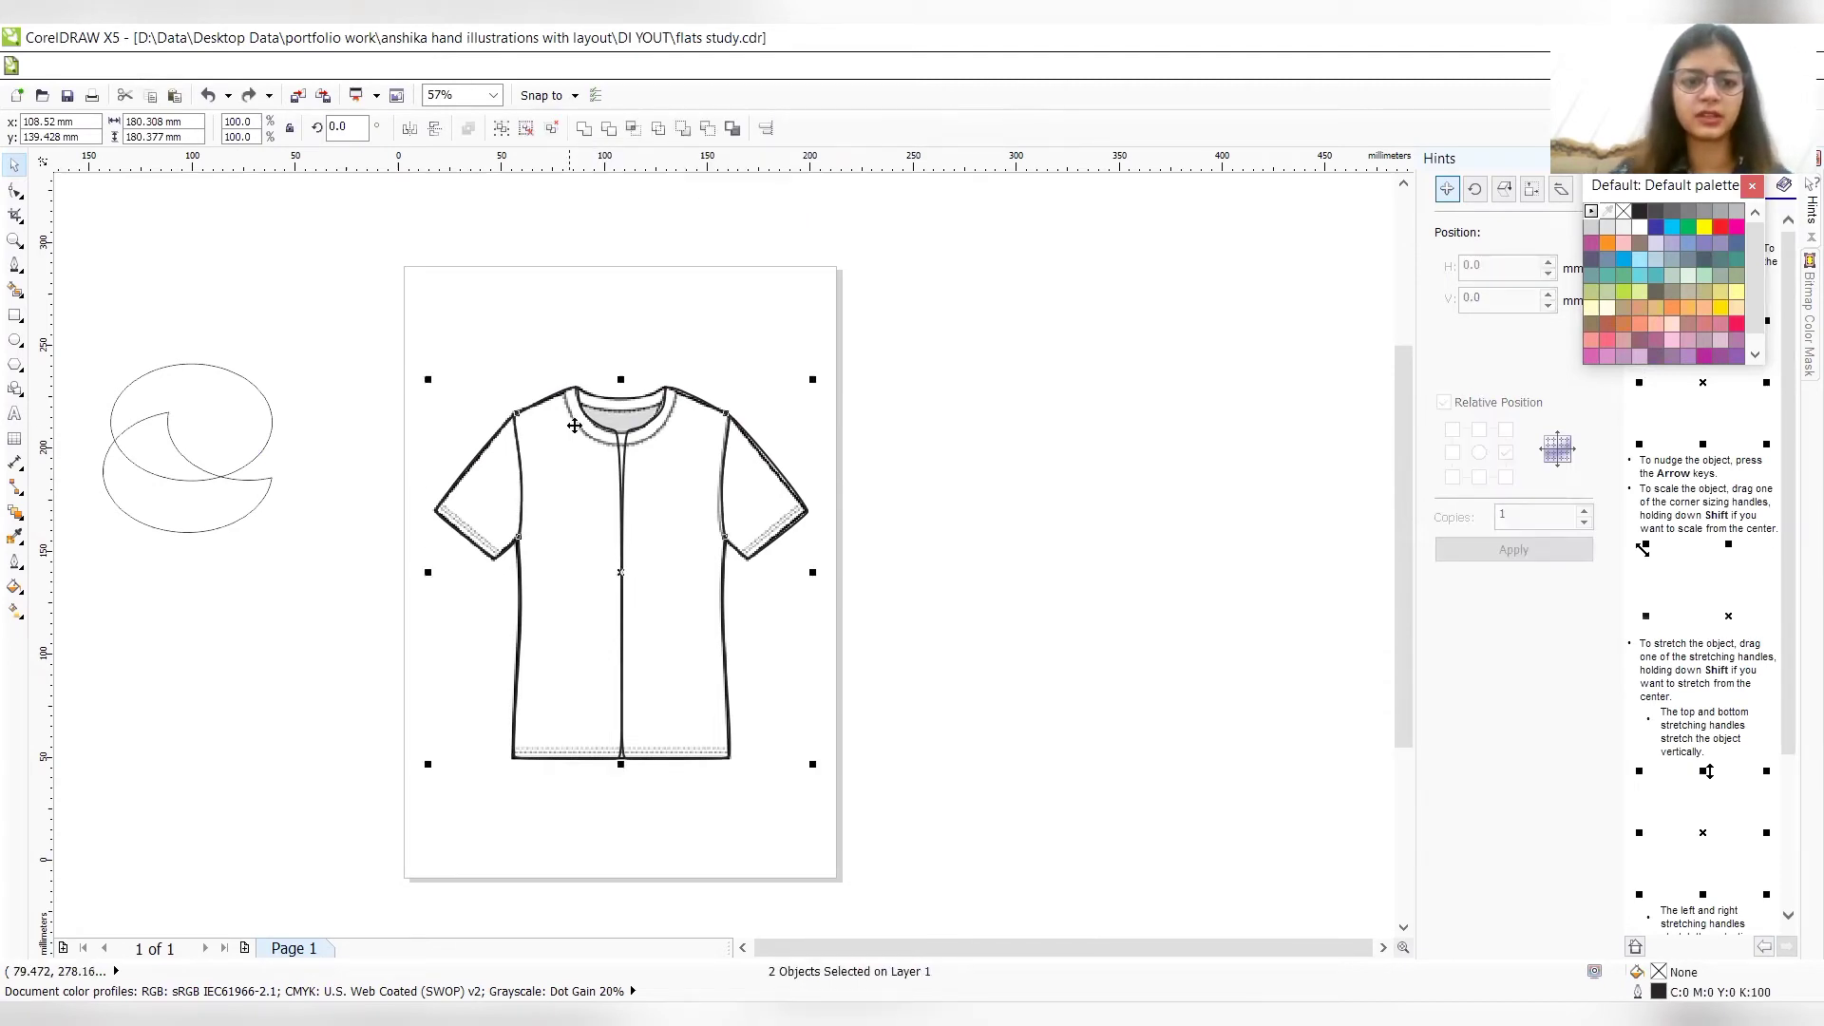
# - Move the reference T-shirt image off the page to the right, away from the drawn halves
pyautogui.click(766, 416)
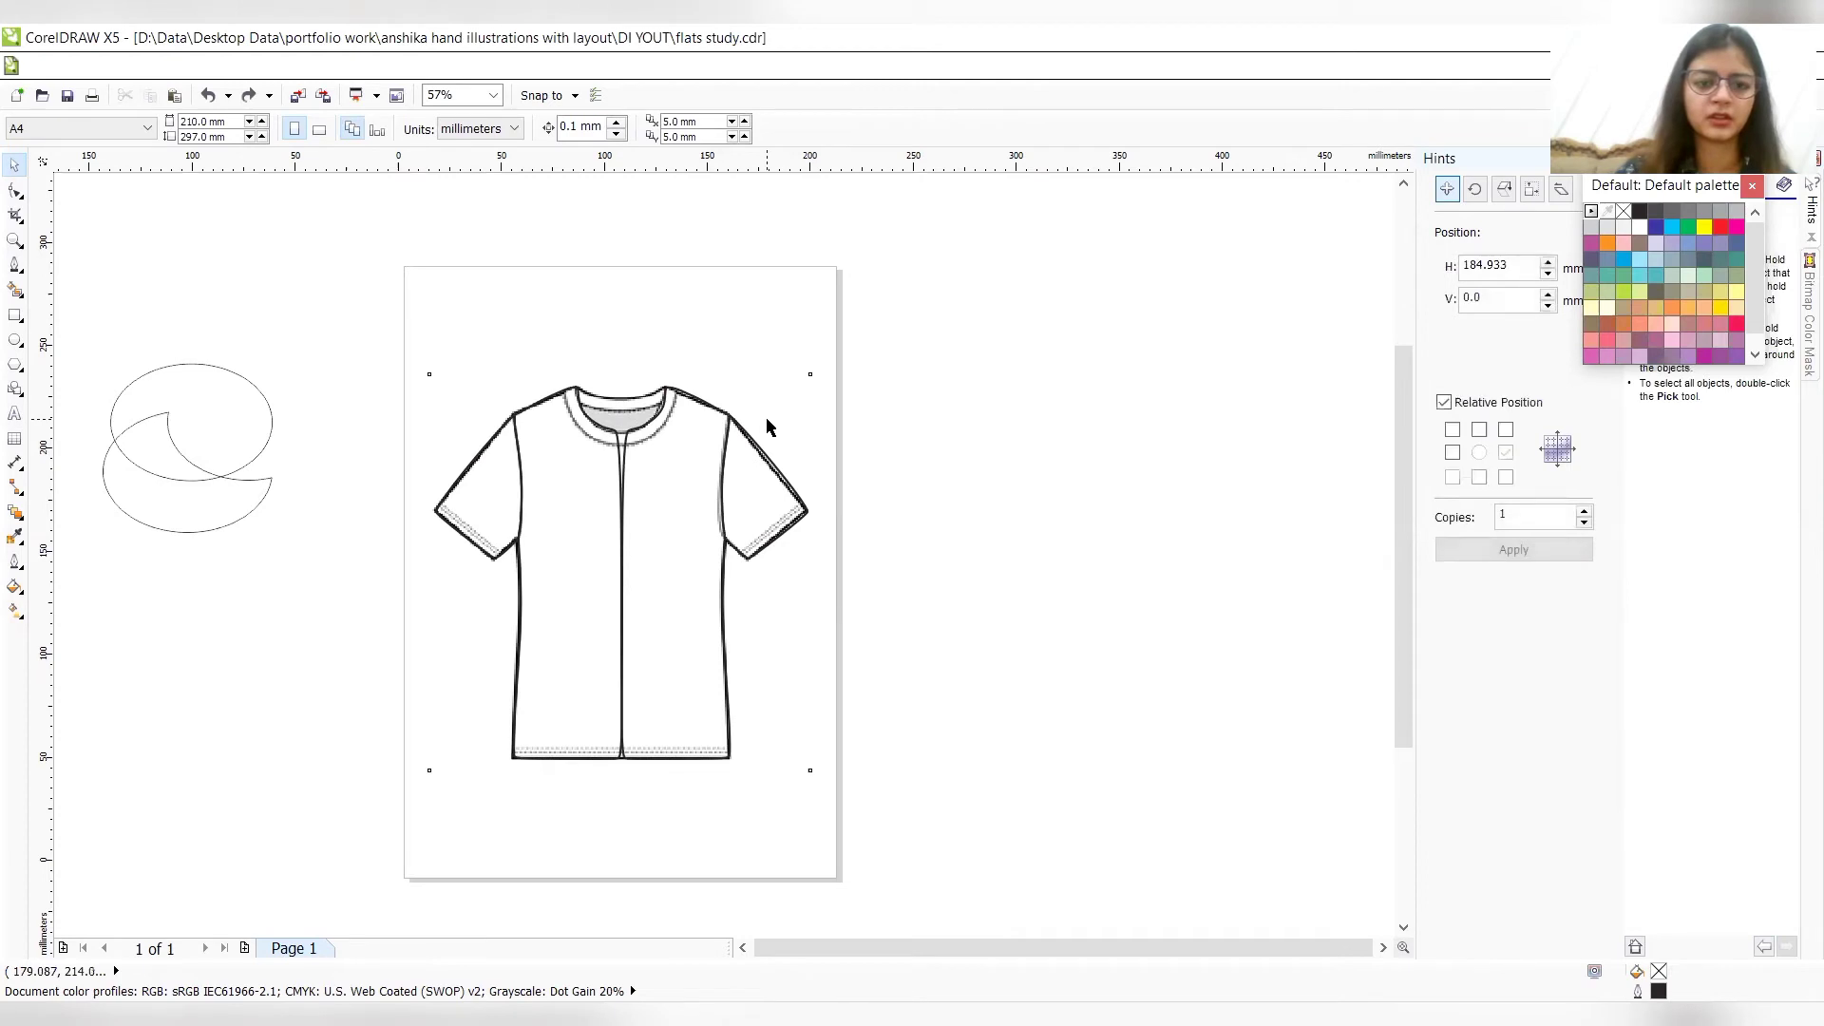
pyautogui.moveTo(766, 416); pyautogui.dragTo(1134, 345)
pyautogui.moveTo(976, 407); pyautogui.dragTo(1229, 365)
# - Try welding the two drawn shirt halves with the reference image out of the way, and revert the weld
pyautogui.moveTo(367, 329); pyautogui.dragTo(848, 830)
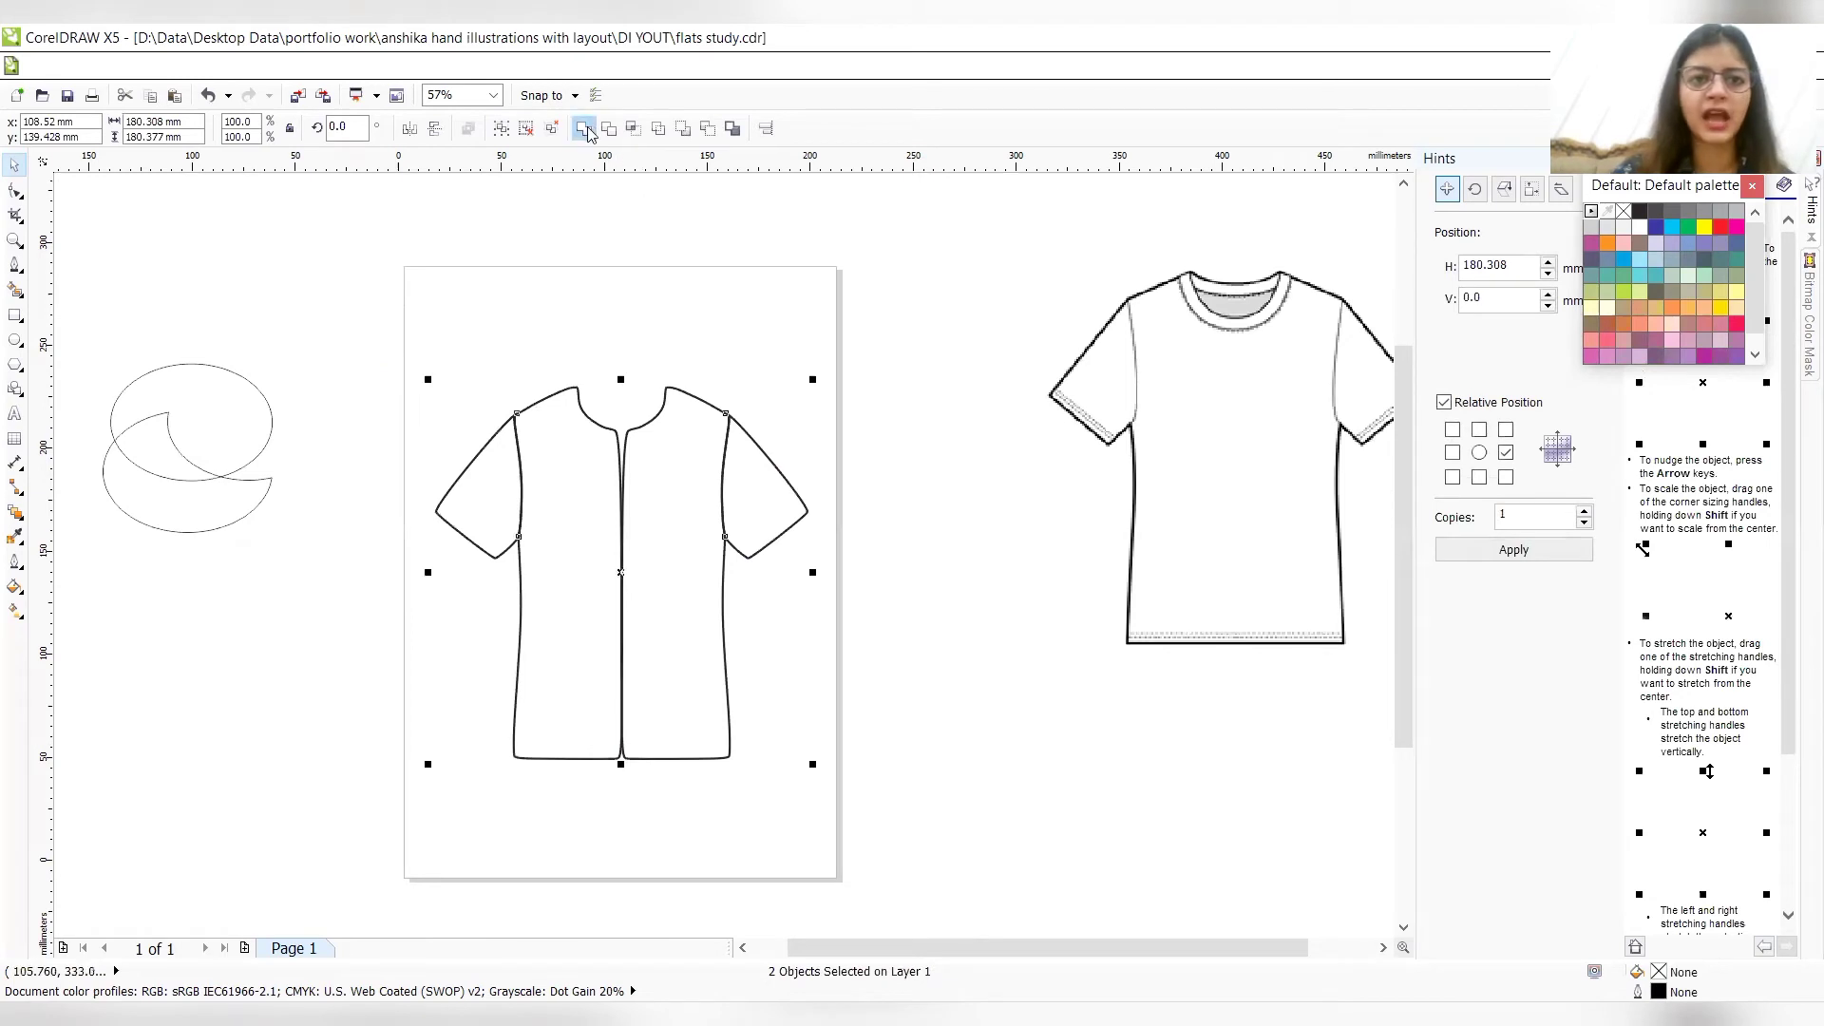
pyautogui.click(585, 129)
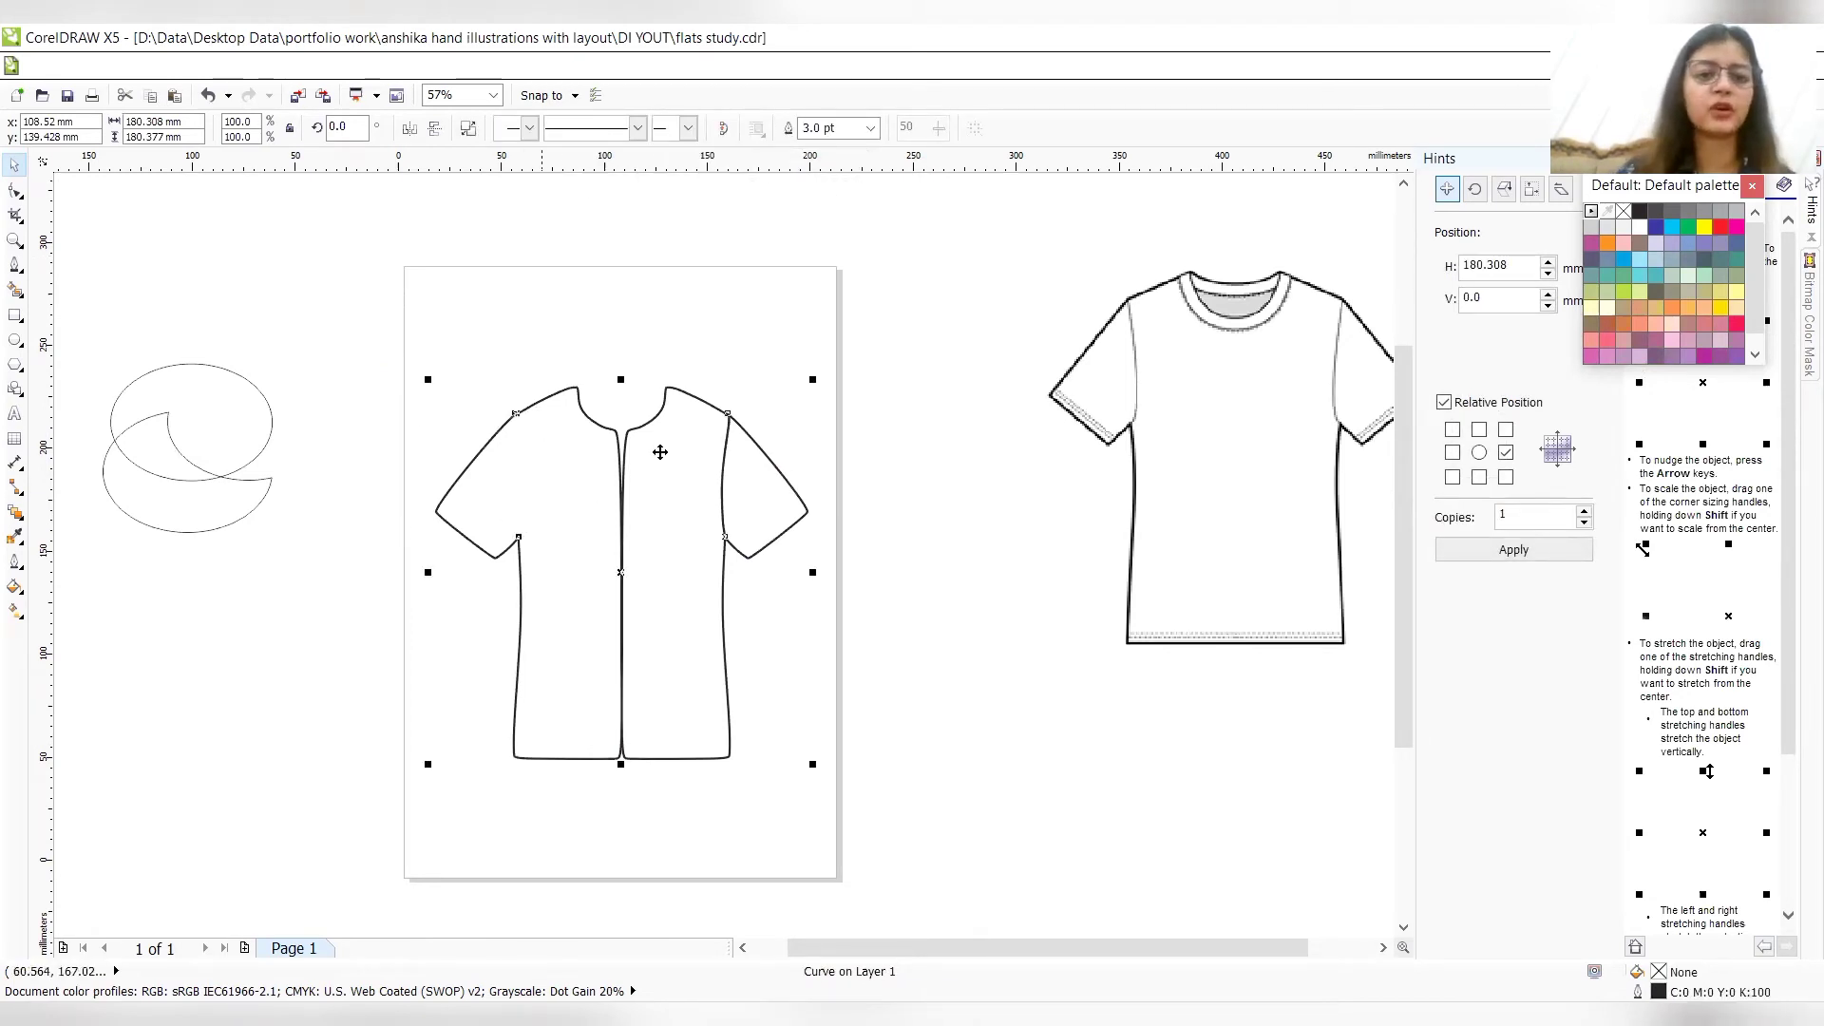
pyautogui.click(691, 506)
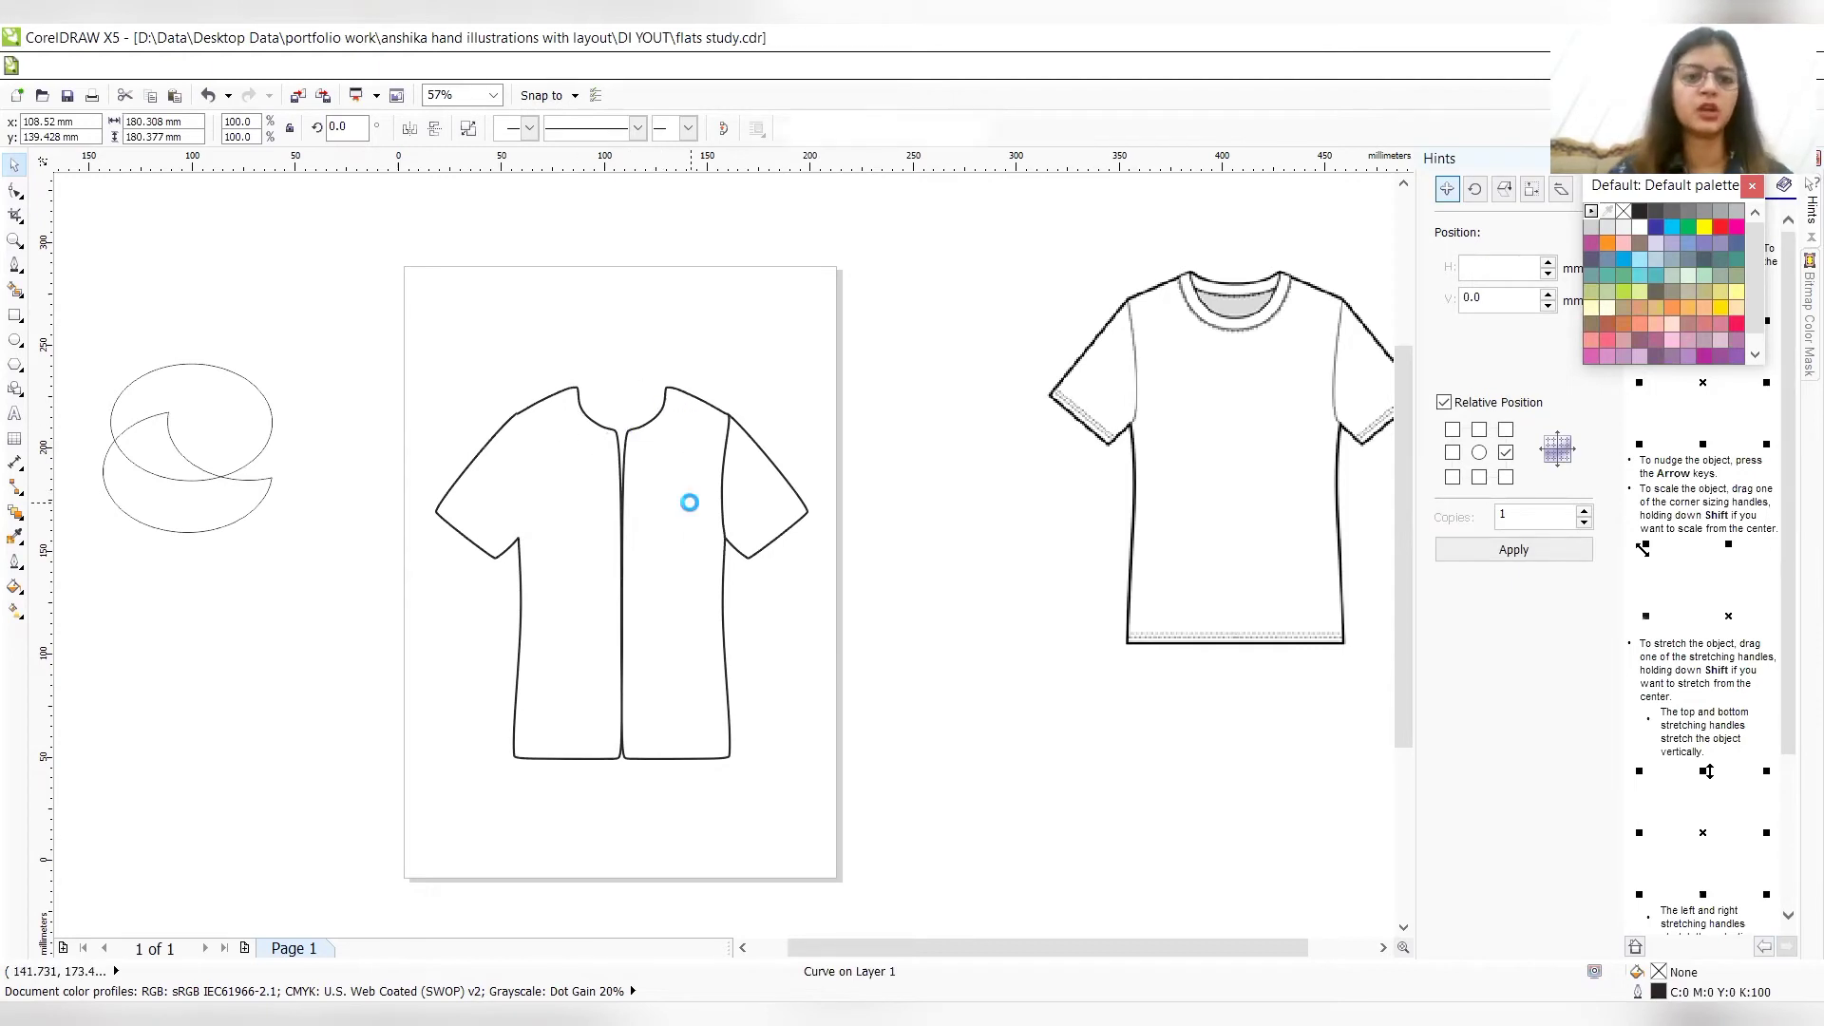
pyautogui.click(757, 333)
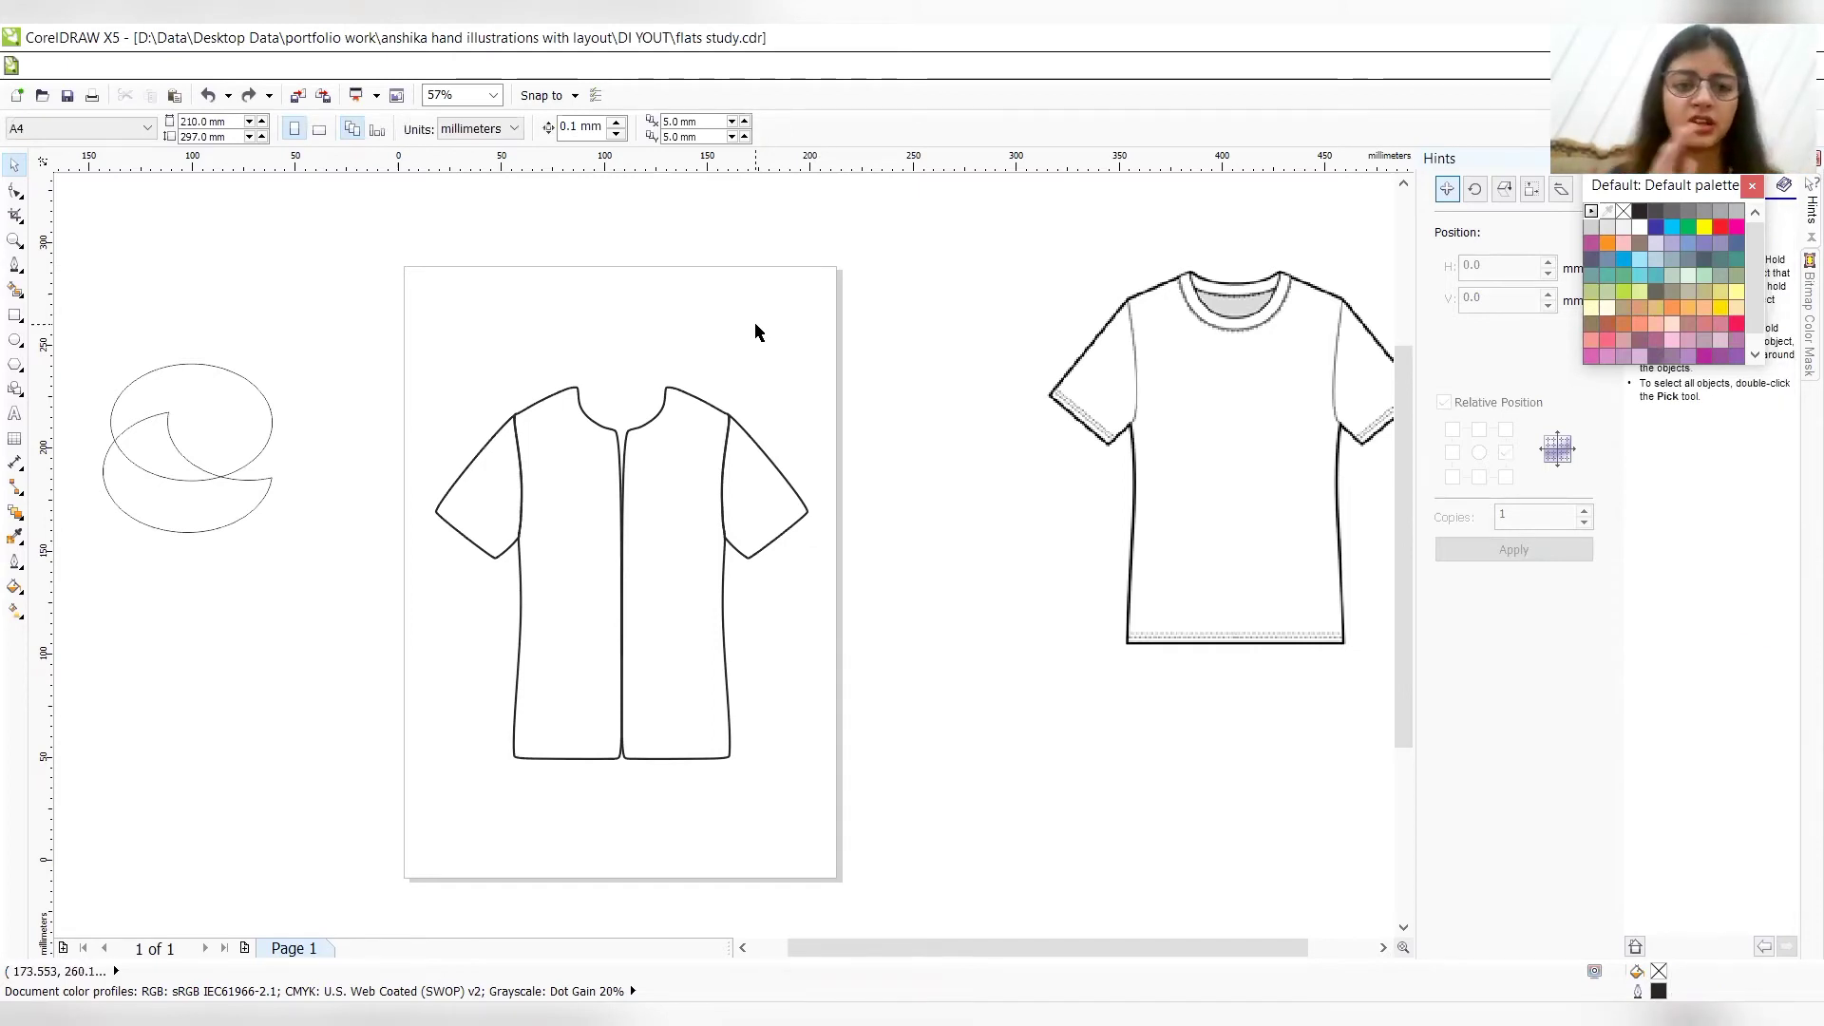
# - Examine the neckline and center front closely, where the two shirt halves meet
pyautogui.click(14, 239)
pyautogui.click(642, 514)
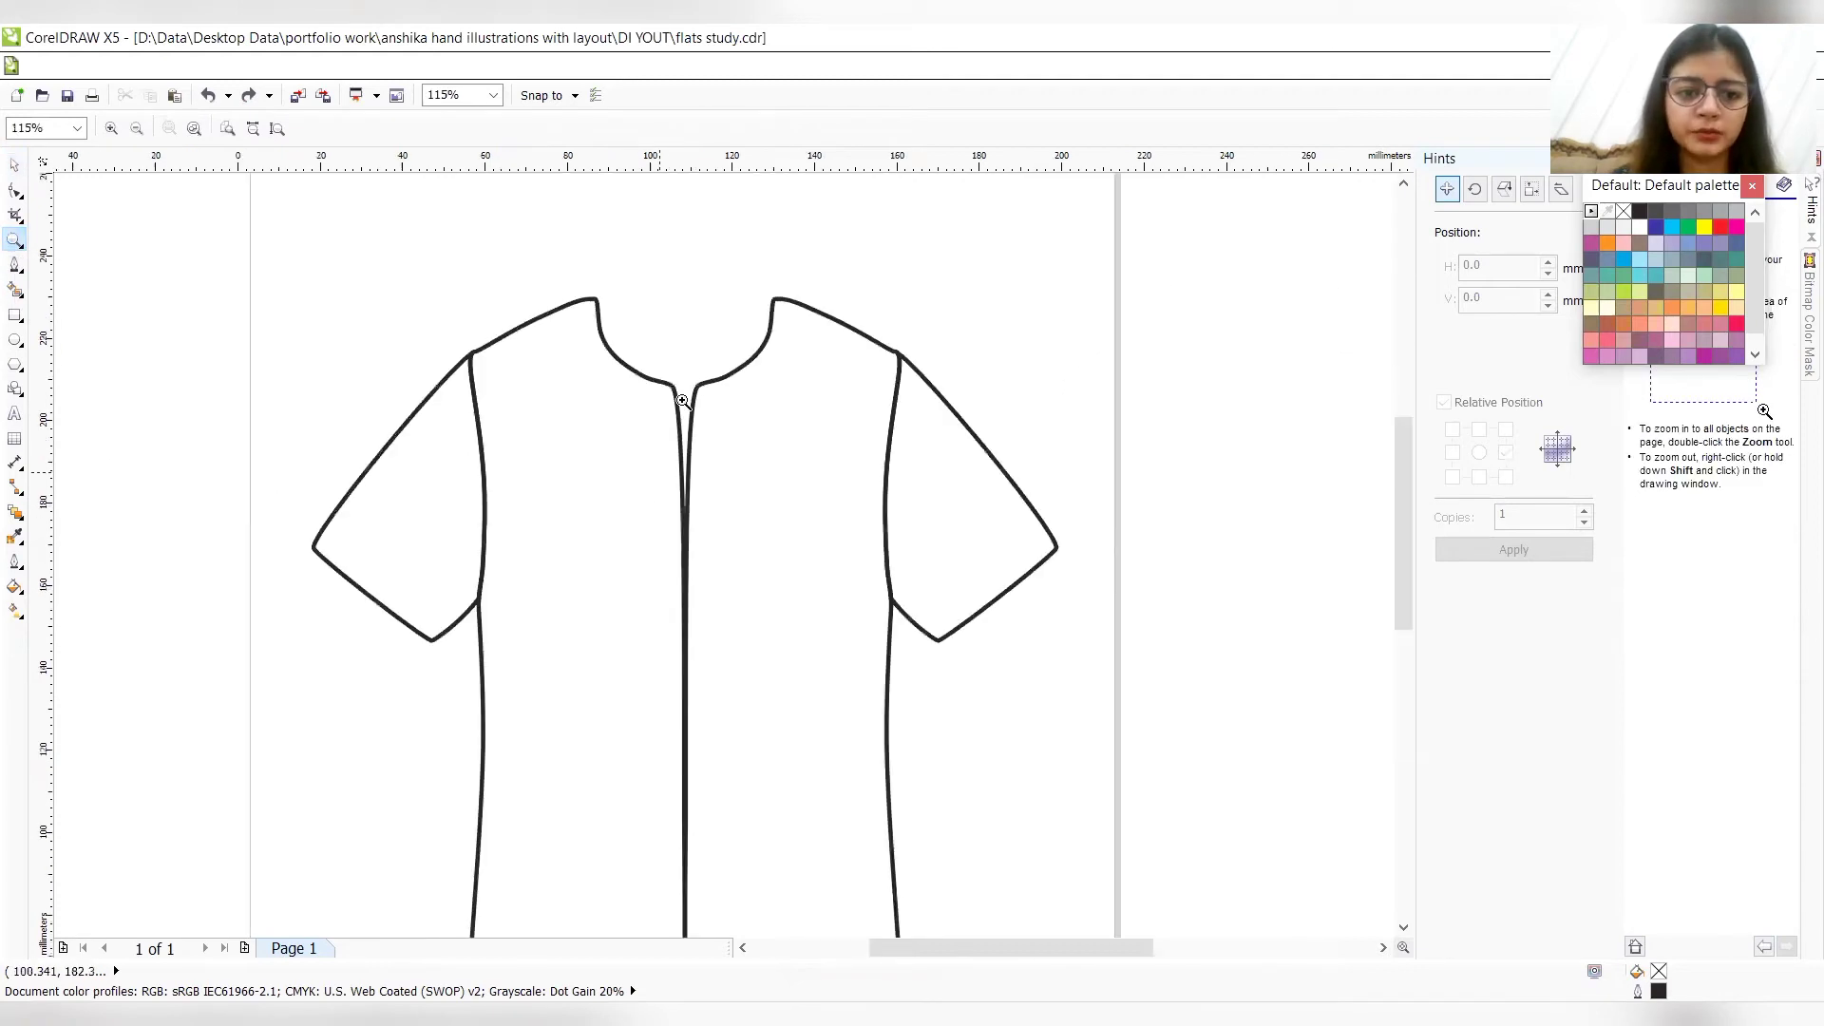
pyautogui.click(703, 412)
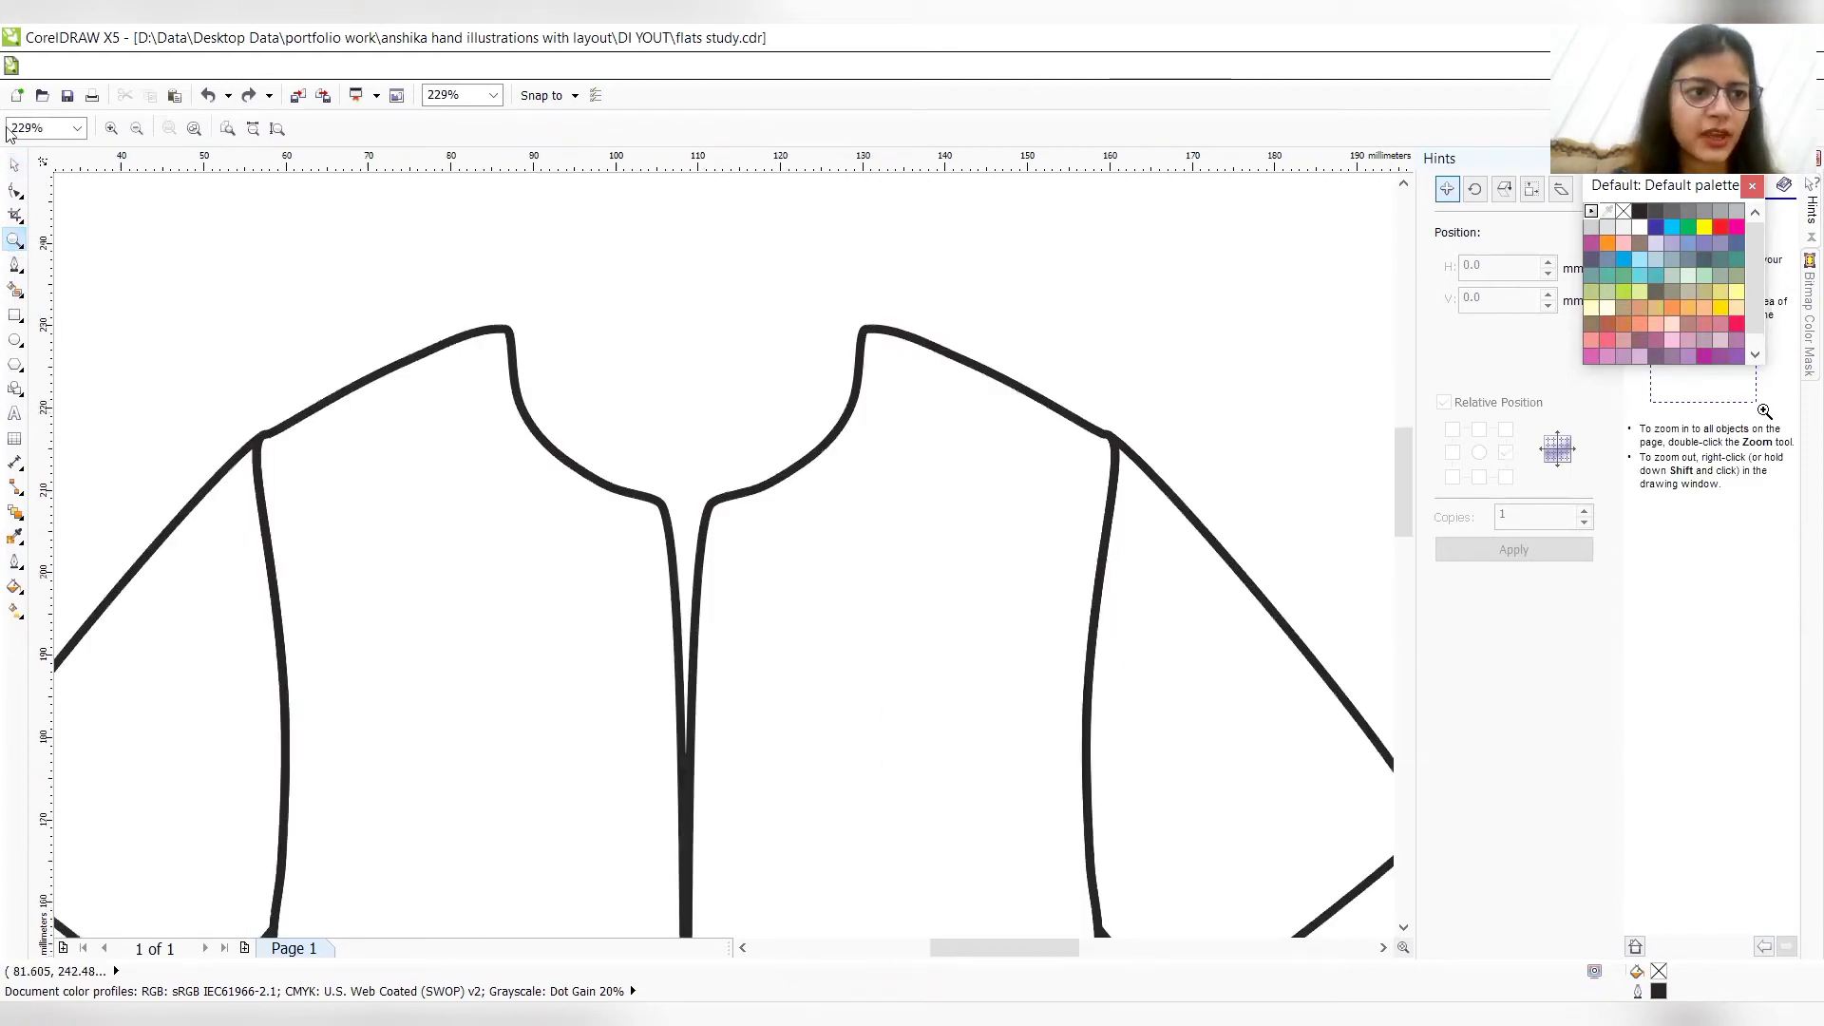
pyautogui.click(14, 163)
pyautogui.click(498, 513)
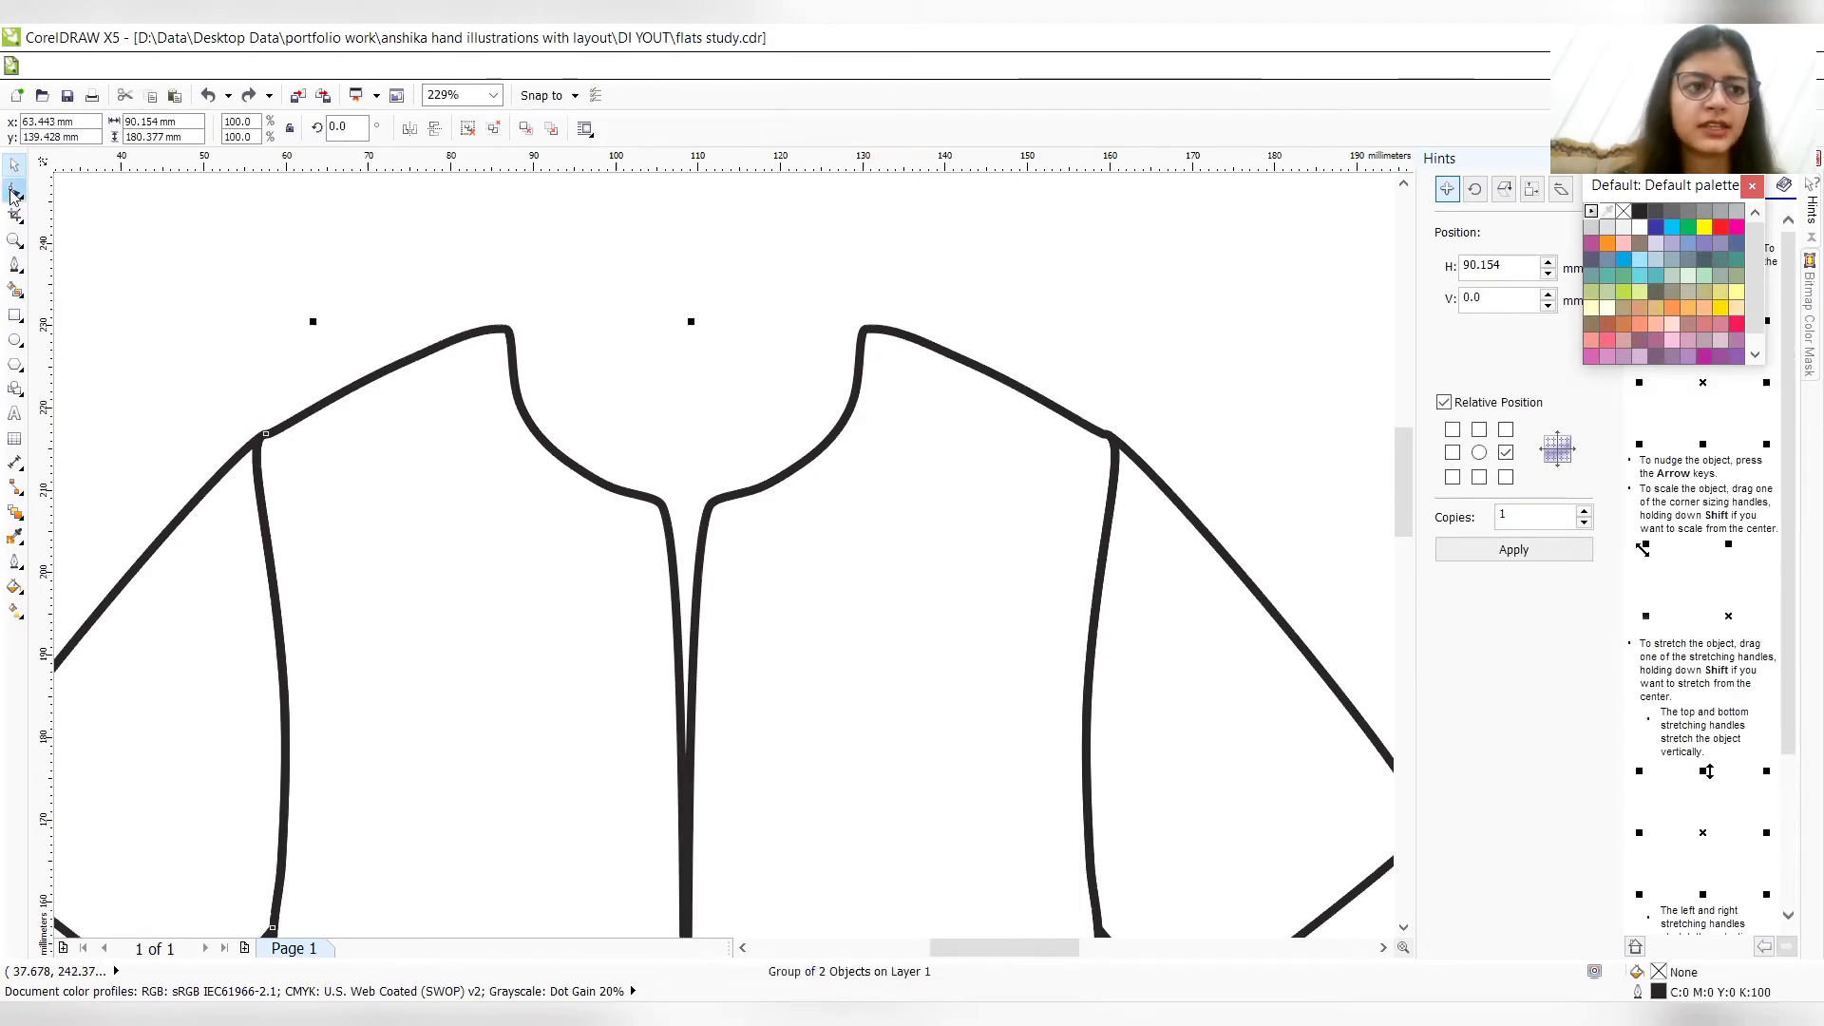
pyautogui.press('F10')
pyautogui.click(886, 762)
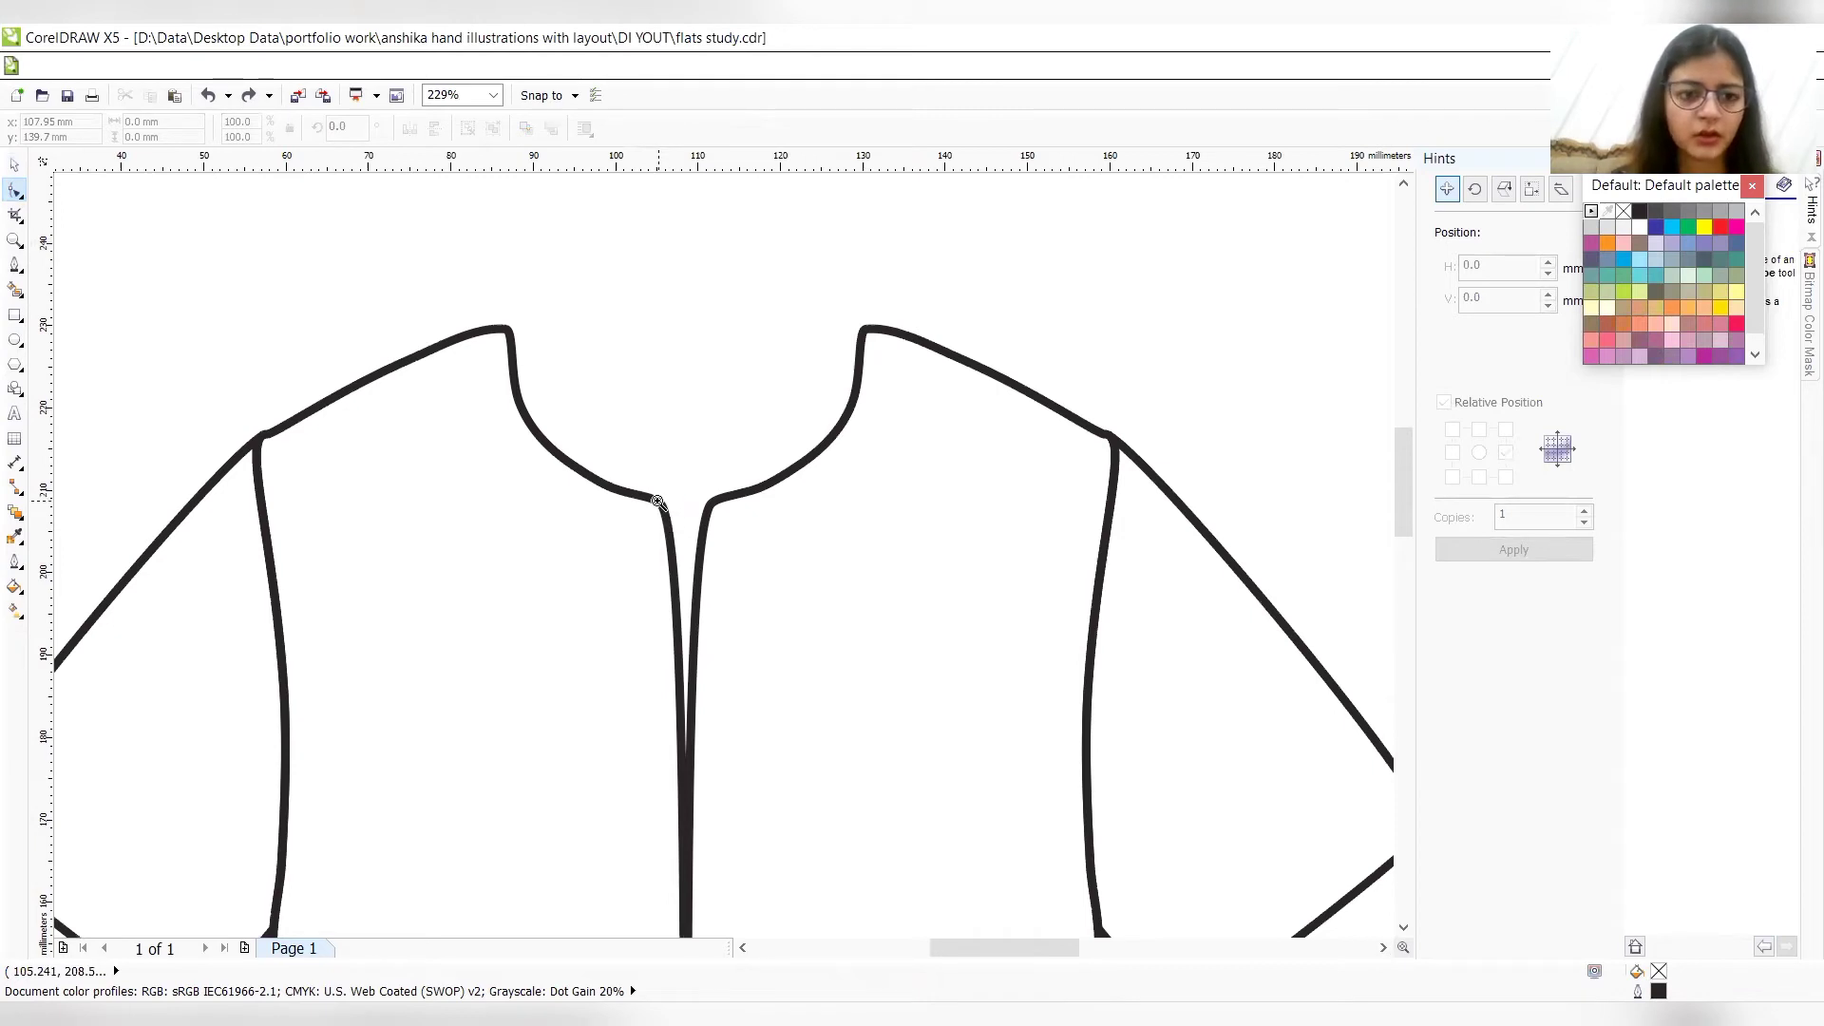
pyautogui.press('z')
pyautogui.rightClick(657, 500)
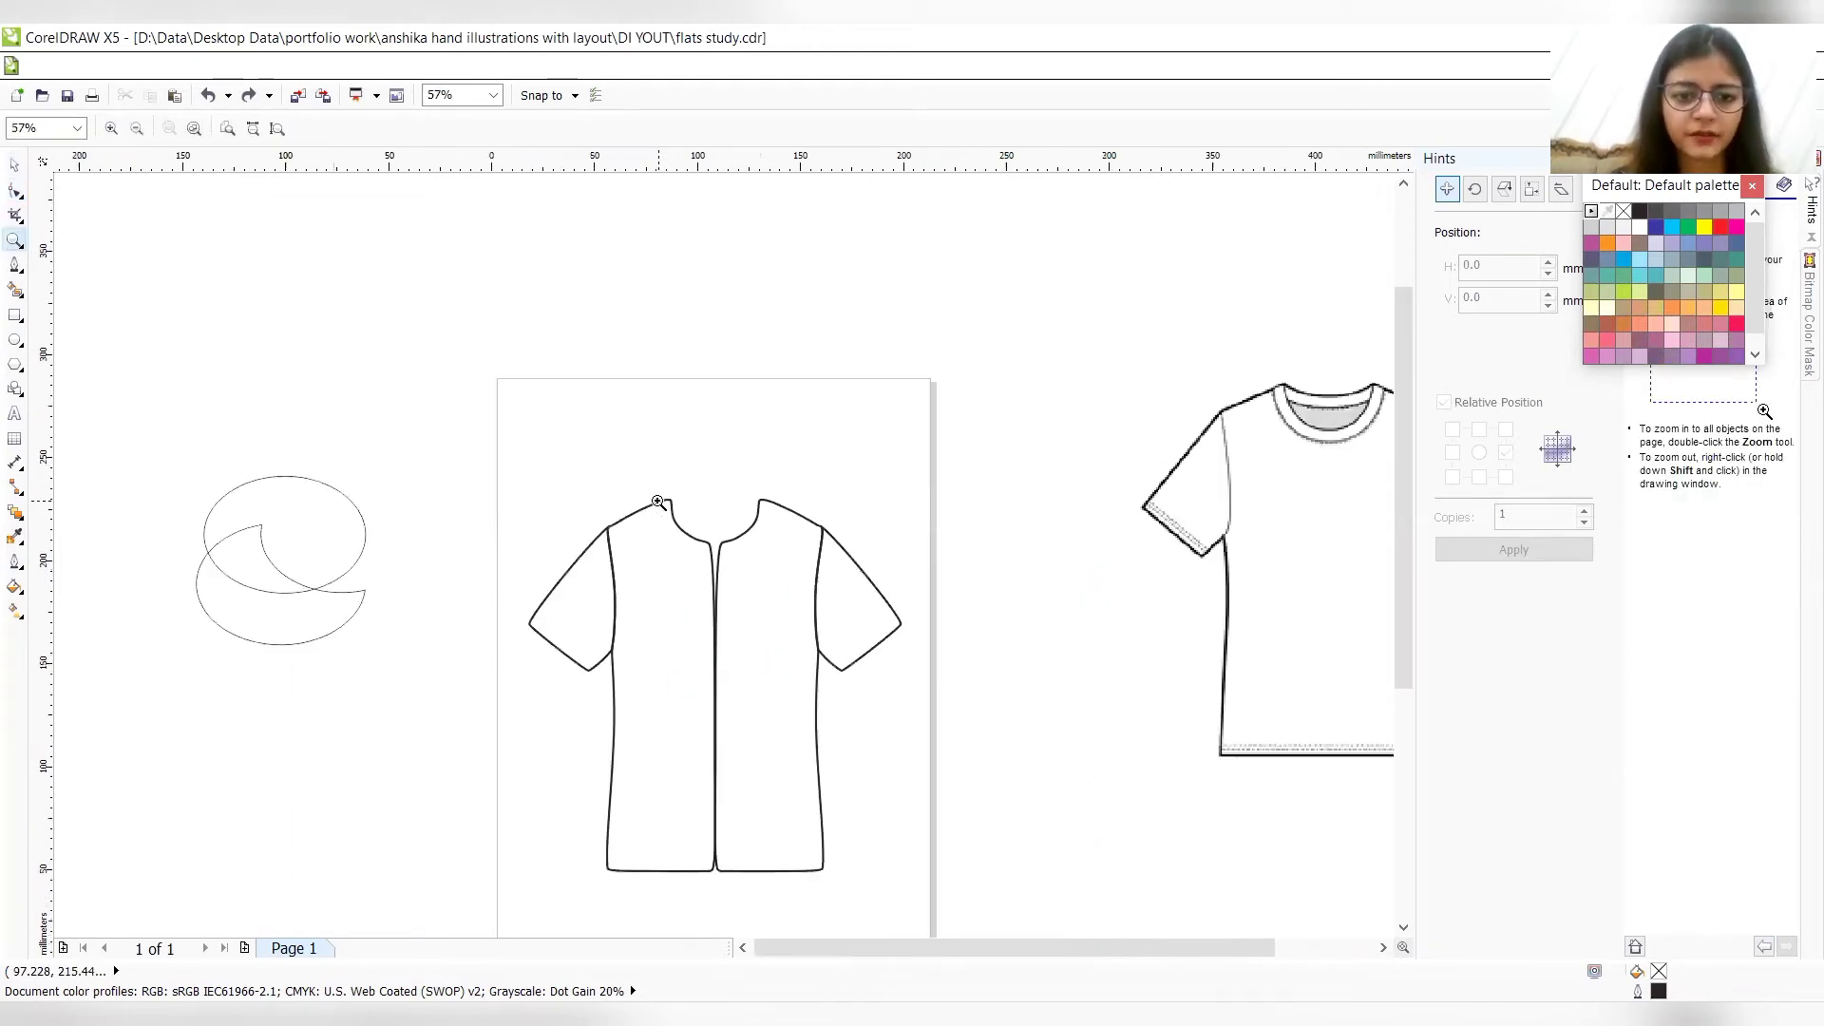
pyautogui.rightClick(657, 501)
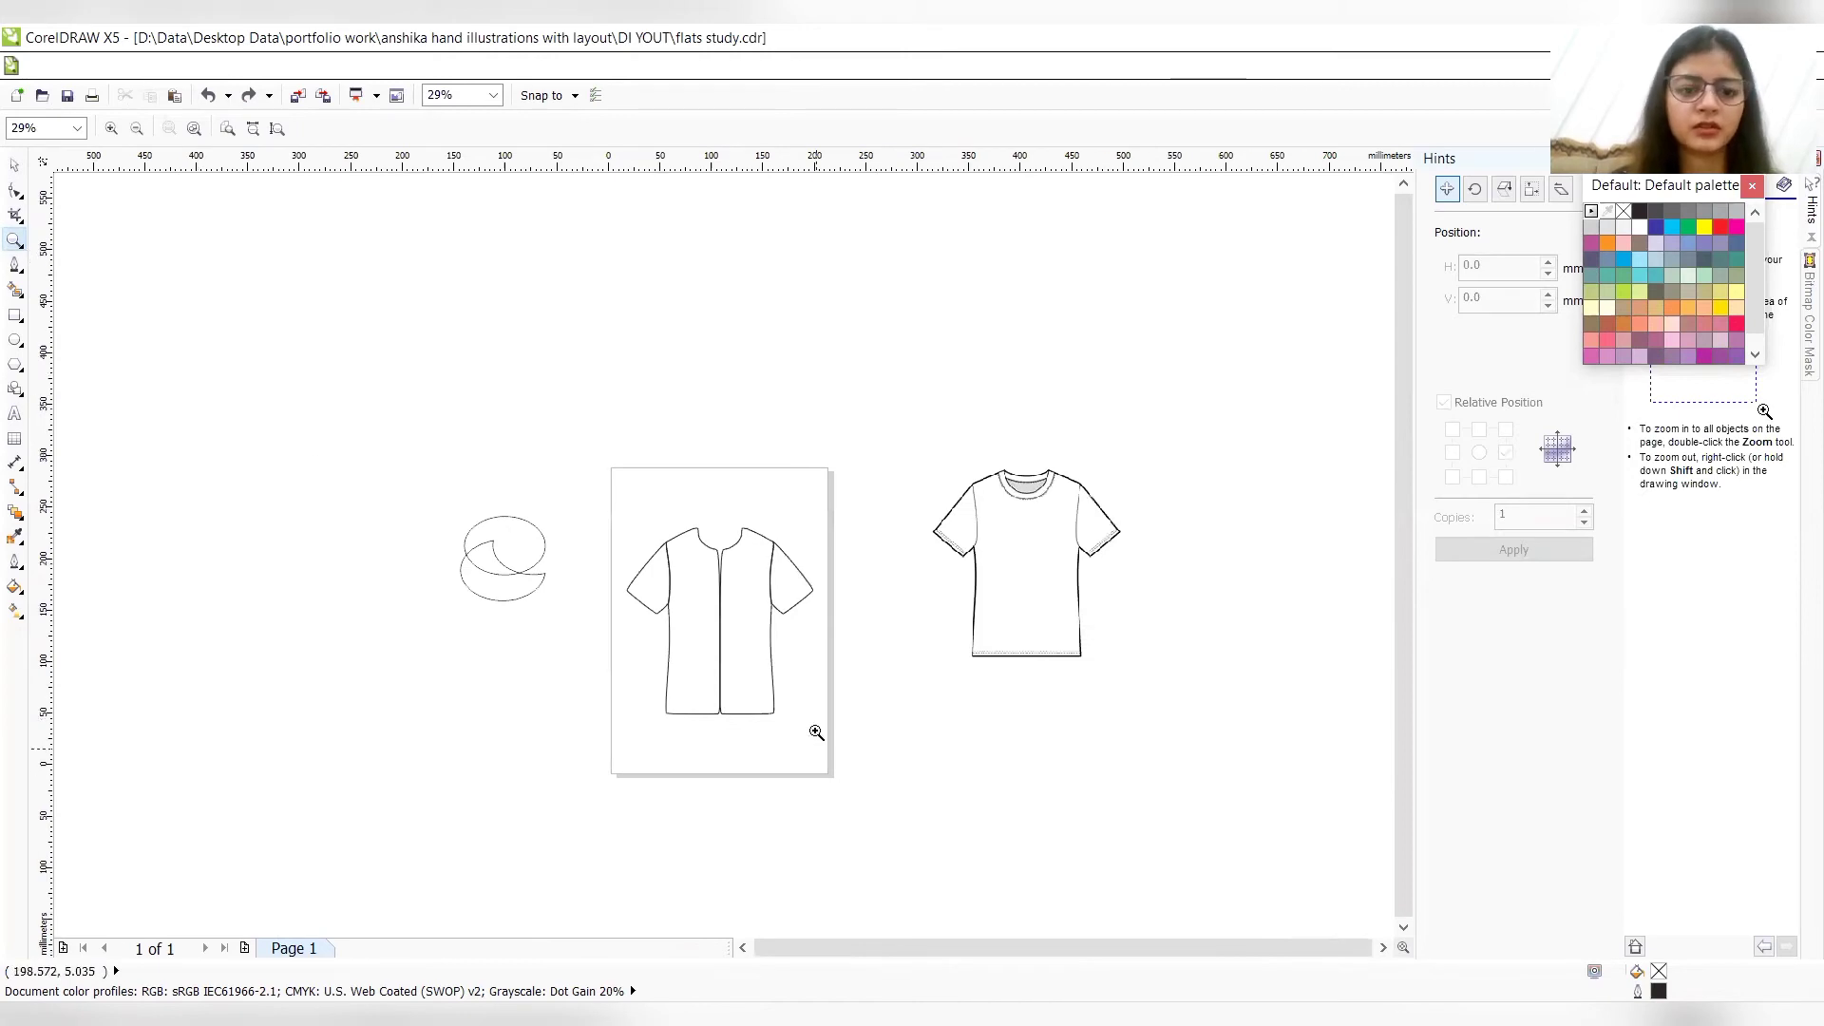
pyautogui.click(786, 700)
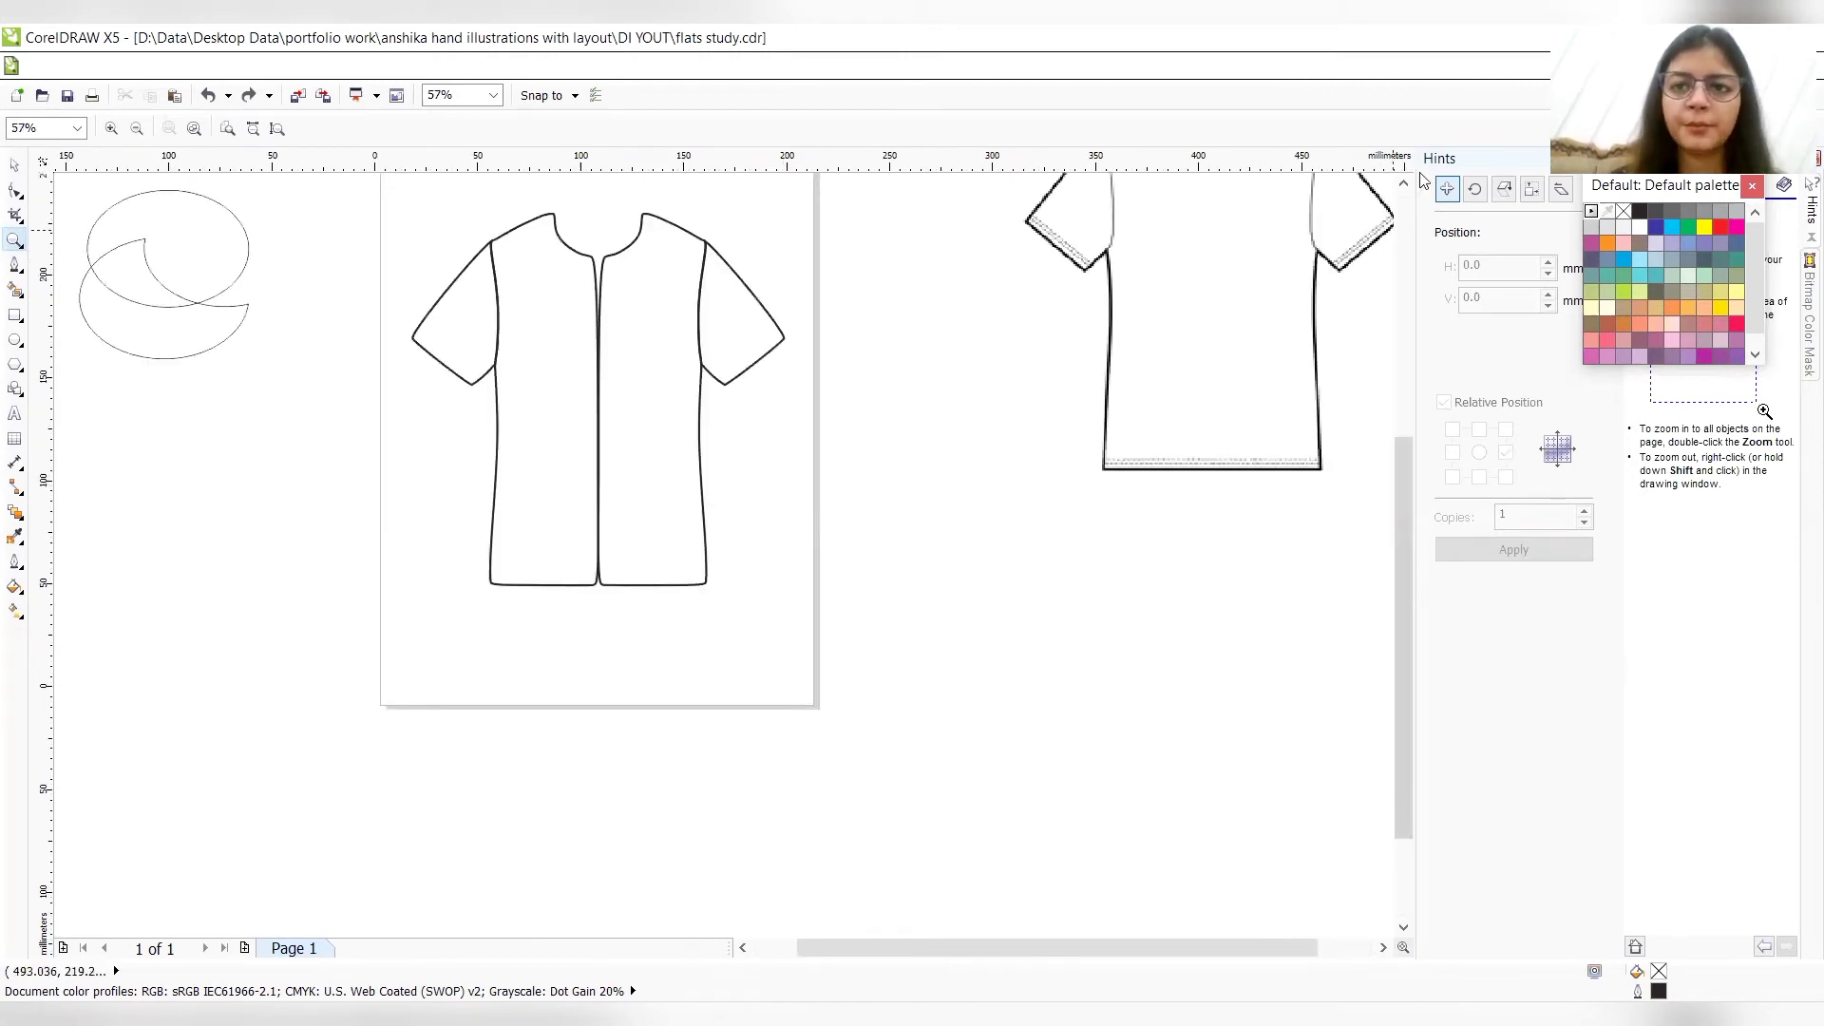
pyautogui.scroll(2, 1404, 189)
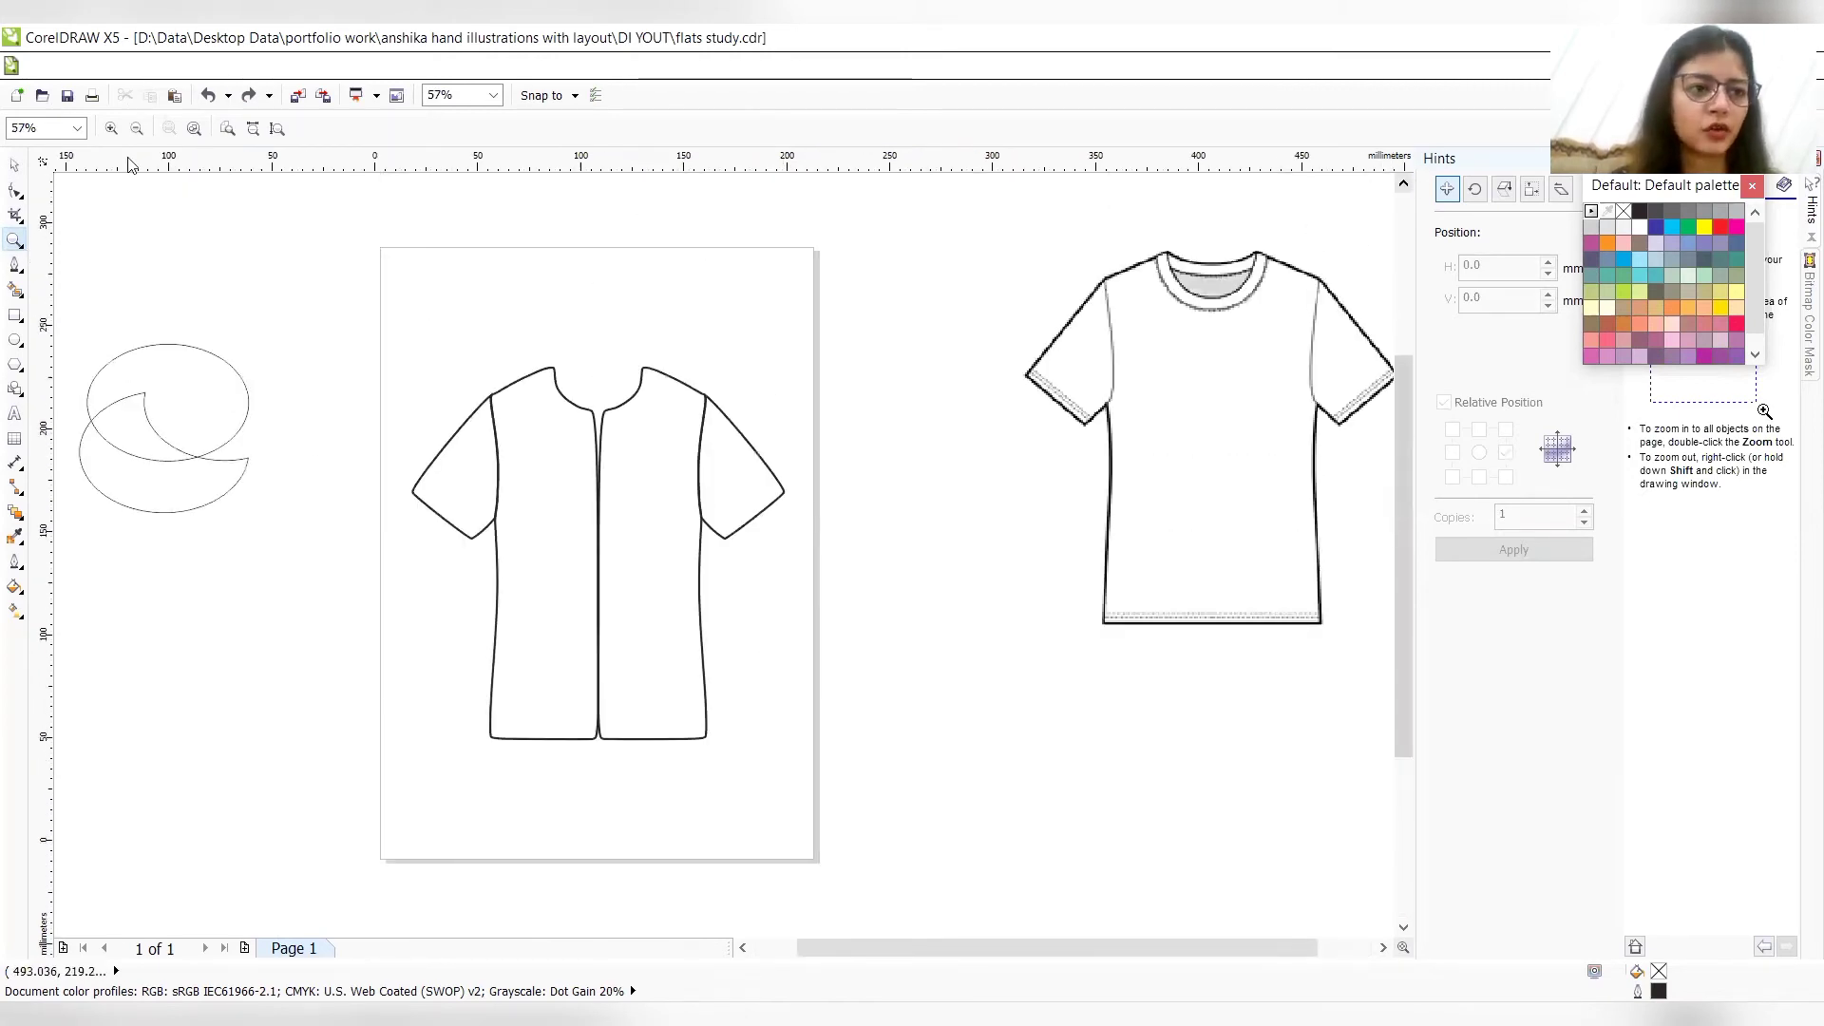
# - Delete the mirrored right half of the shirt
pyautogui.click(14, 166)
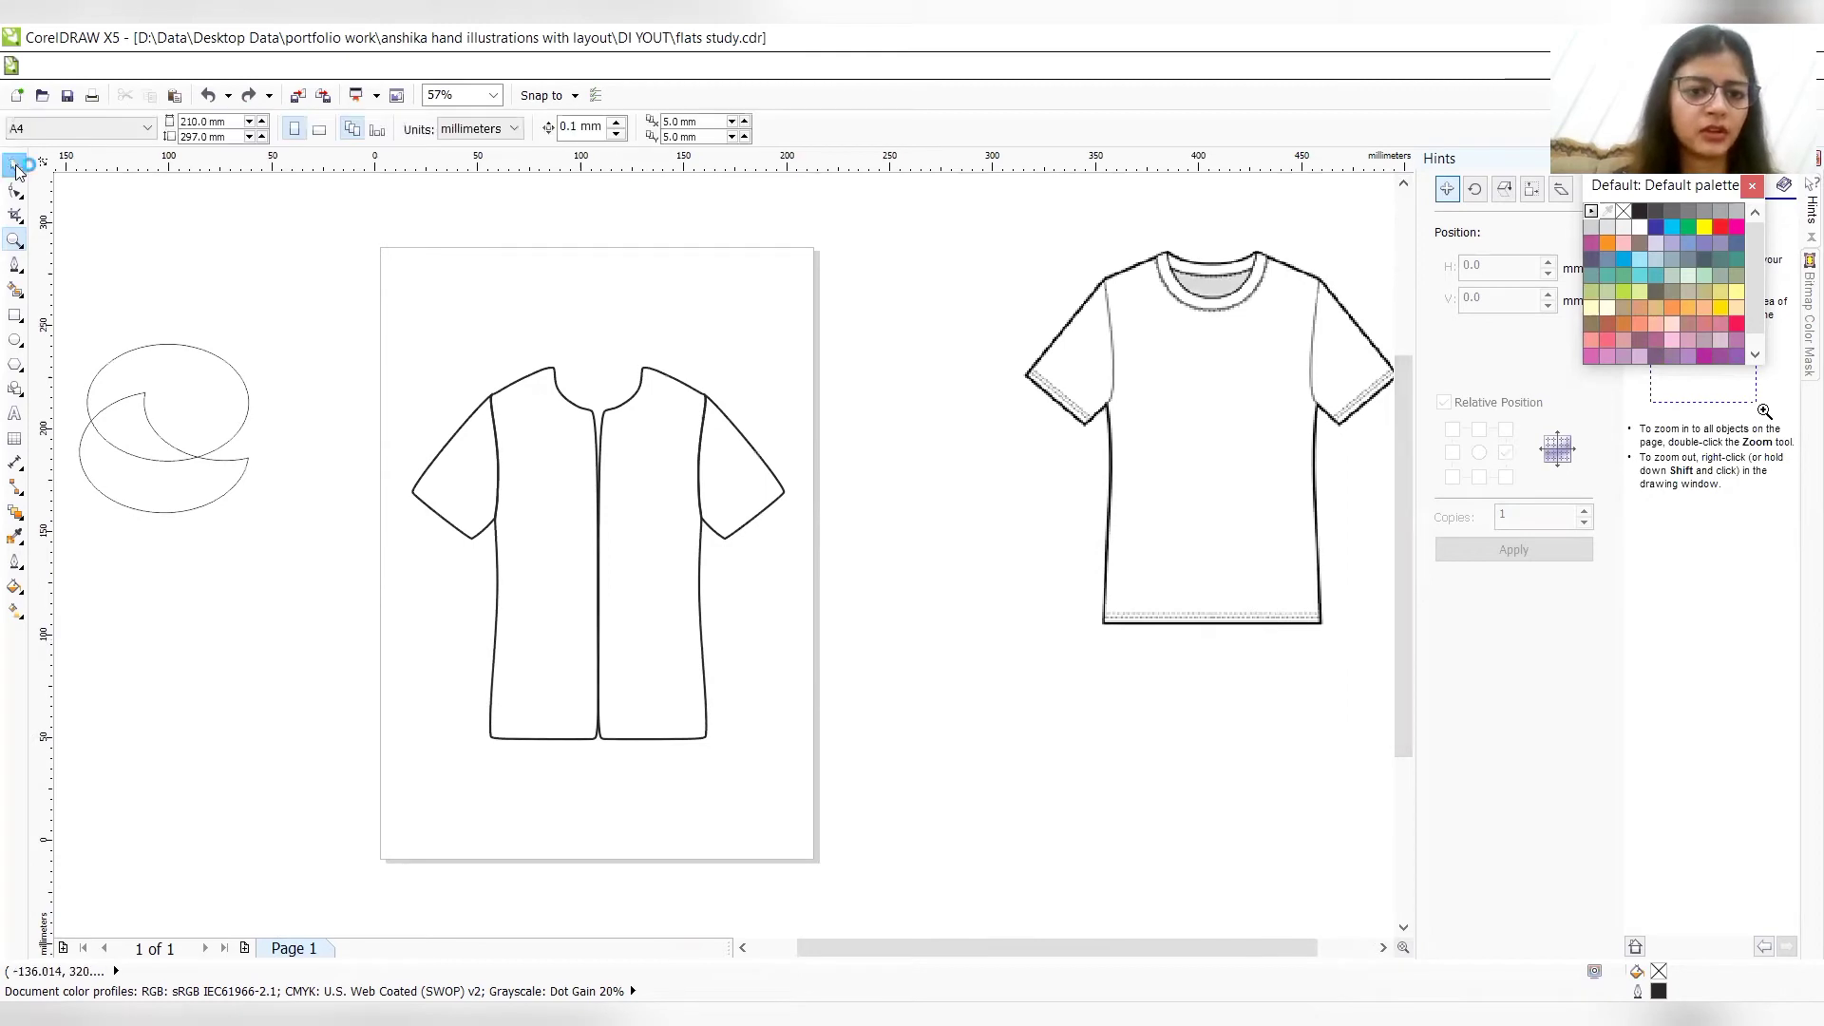
pyautogui.click(669, 424)
pyautogui.press('Delete')
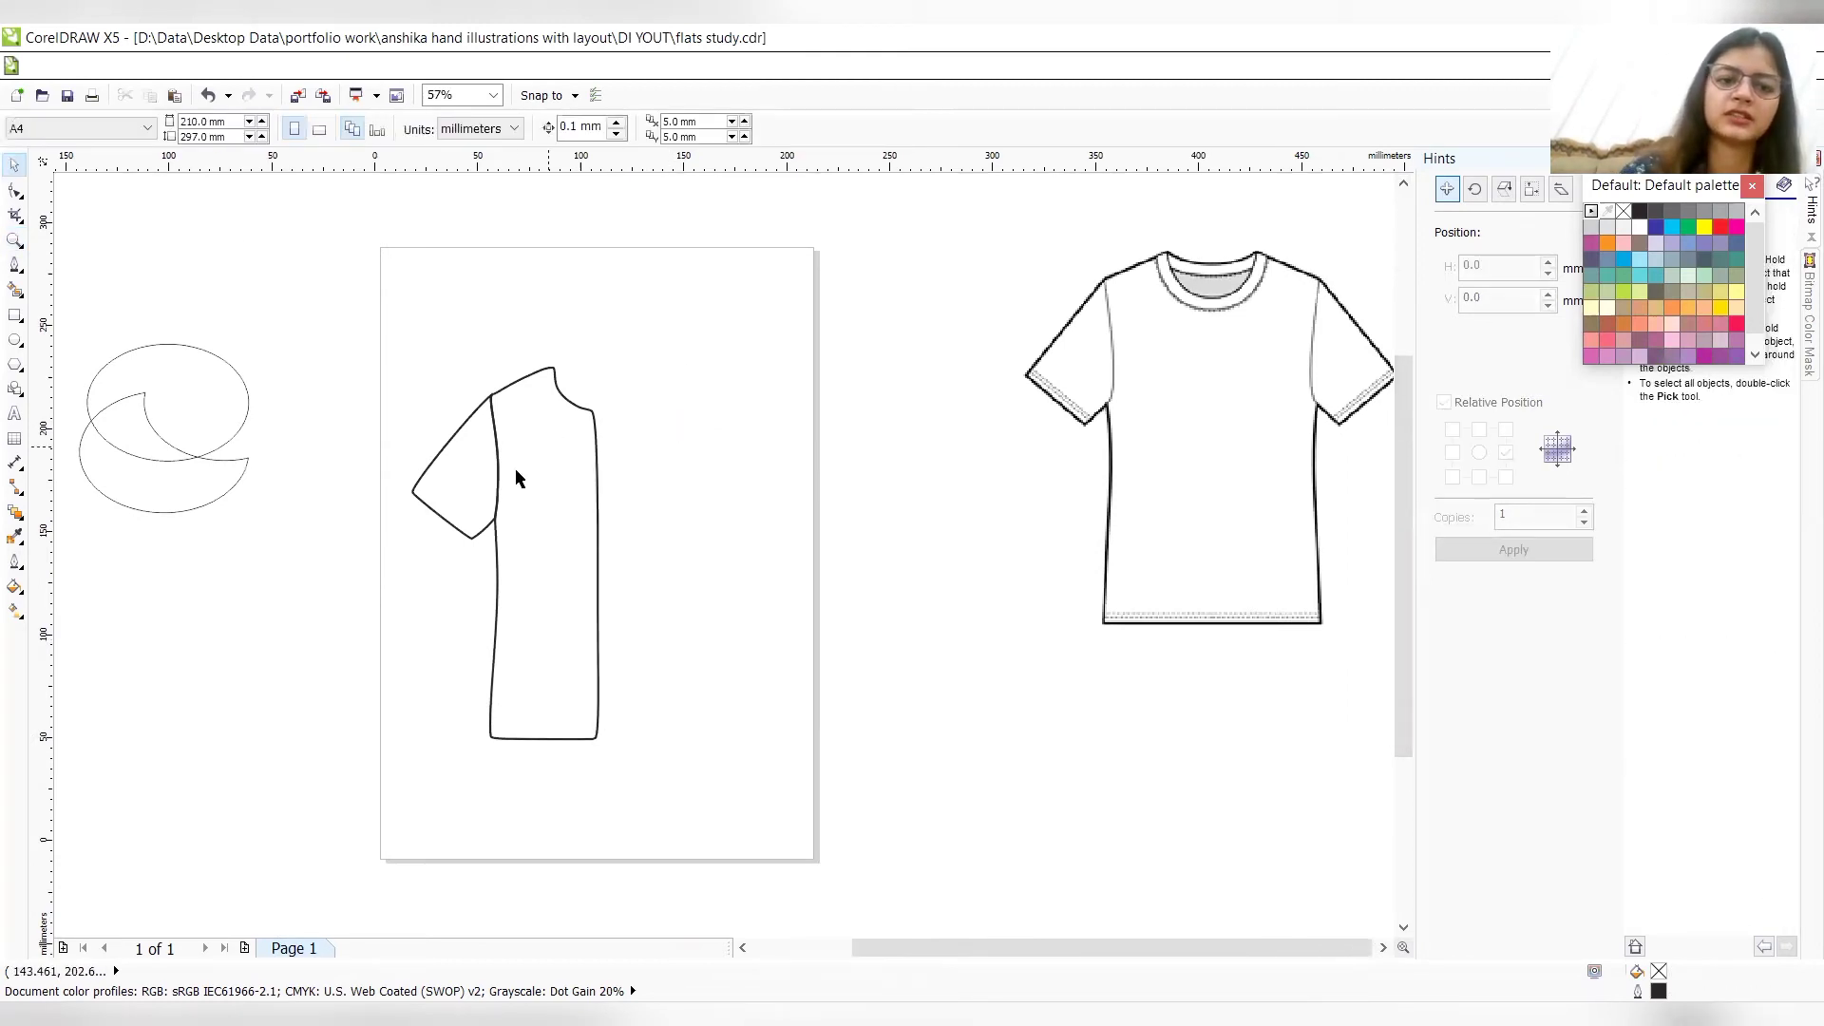
# - Ungroup the remaining half body and sleeve, and center the reference T-shirt image on the page
pyautogui.click(515, 470)
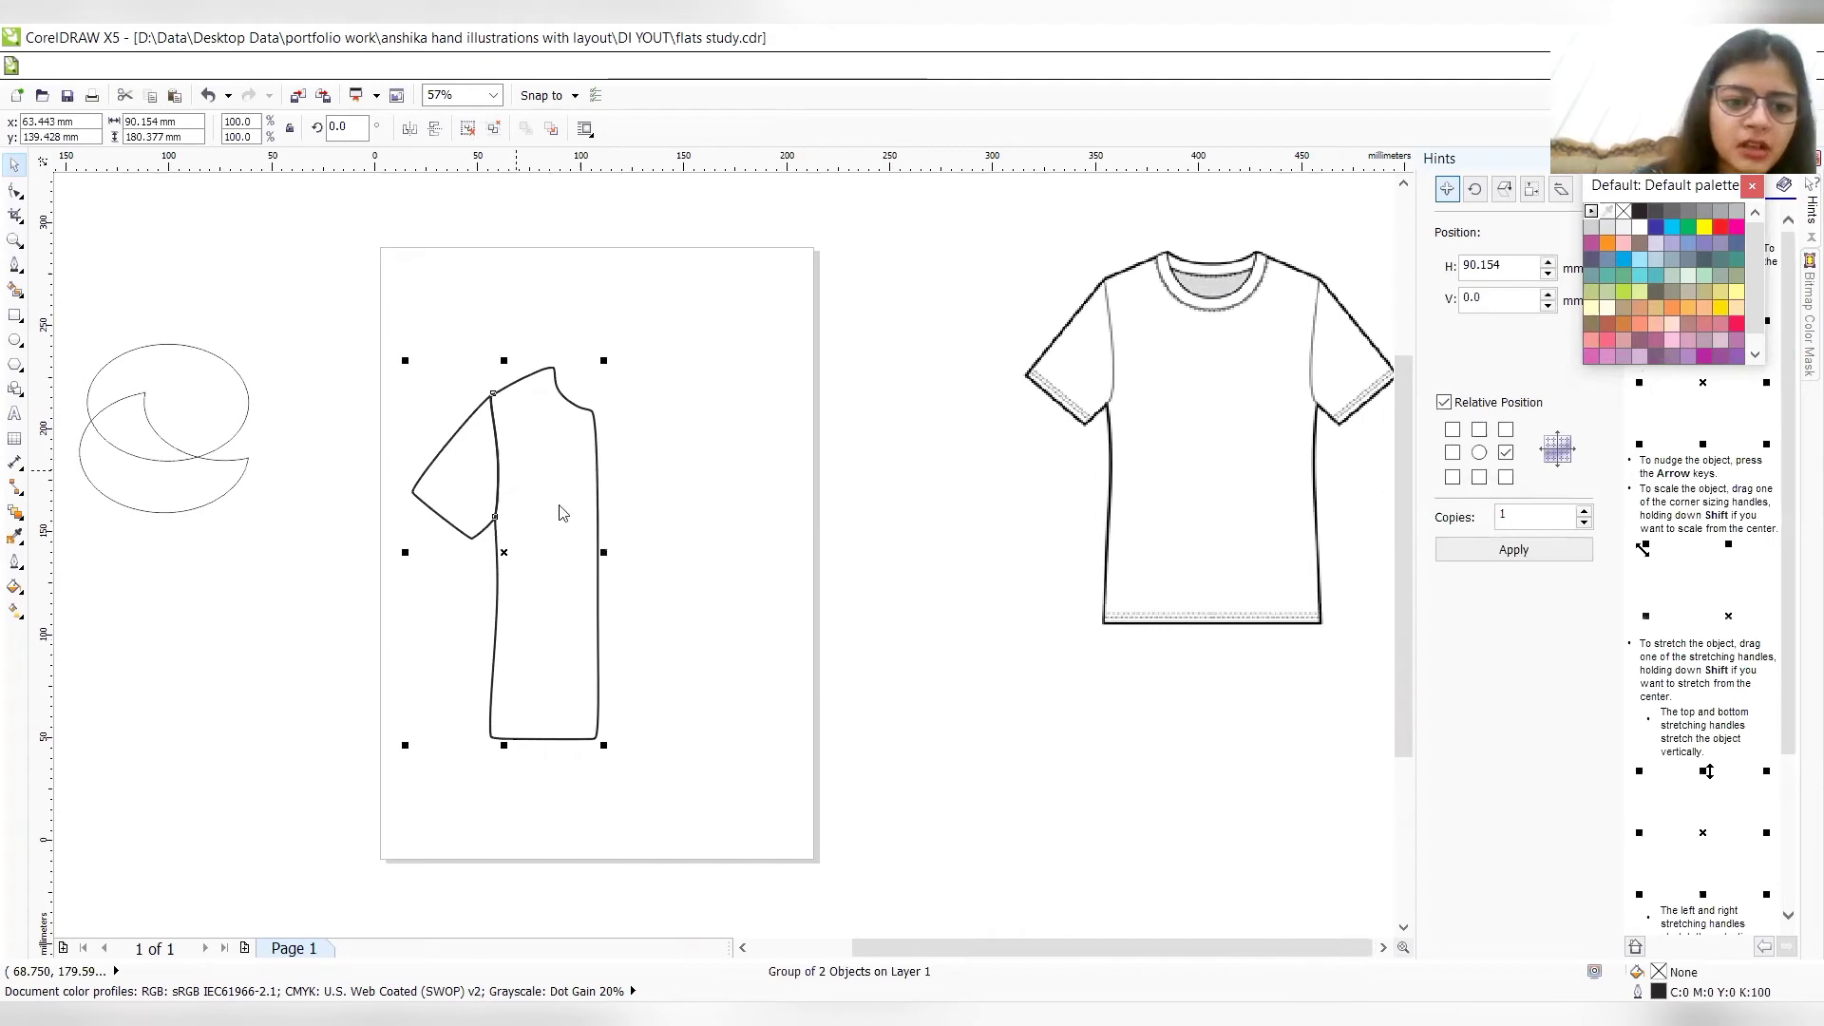
pyautogui.click(880, 395)
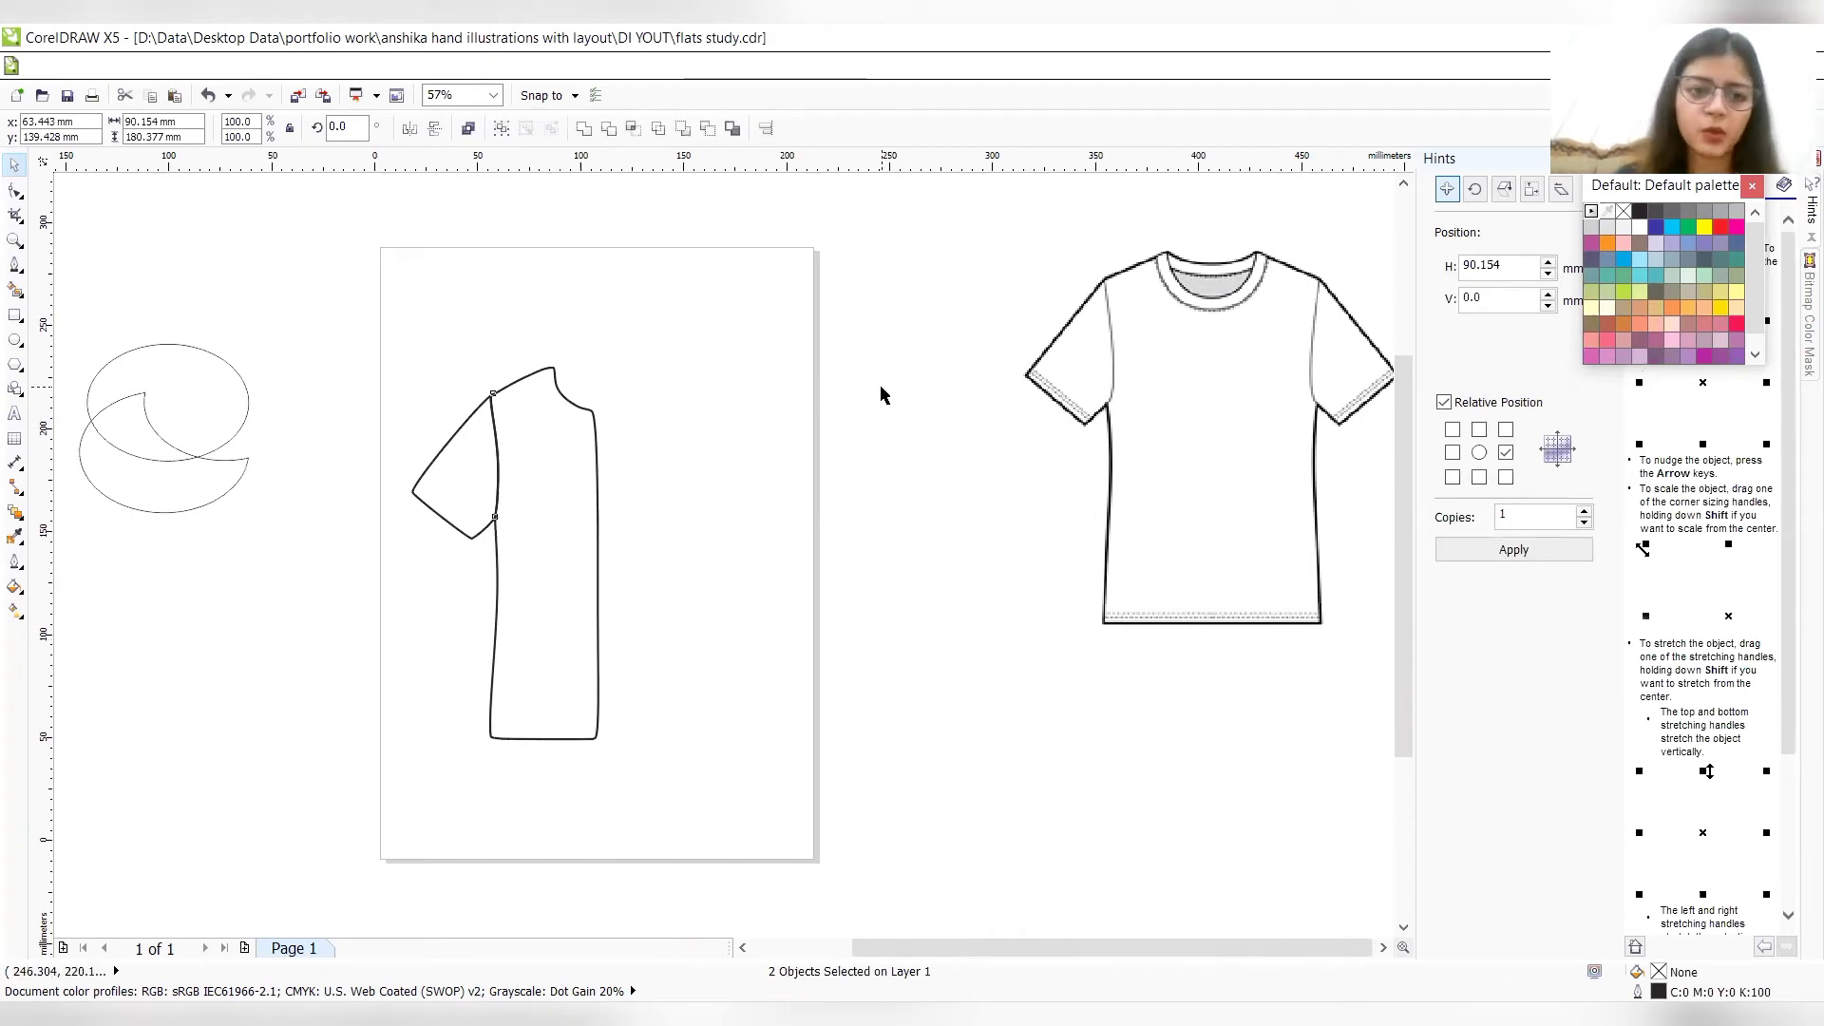
pyautogui.click(1188, 446)
pyautogui.press('p')
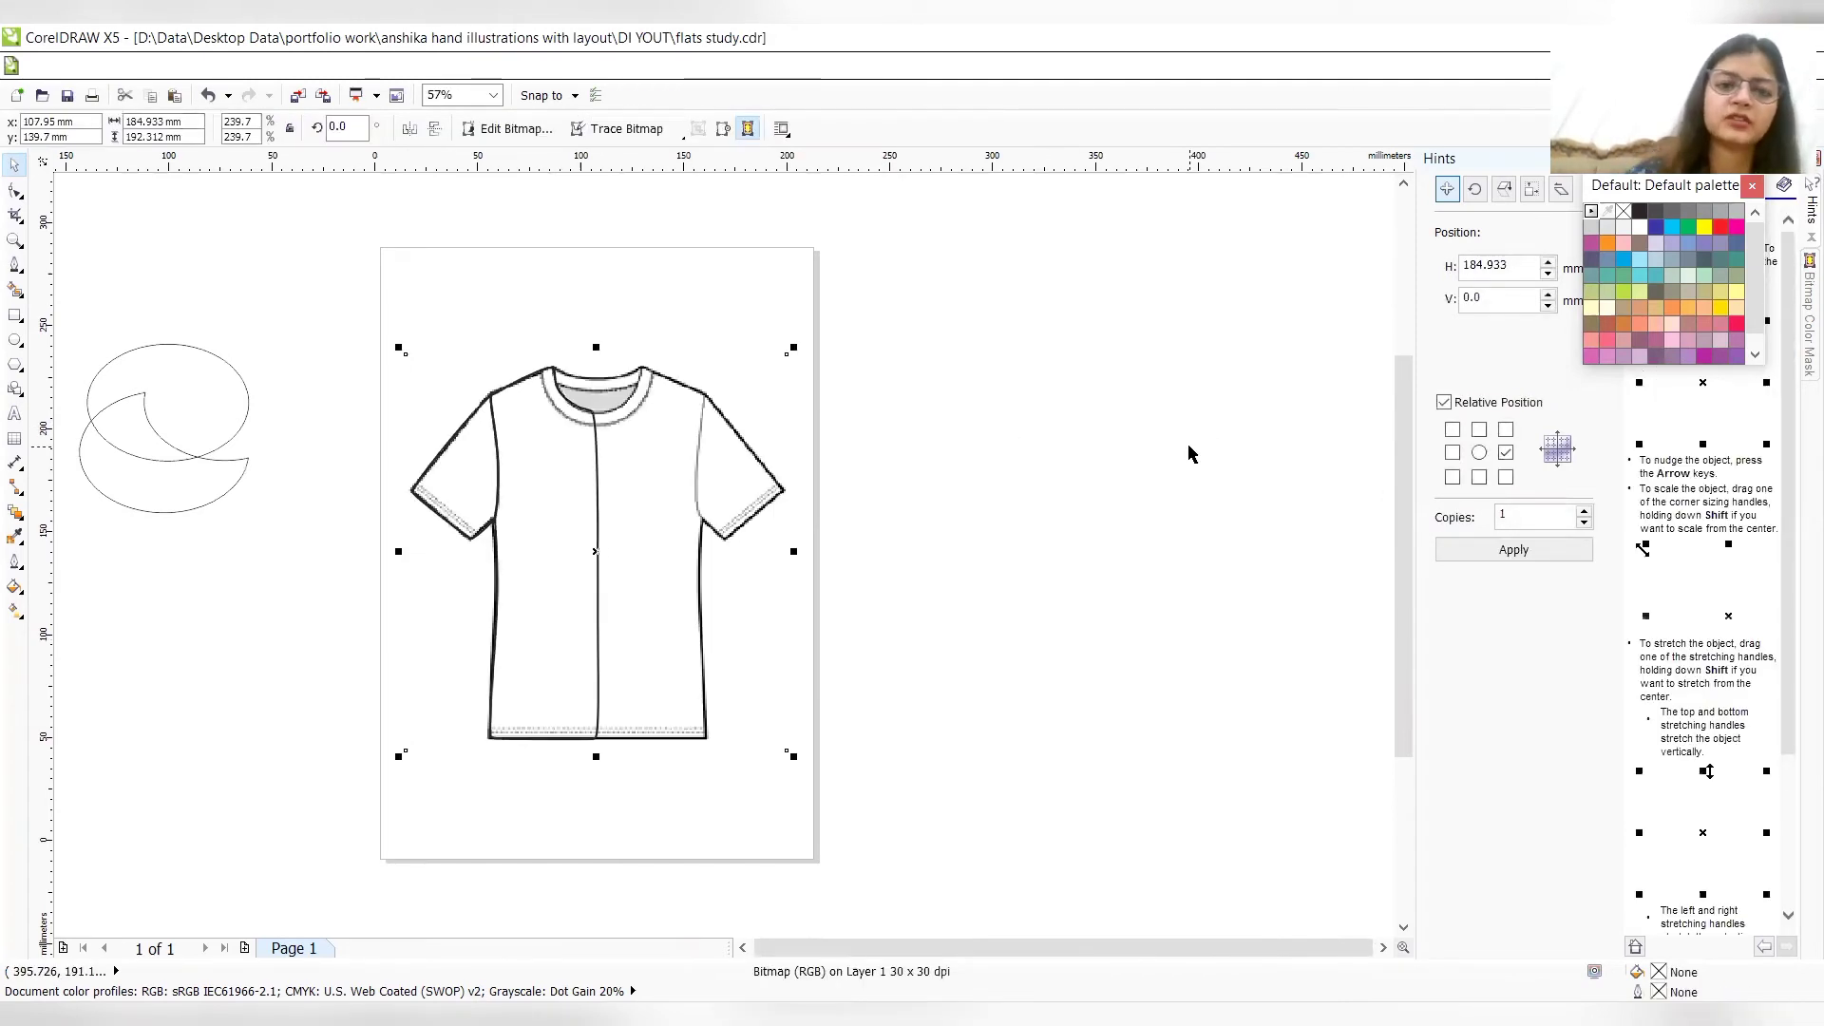
# - Straighten the half body's center front by adjusting its neckline and hem nodes and deleting the node midway along the line
pyautogui.click(15, 190)
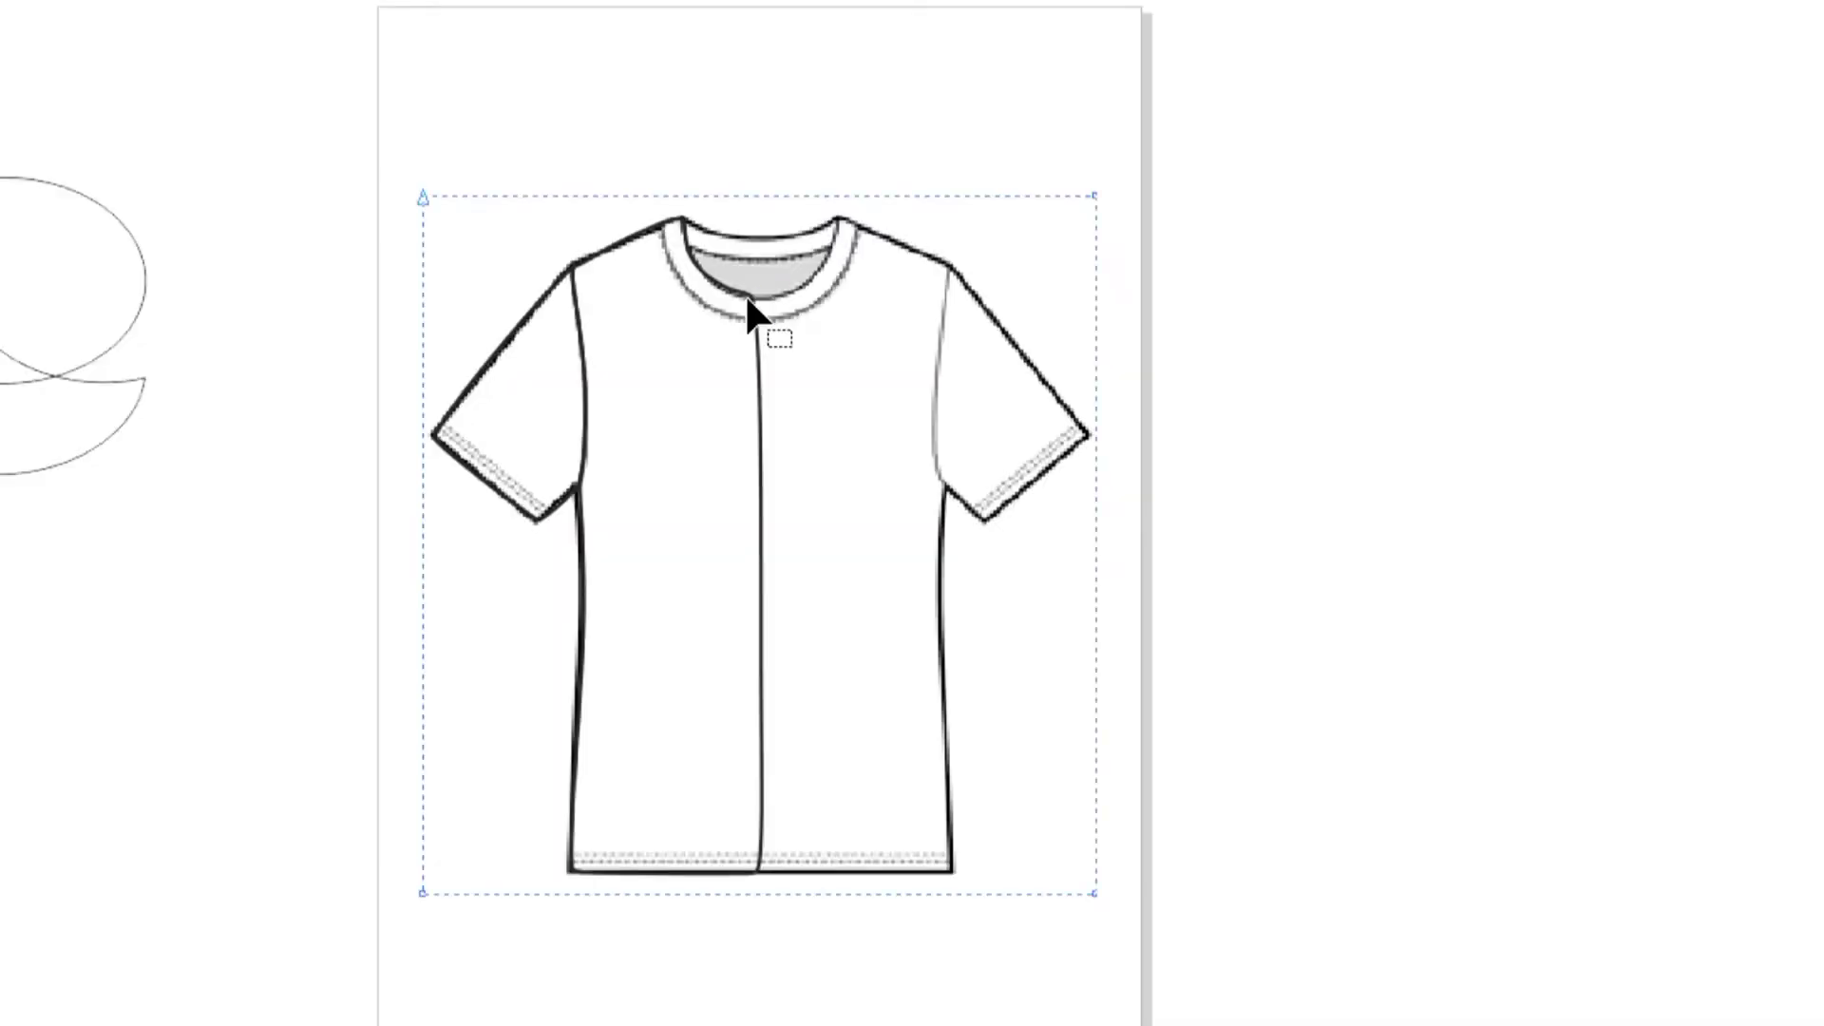
pyautogui.click(750, 299)
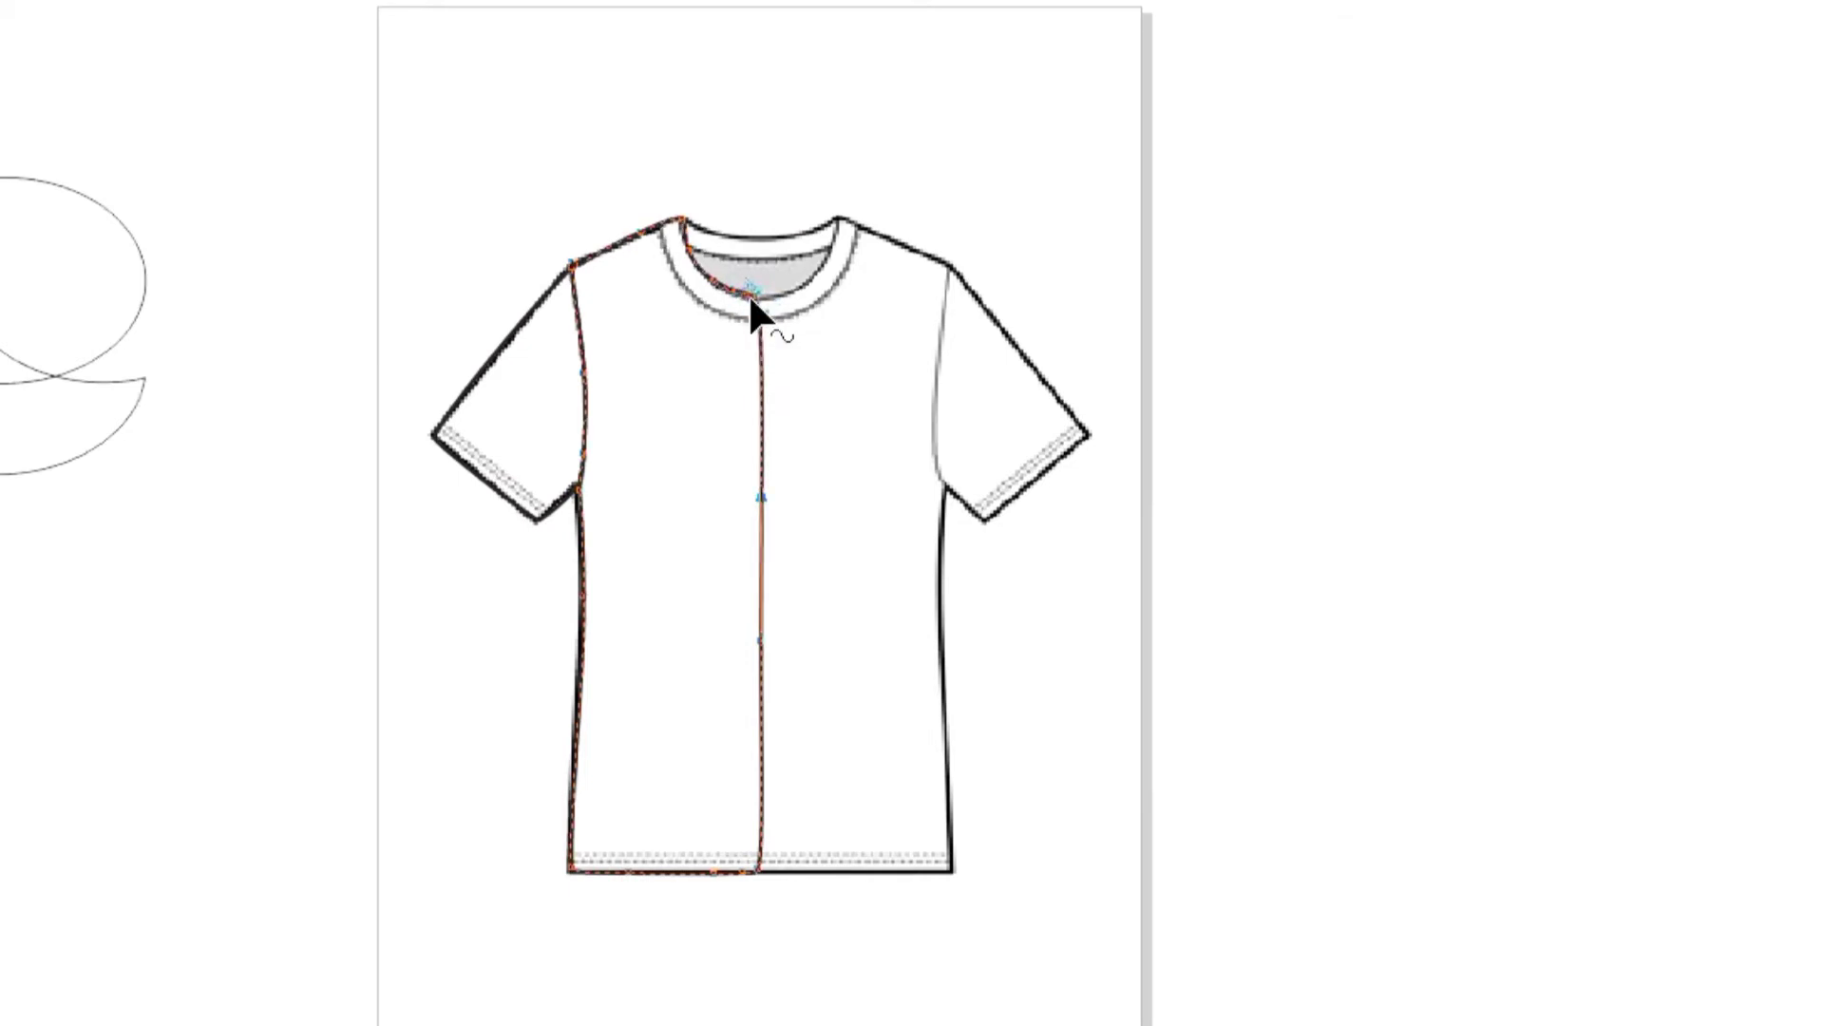
pyautogui.click(749, 297)
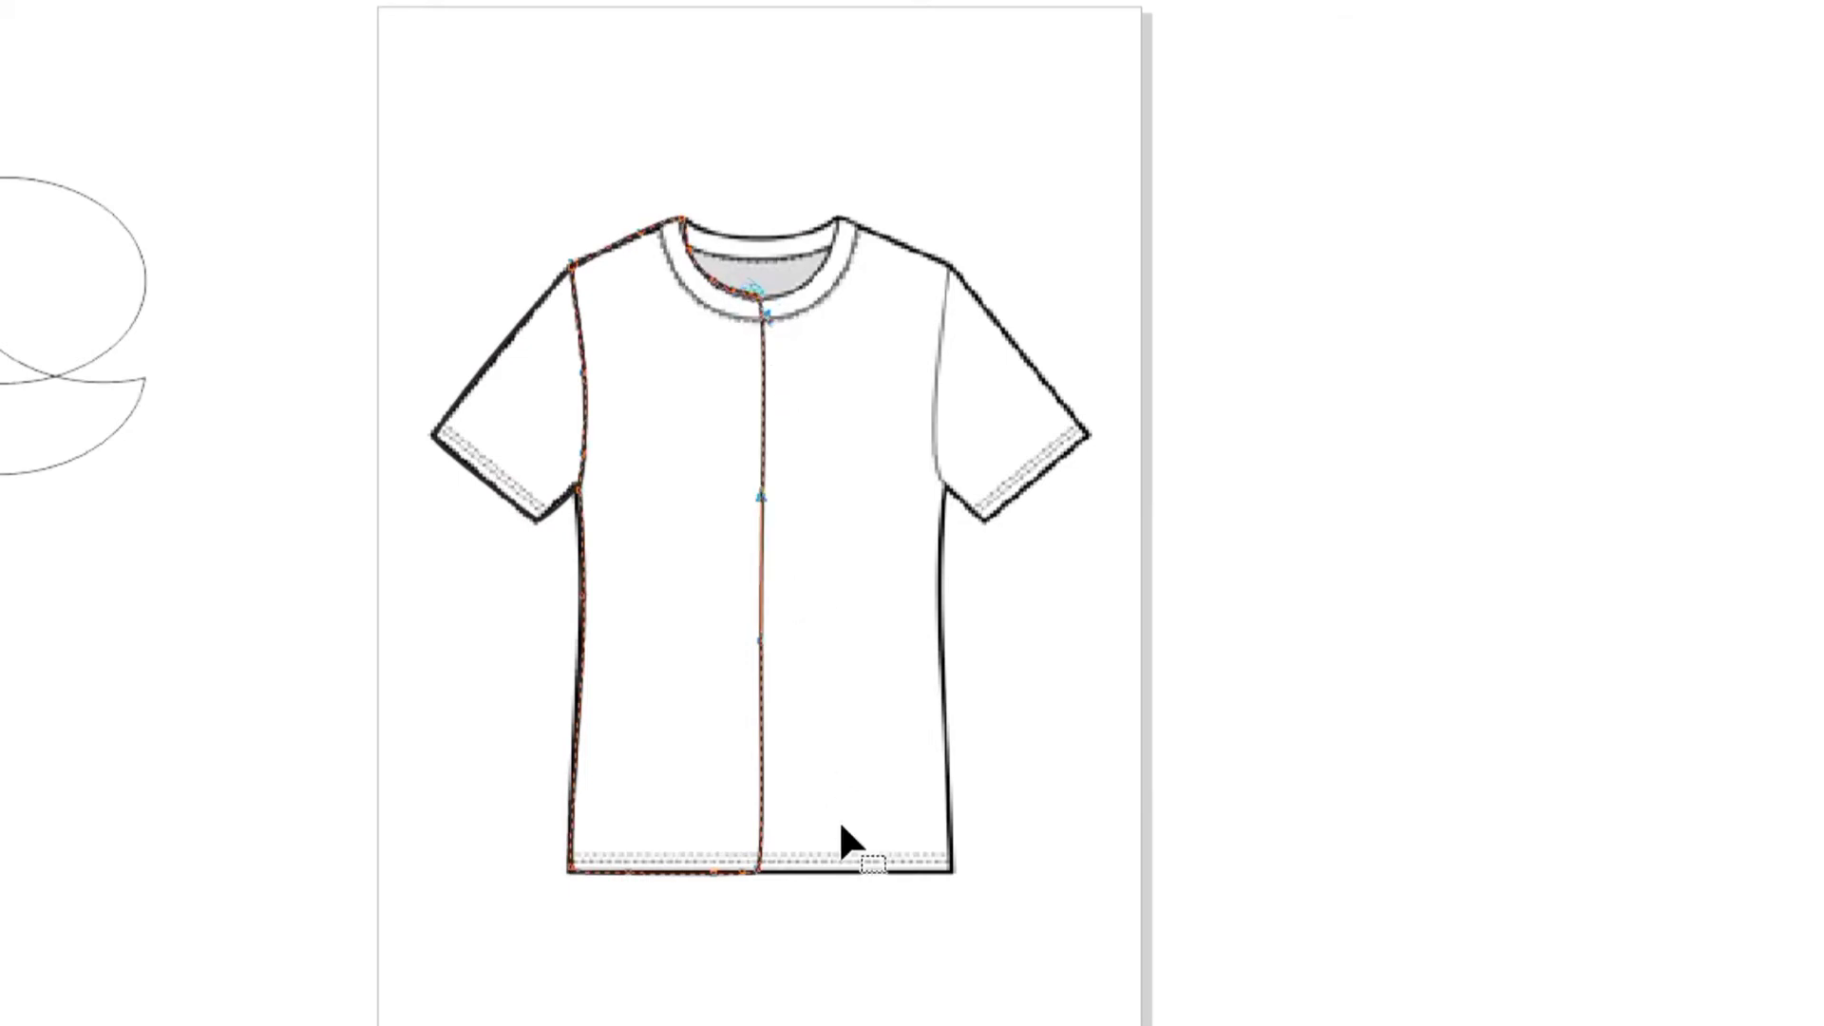
pyautogui.click(755, 871)
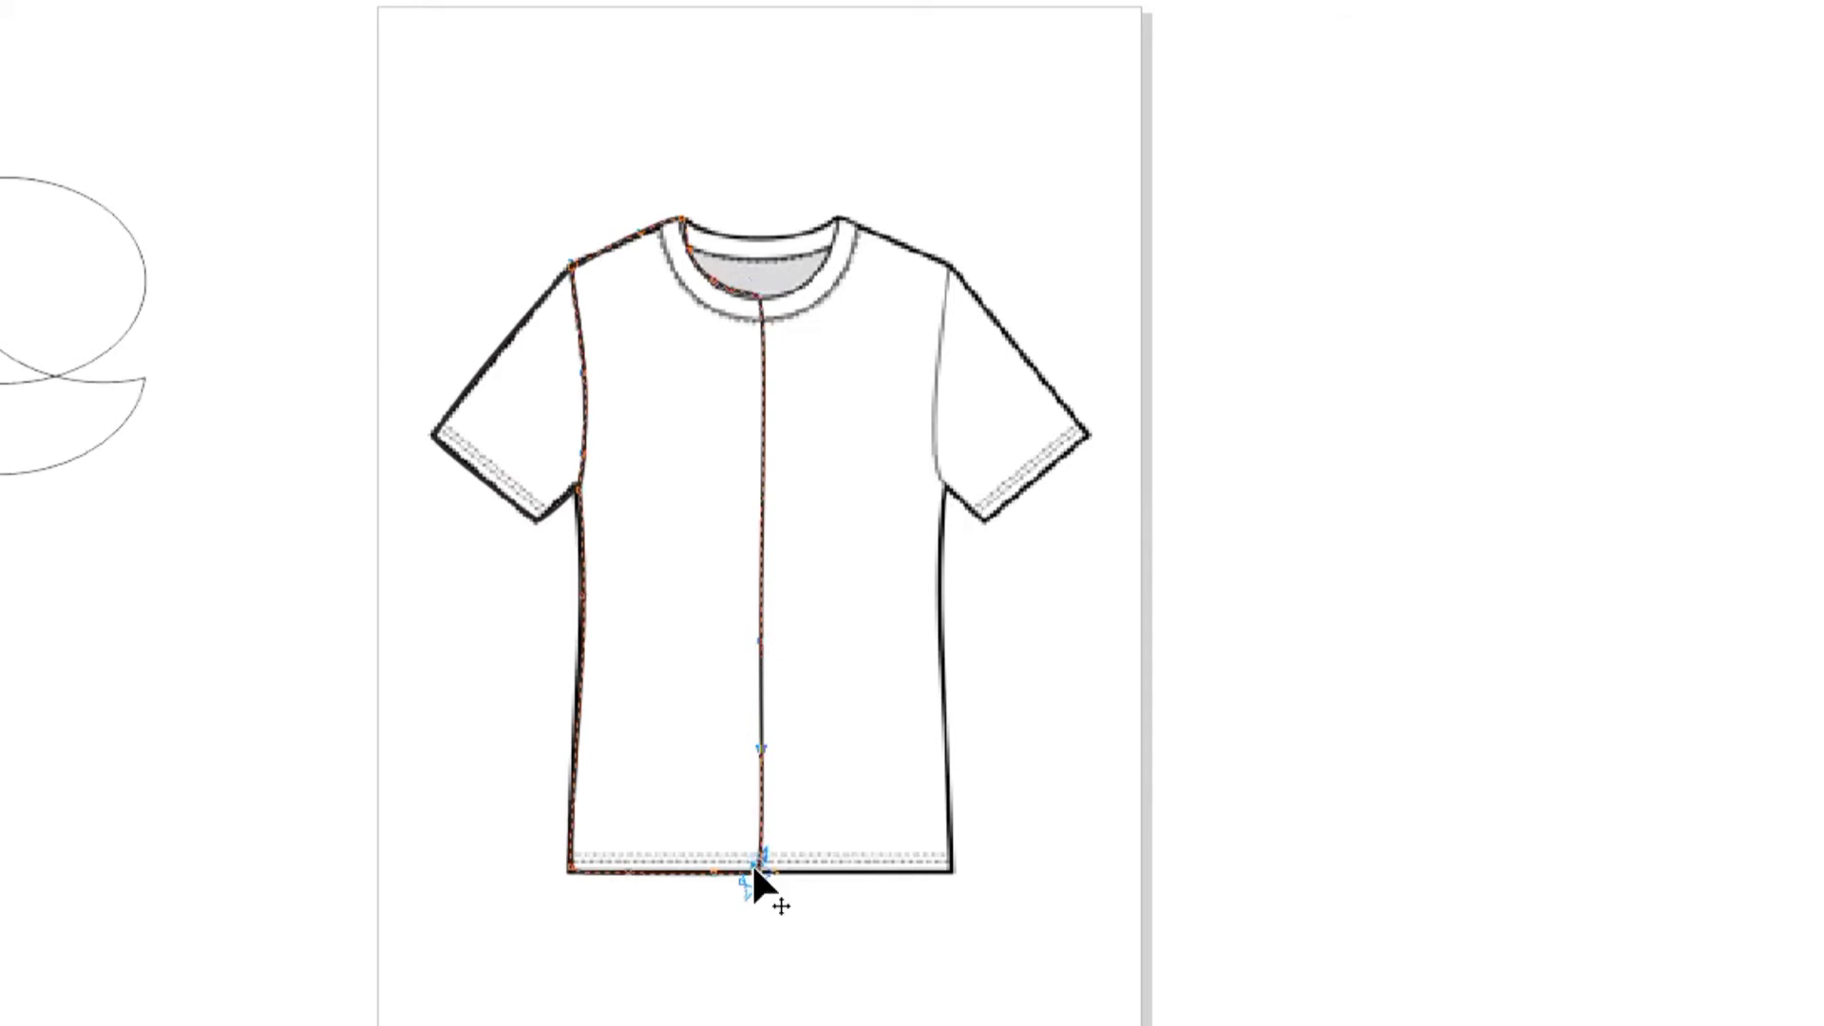
pyautogui.click(752, 866)
pyautogui.doubleClick(757, 639)
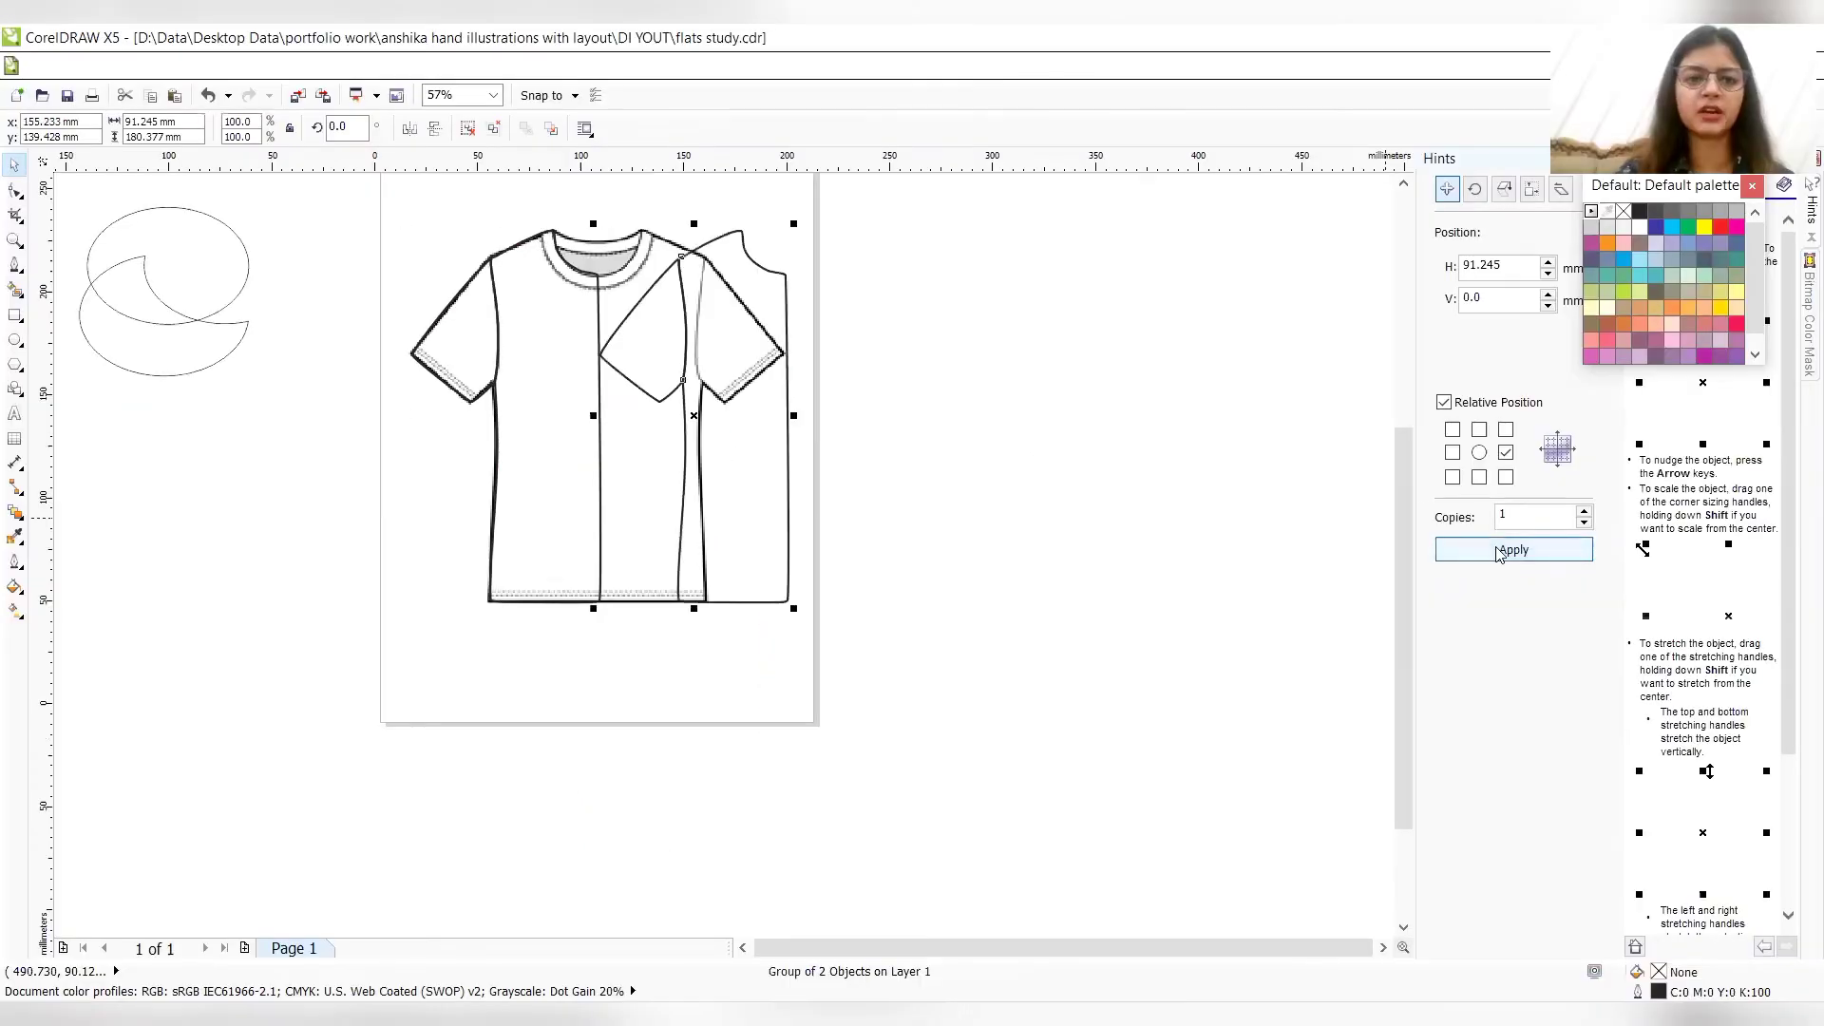
# - Mirror the duplicated half body and sleeve to form the shirt's right half
pyautogui.click(432, 130)
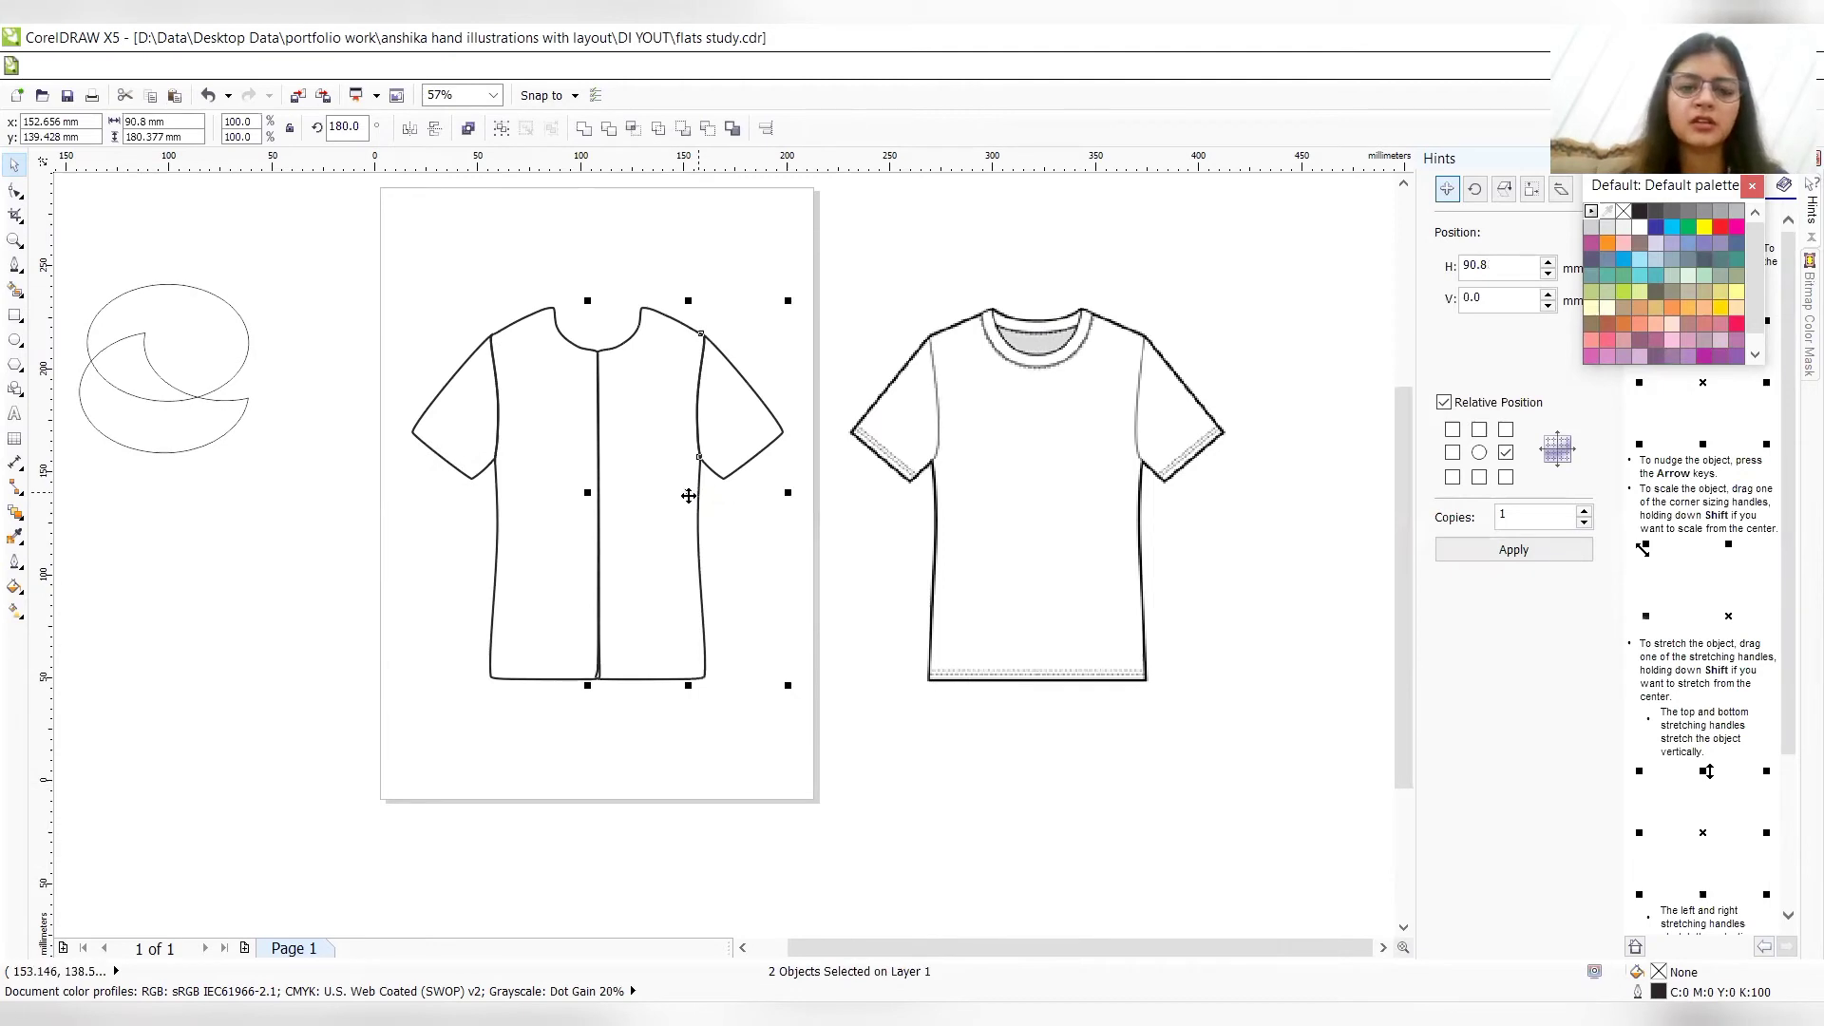
# - Group the mirrored right body and sleeve, and weld both shirt halves into one T-shirt outline
pyautogui.rightClick(688, 494)
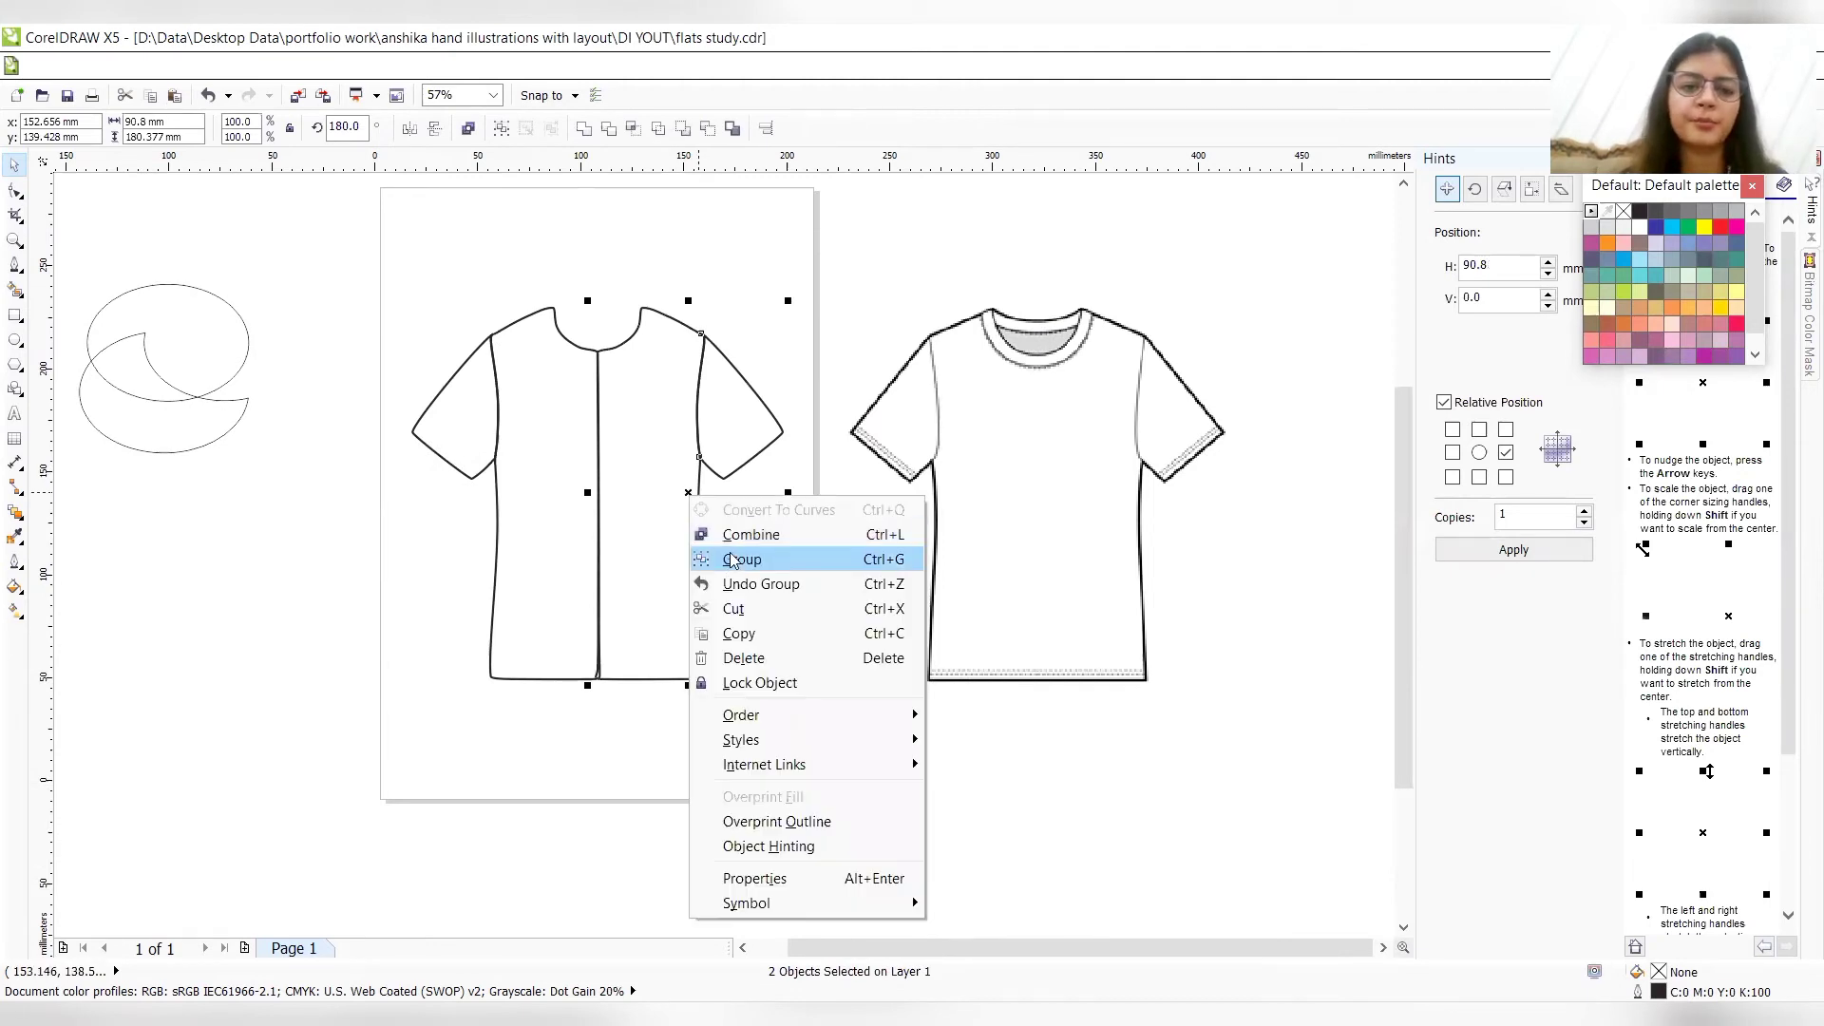
pyautogui.click(734, 560)
pyautogui.moveTo(344, 231); pyautogui.dragTo(859, 787)
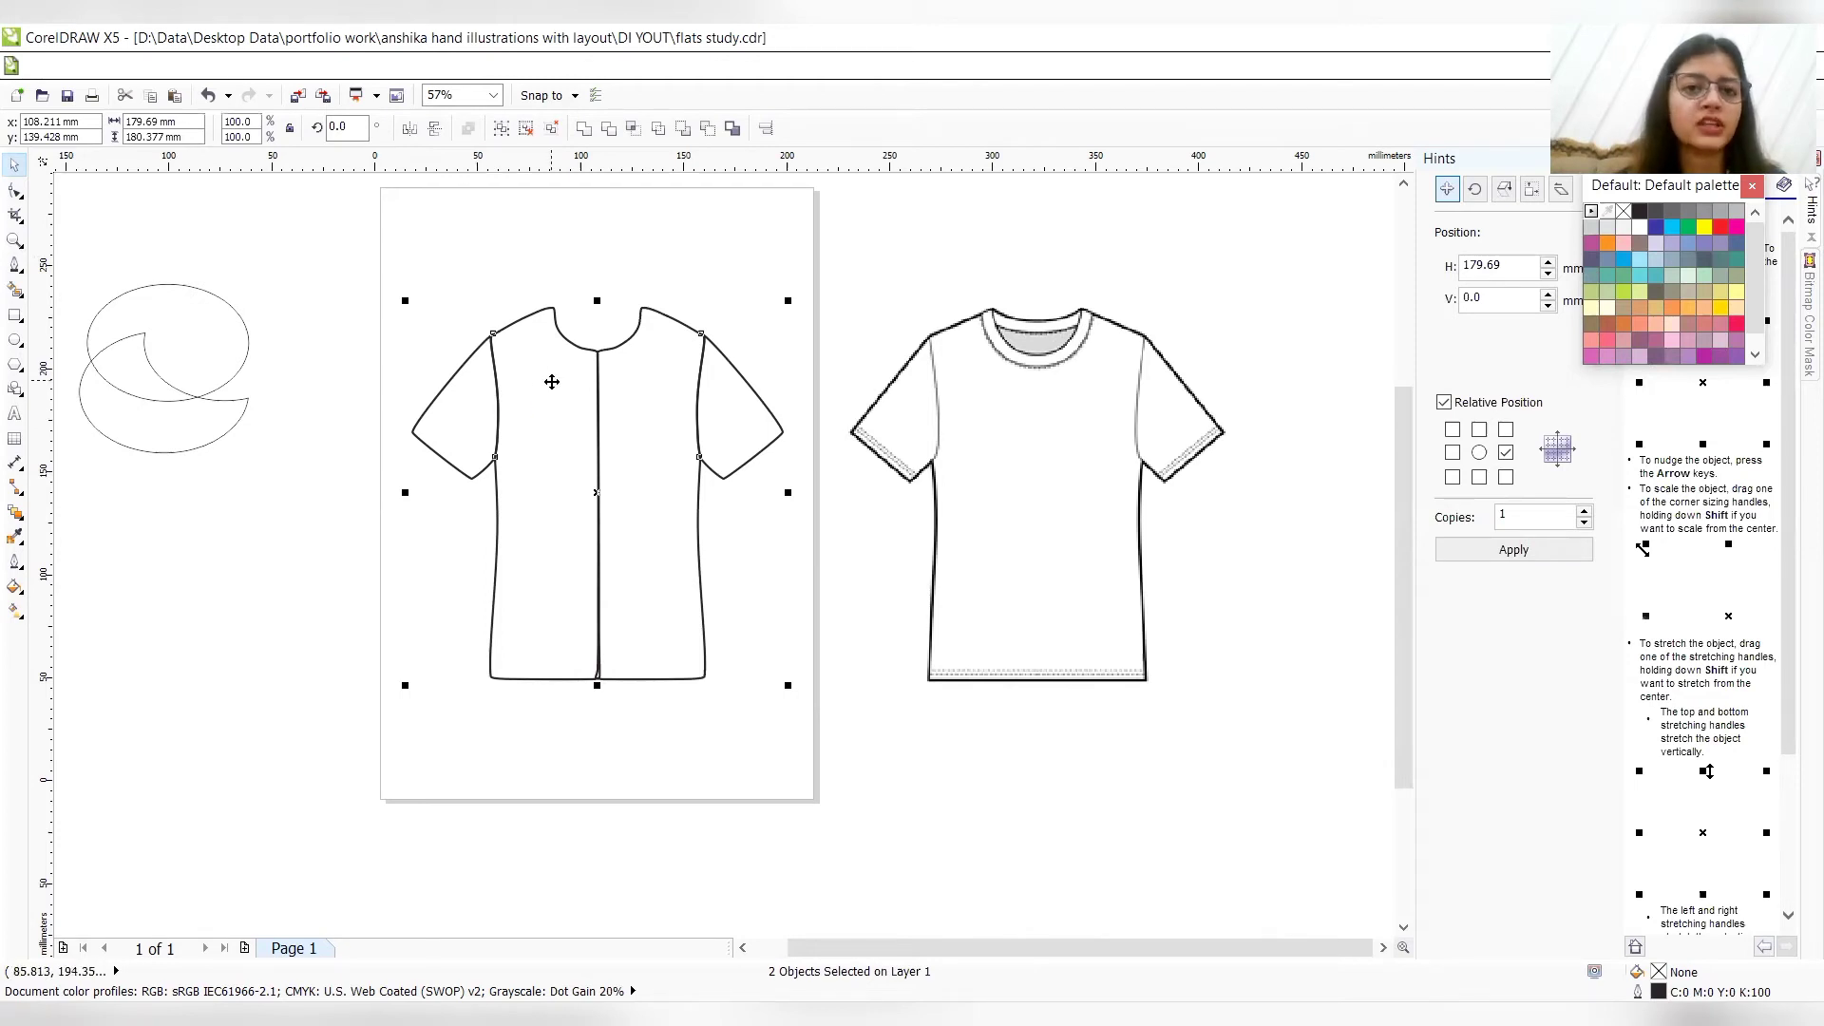
pyautogui.click(583, 129)
pyautogui.click(708, 393)
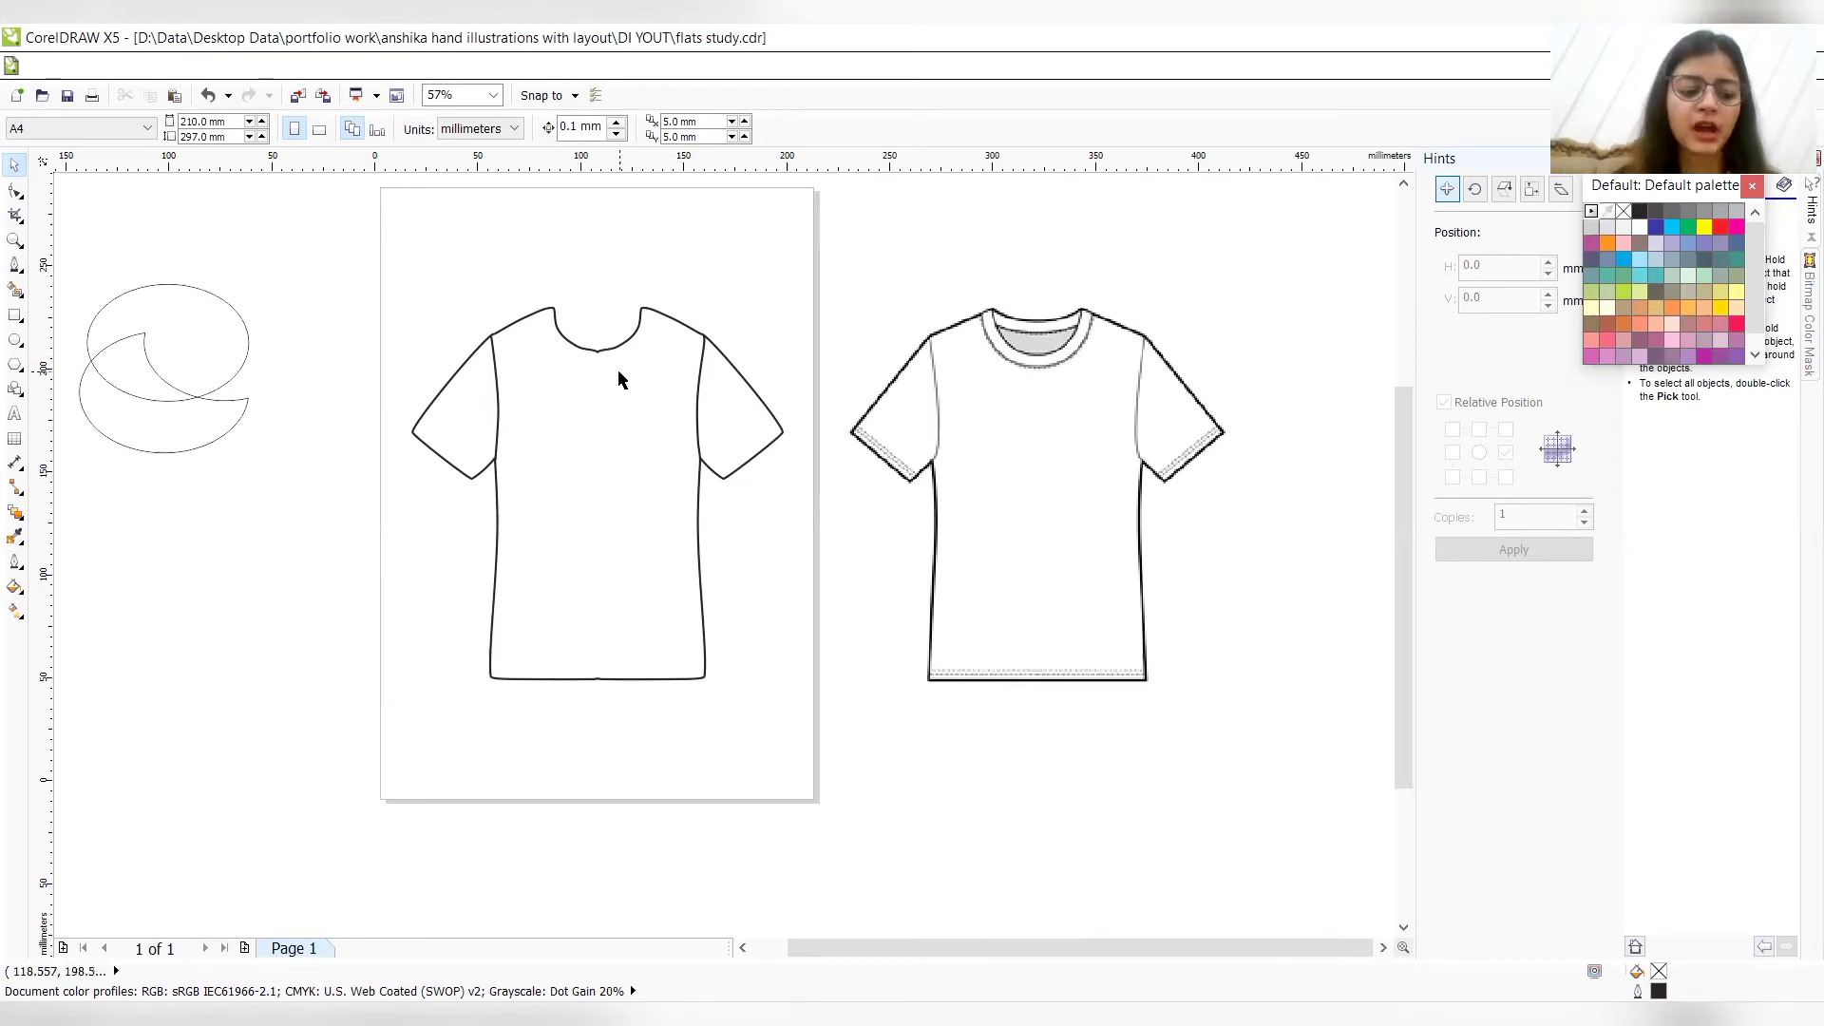
# - Smooth the welded shirt's front neckline by deleting the surplus nodes at its center
pyautogui.press('z')
pyautogui.click(600, 338)
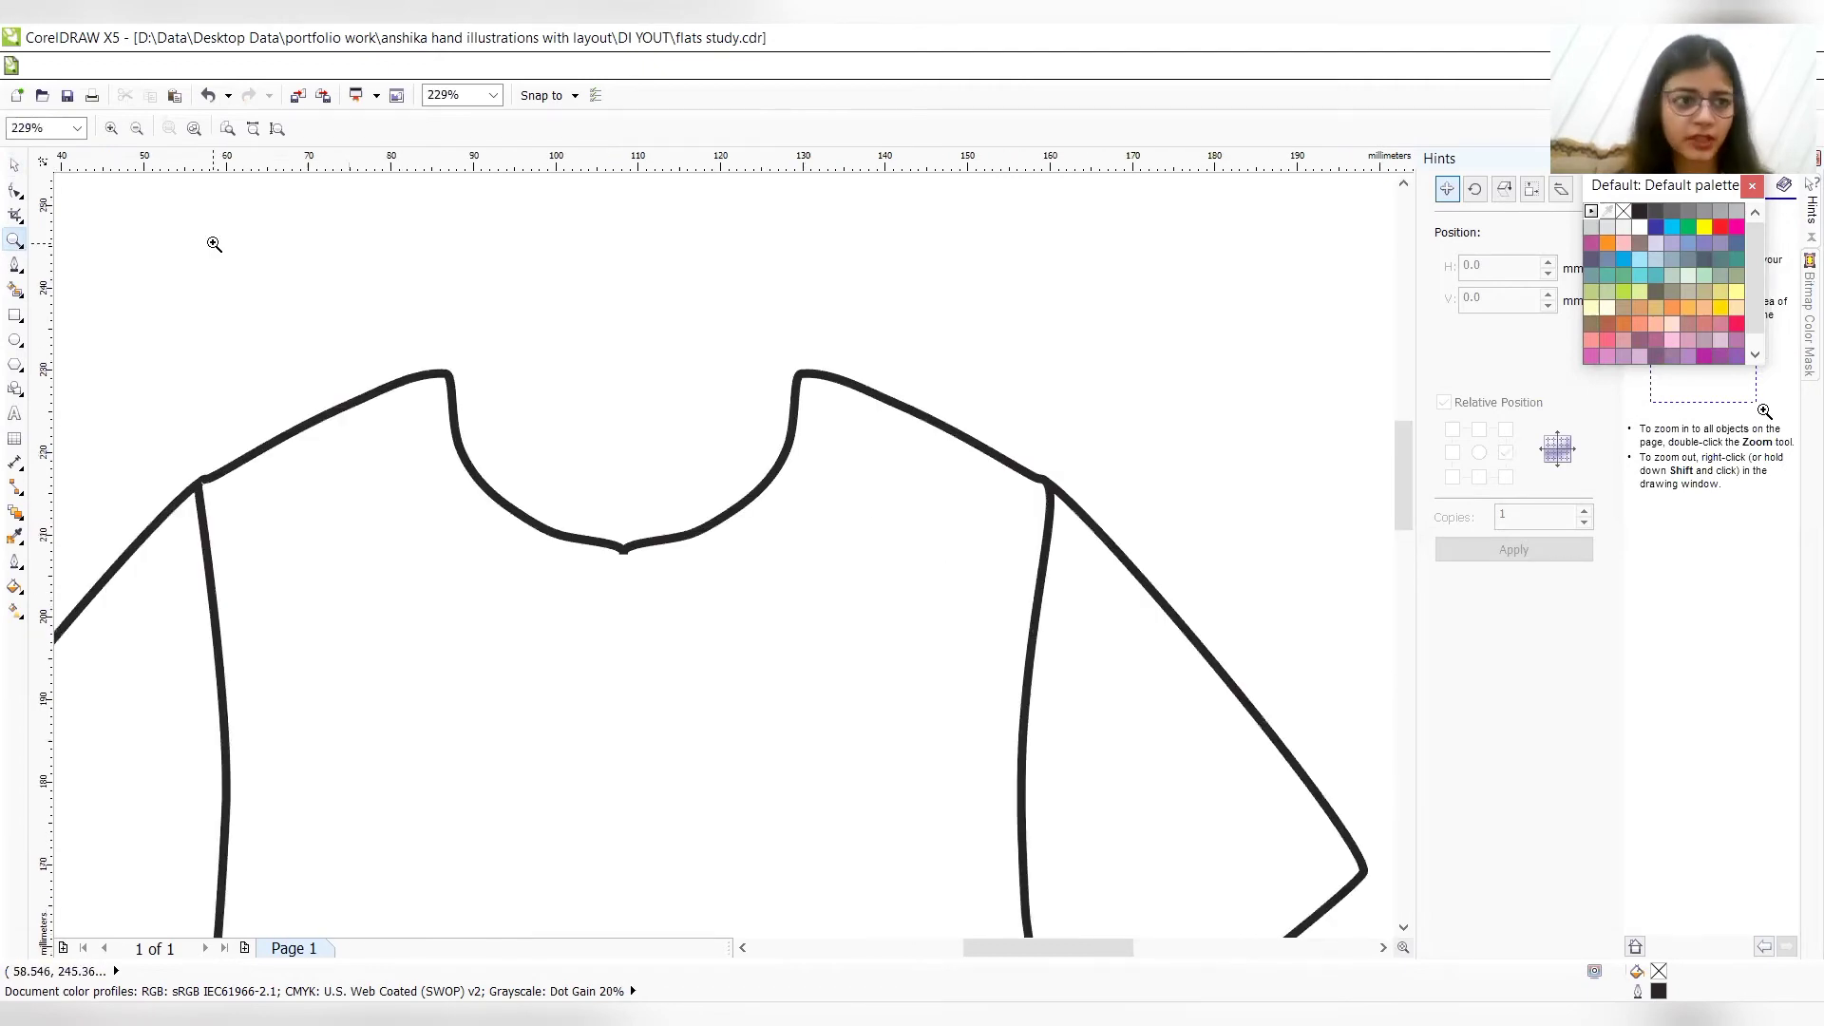
pyautogui.click(17, 167)
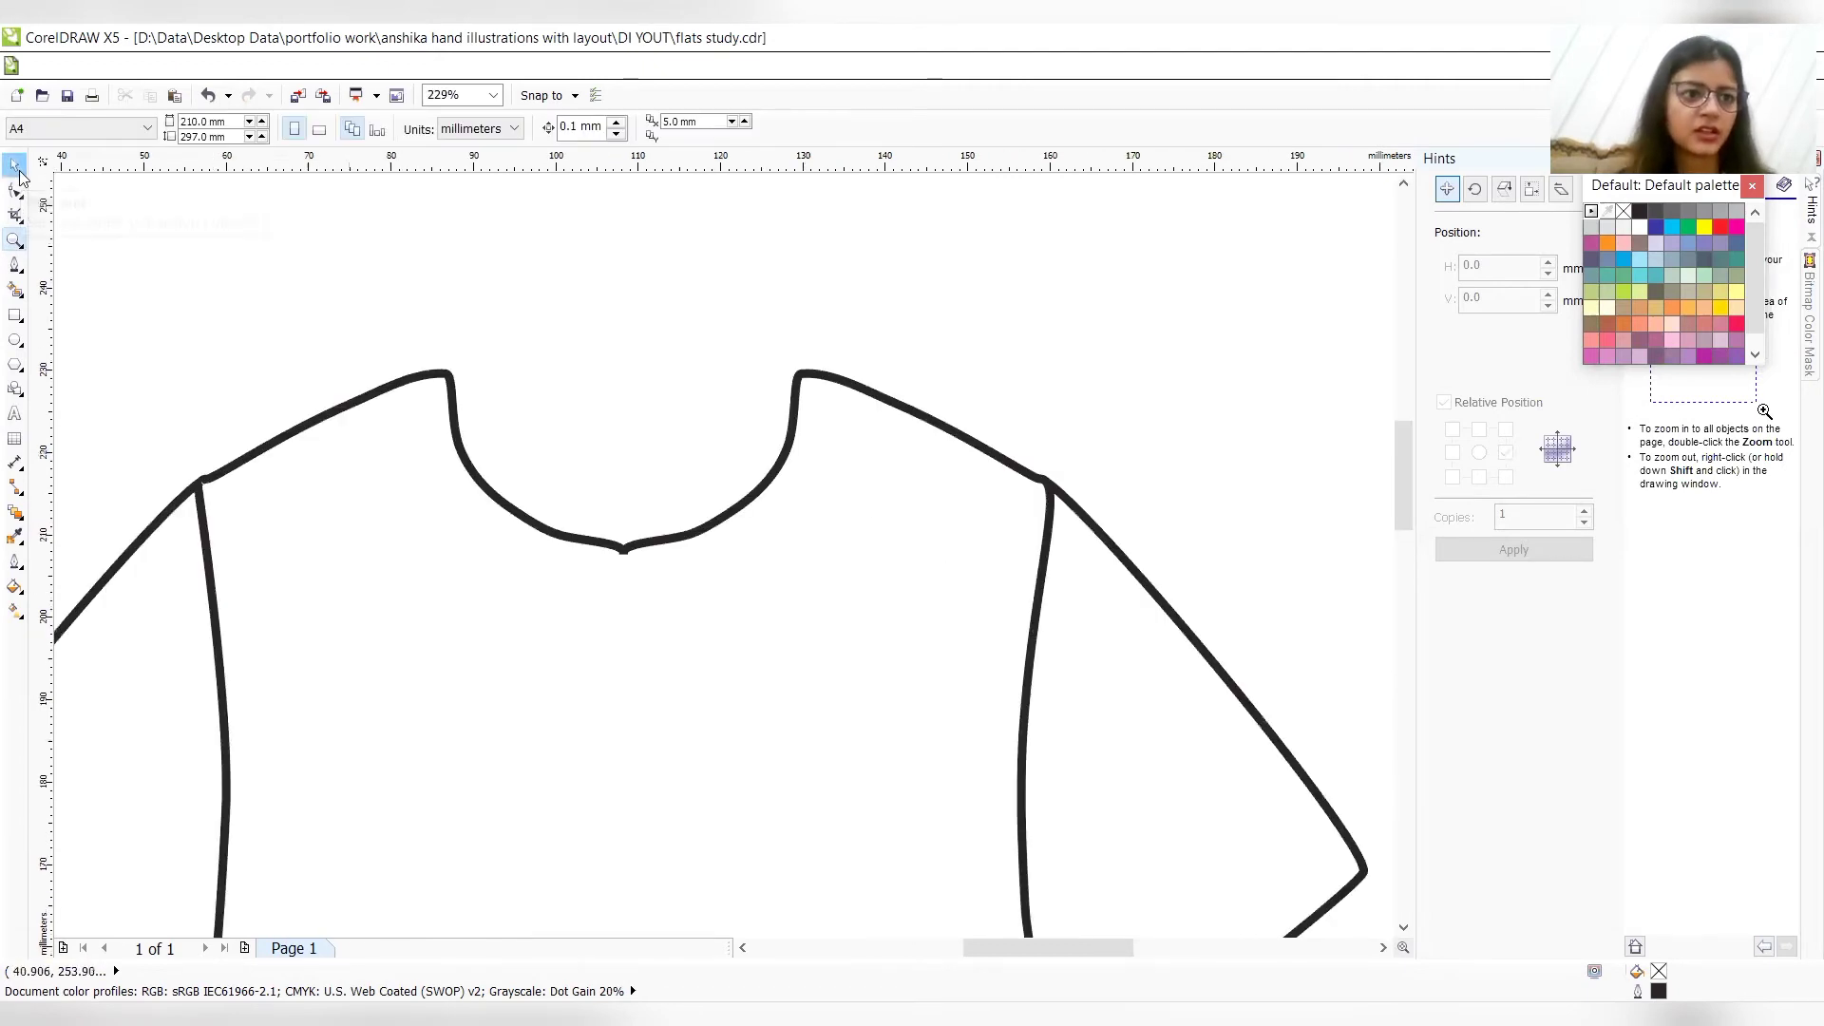
pyautogui.click(644, 549)
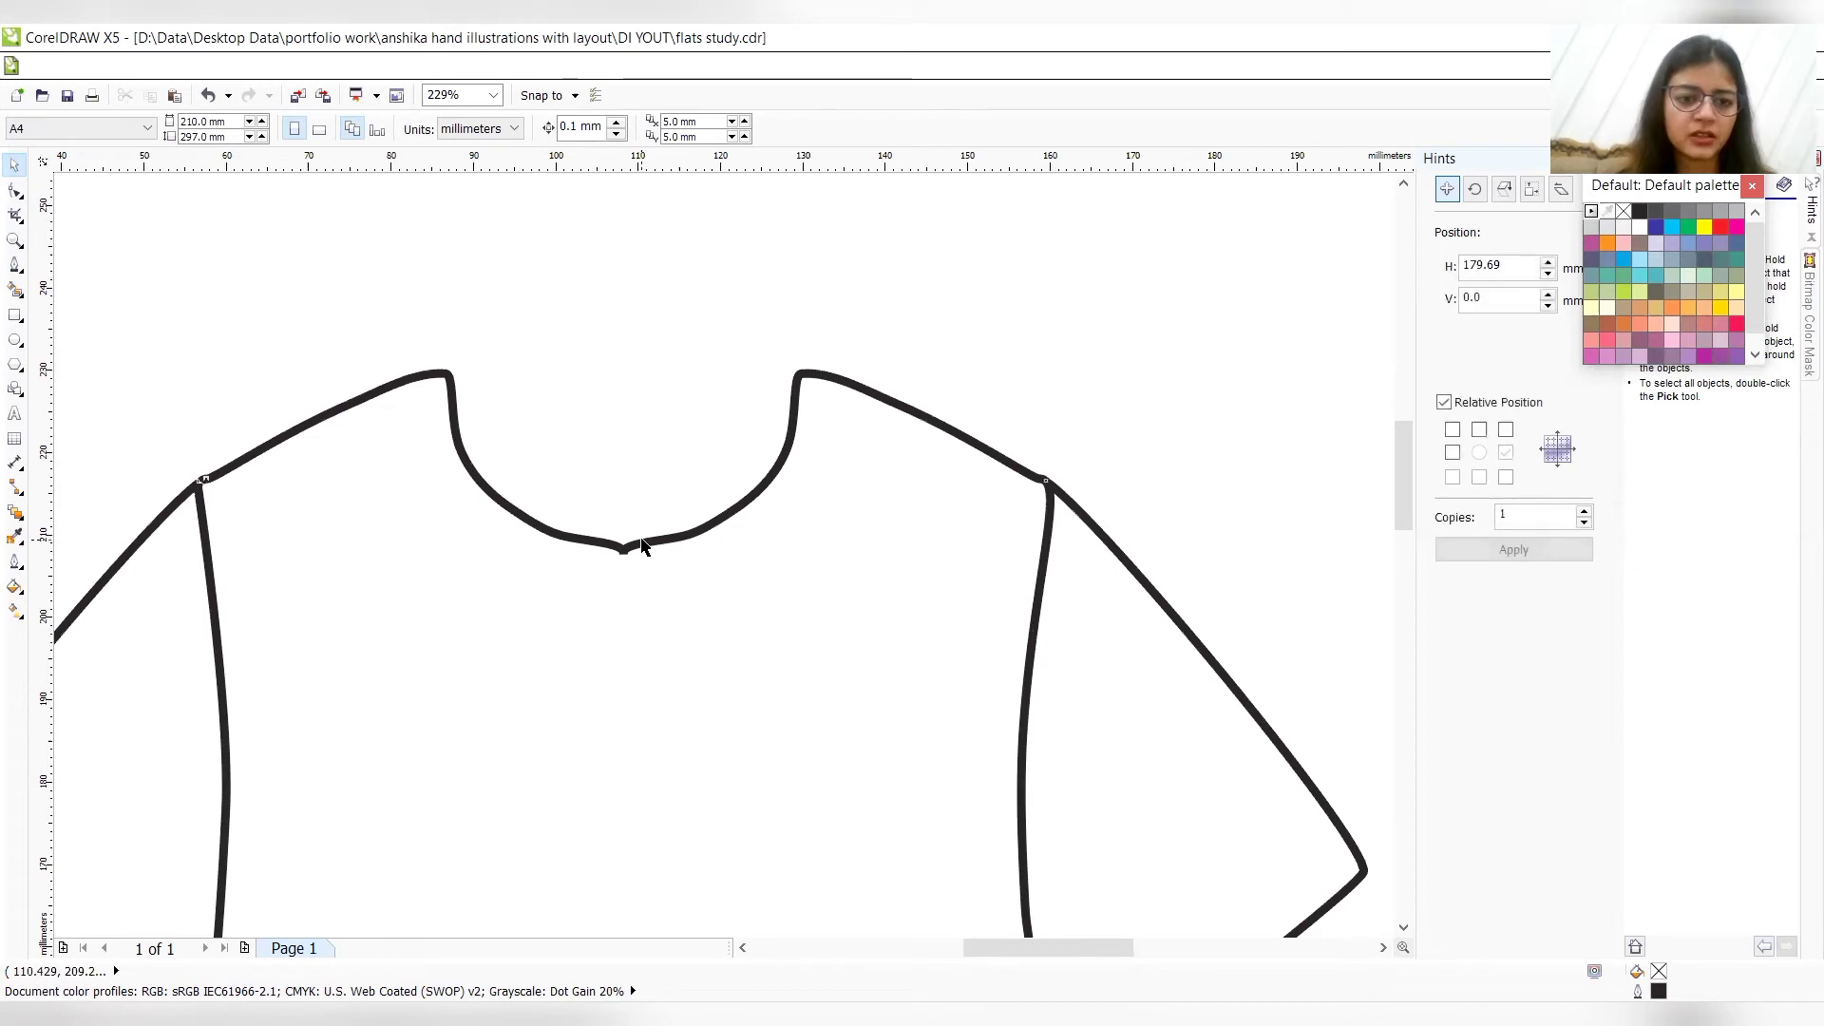
pyautogui.click(16, 190)
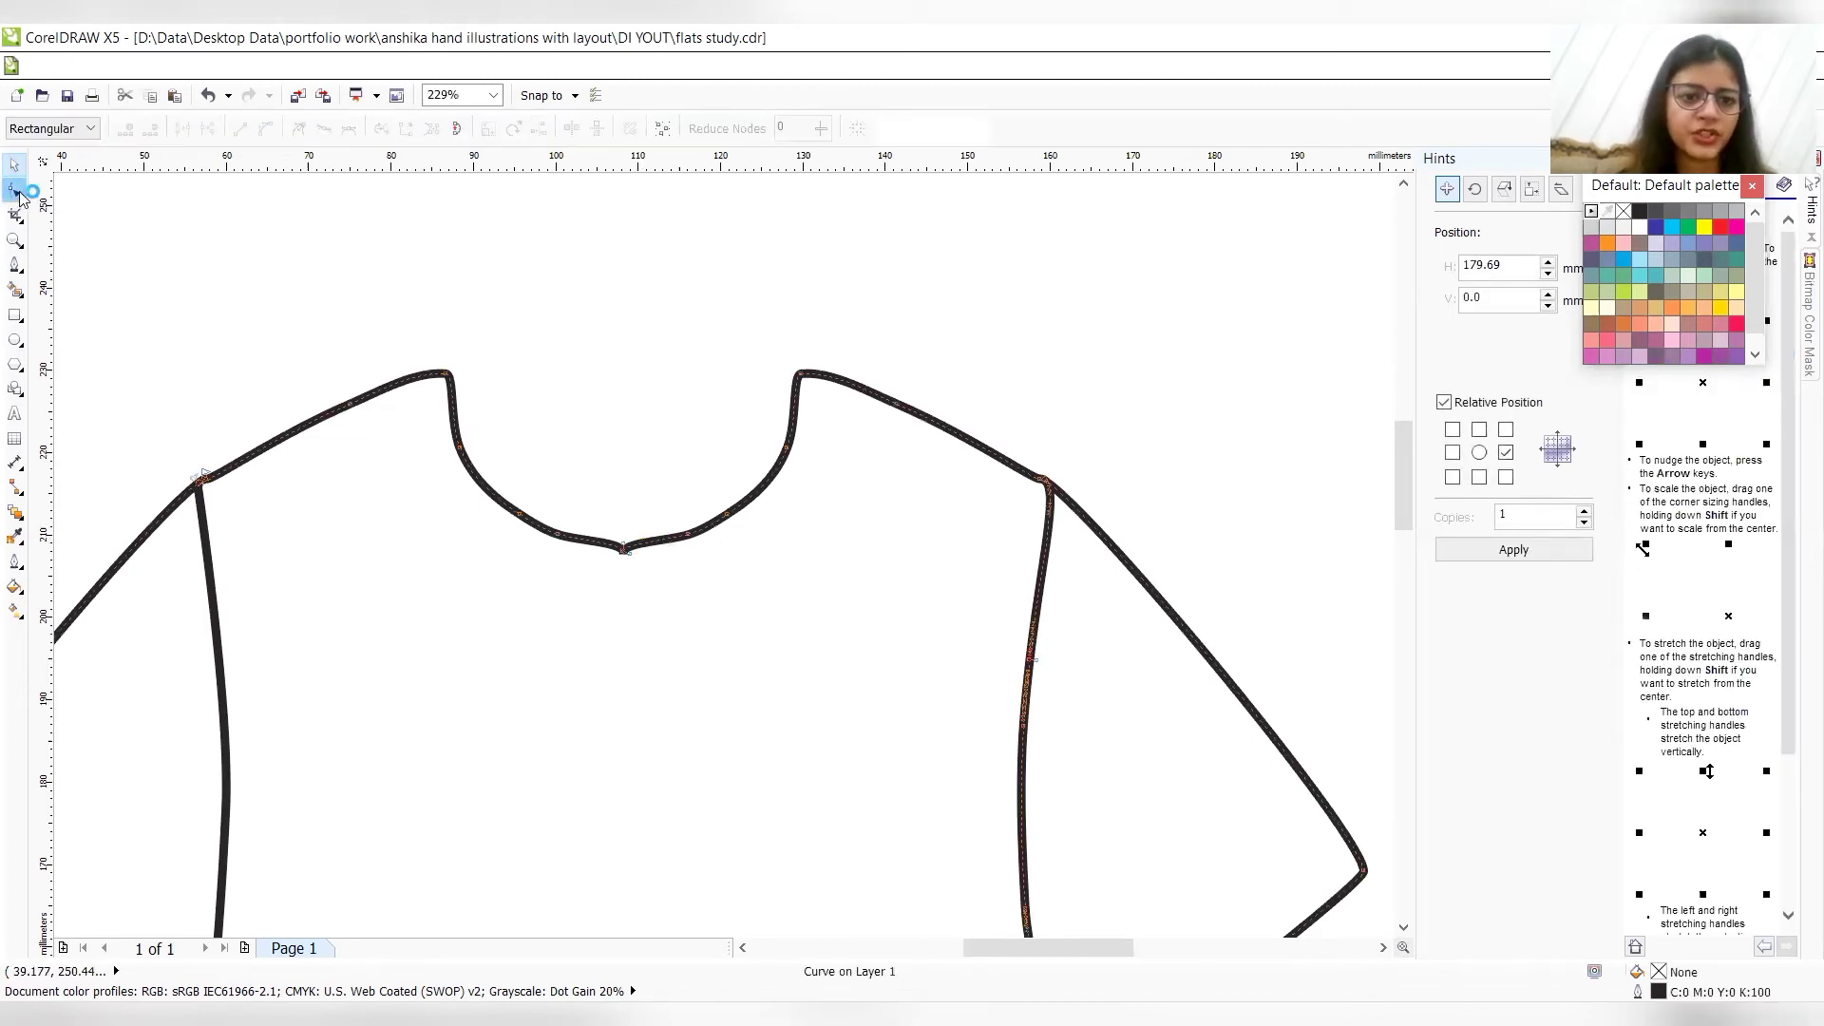
pyautogui.click(618, 547)
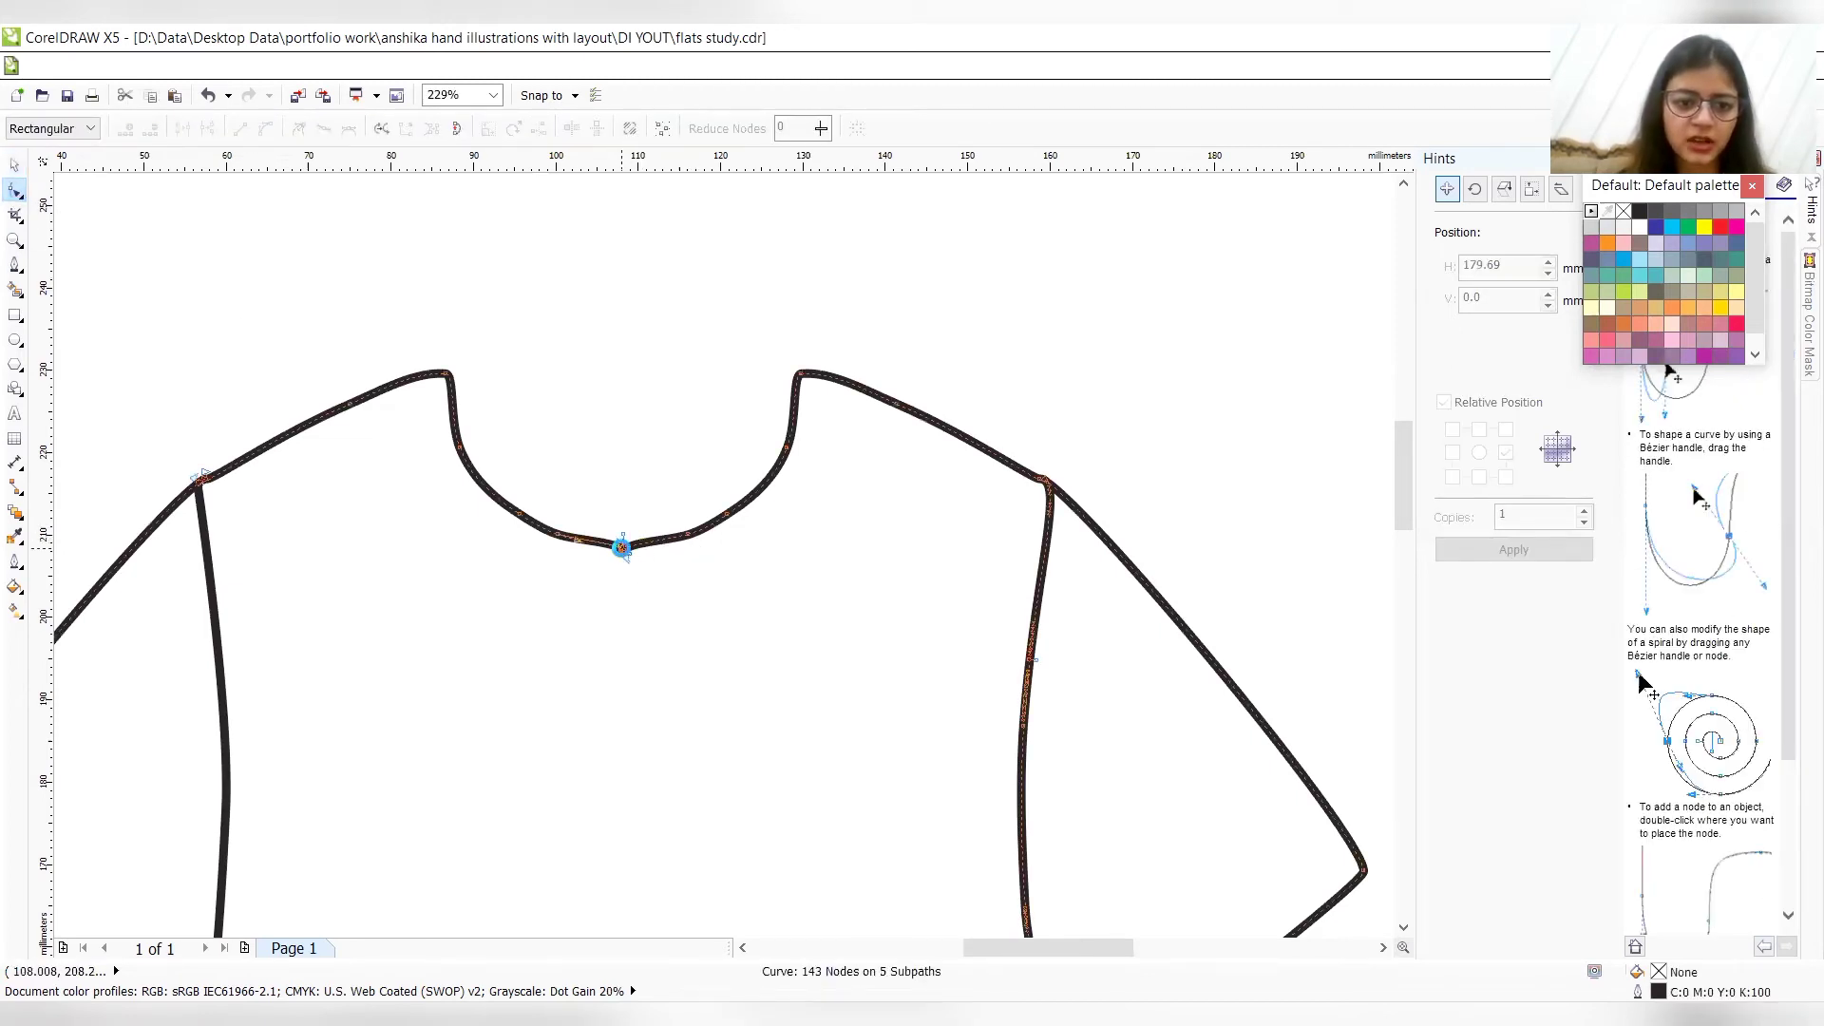
pyautogui.press('Delete')
pyautogui.click(616, 545)
pyautogui.press('Delete')
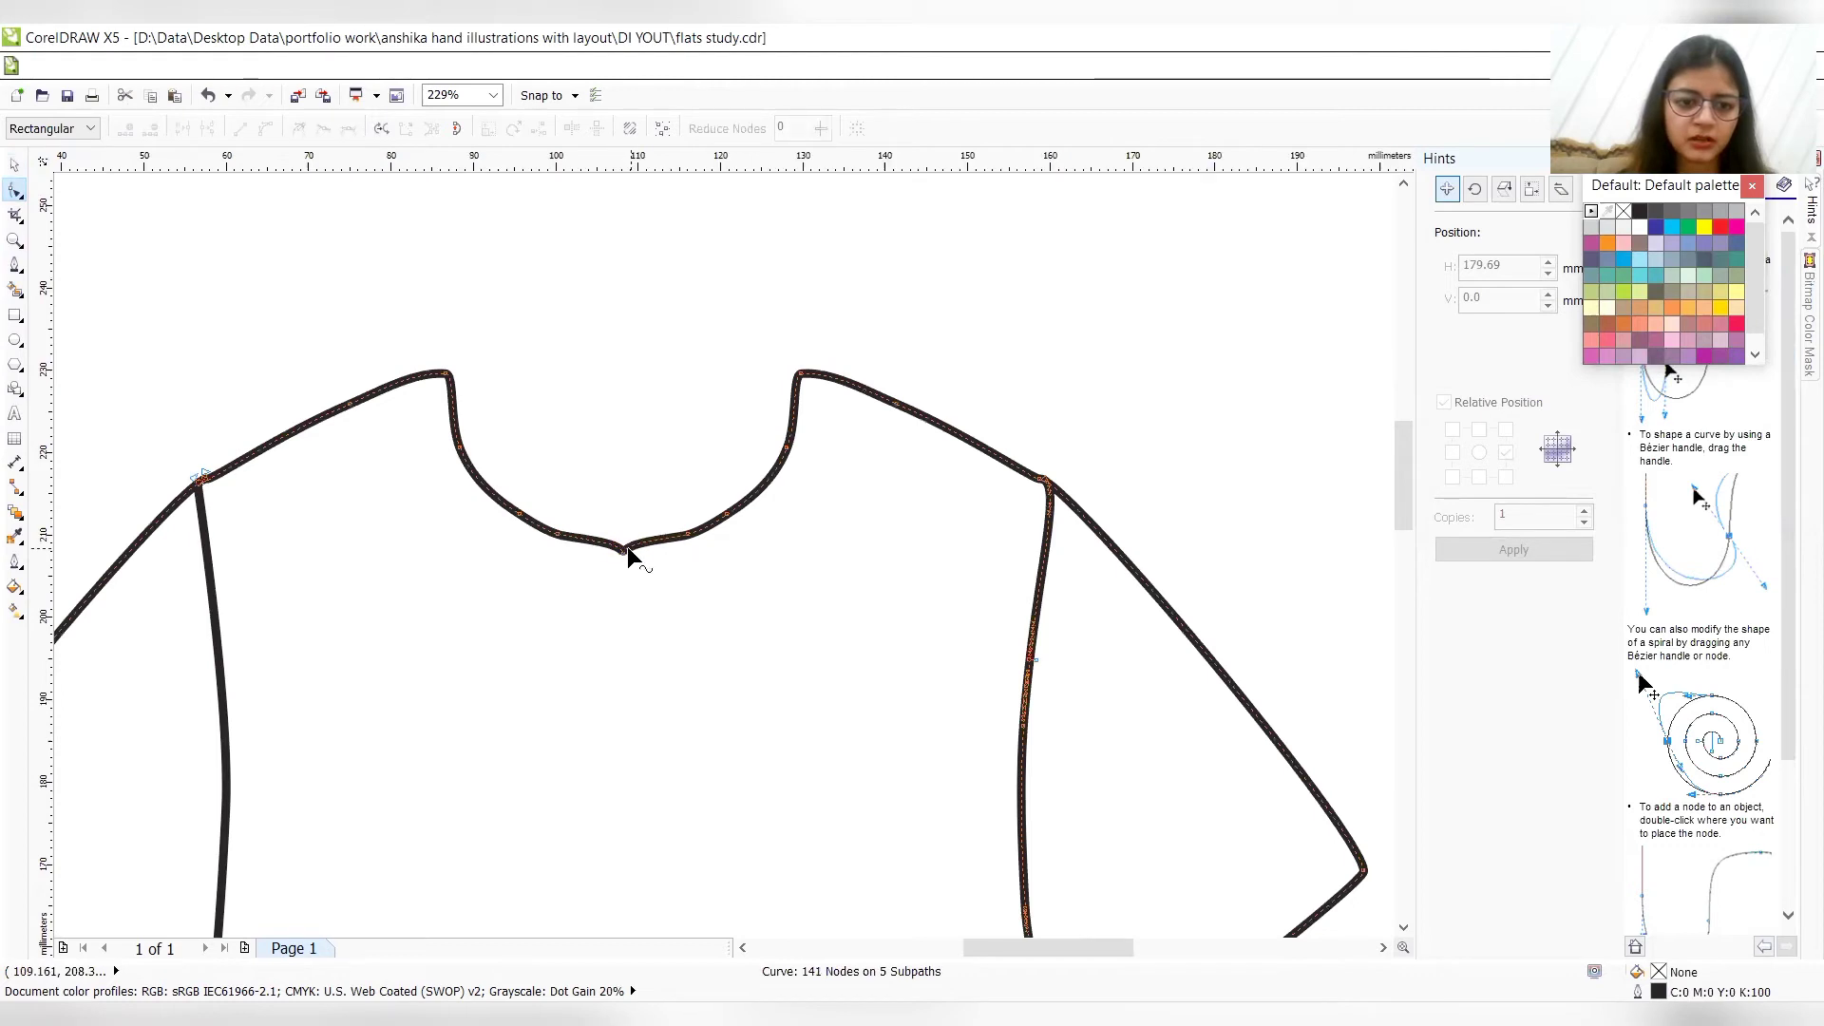
pyautogui.click(623, 549)
pyautogui.press('Delete')
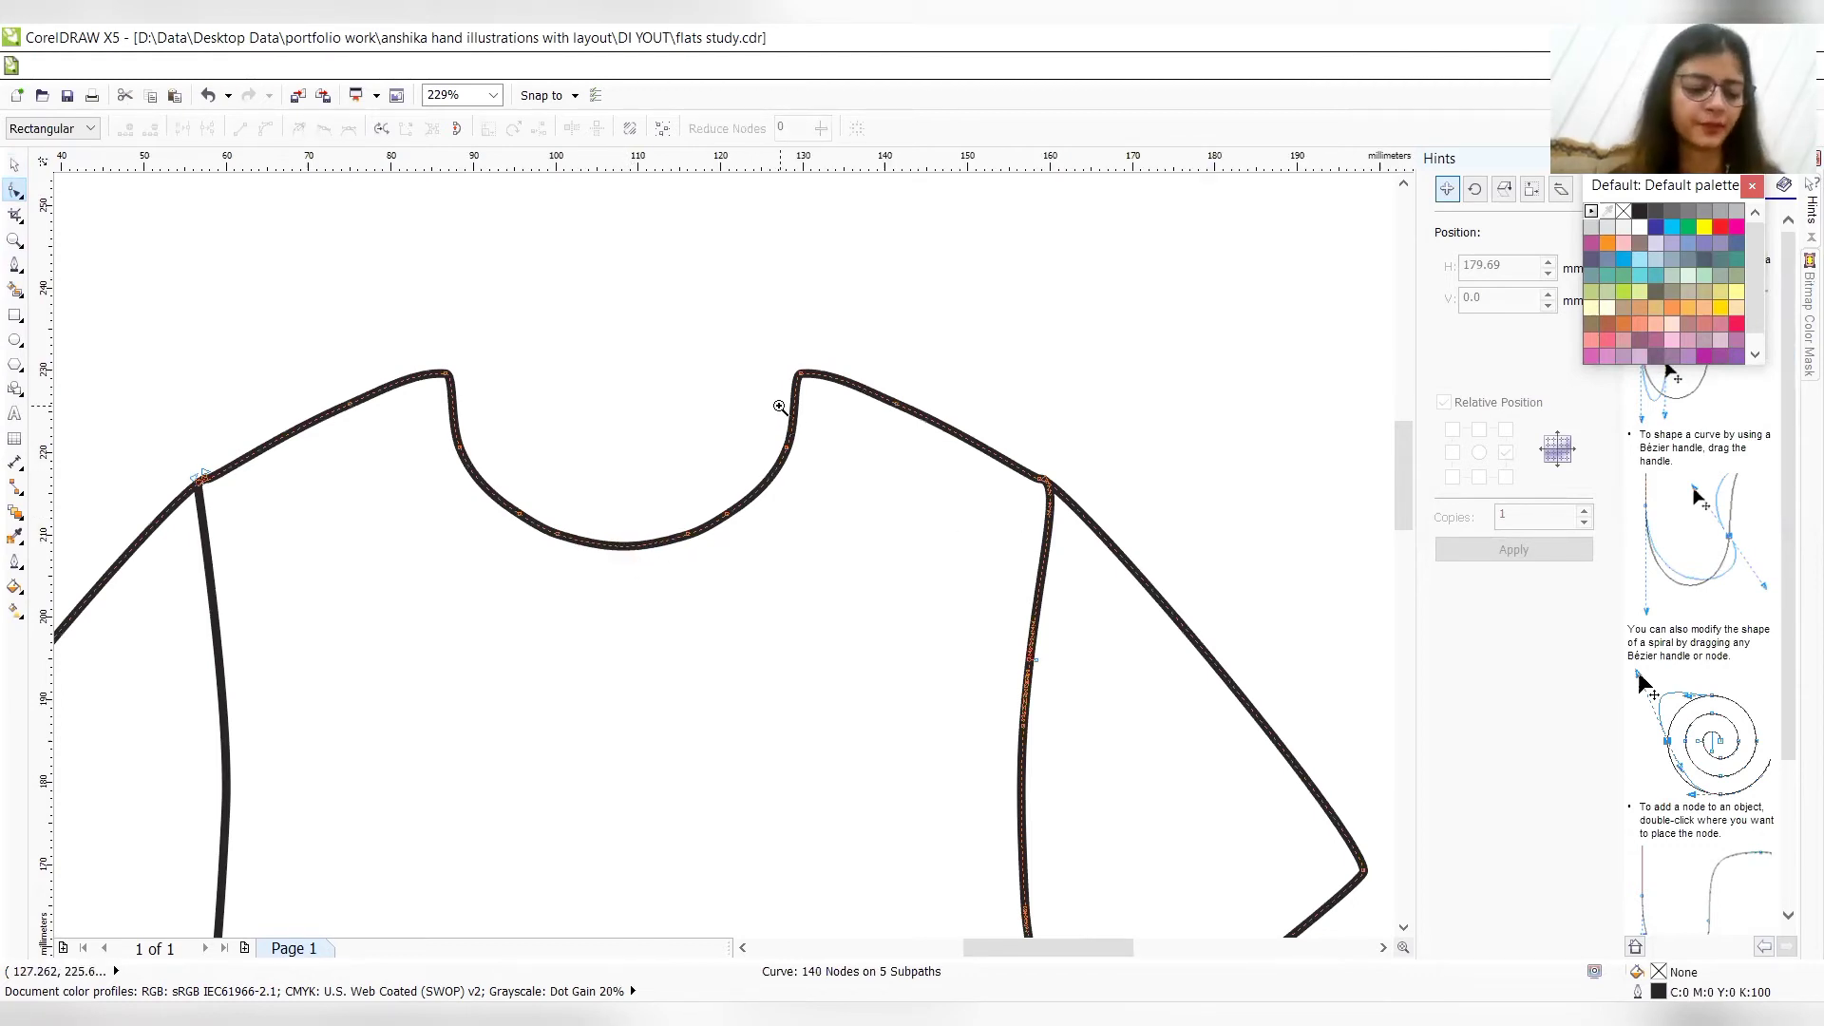
# - Center the reference T-shirt image on the page so it lies under the welded shirt outline
pyautogui.press('z')
pyautogui.press('F3')
pyautogui.press('F3')
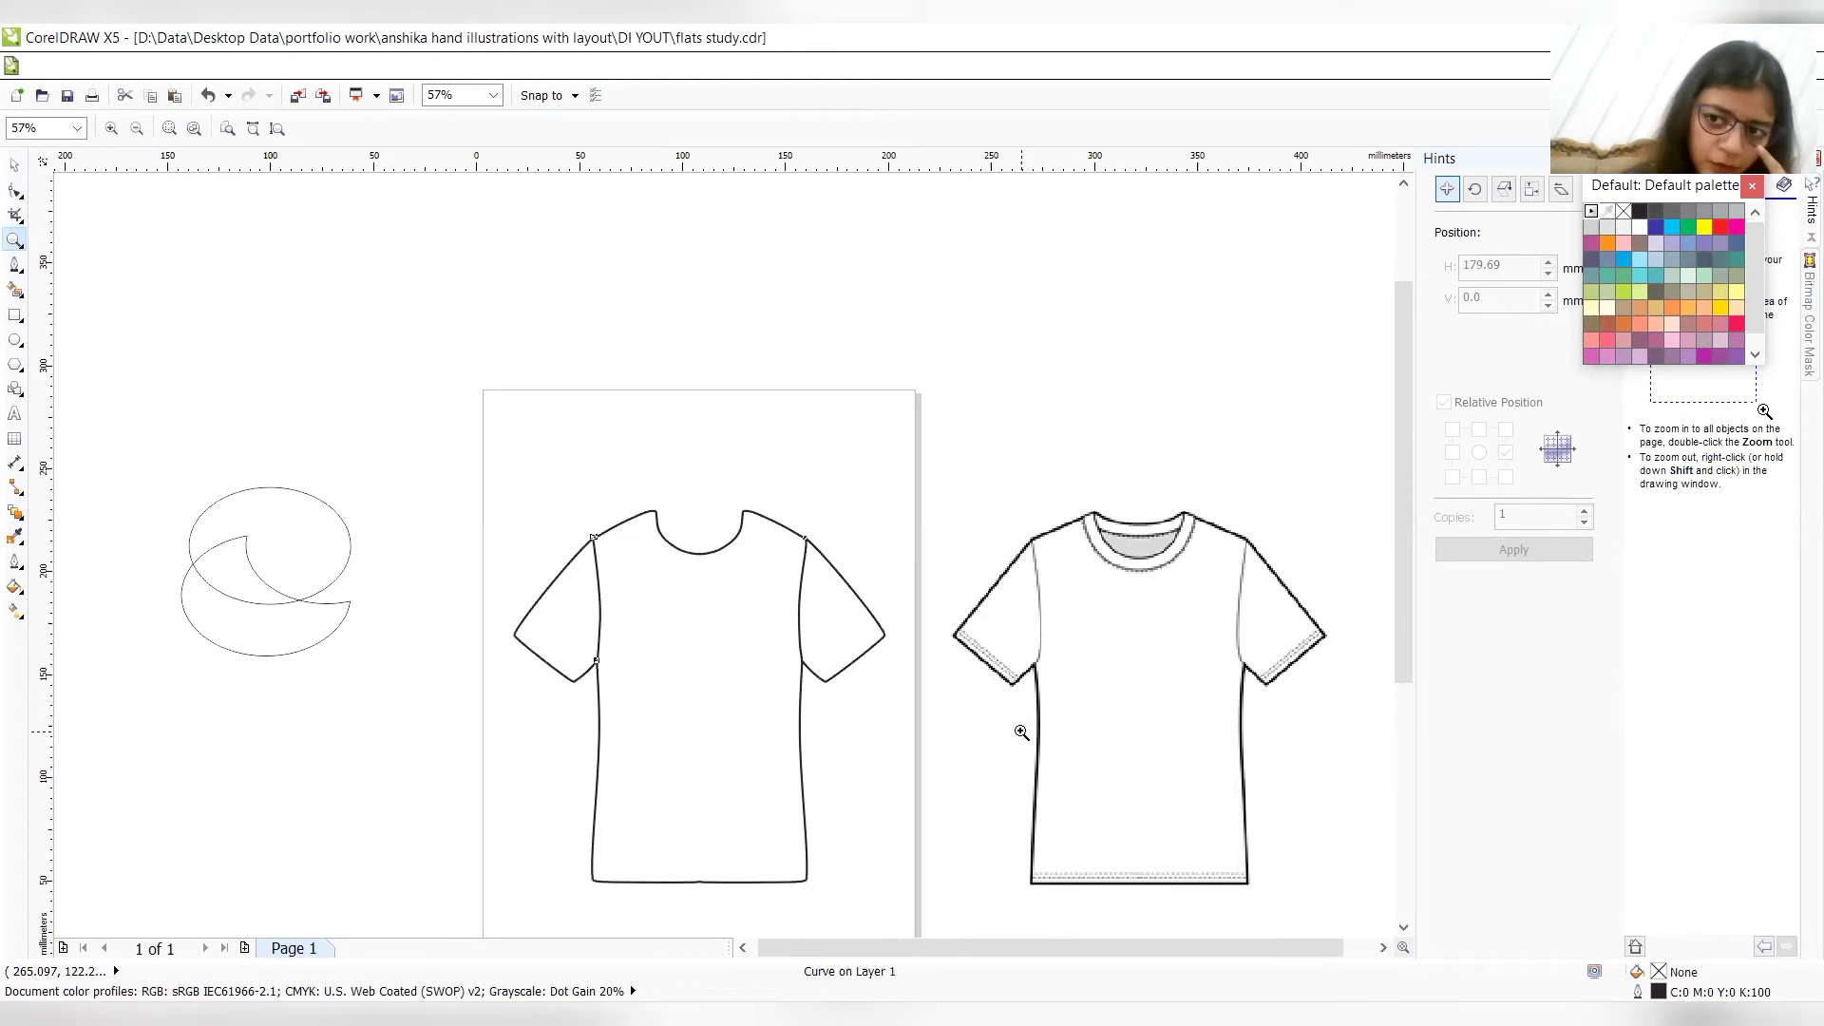
pyautogui.click(1222, 643)
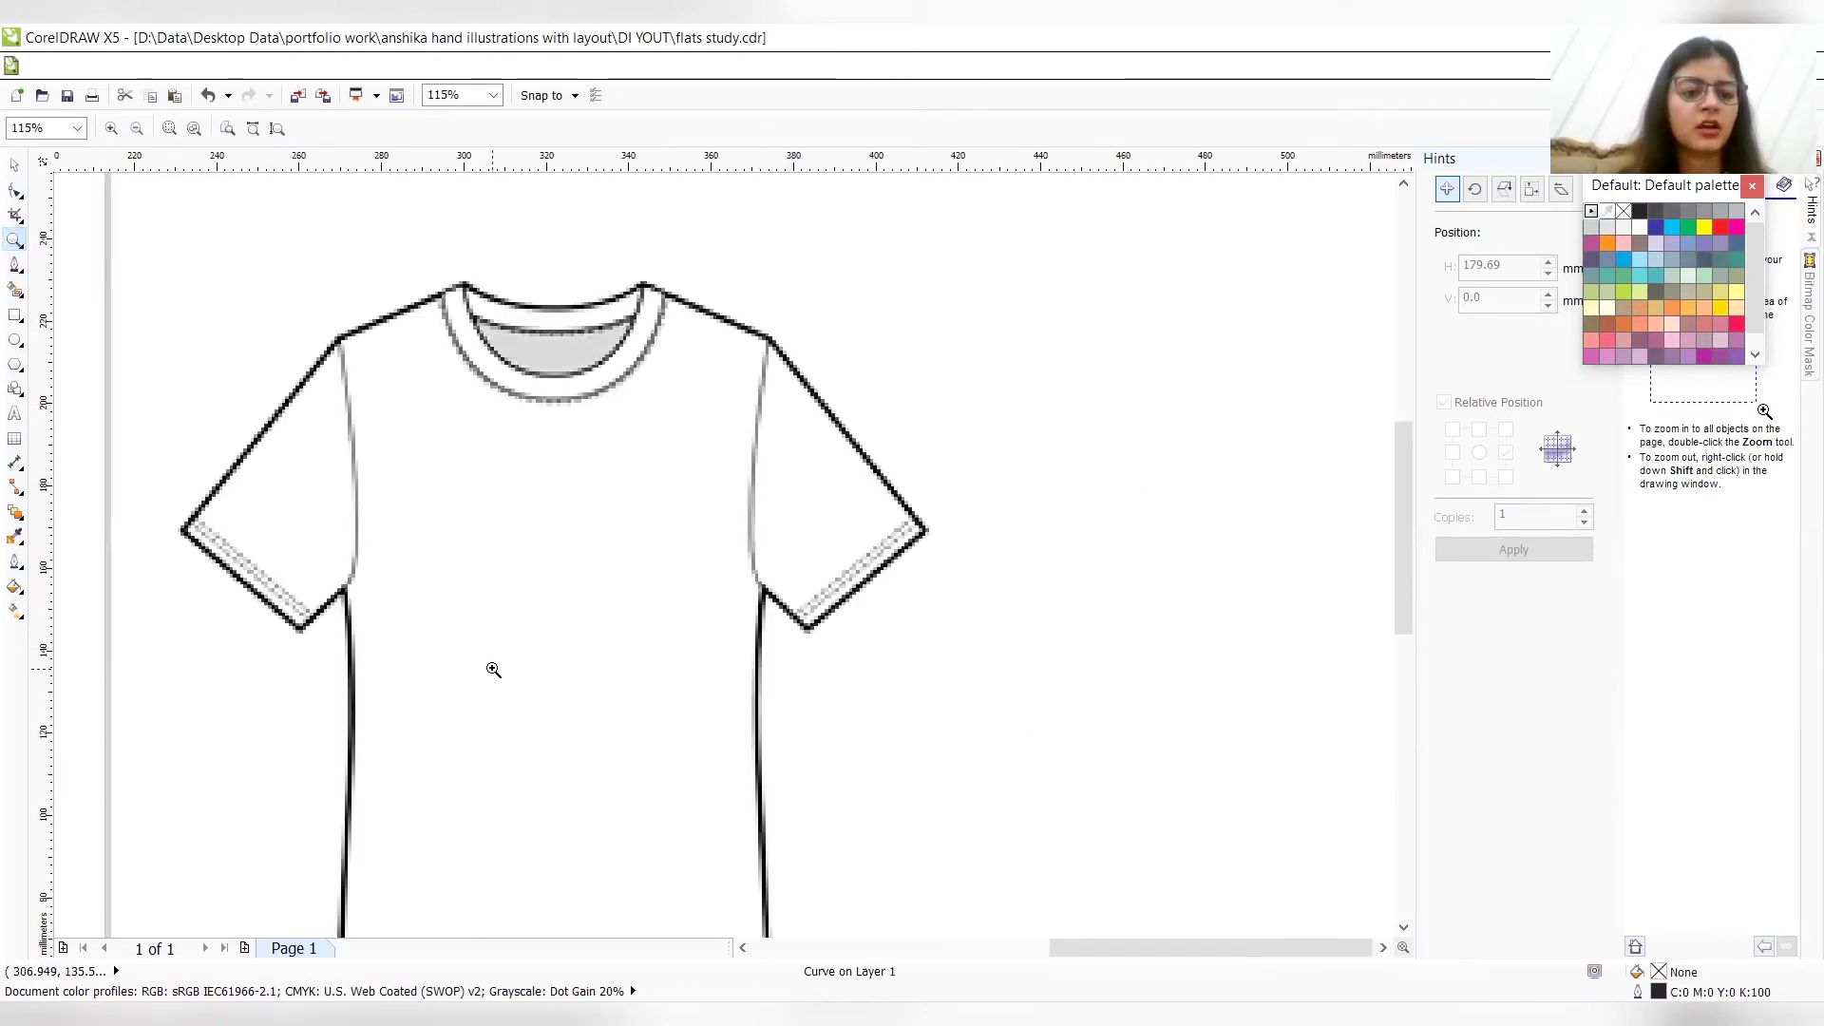
pyautogui.rightClick(493, 667)
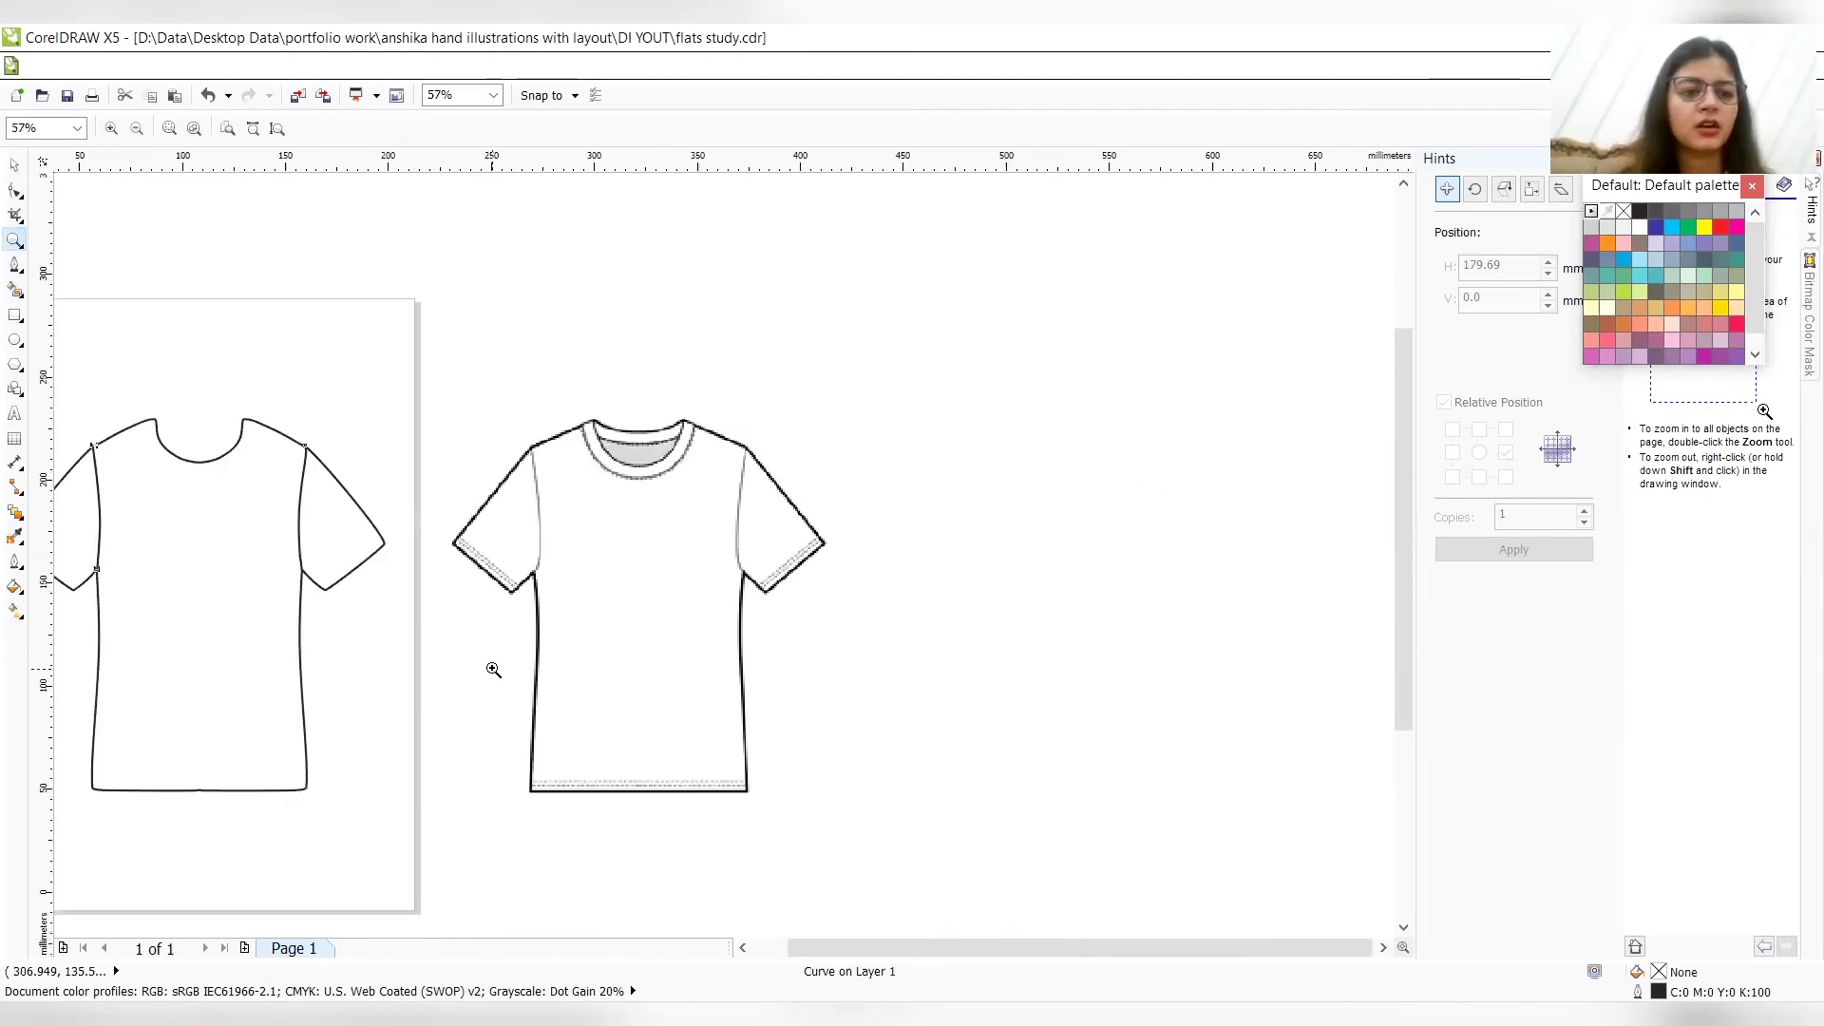
pyautogui.click(14, 164)
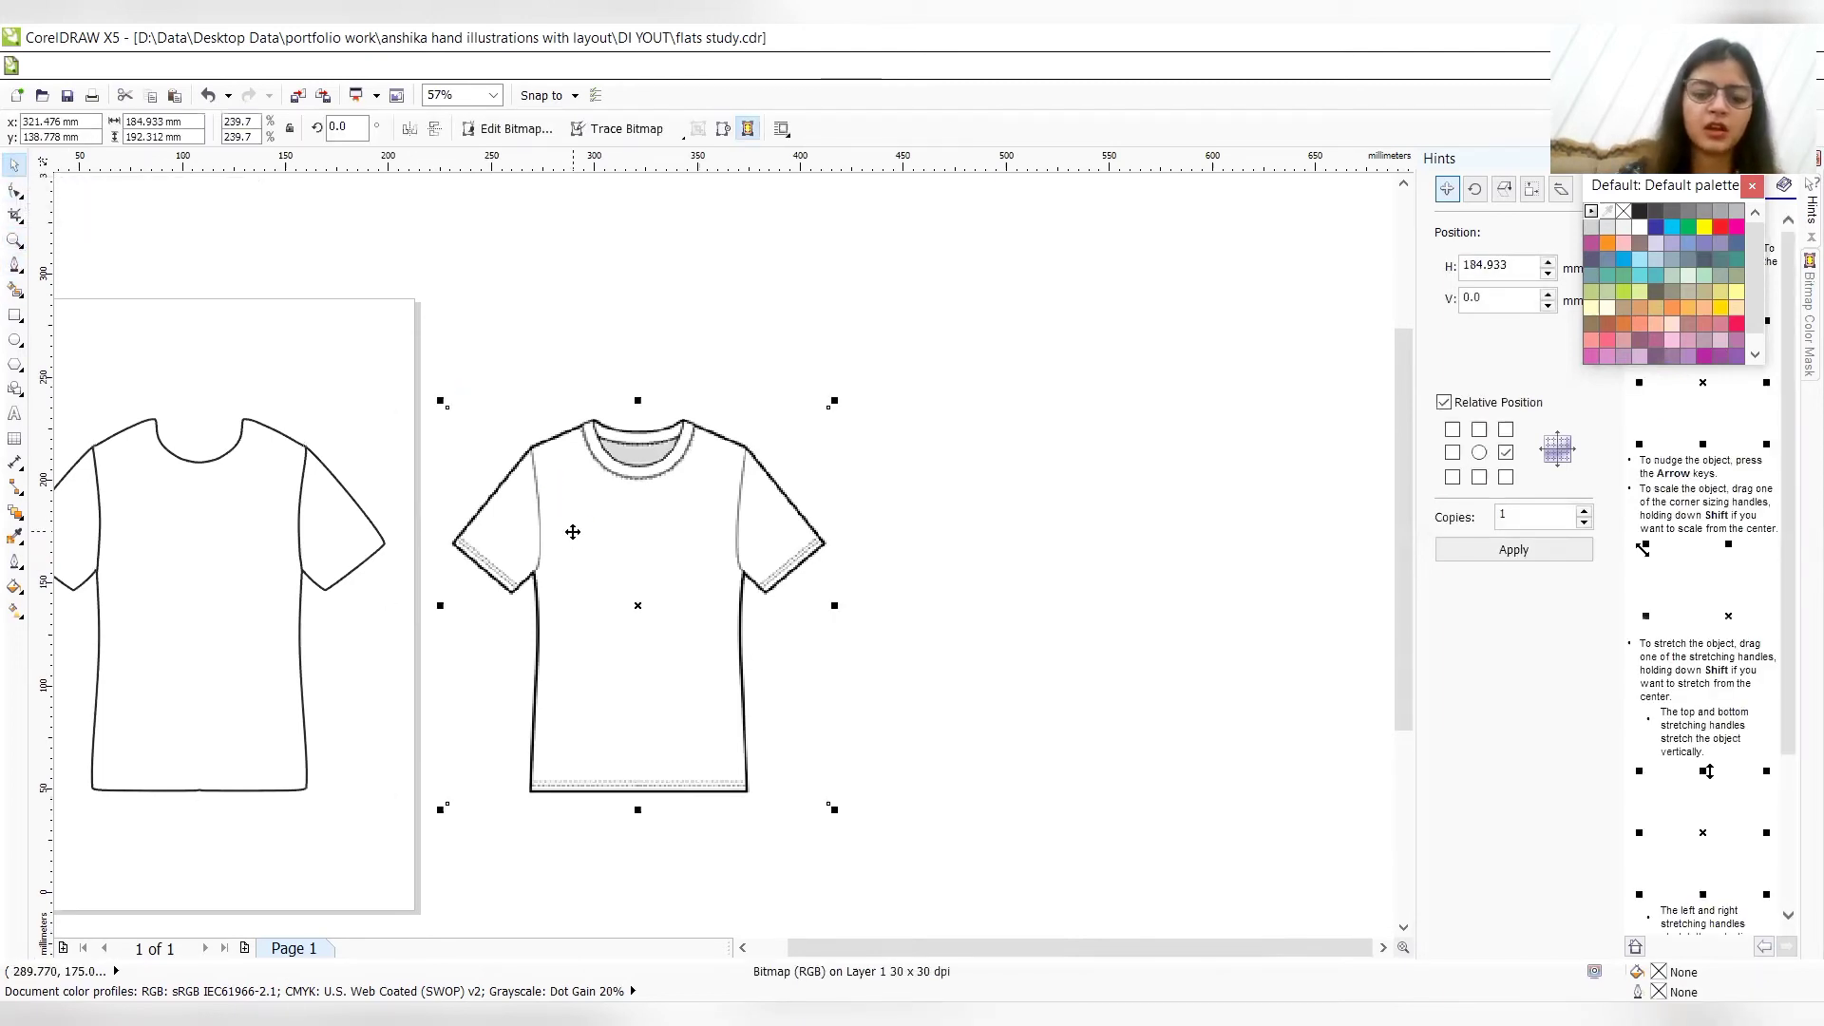
pyautogui.press('p')
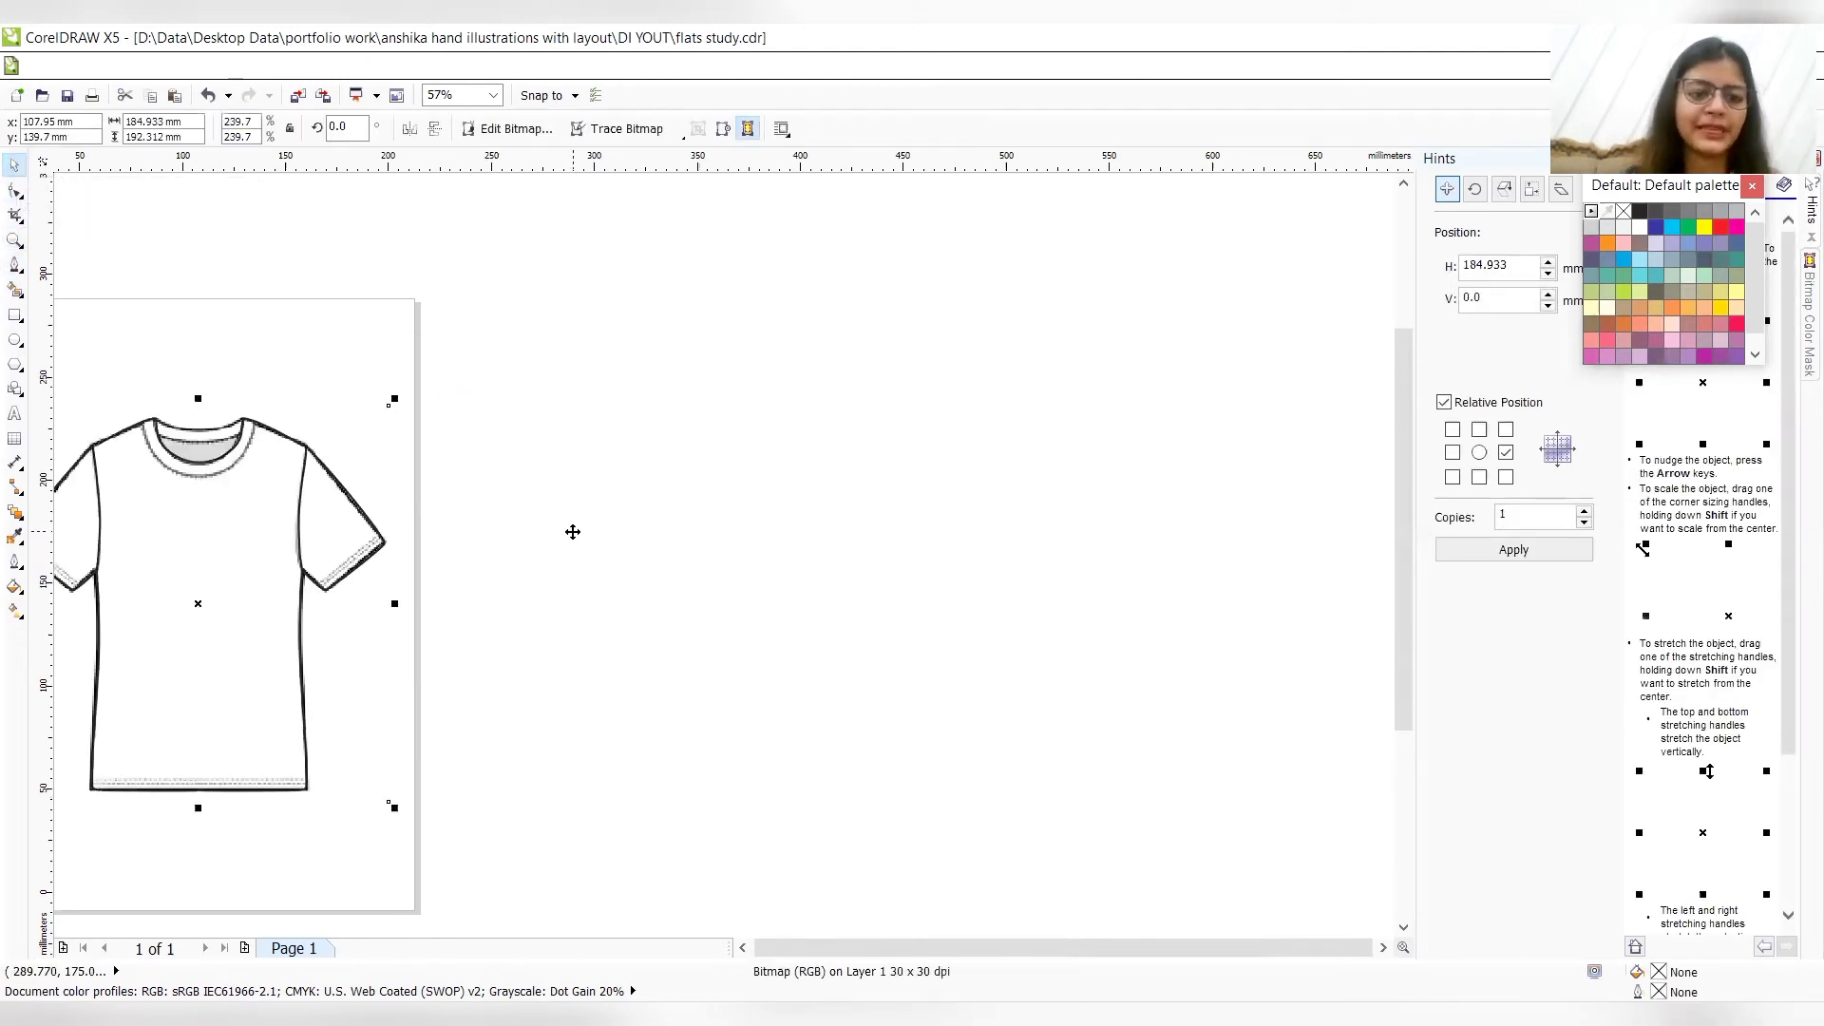
pyautogui.click(744, 948)
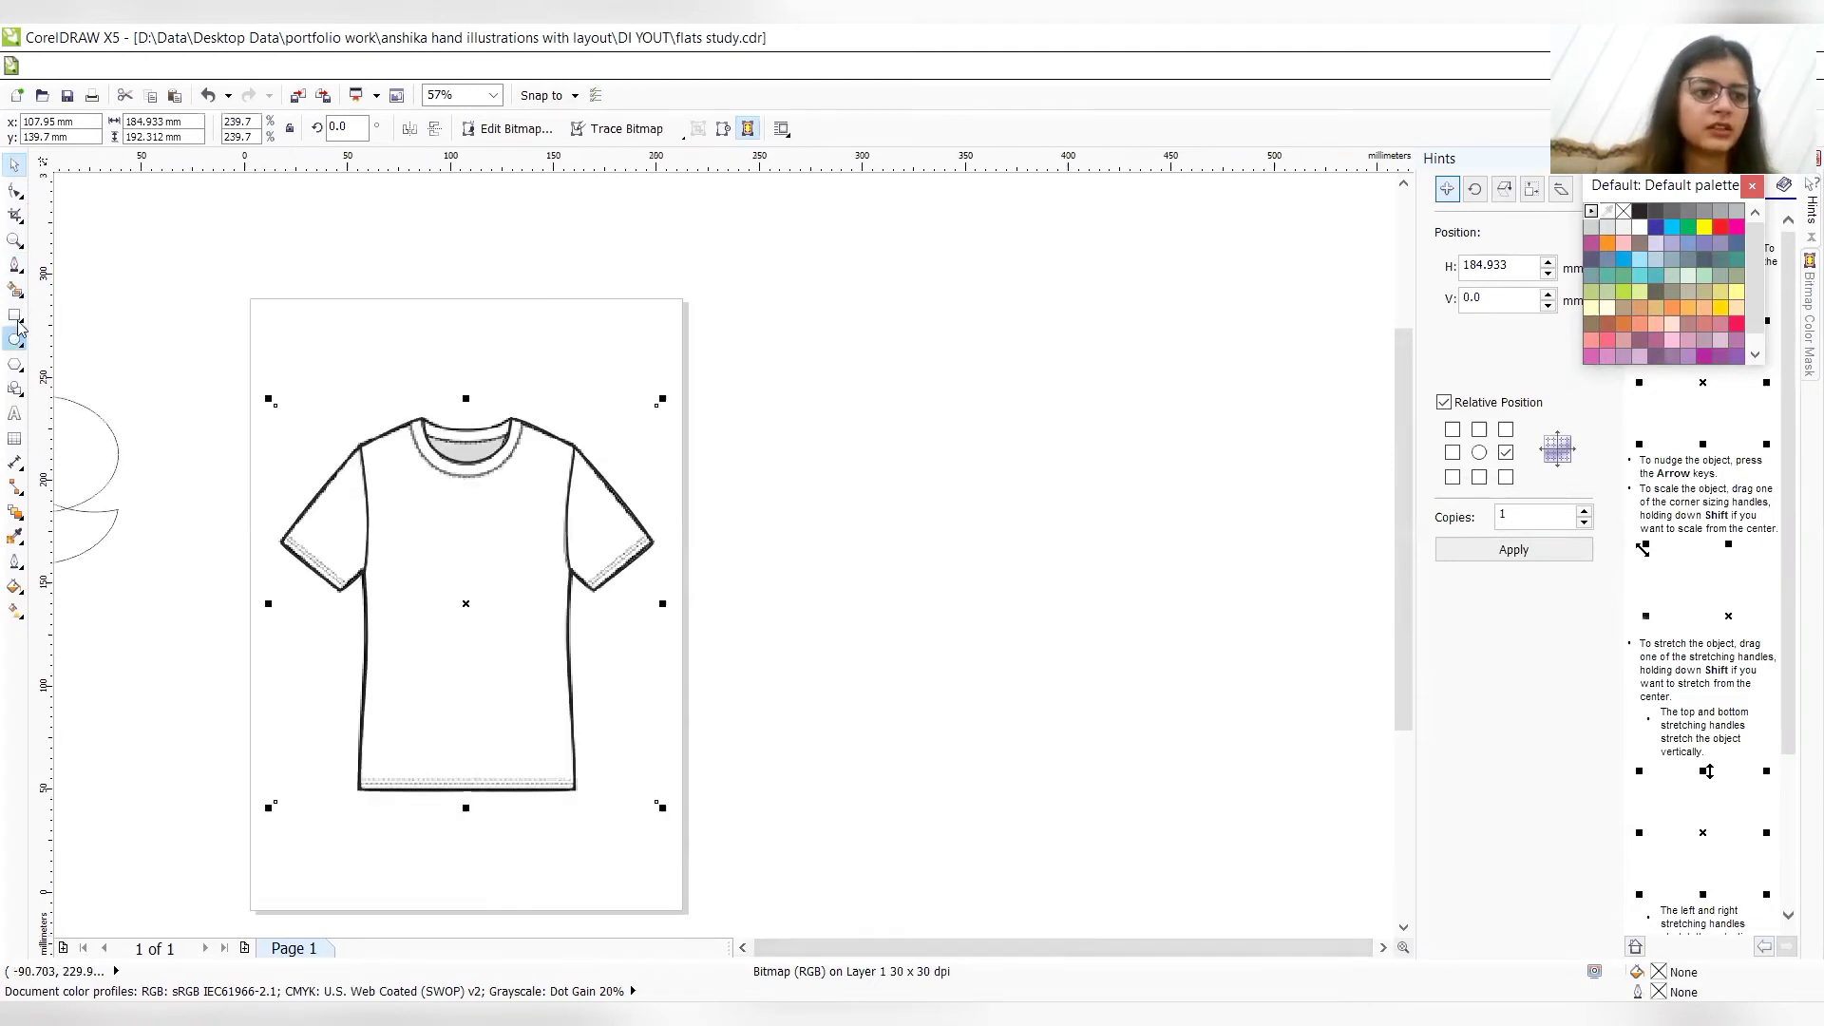
# - Draw an ellipse about 38.5 by 31.5 mm over the neck opening and set its outline width to 3.0 pt
pyautogui.click(15, 241)
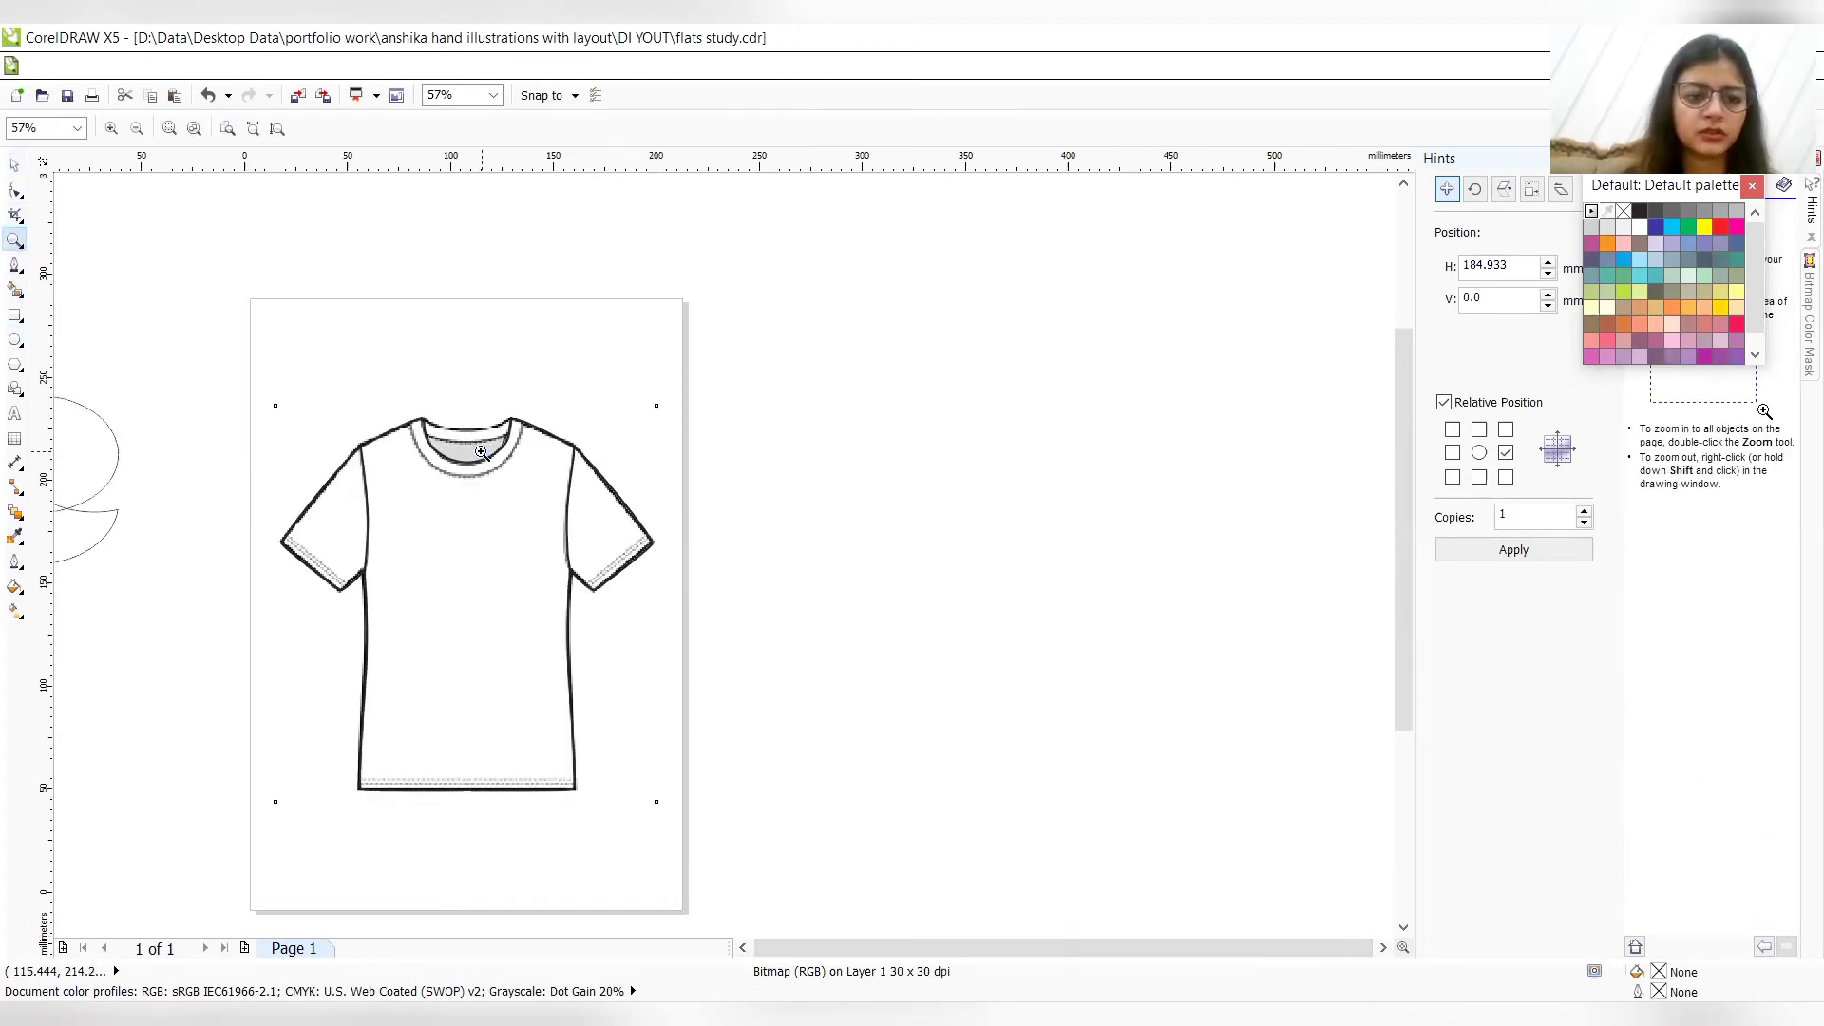
pyautogui.click(482, 452)
pyautogui.click(718, 571)
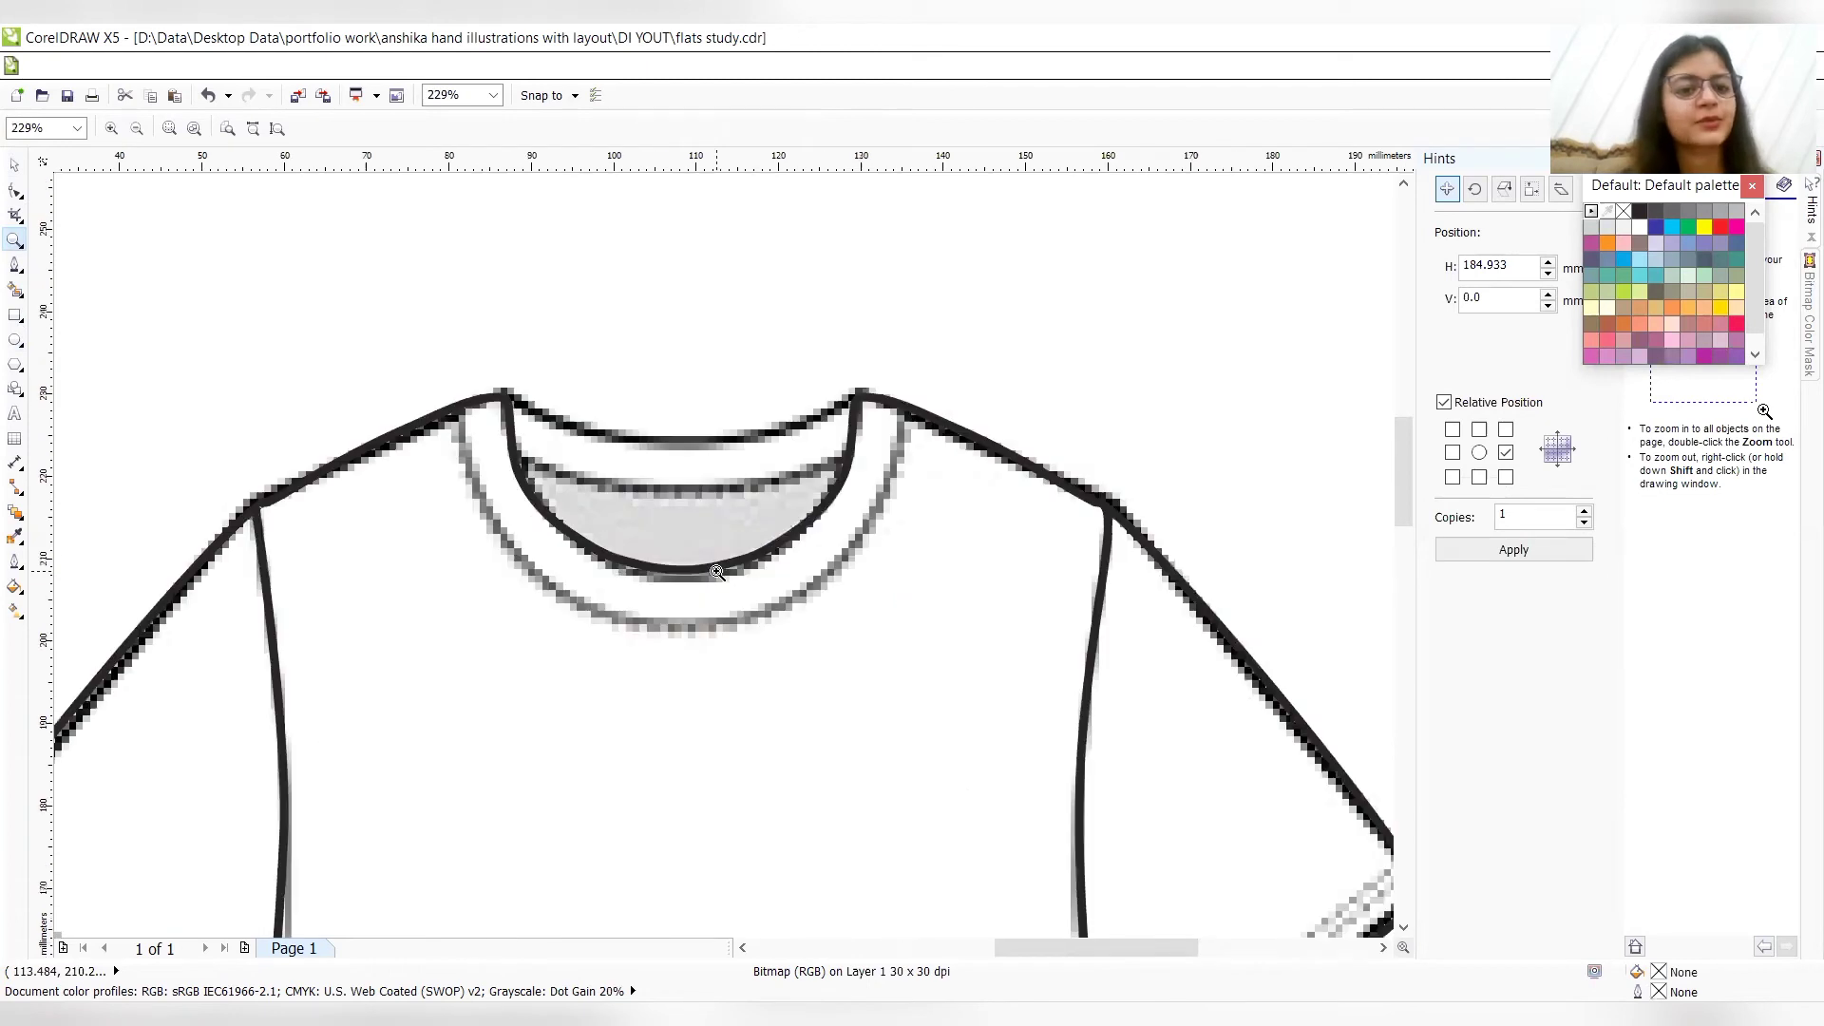
pyautogui.click(14, 341)
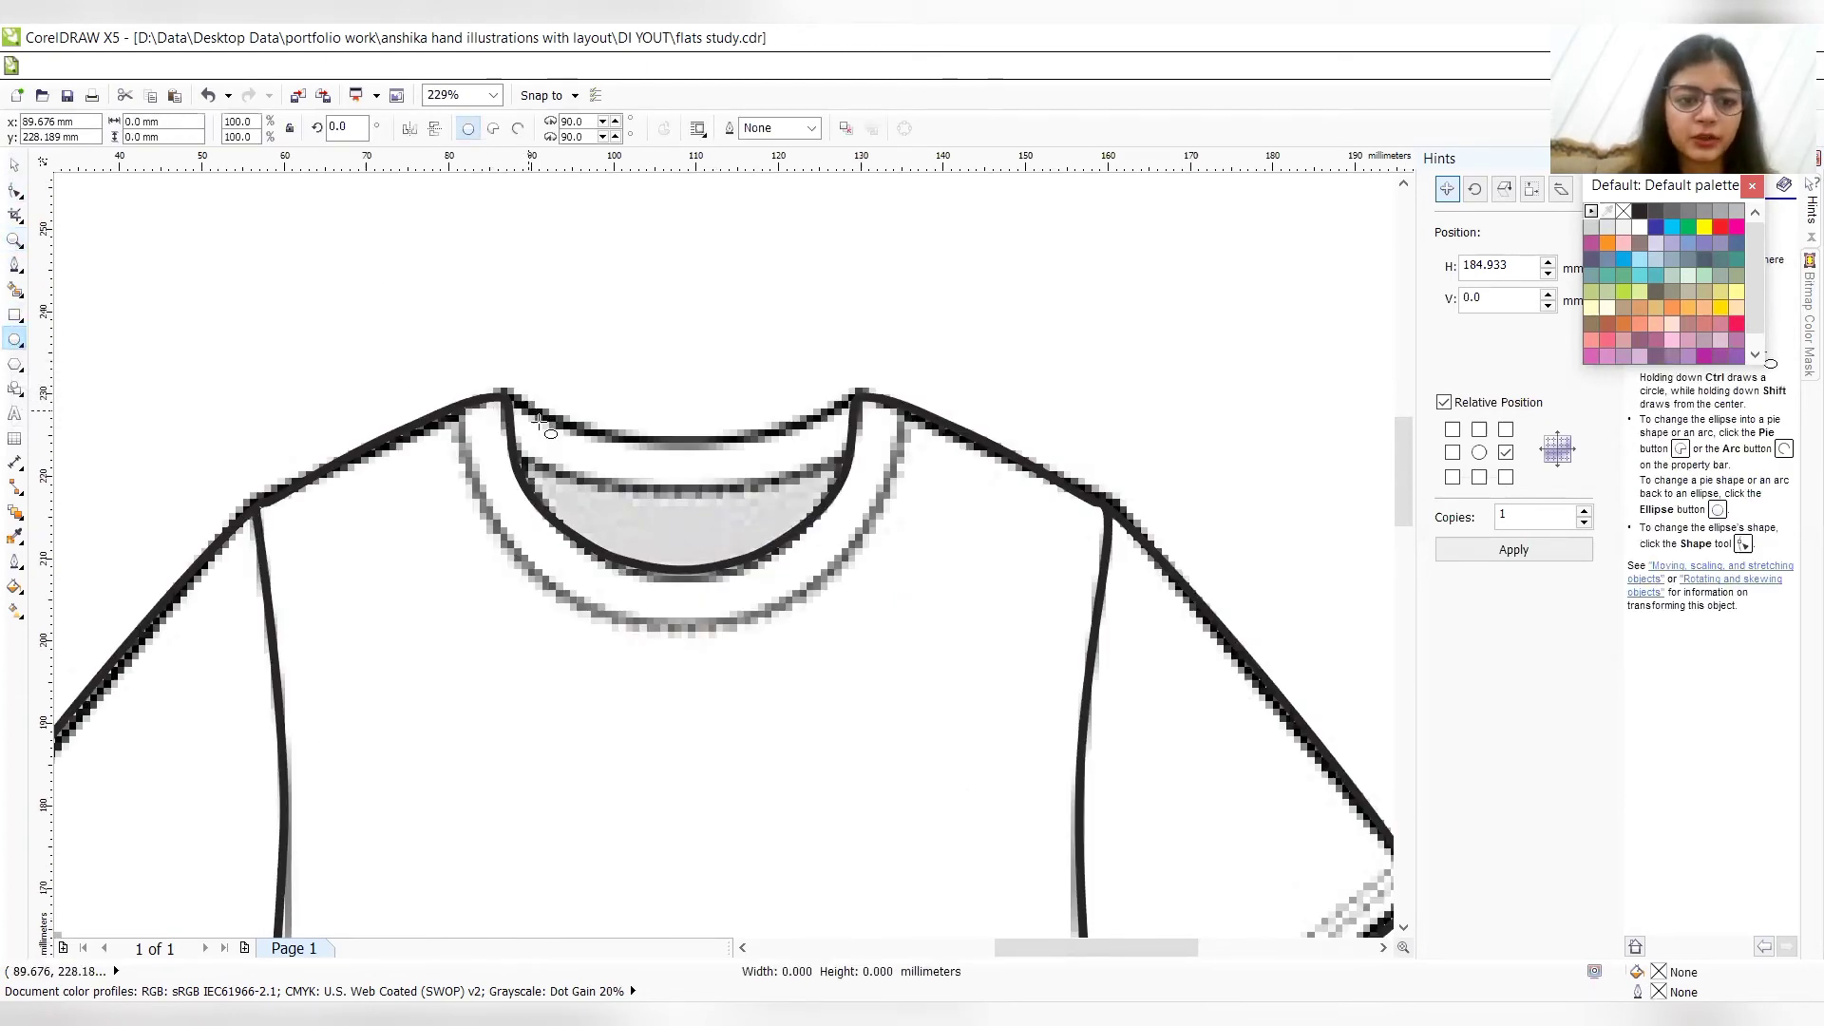
pyautogui.moveTo(528, 408); pyautogui.dragTo(846, 670)
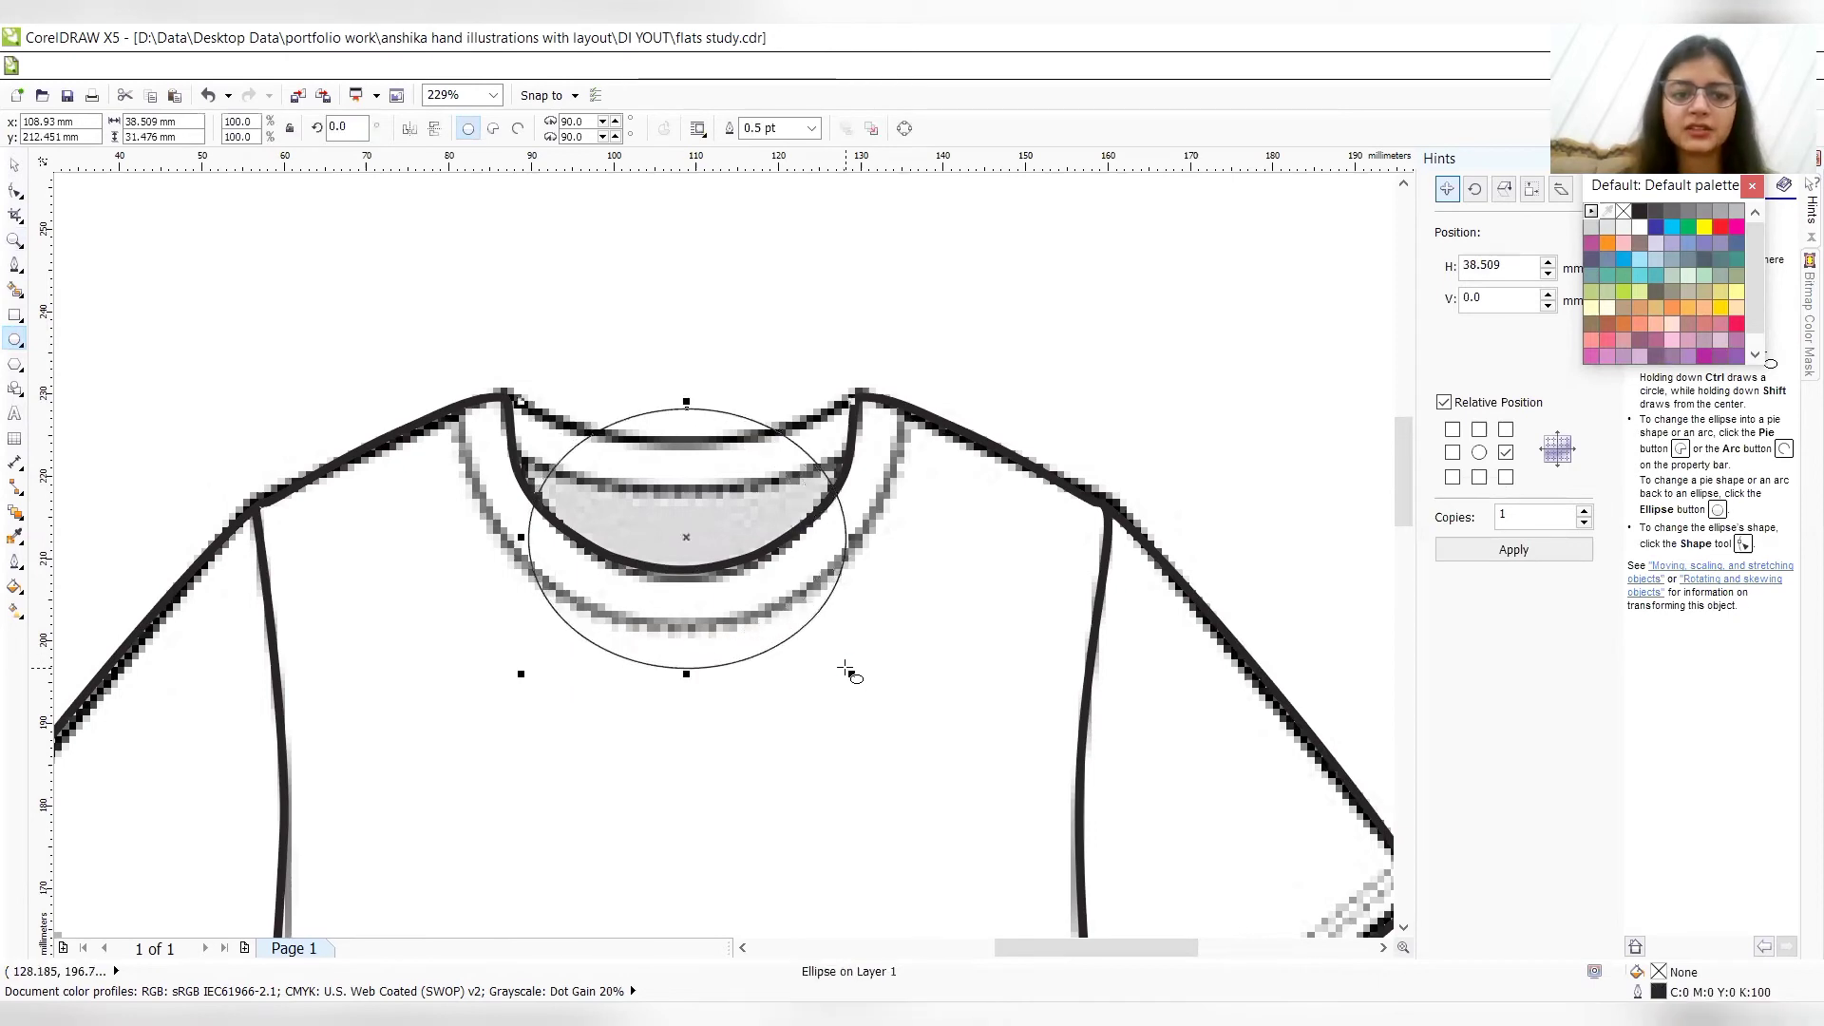
pyautogui.click(814, 138)
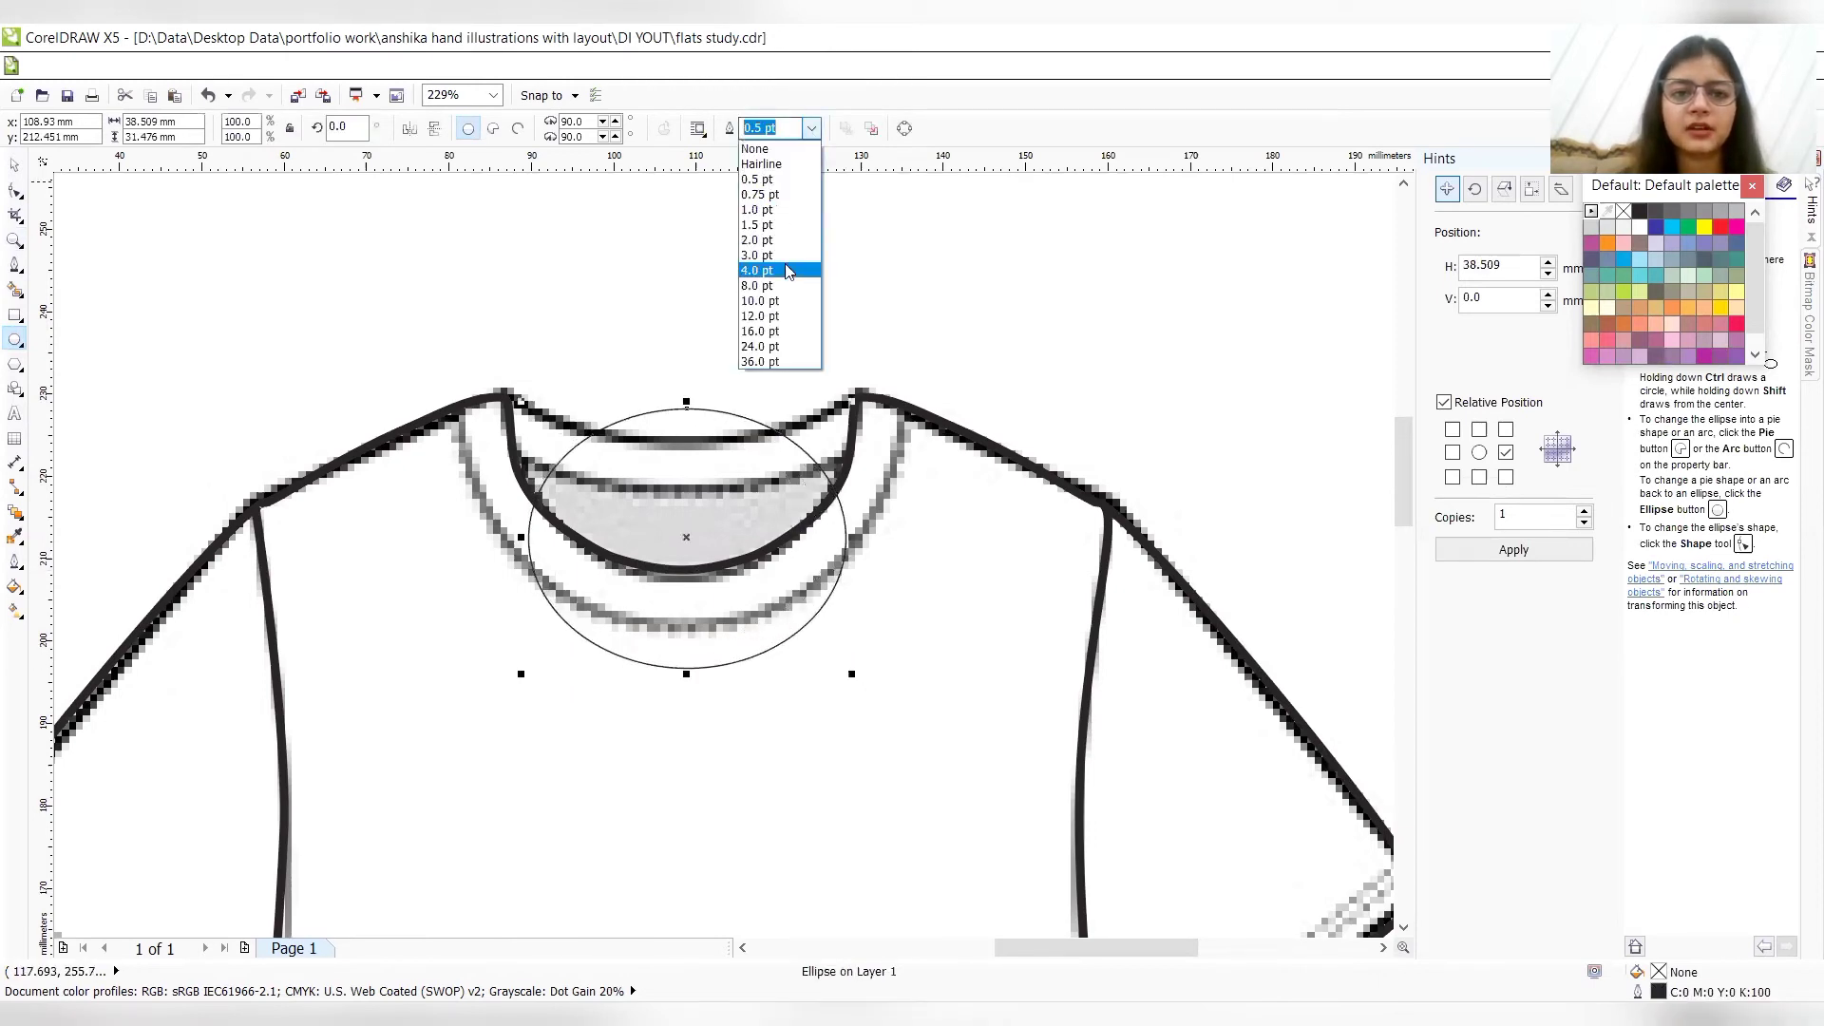
pyautogui.click(781, 254)
# - Convert the neck ellipse to curves and pull its upper edge out to the two shoulder neck points
pyautogui.click(16, 190)
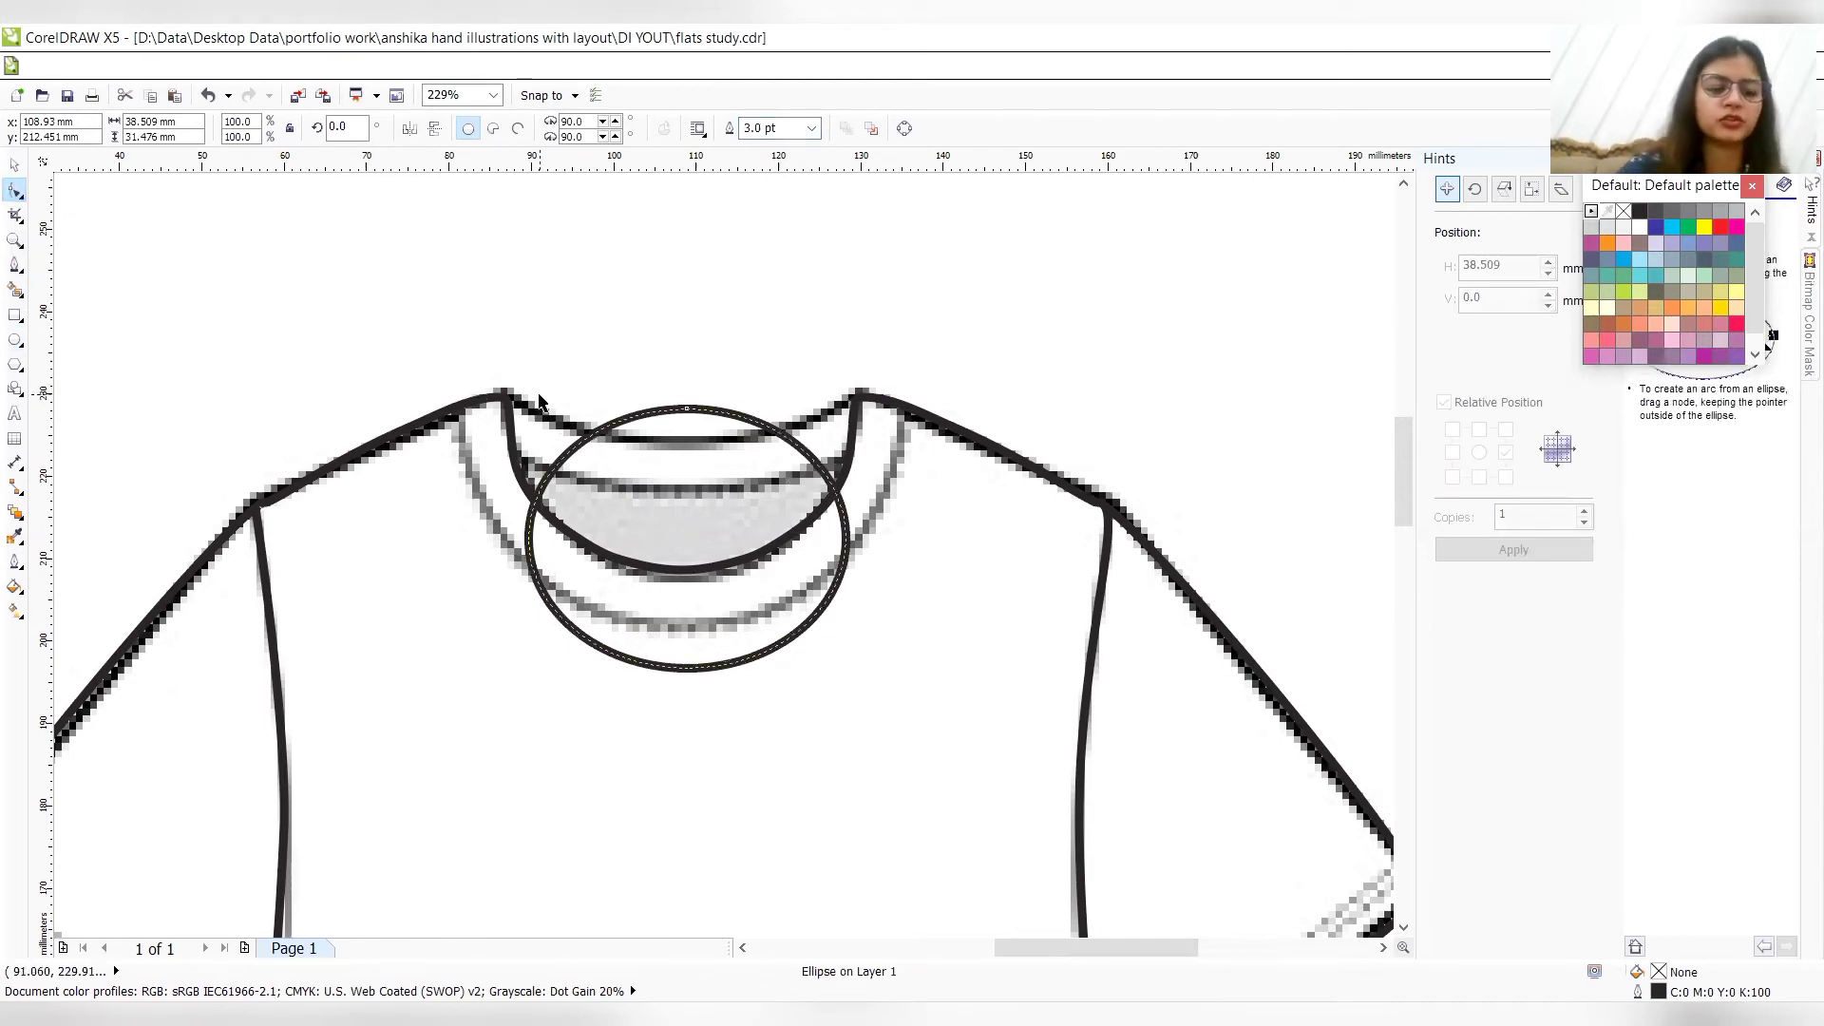
pyautogui.hotkey('ctrl', 'q')
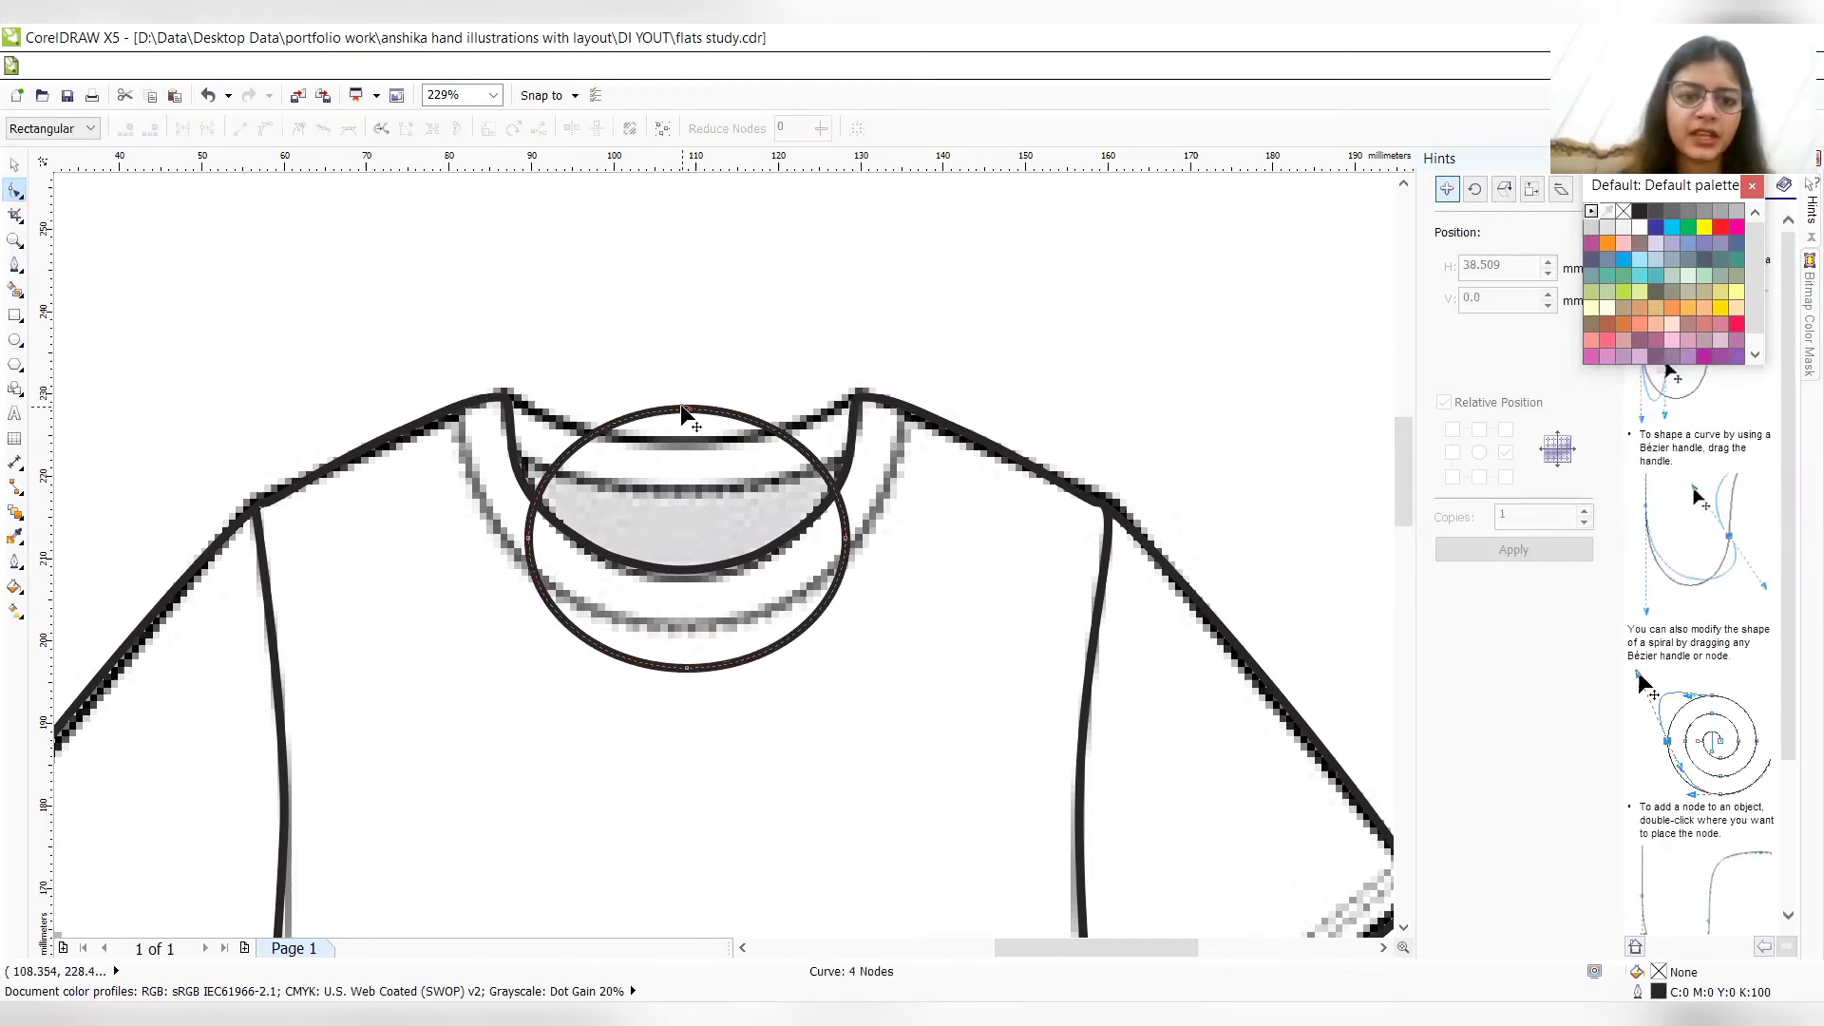
pyautogui.moveTo(681, 409); pyautogui.dragTo(505, 403)
pyautogui.doubleClick(584, 460)
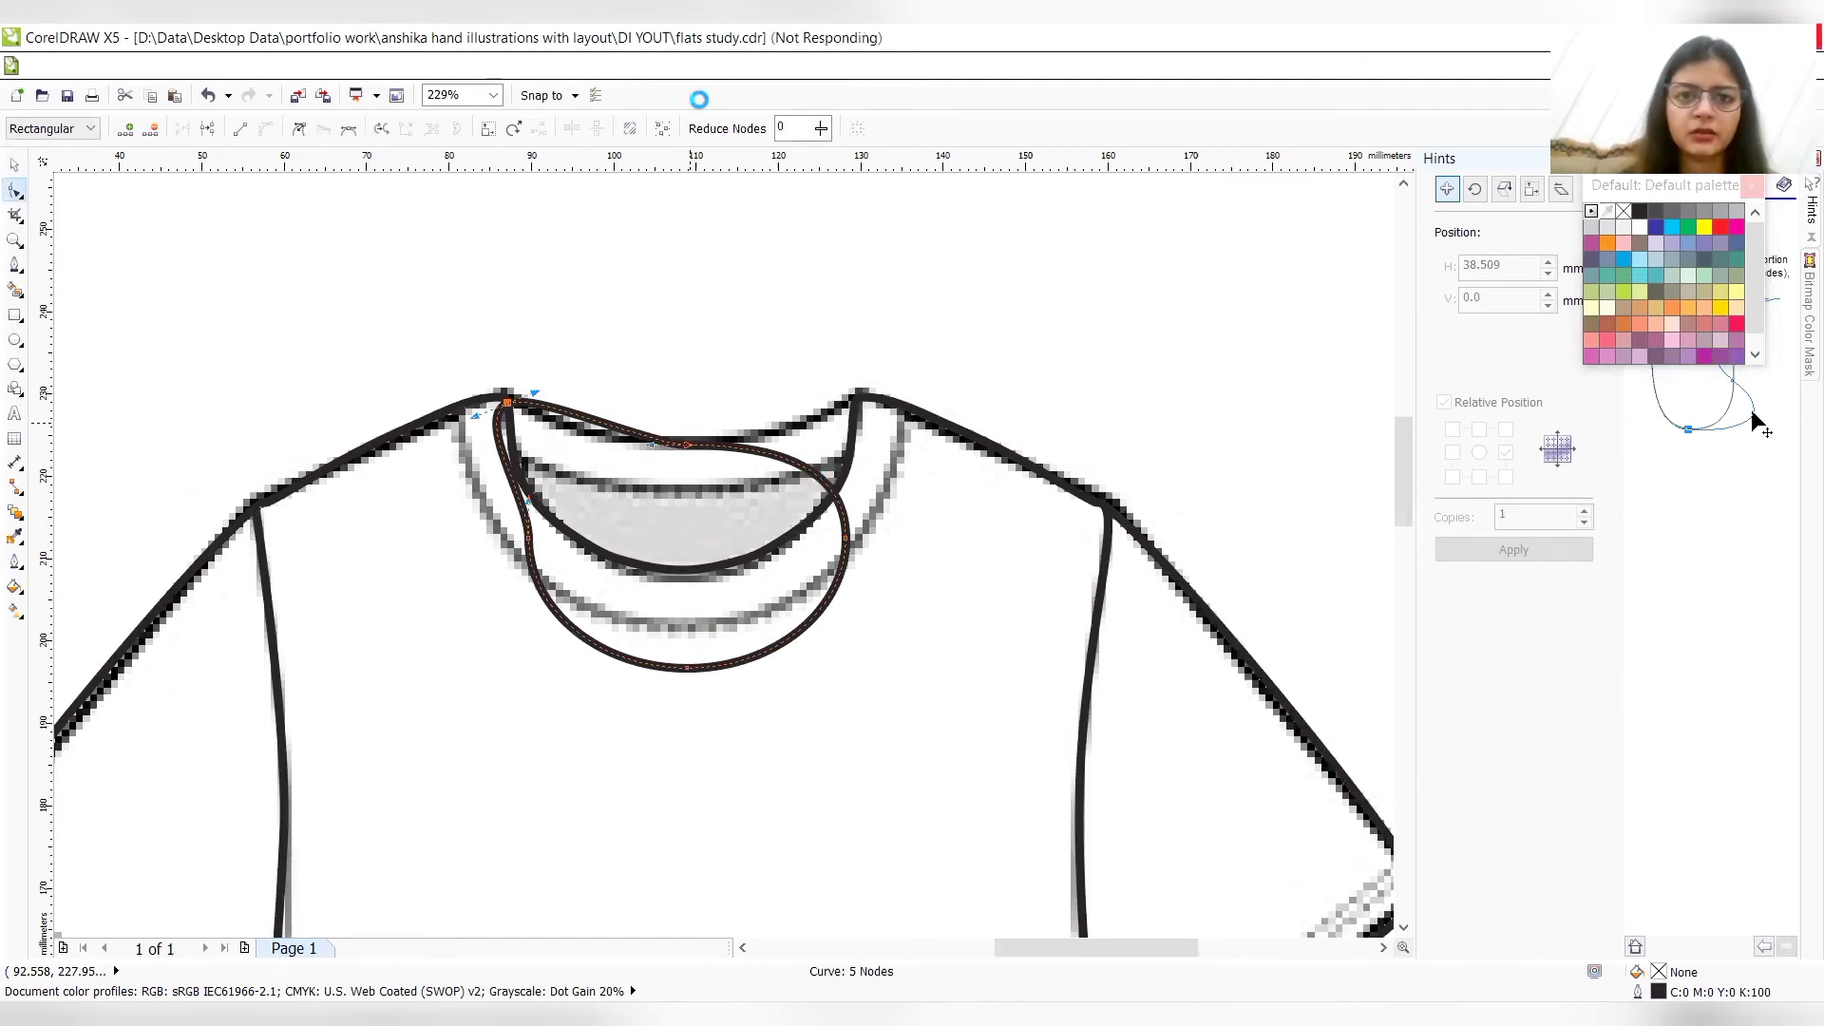
pyautogui.moveTo(817, 475); pyautogui.dragTo(858, 396)
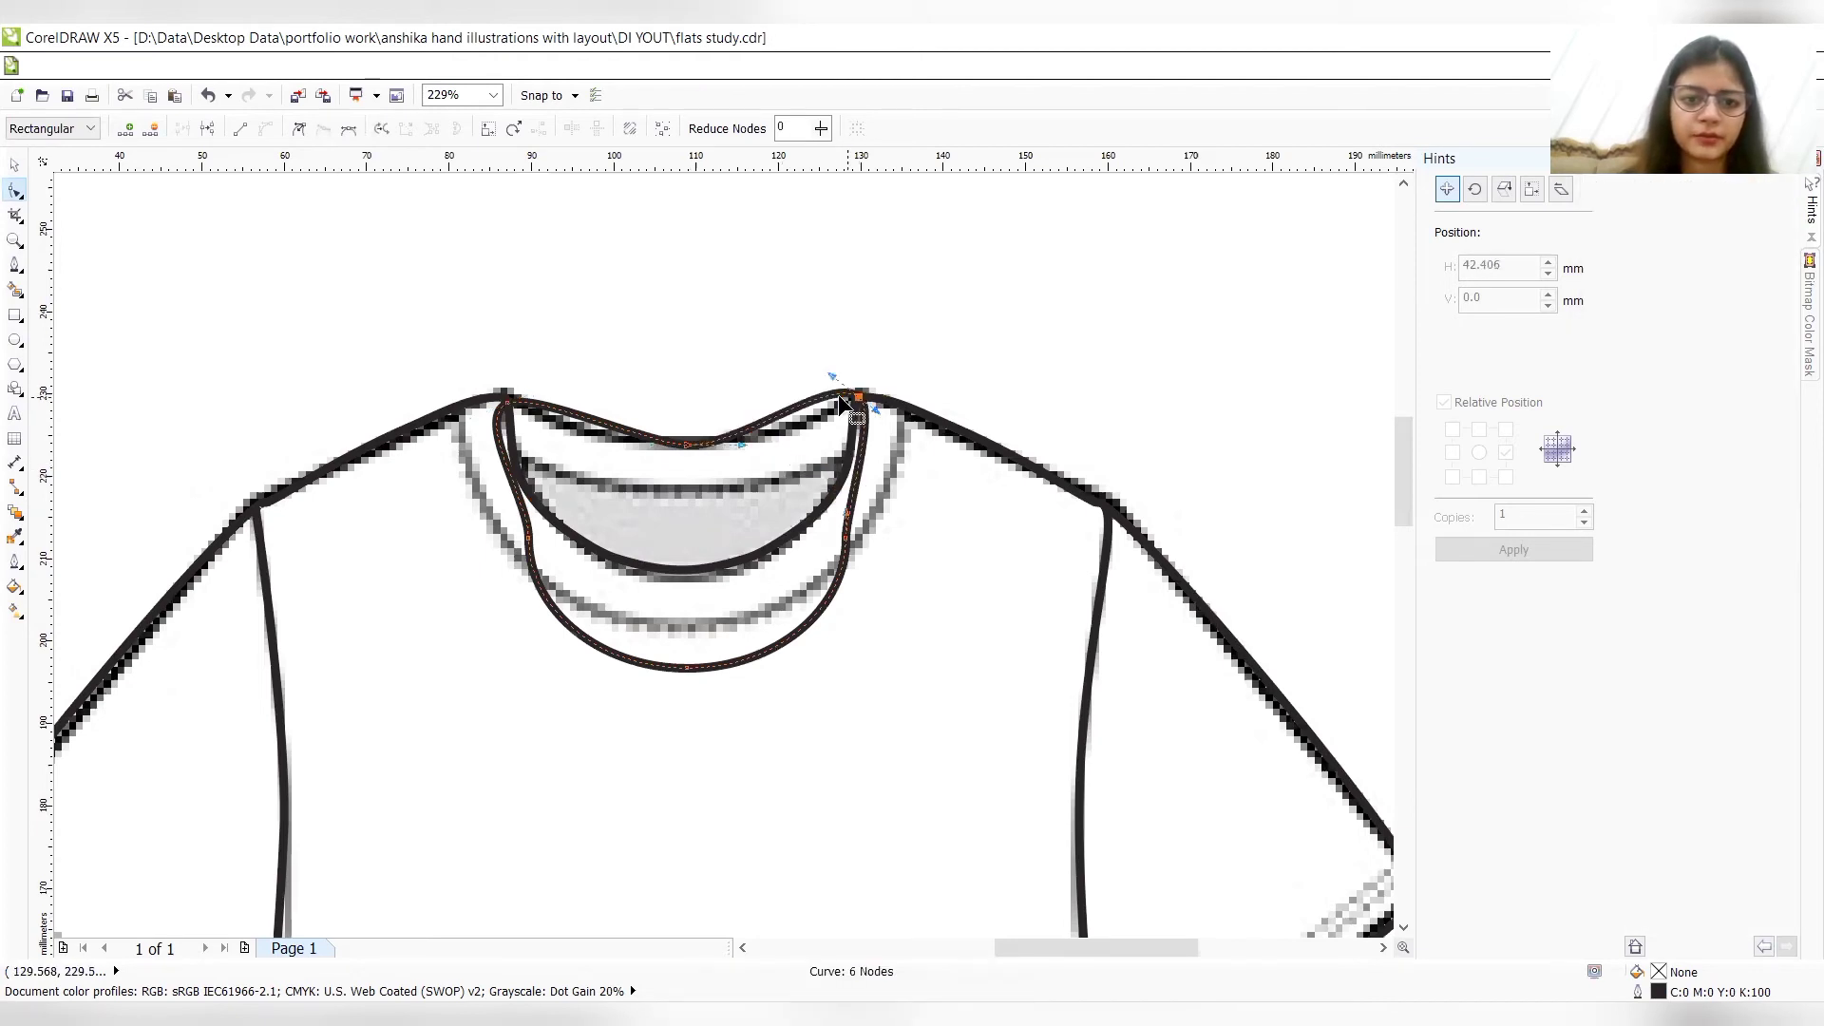
# - Add a node on the right part of the back neckline curve and nudge it onto the reference line
pyautogui.click(788, 412)
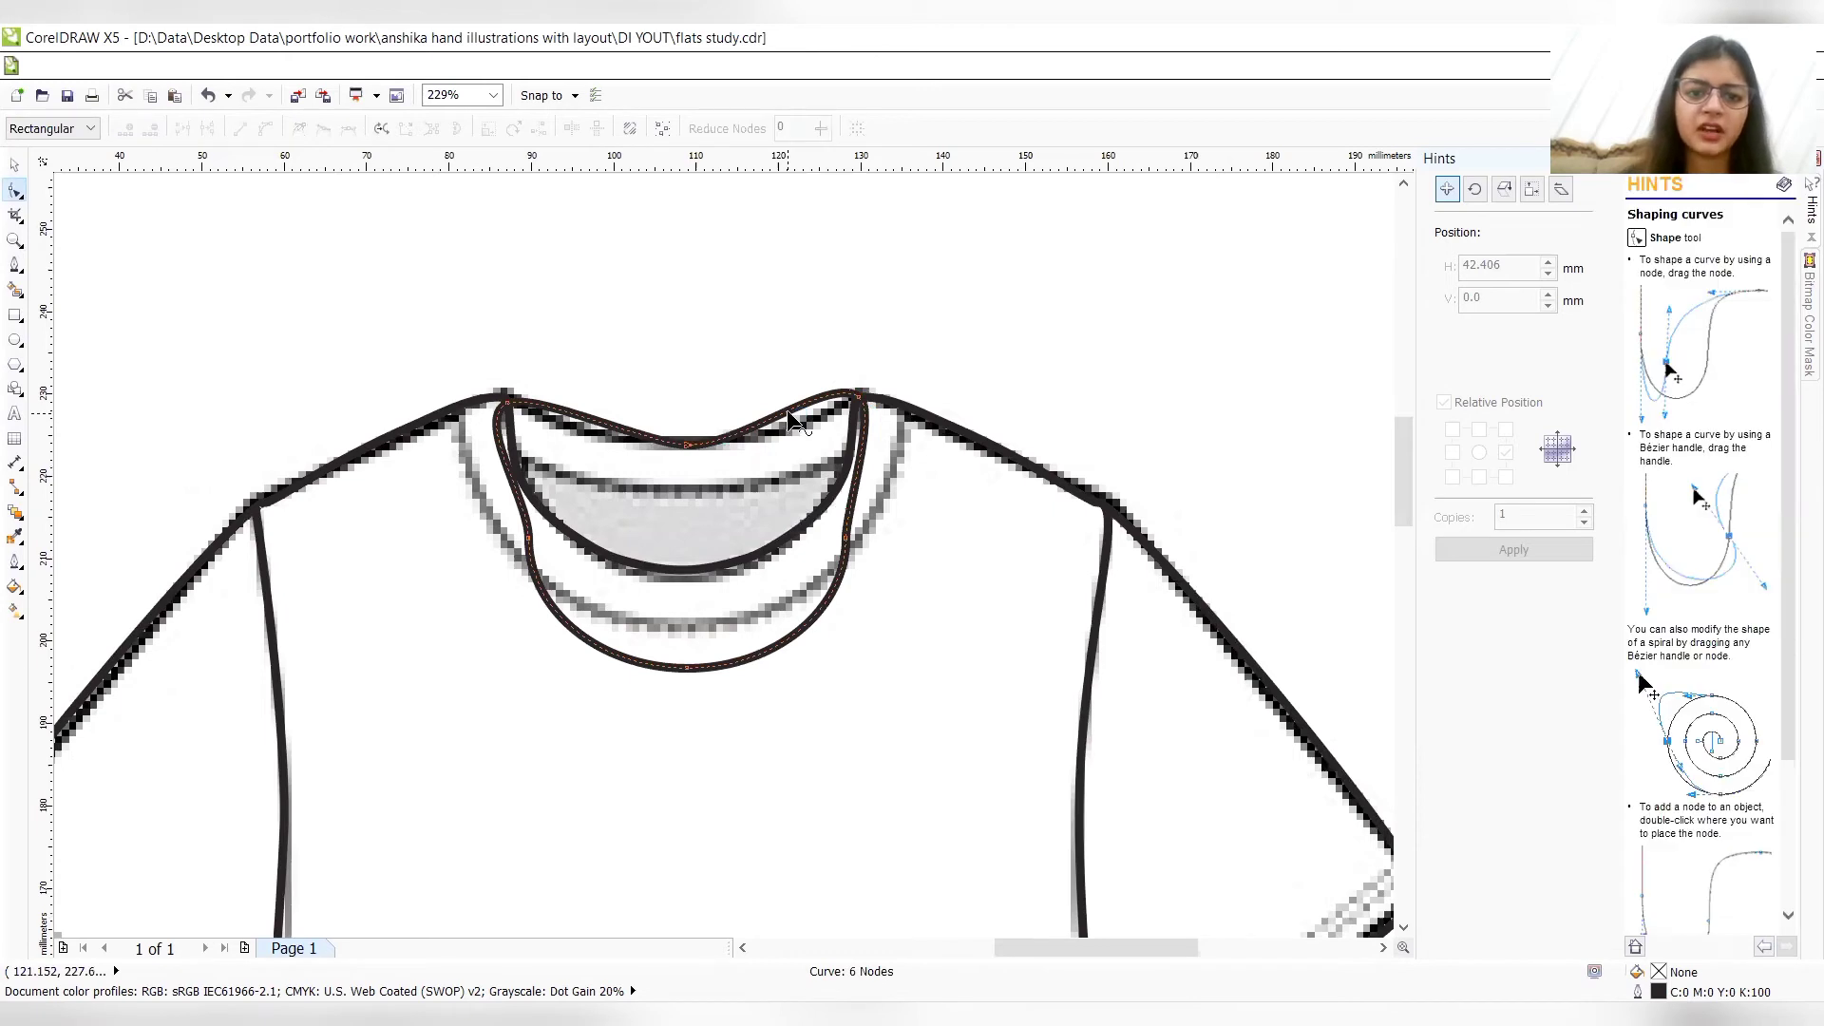
pyautogui.doubleClick(786, 411)
pyautogui.press('Down')
pyautogui.press('Down')
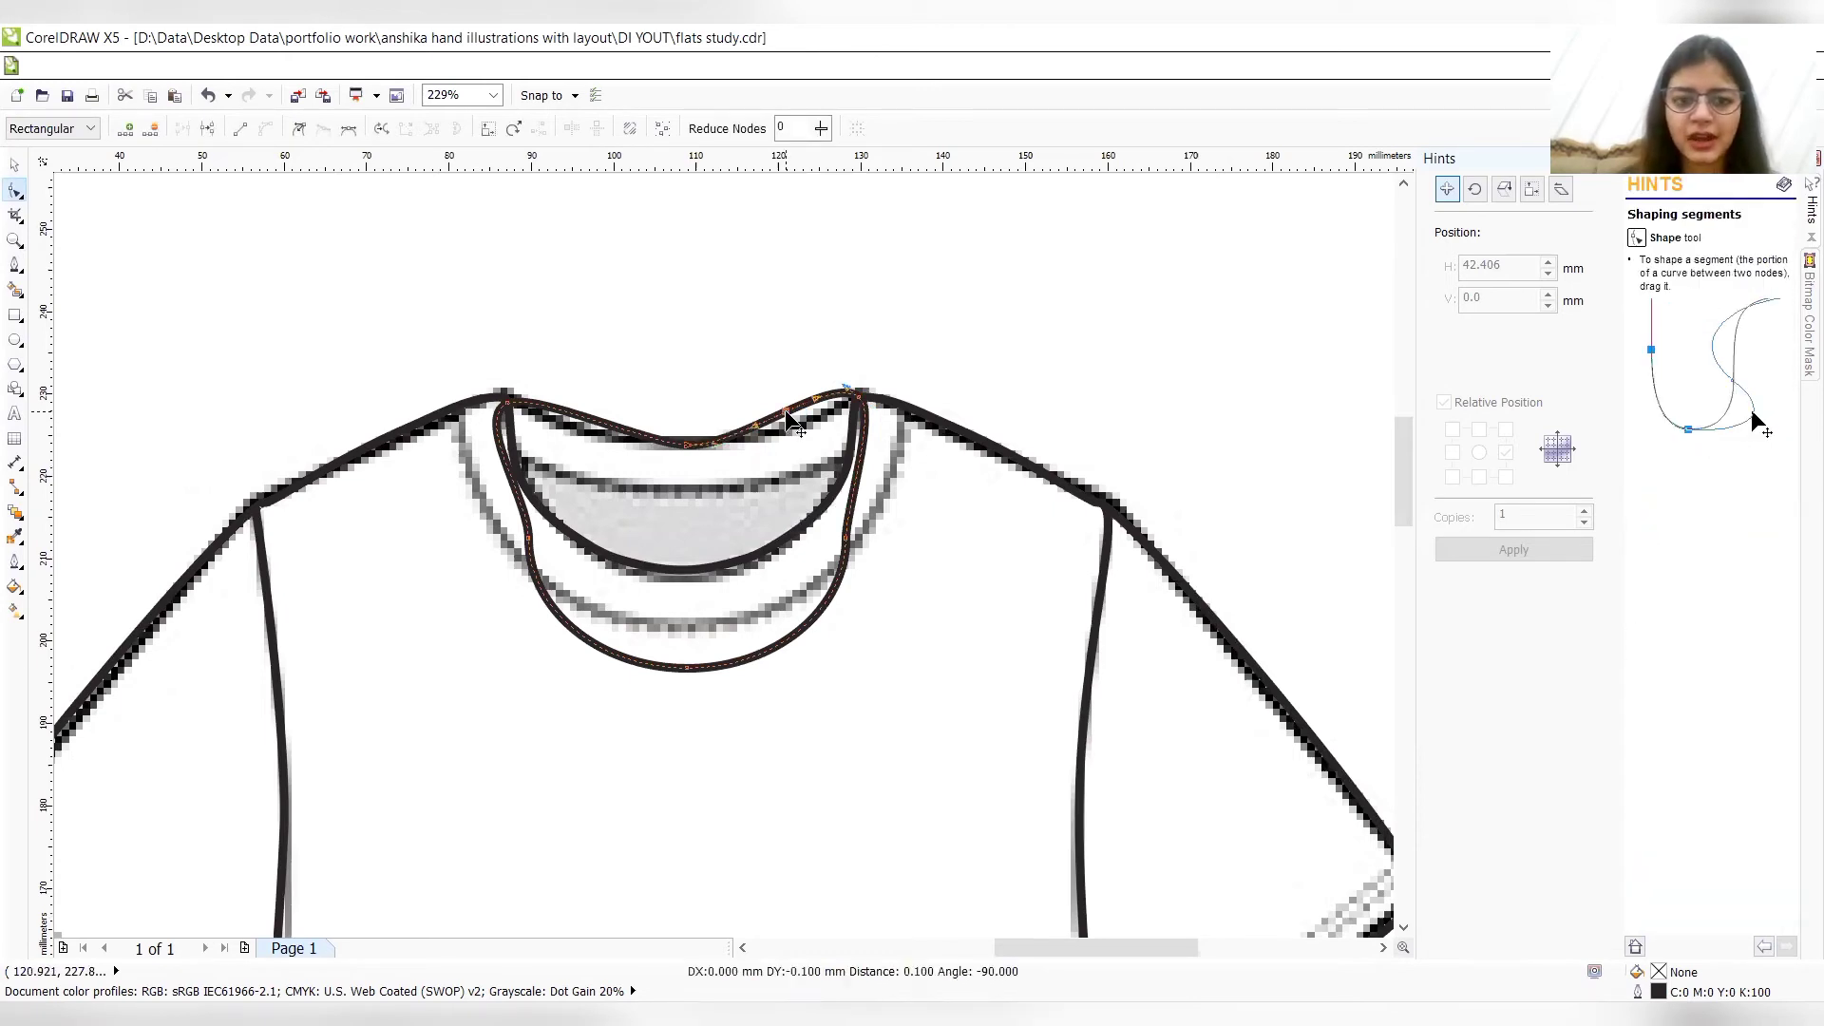
pyautogui.press('Right')
pyautogui.press('Right')
pyautogui.press('Right')
pyautogui.press('Right')
pyautogui.press('Right')
pyautogui.press('Right')
pyautogui.press('Right')
pyautogui.press('Right')
pyautogui.press('Right')
pyautogui.press('Right')
pyautogui.press('Right')
pyautogui.press('Right')
pyautogui.press('Right')
pyautogui.press('Right')
pyautogui.press('Right')
pyautogui.press('Right')
pyautogui.press('Right')
pyautogui.press('Right')
pyautogui.press('Right')
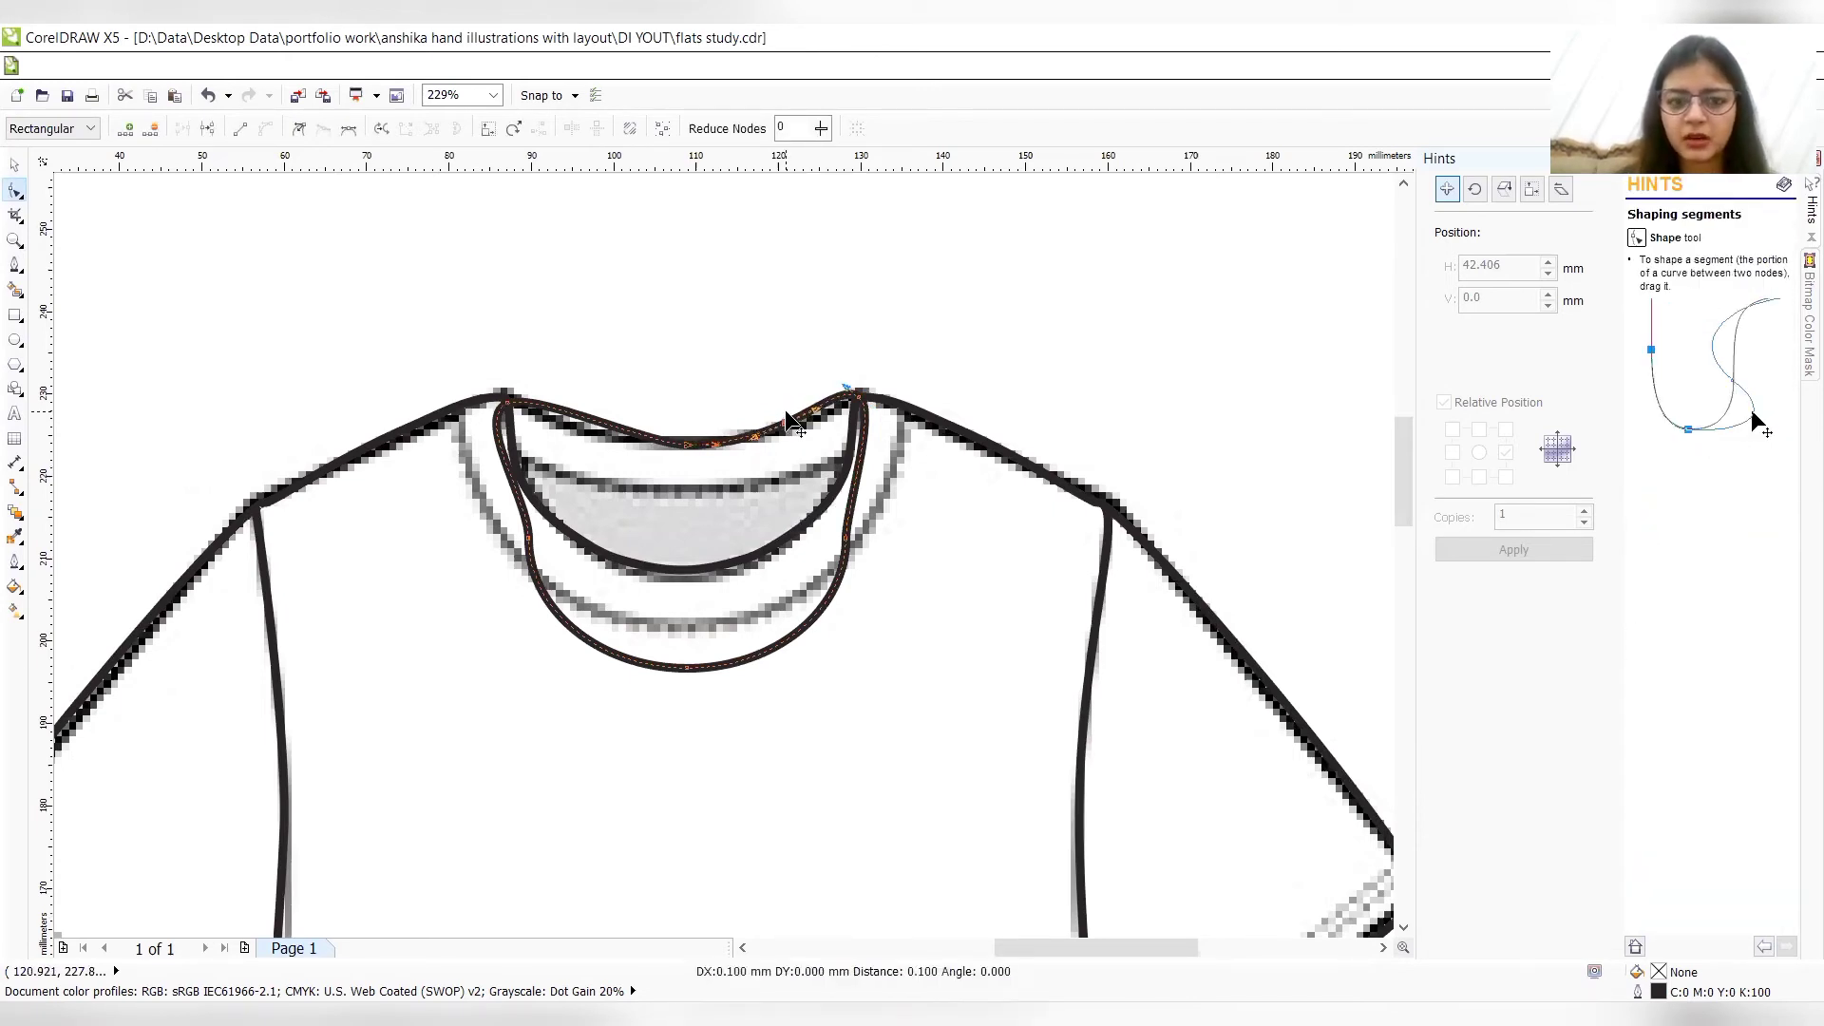
# - Nudge the left part of the back neckline curve downward to follow the reference line
pyautogui.click(581, 418)
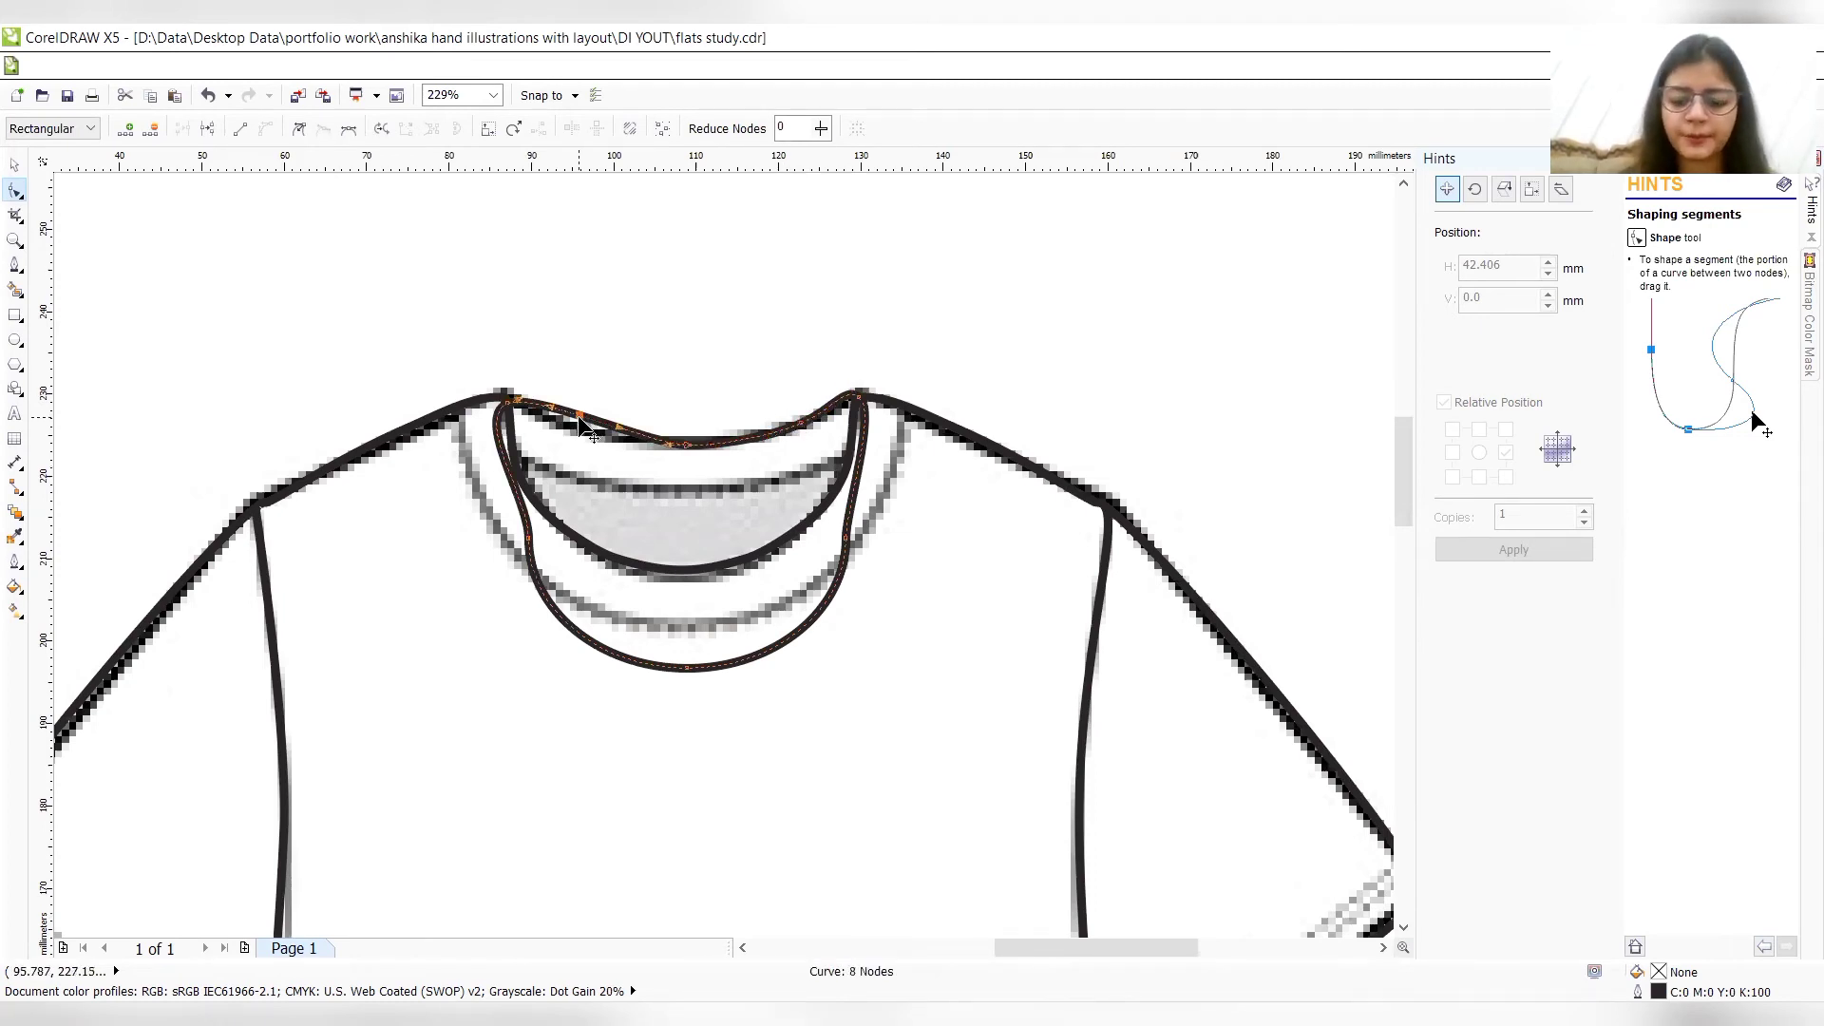
pyautogui.press('Down')
pyautogui.press('Down')
pyautogui.press('Down')
pyautogui.press('Down')
pyautogui.press('Down')
pyautogui.press('Down')
pyautogui.press('Down')
pyautogui.press('Down')
pyautogui.press('Down')
pyautogui.press('Down')
pyautogui.press('Down')
pyautogui.press('Down')
pyautogui.press('Down')
pyautogui.press('Down')
pyautogui.press('Down')
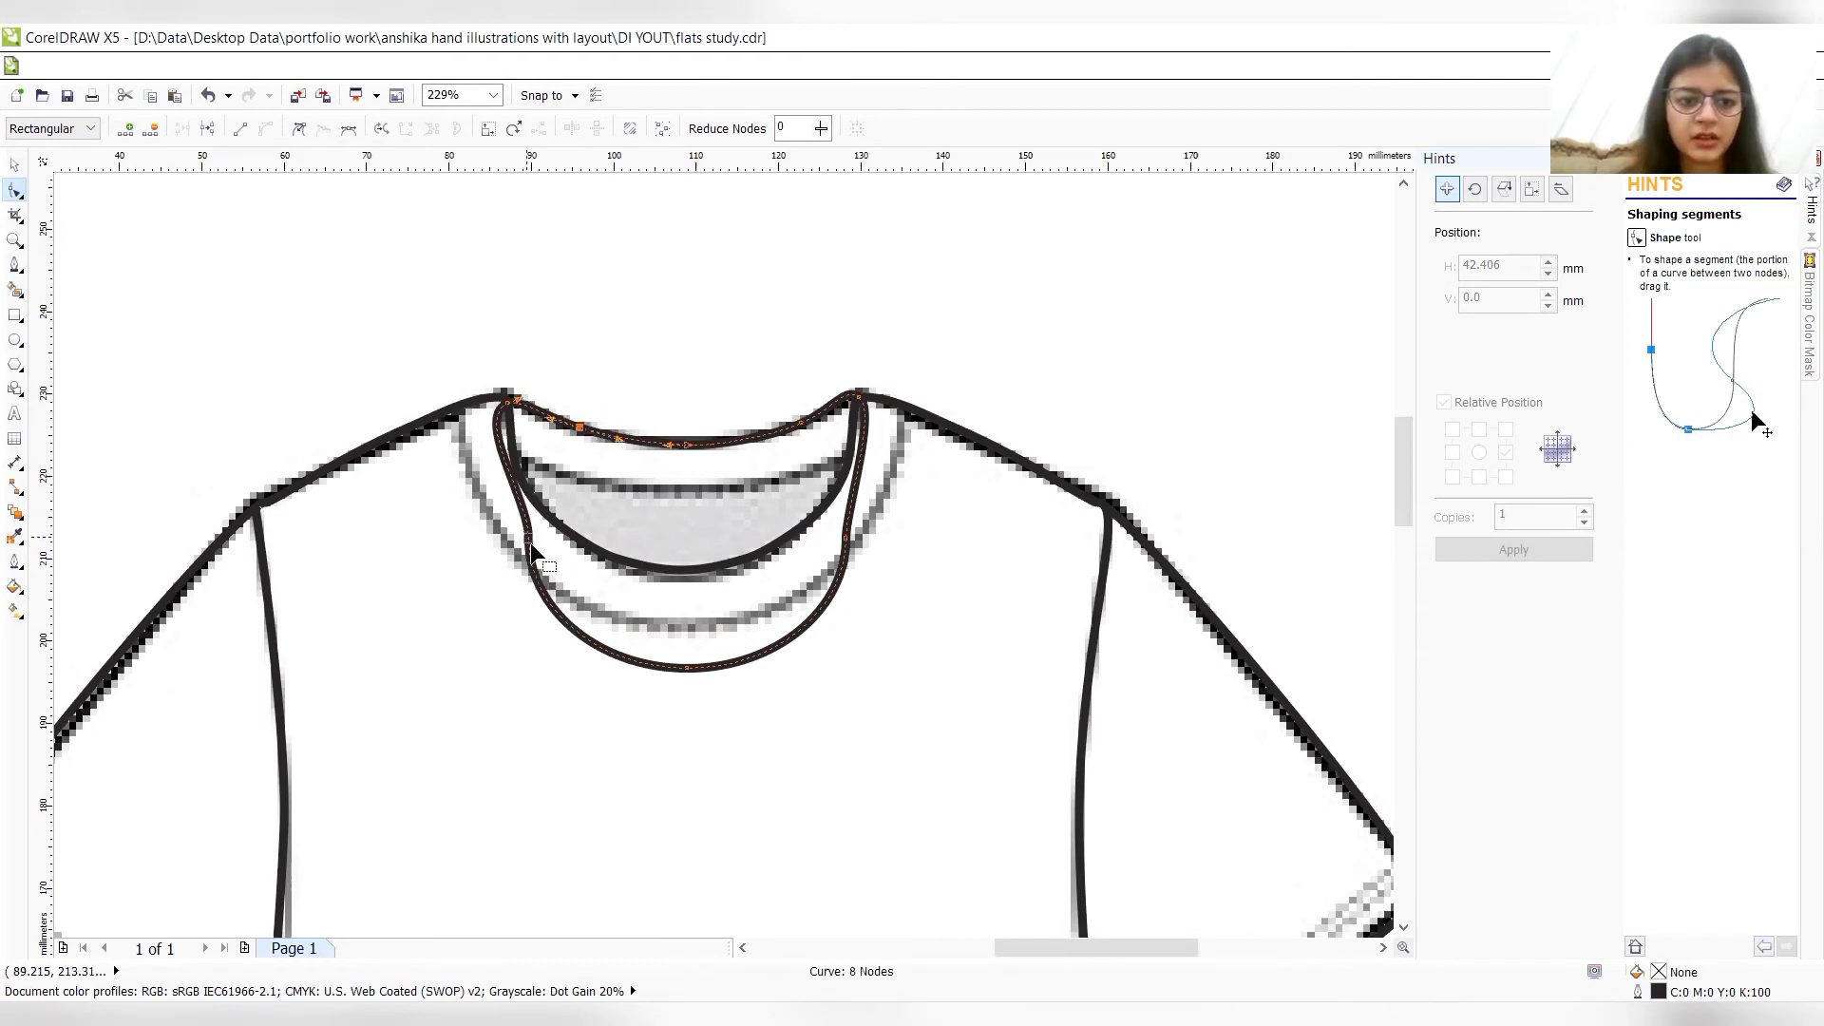
# - Widen the neck shape by moving its side nodes outward, and fill it with the grey sampled from the reference's inner neck
pyautogui.moveTo(529, 541); pyautogui.dragTo(506, 544)
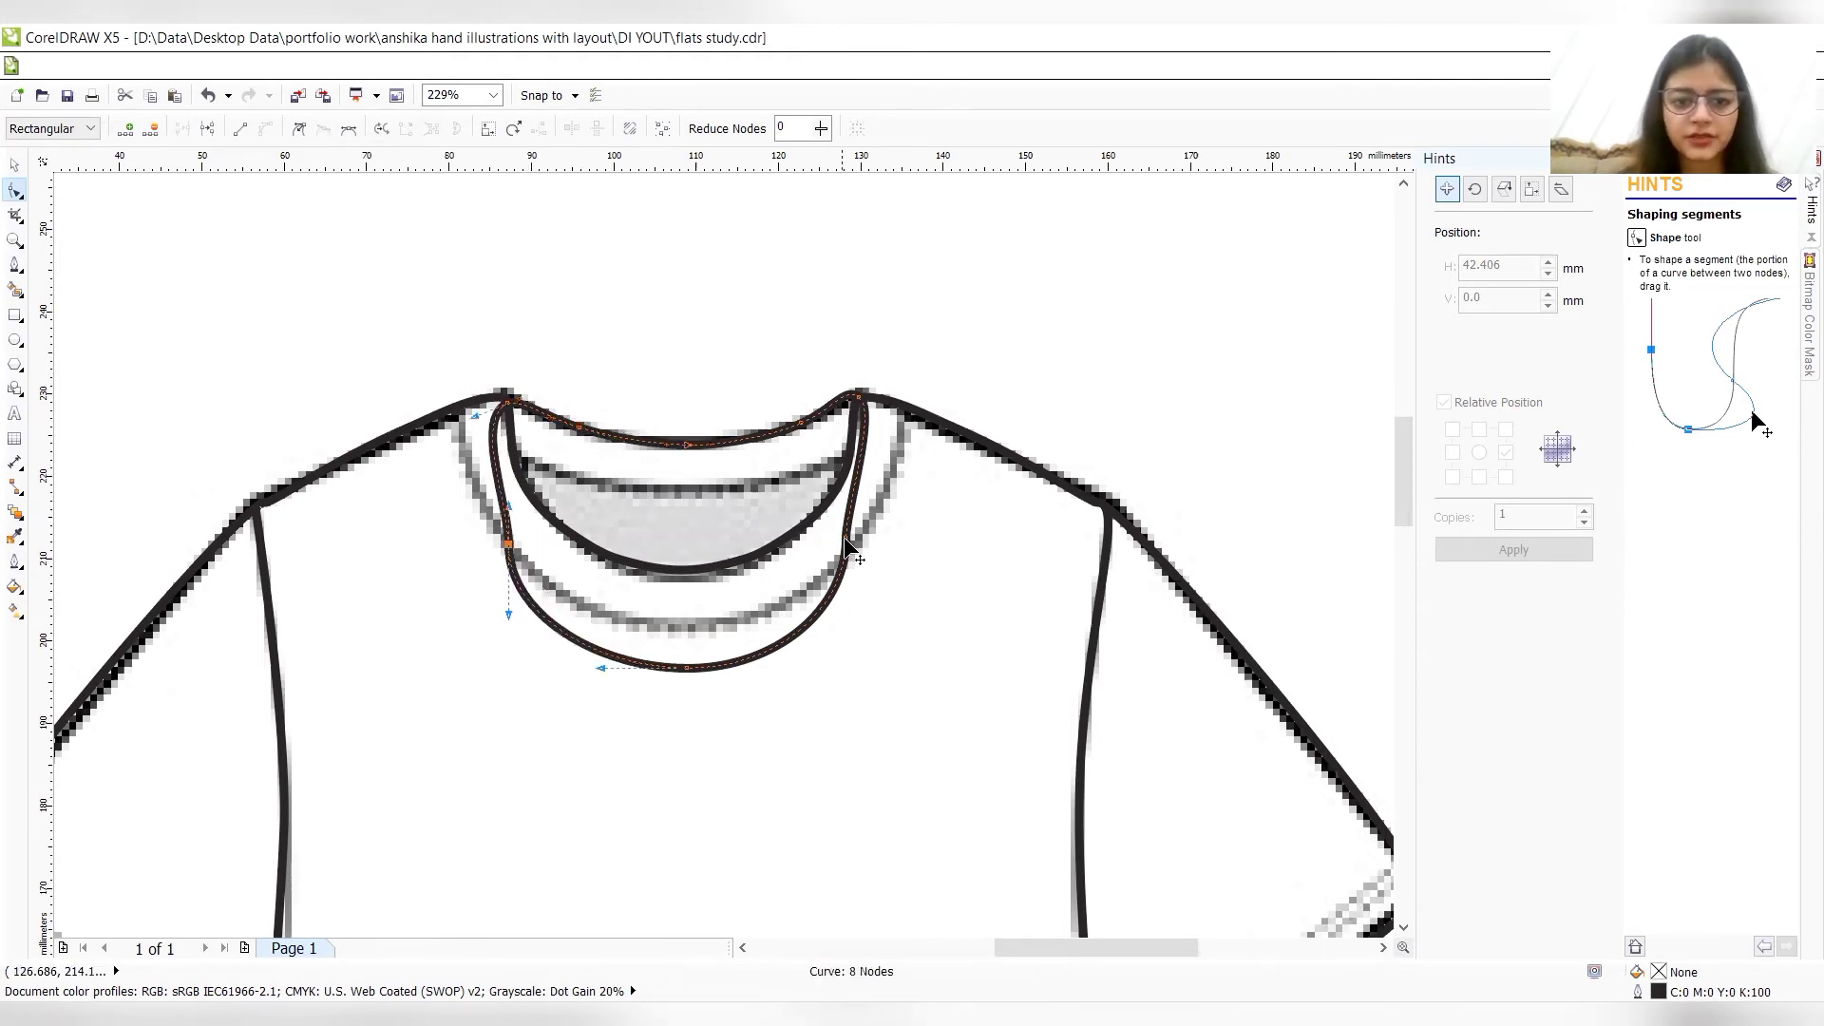
pyautogui.moveTo(846, 542); pyautogui.dragTo(890, 547)
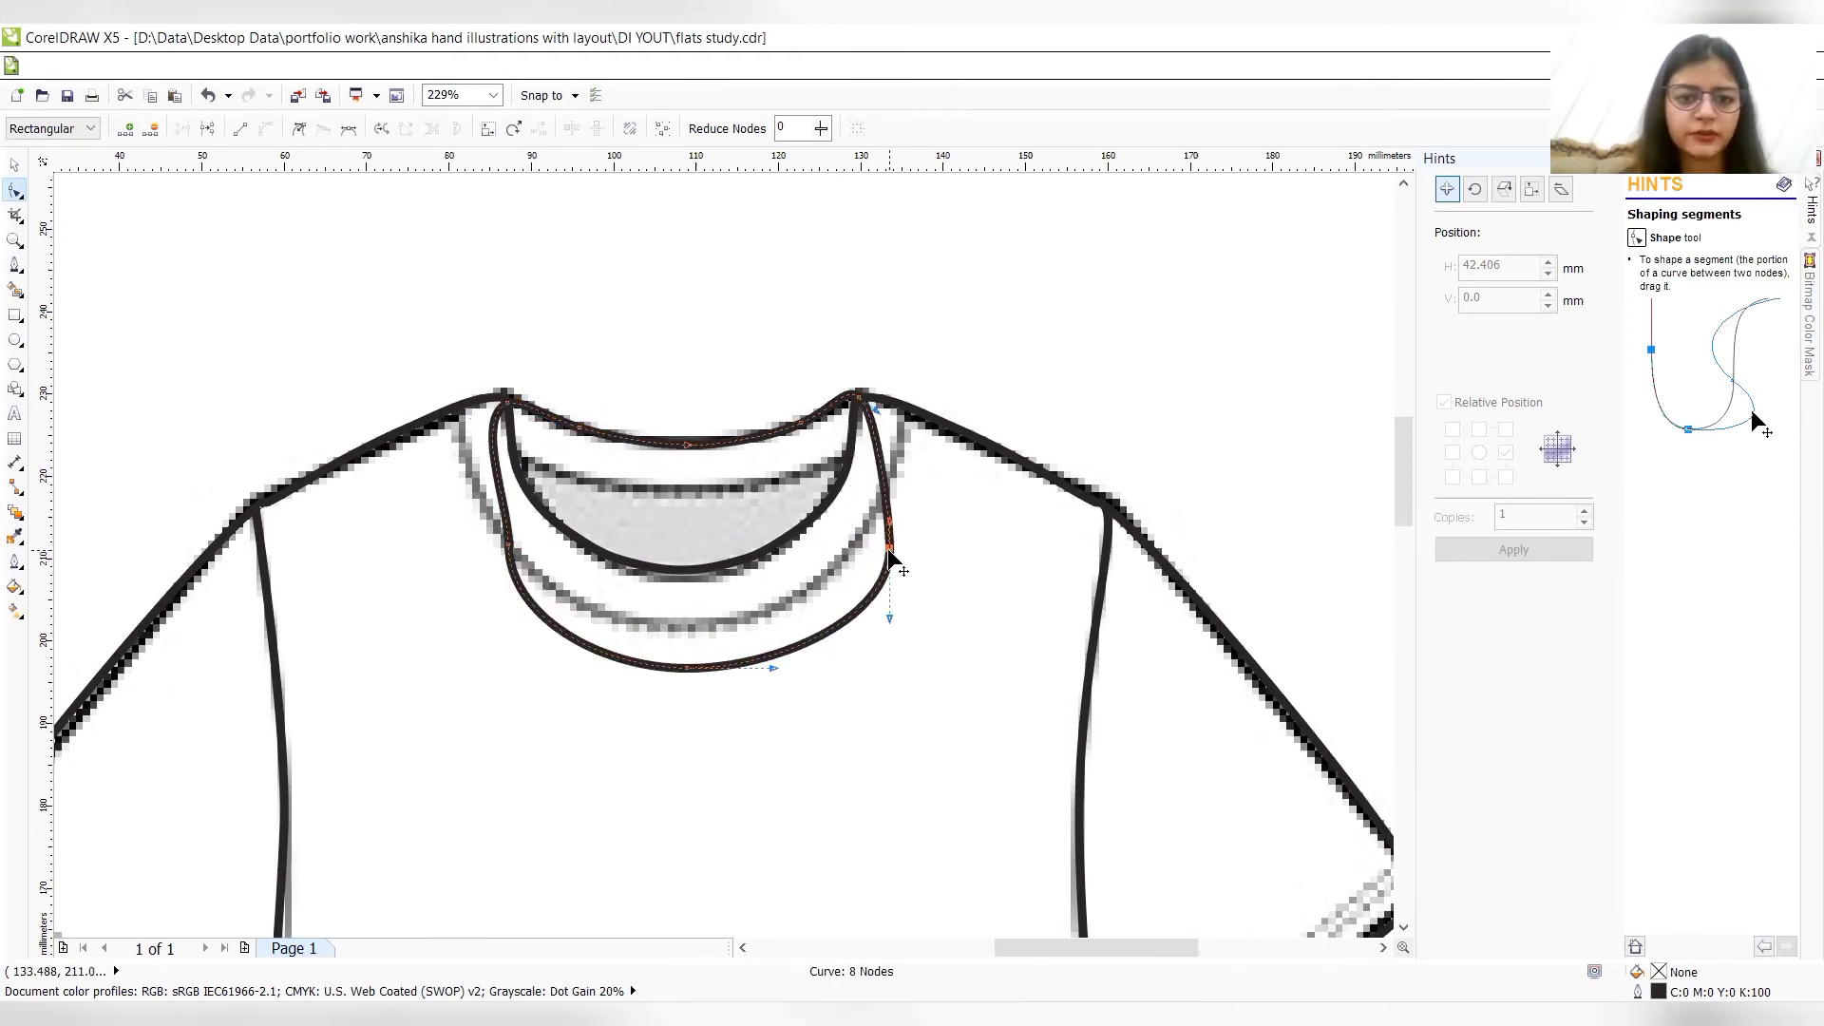
pyautogui.click(16, 536)
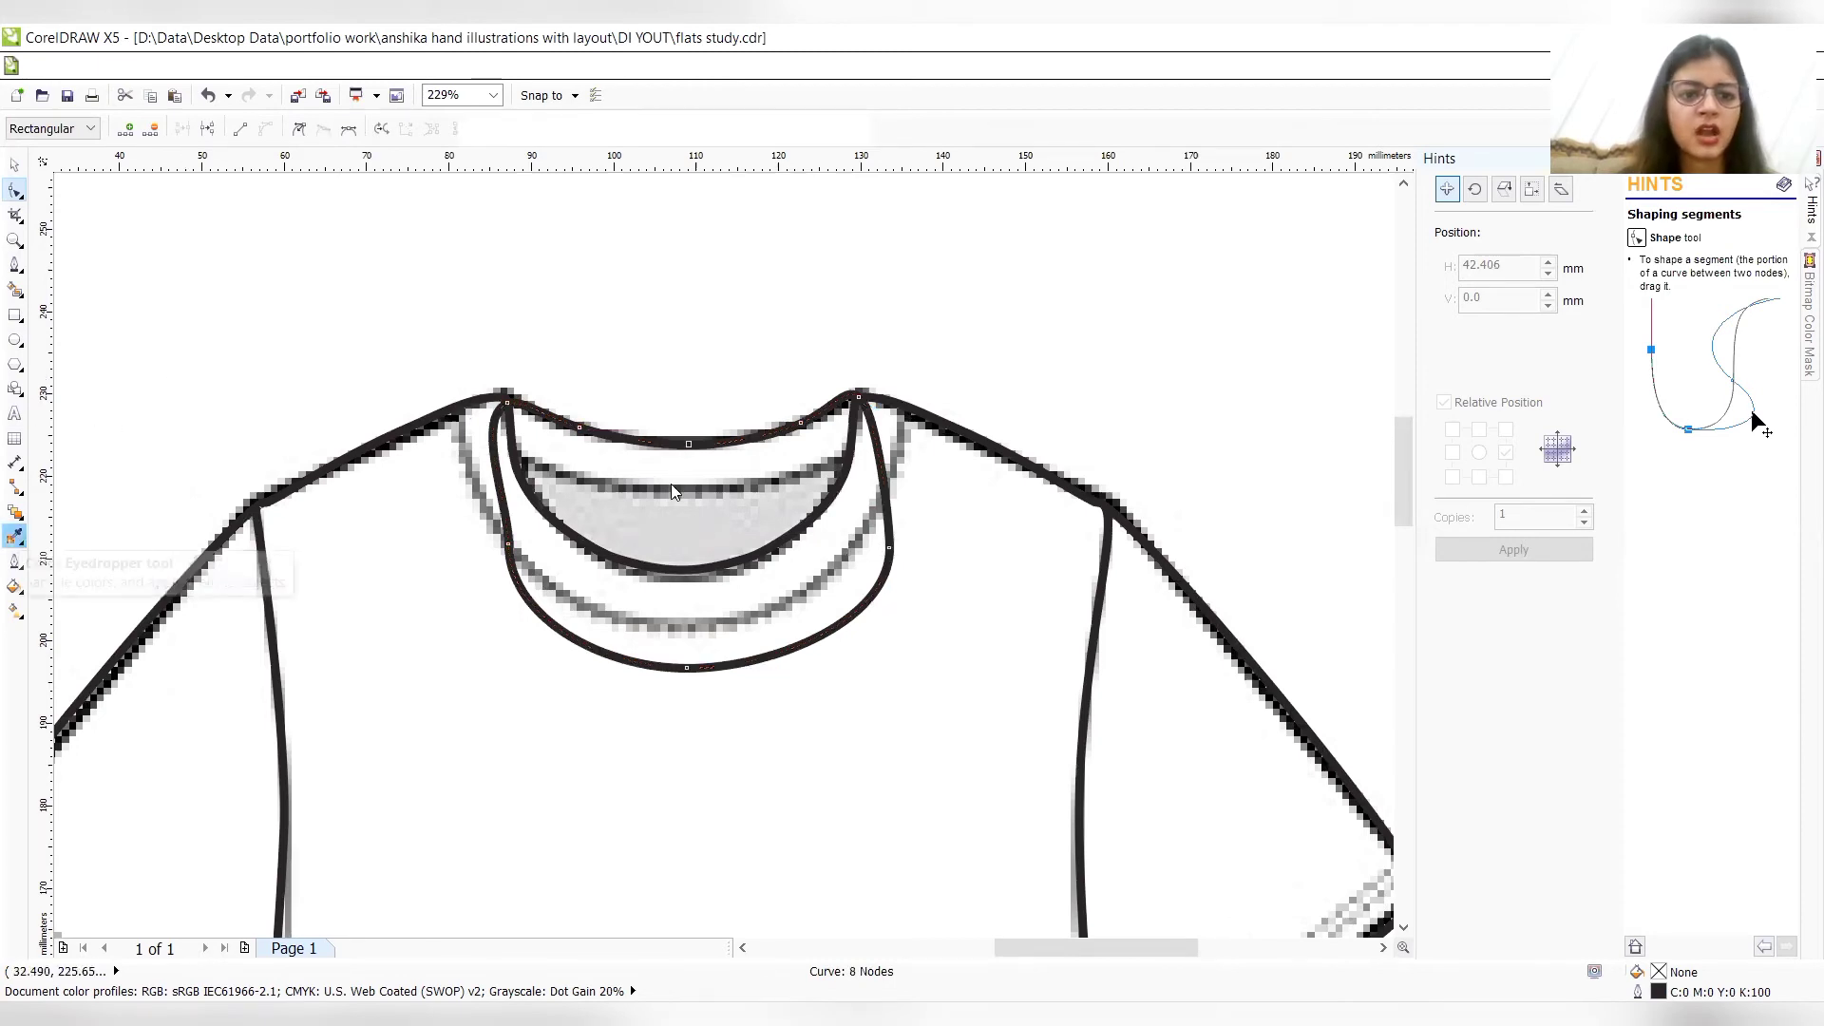
pyautogui.click(728, 497)
pyautogui.click(791, 610)
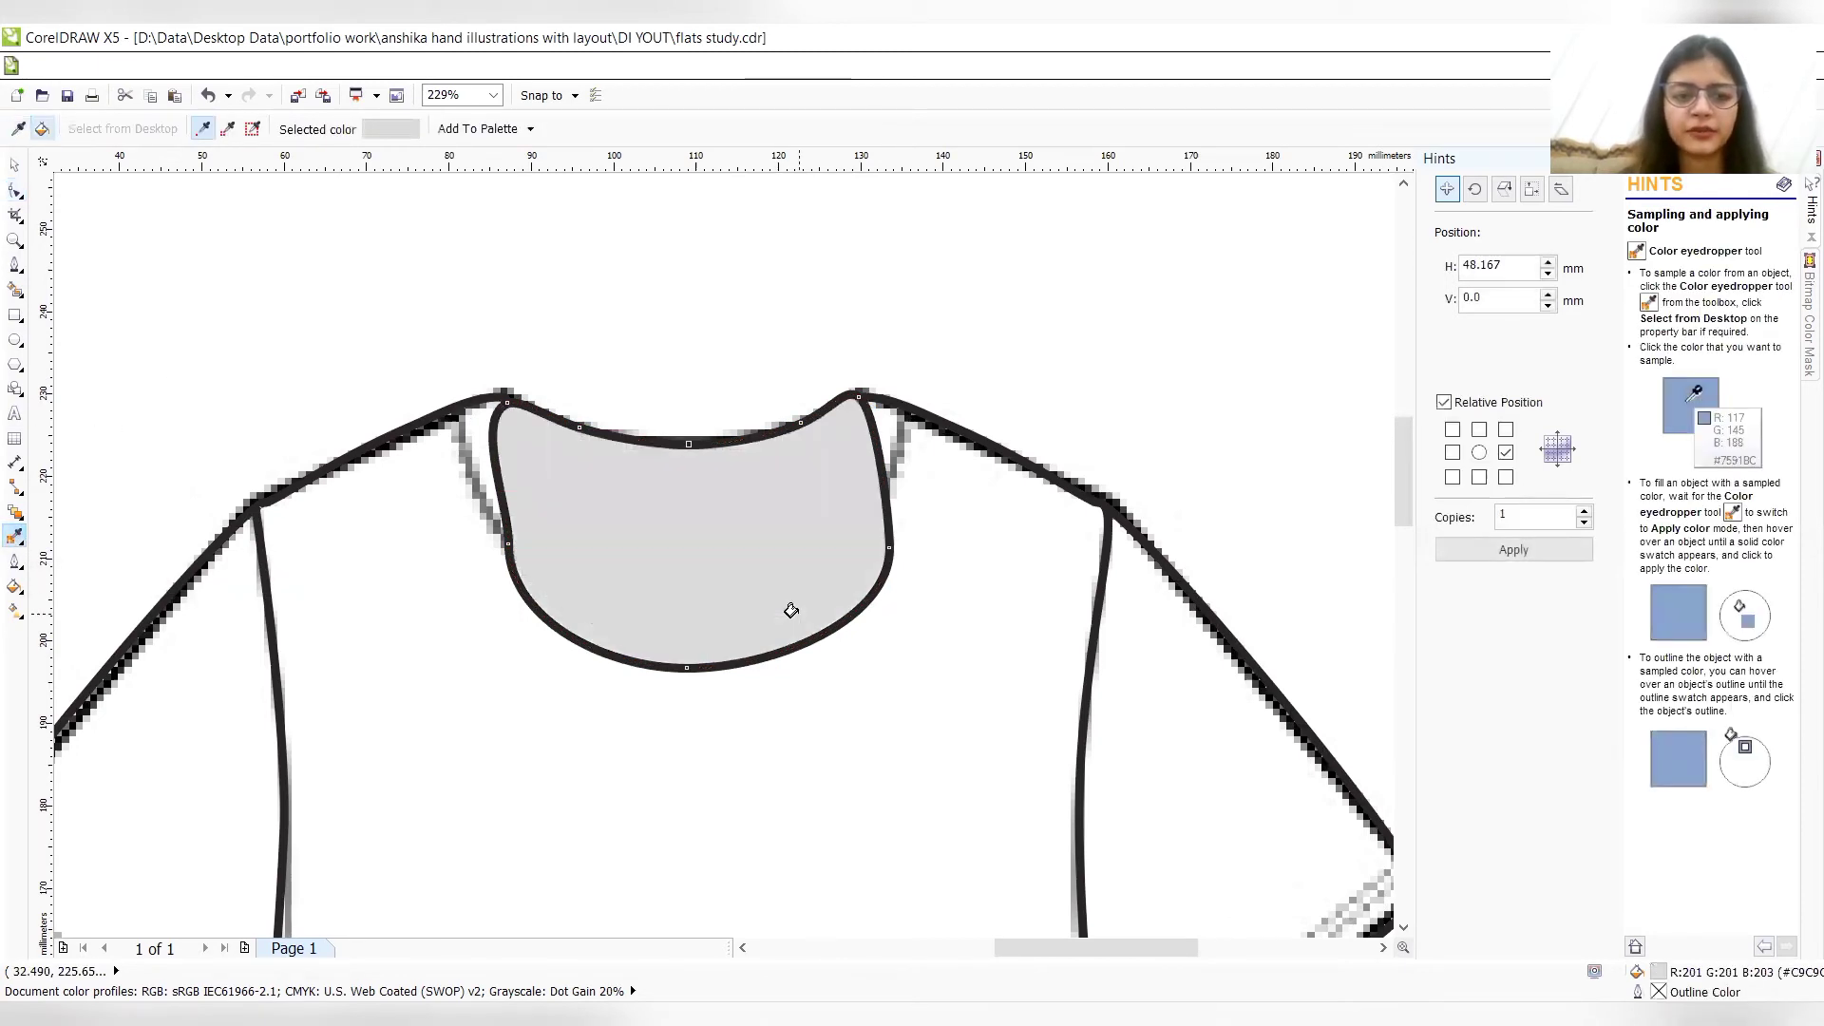
pyautogui.press('z')
pyautogui.rightClick(797, 613)
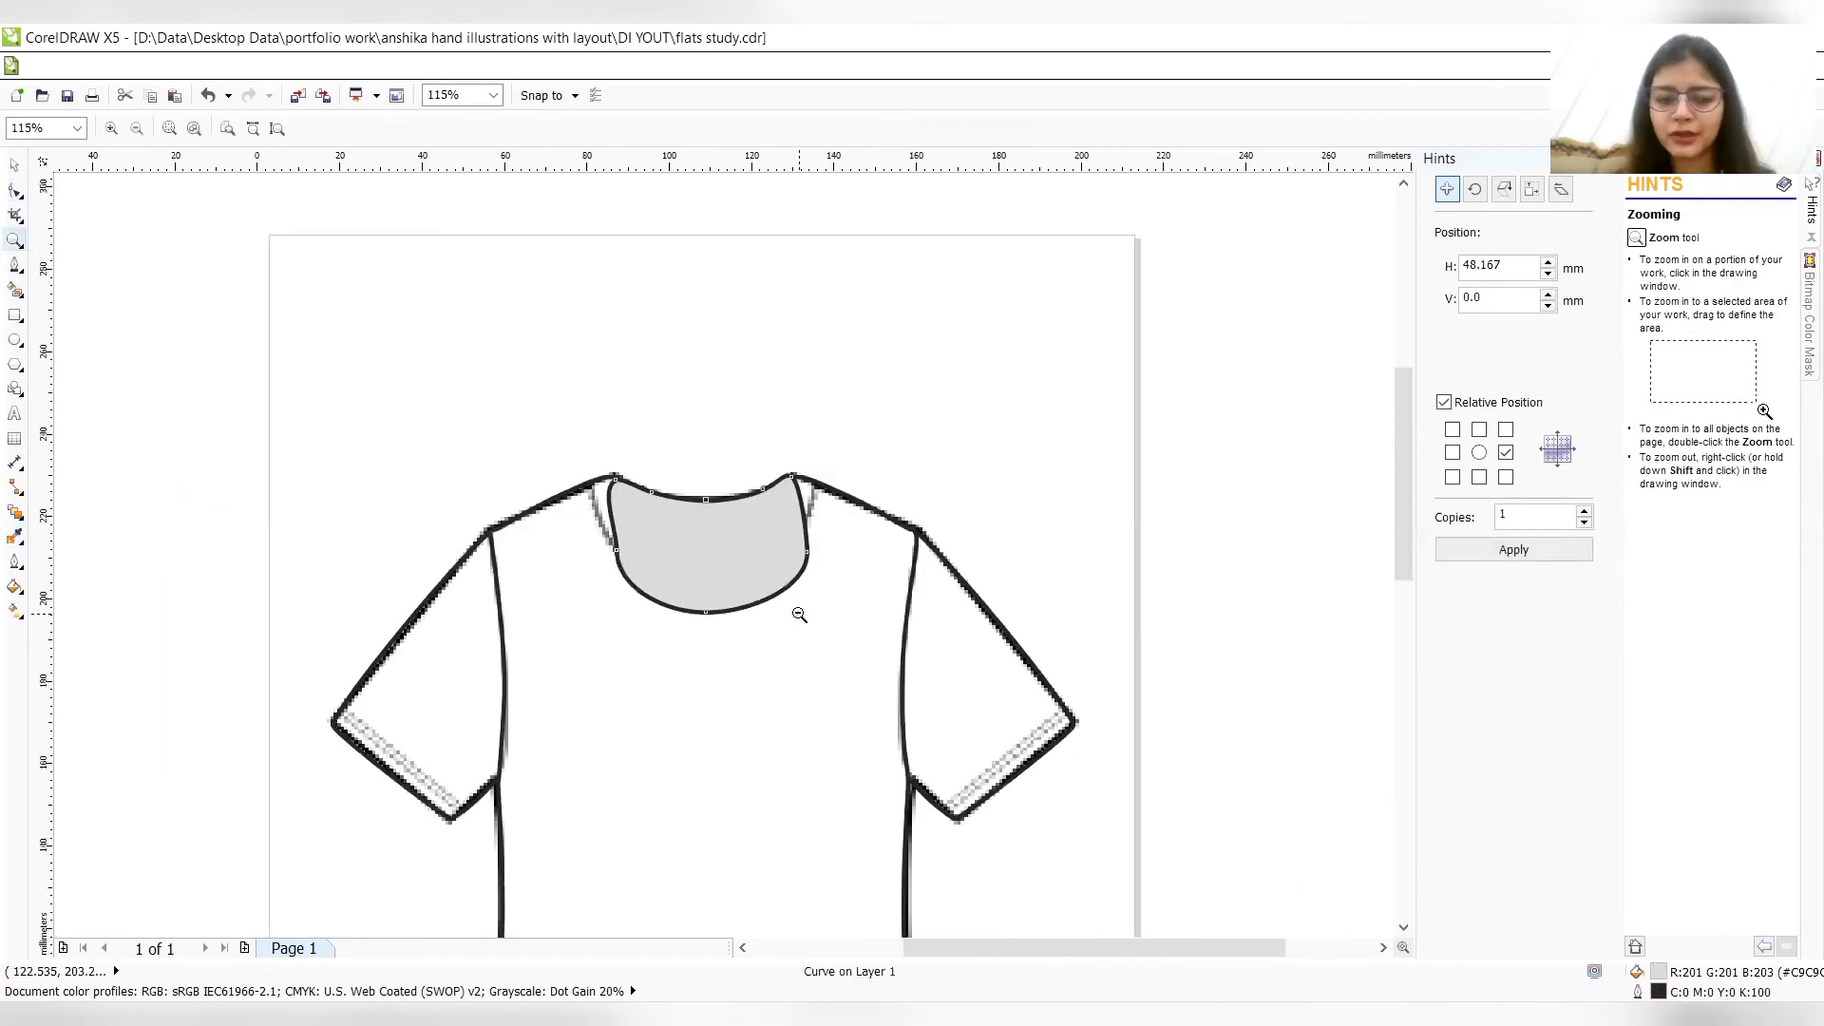
# - Send the grey back neck shape to the back of the layer
pyautogui.rightClick(798, 613)
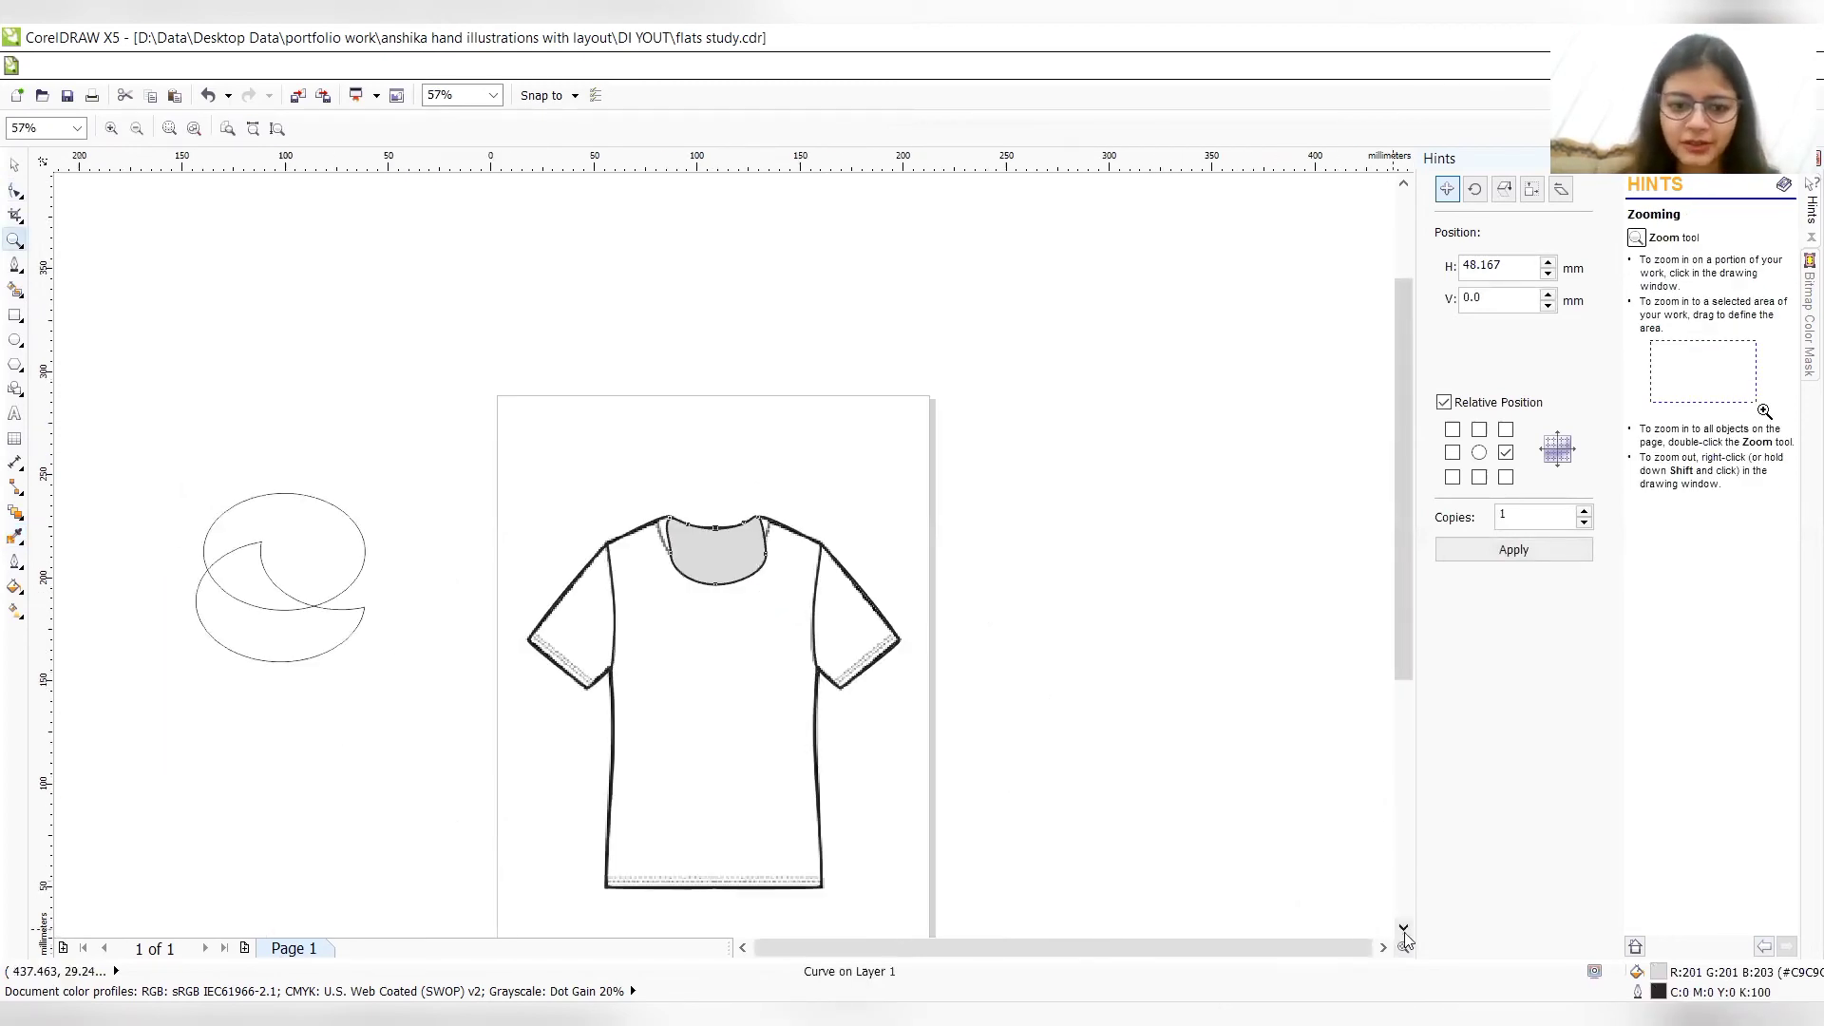
pyautogui.scroll(-2, 1406, 941)
pyautogui.click(16, 166)
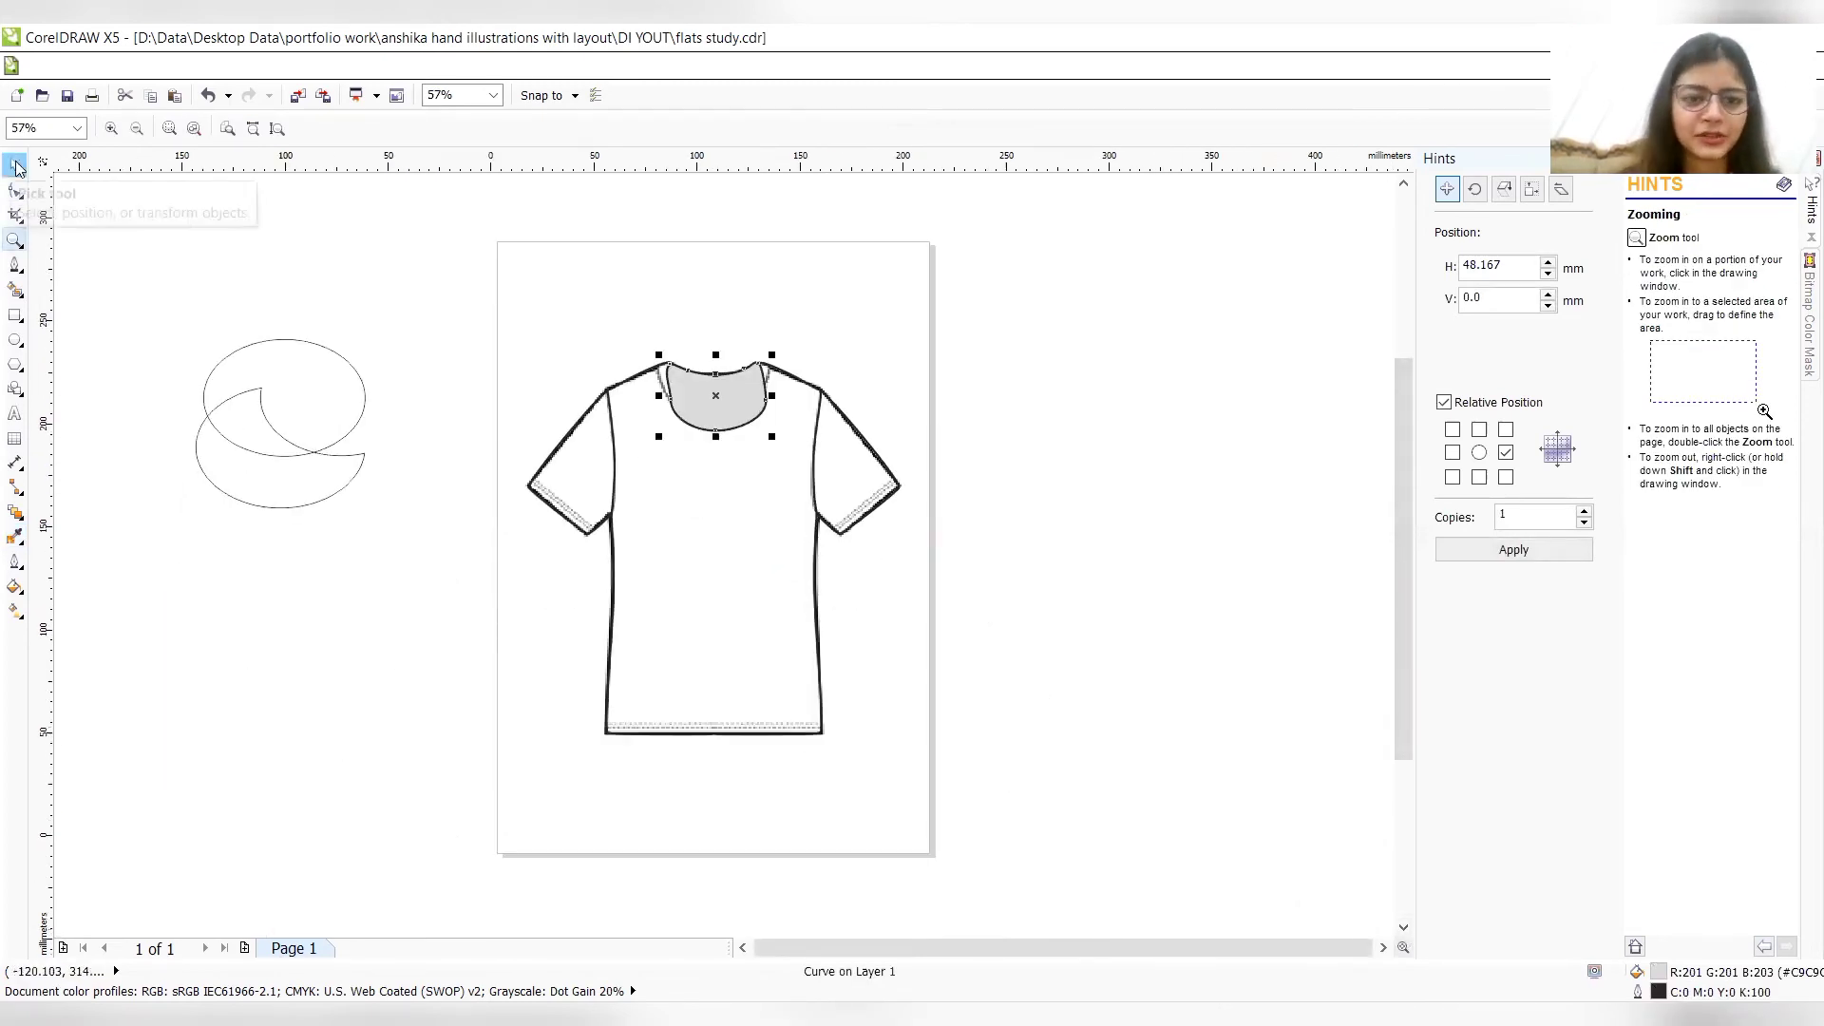
pyautogui.rightClick(719, 404)
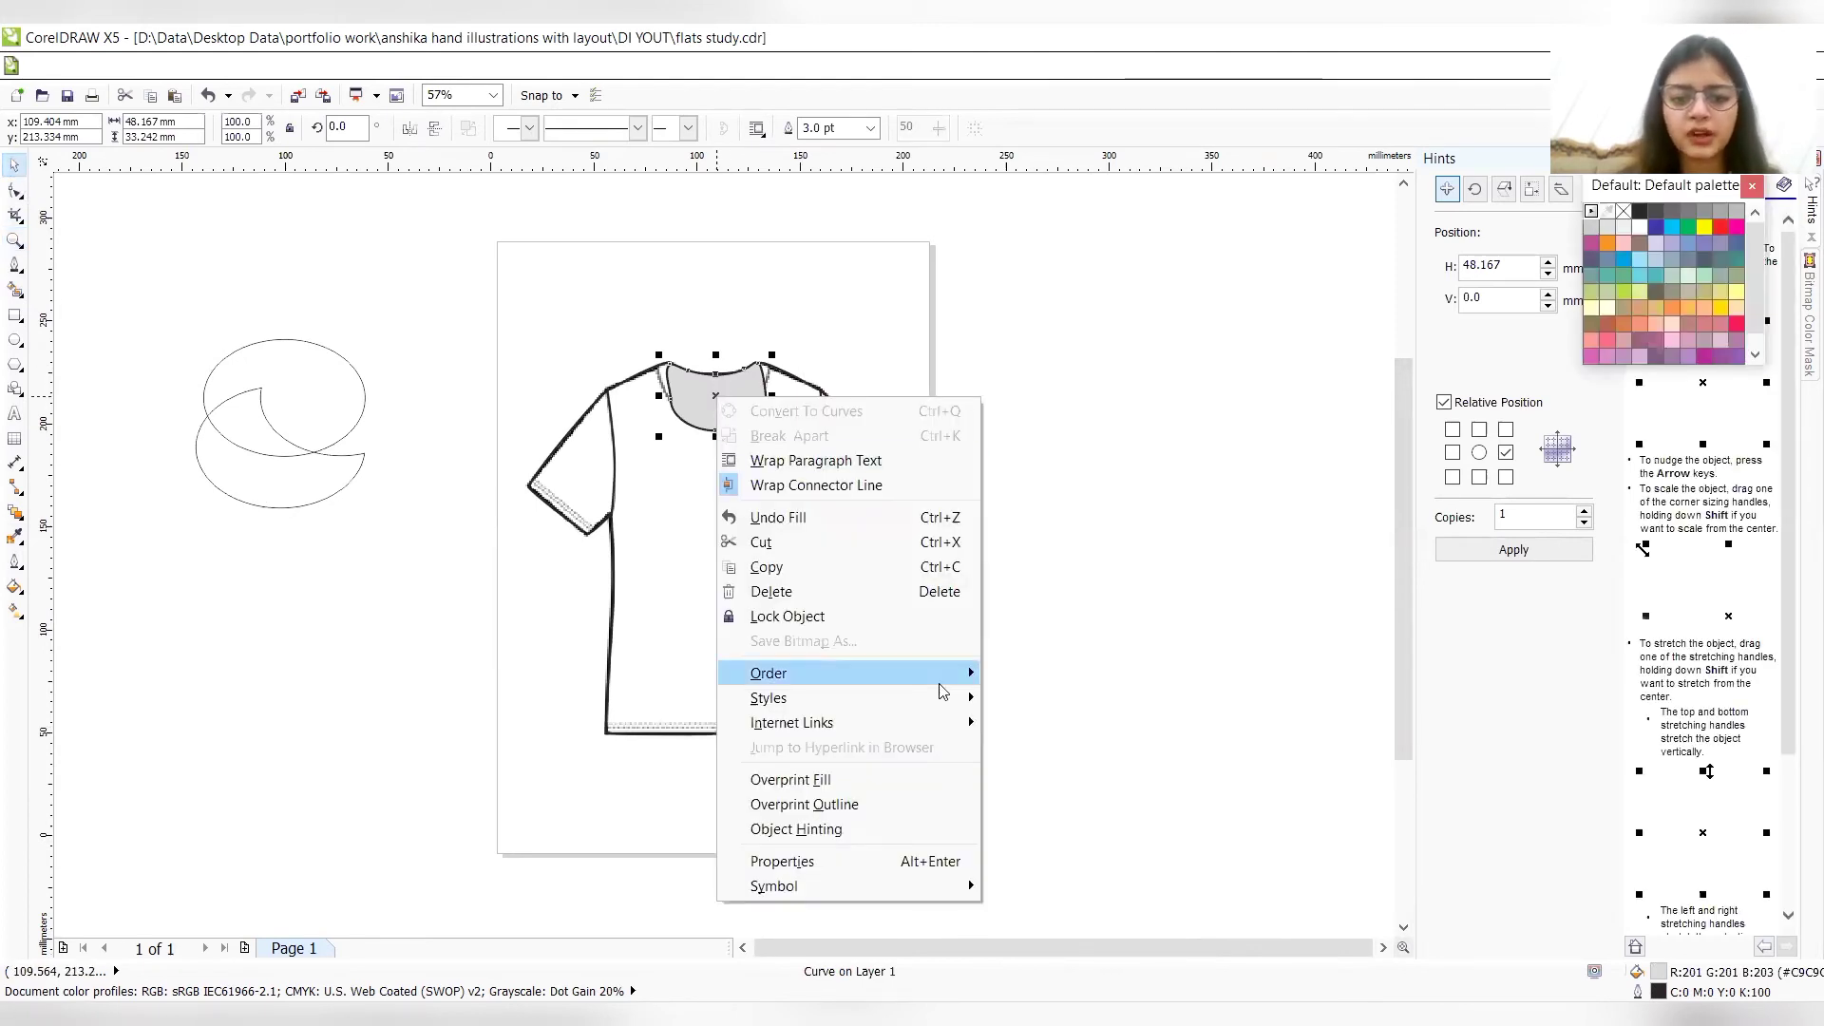
pyautogui.moveTo(940, 676)
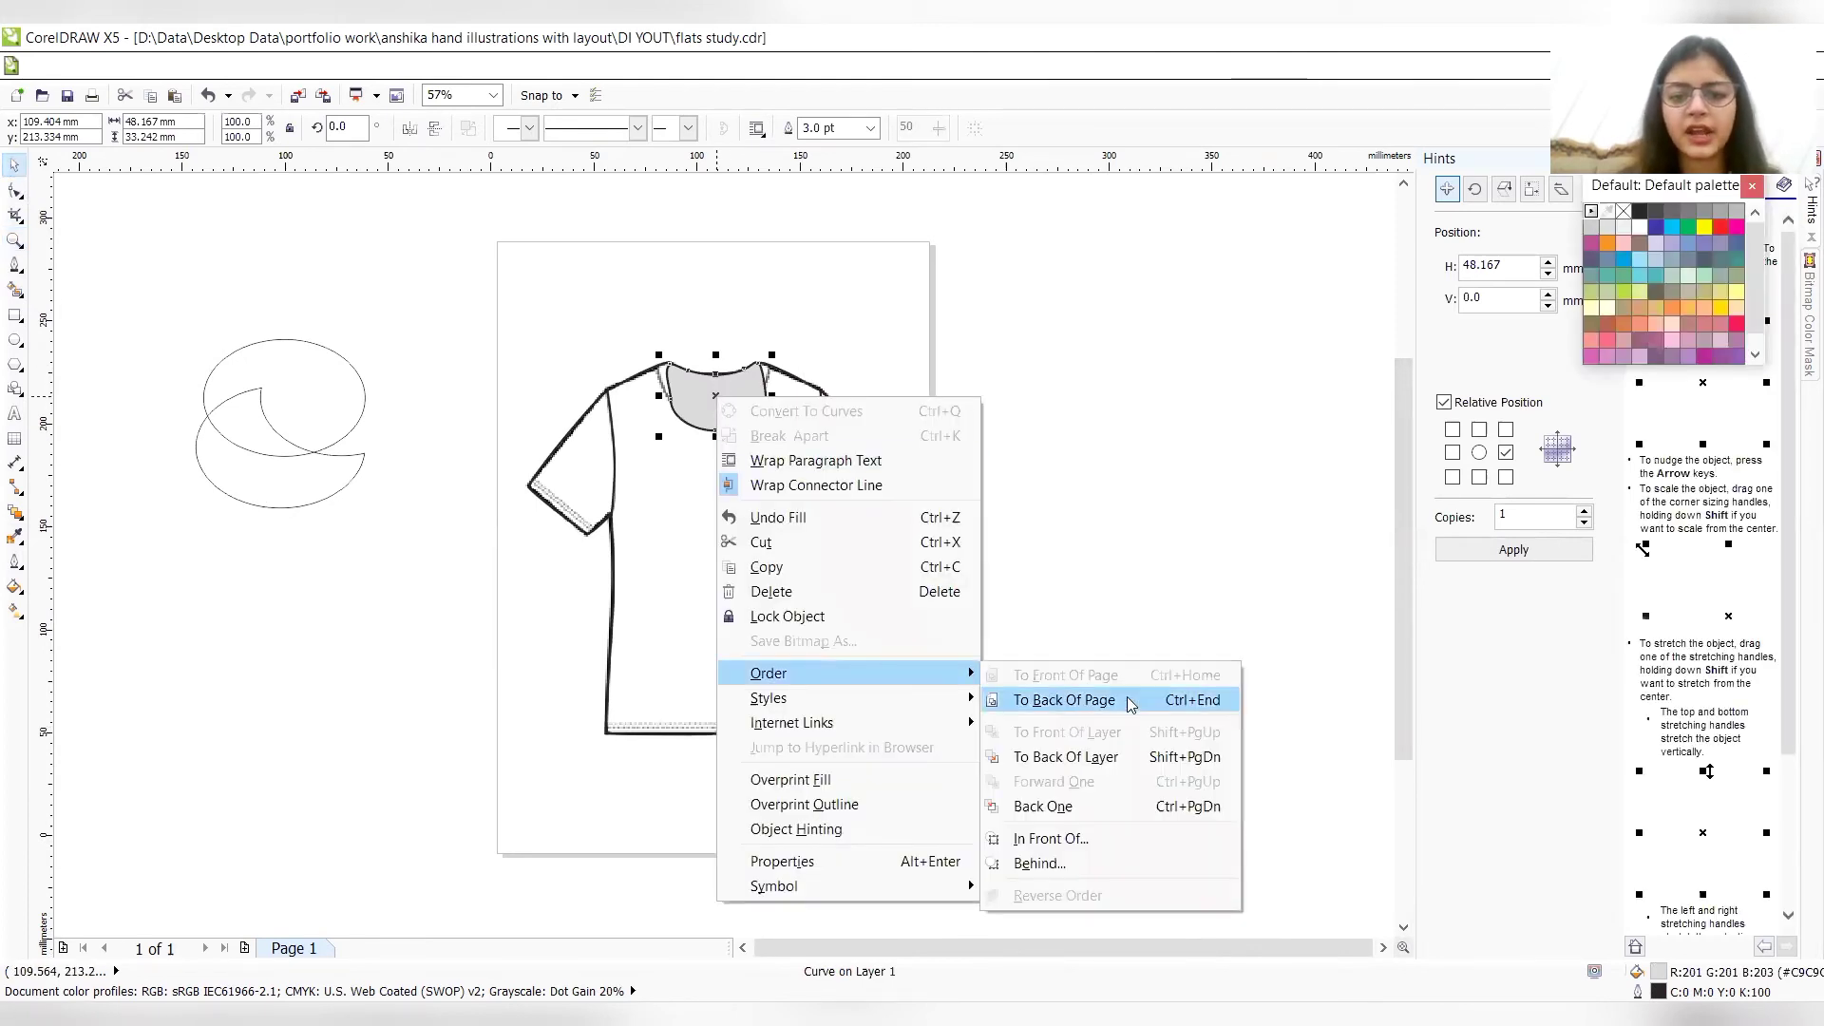
pyautogui.click(1132, 756)
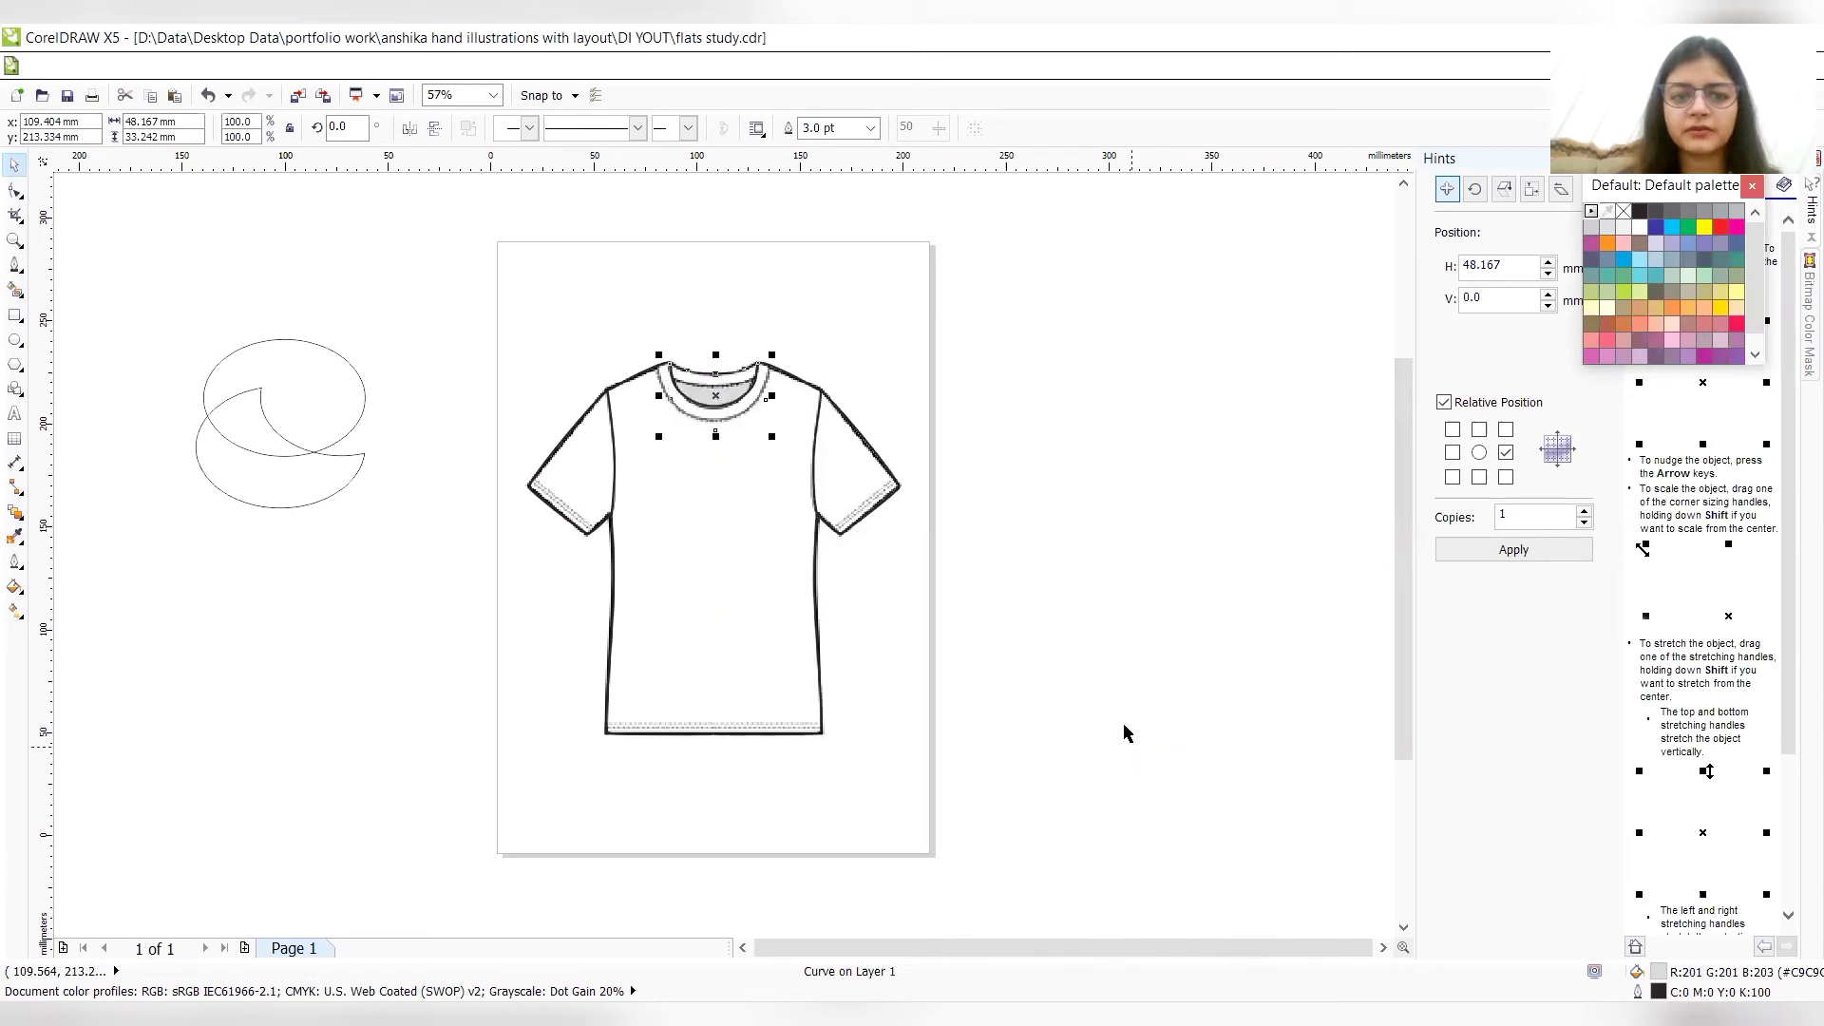
pyautogui.click(996, 329)
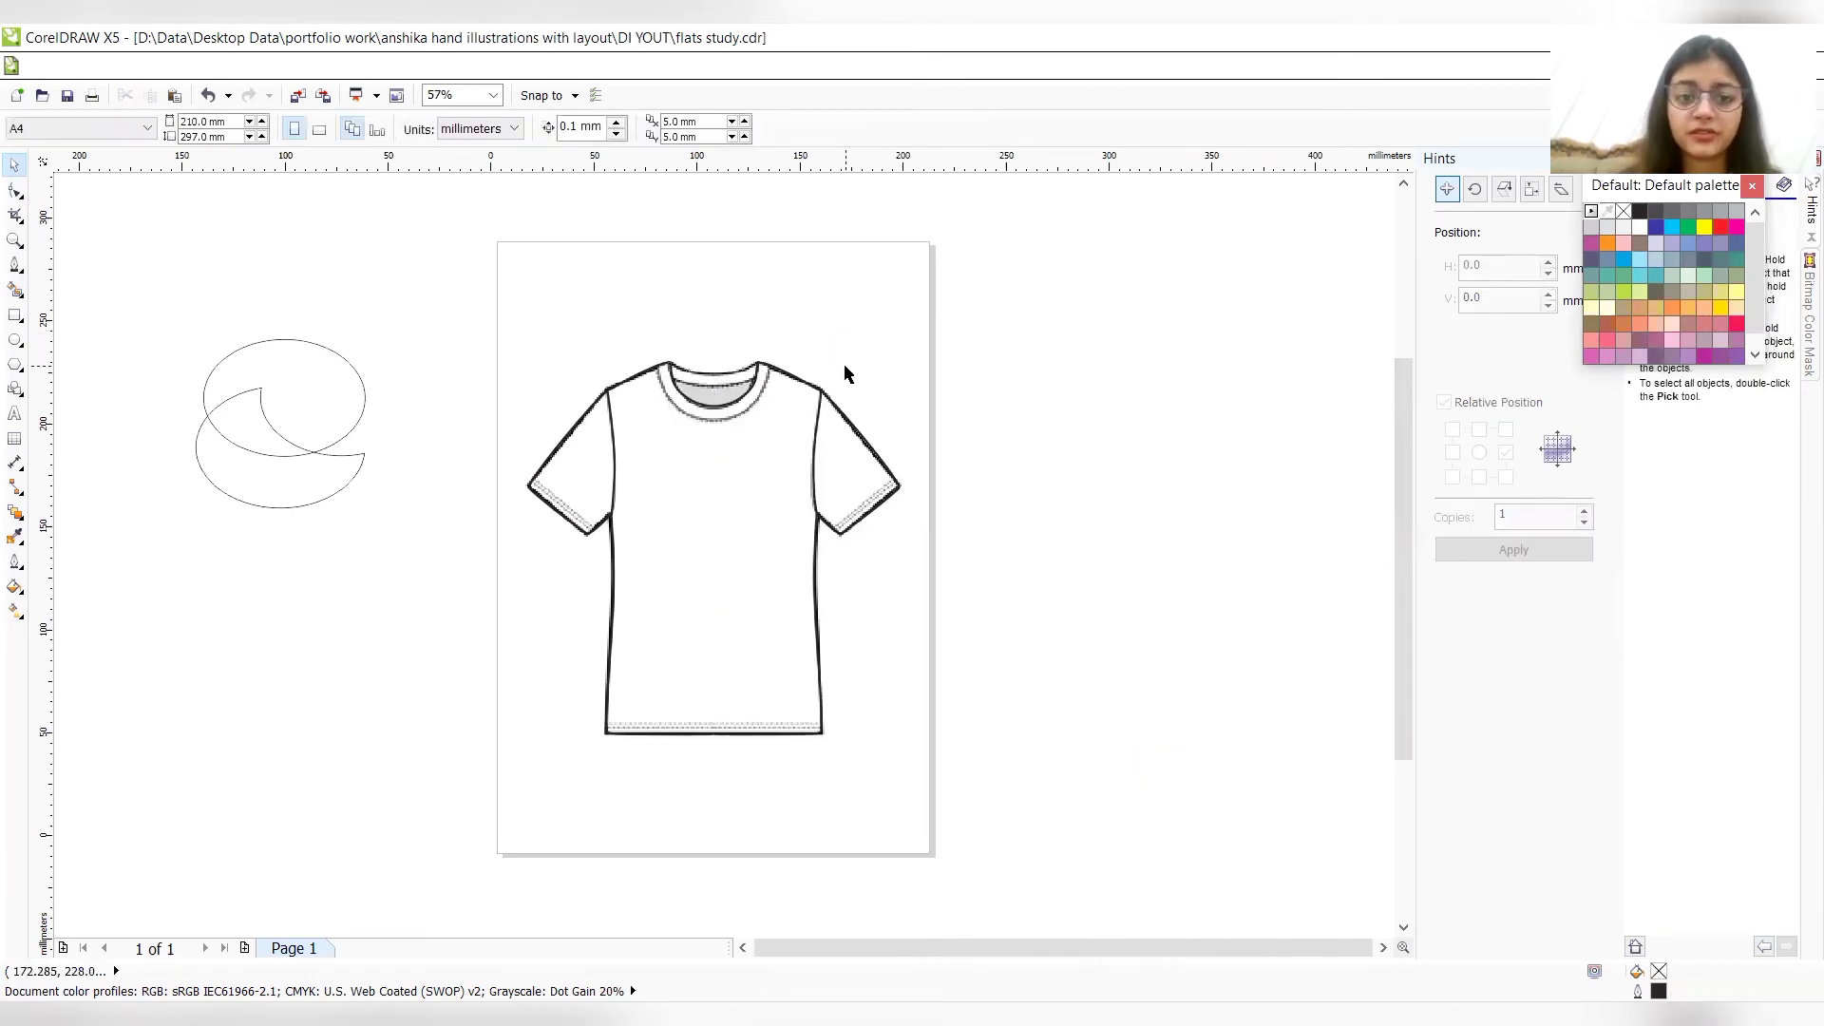
# - Move the reference image off the page beside the flat and trim the three T-shirt shapes against each other
pyautogui.click(843, 372)
pyautogui.moveTo(845, 369); pyautogui.dragTo(1259, 332)
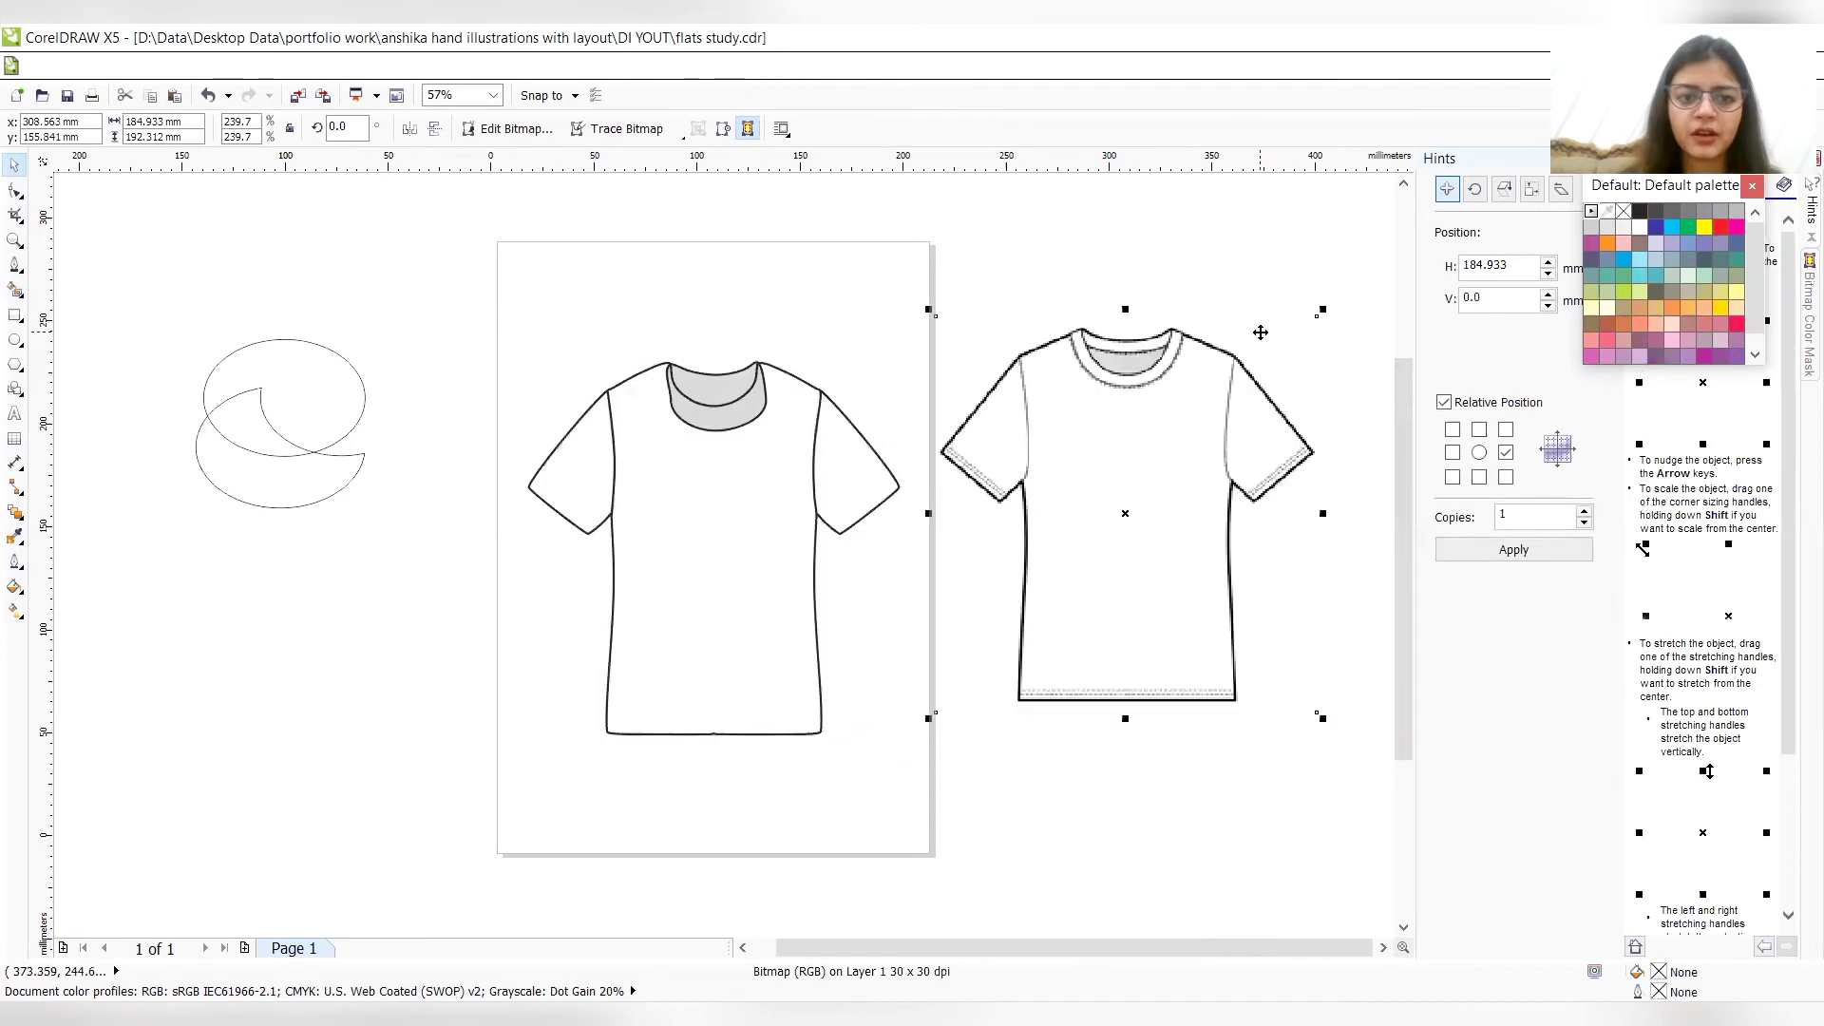
pyautogui.moveTo(500, 285); pyautogui.dragTo(919, 836)
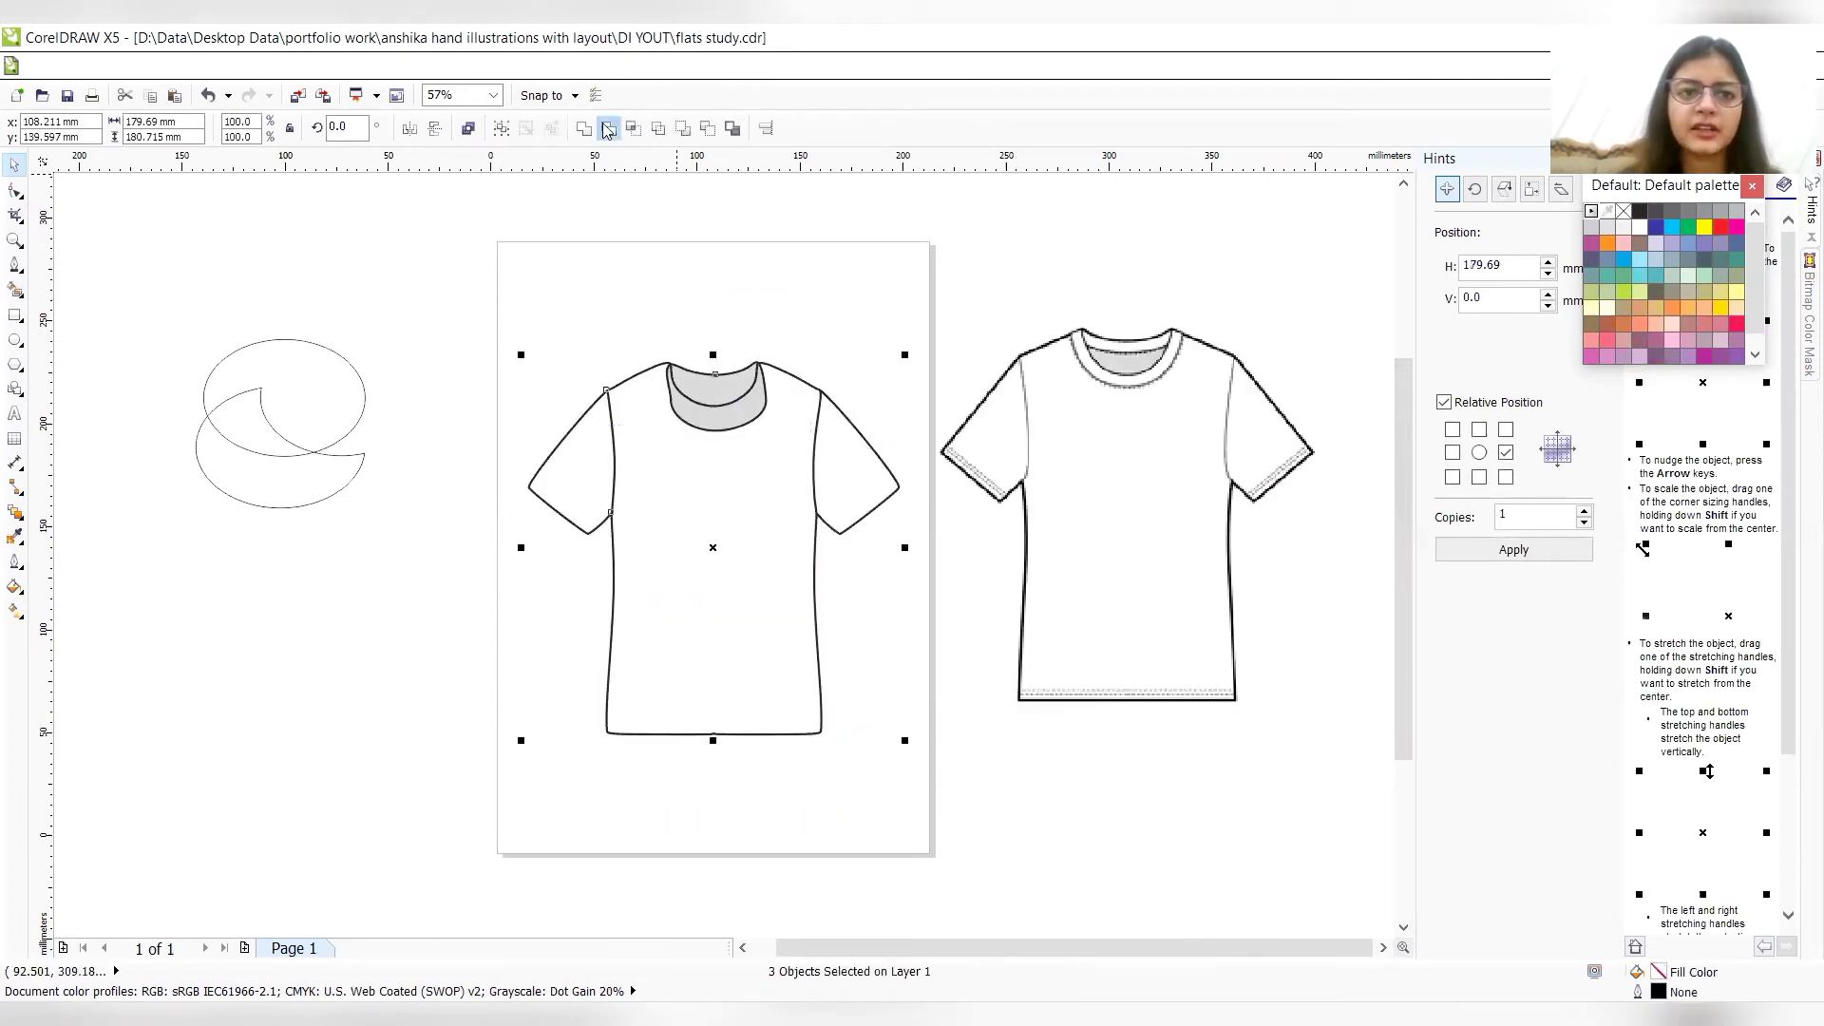
pyautogui.click(609, 129)
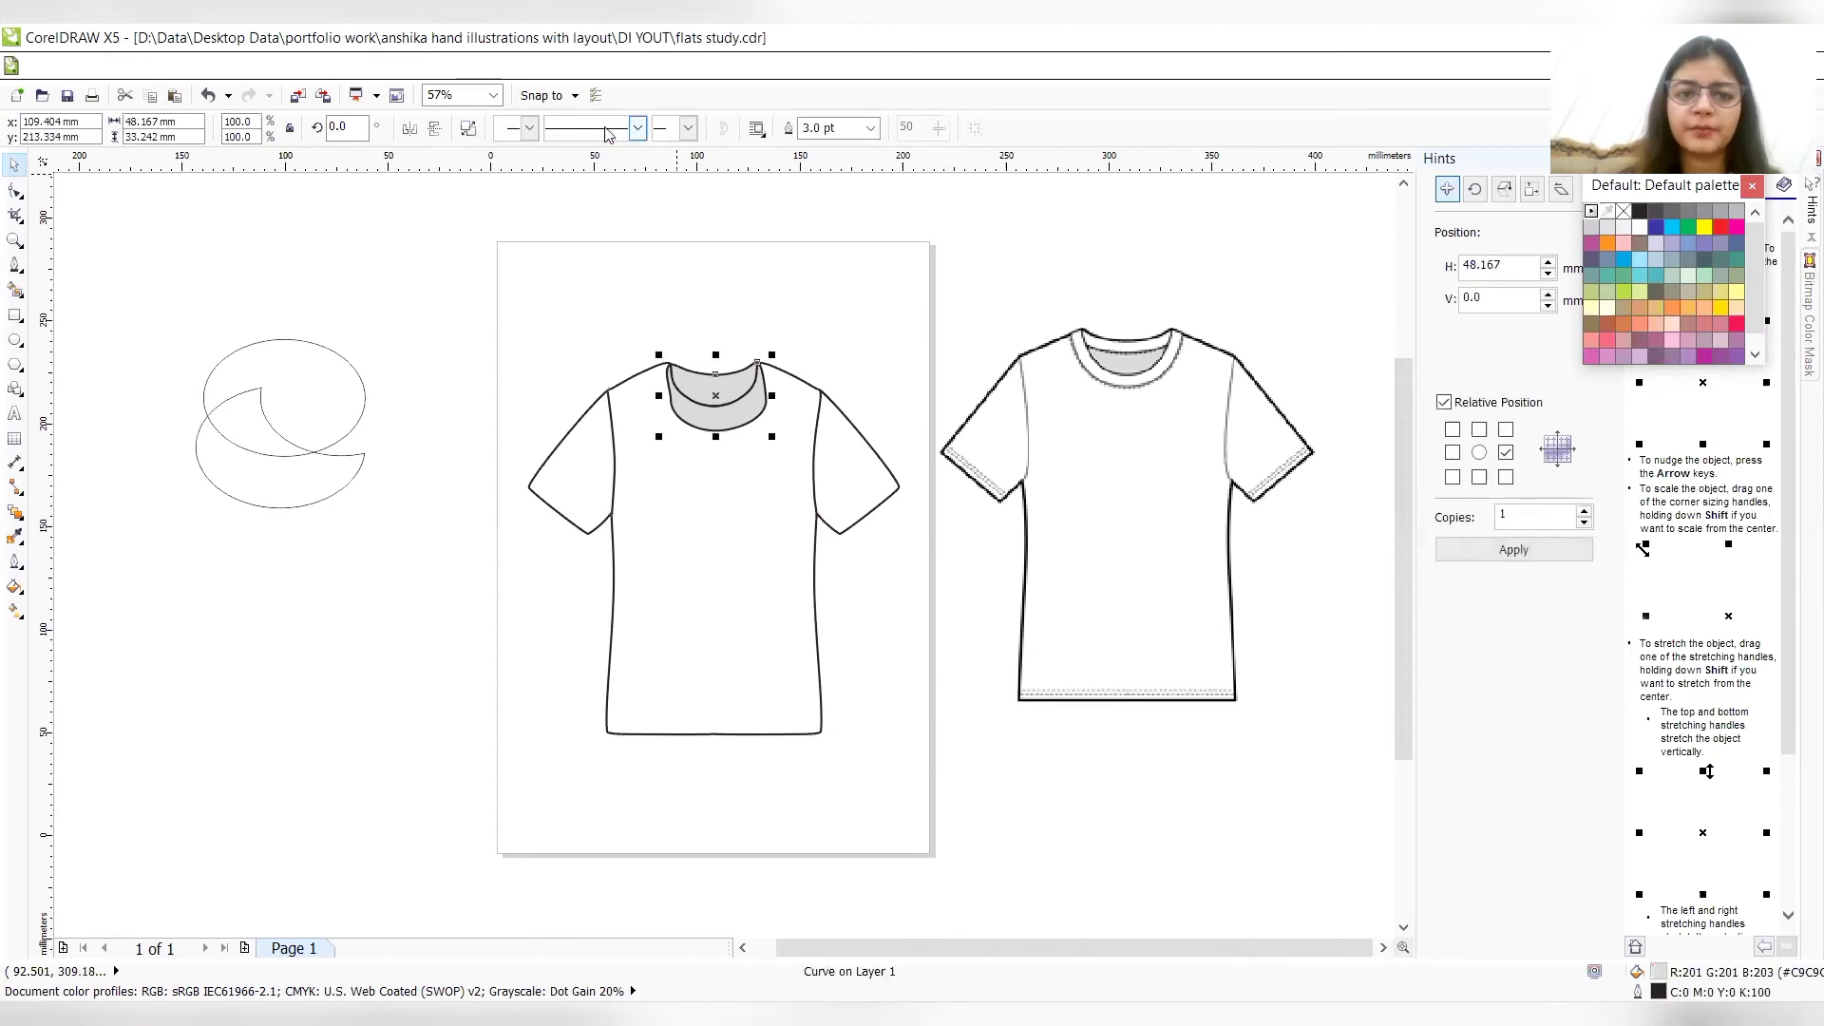
# - Examine the grouped T-shirt flat's neckline and shoulders up close against the reference
pyautogui.click(1016, 378)
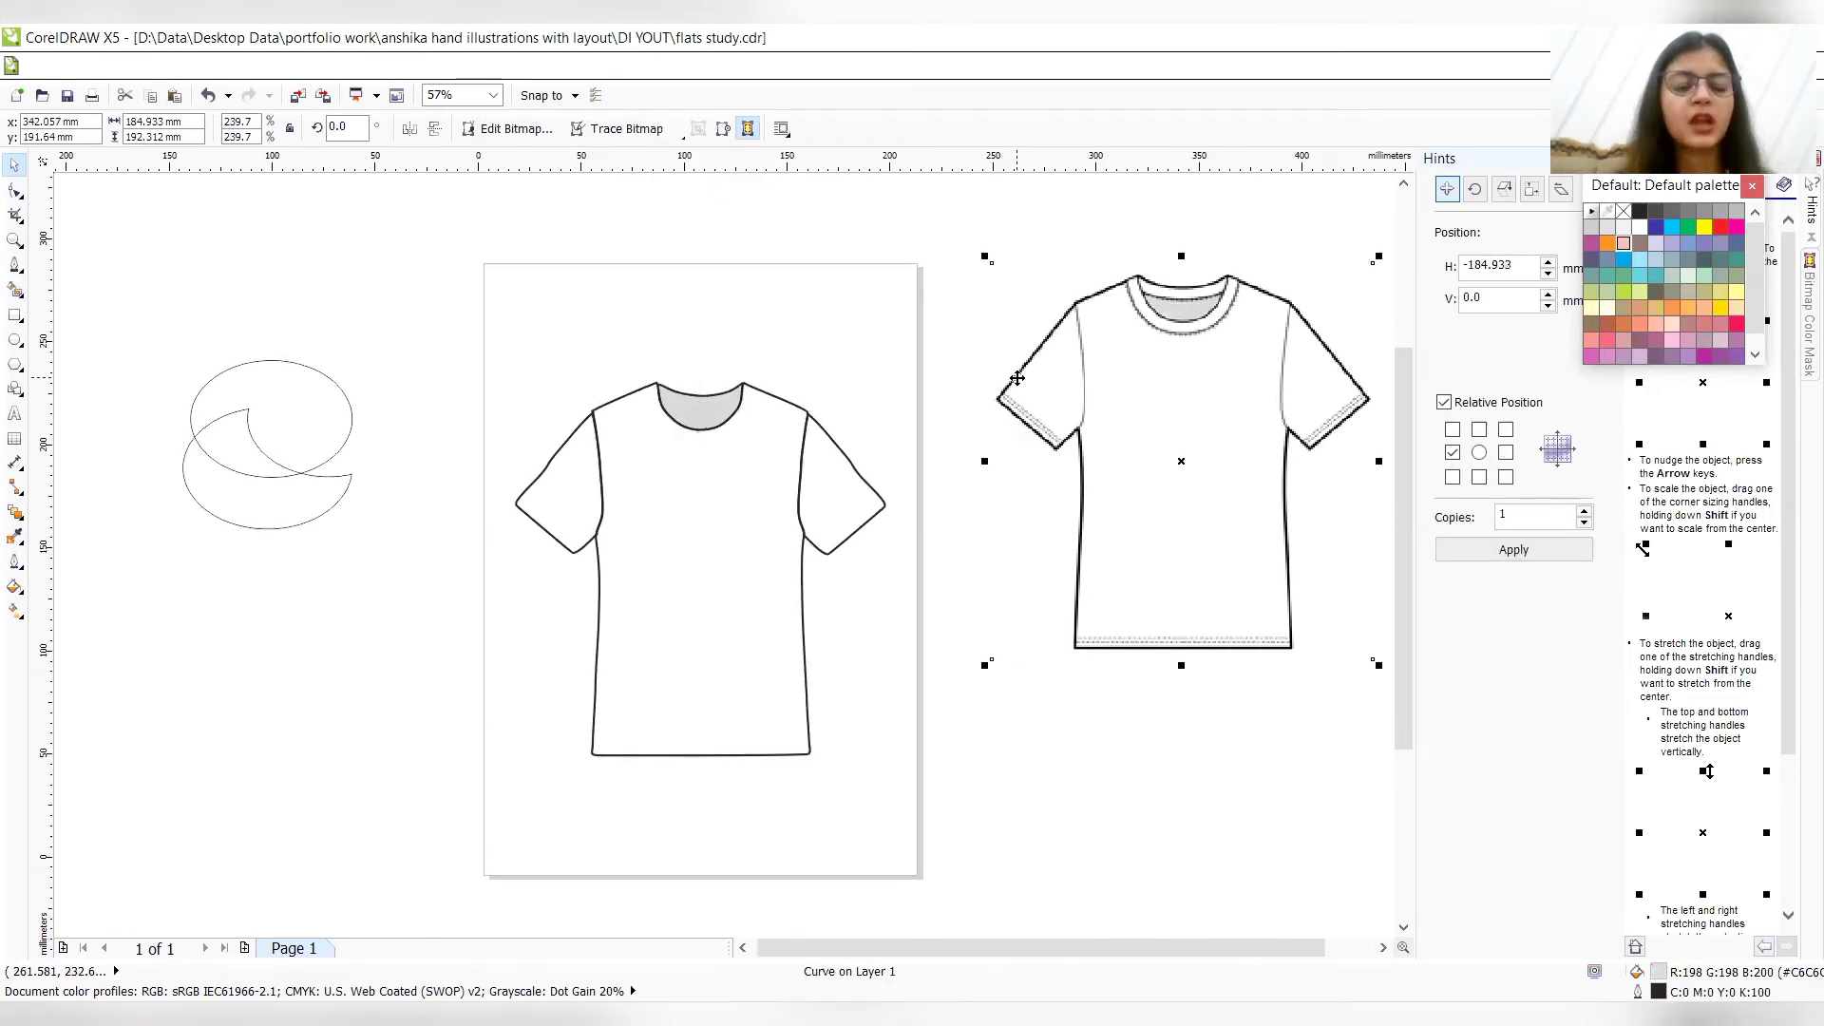
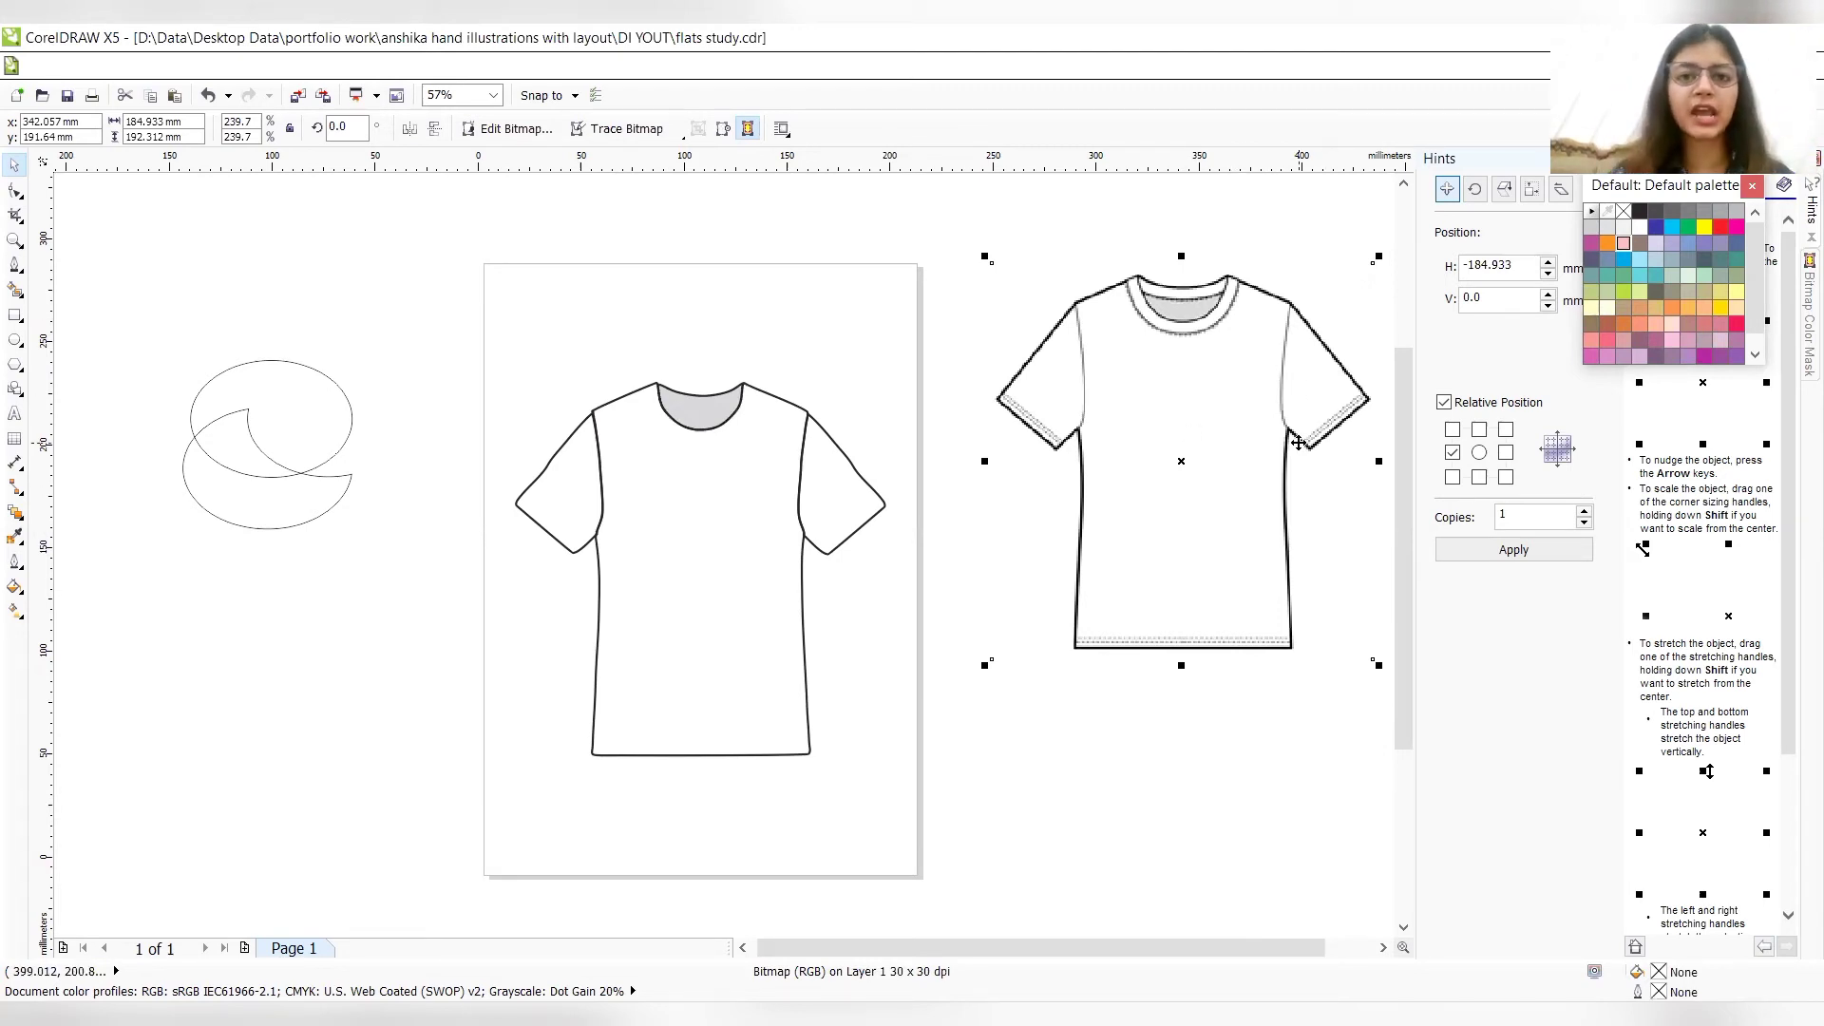
pyautogui.click(875, 243)
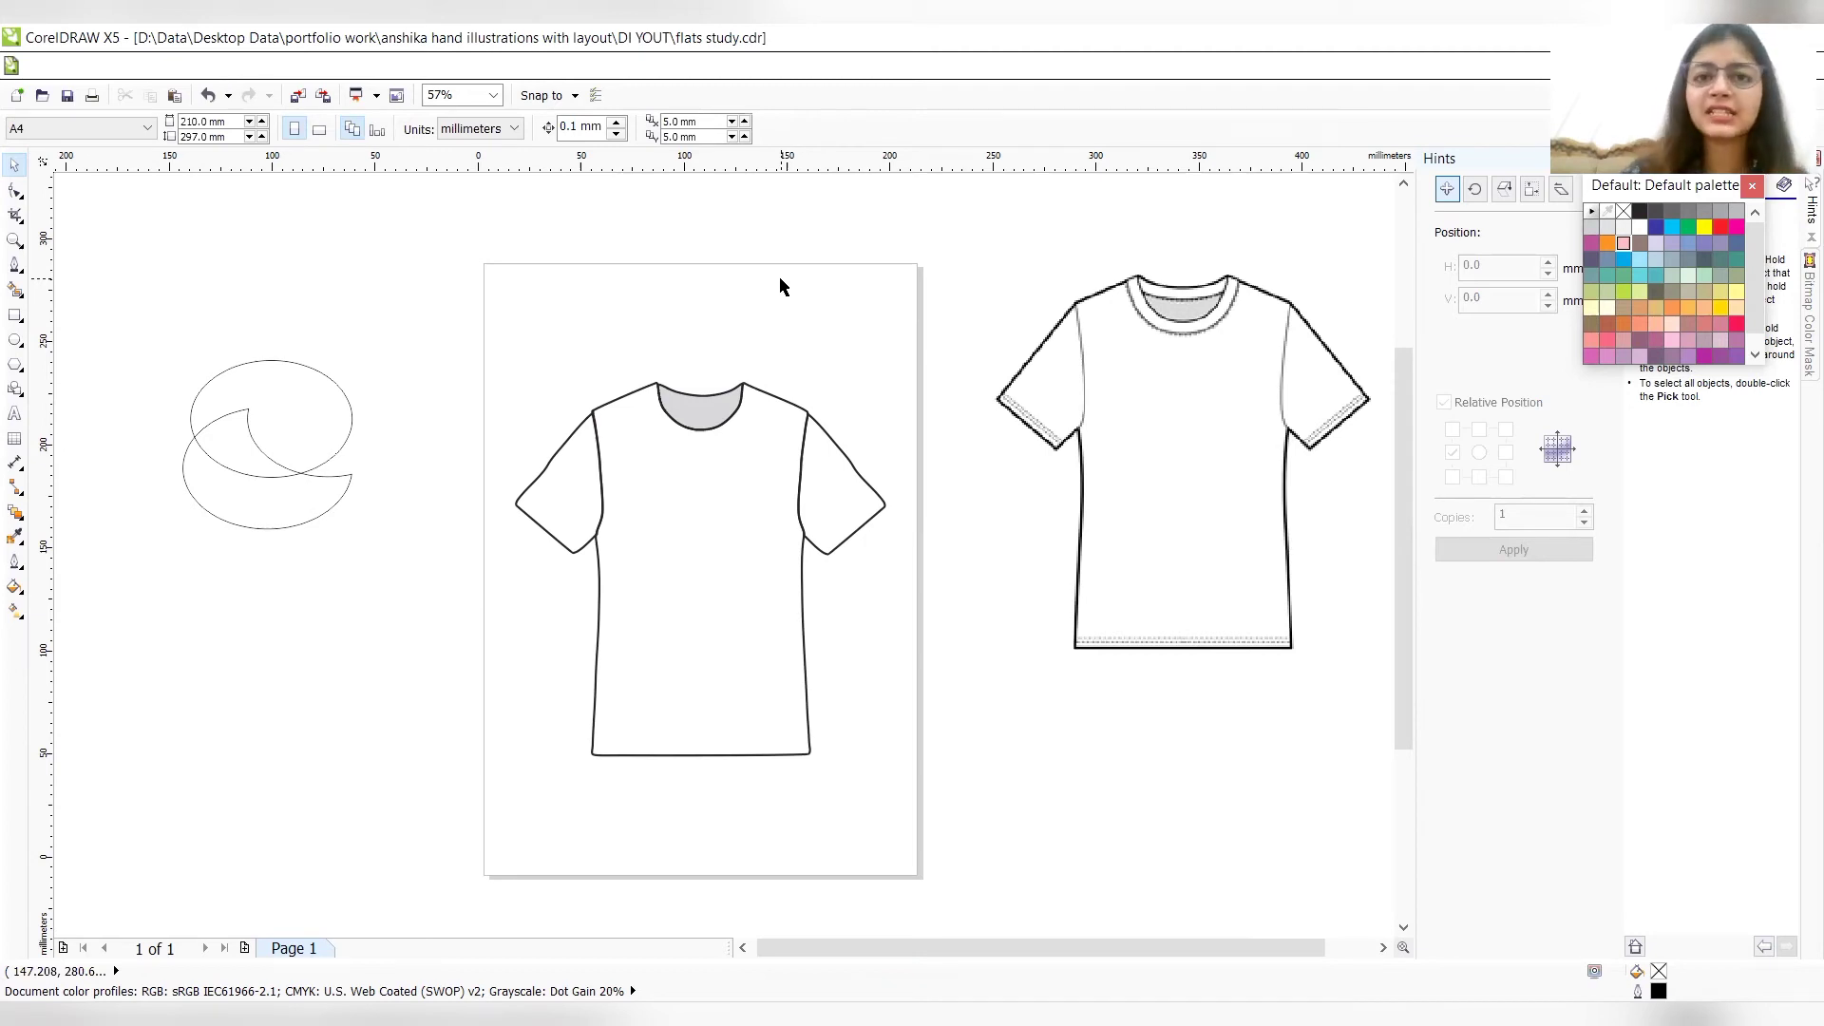
pyautogui.click(665, 520)
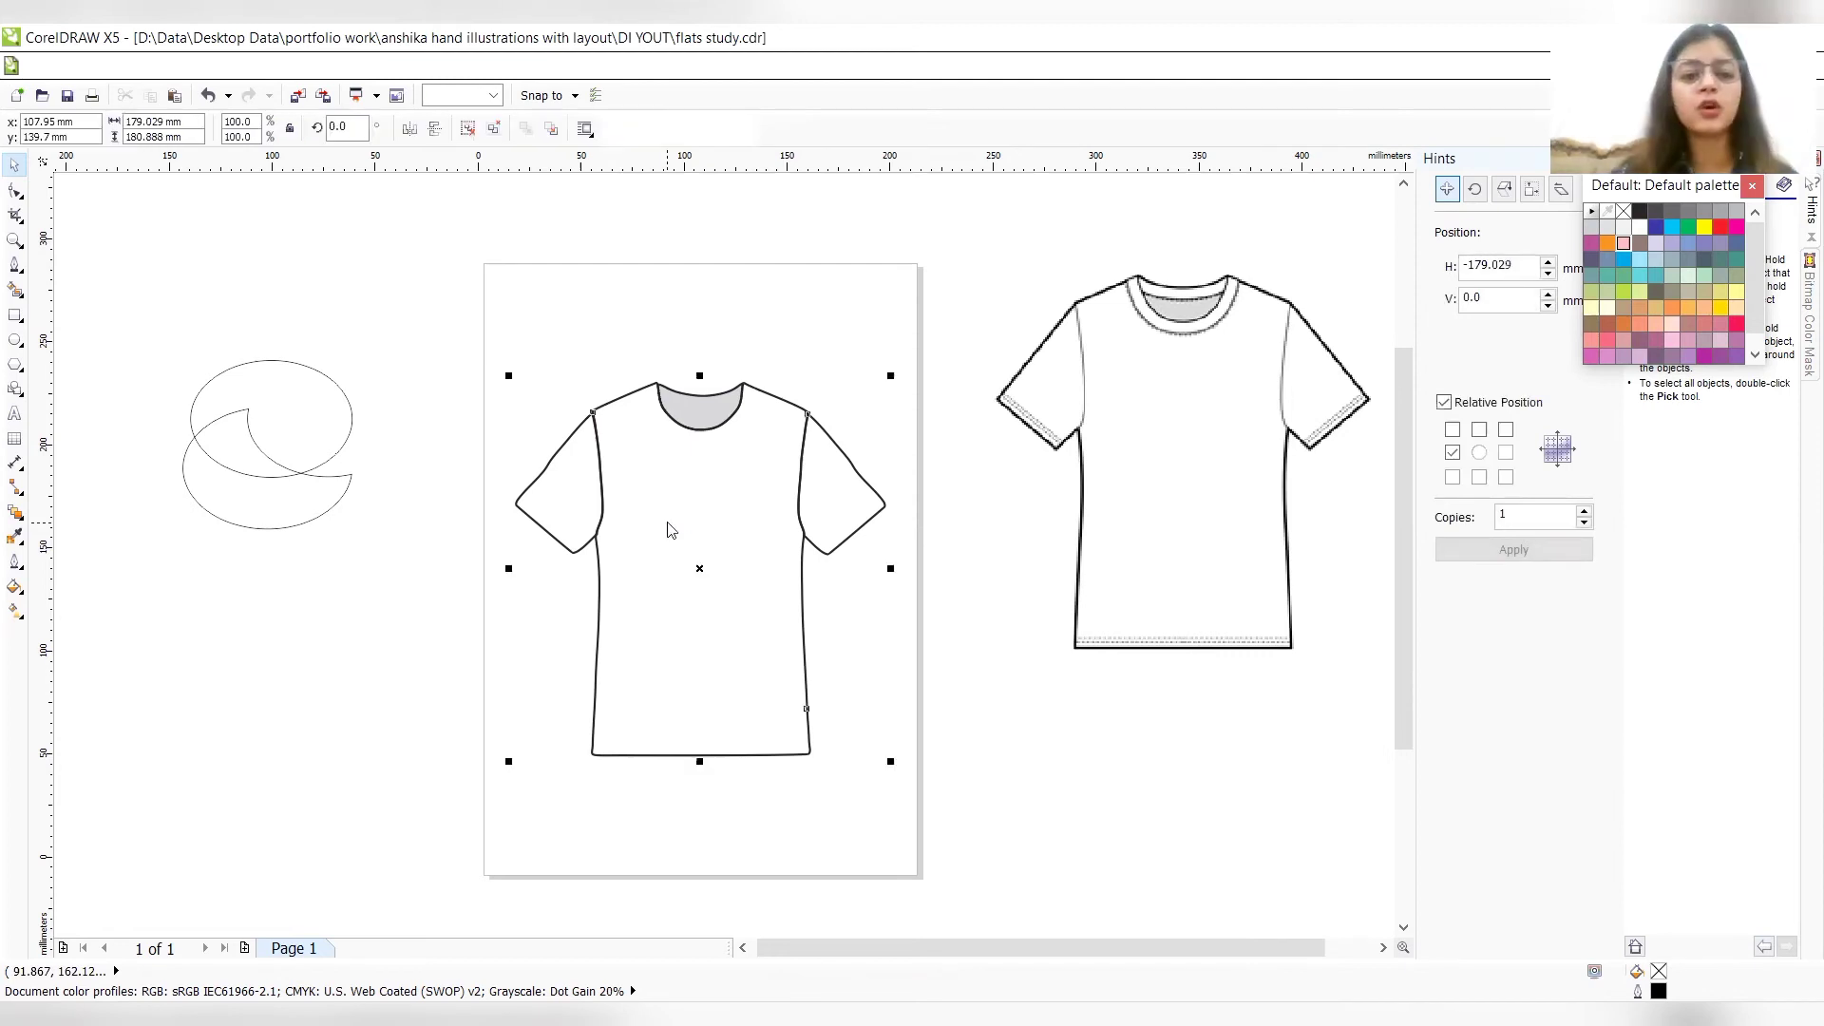
pyautogui.press('z')
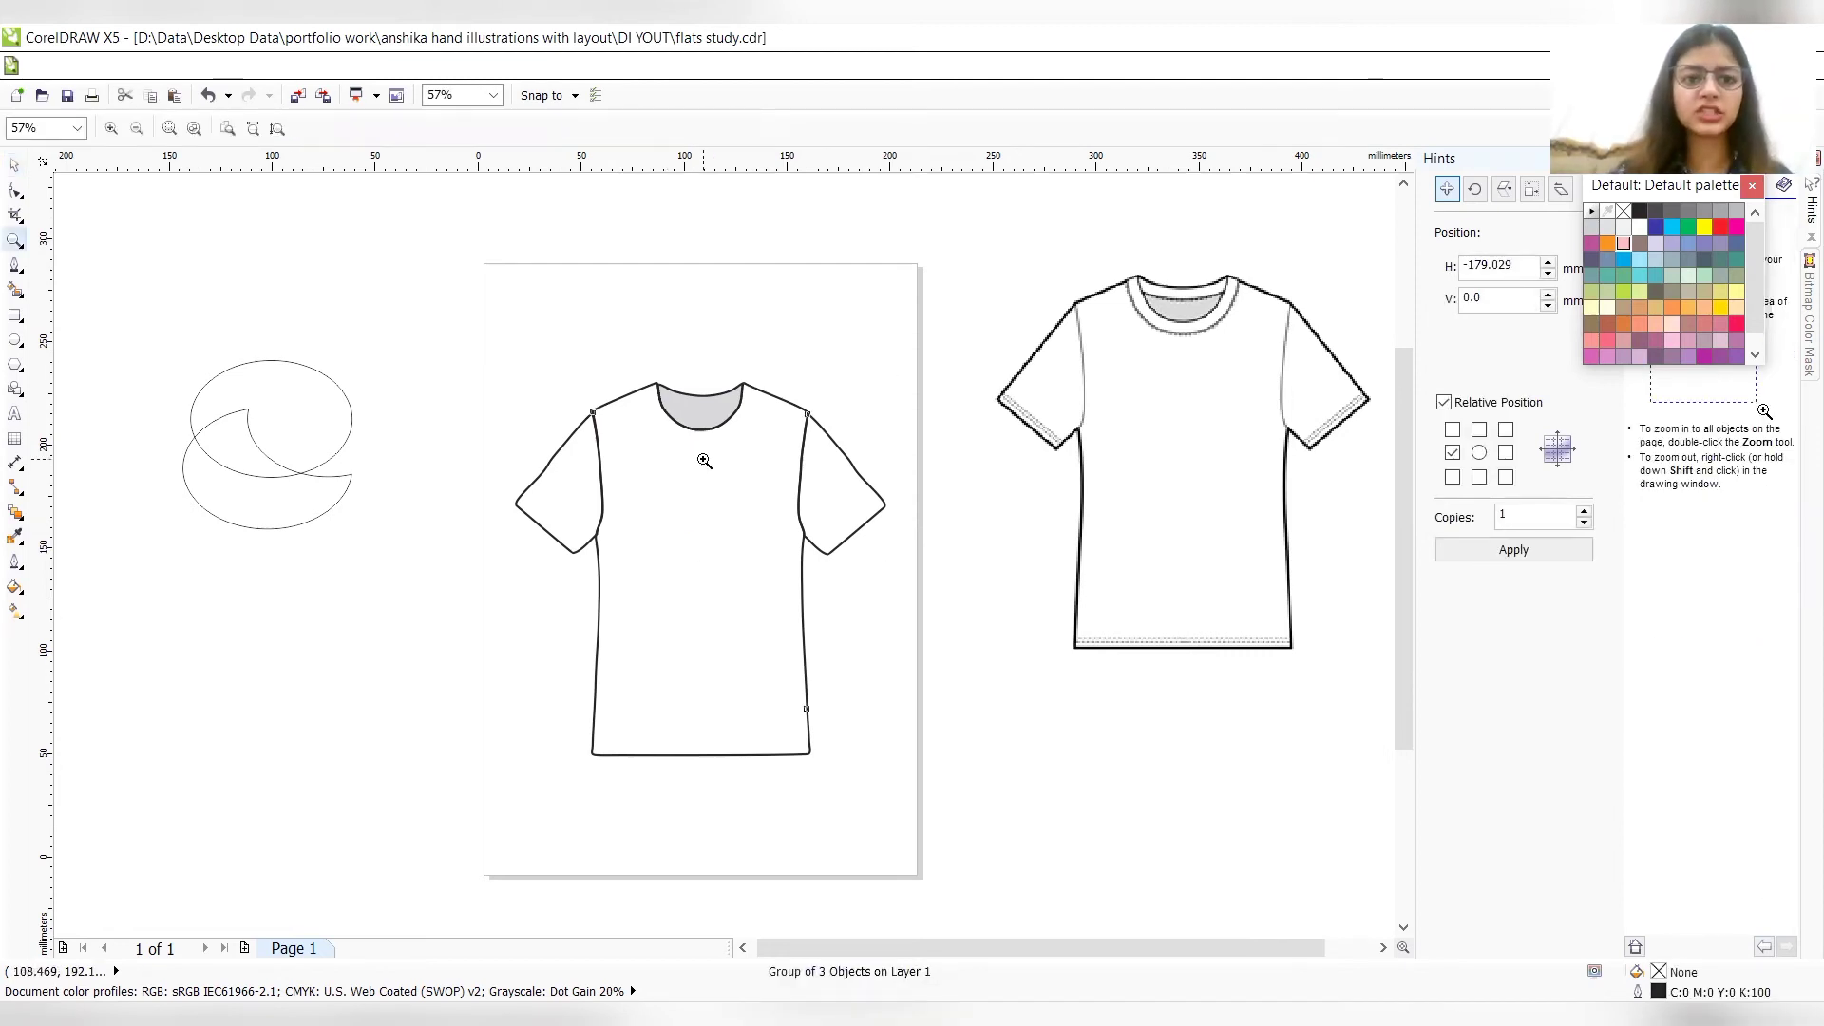
pyautogui.click(704, 461)
pyautogui.click(765, 522)
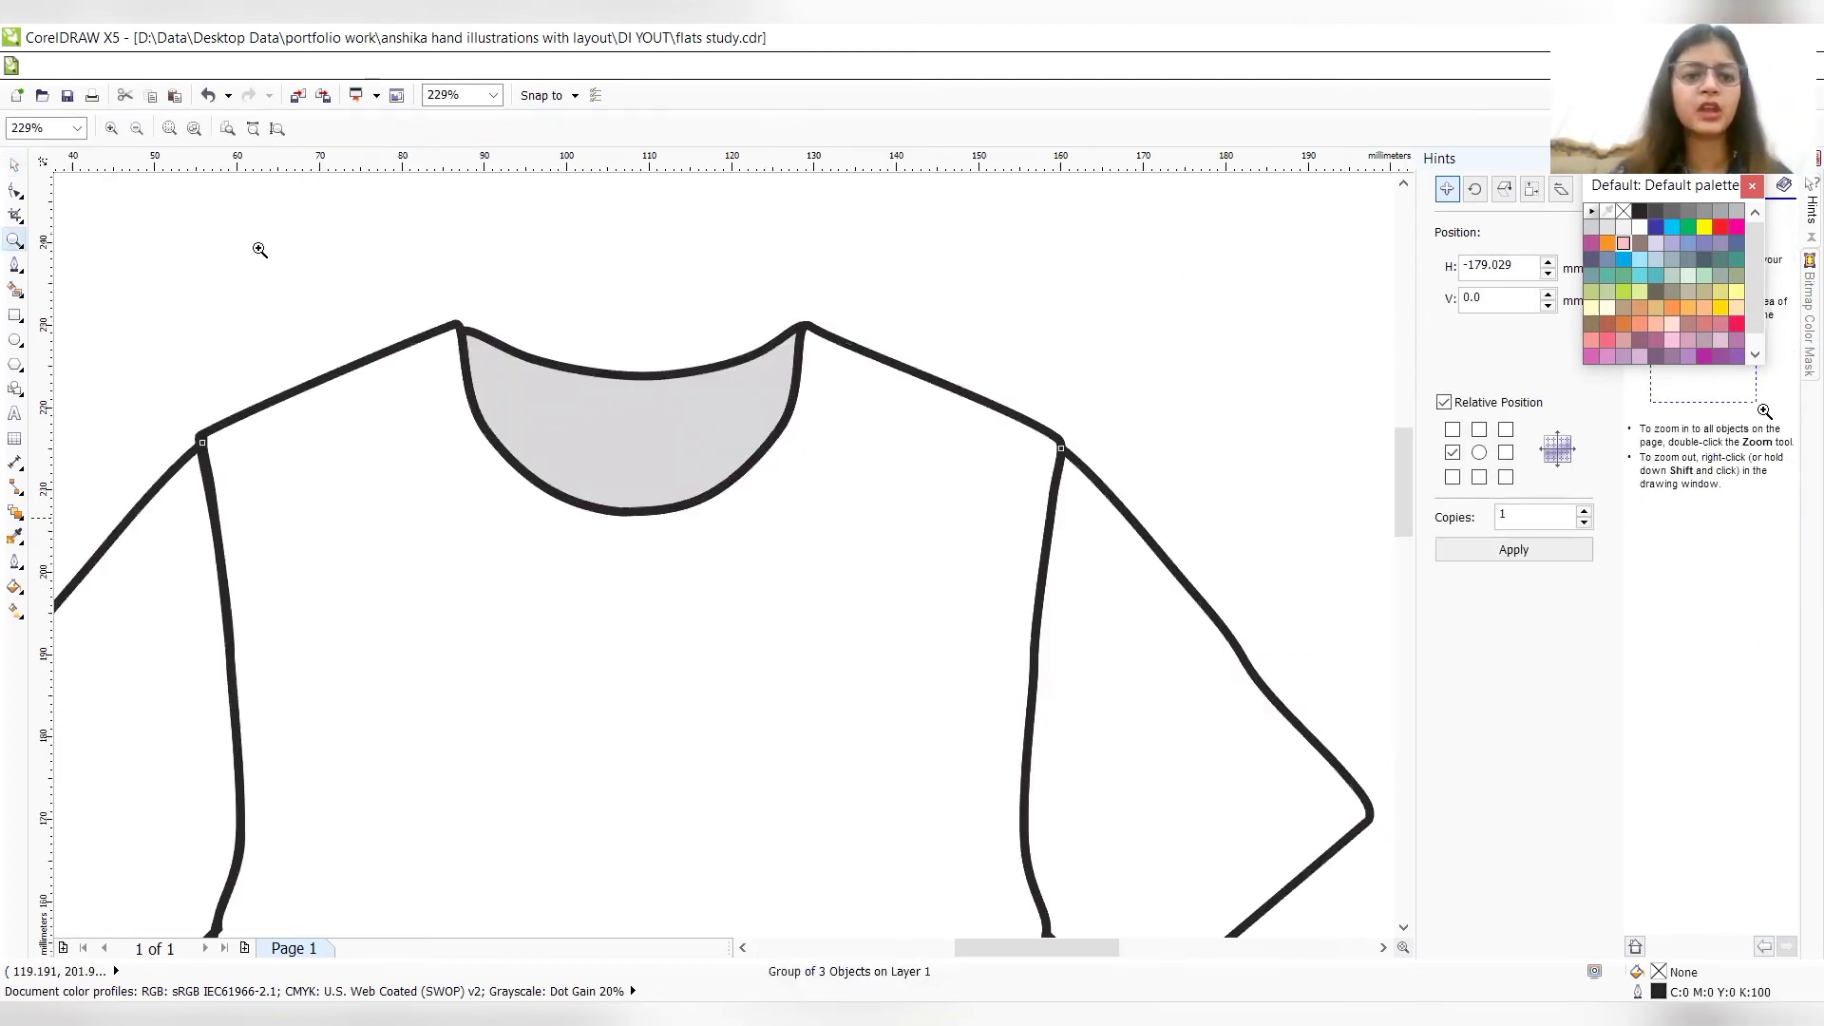
pyautogui.rightClick(522, 502)
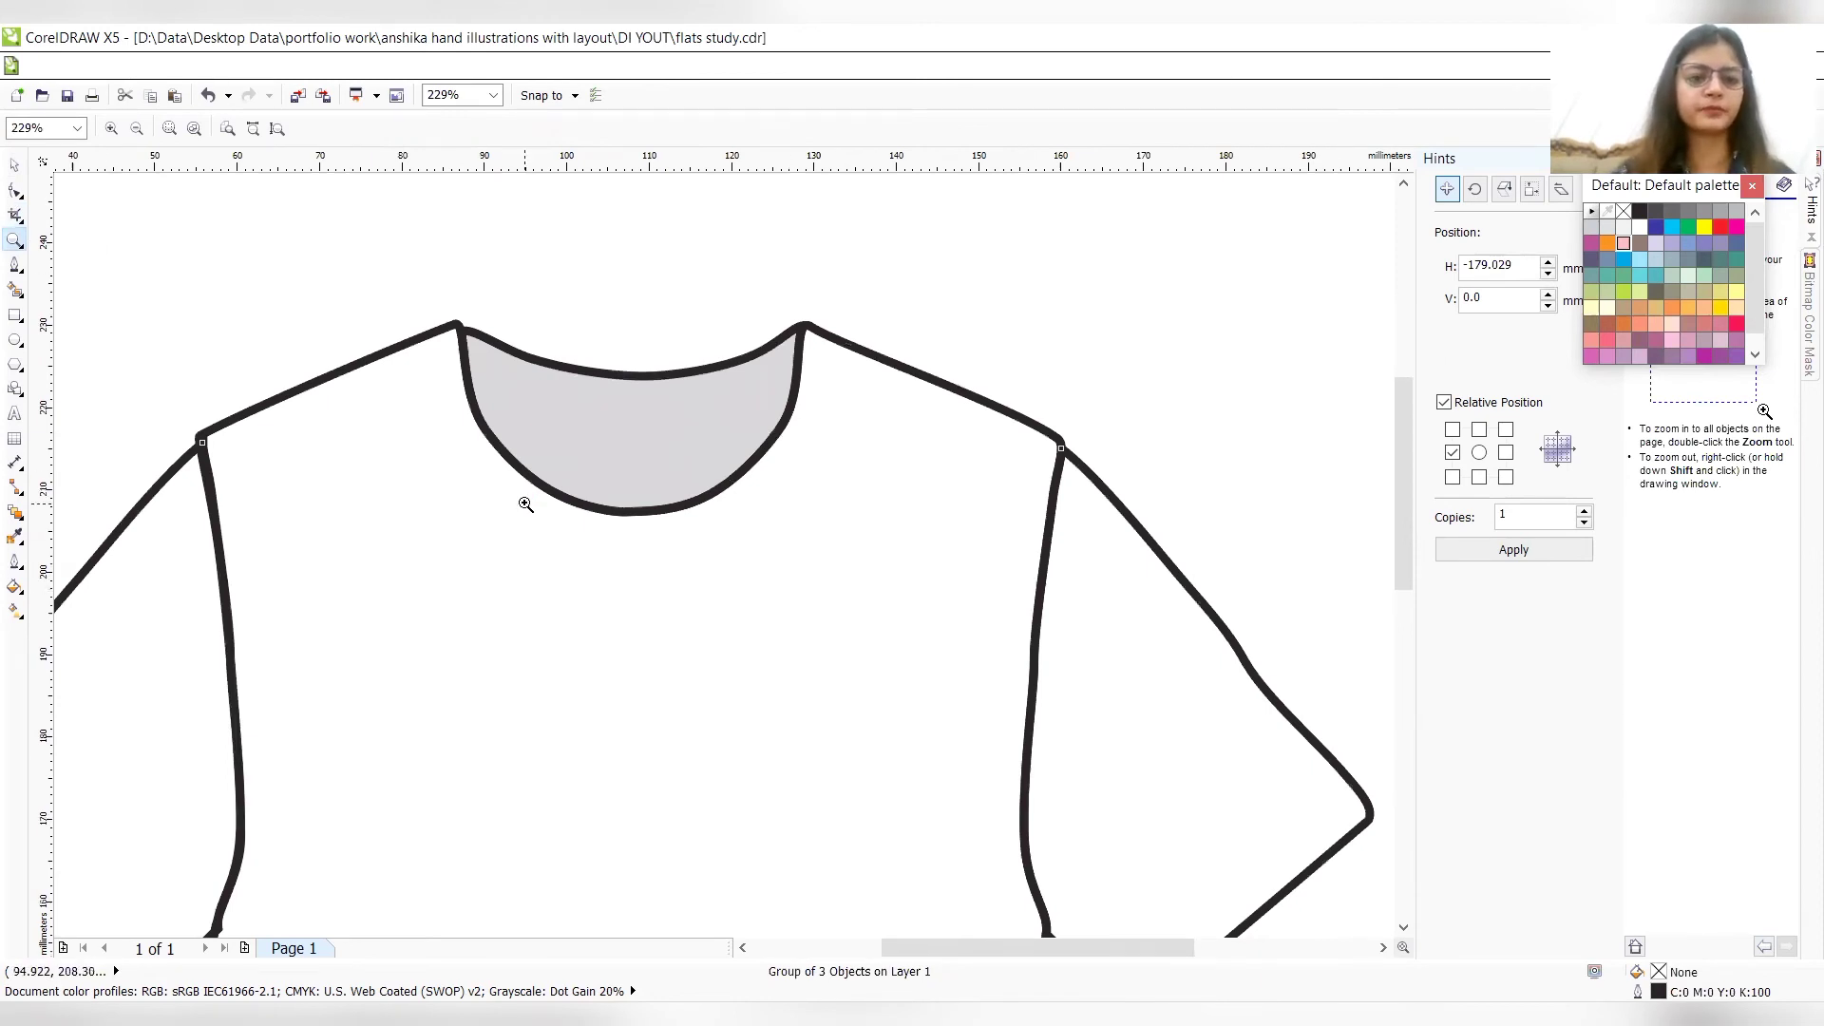
pyautogui.click(15, 165)
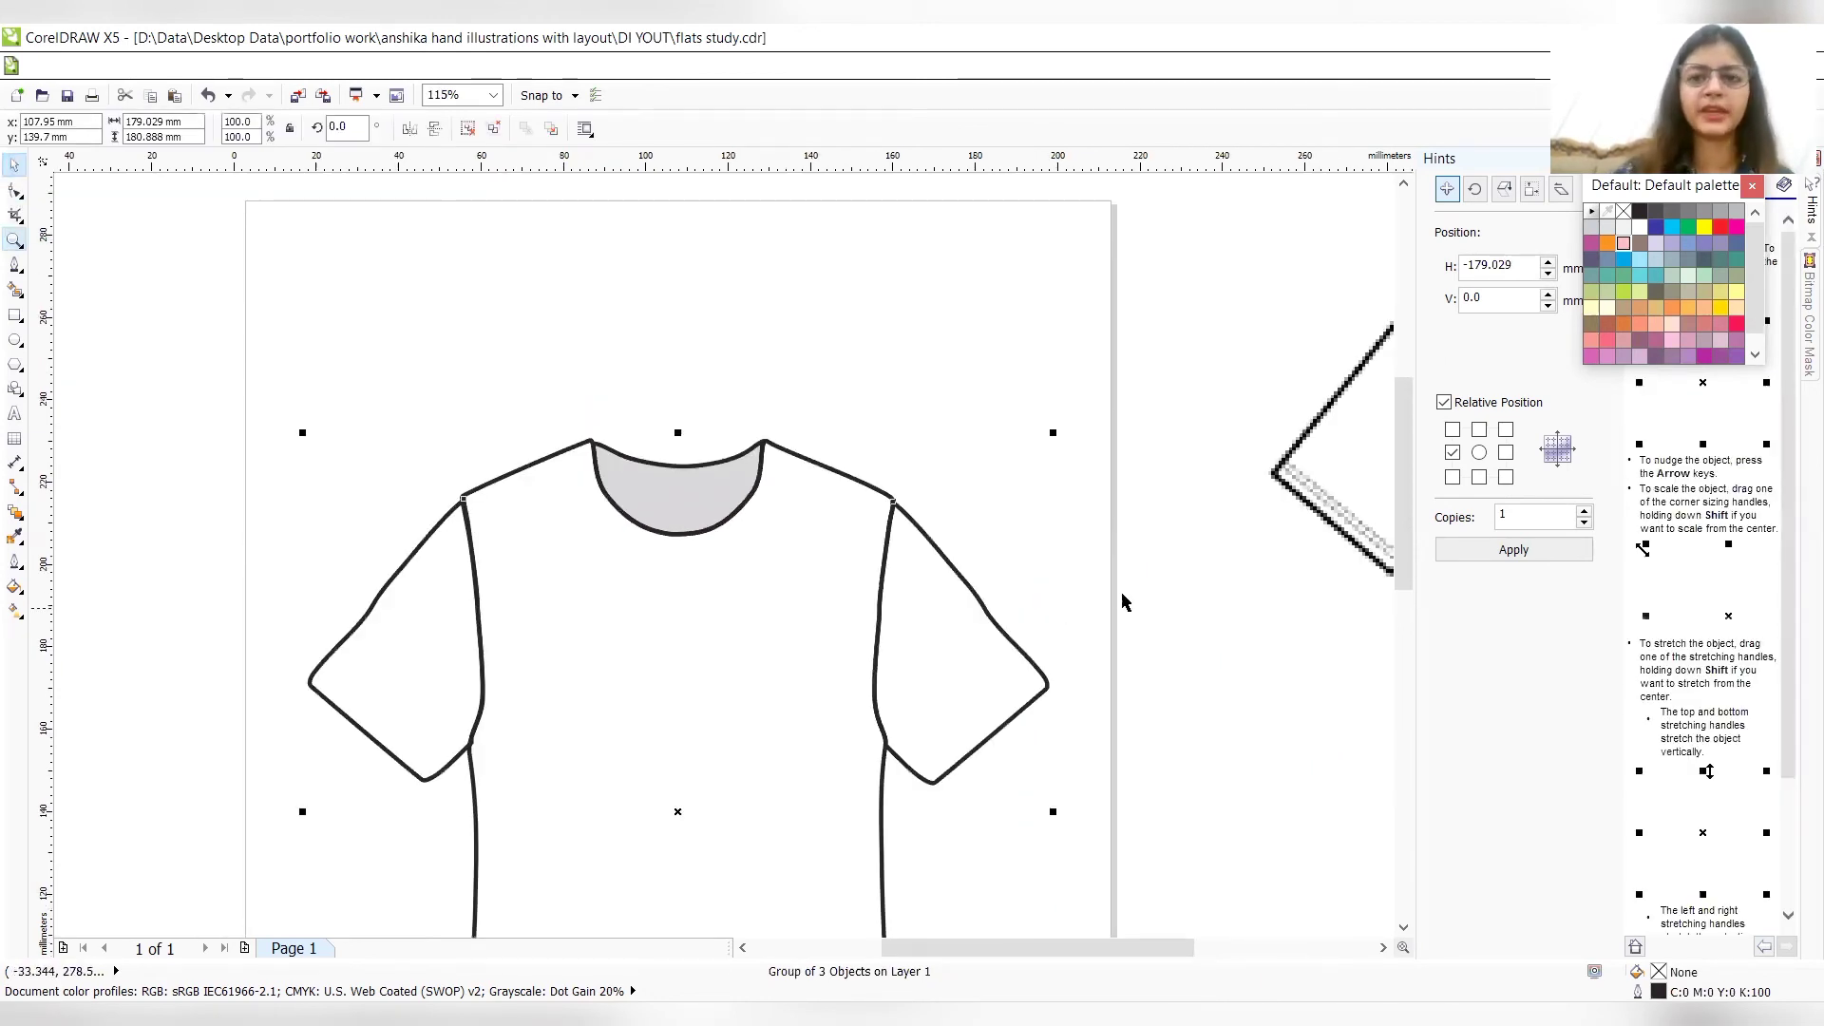
# - Centre the reference image on the page so it lines up with the T-shirt flat
pyautogui.click(1333, 482)
pyautogui.press('p')
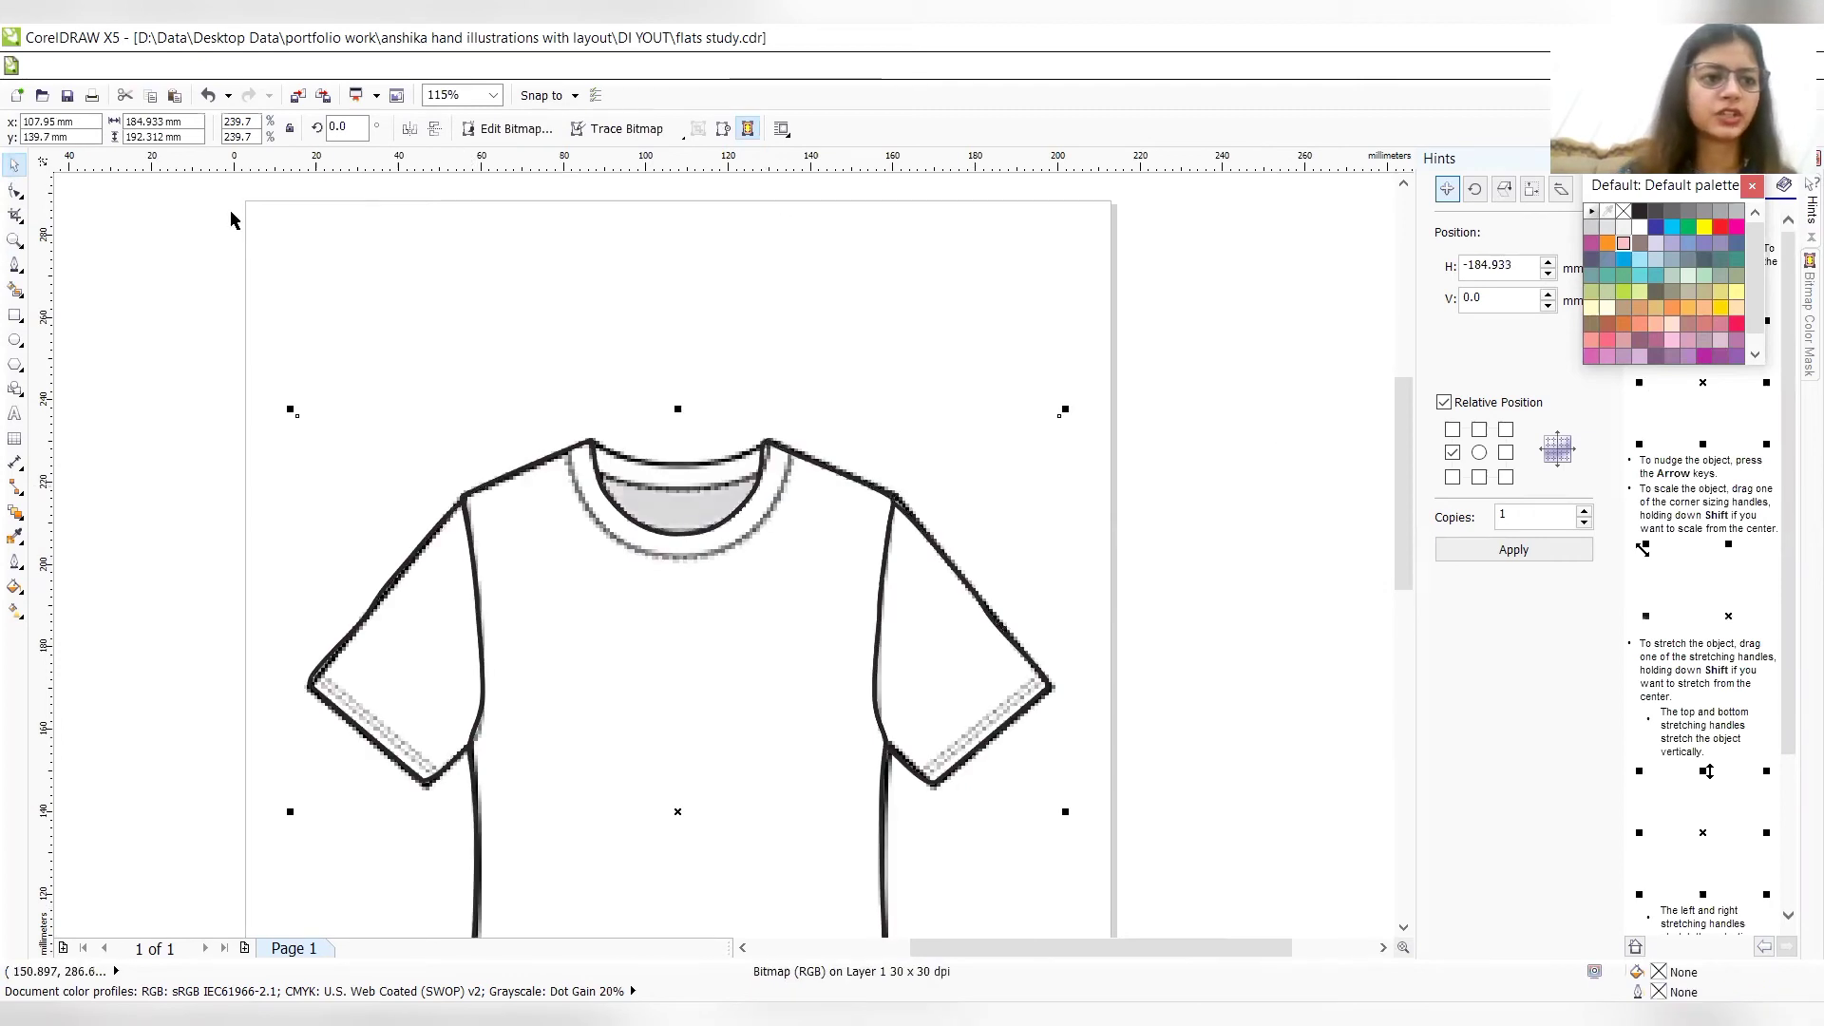
pyautogui.click(106, 244)
# - Draw a horizontal line about 76 mm long above the T-shirt with a long-dash style and 3.0 pt outline
pyautogui.click(15, 269)
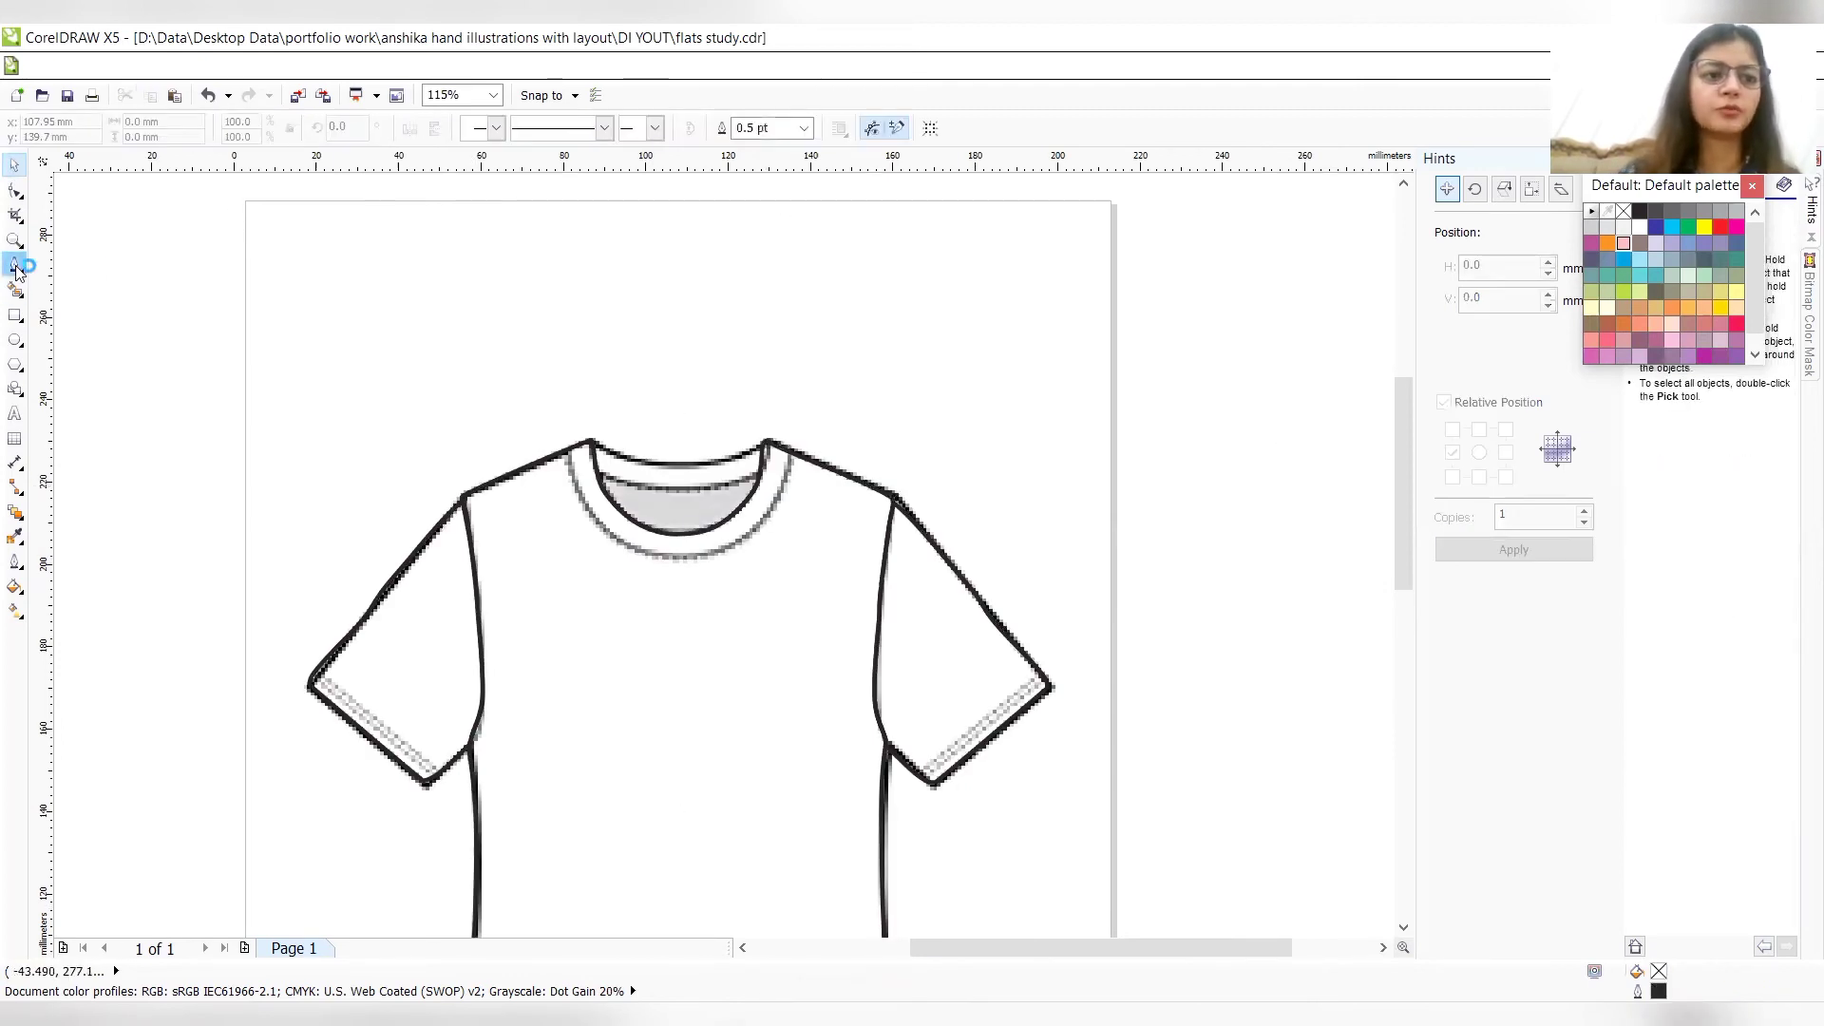
pyautogui.click(195, 288)
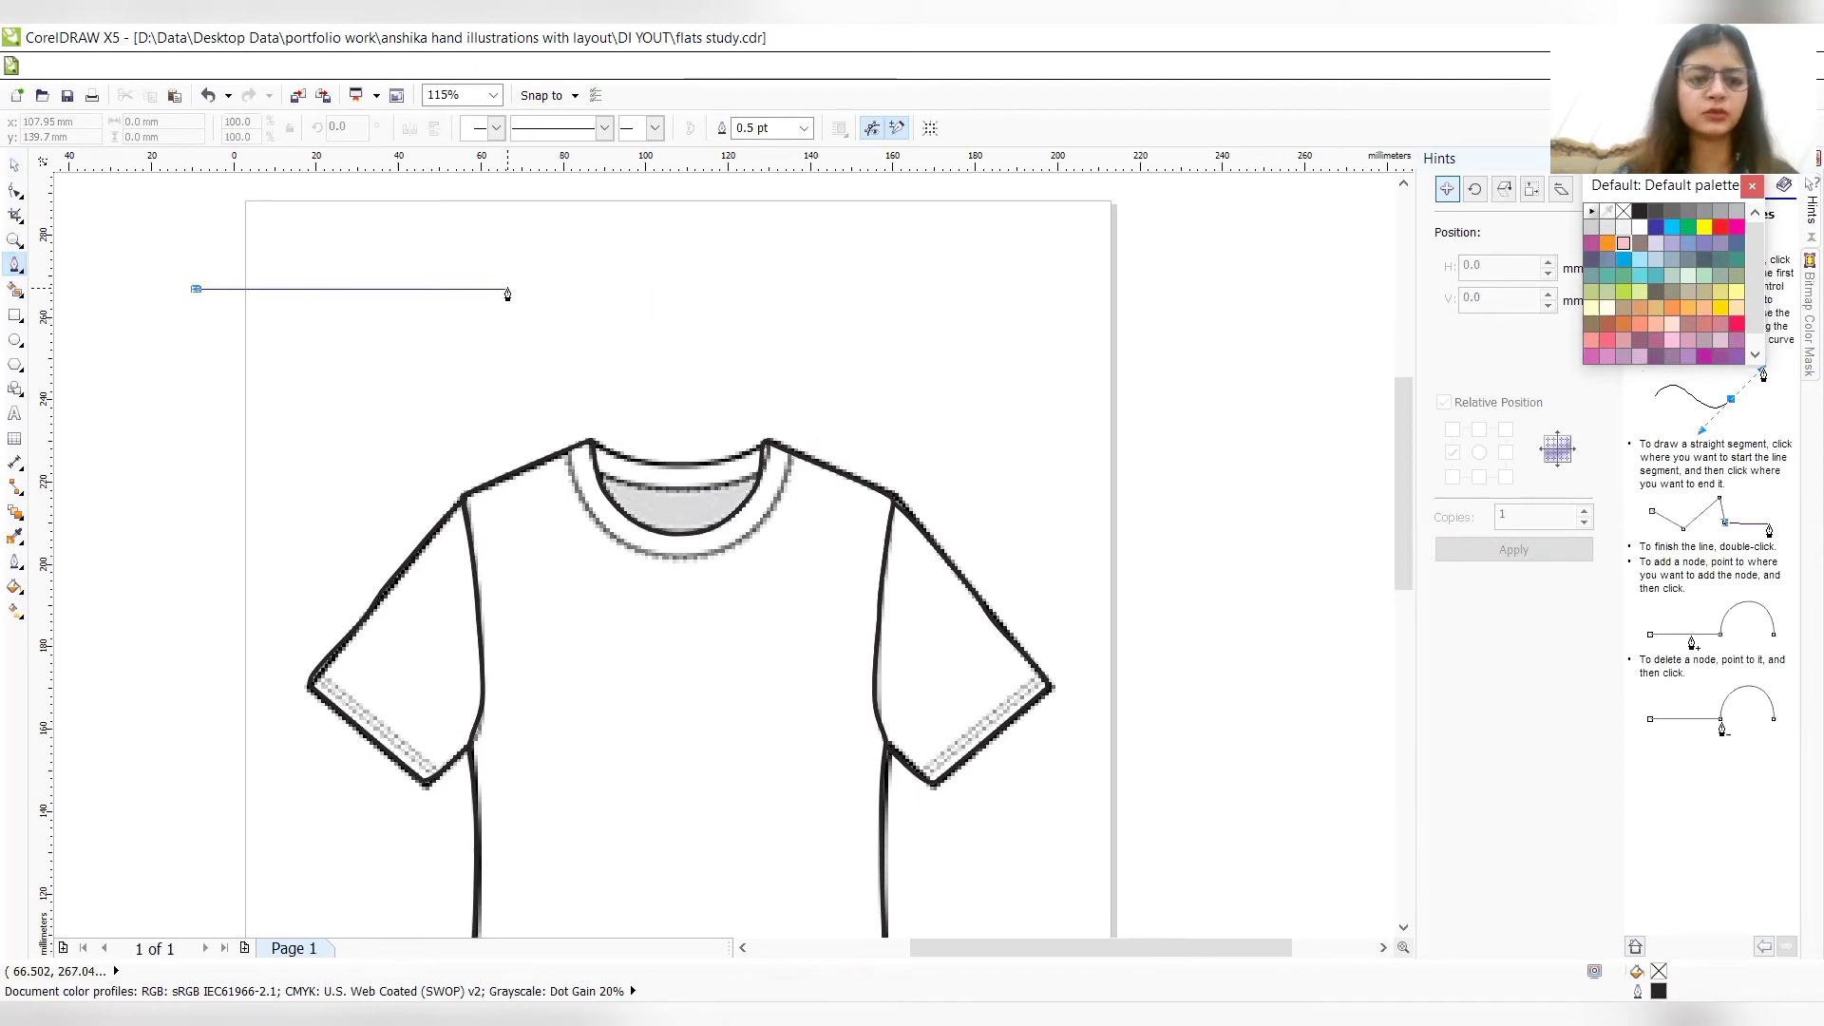
pyautogui.doubleClick(514, 289)
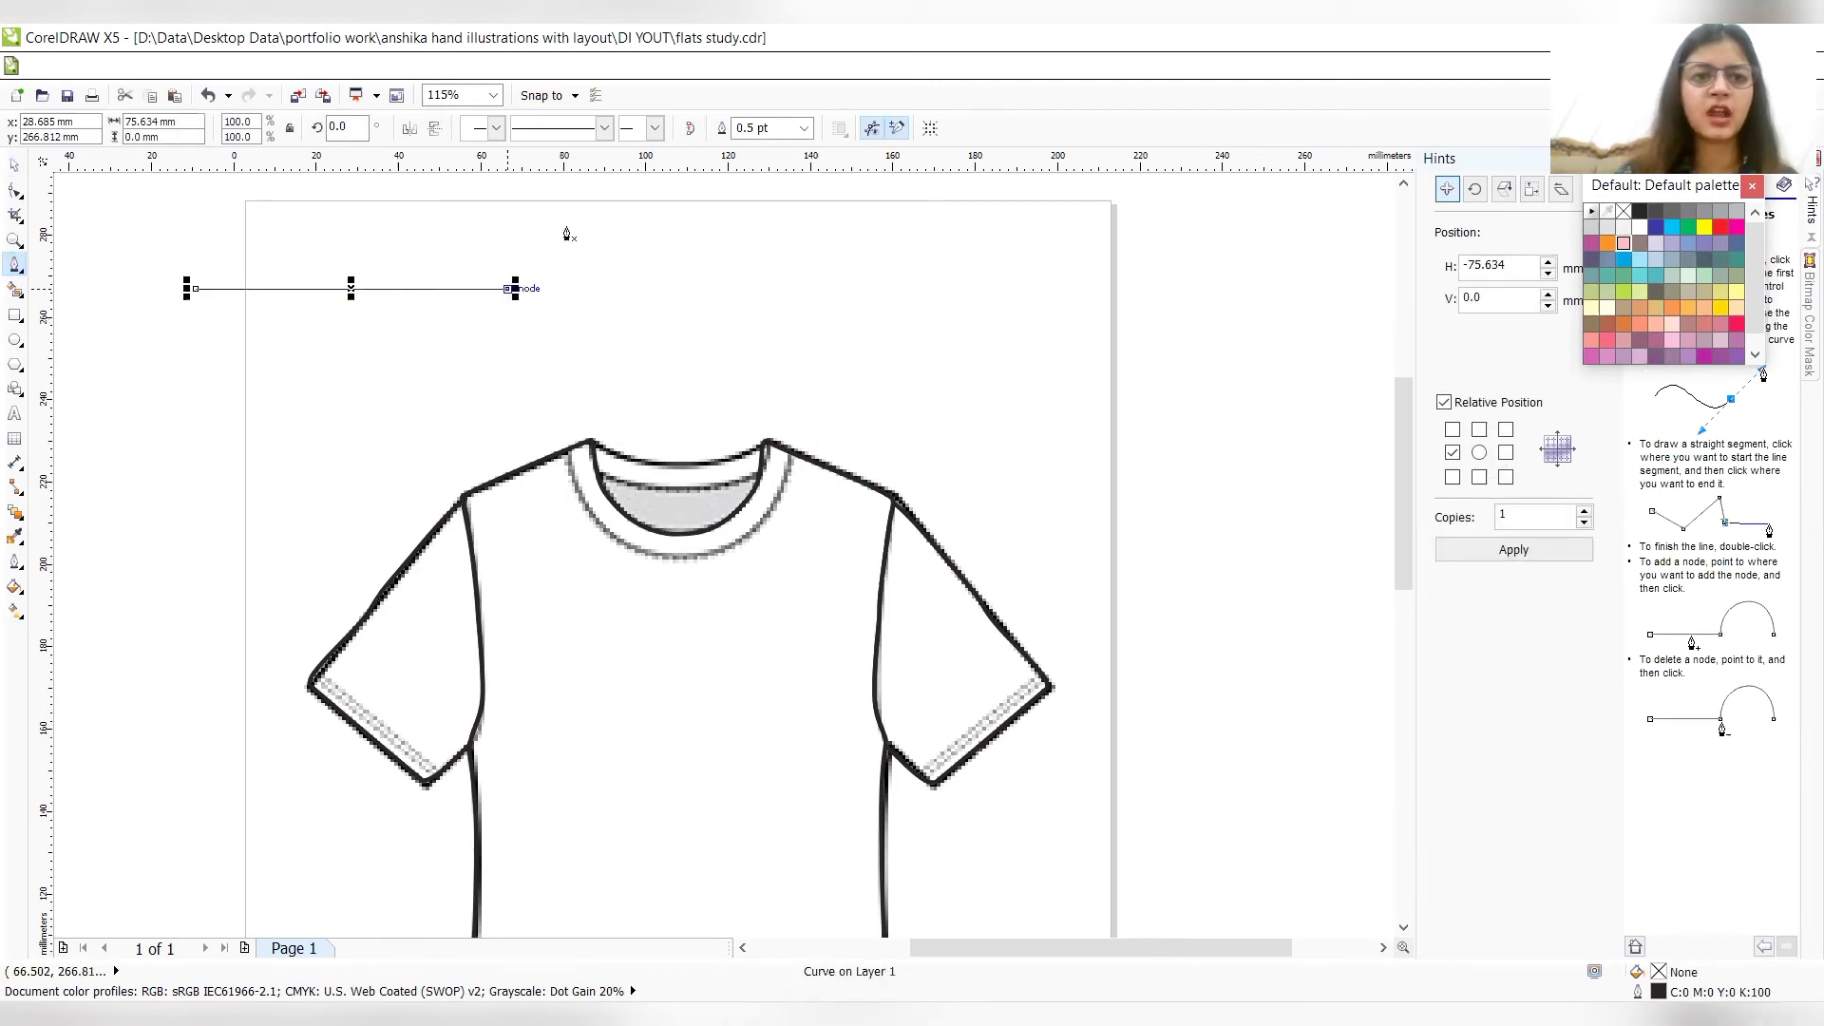
pyautogui.click(604, 129)
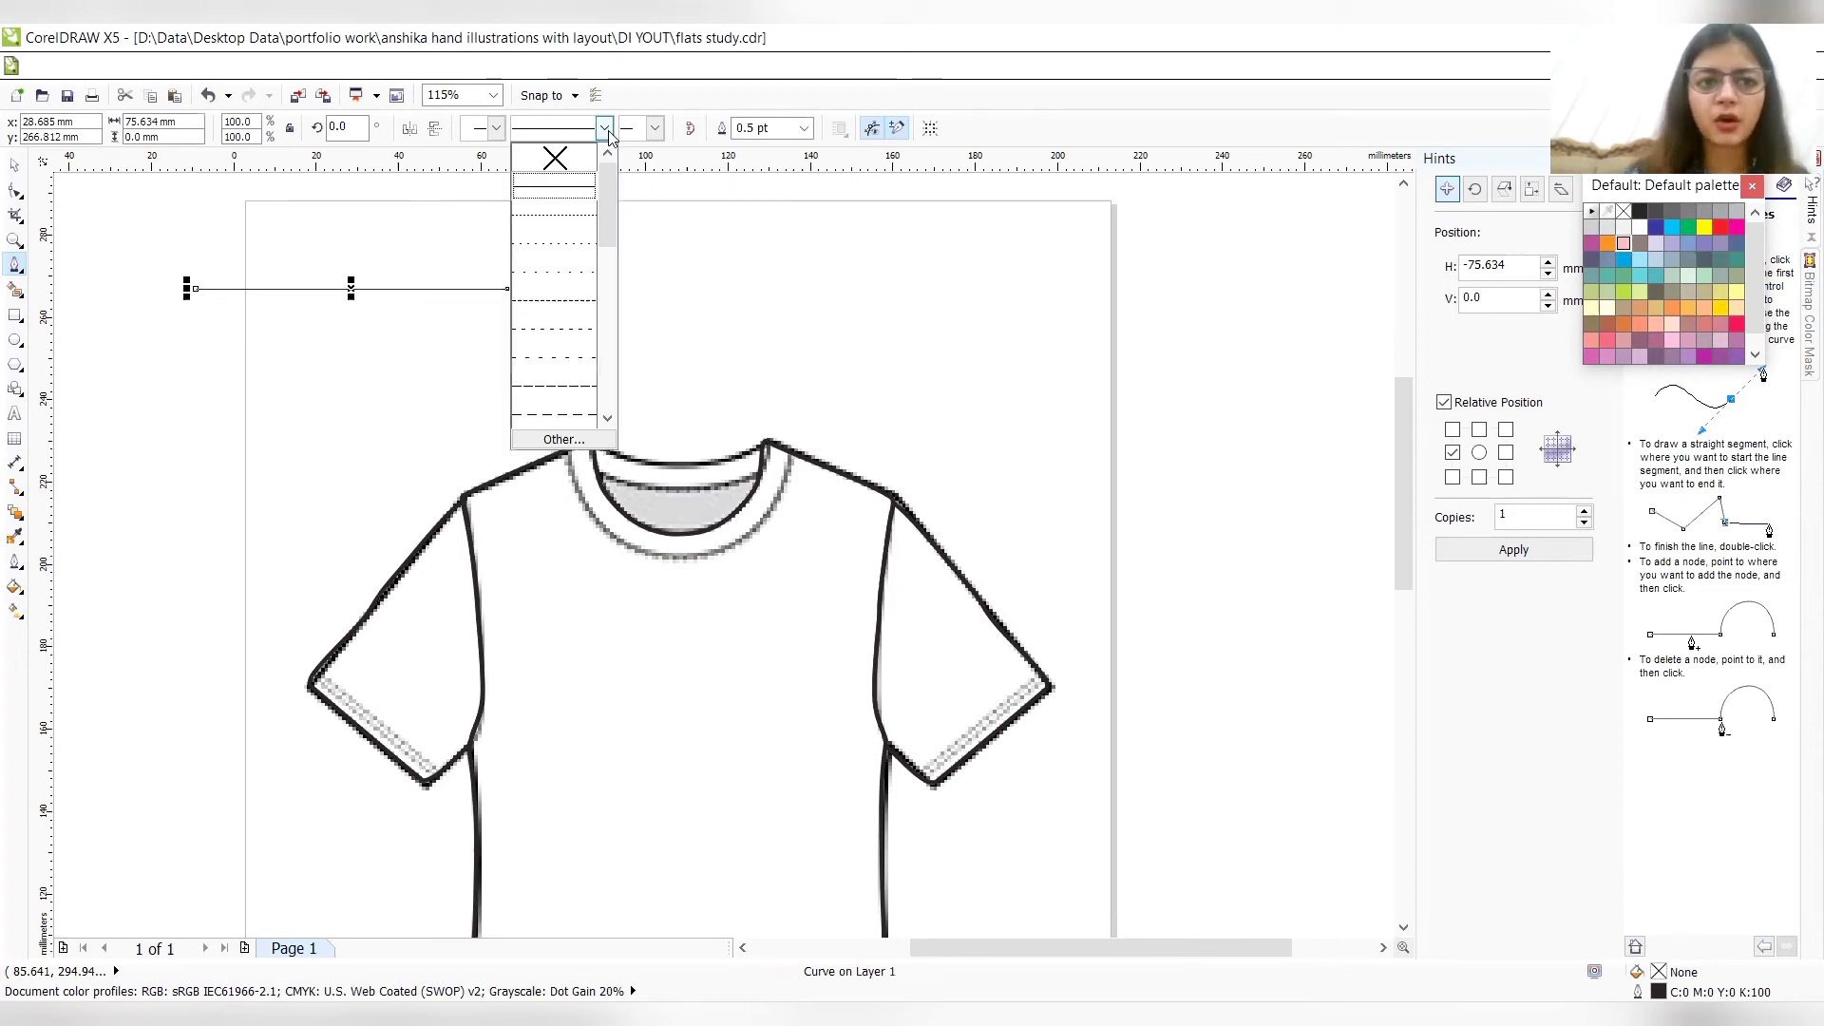
pyautogui.click(557, 386)
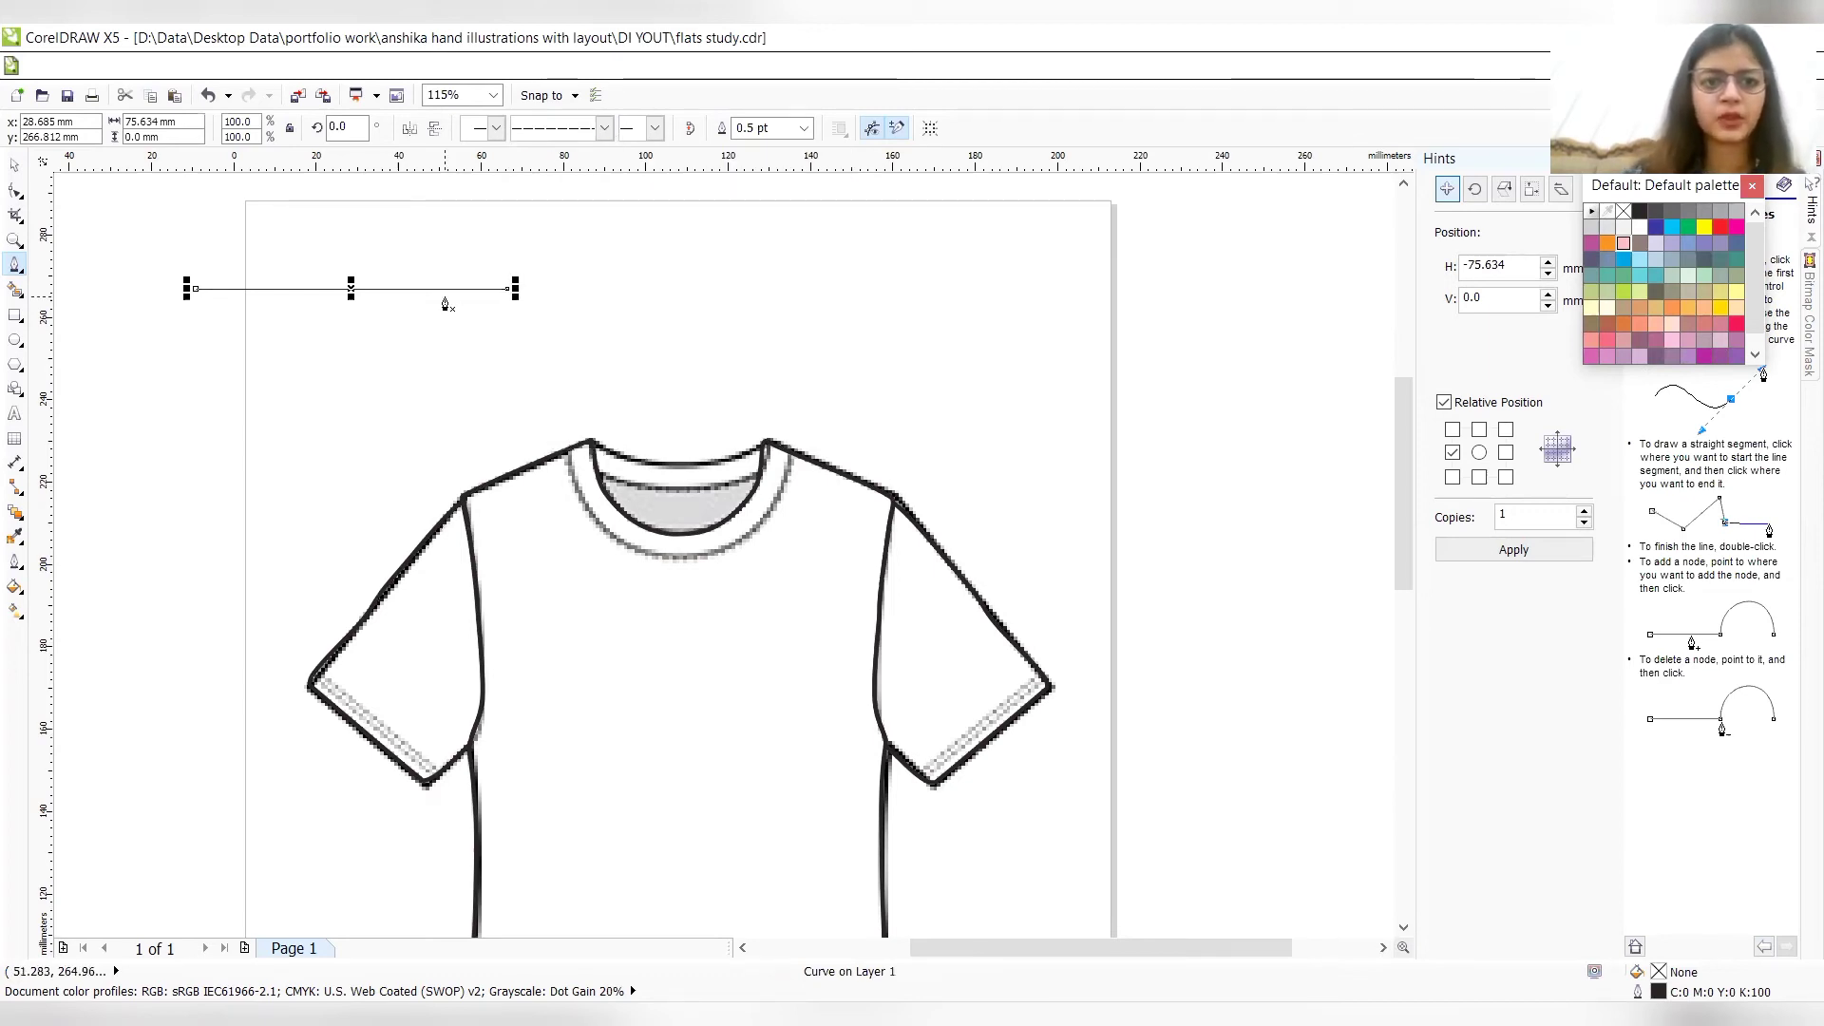
pyautogui.click(803, 128)
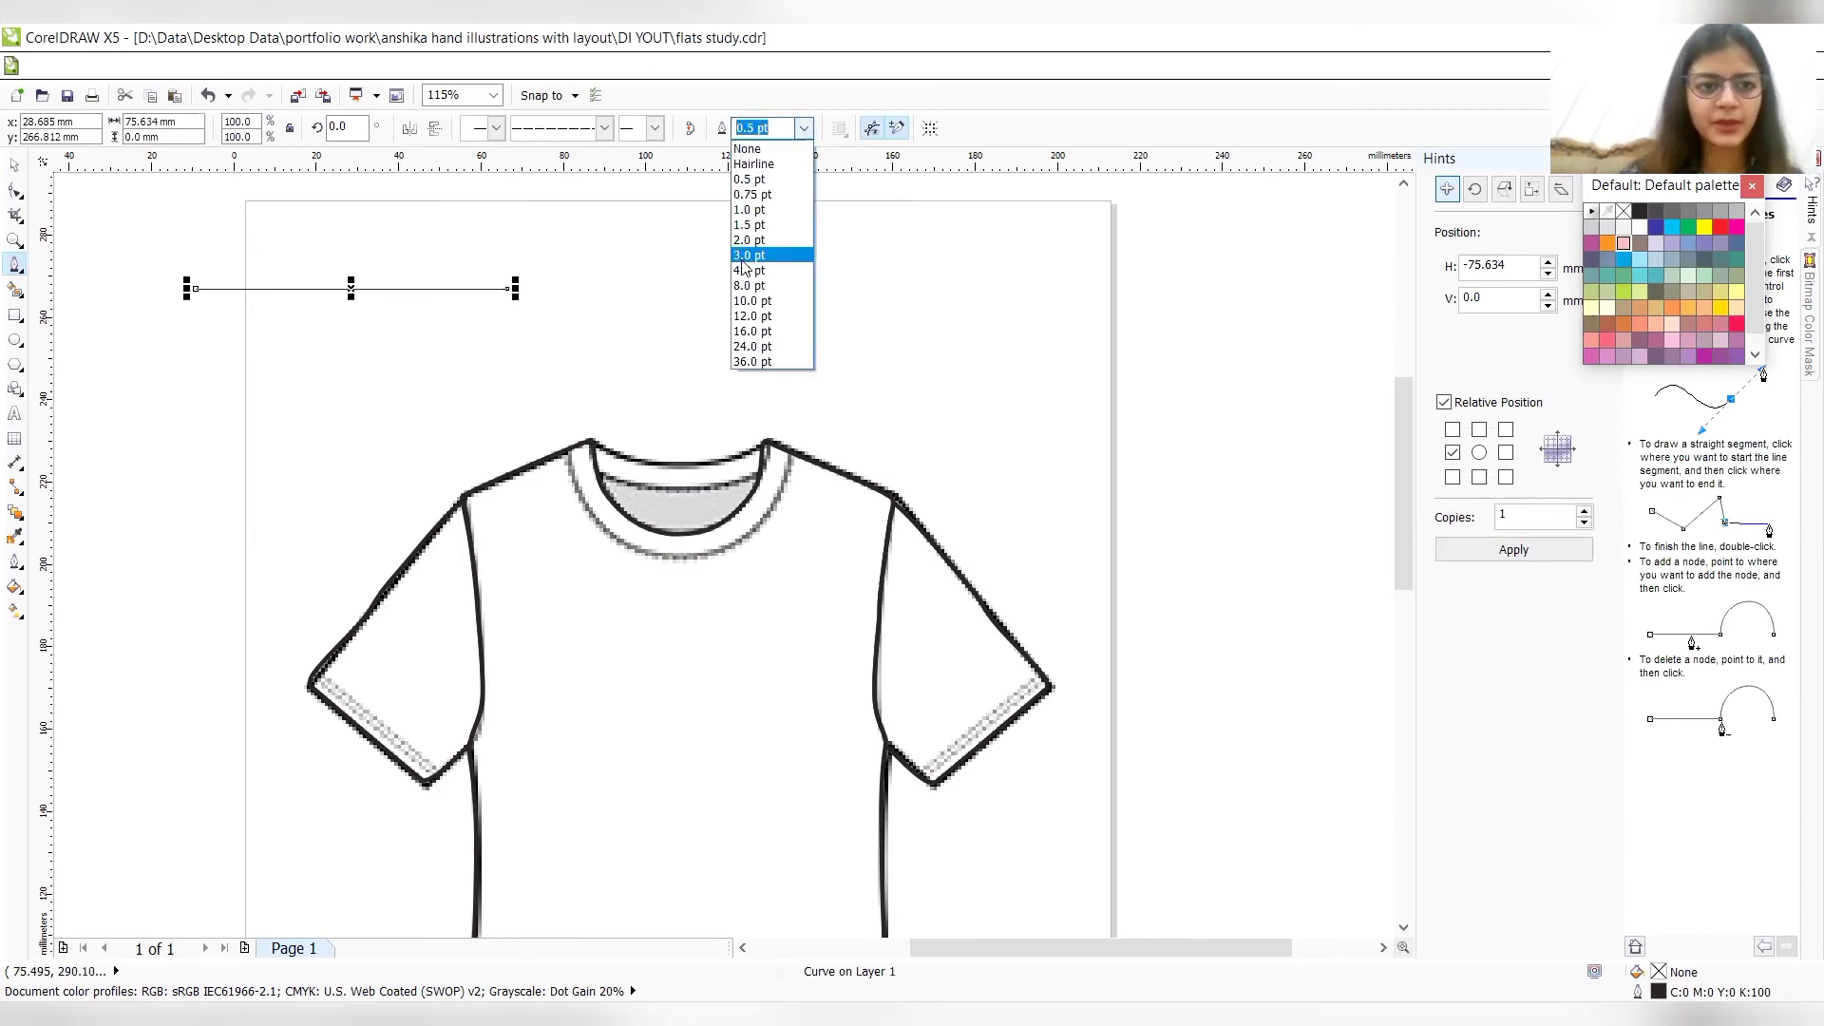
pyautogui.click(746, 256)
# - Draw a second line about 54 mm long below the first with a 3.0 pt outline and short-dash style
pyautogui.click(204, 326)
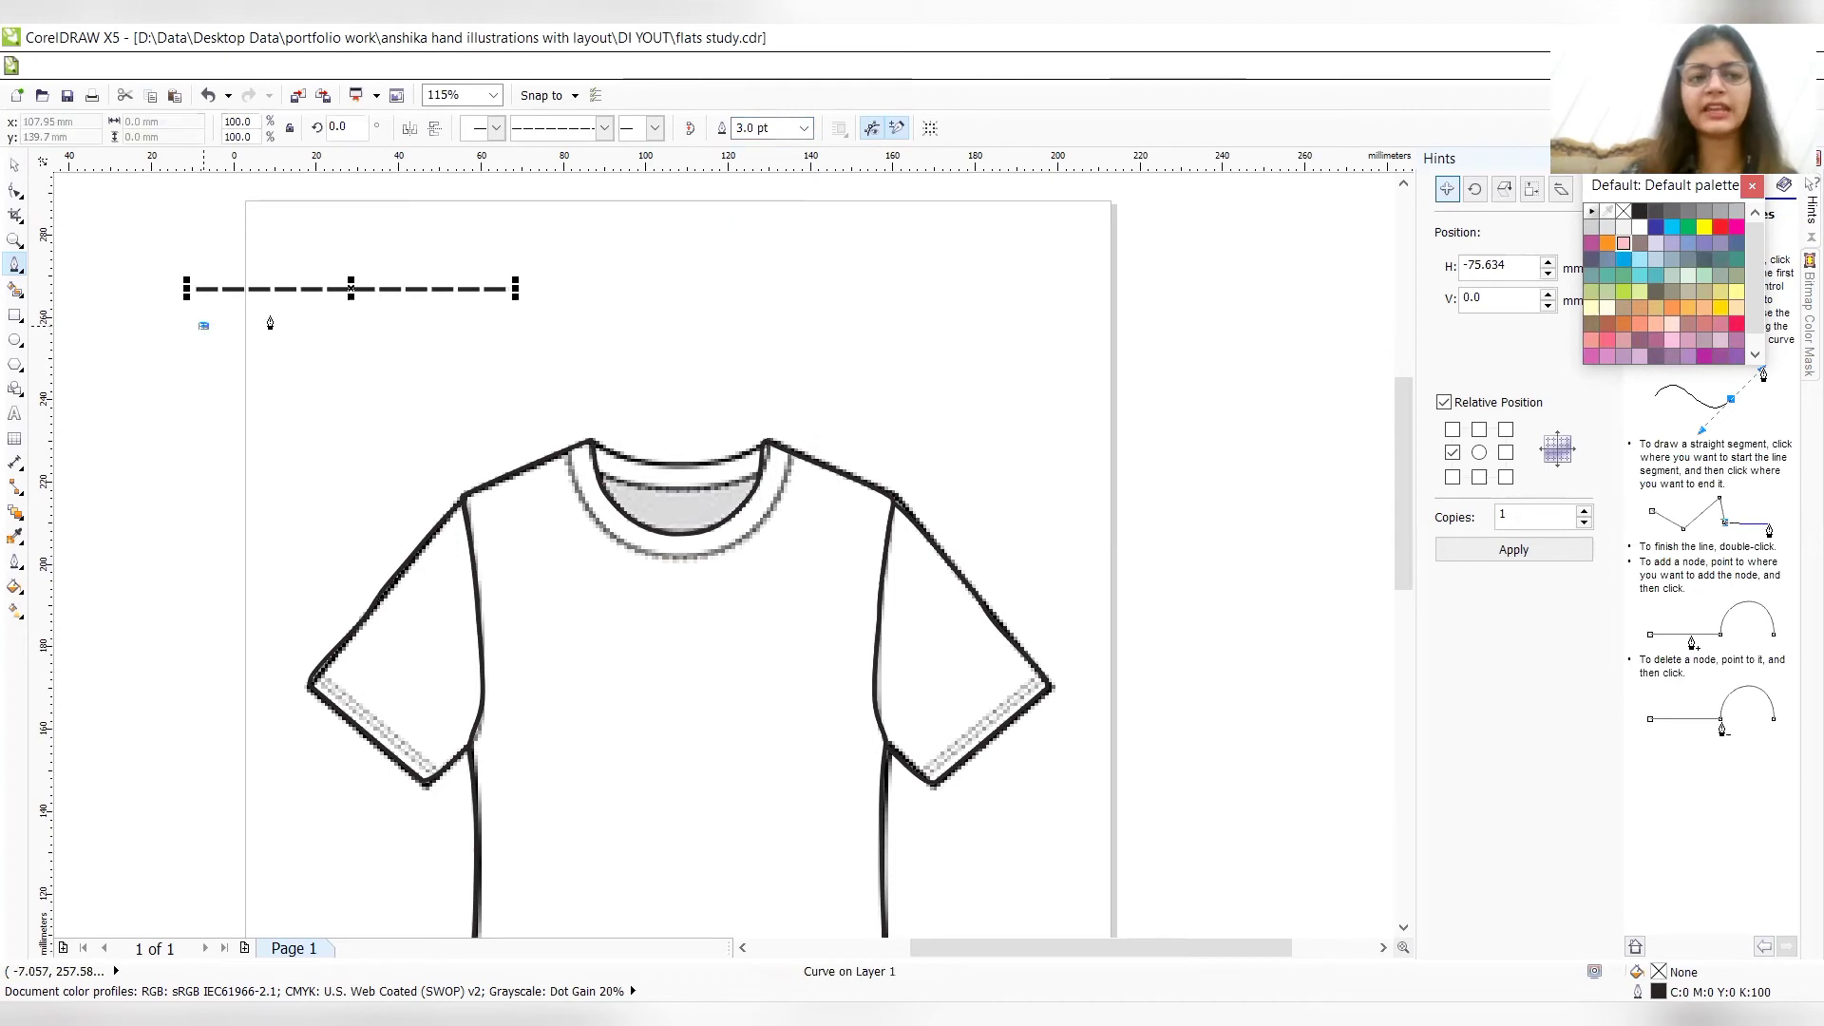
pyautogui.doubleClick(428, 337)
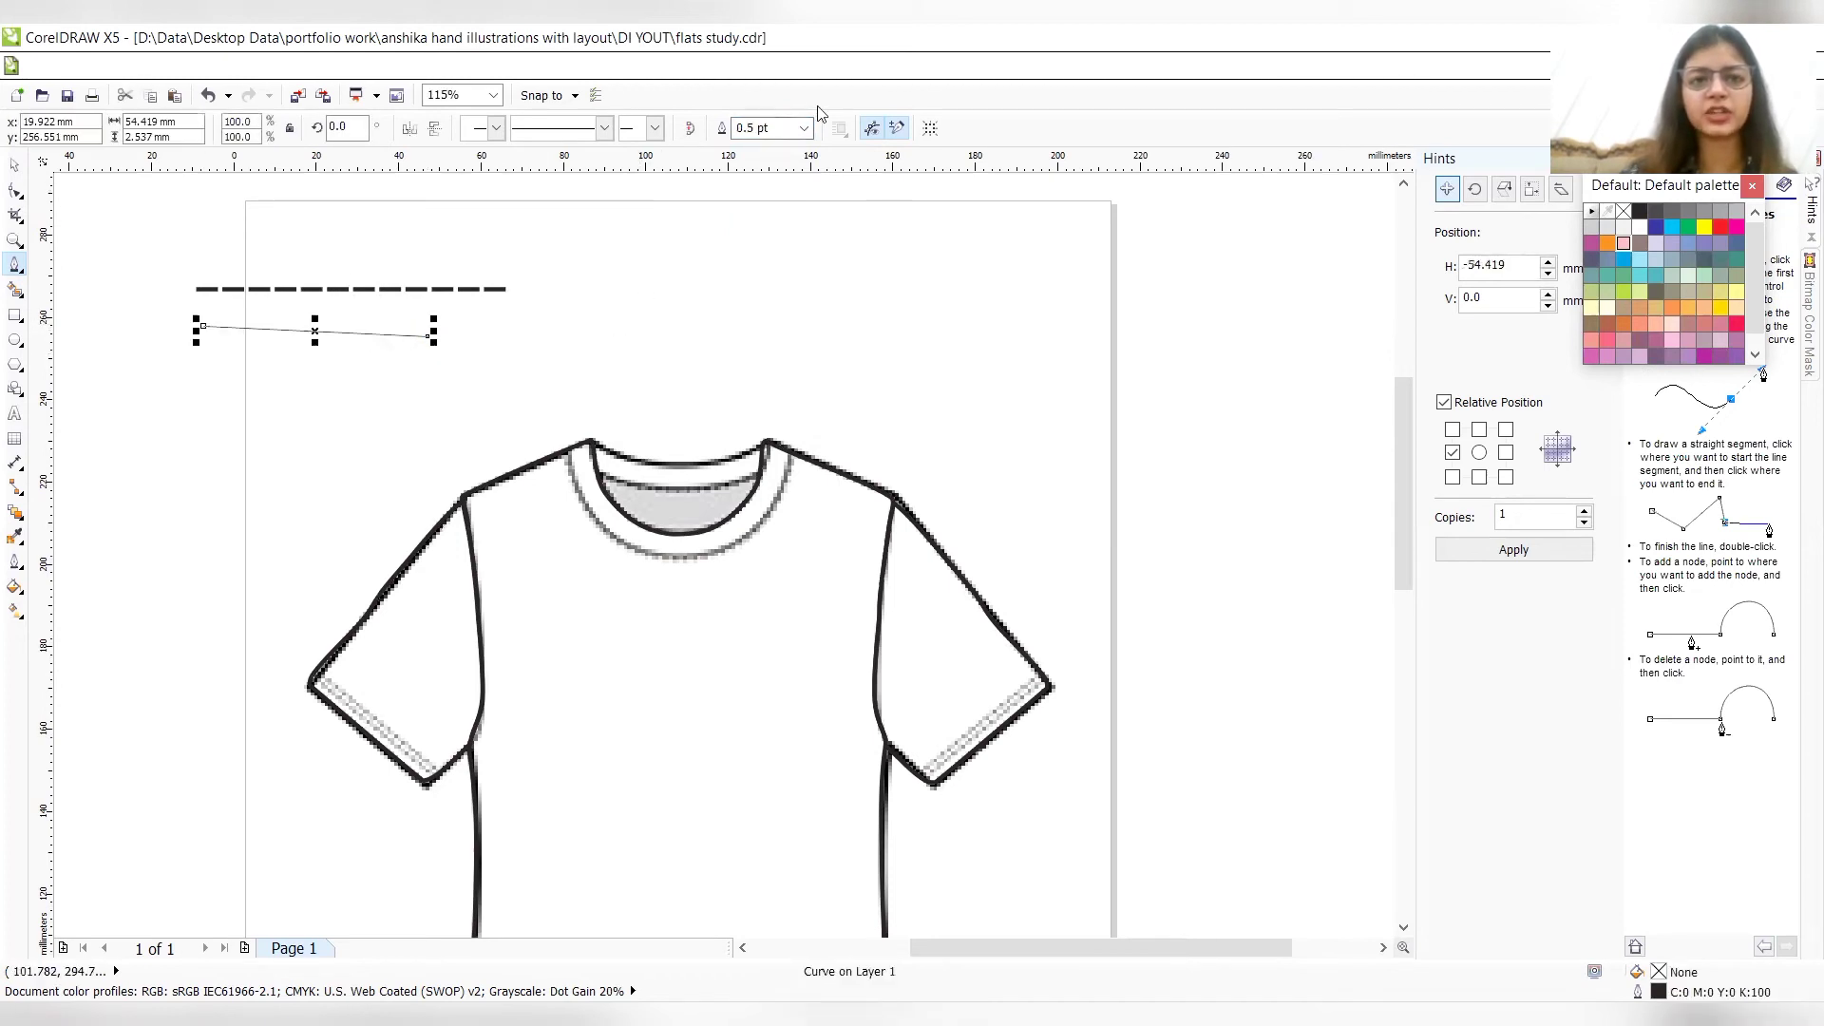
pyautogui.click(803, 128)
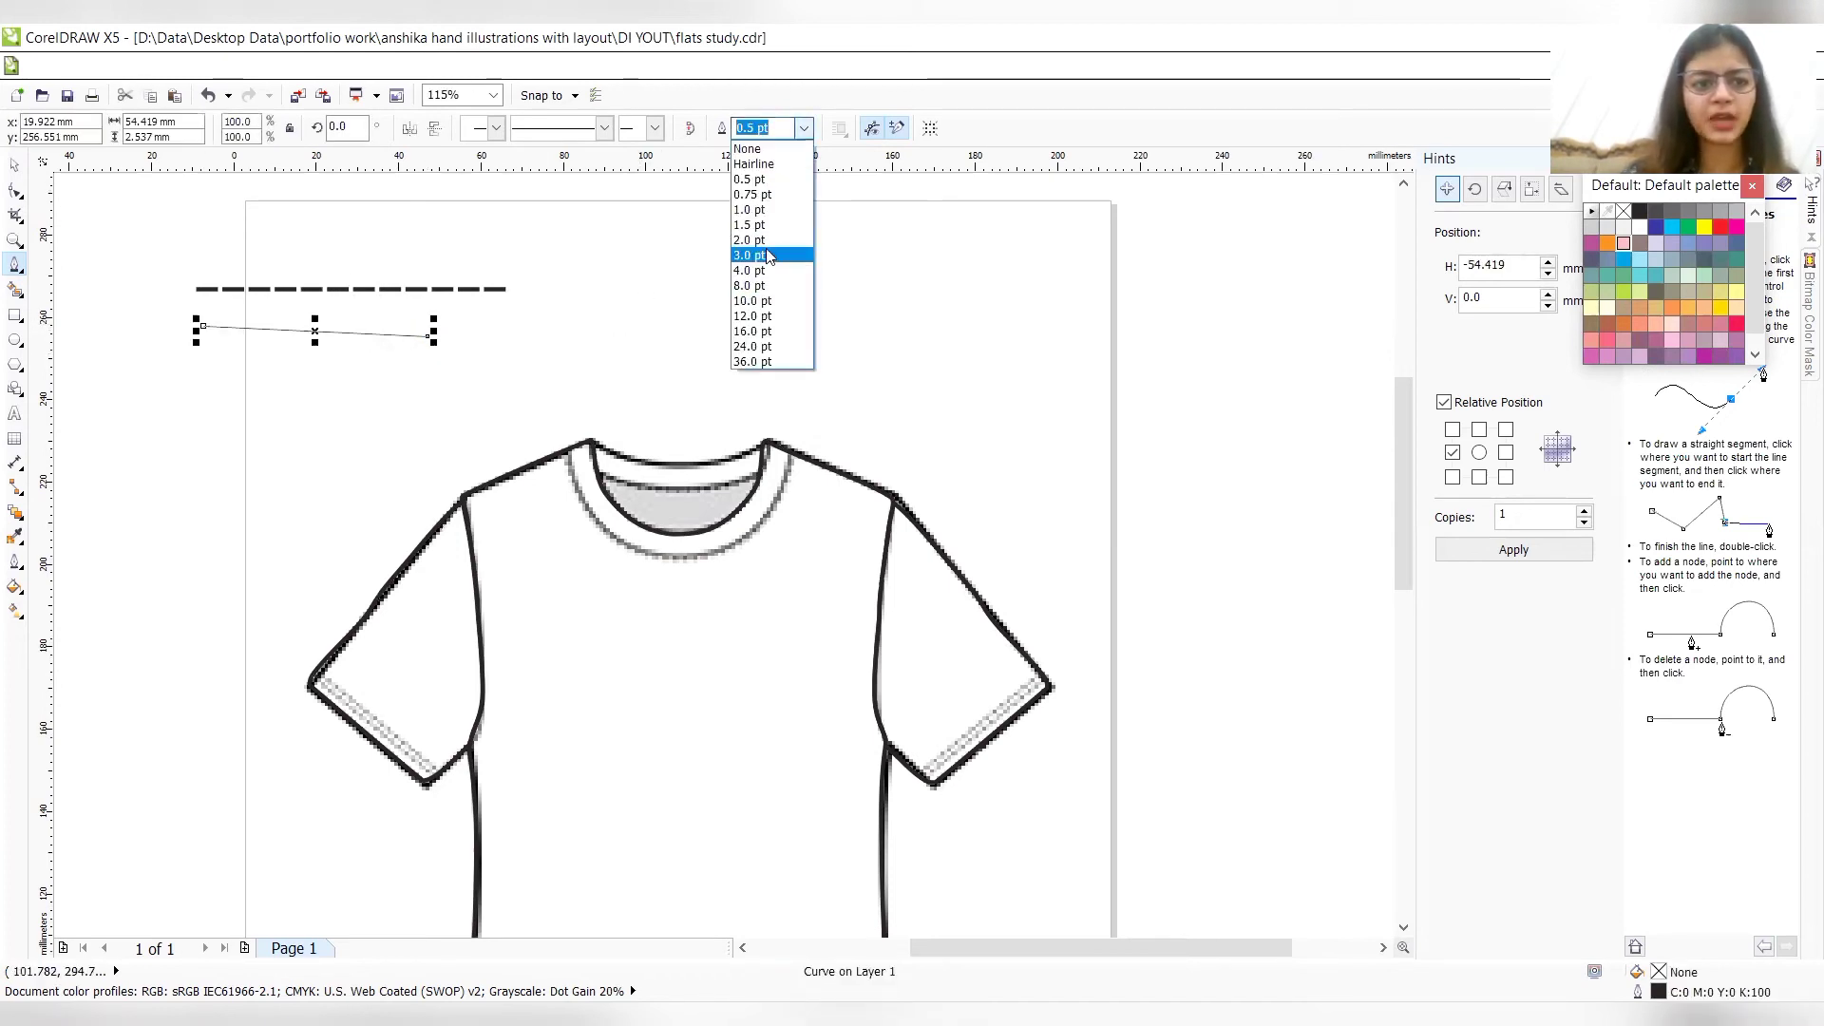
pyautogui.click(755, 256)
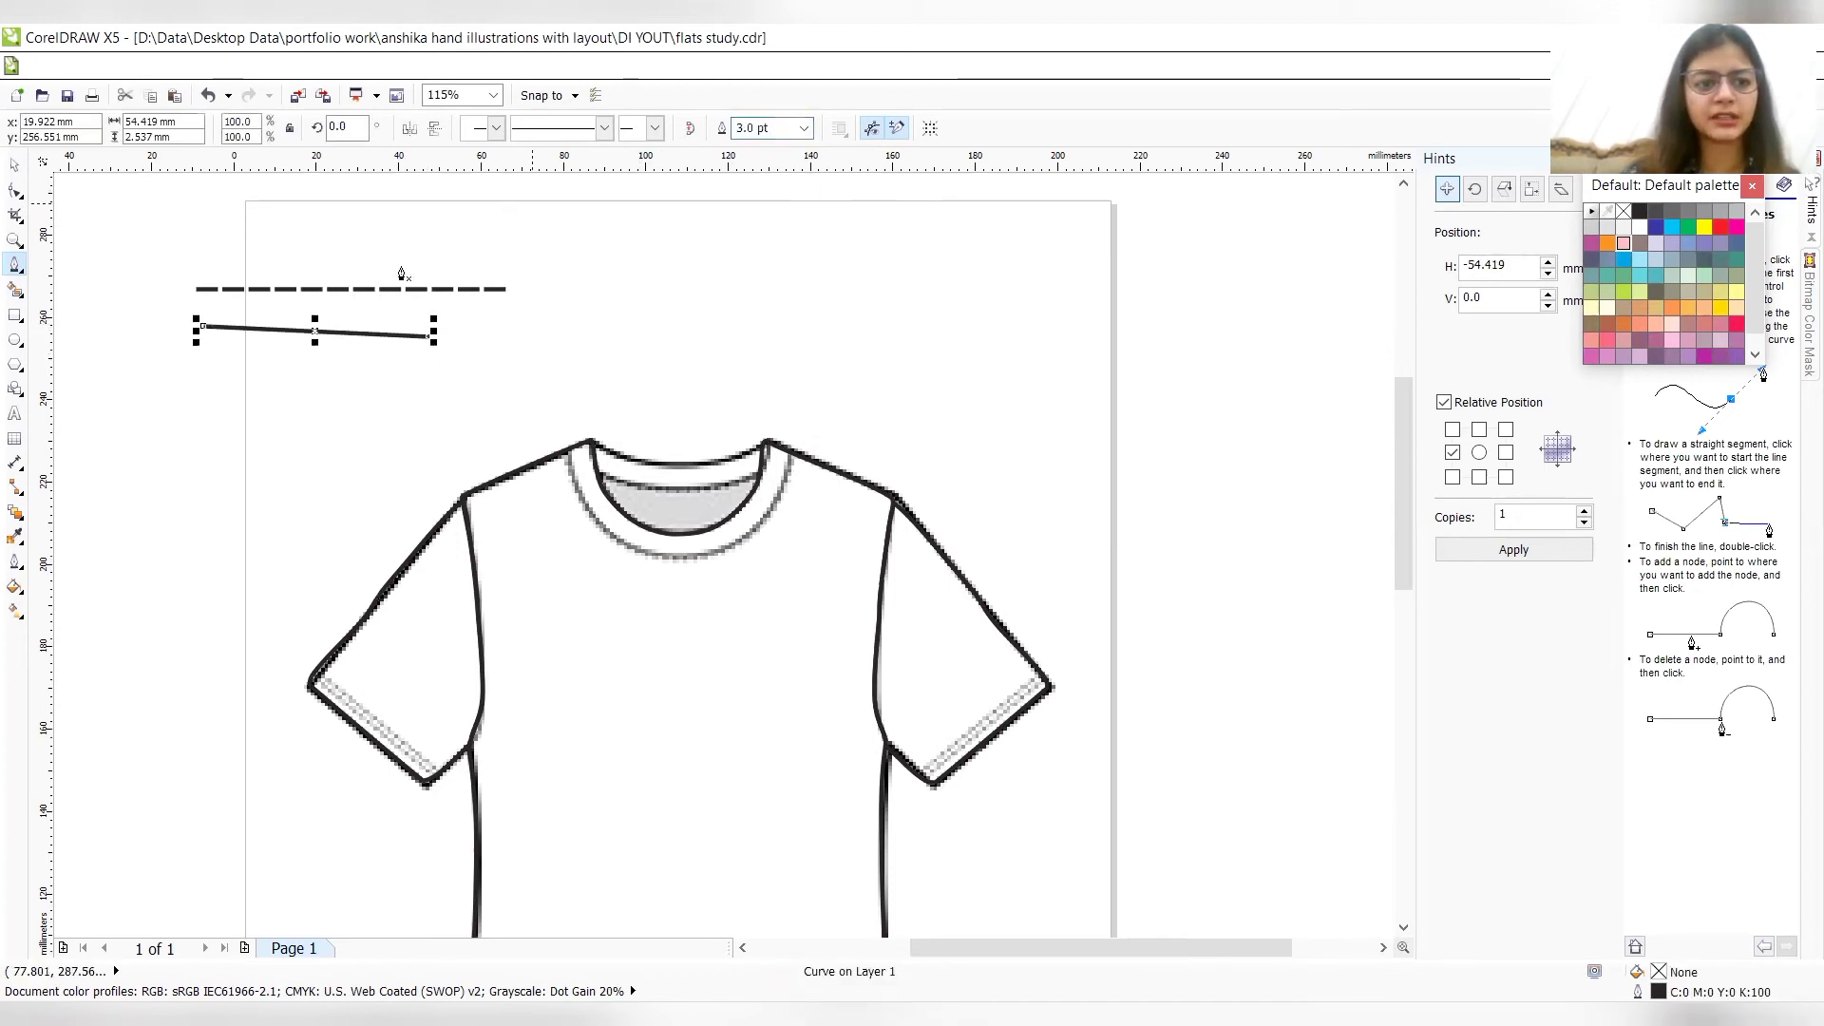
pyautogui.click(611, 128)
pyautogui.click(582, 297)
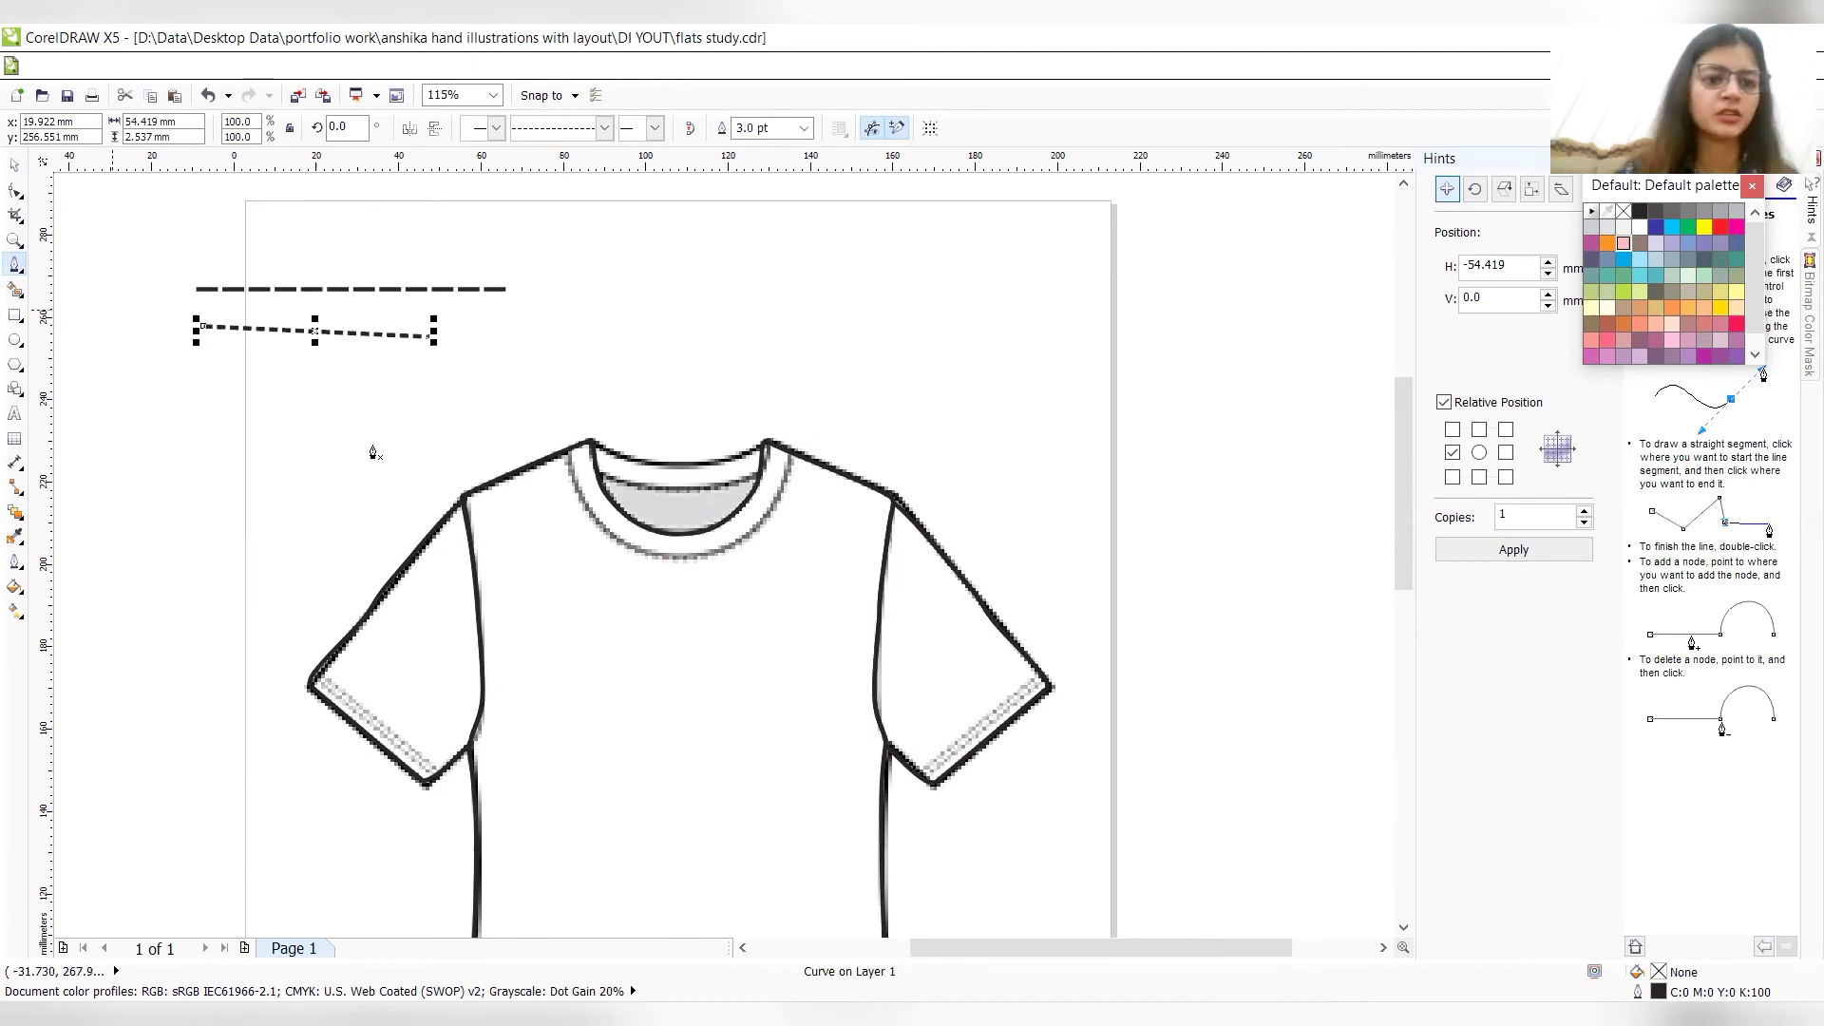
# - Trace the reference's outer neckband seam with a curve about 54 mm wide and 25 mm deep, with a 3.0 pt outline
pyautogui.click(568, 468)
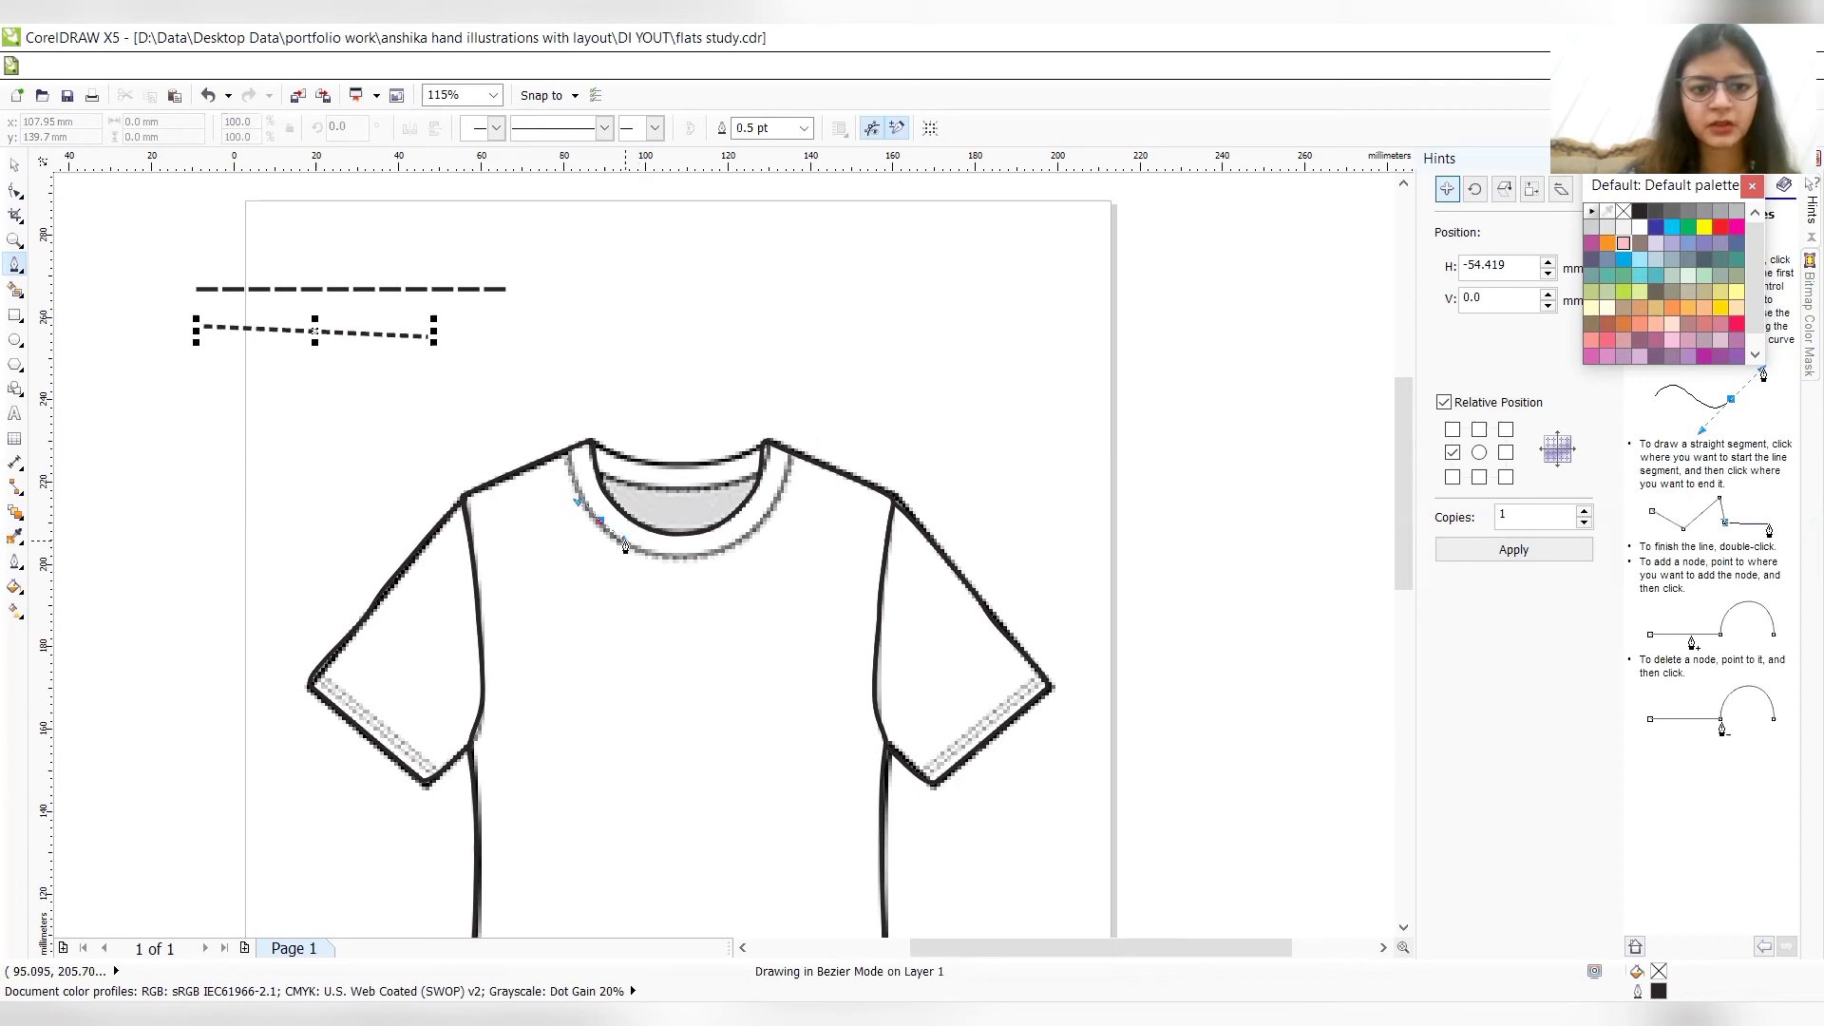
pyautogui.click(600, 522)
pyautogui.moveTo(677, 561); pyautogui.dragTo(789, 455)
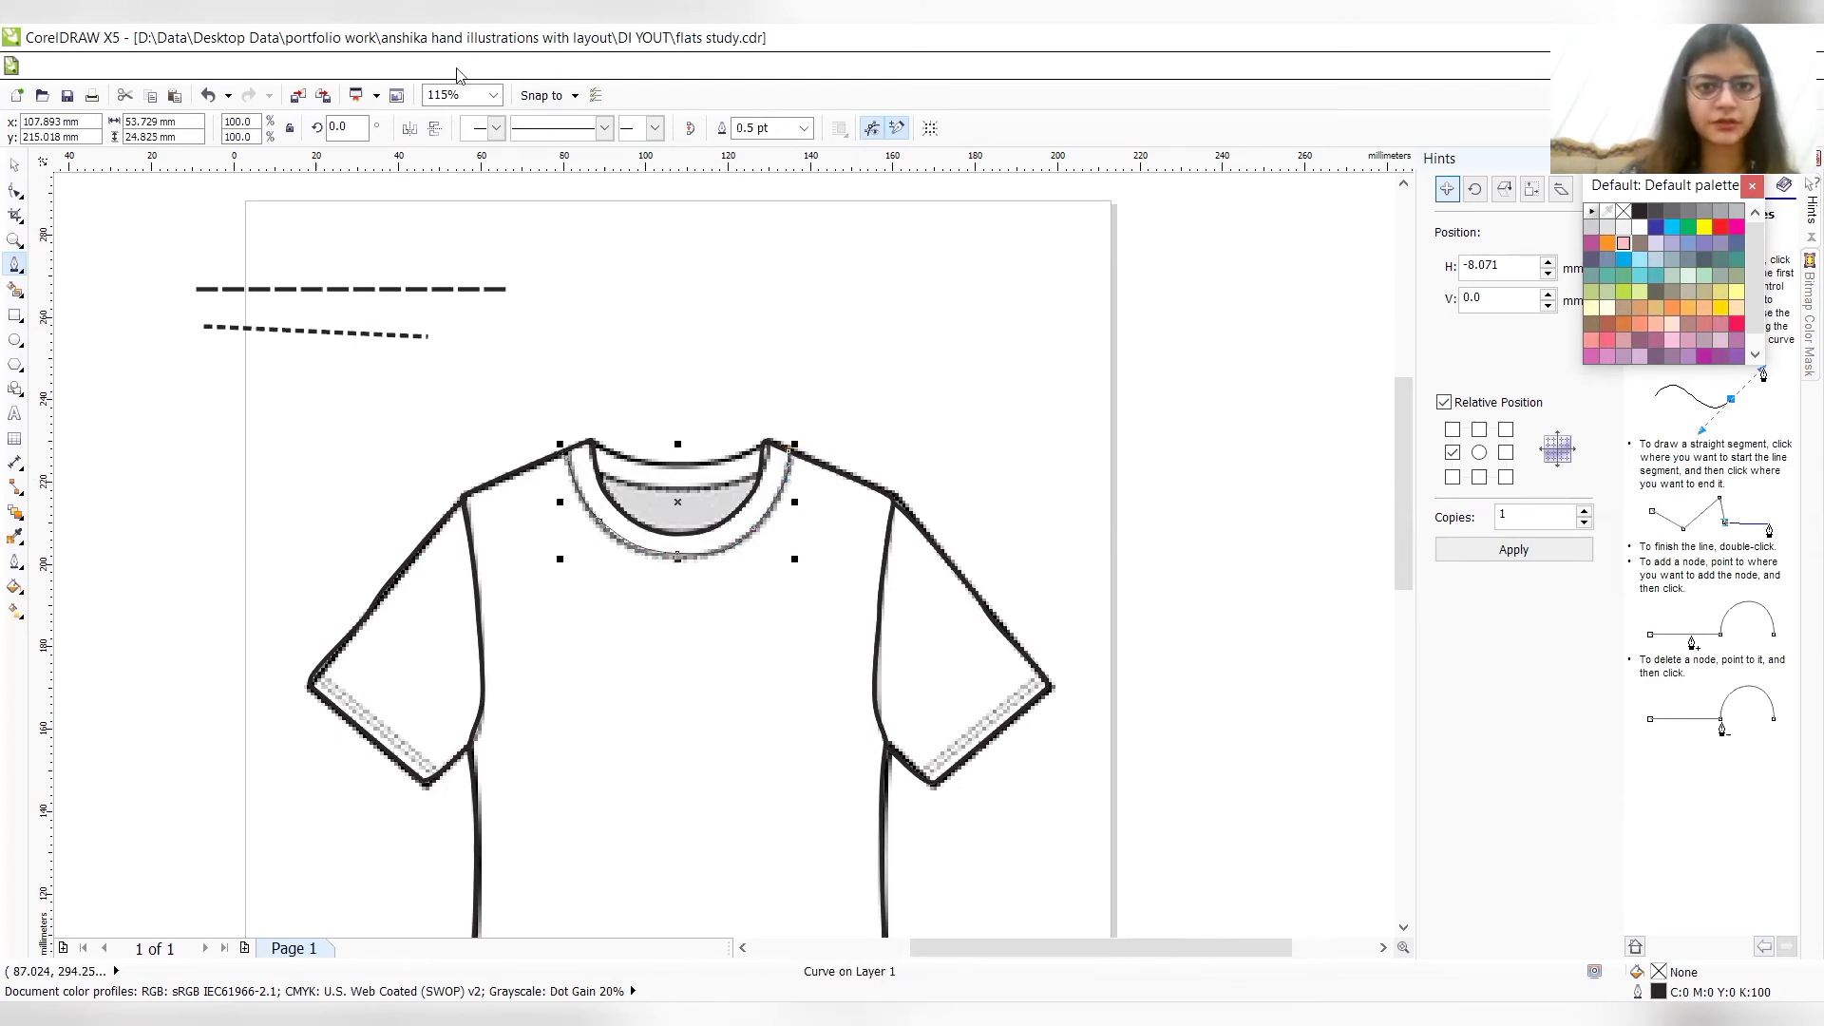
pyautogui.click(804, 127)
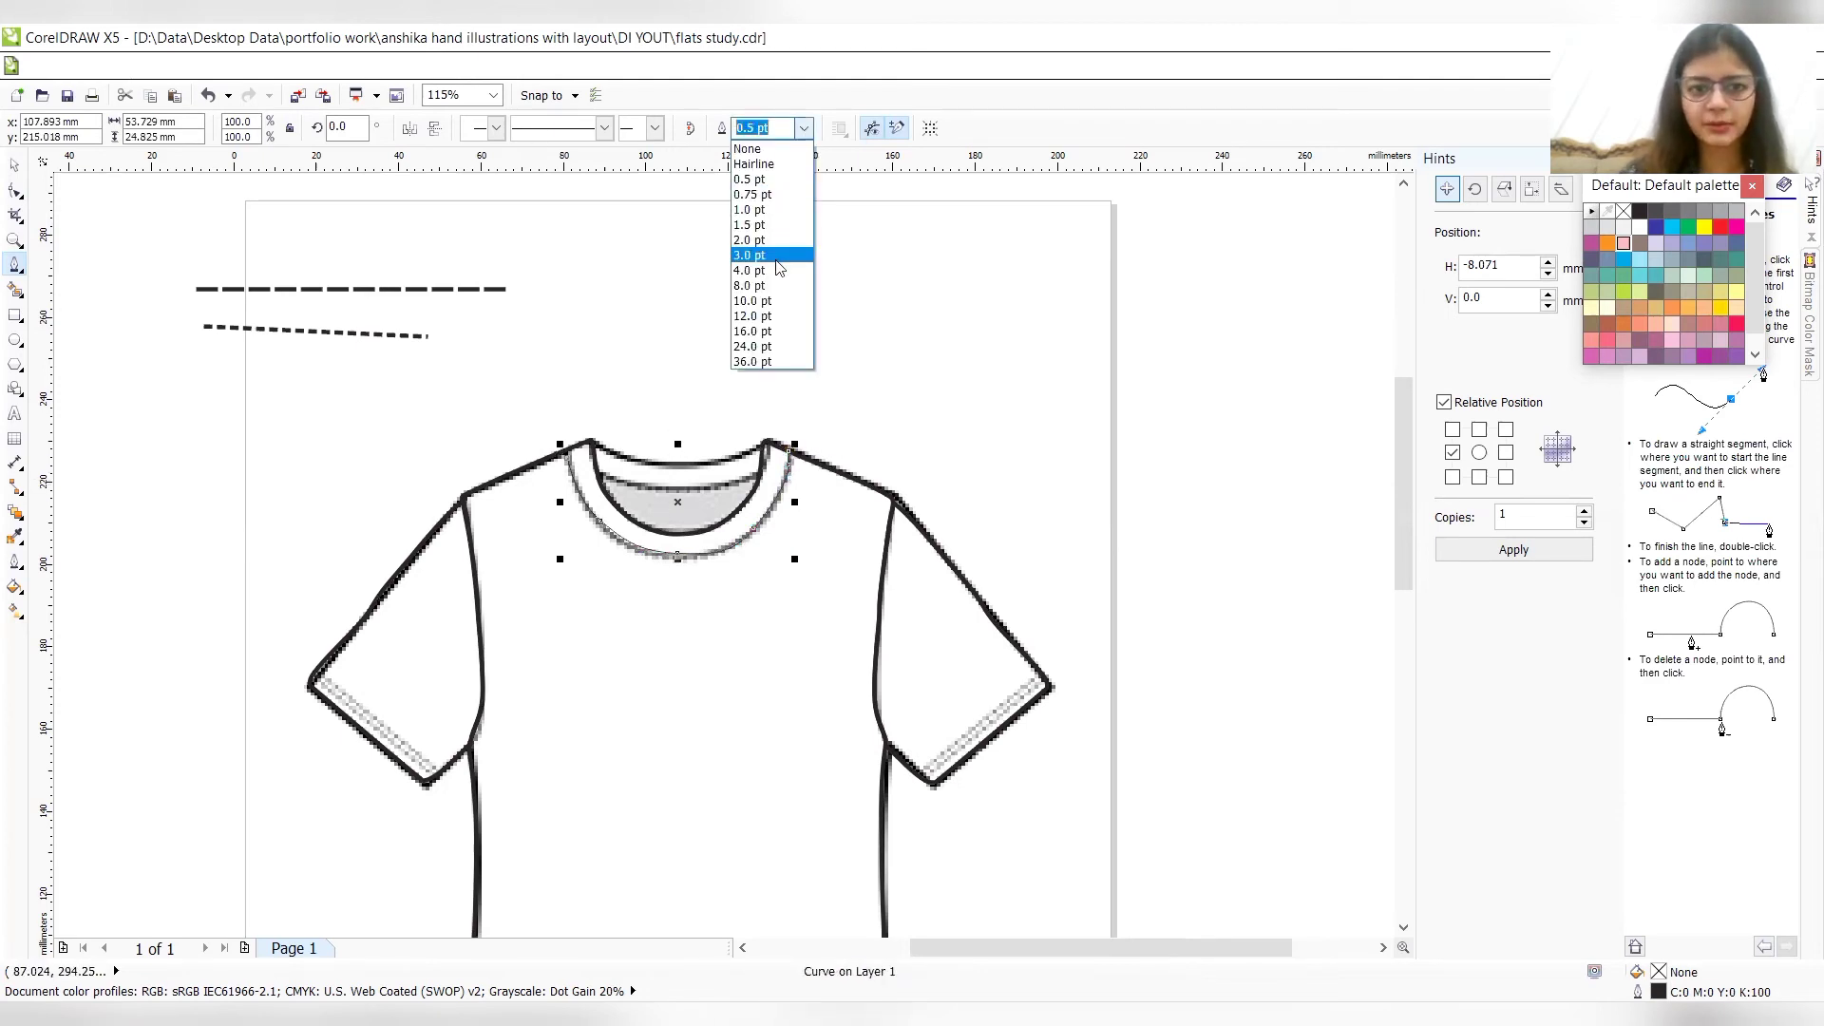
pyautogui.click(771, 253)
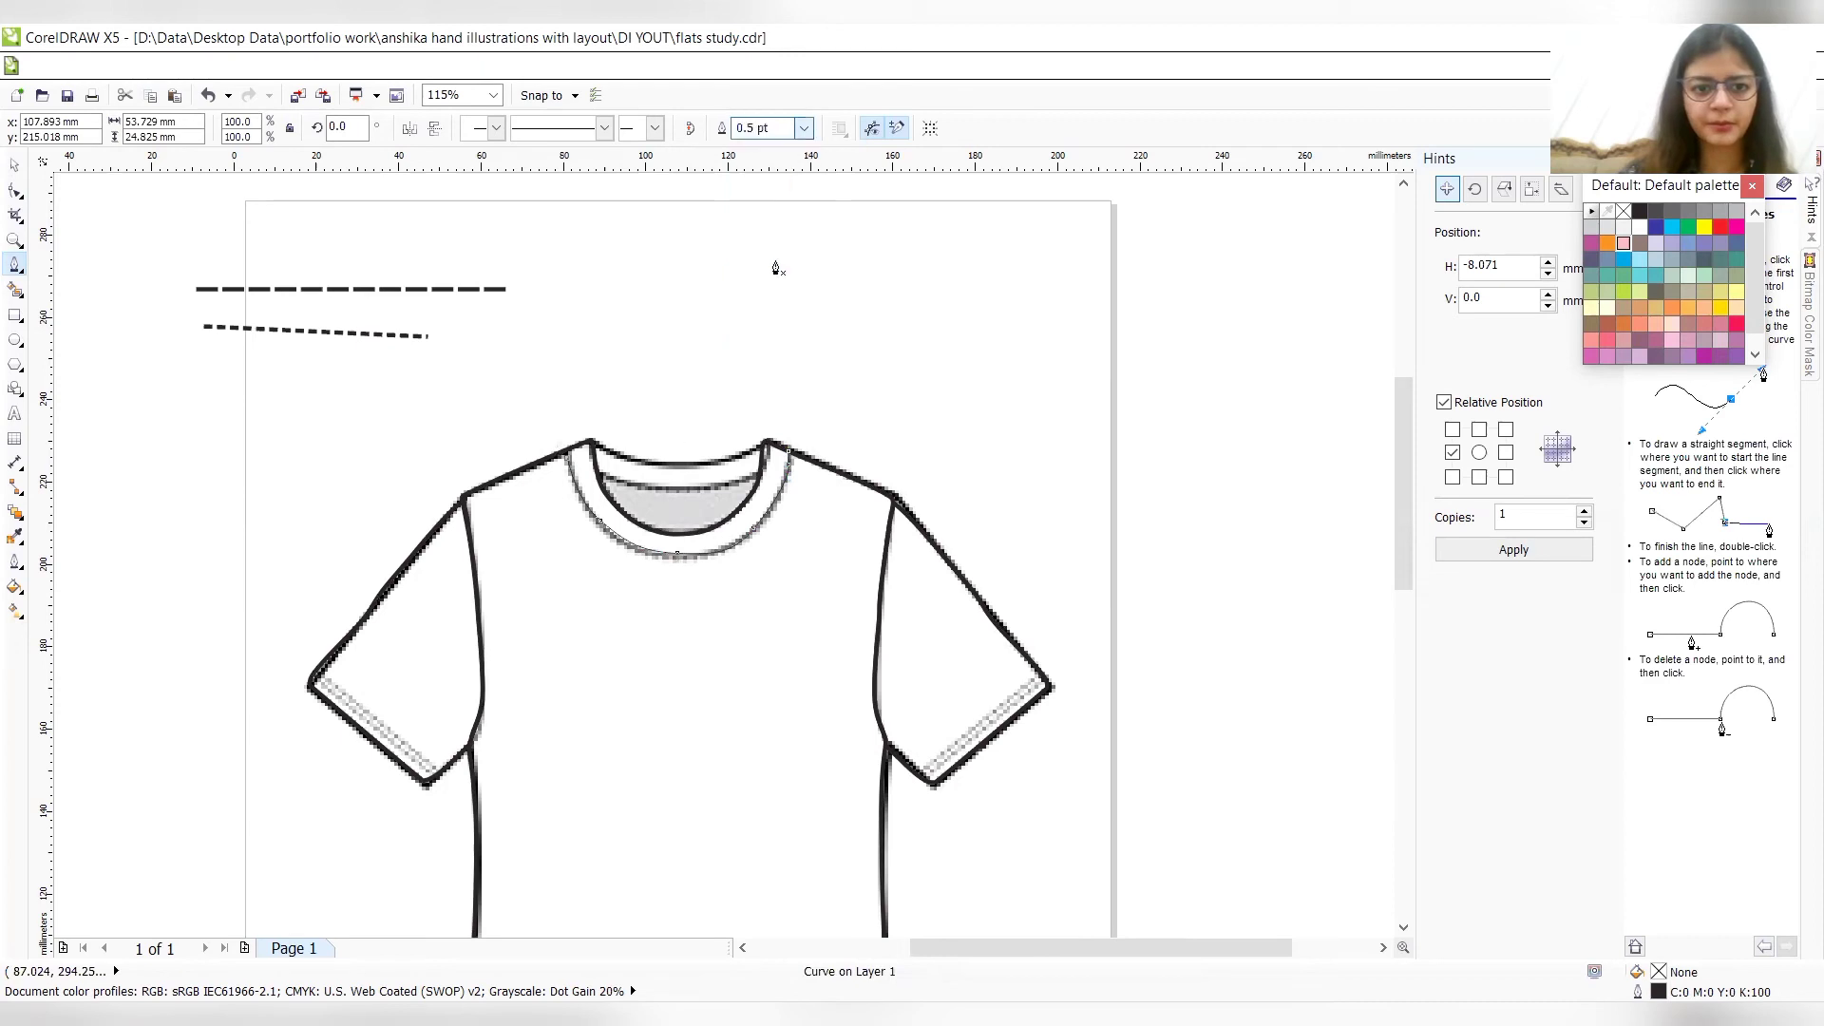
# - Refine the outer neckband curve's nodes, removing surplus ones and adjusting both sides to follow the reference seam
pyautogui.click(15, 190)
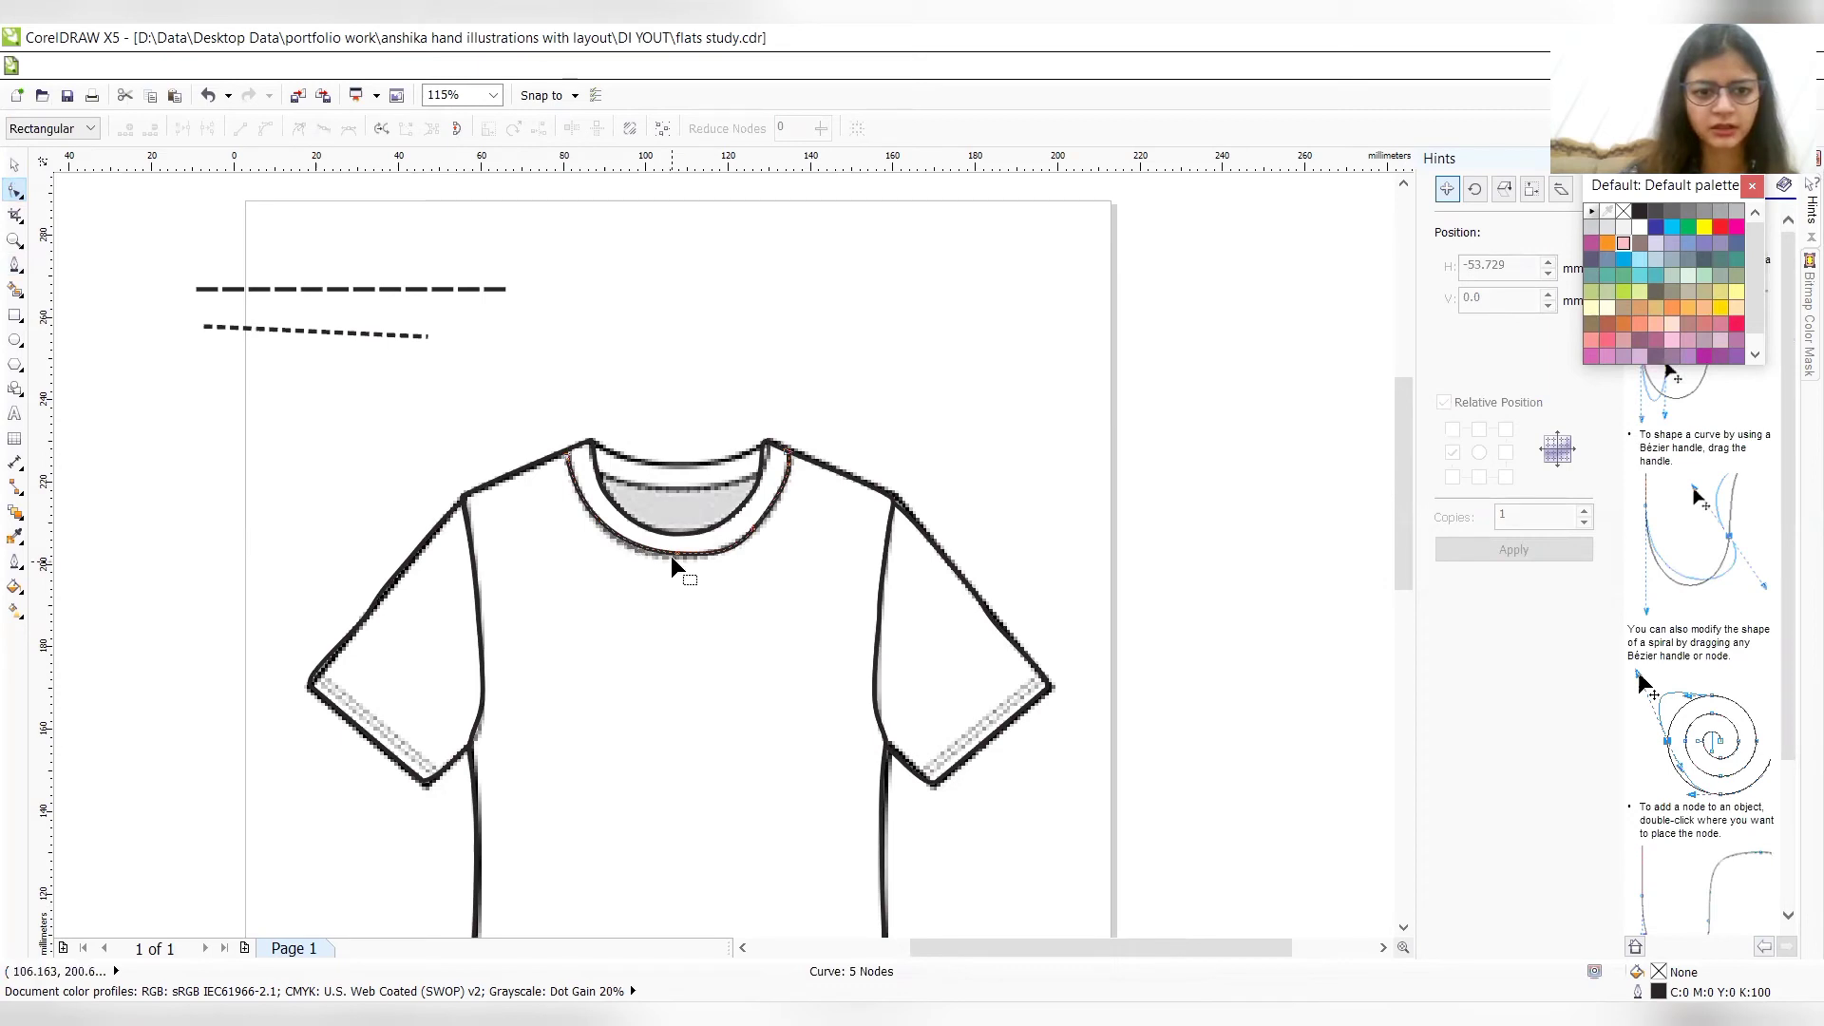
pyautogui.click(749, 526)
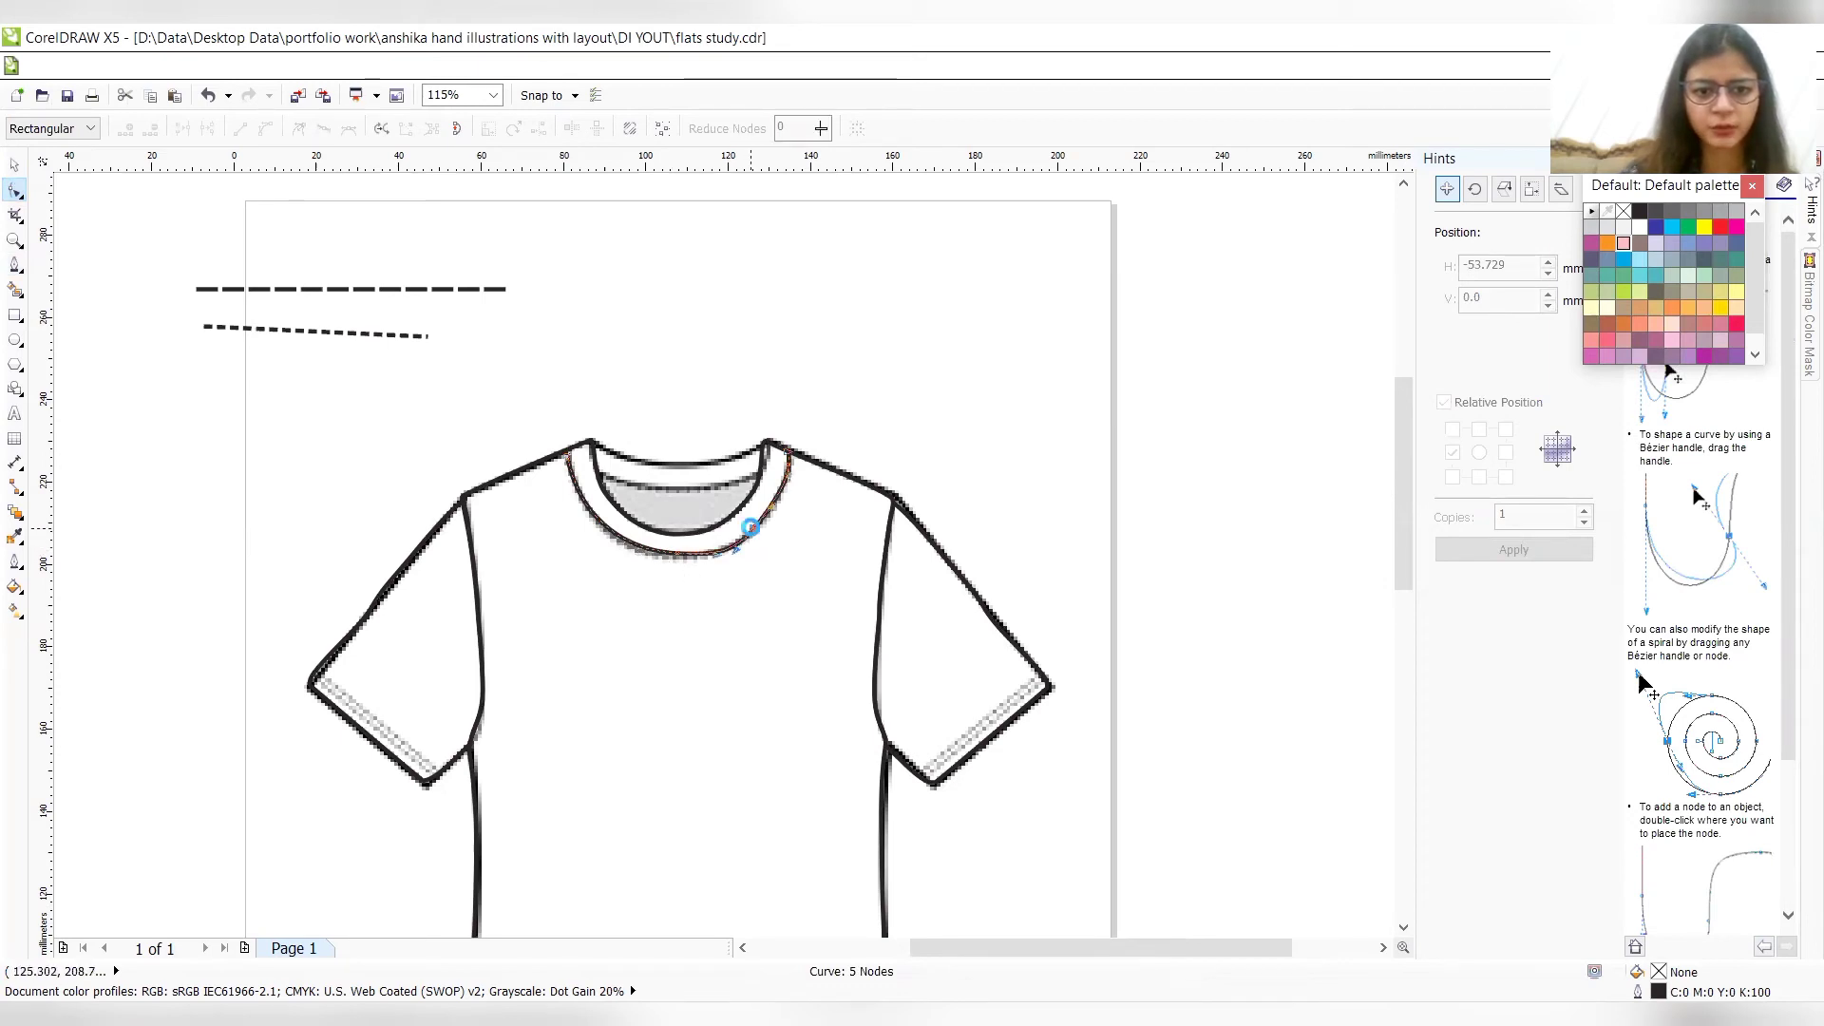
pyautogui.press('Delete')
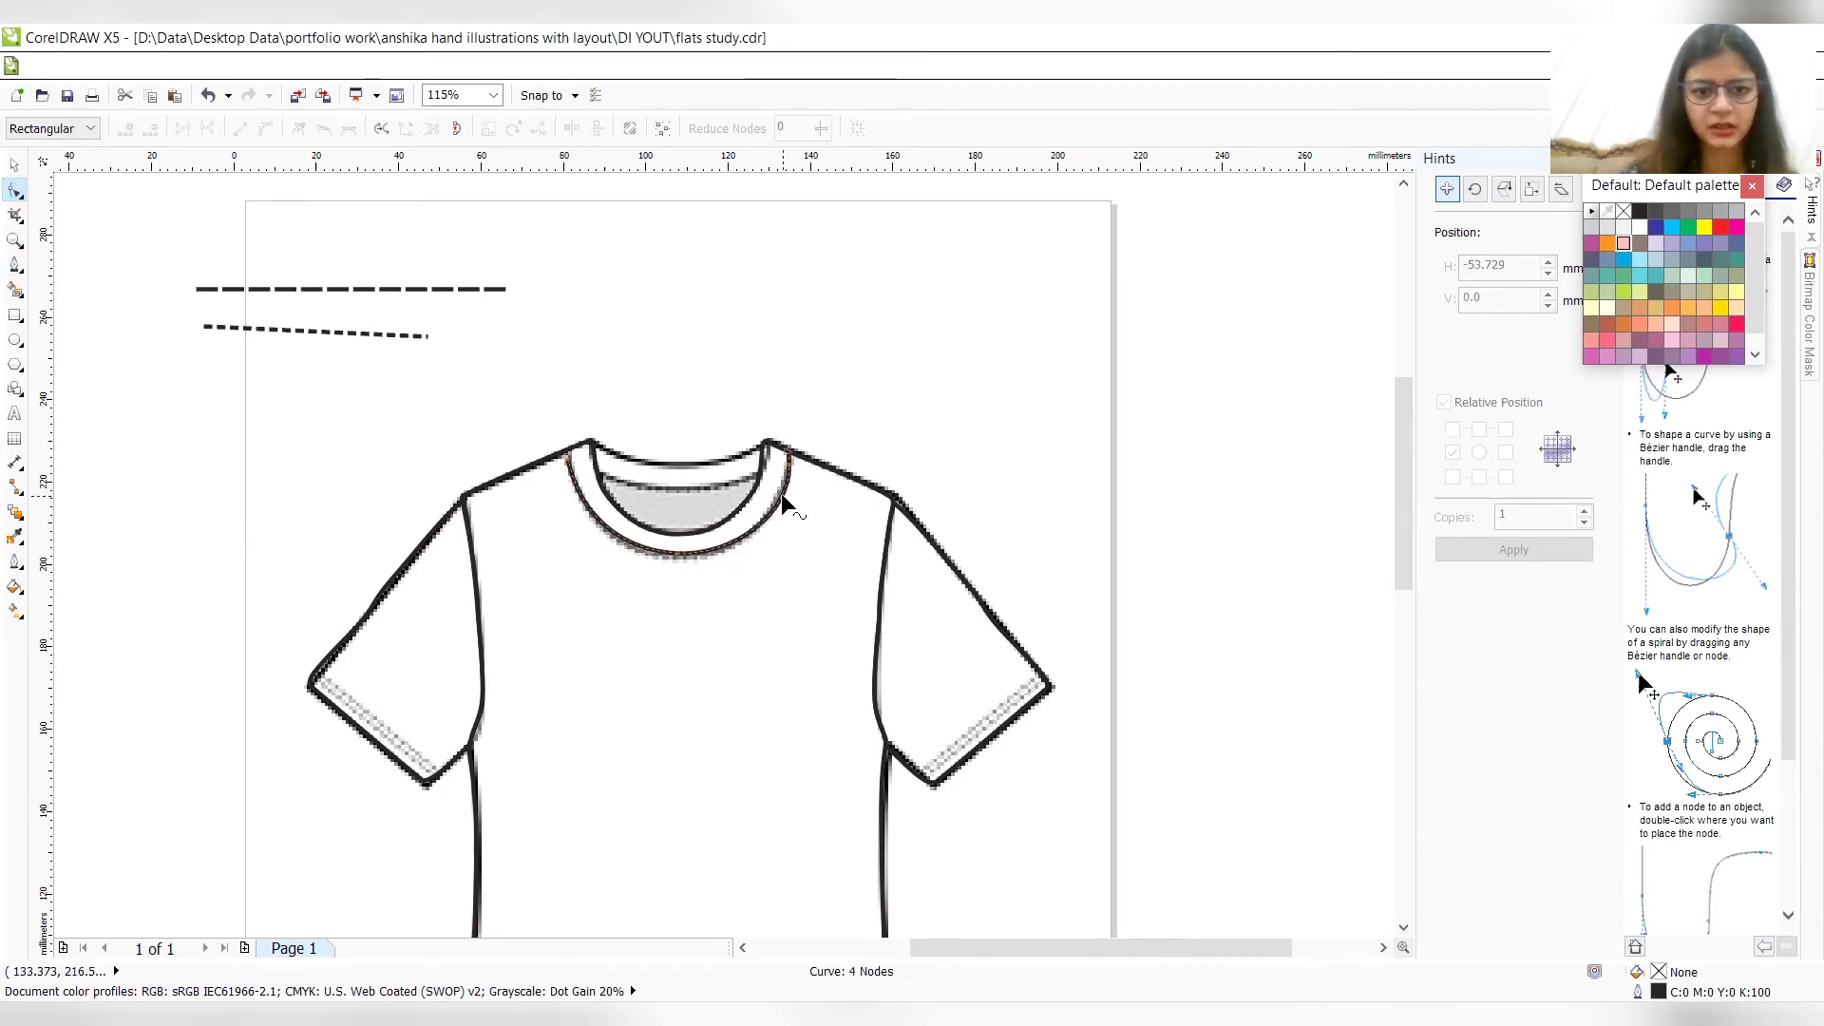
pyautogui.moveTo(785, 501); pyautogui.dragTo(784, 502)
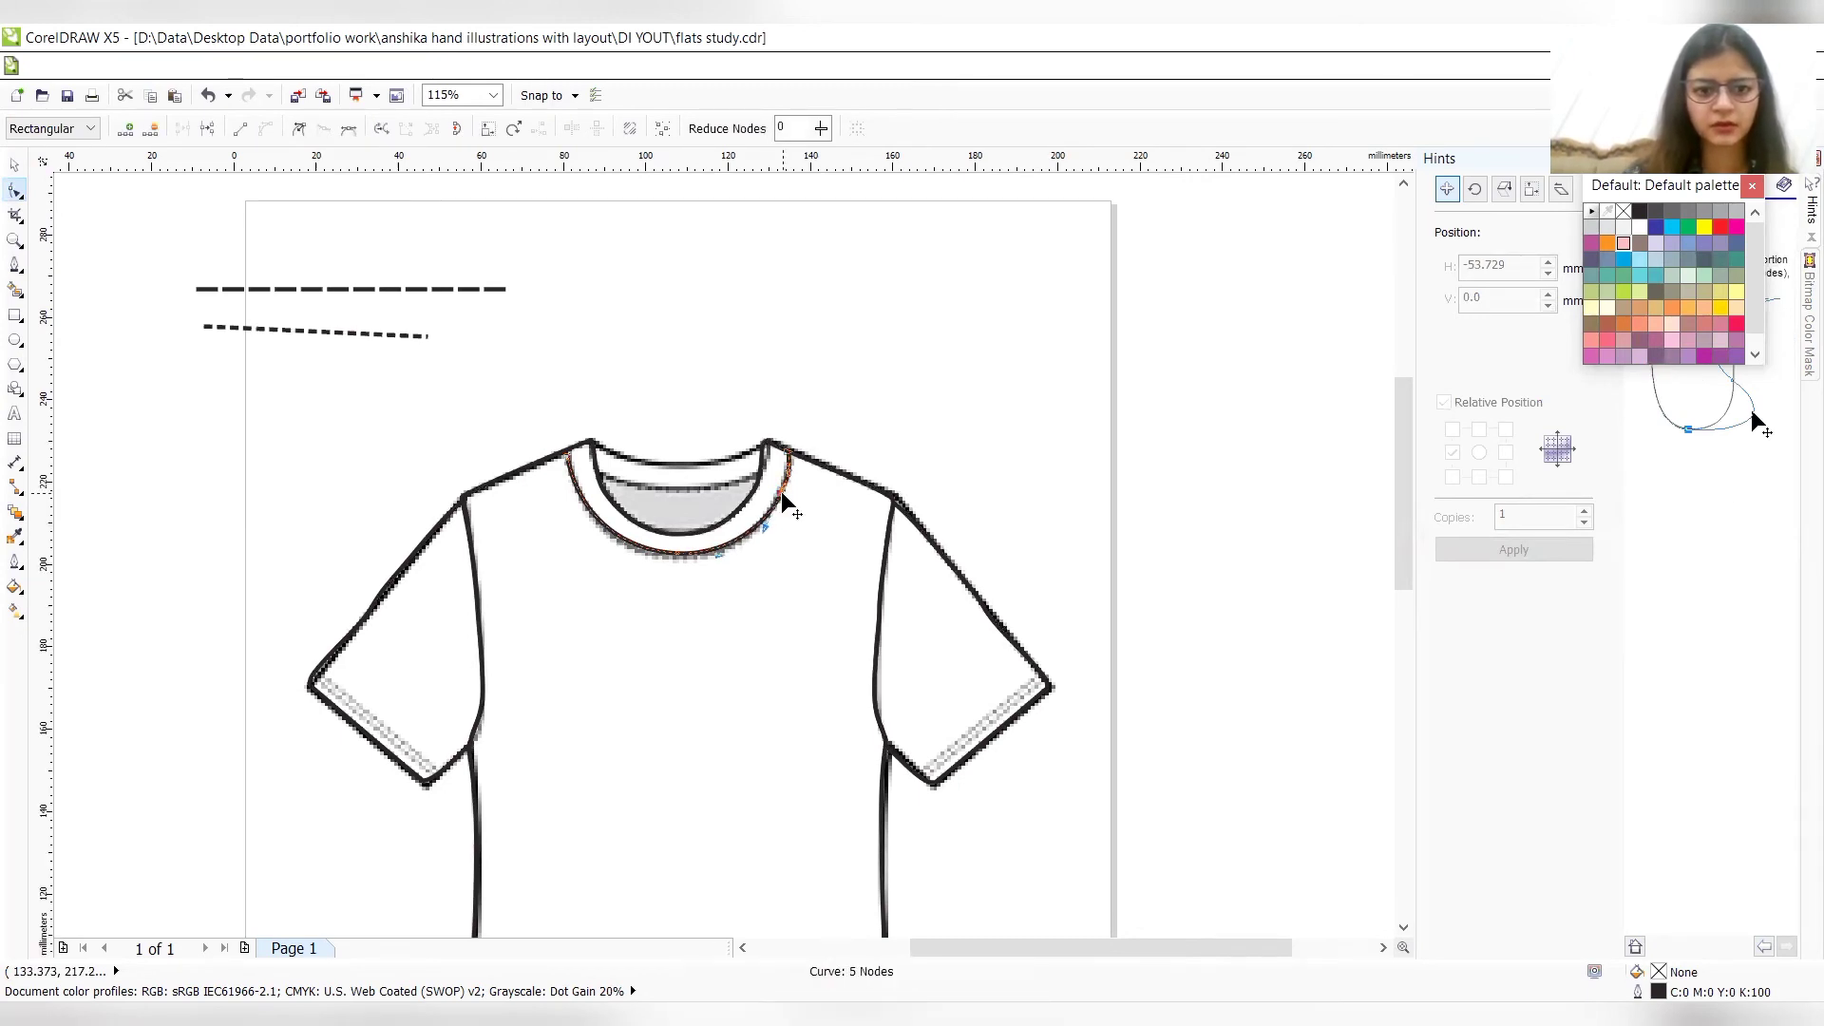
pyautogui.click(574, 486)
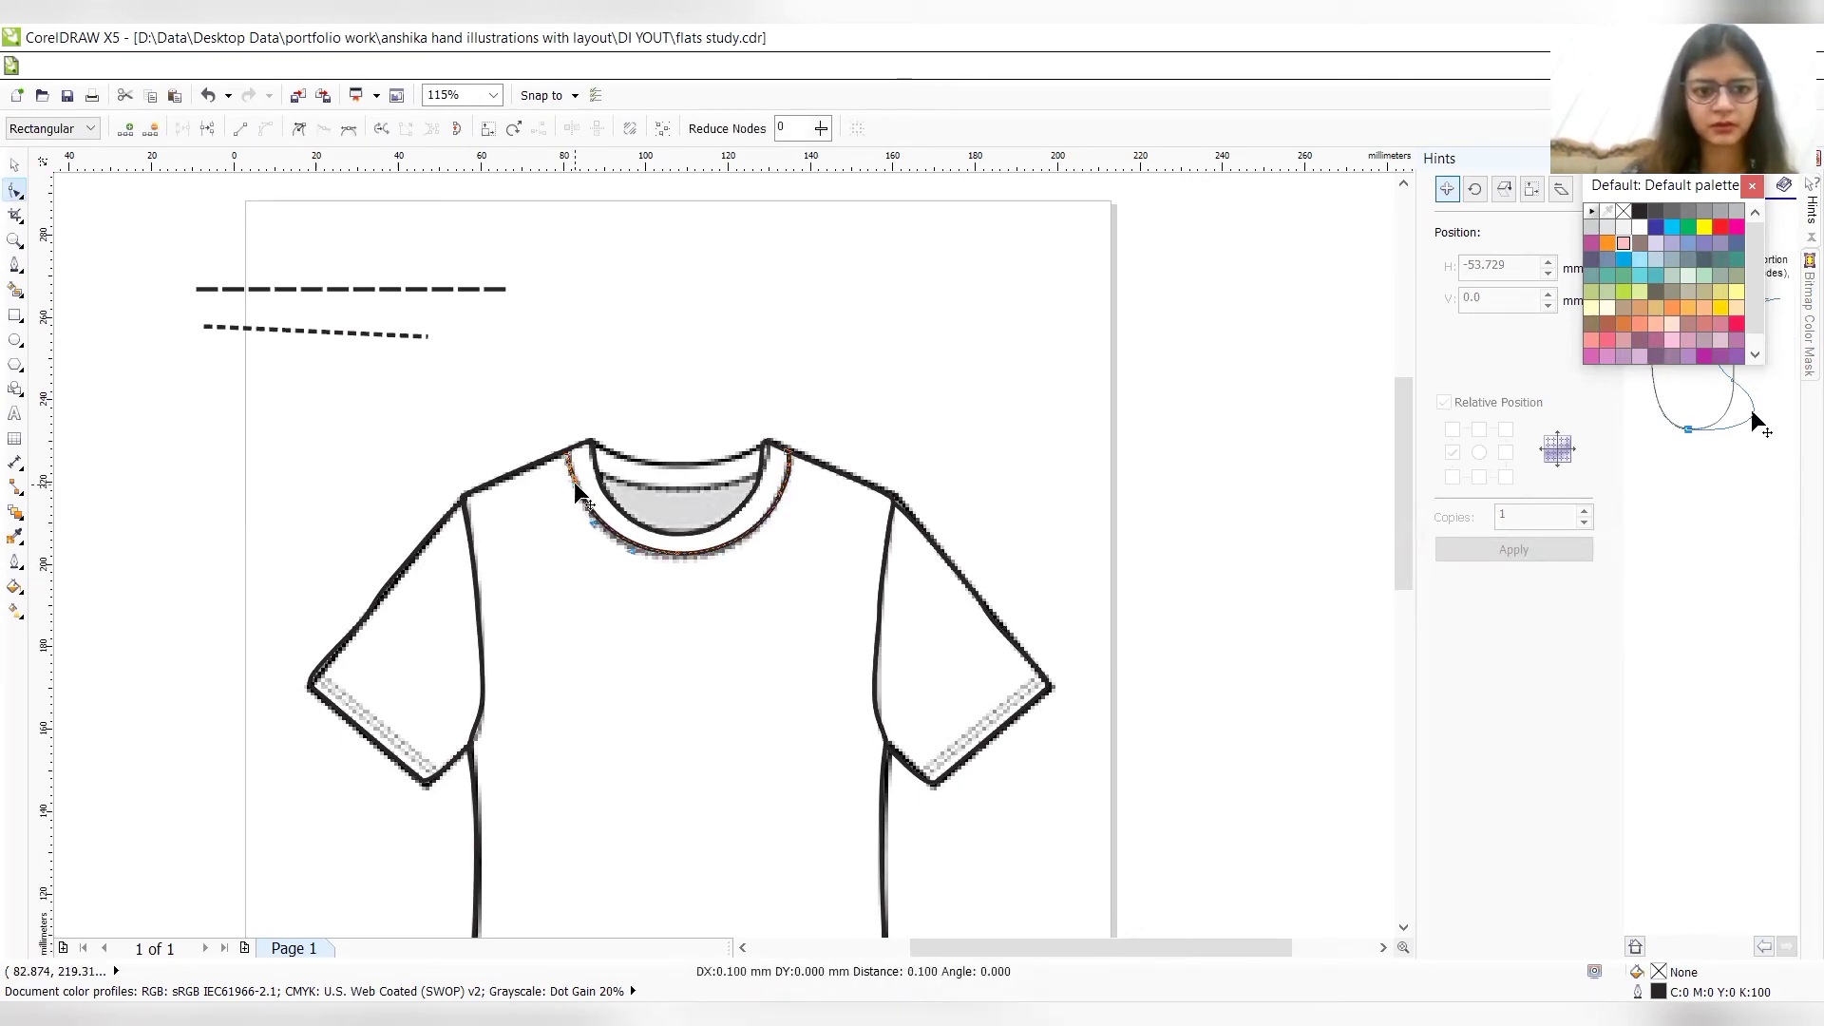
pyautogui.click(565, 457)
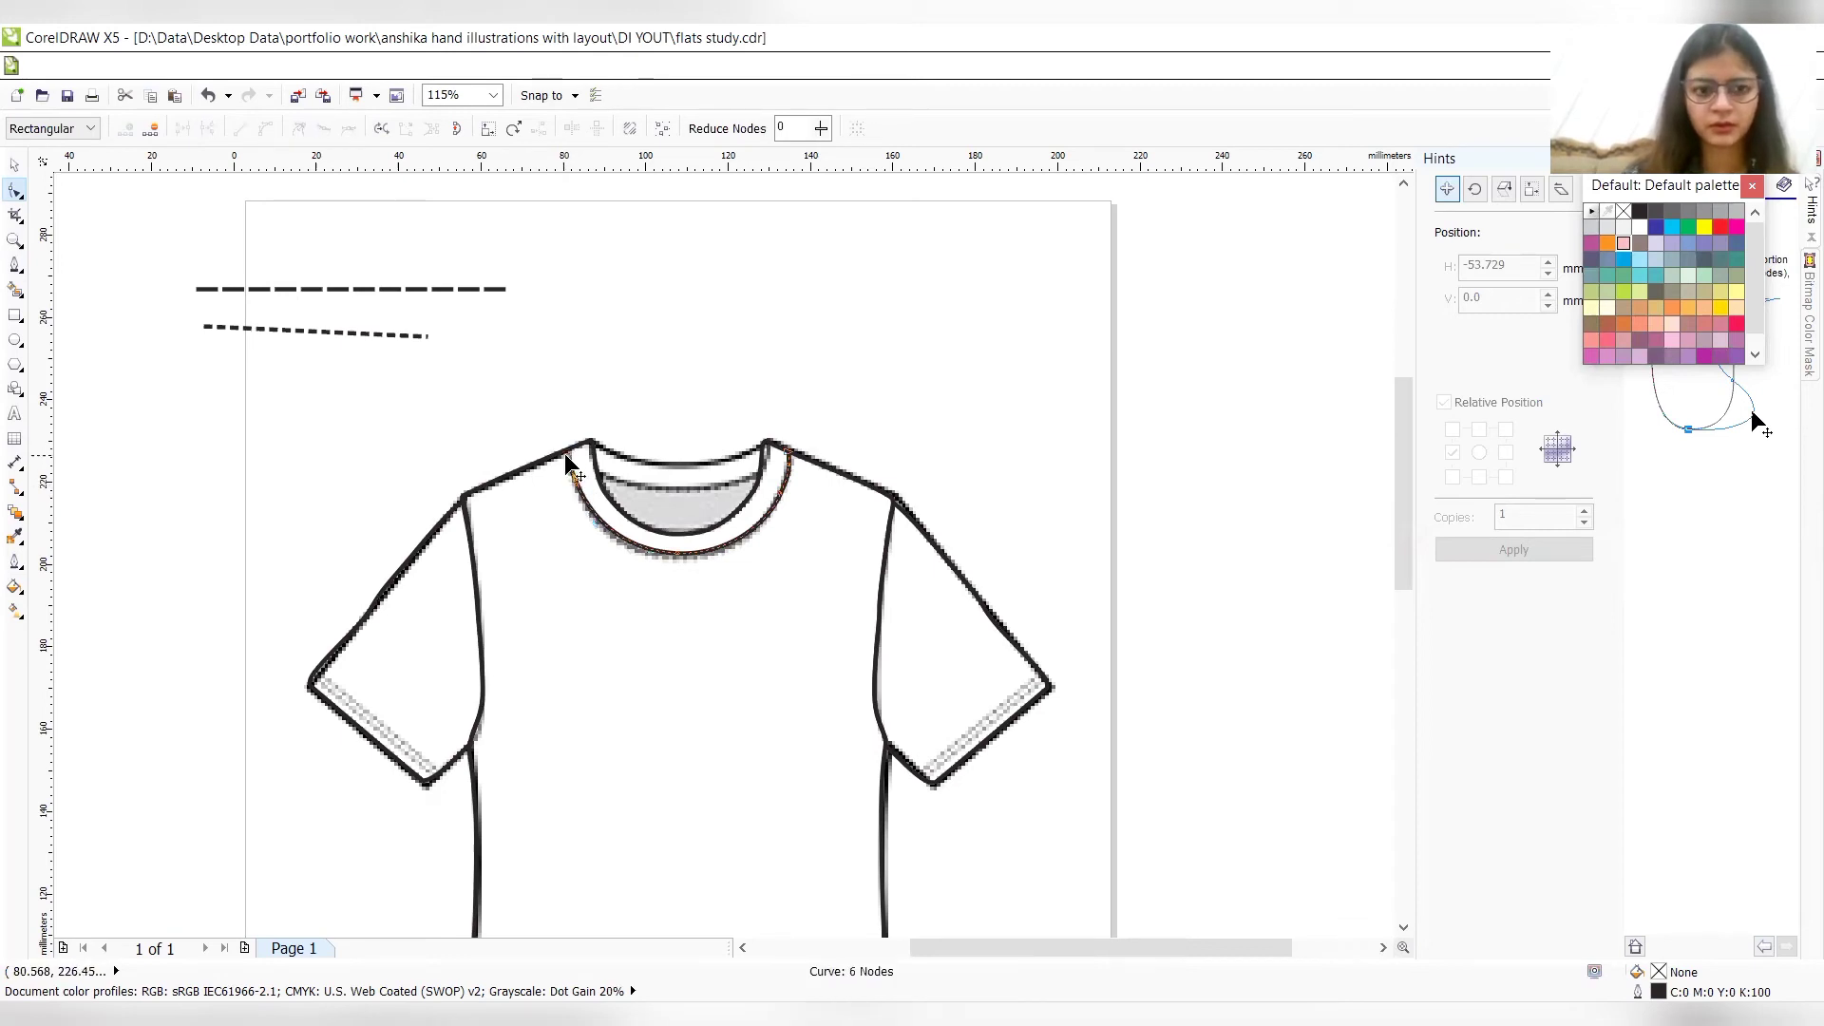
pyautogui.moveTo(565, 457); pyautogui.dragTo(565, 457)
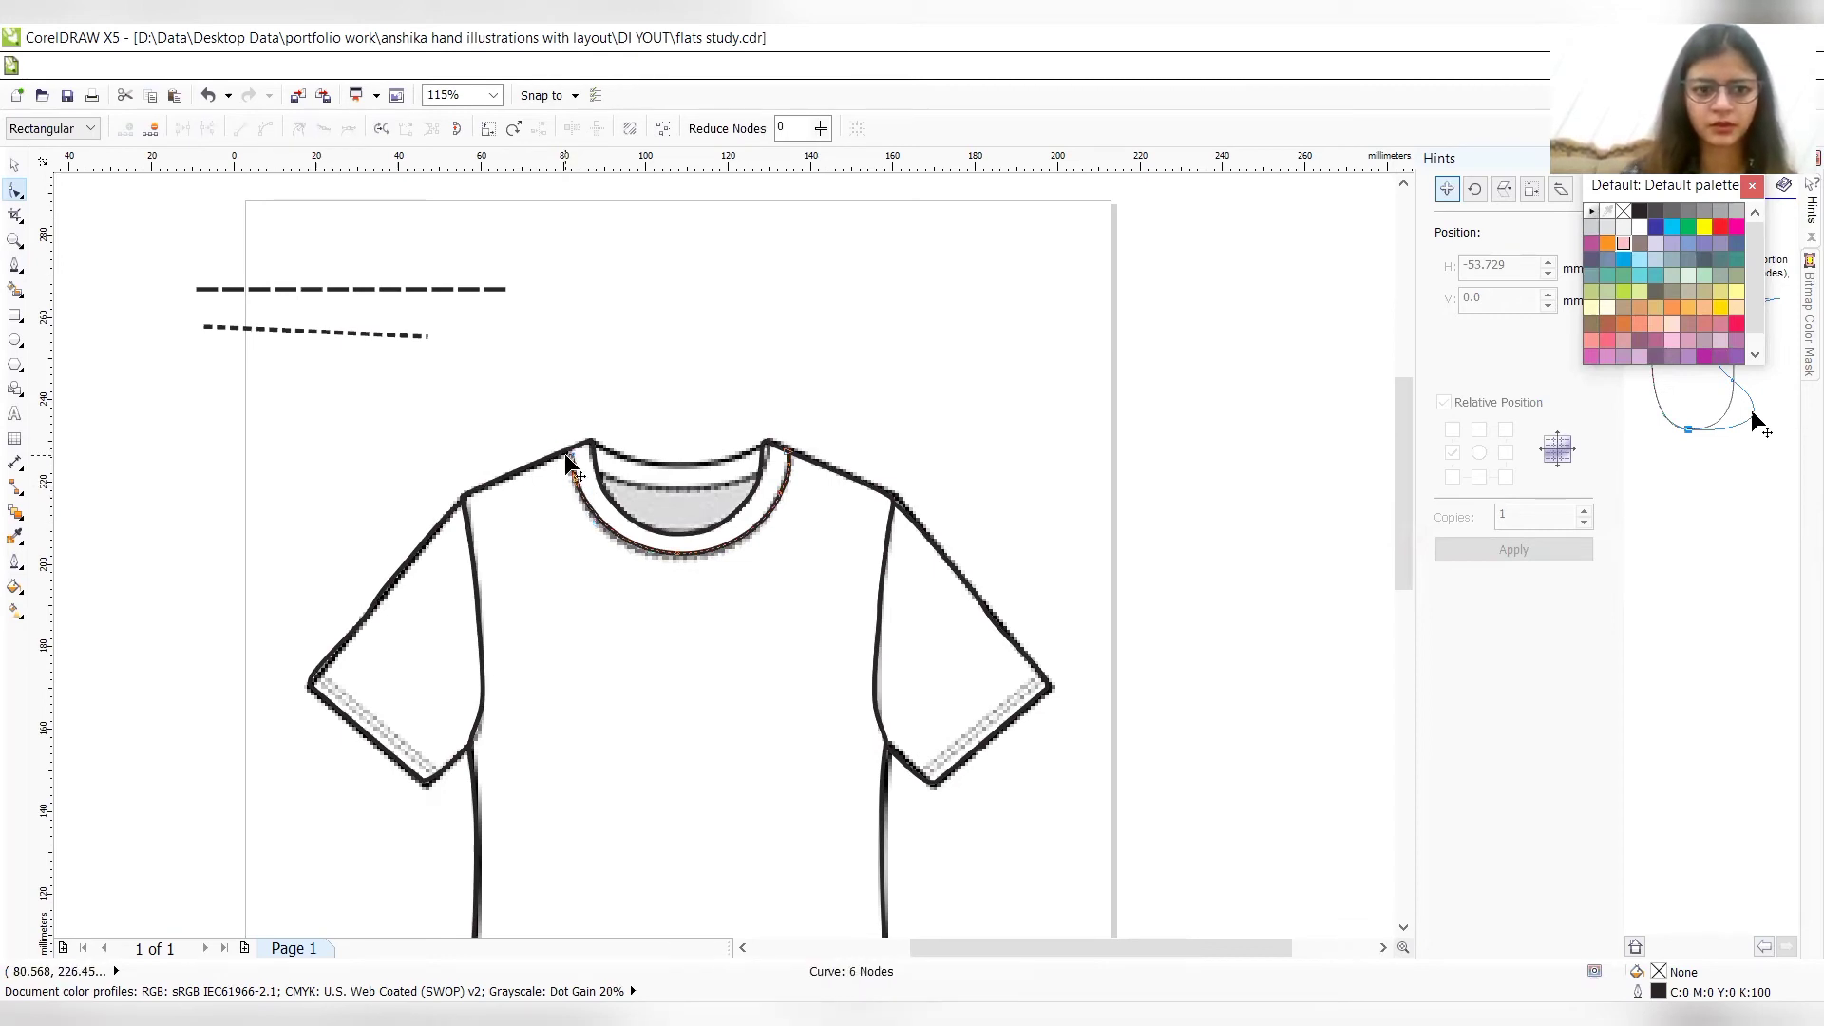
pyautogui.press('Delete')
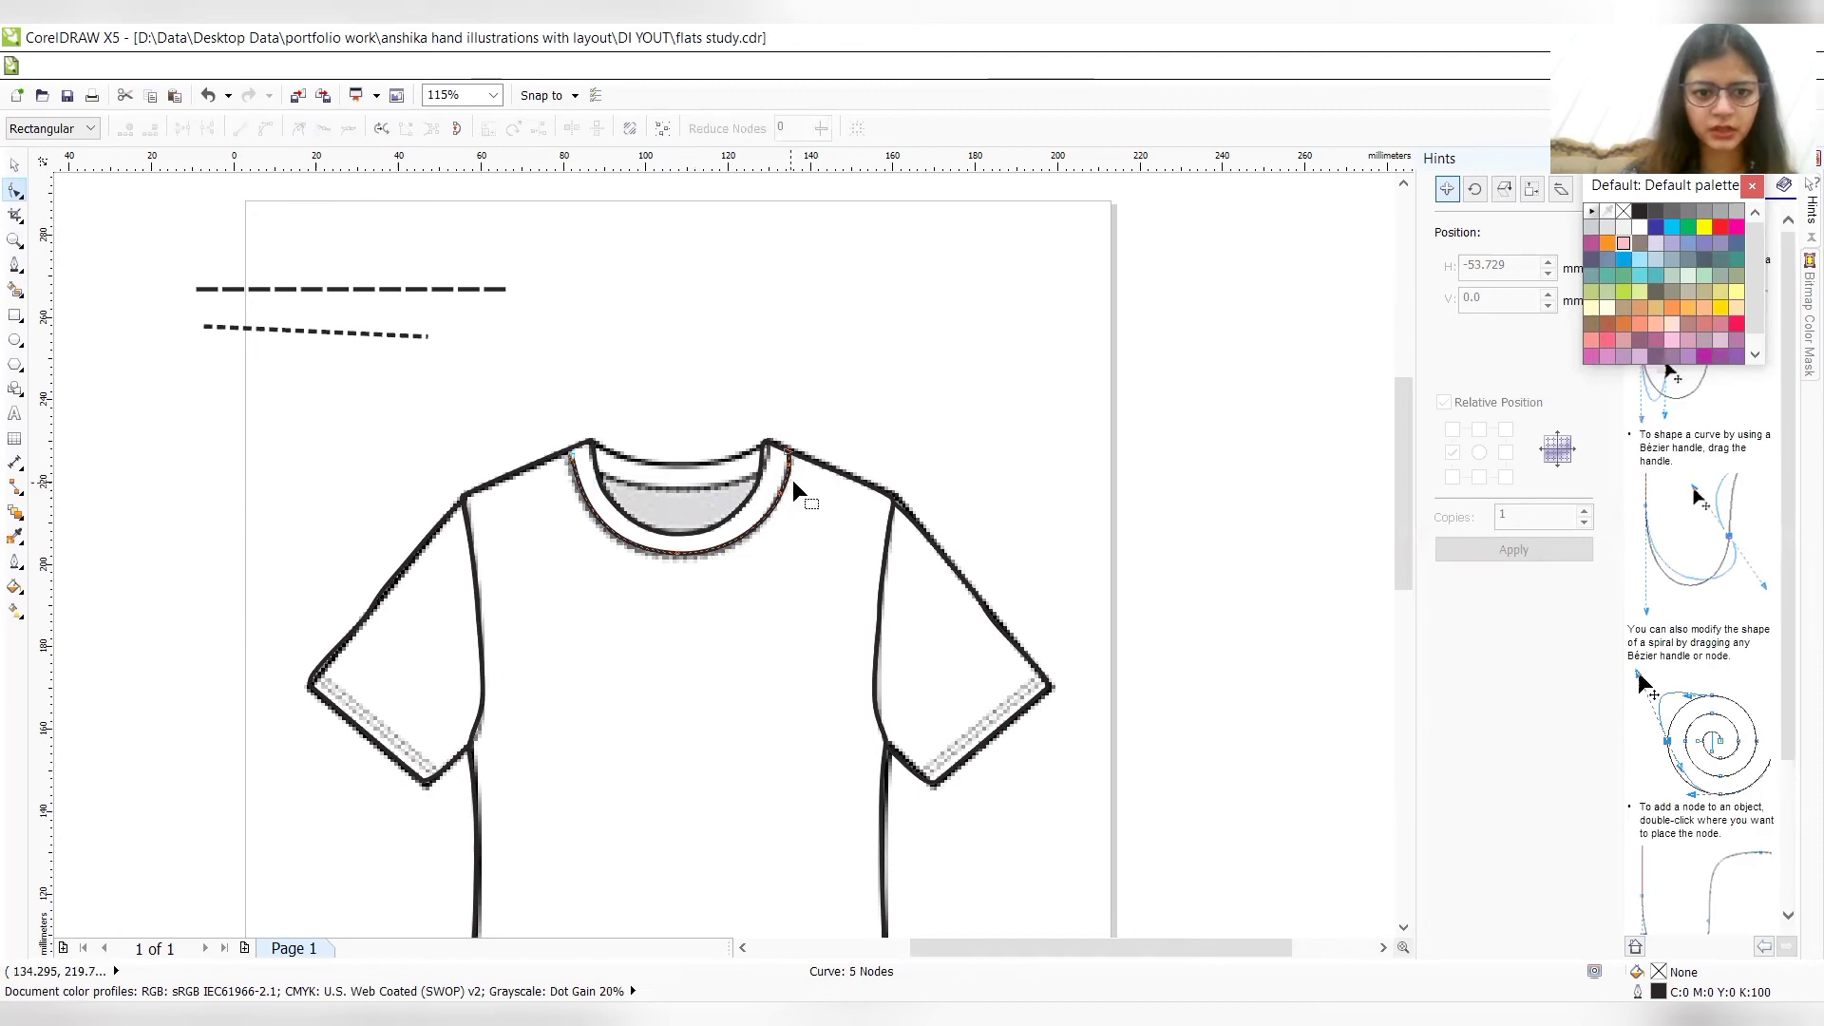
pyautogui.moveTo(794, 475); pyautogui.dragTo(792, 457)
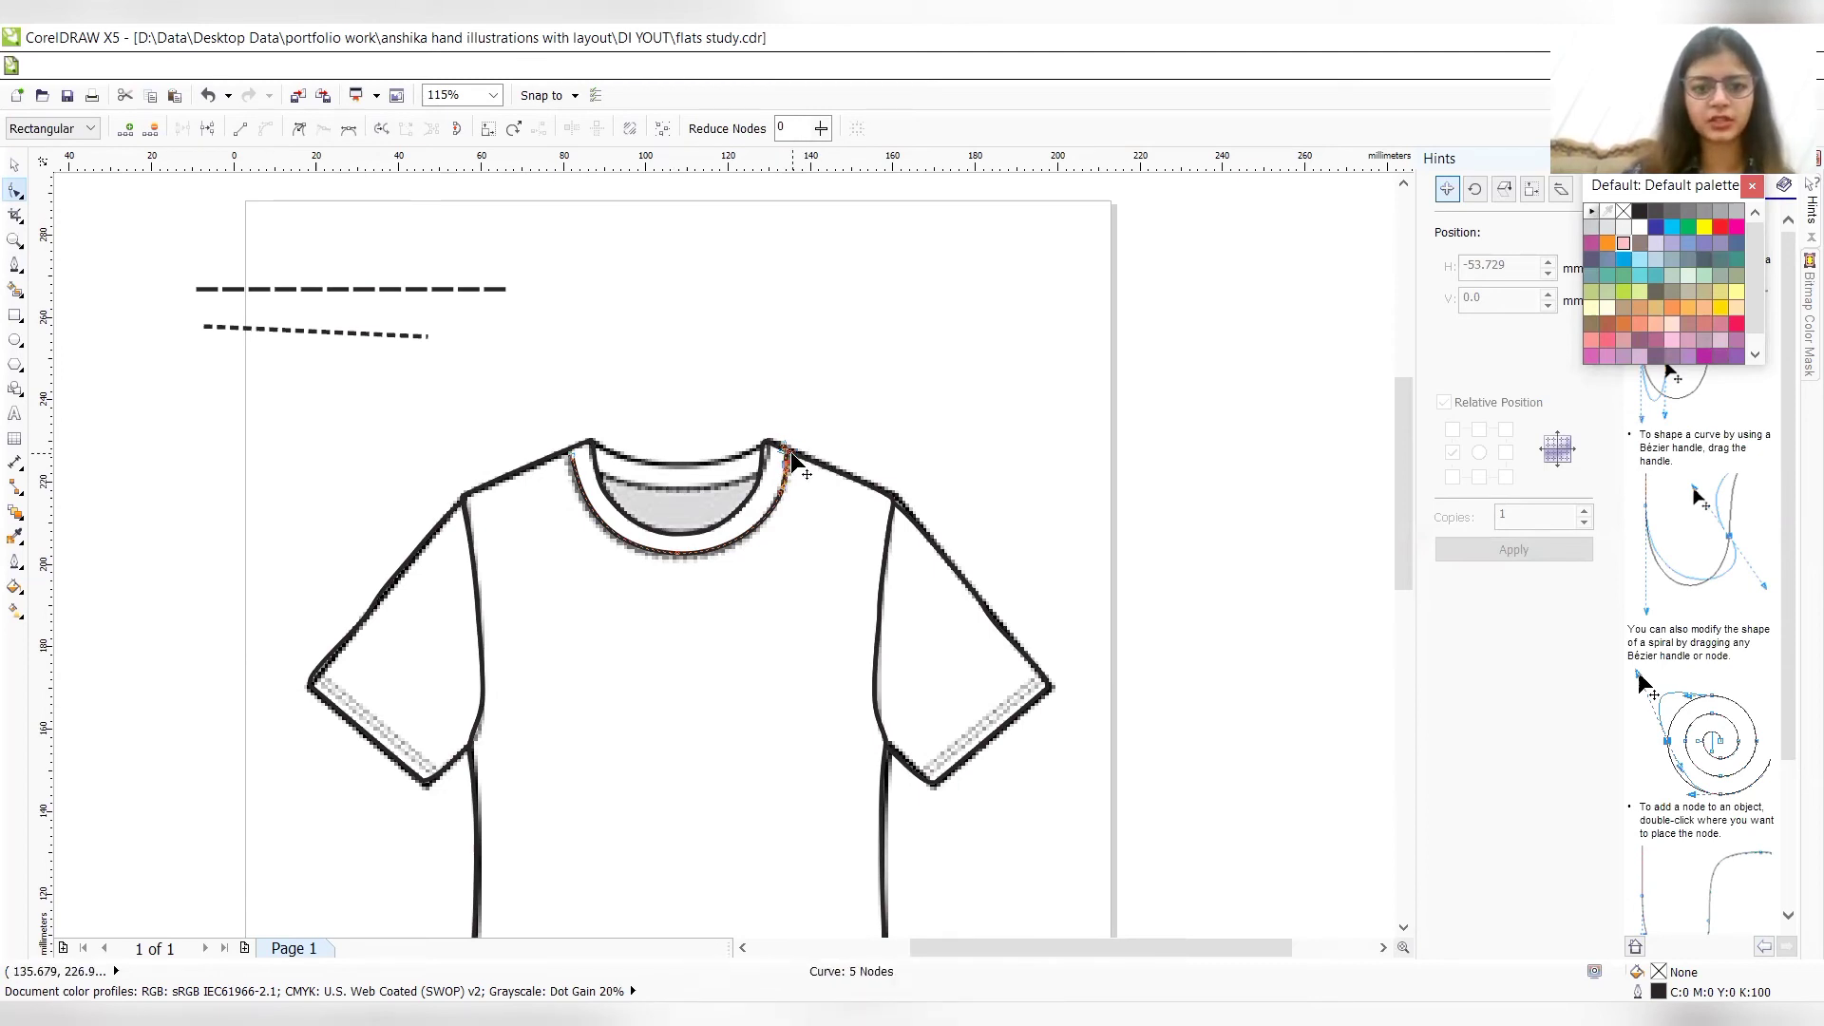
pyautogui.click(786, 509)
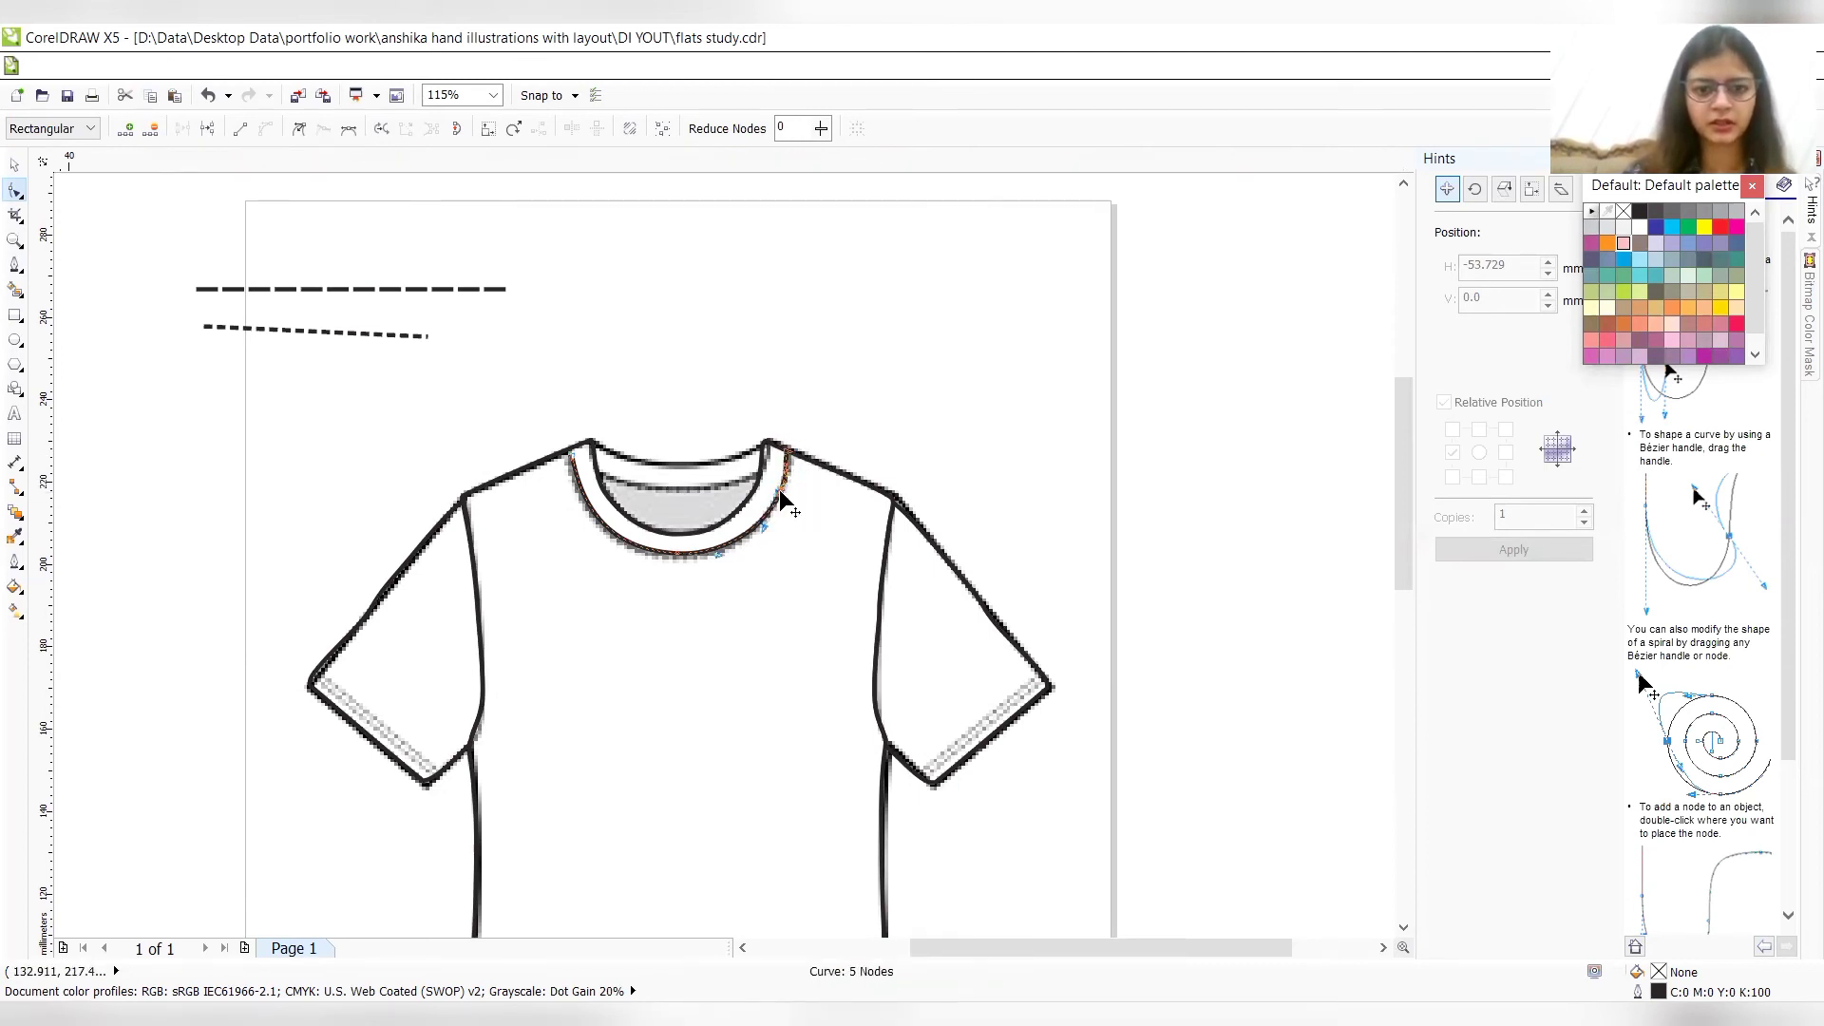
# - Give the outer neckband curve a long-dash line style so it reads as stitching
pyautogui.click(16, 168)
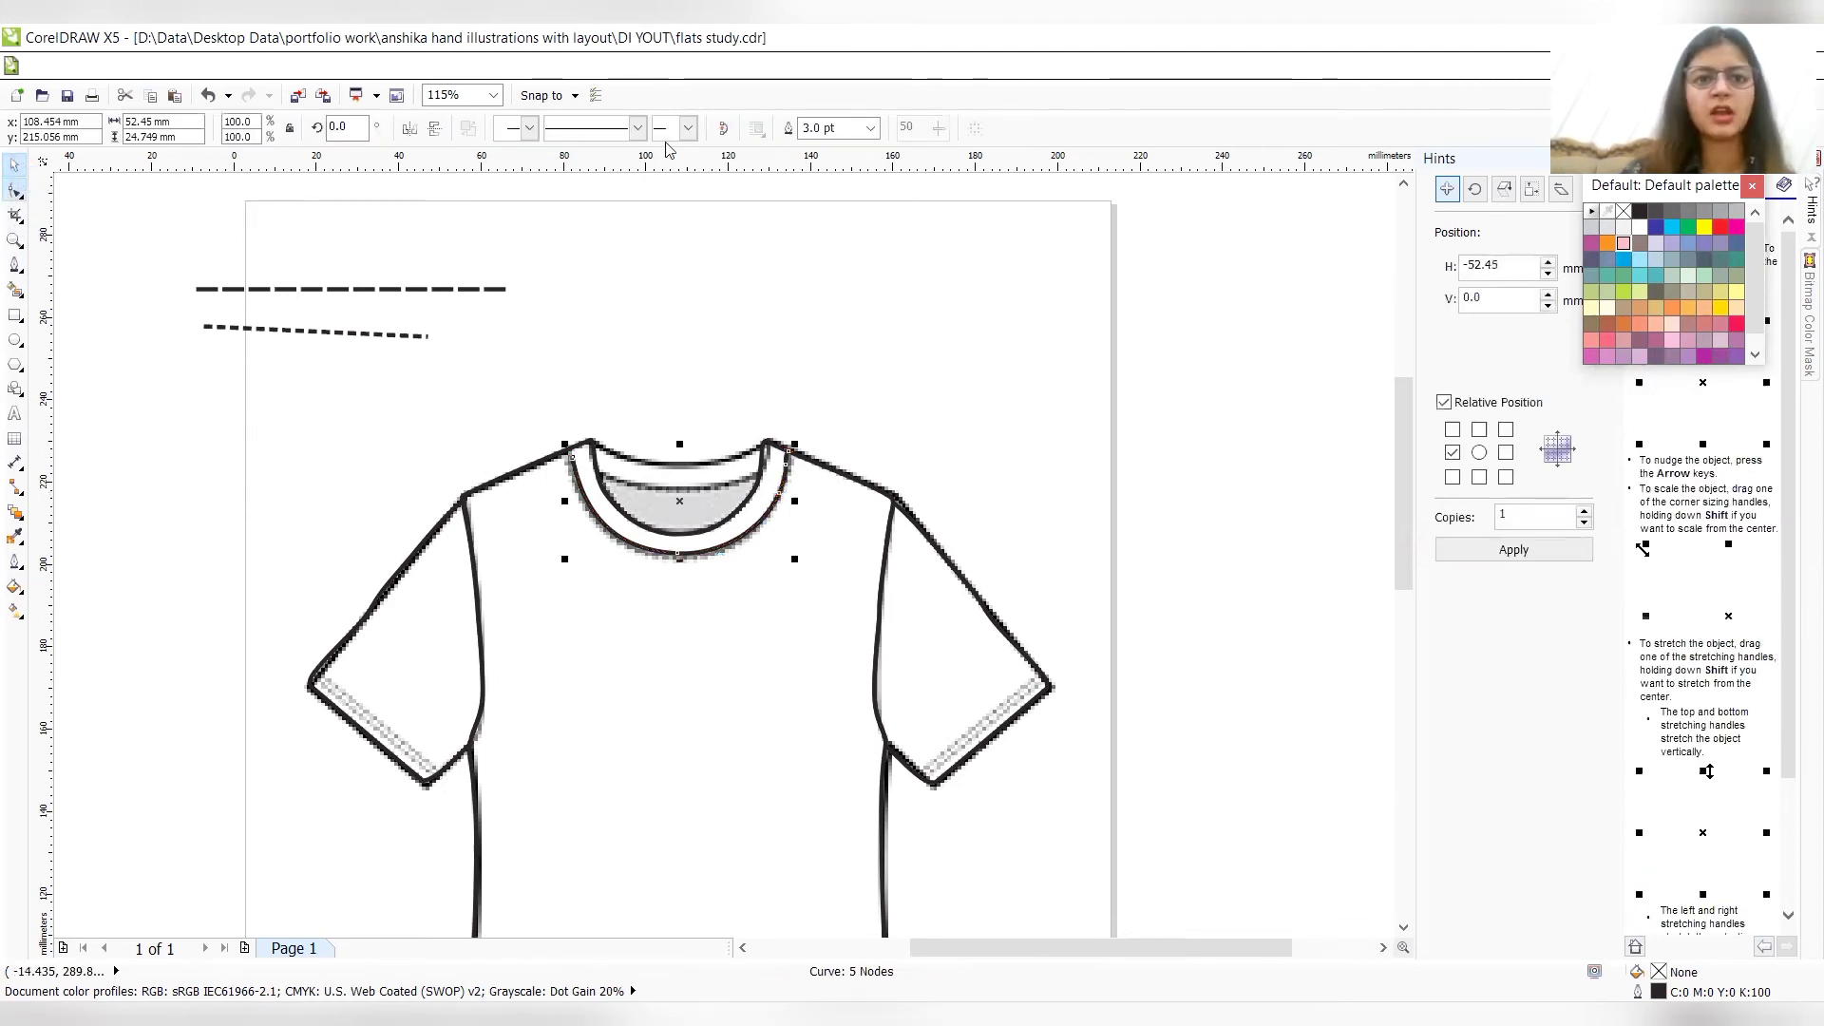
pyautogui.click(637, 127)
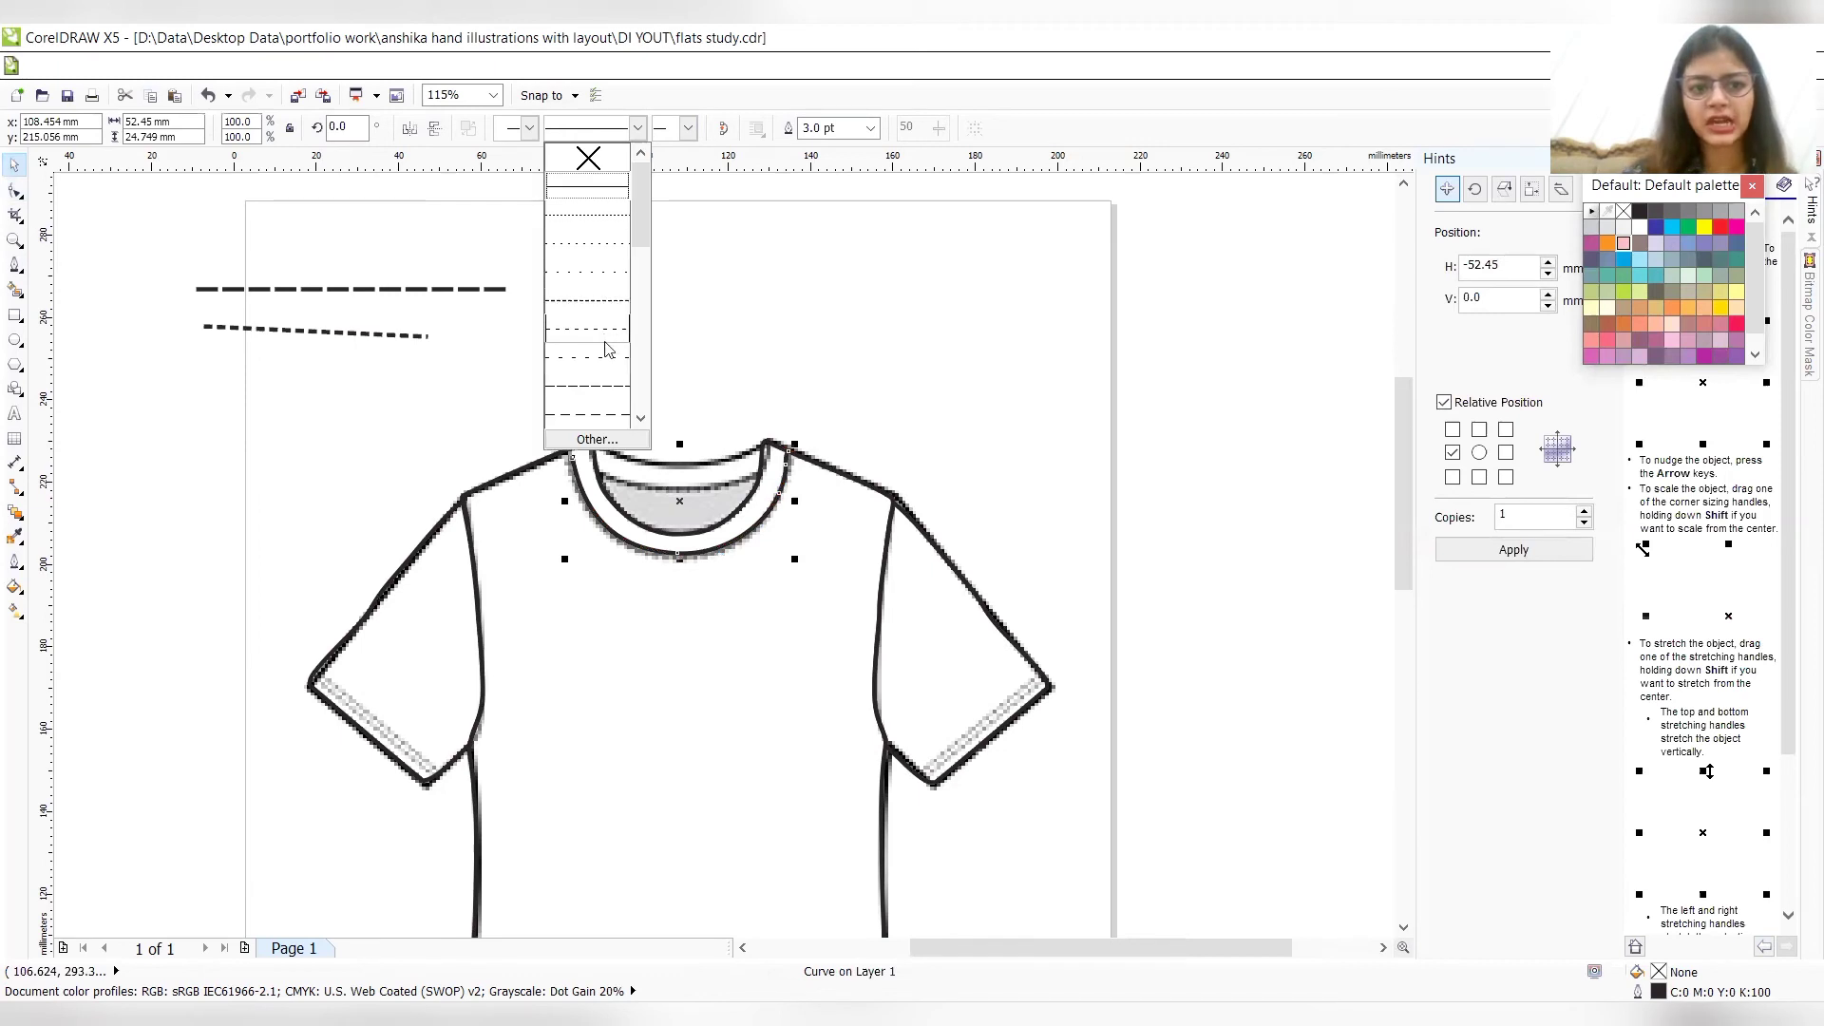
pyautogui.click(602, 390)
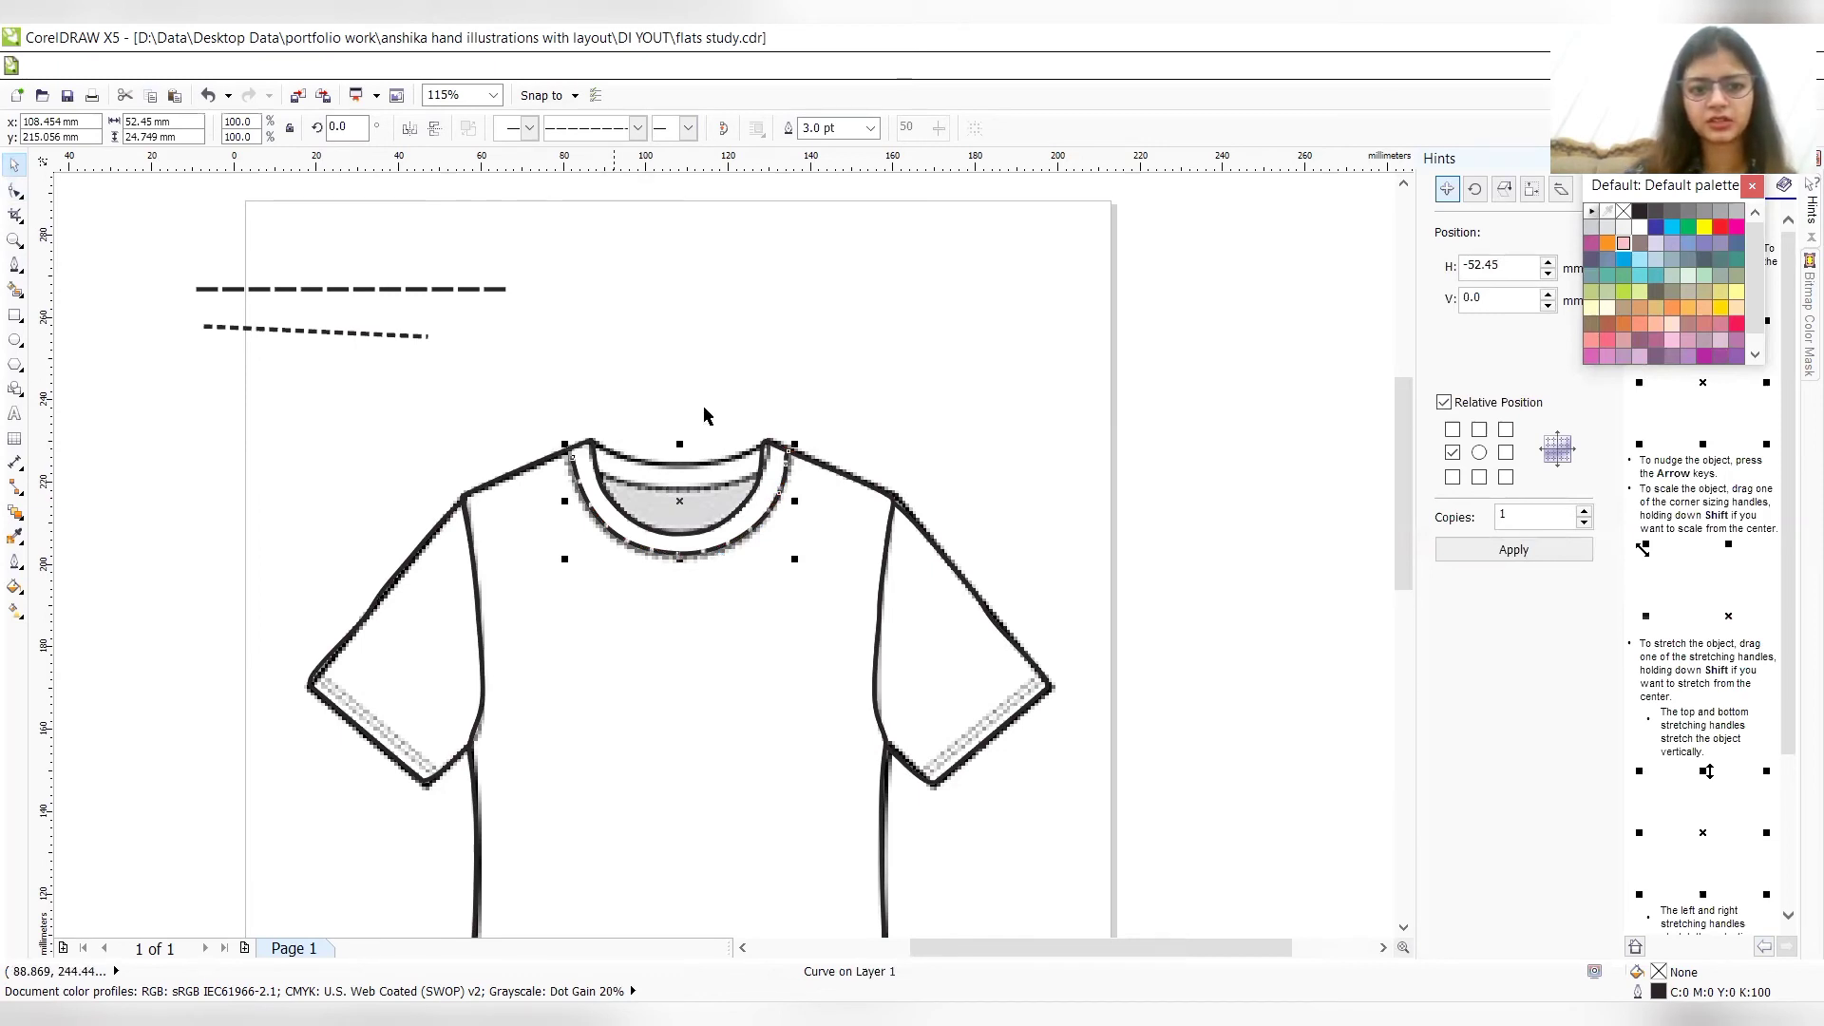
pyautogui.click(854, 415)
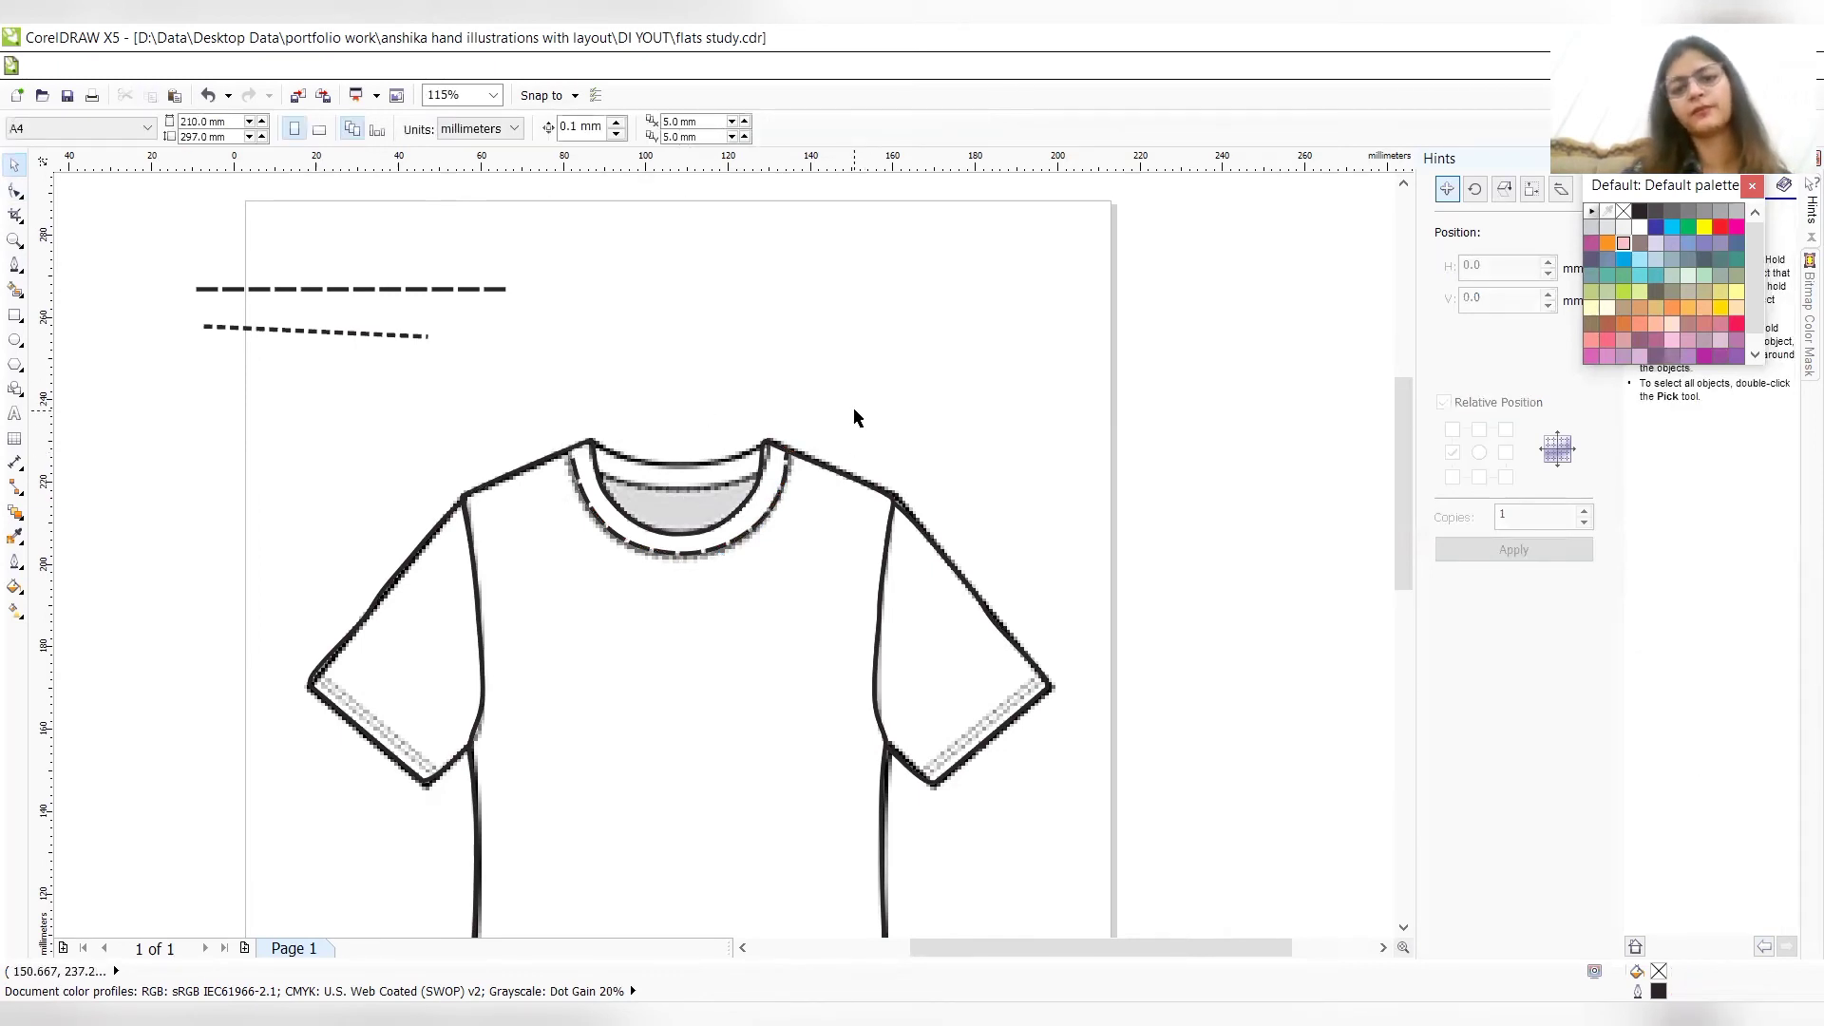
# - Trace the back neck seam with a curve about 36 mm wide and 4 mm deep, with a 3.0 pt long-dash outline
pyautogui.click(1404, 928)
pyautogui.click(1404, 928)
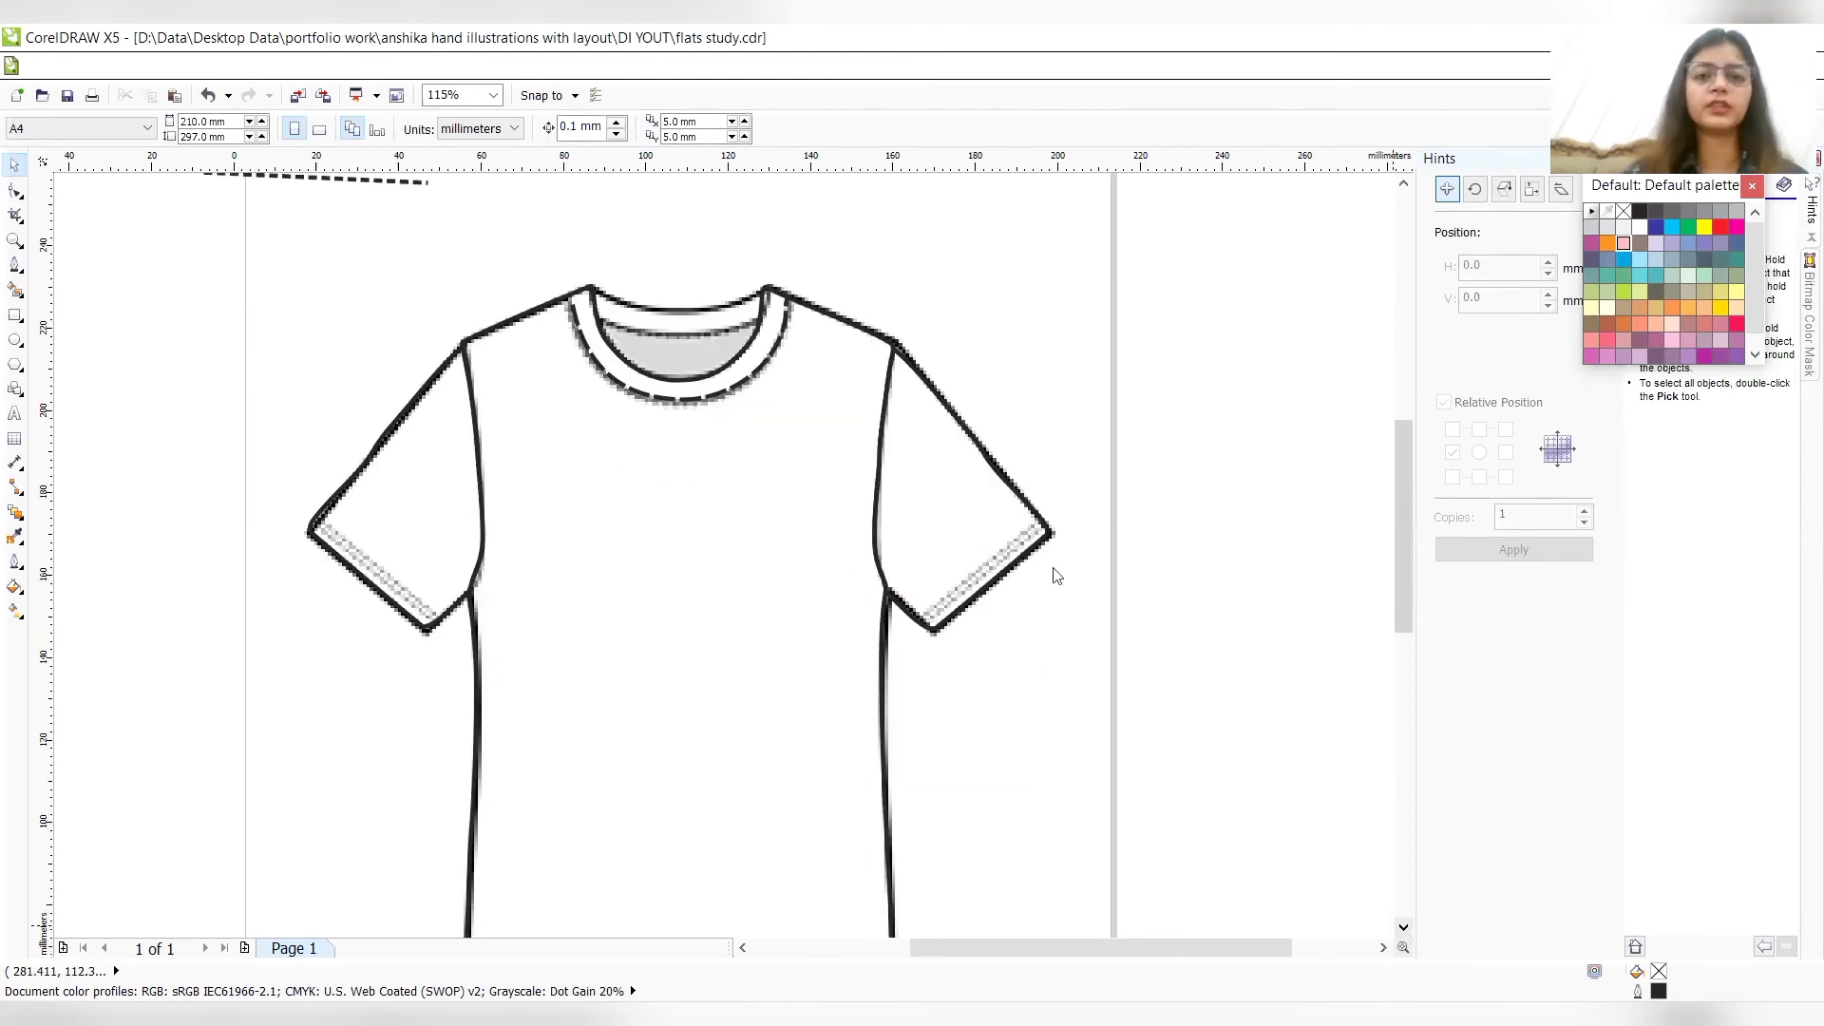
pyautogui.scroll(-1, 998, 561)
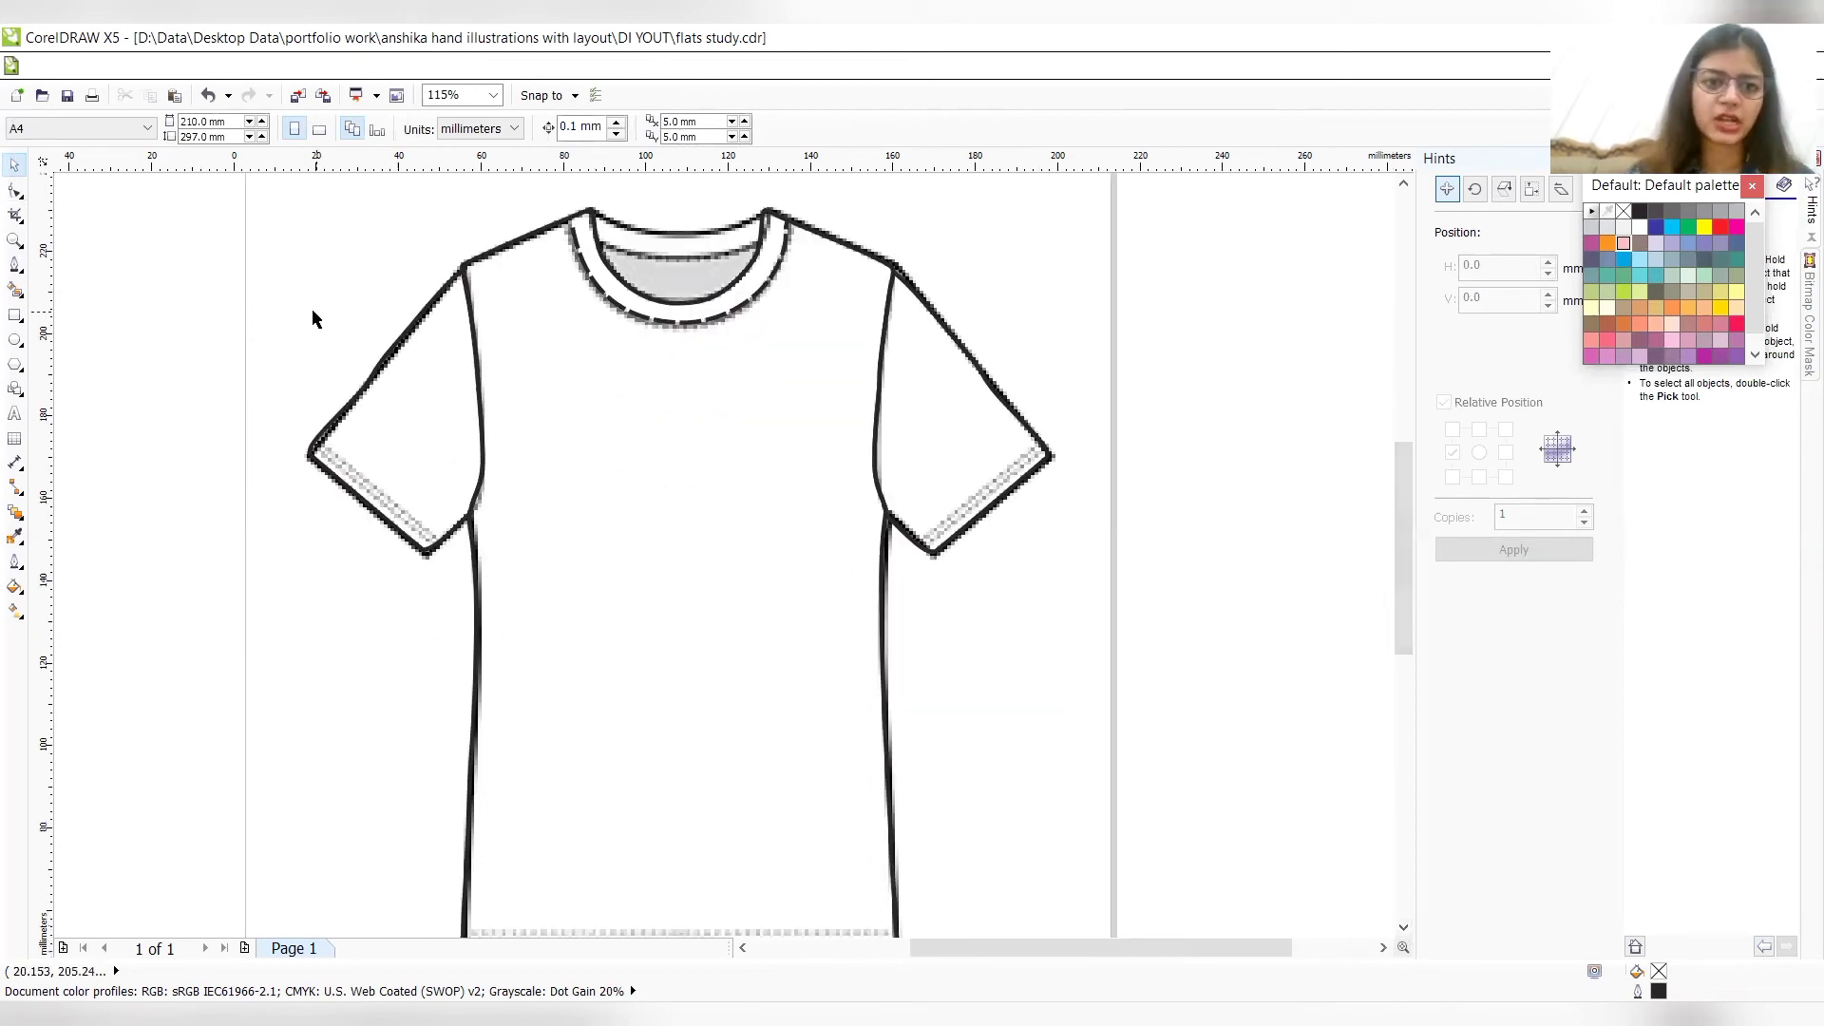
pyautogui.click(11, 266)
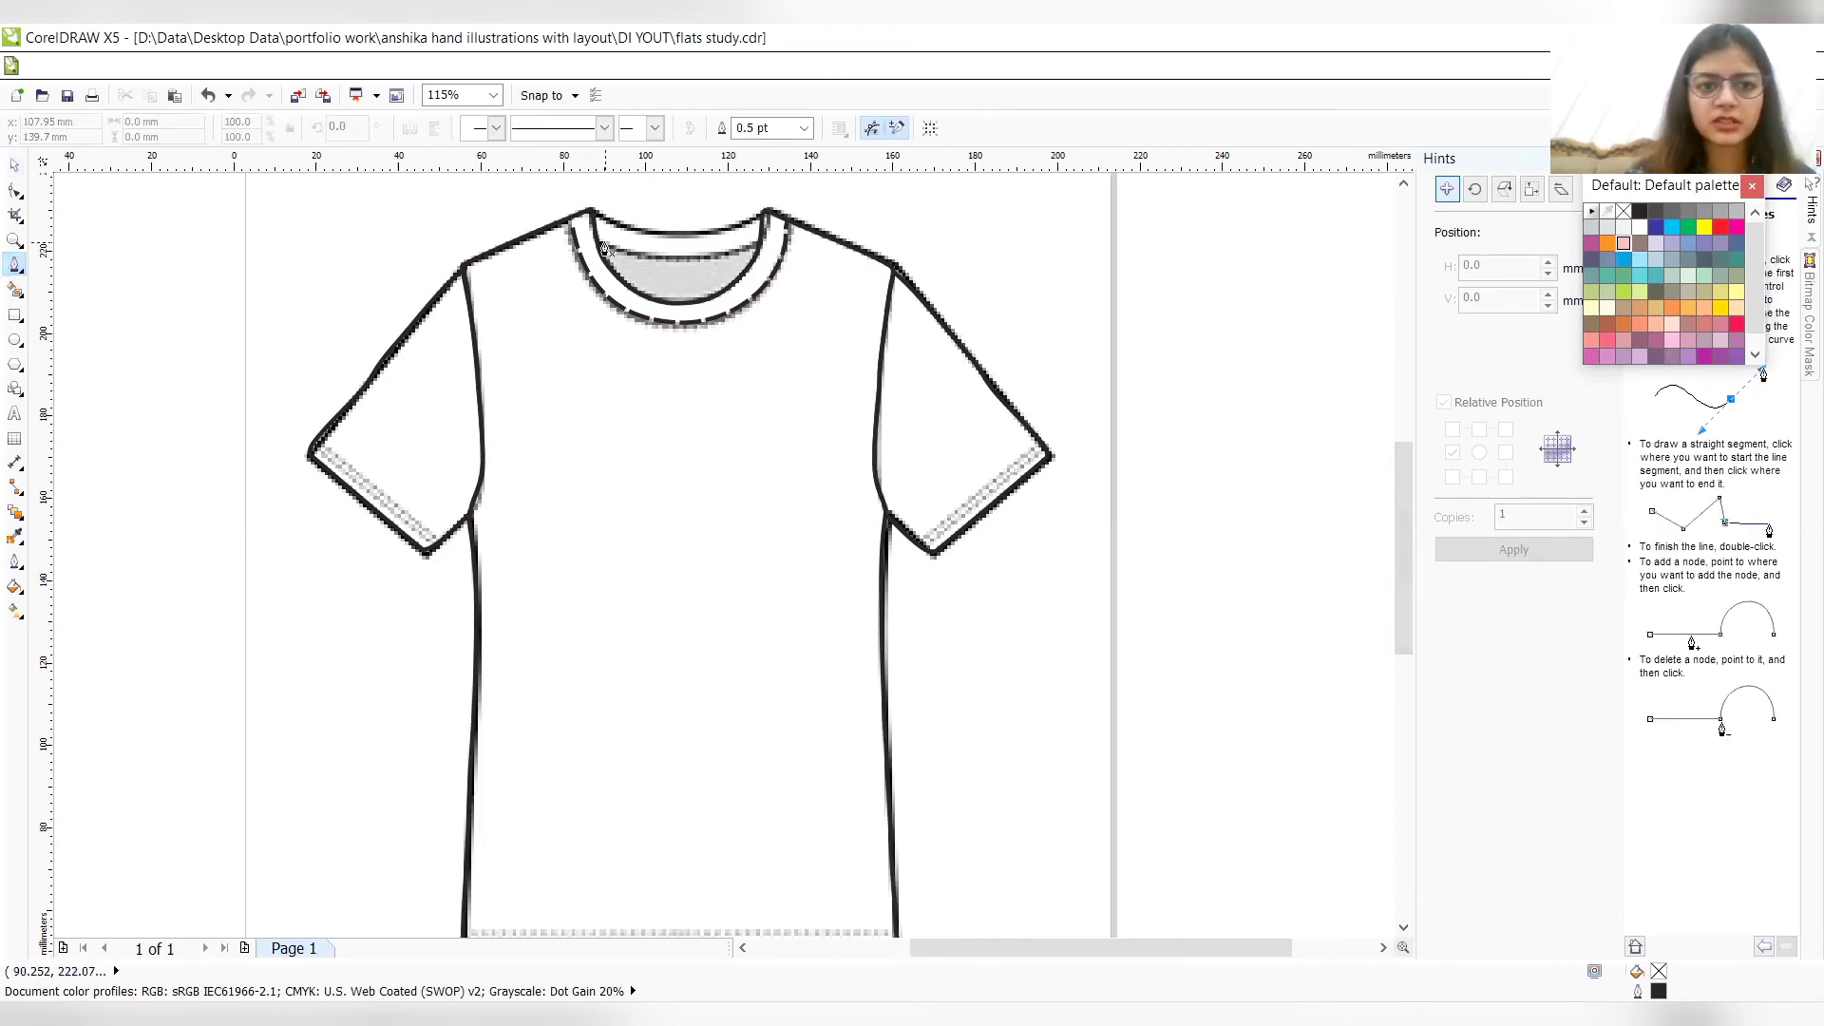
pyautogui.click(602, 244)
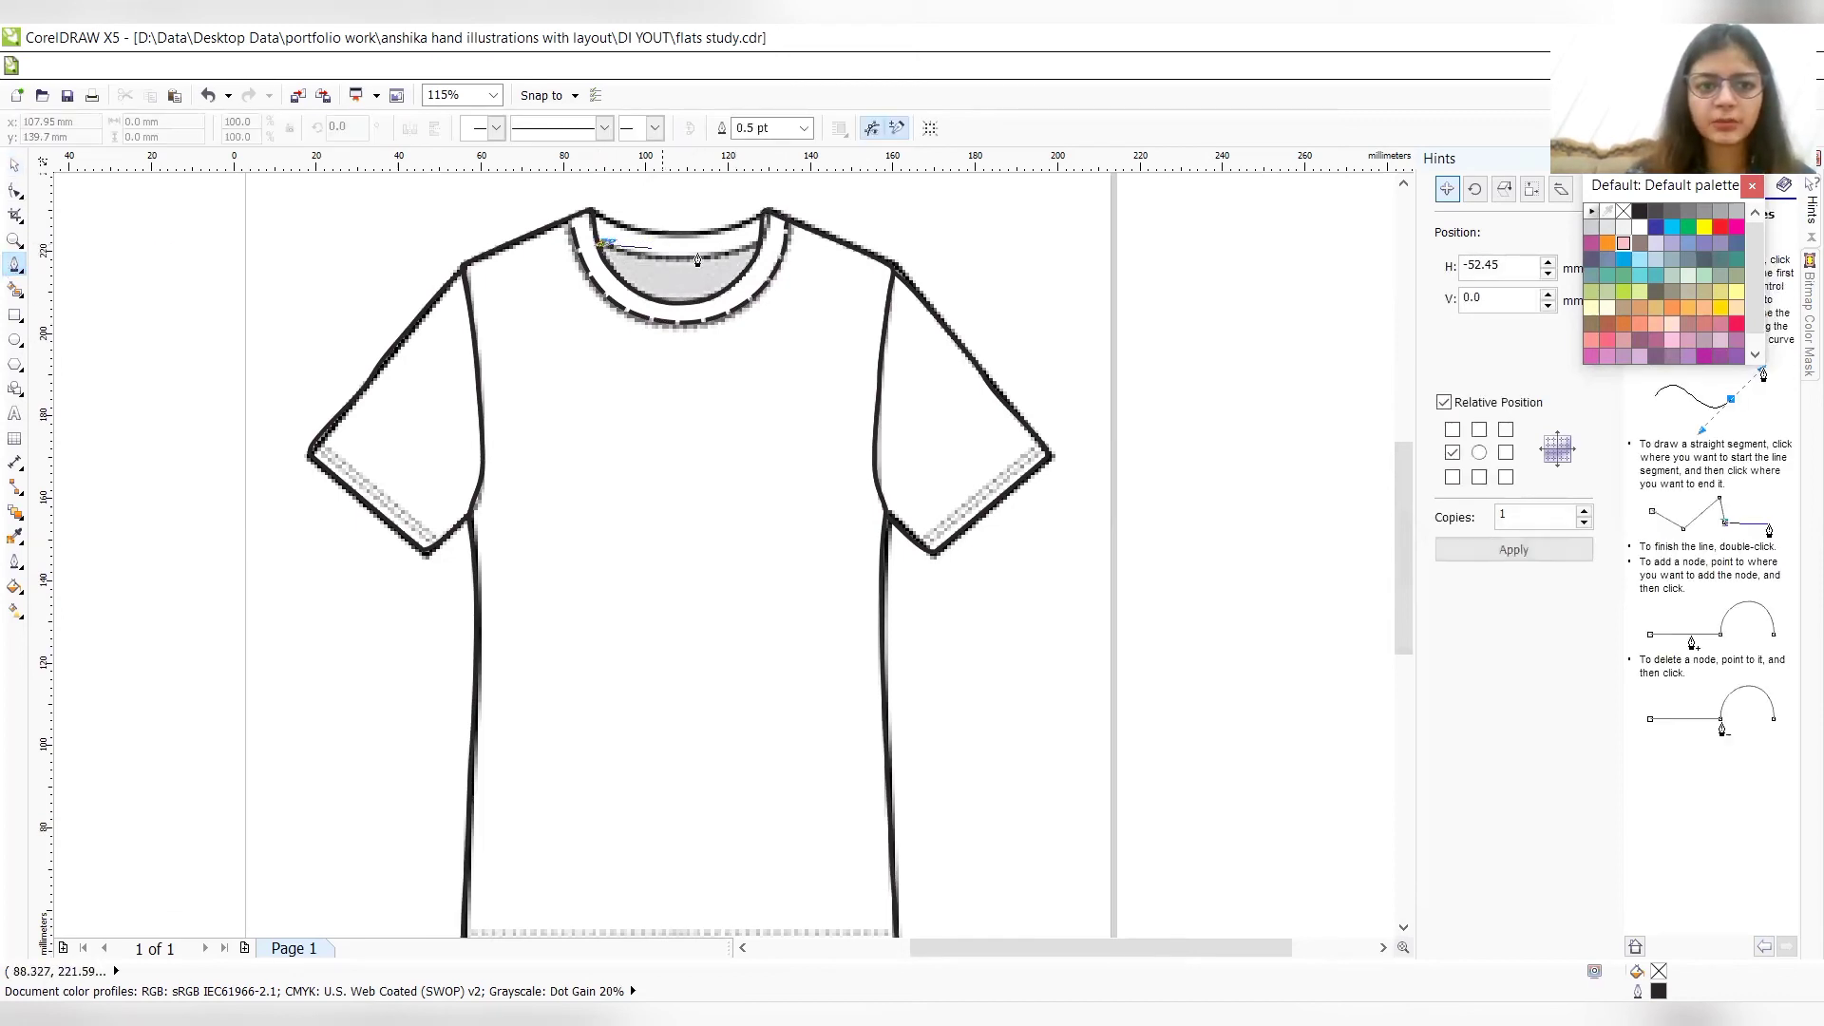
pyautogui.moveTo(753, 248); pyautogui.dragTo(830, 207)
pyautogui.click(754, 245)
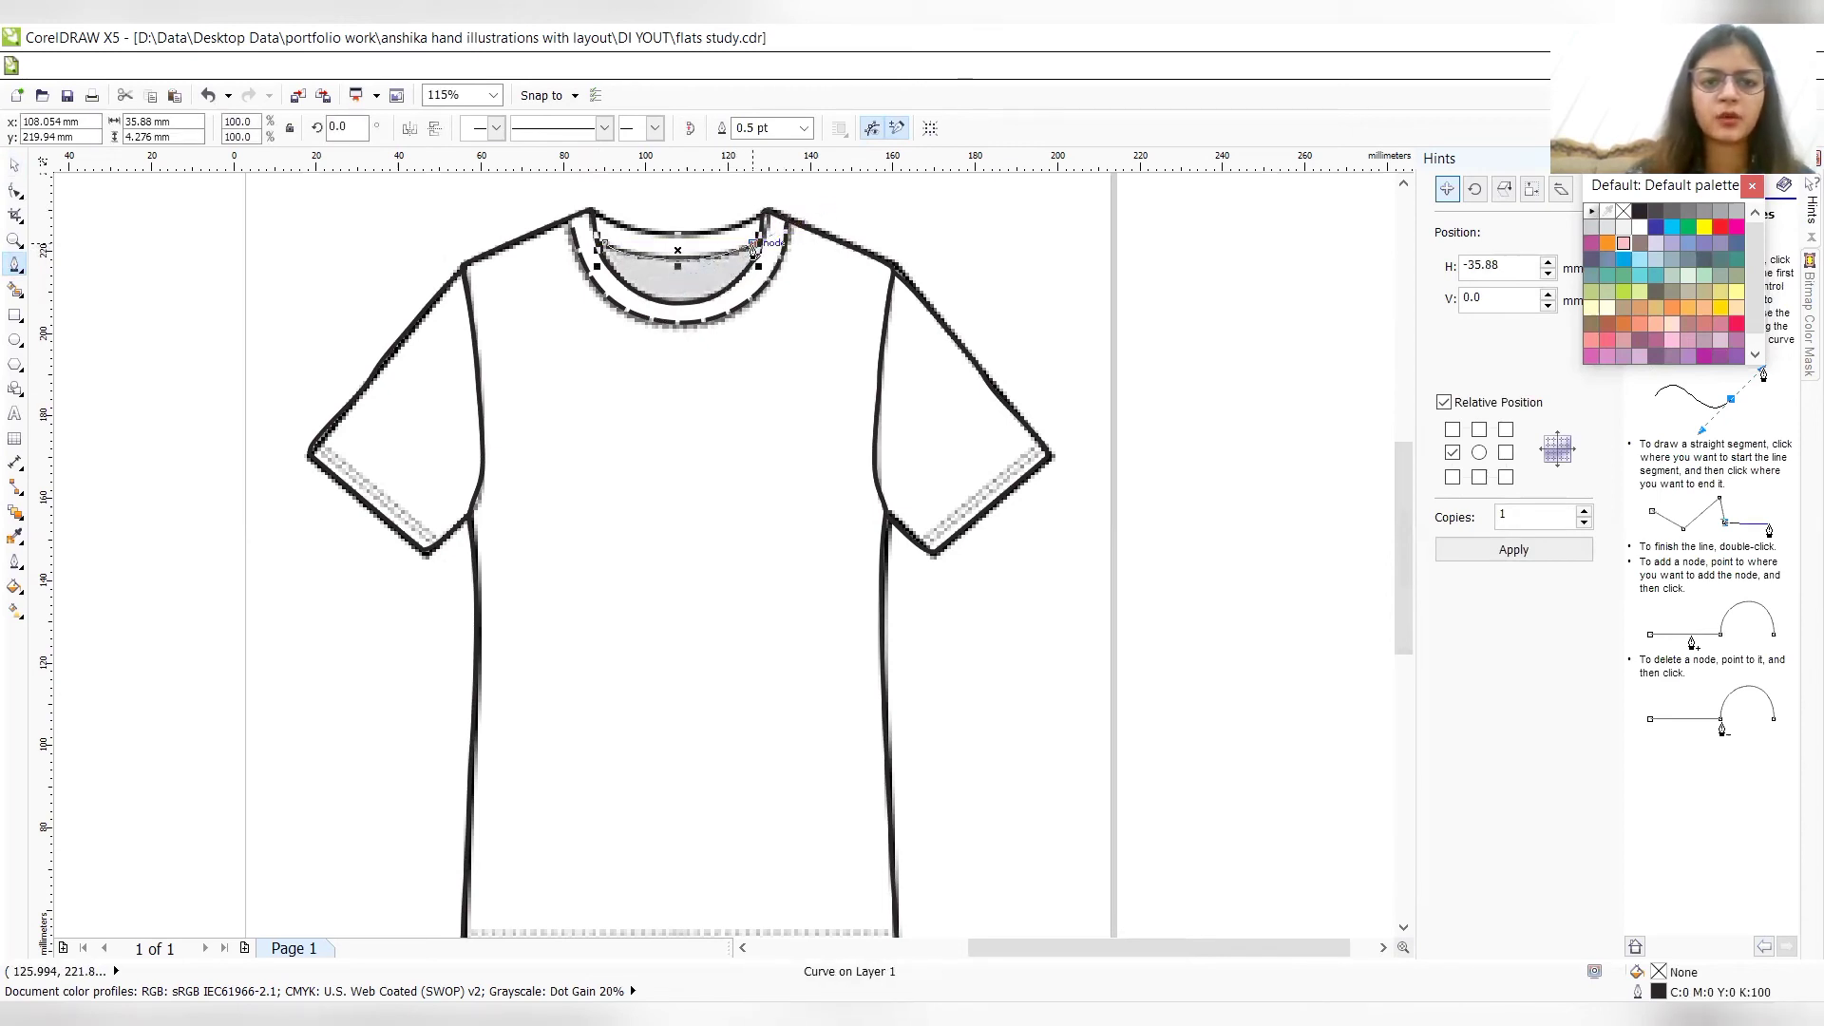
pyautogui.click(804, 127)
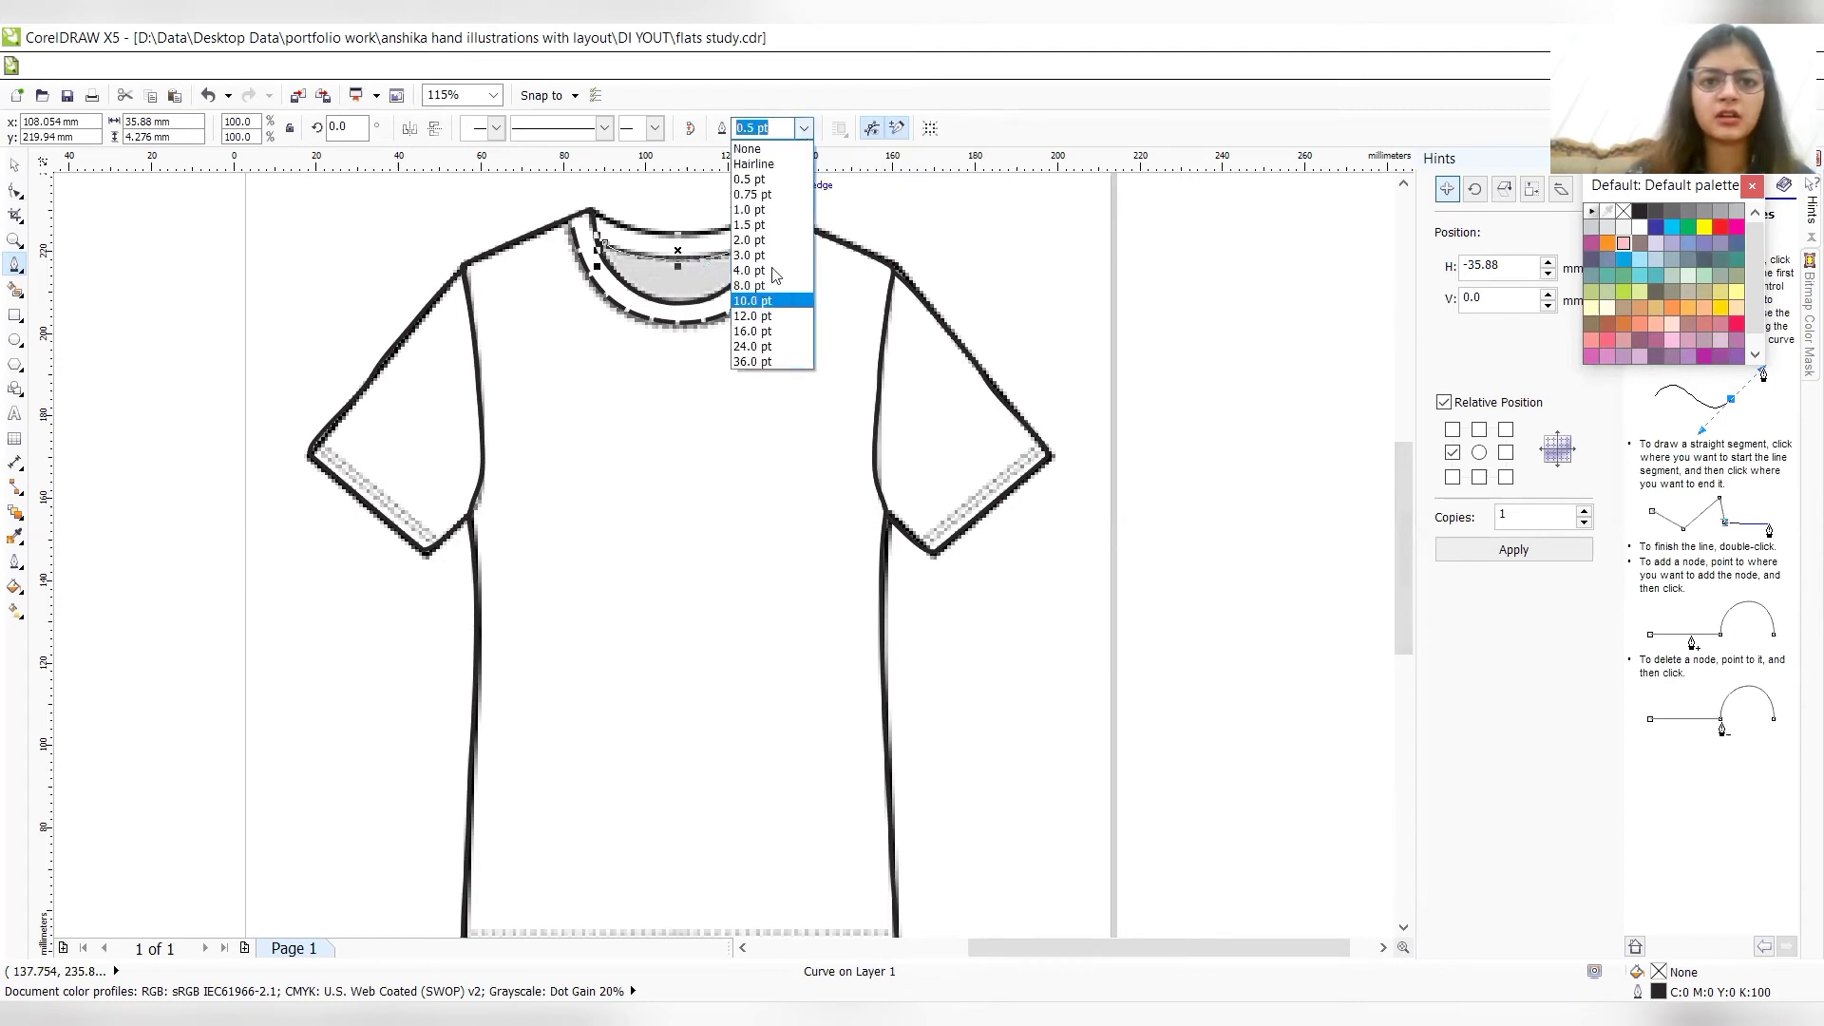
pyautogui.click(774, 258)
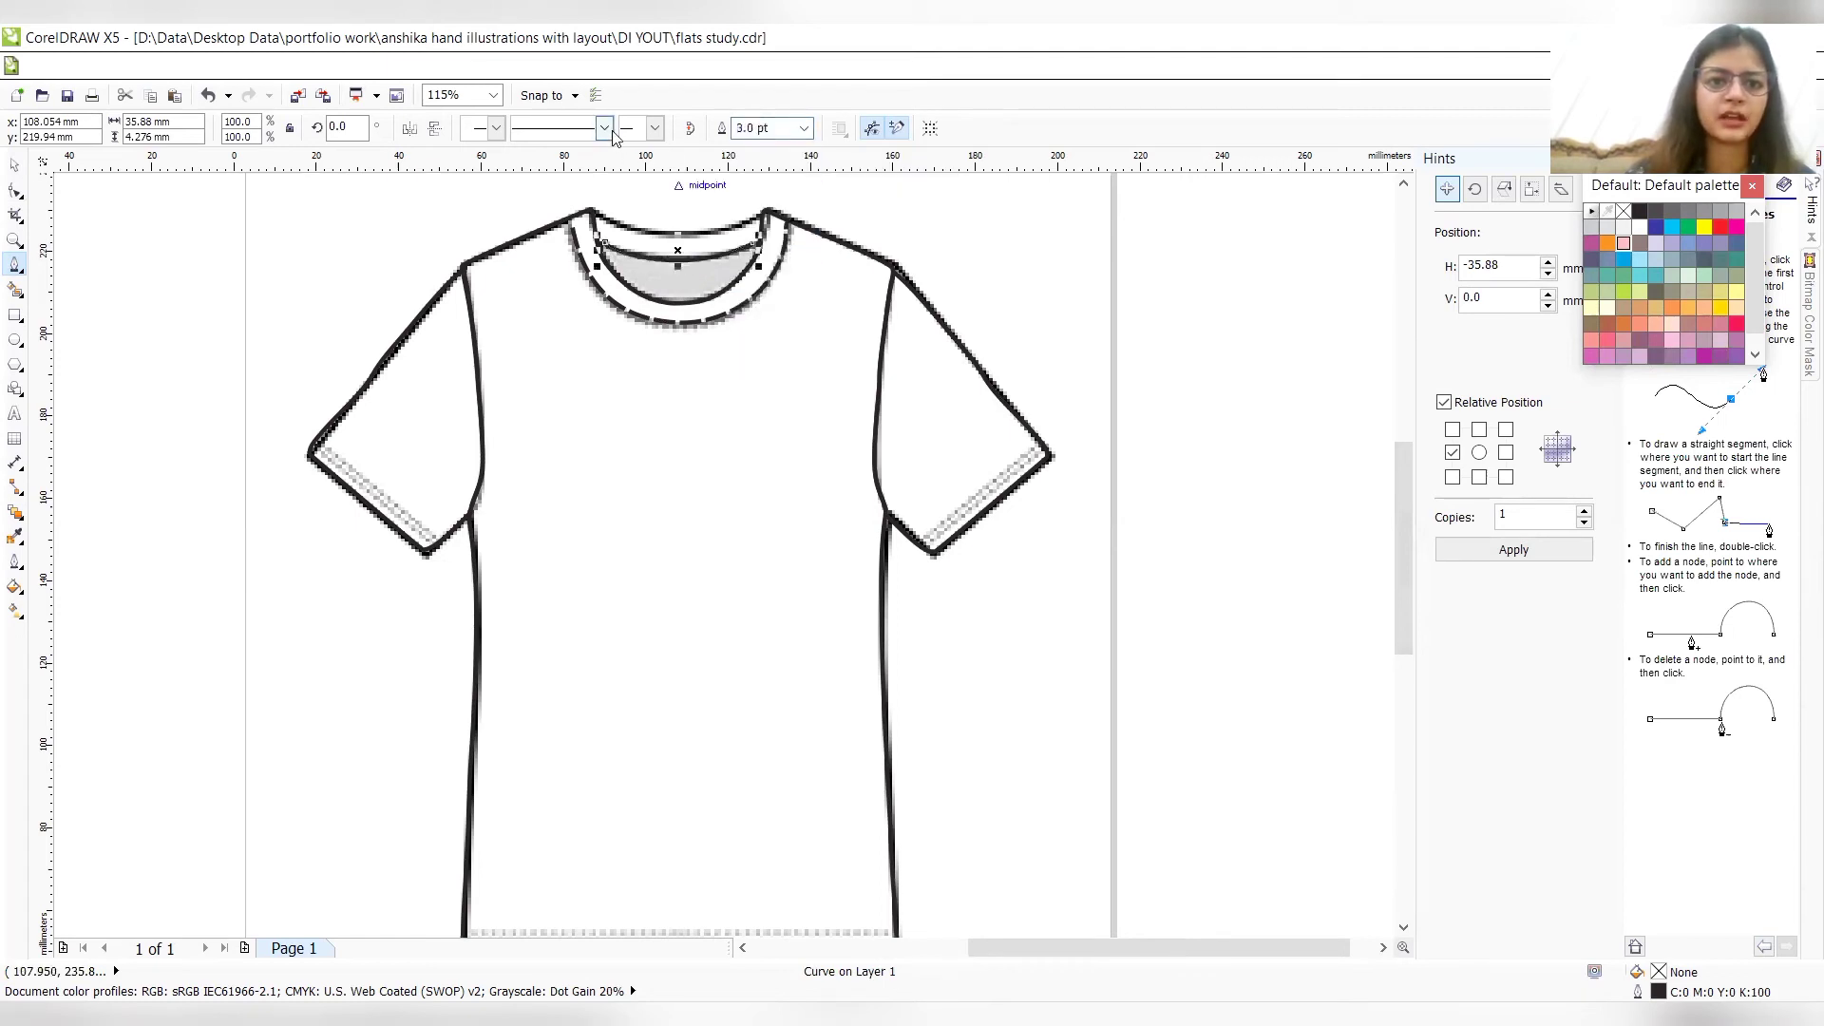
pyautogui.click(605, 128)
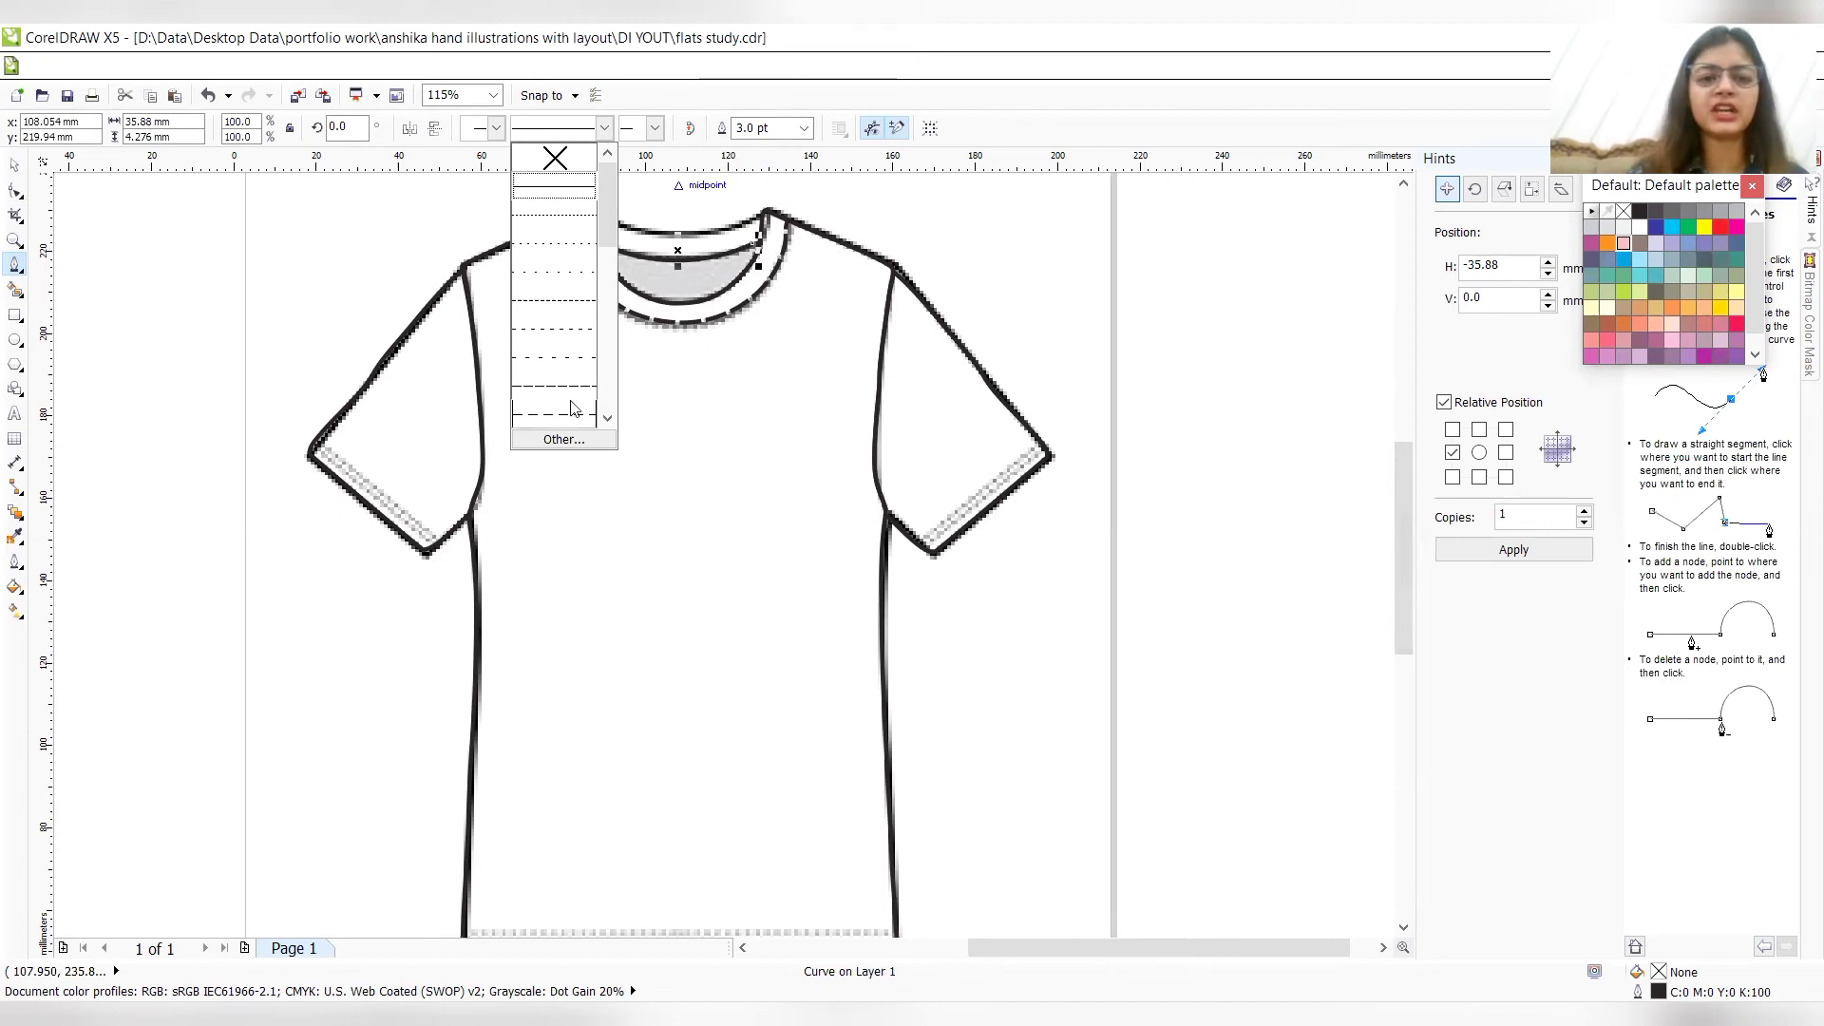
pyautogui.click(582, 388)
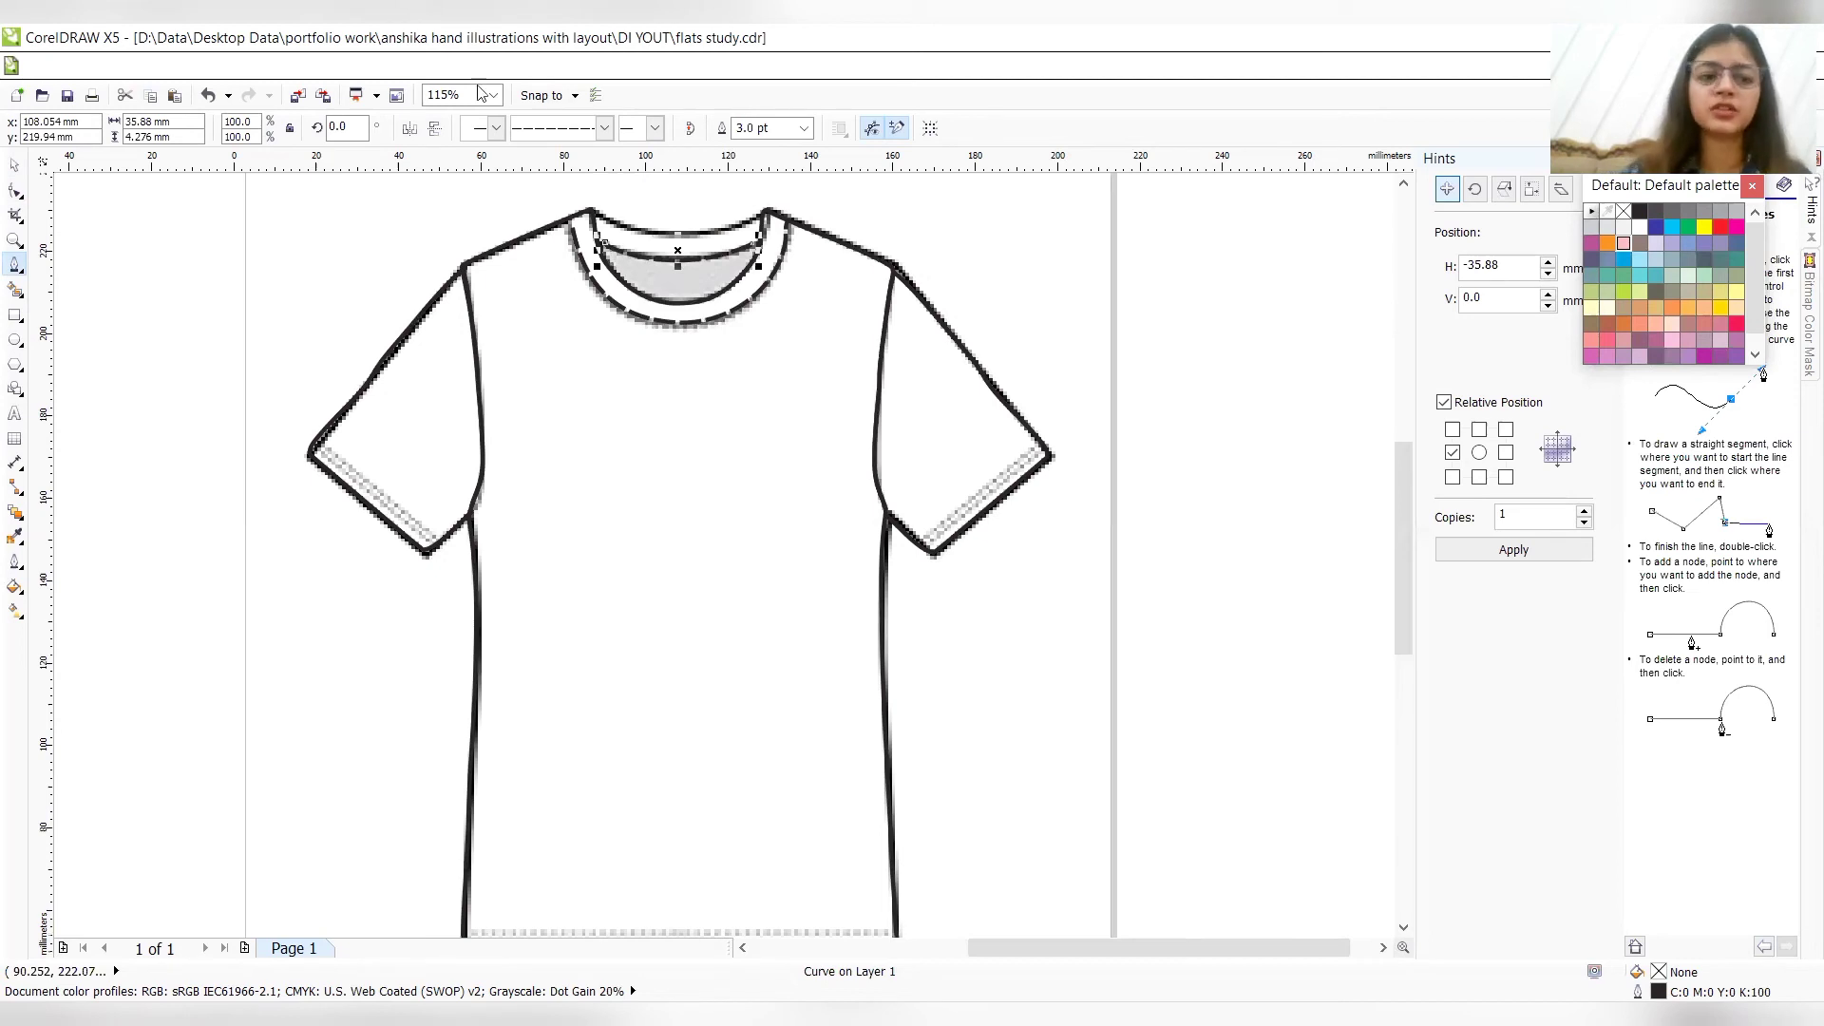
# - Draw a stitch line about 30 mm wide and 25 mm high along the left sleeve hem with a 3.0 pt long-dash outline
pyautogui.click(314, 443)
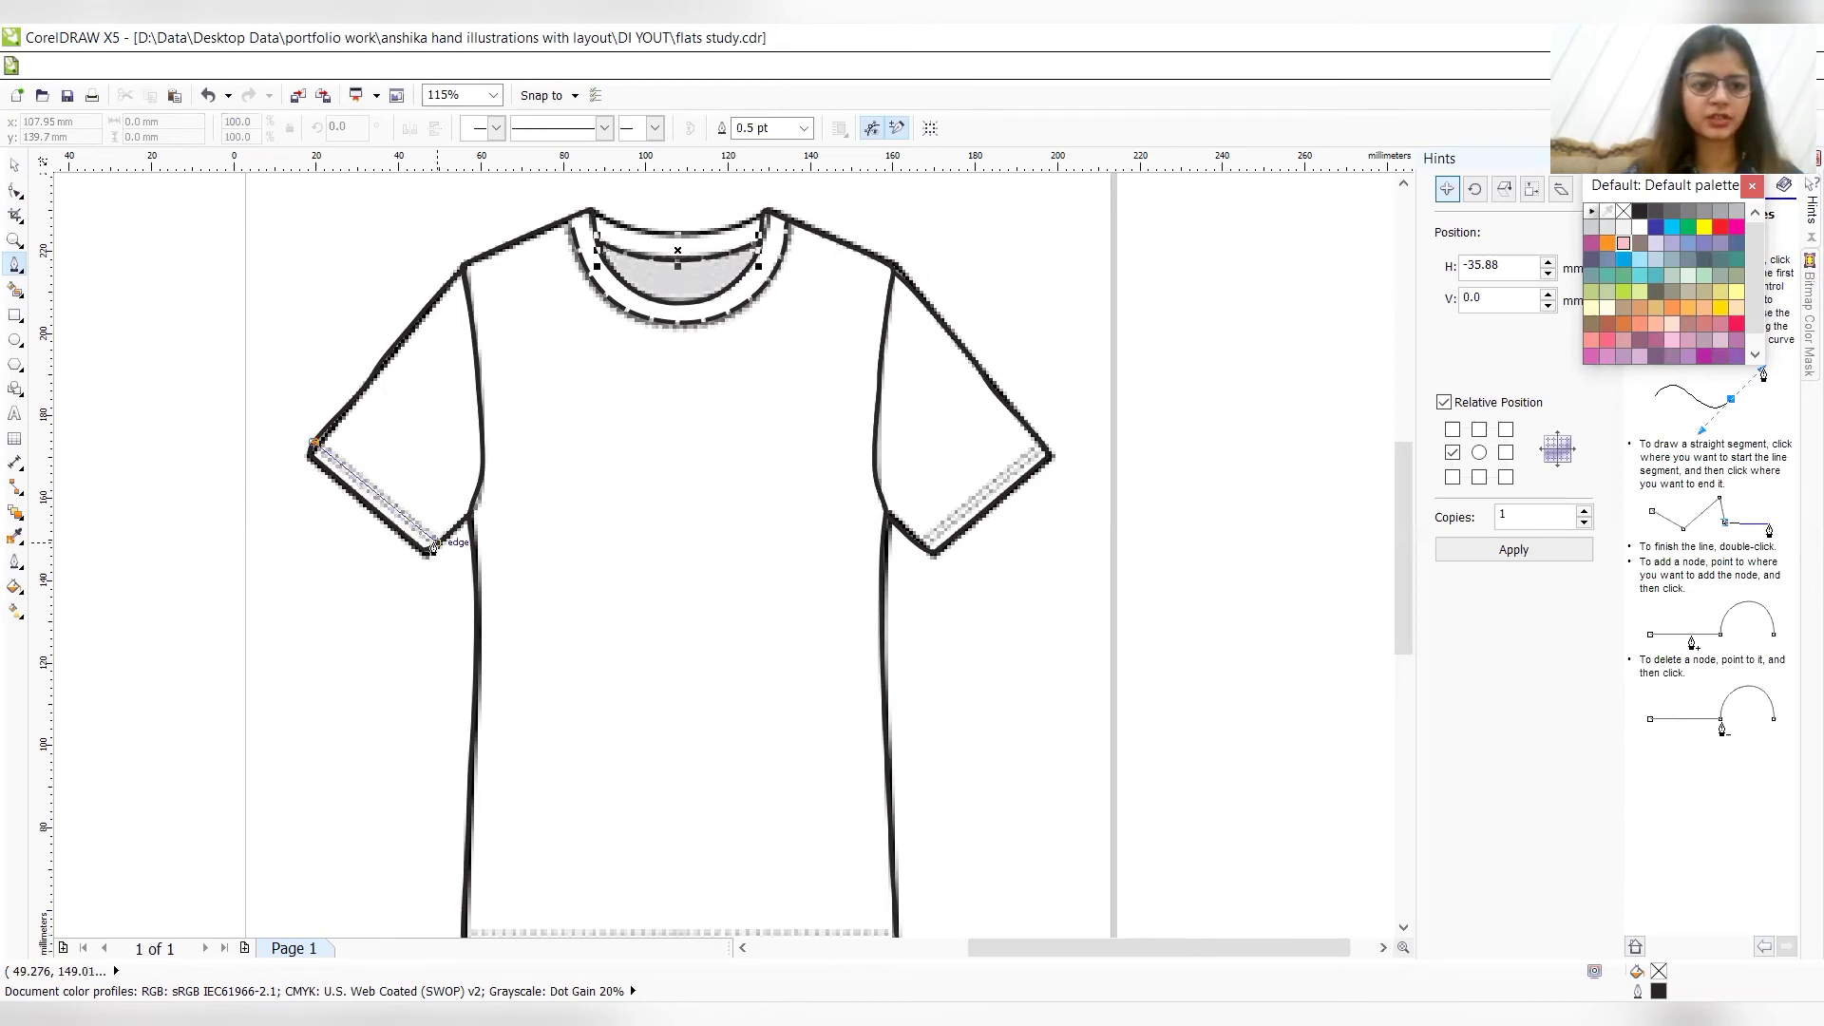
pyautogui.doubleClick(436, 544)
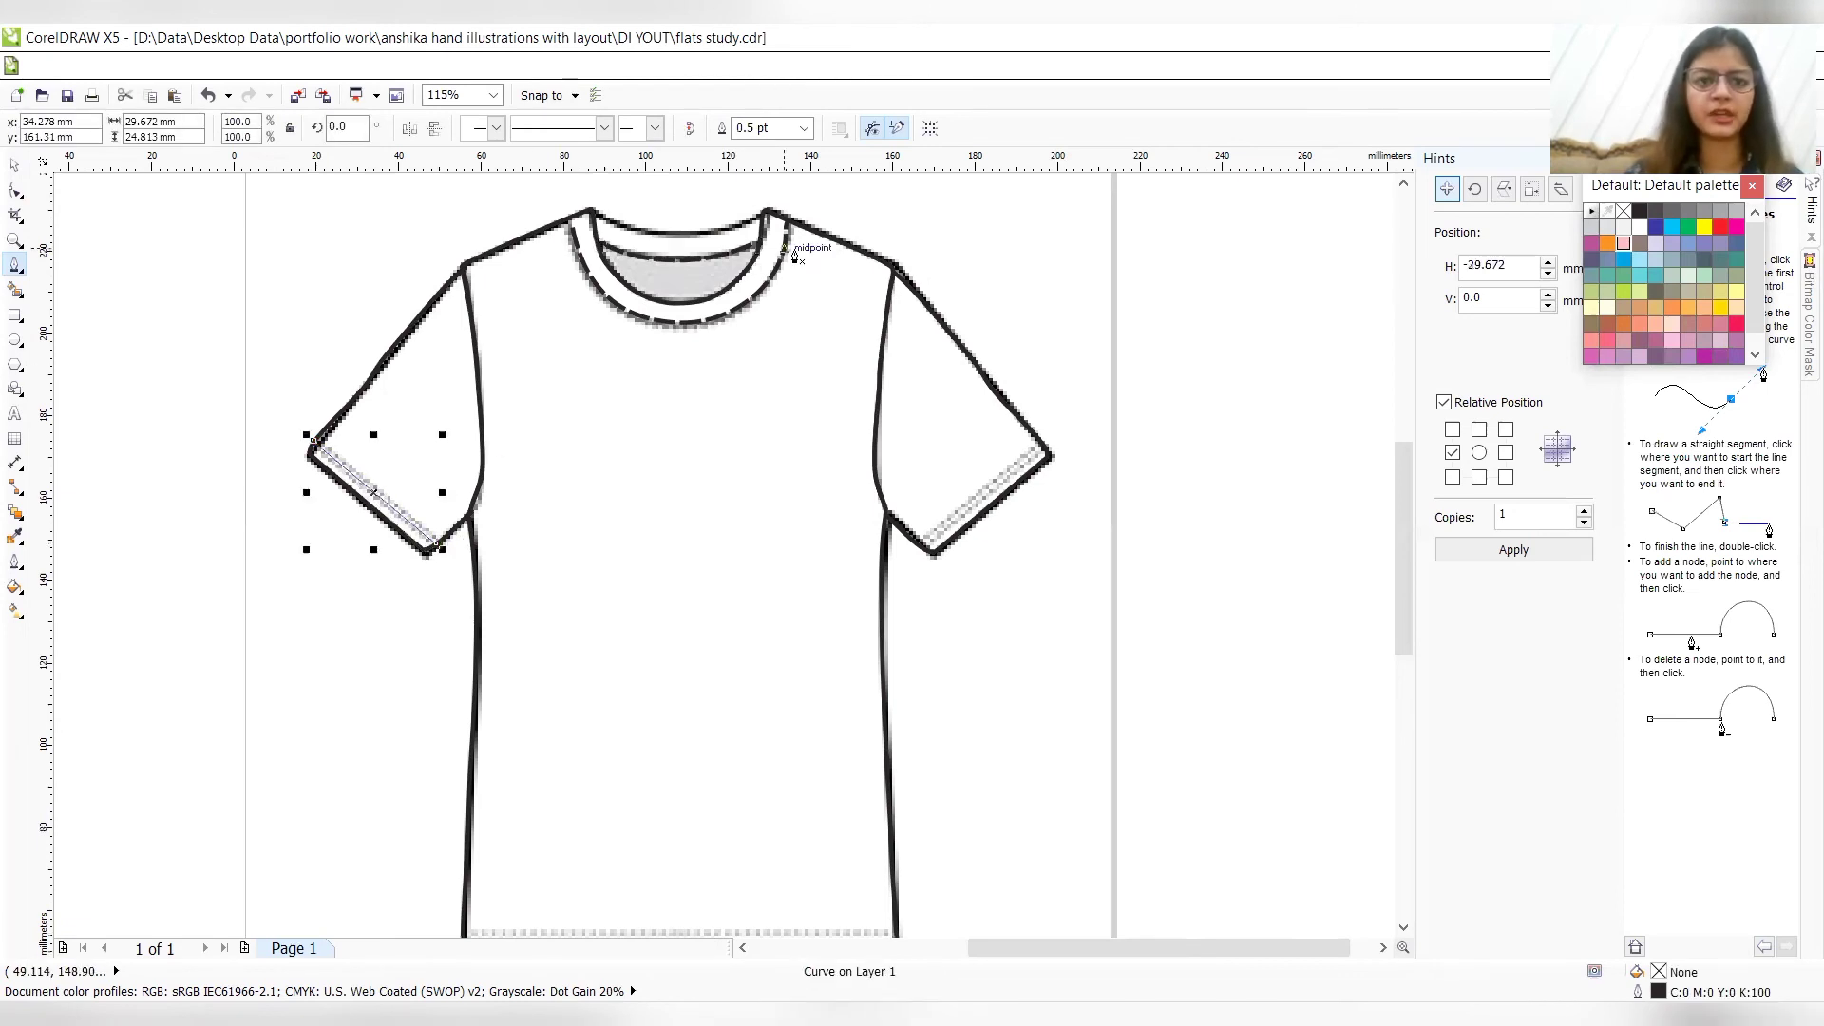
pyautogui.click(804, 127)
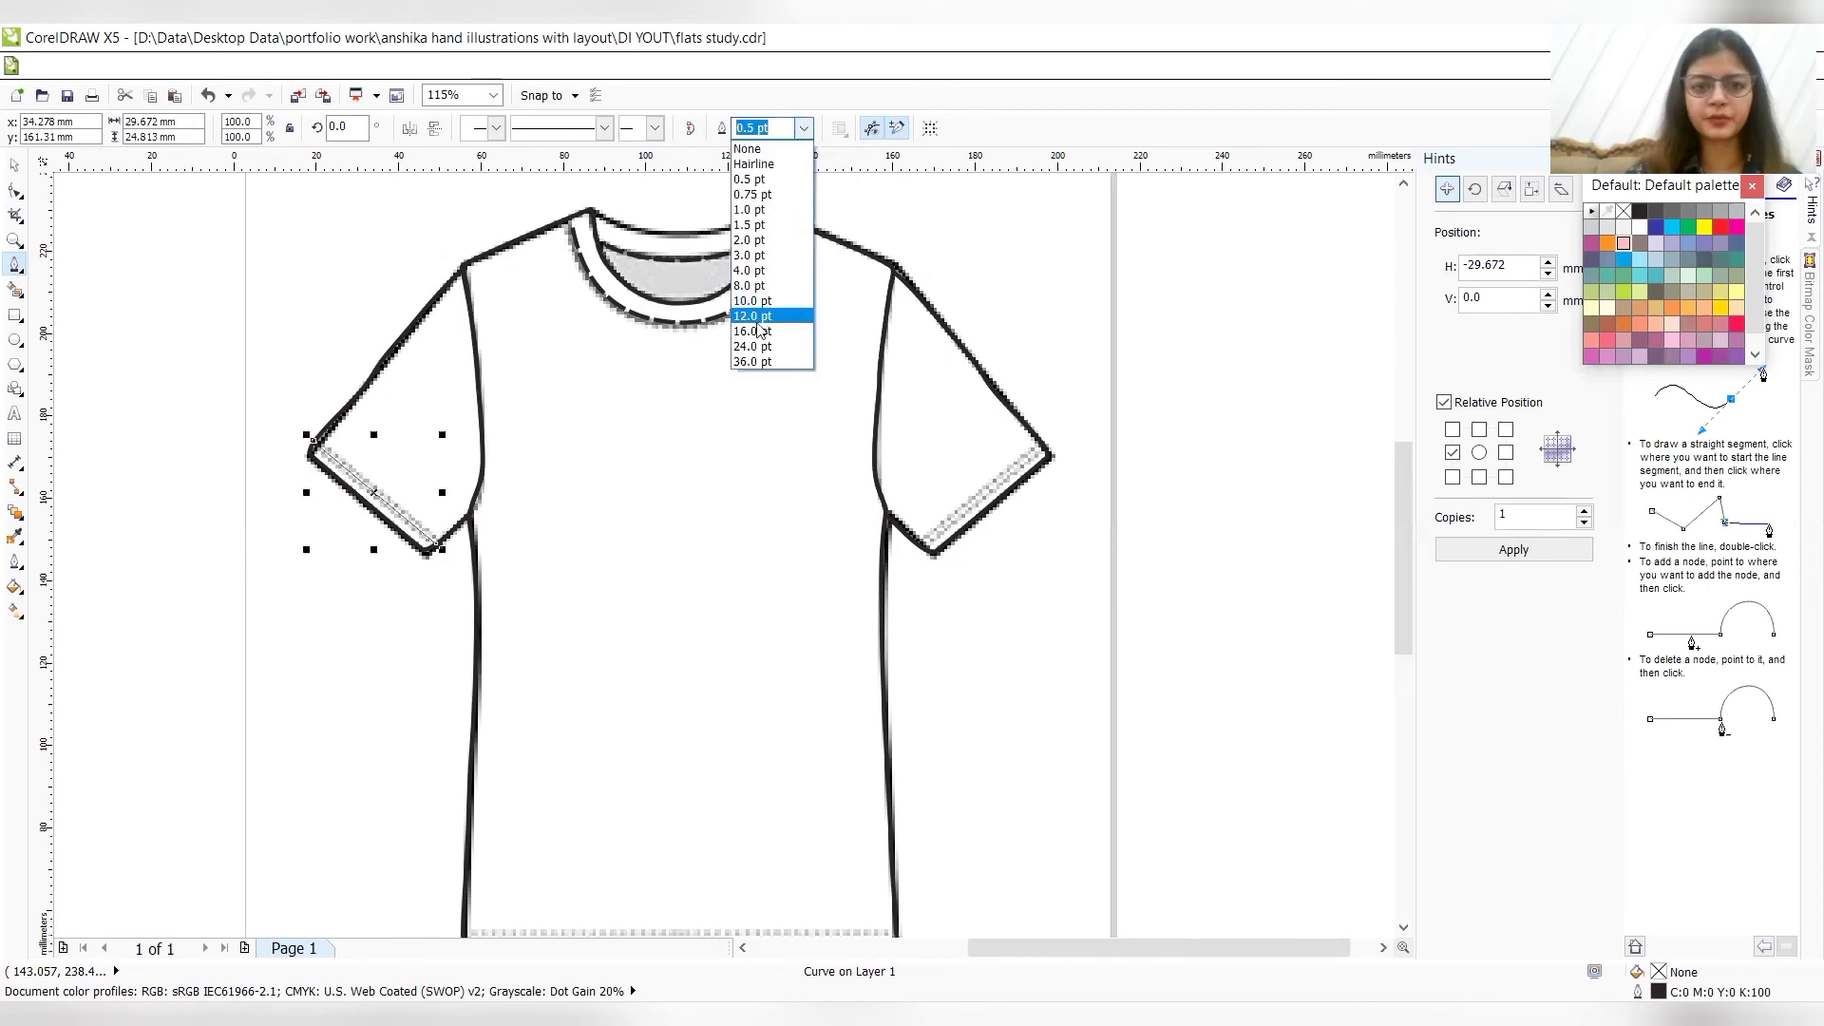
pyautogui.click(744, 256)
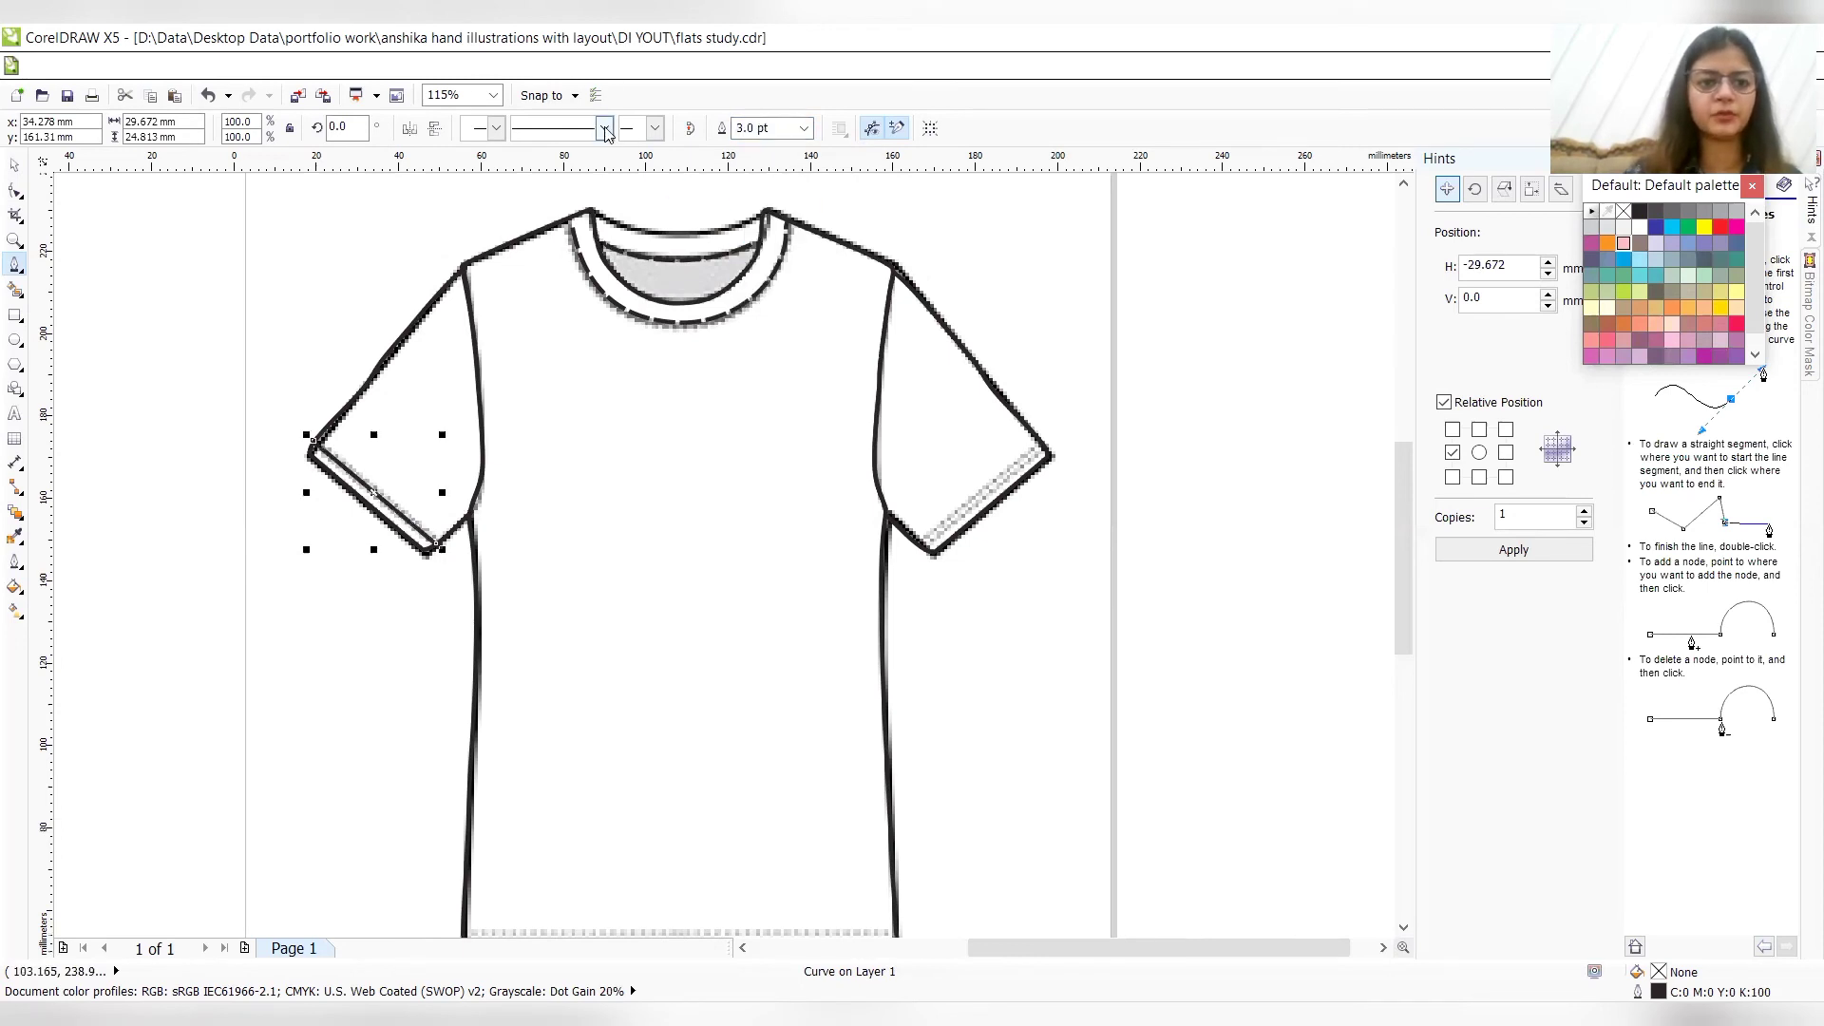
pyautogui.click(604, 128)
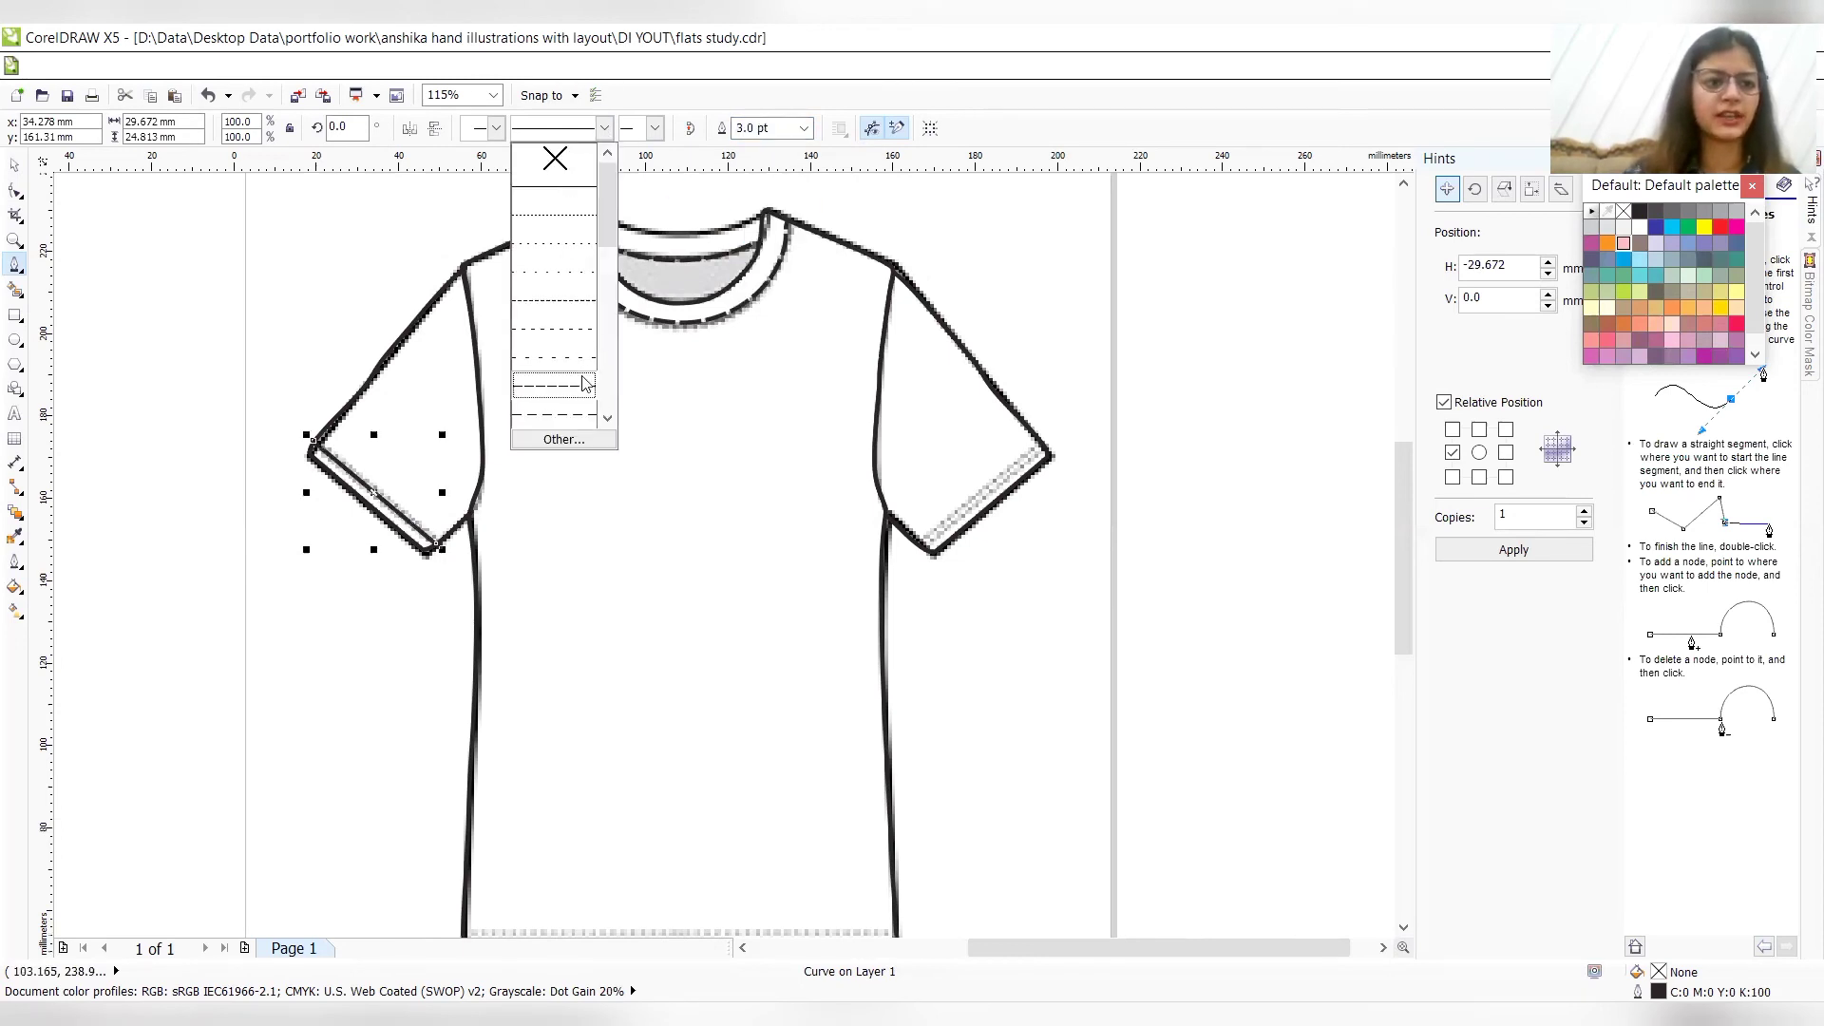
pyautogui.click(582, 378)
# - Duplicate the left sleeve's hem stitch line in place and move the copy about 2.1 mm right and 1.4 mm up
pyautogui.click(14, 168)
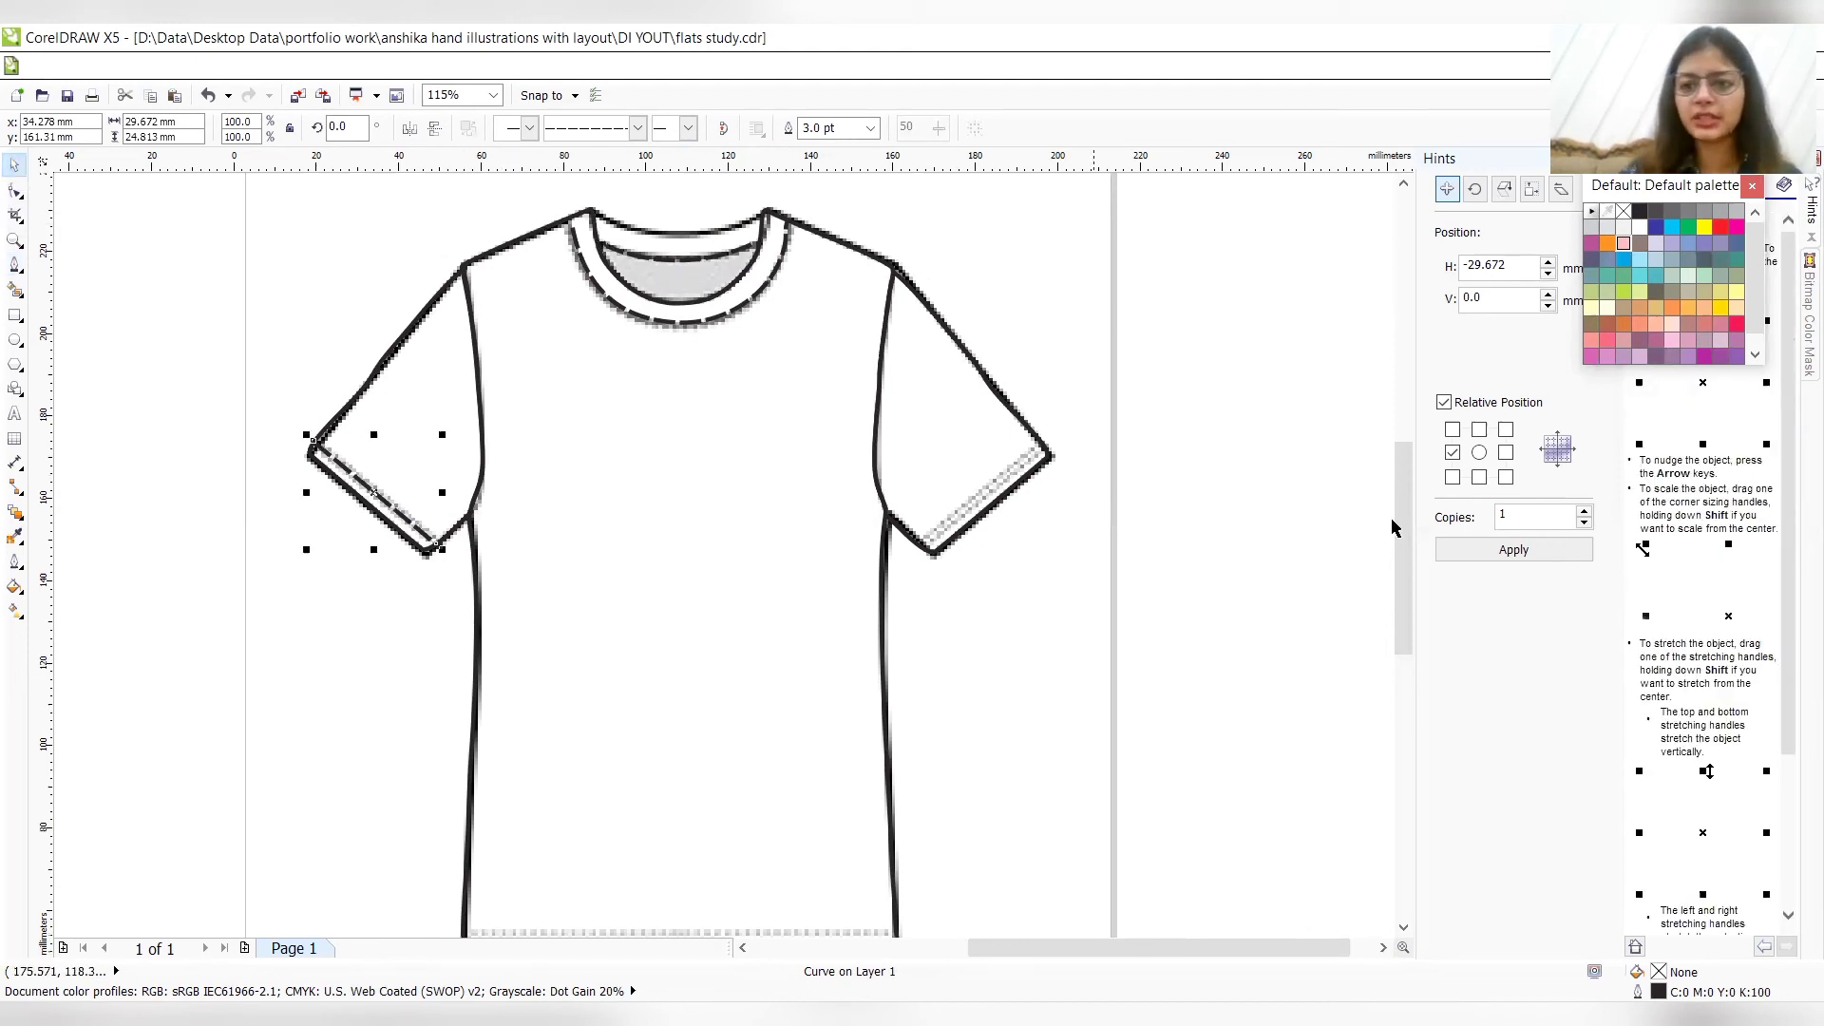
pyautogui.click(1479, 453)
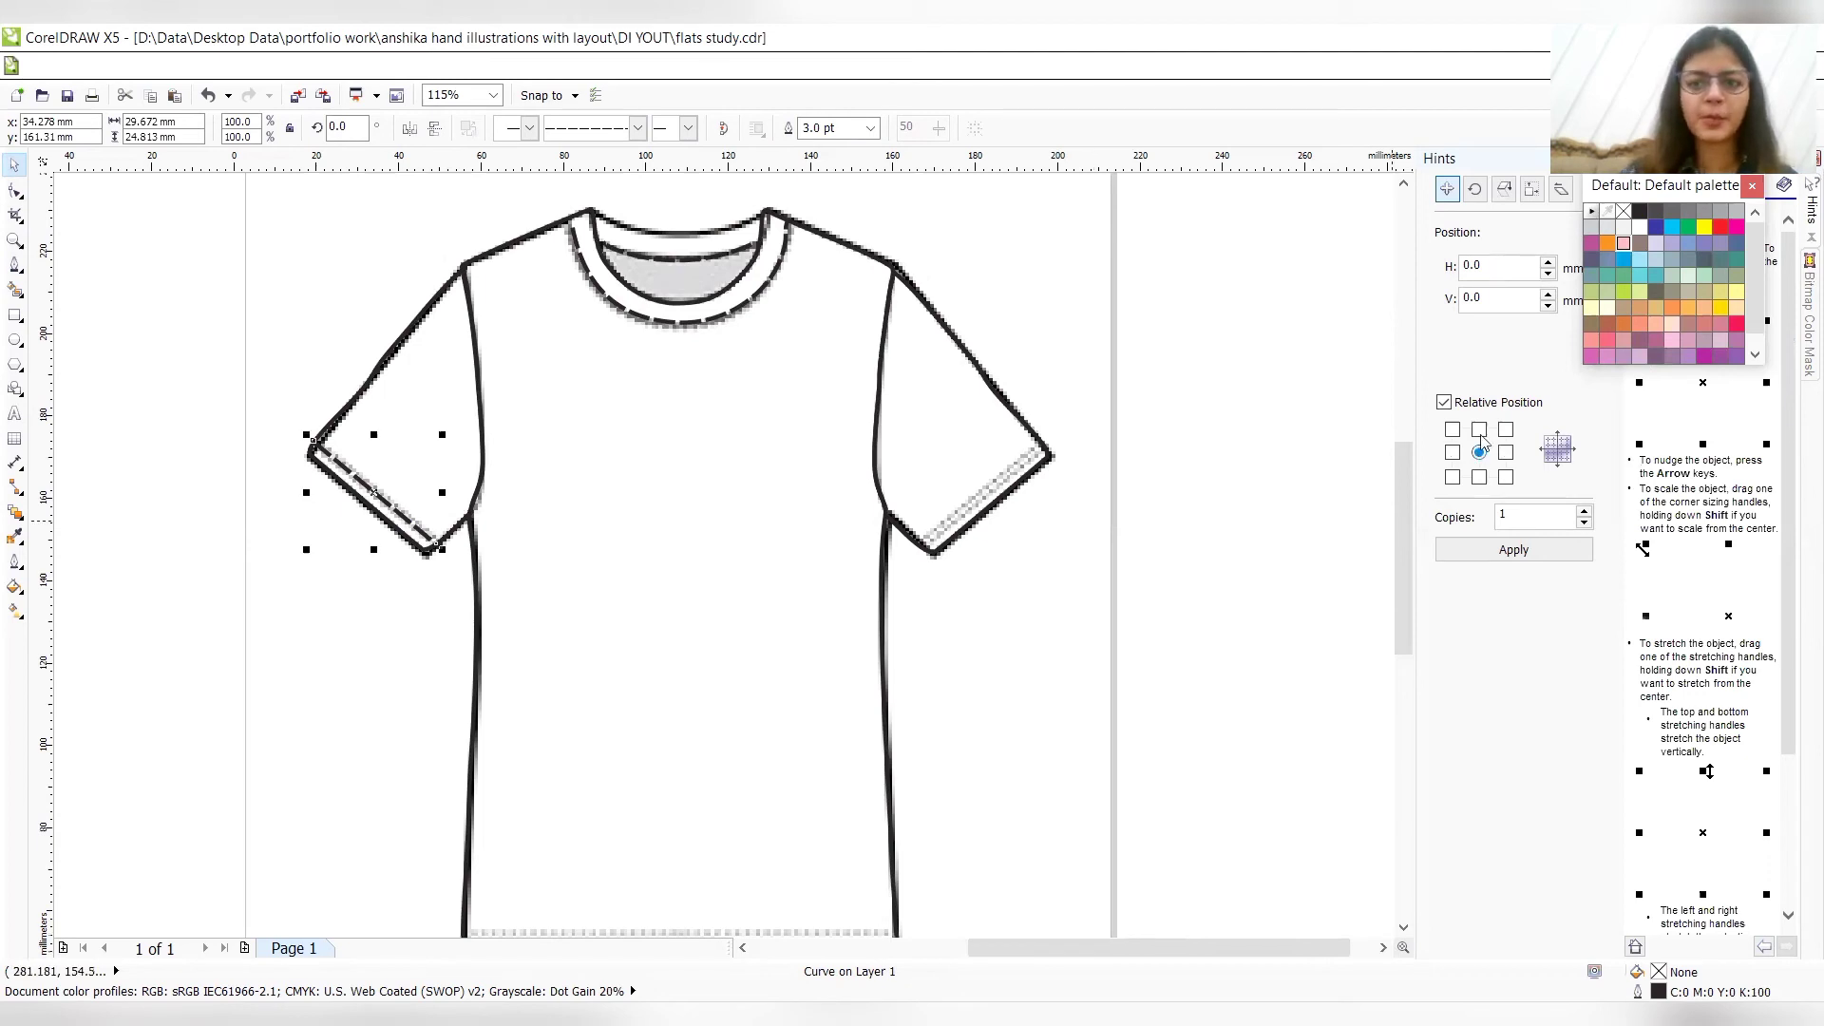
pyautogui.click(1513, 551)
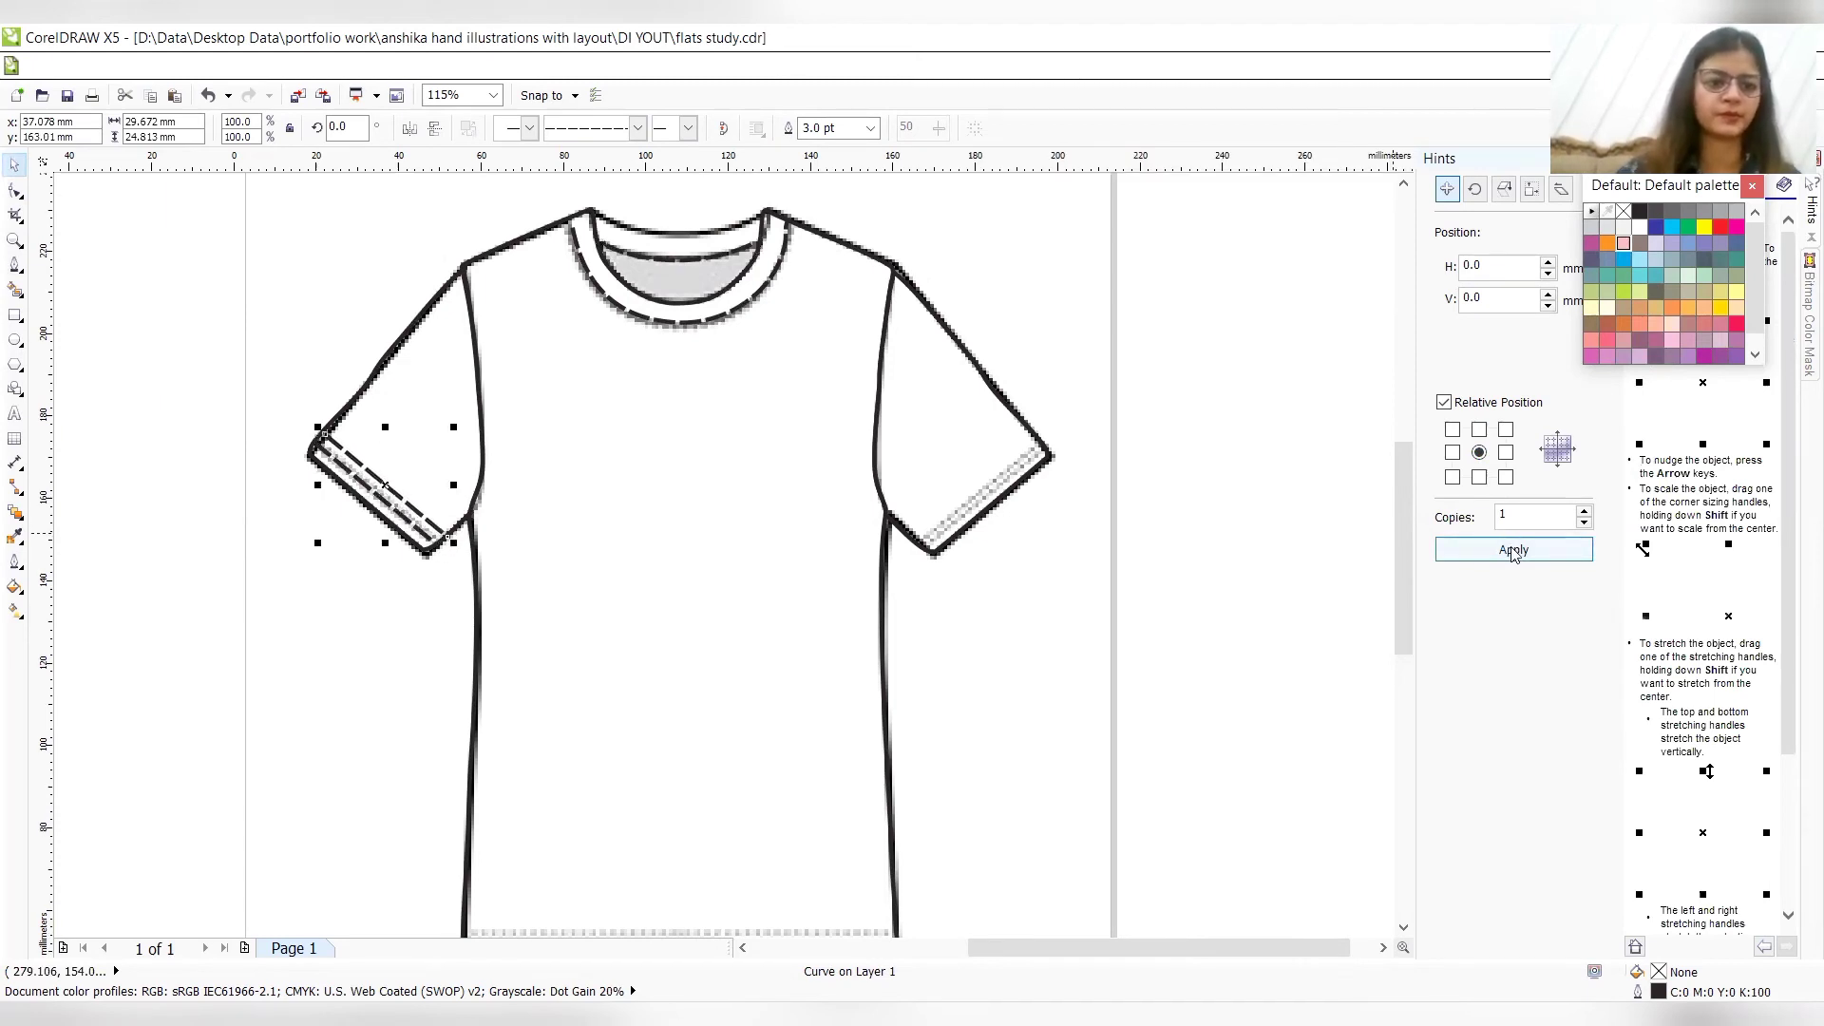
pyautogui.click(1513, 551)
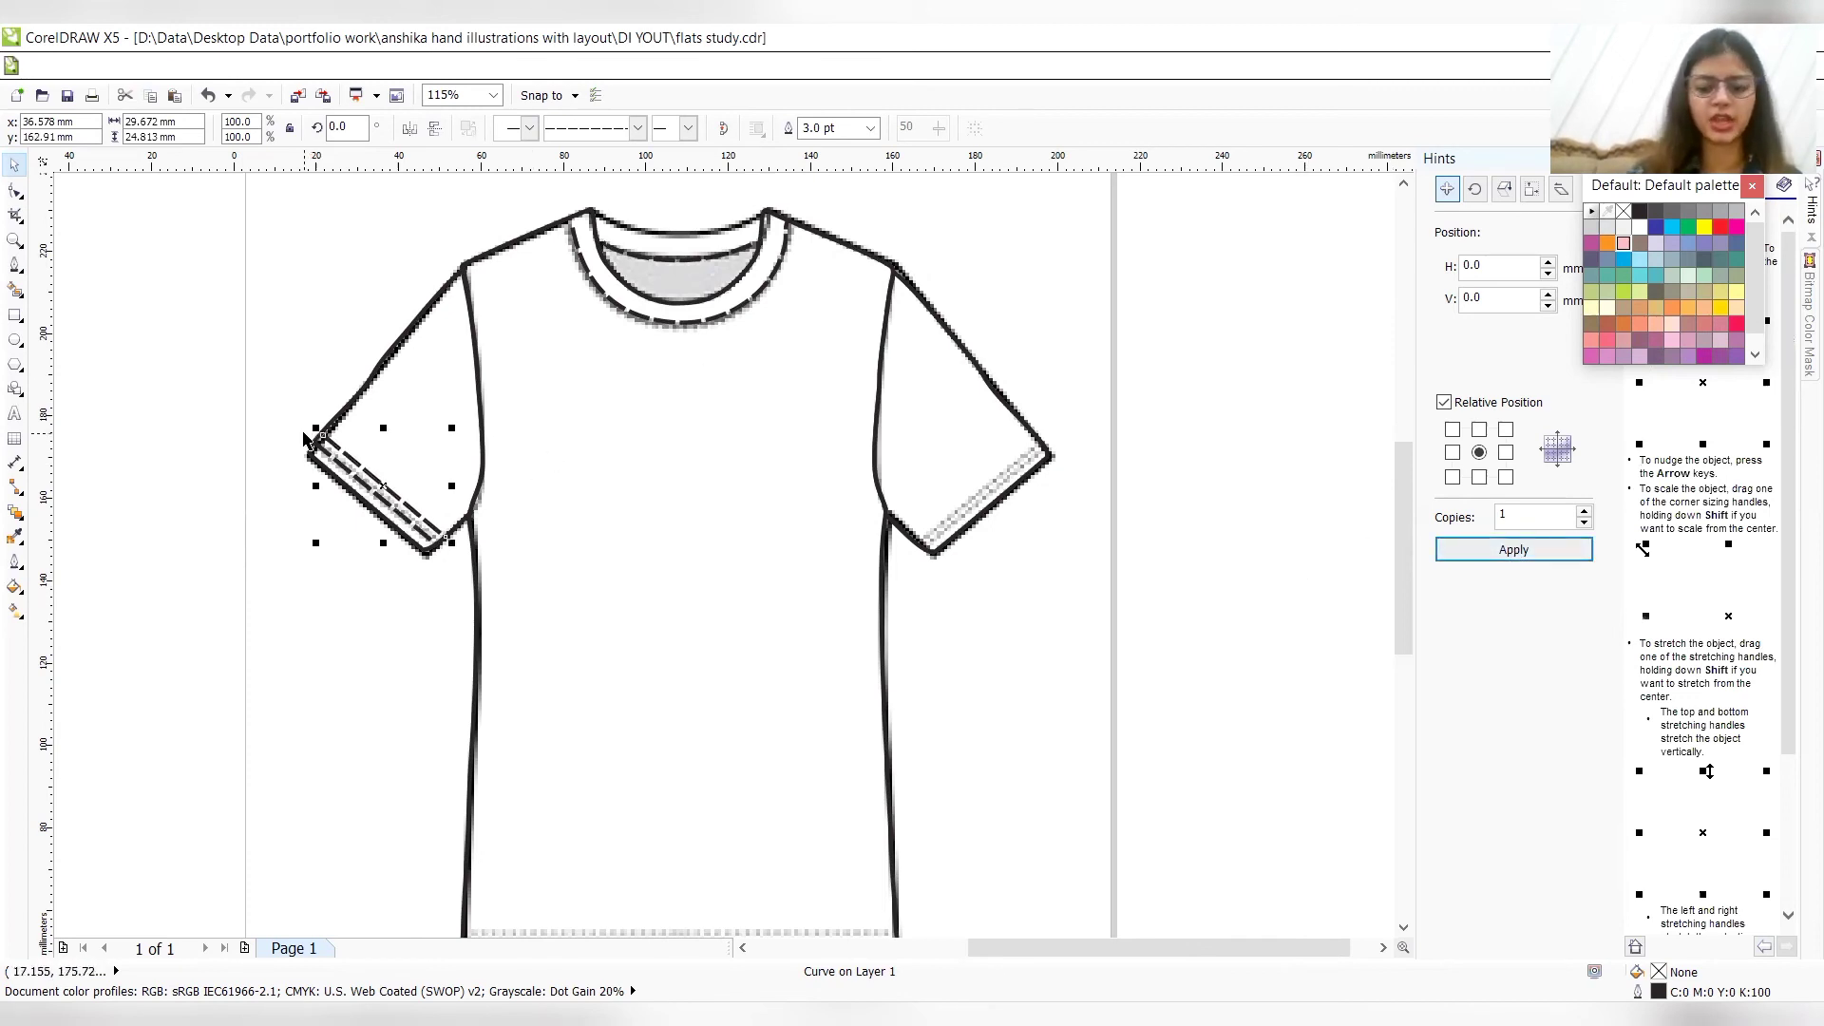
pyautogui.press('Left')
pyautogui.press('Left')
pyautogui.press('Down')
pyautogui.press('Down')
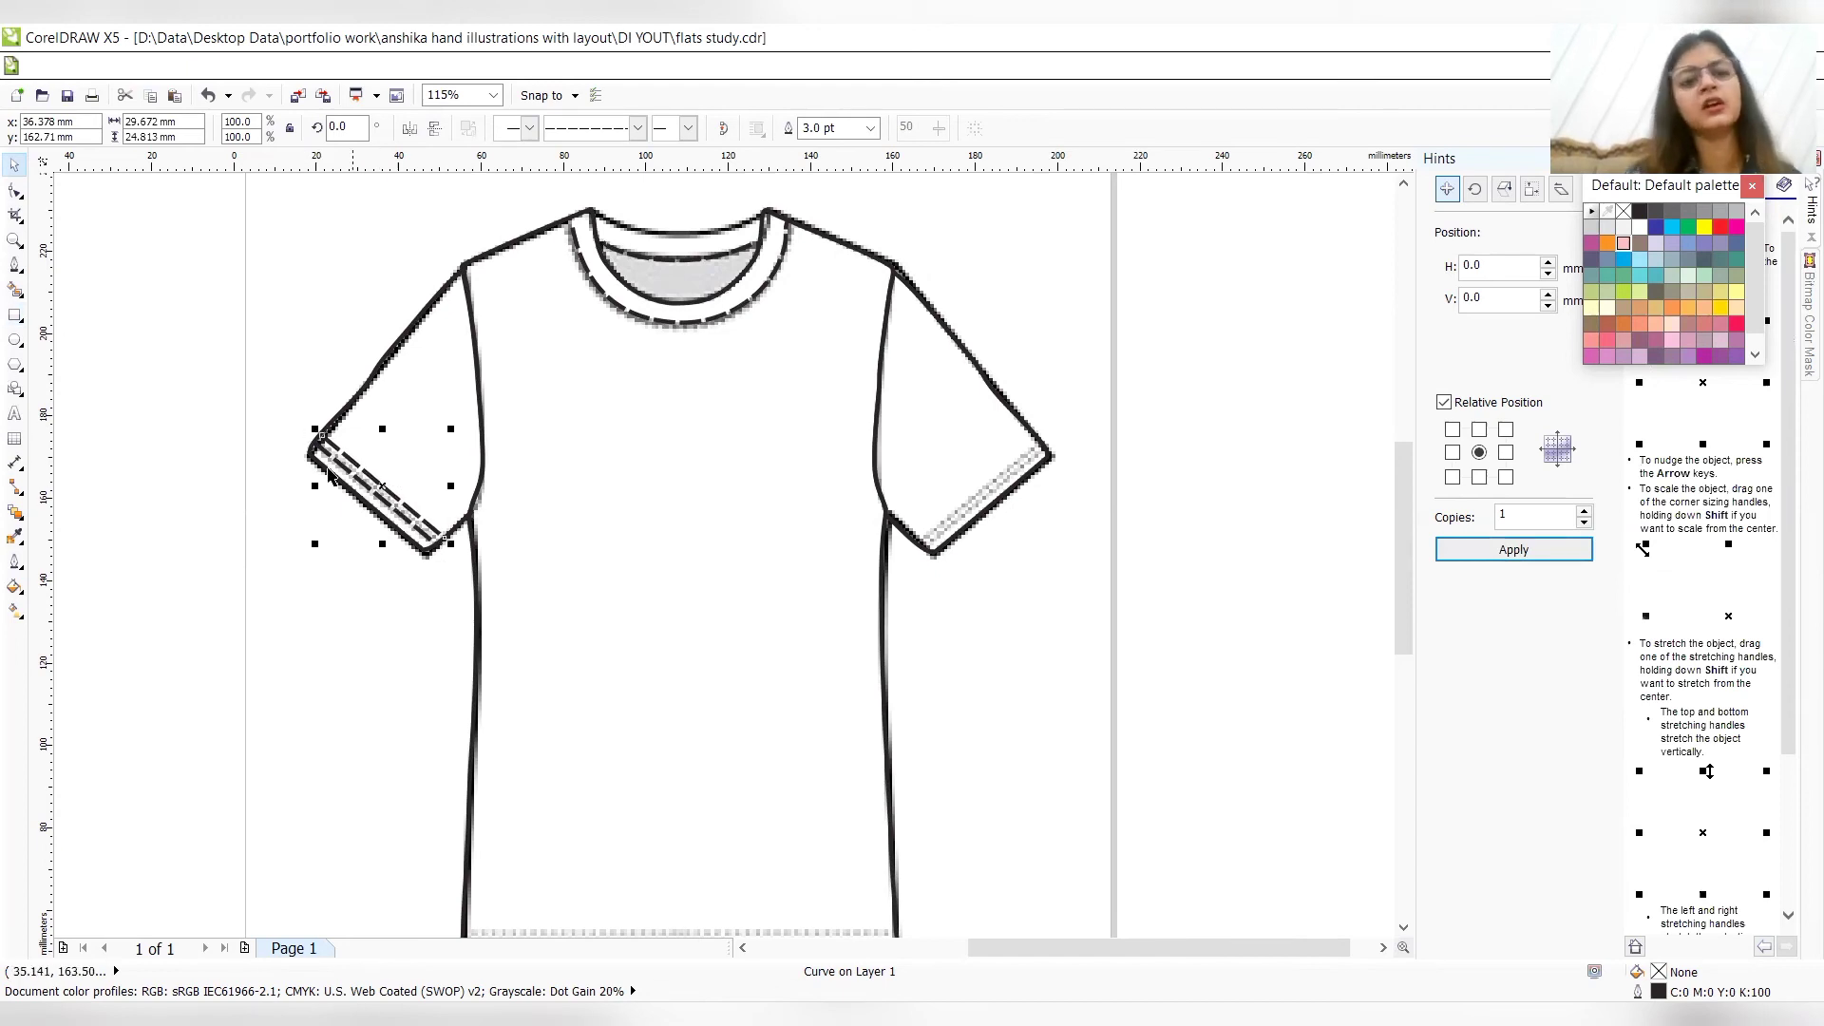
# - Duplicate the left sleeve's two hem stitch lines with a horizontal offset of 31.772 mm and mirror the copy vertically
pyautogui.click(197, 352)
pyautogui.moveTo(216, 362); pyautogui.dragTo(486, 604)
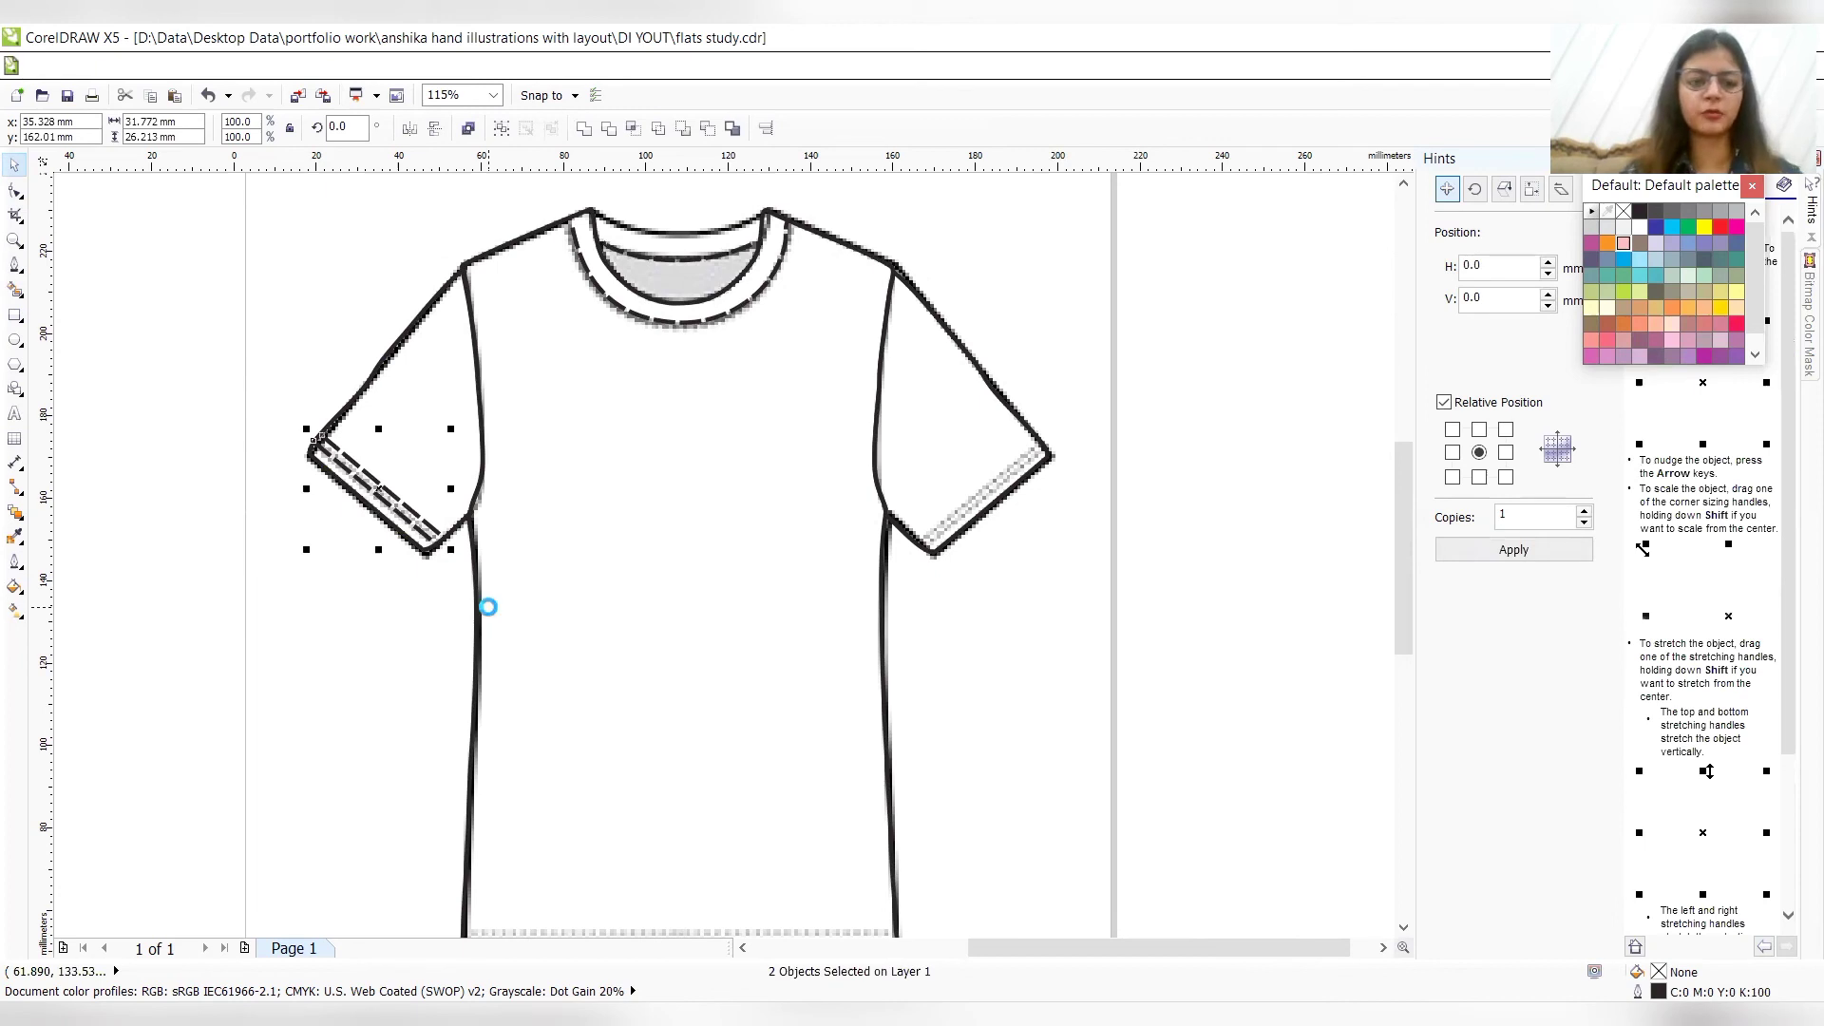
pyautogui.hscroll(2, 488, 607)
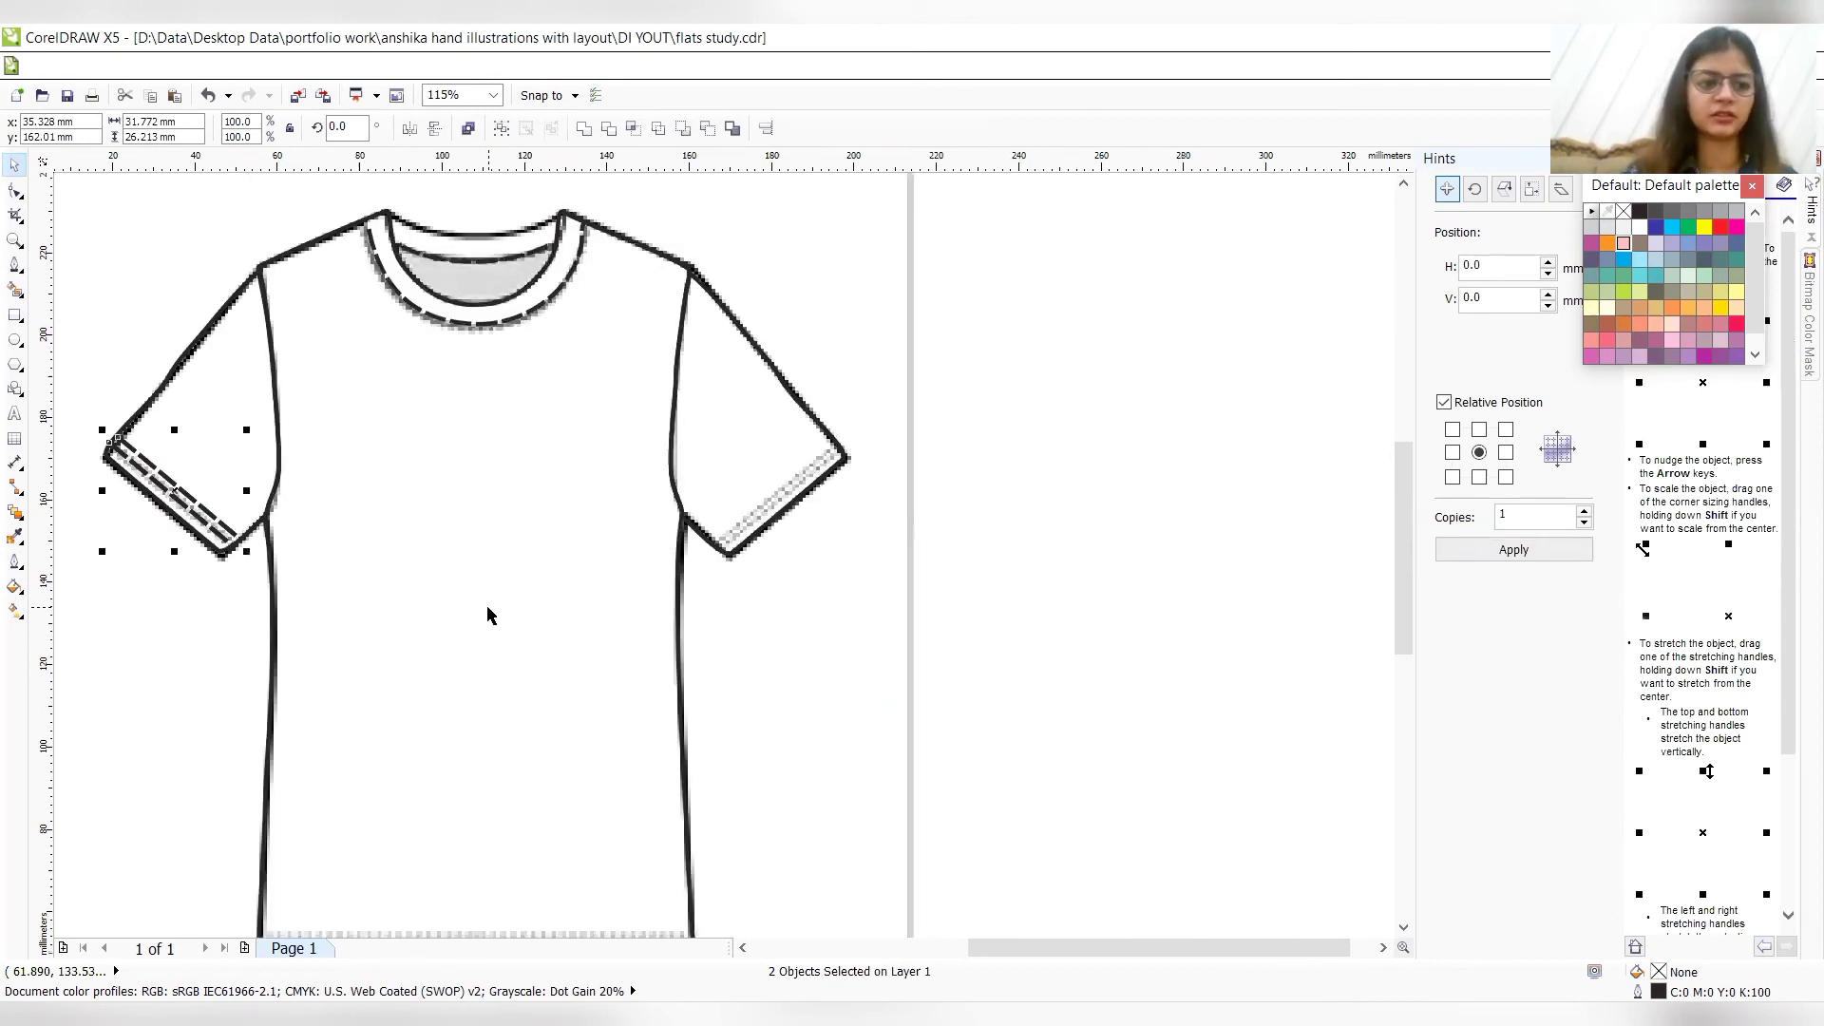
pyautogui.click(744, 947)
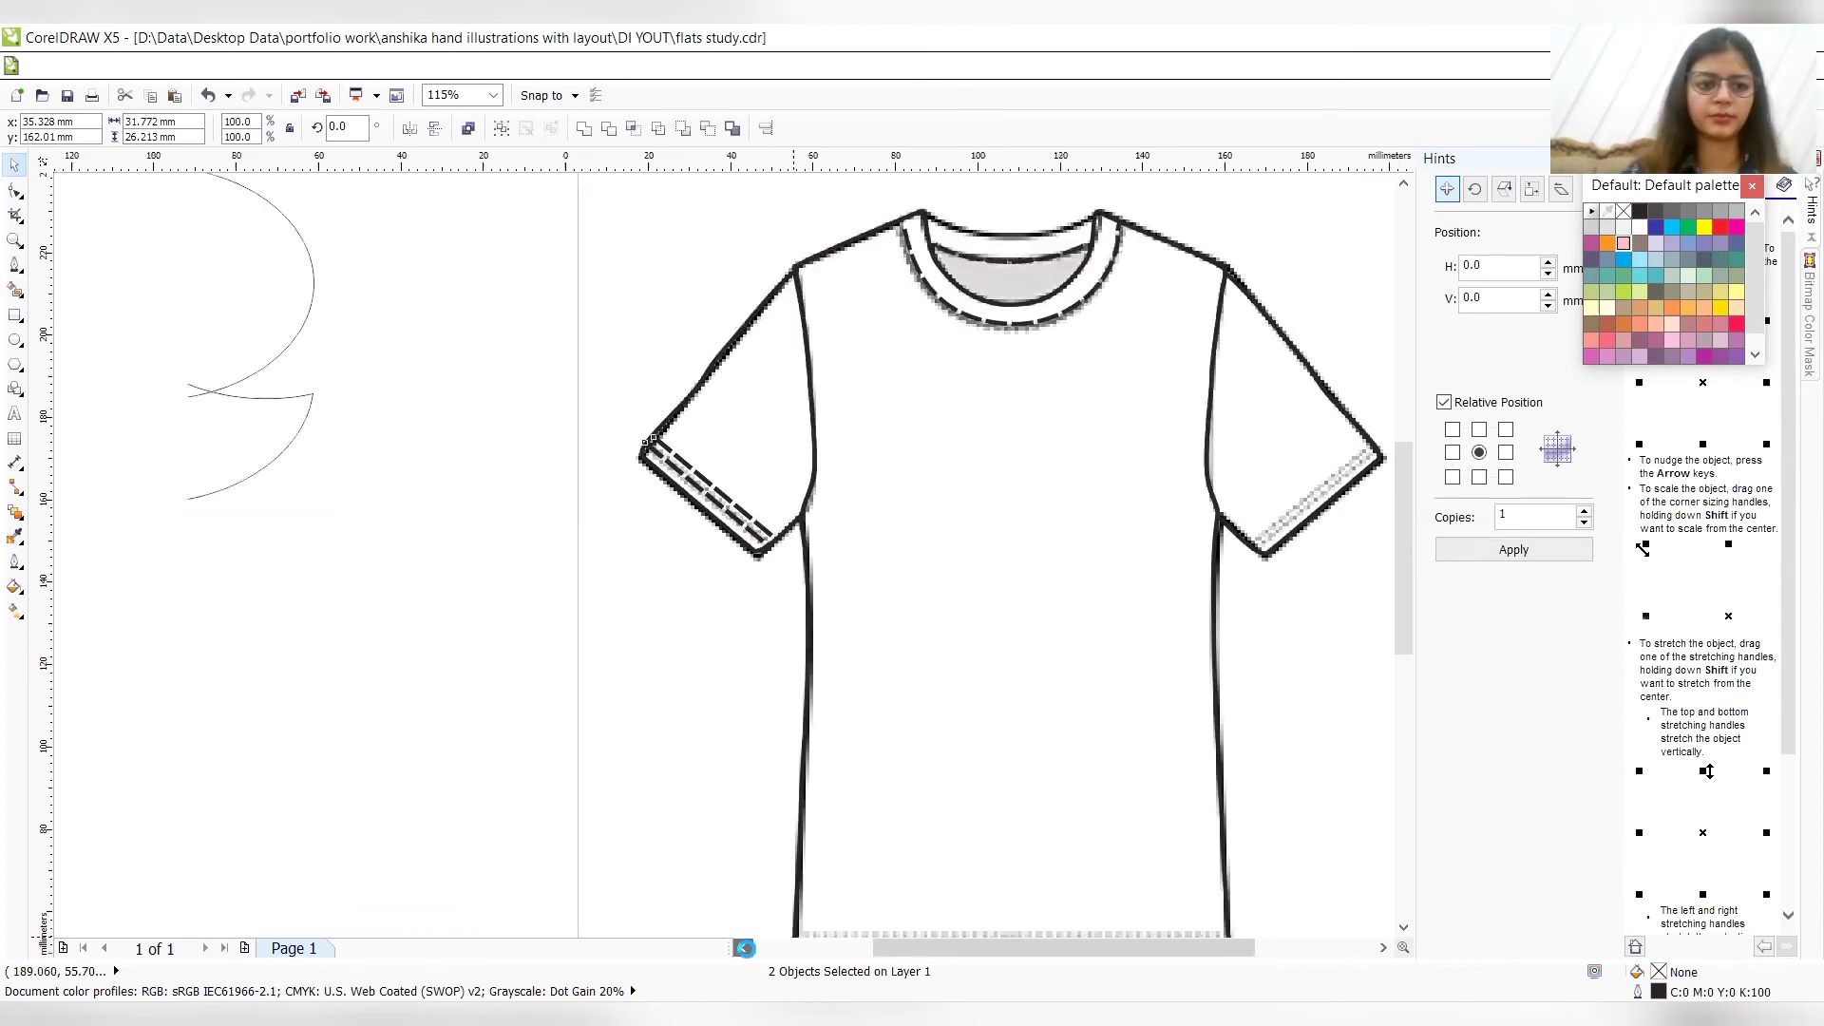
pyautogui.click(1505, 453)
pyautogui.click(1496, 551)
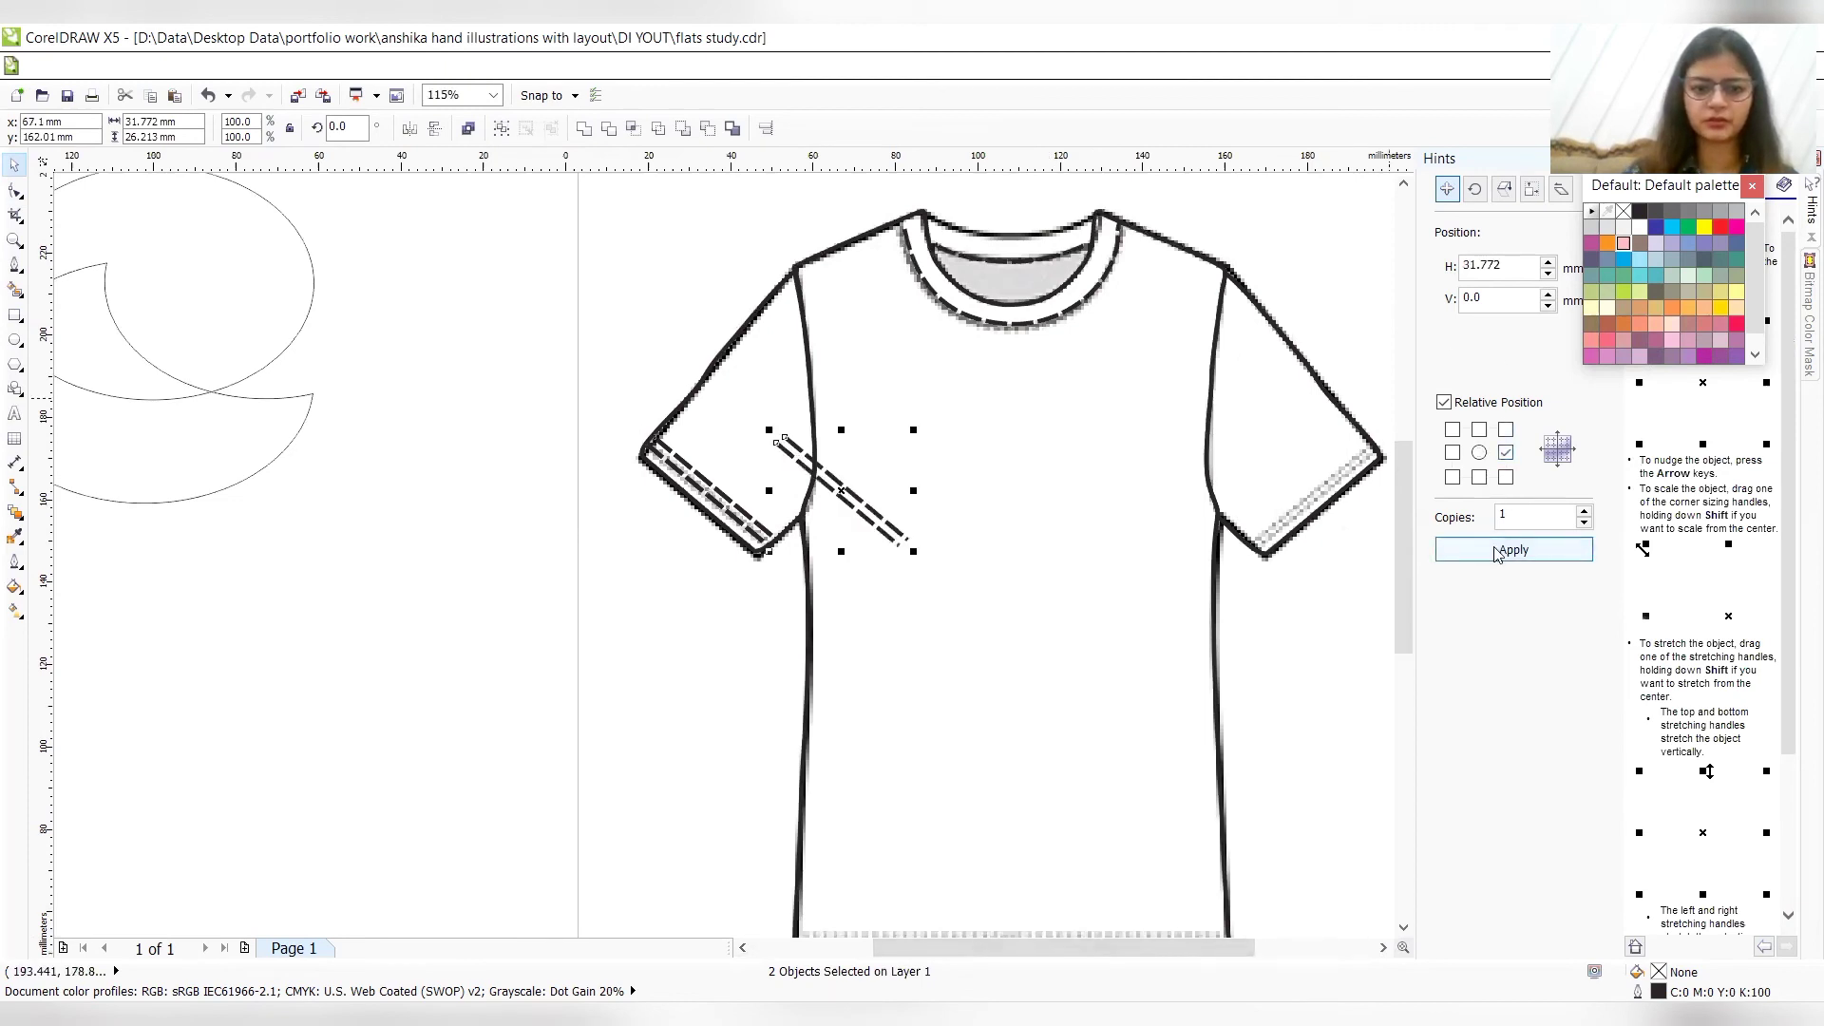
pyautogui.click(438, 126)
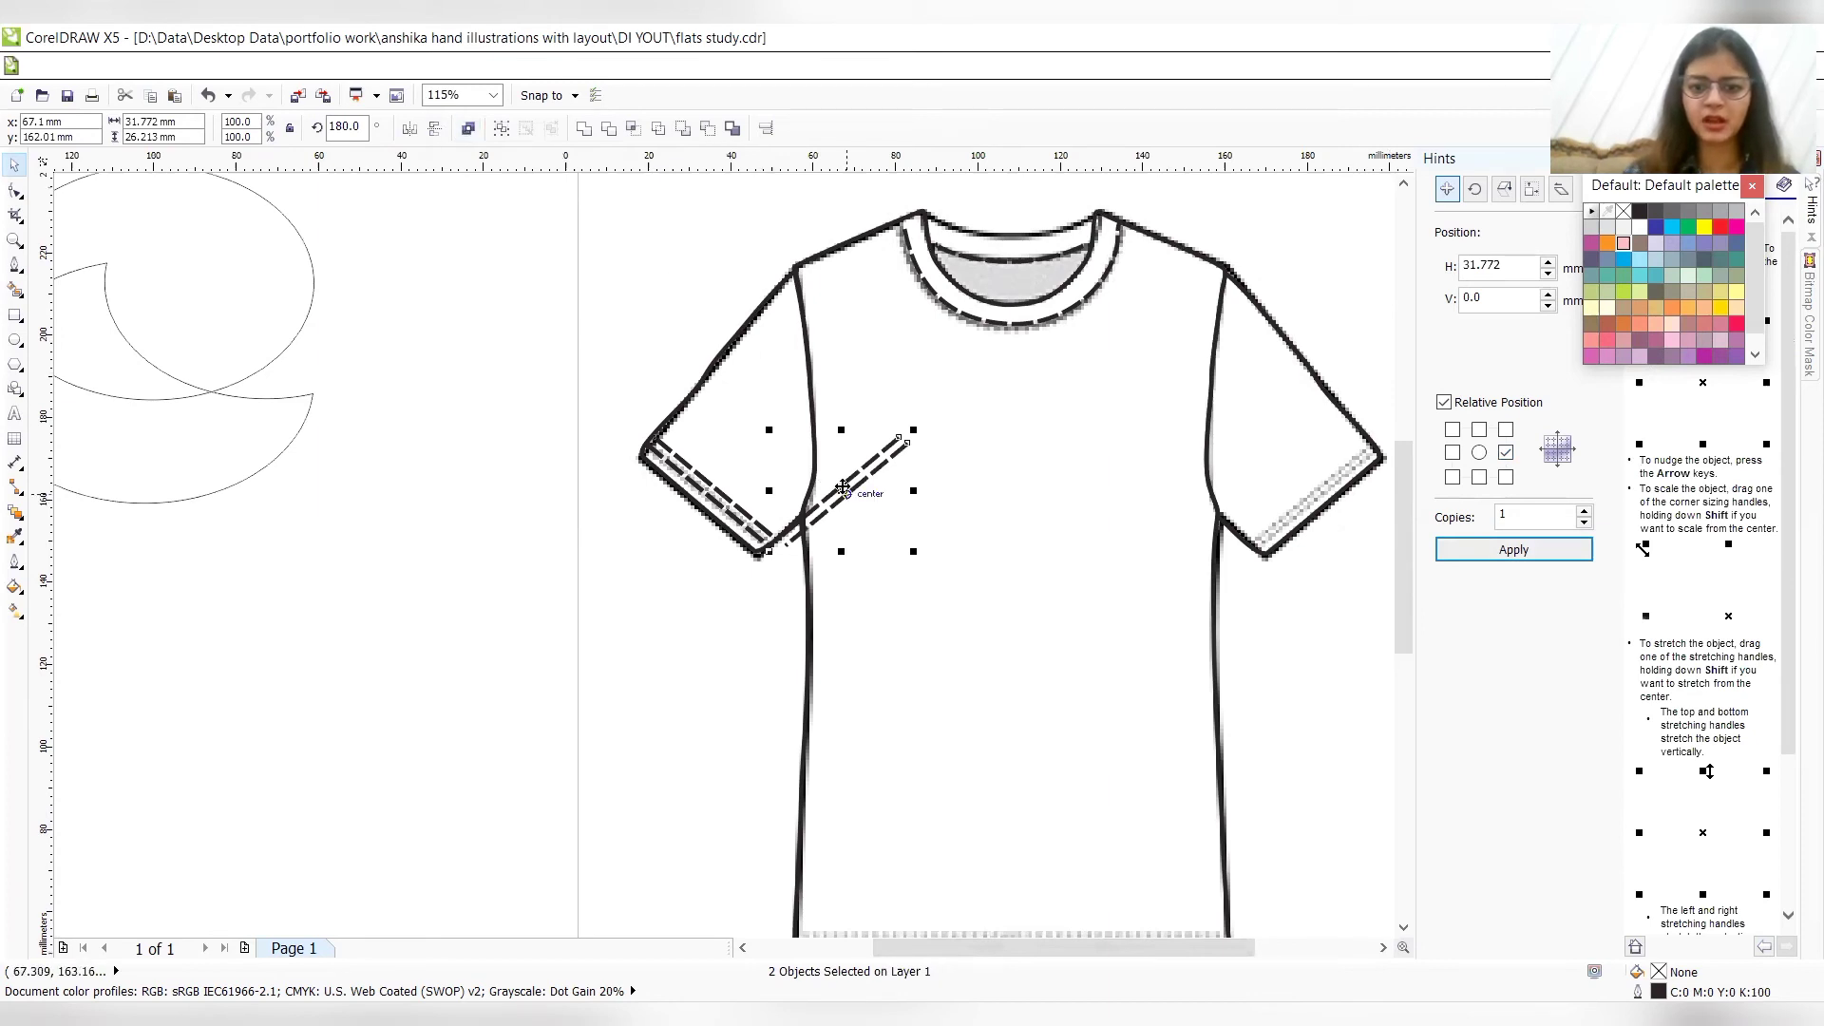
# - Move the mirrored stitch pair onto the right sleeve's hem, centred at about x 180.9 mm, y 160.9 mm
pyautogui.moveTo(855, 503); pyautogui.dragTo(1308, 488)
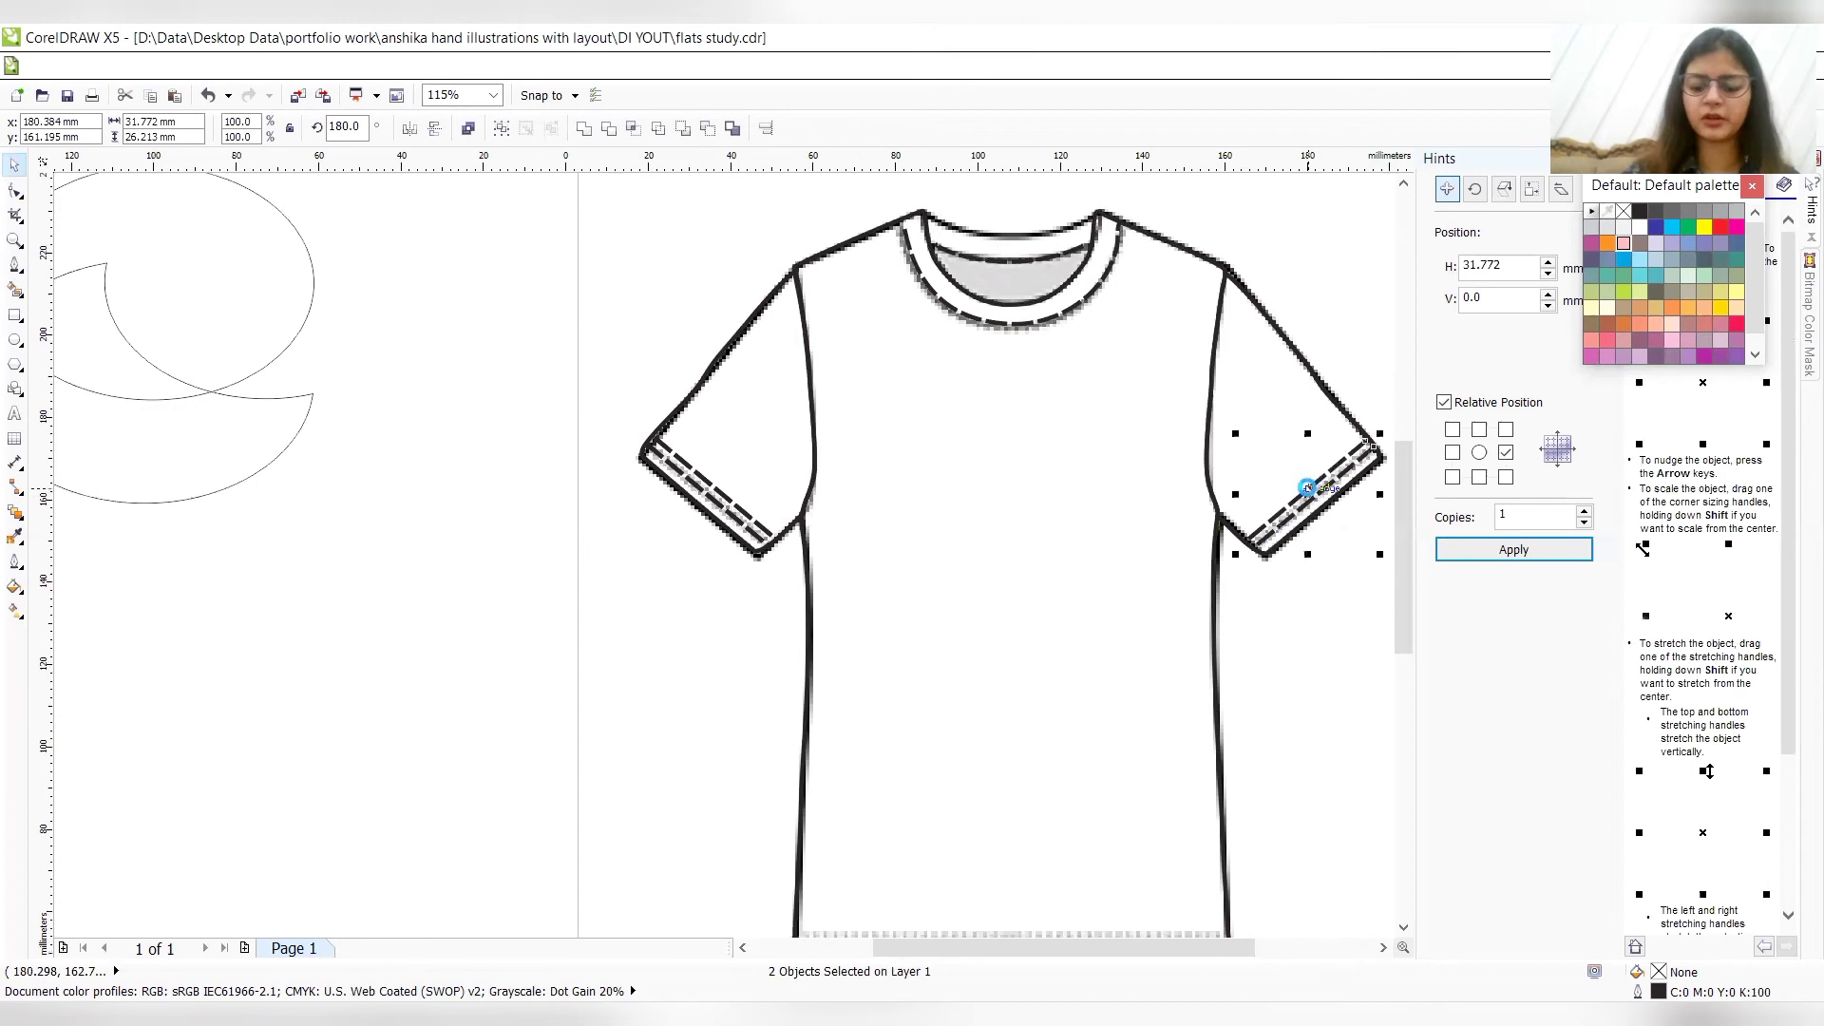
pyautogui.press('Right')
pyautogui.press('Right')
pyautogui.press('Right')
pyautogui.press('Right')
pyautogui.press('Right')
pyautogui.press('Right')
pyautogui.press('Right')
pyautogui.press('Down')
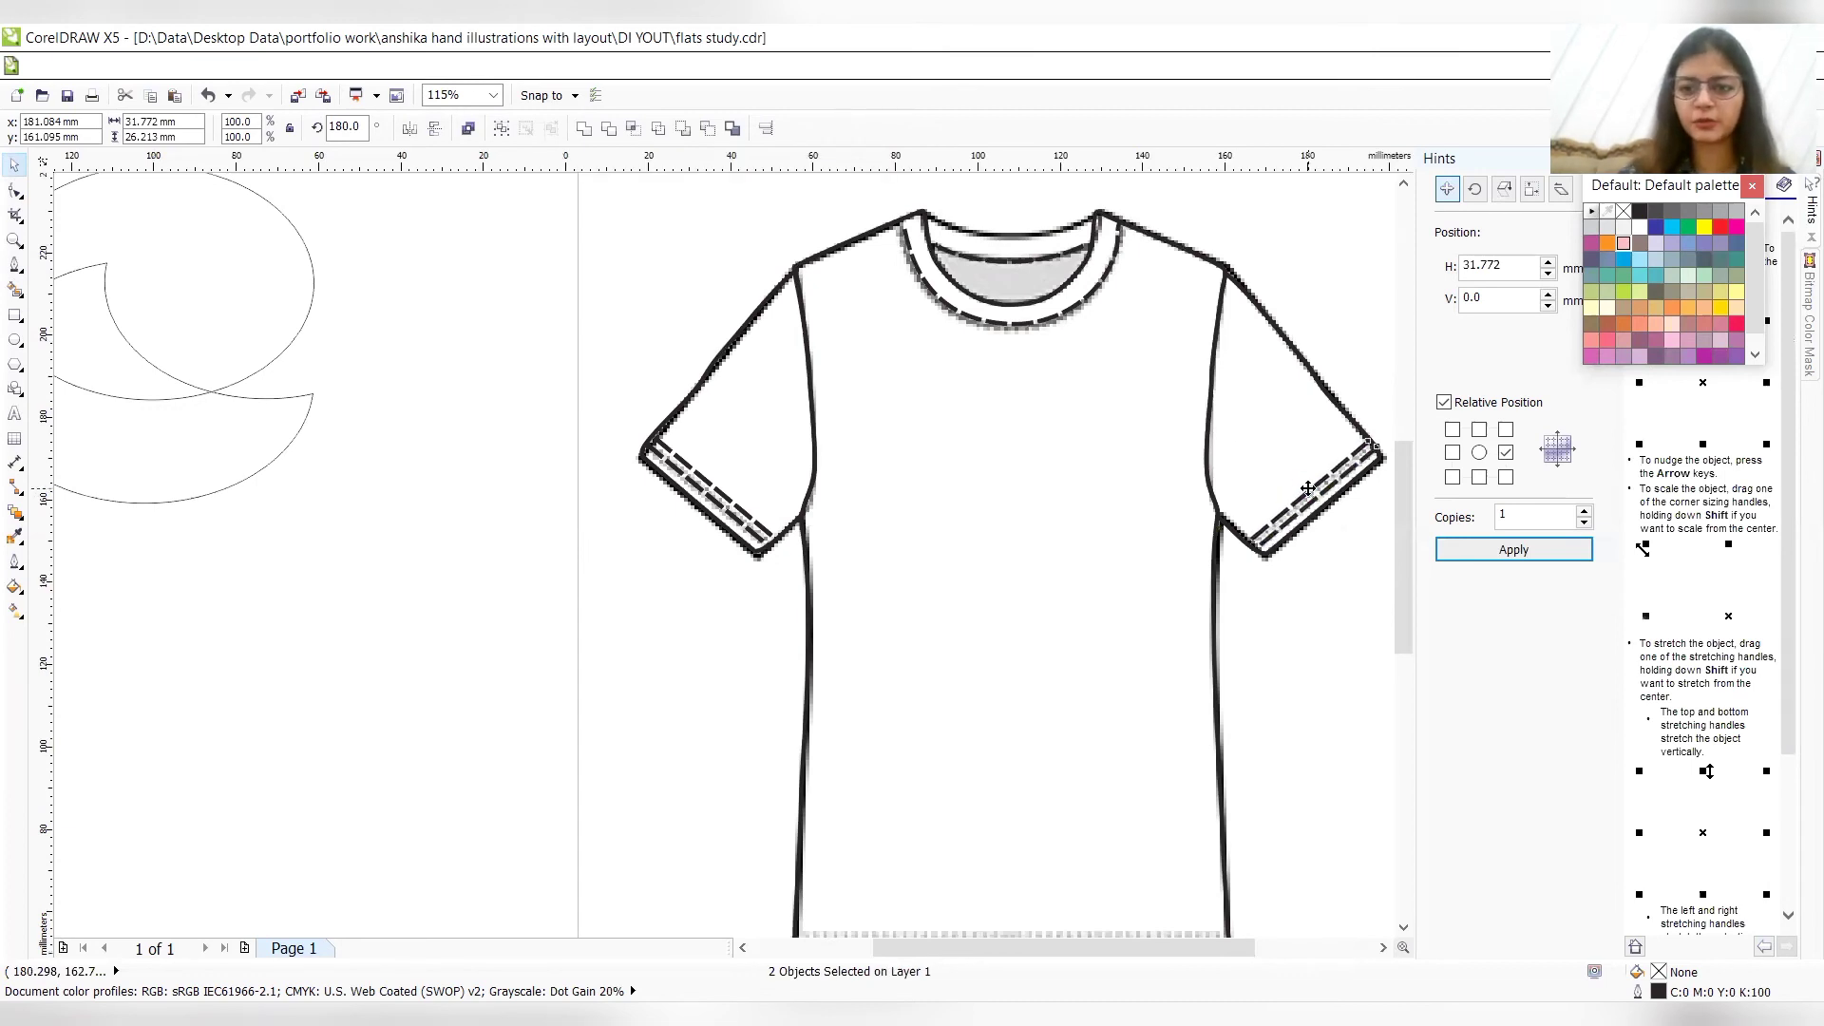
pyautogui.press('Left')
pyautogui.press('Left')
pyautogui.press('Up')
pyautogui.press('Up')
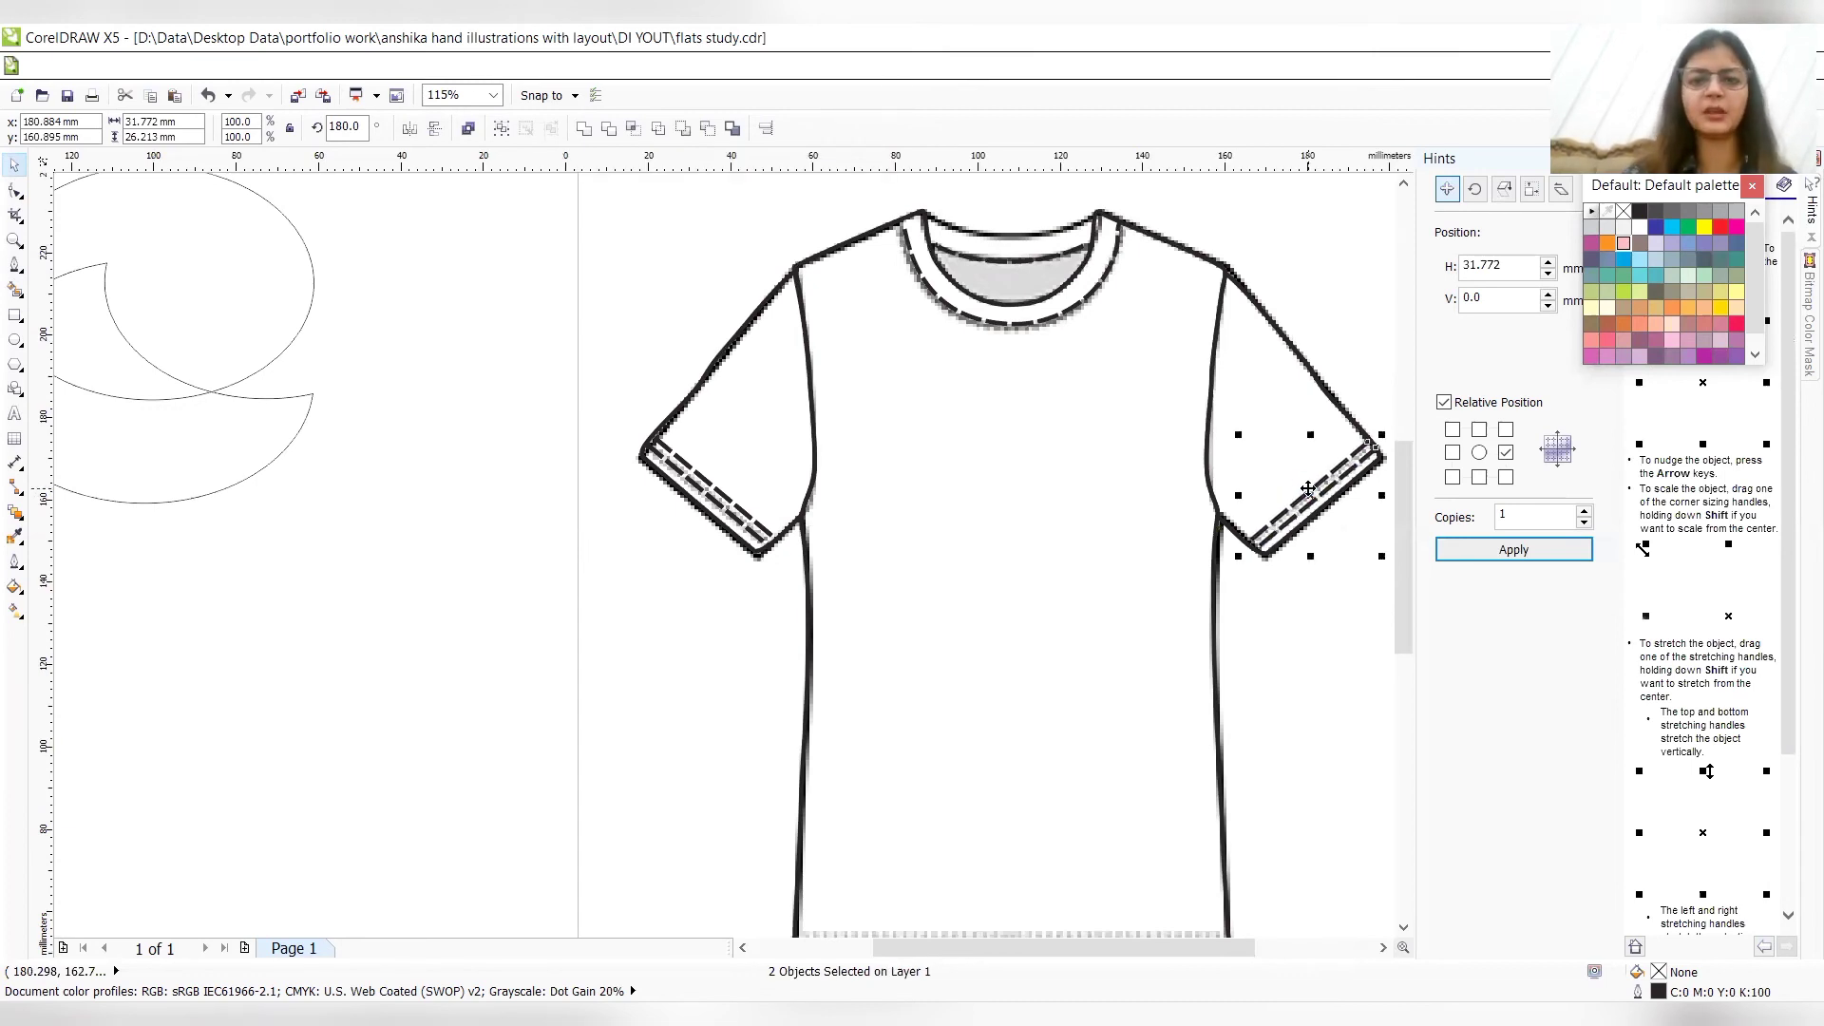
# - Draw a nearly horizontal stitch line about 106 mm wide across the shirt's bottom hem with a 3.0 pt long-dash outline
pyautogui.click(1388, 682)
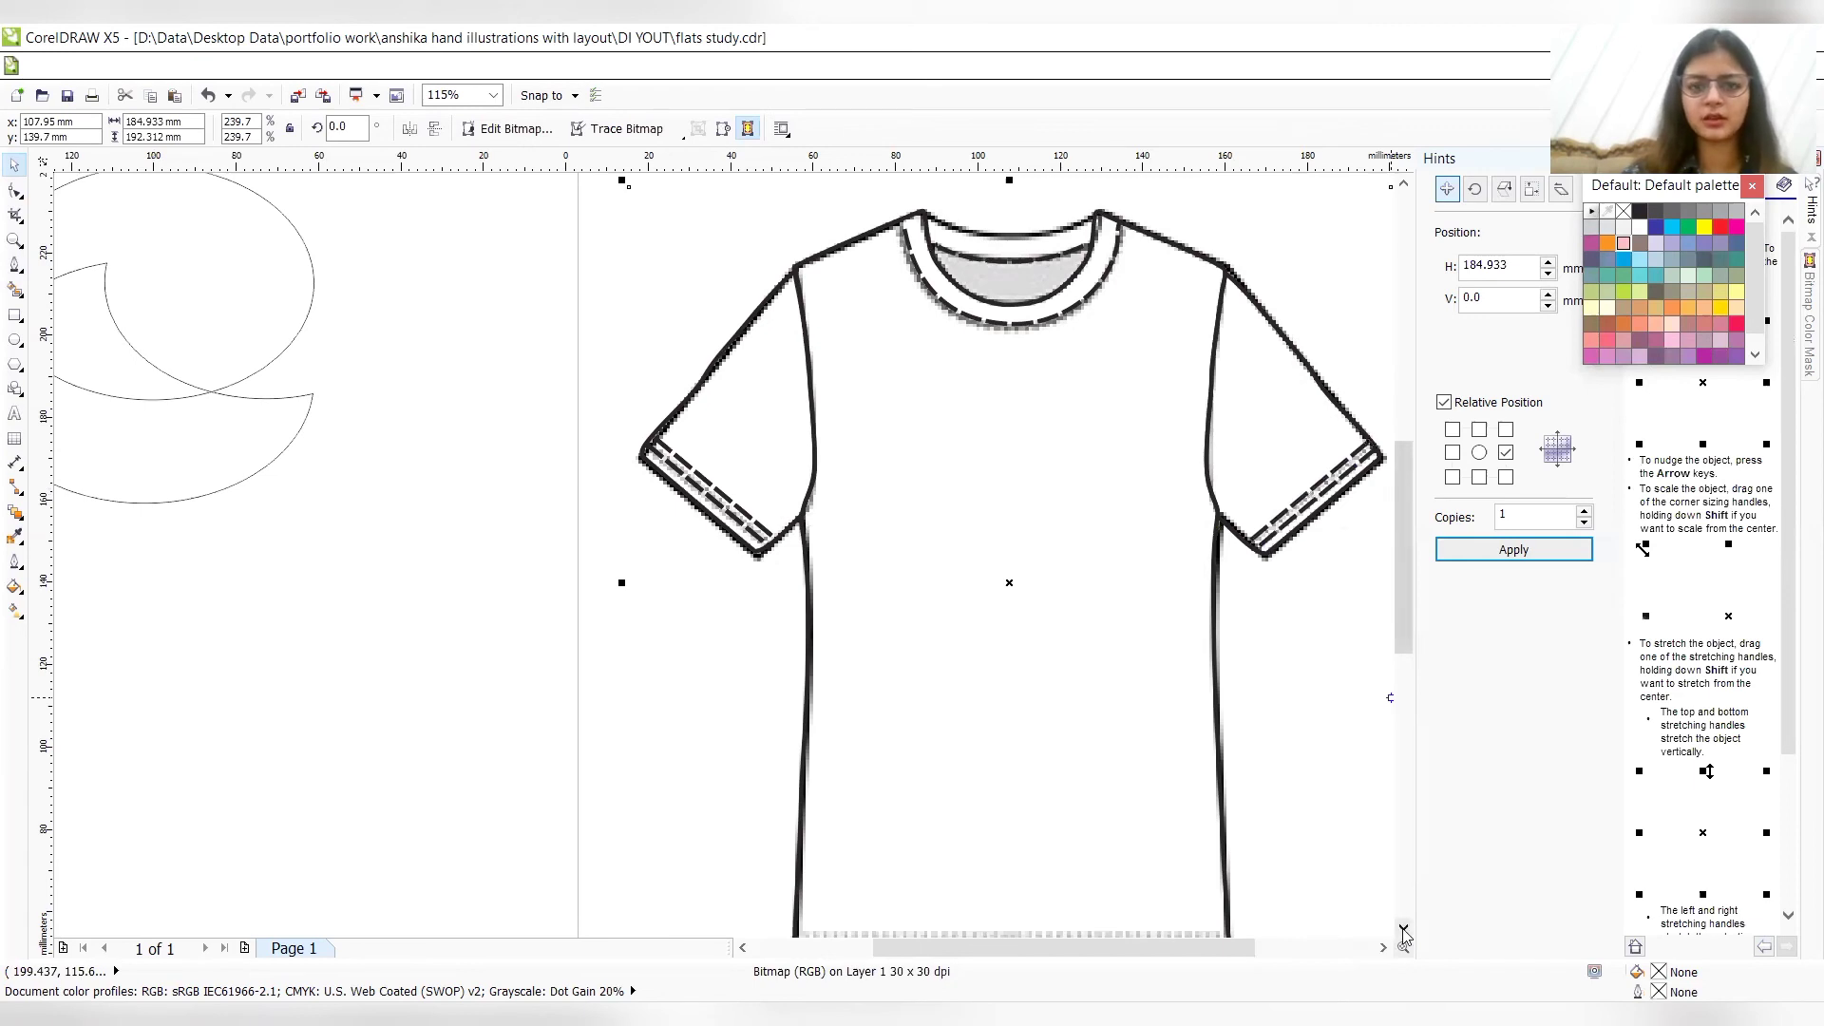
pyautogui.scroll(-5, 1404, 934)
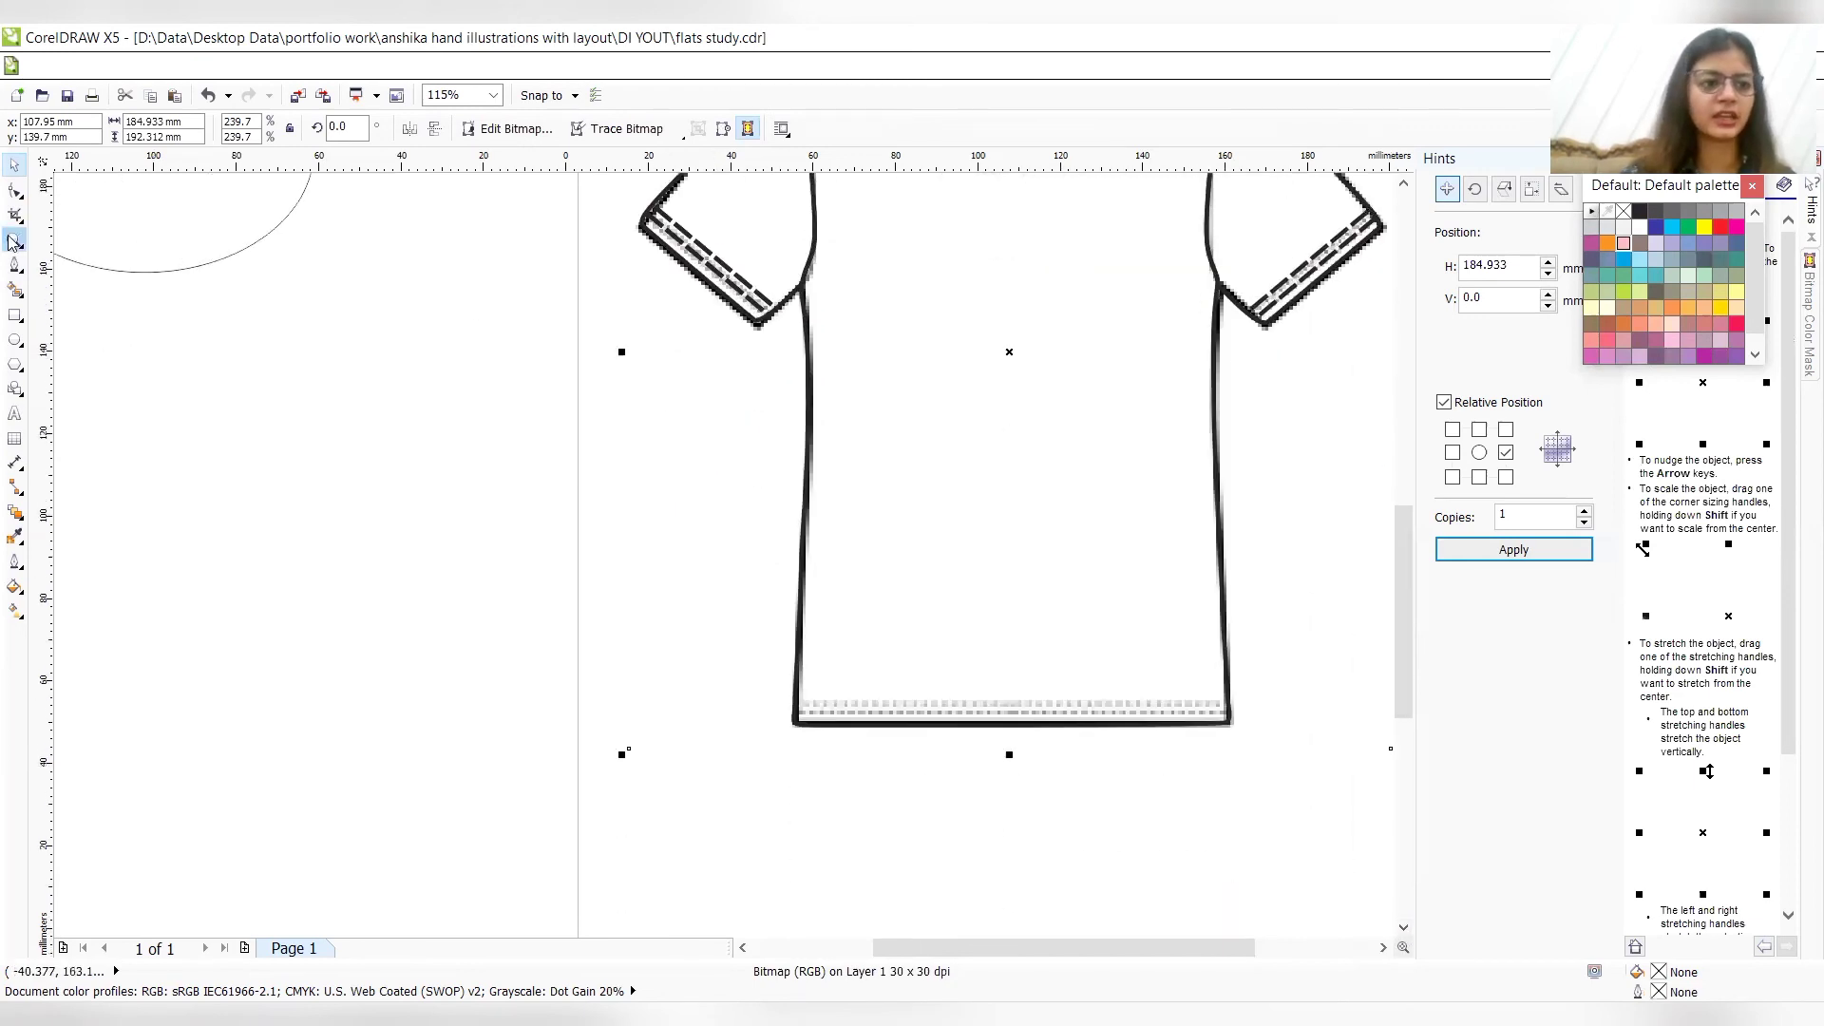
pyautogui.click(15, 265)
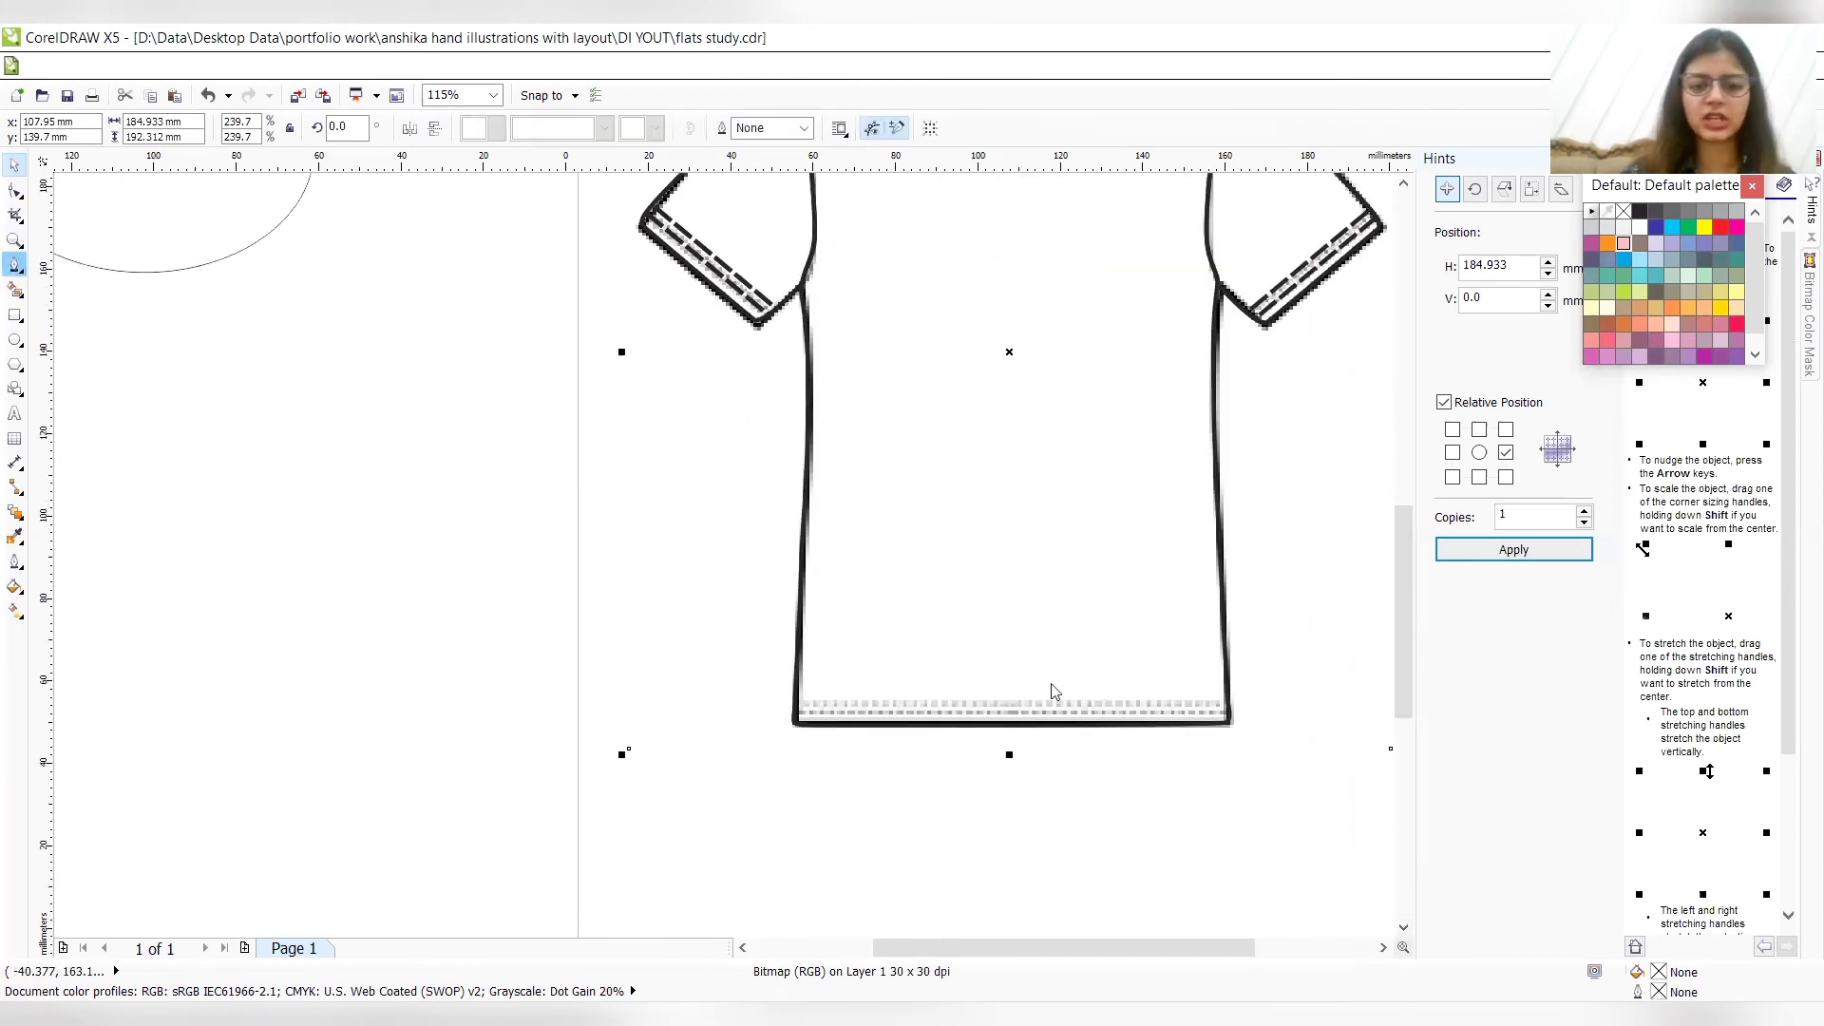
pyautogui.click(796, 715)
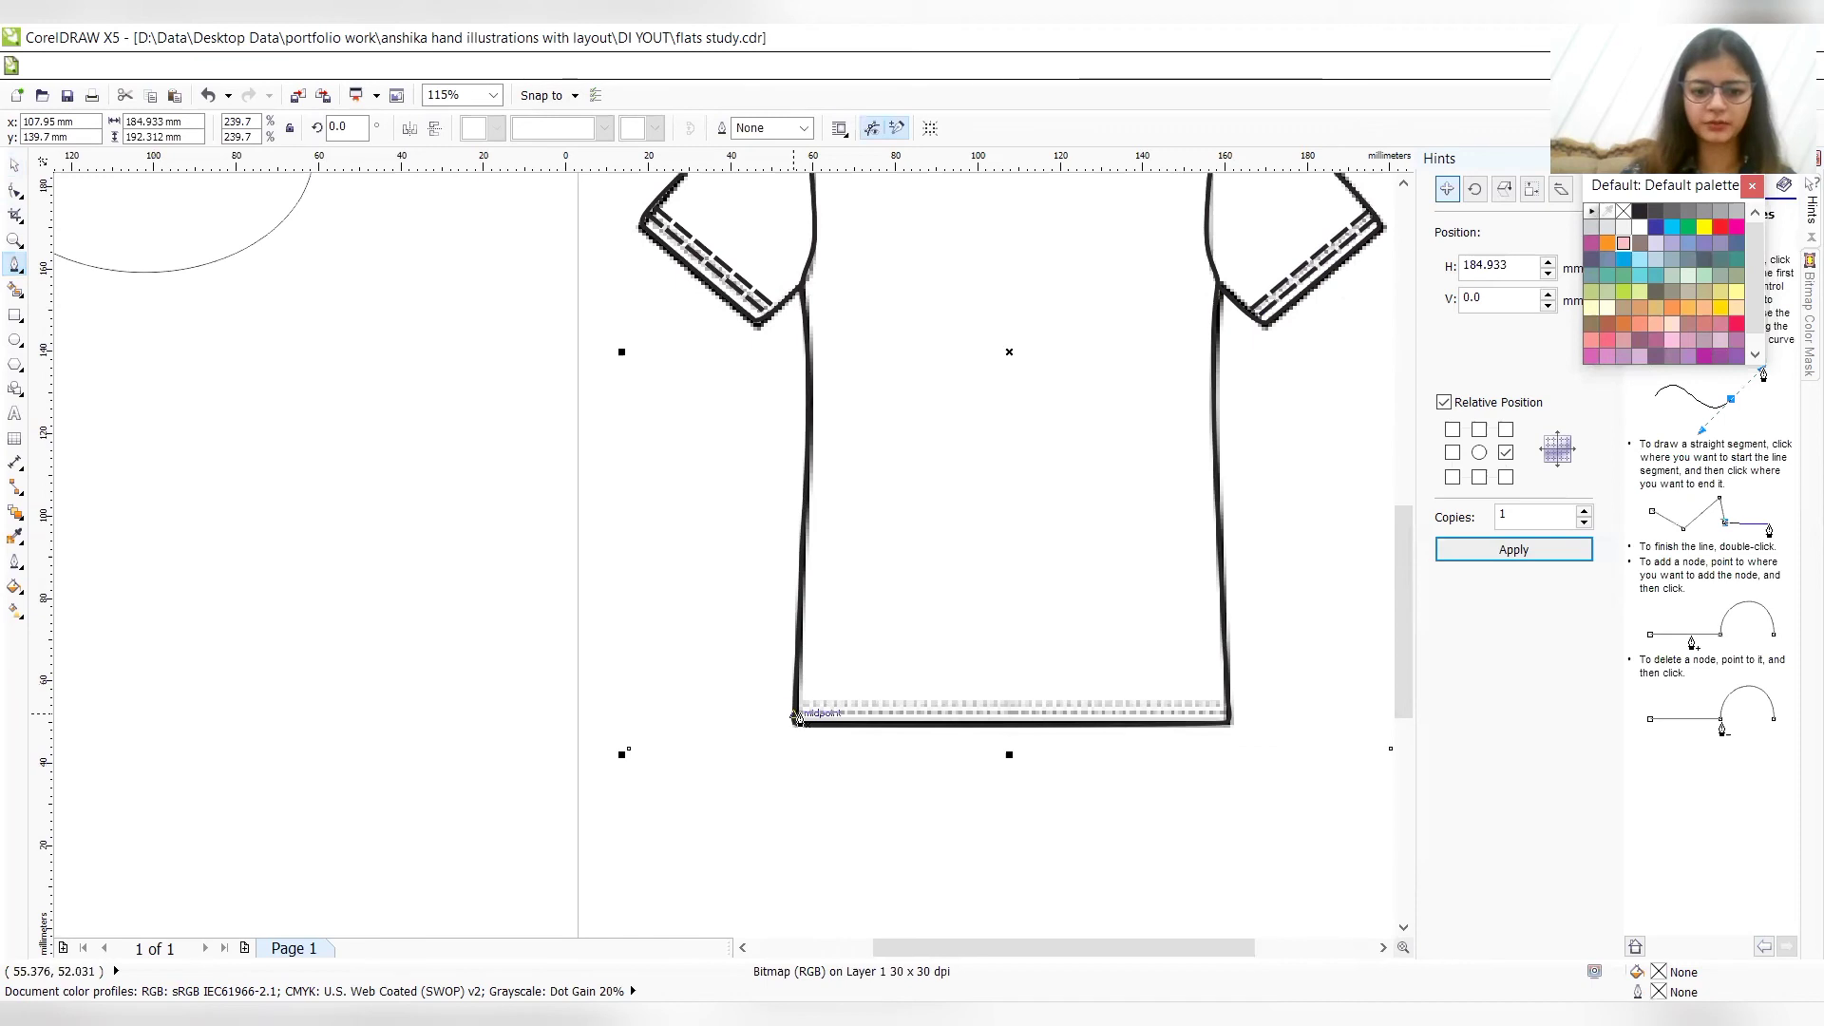
pyautogui.click(1227, 712)
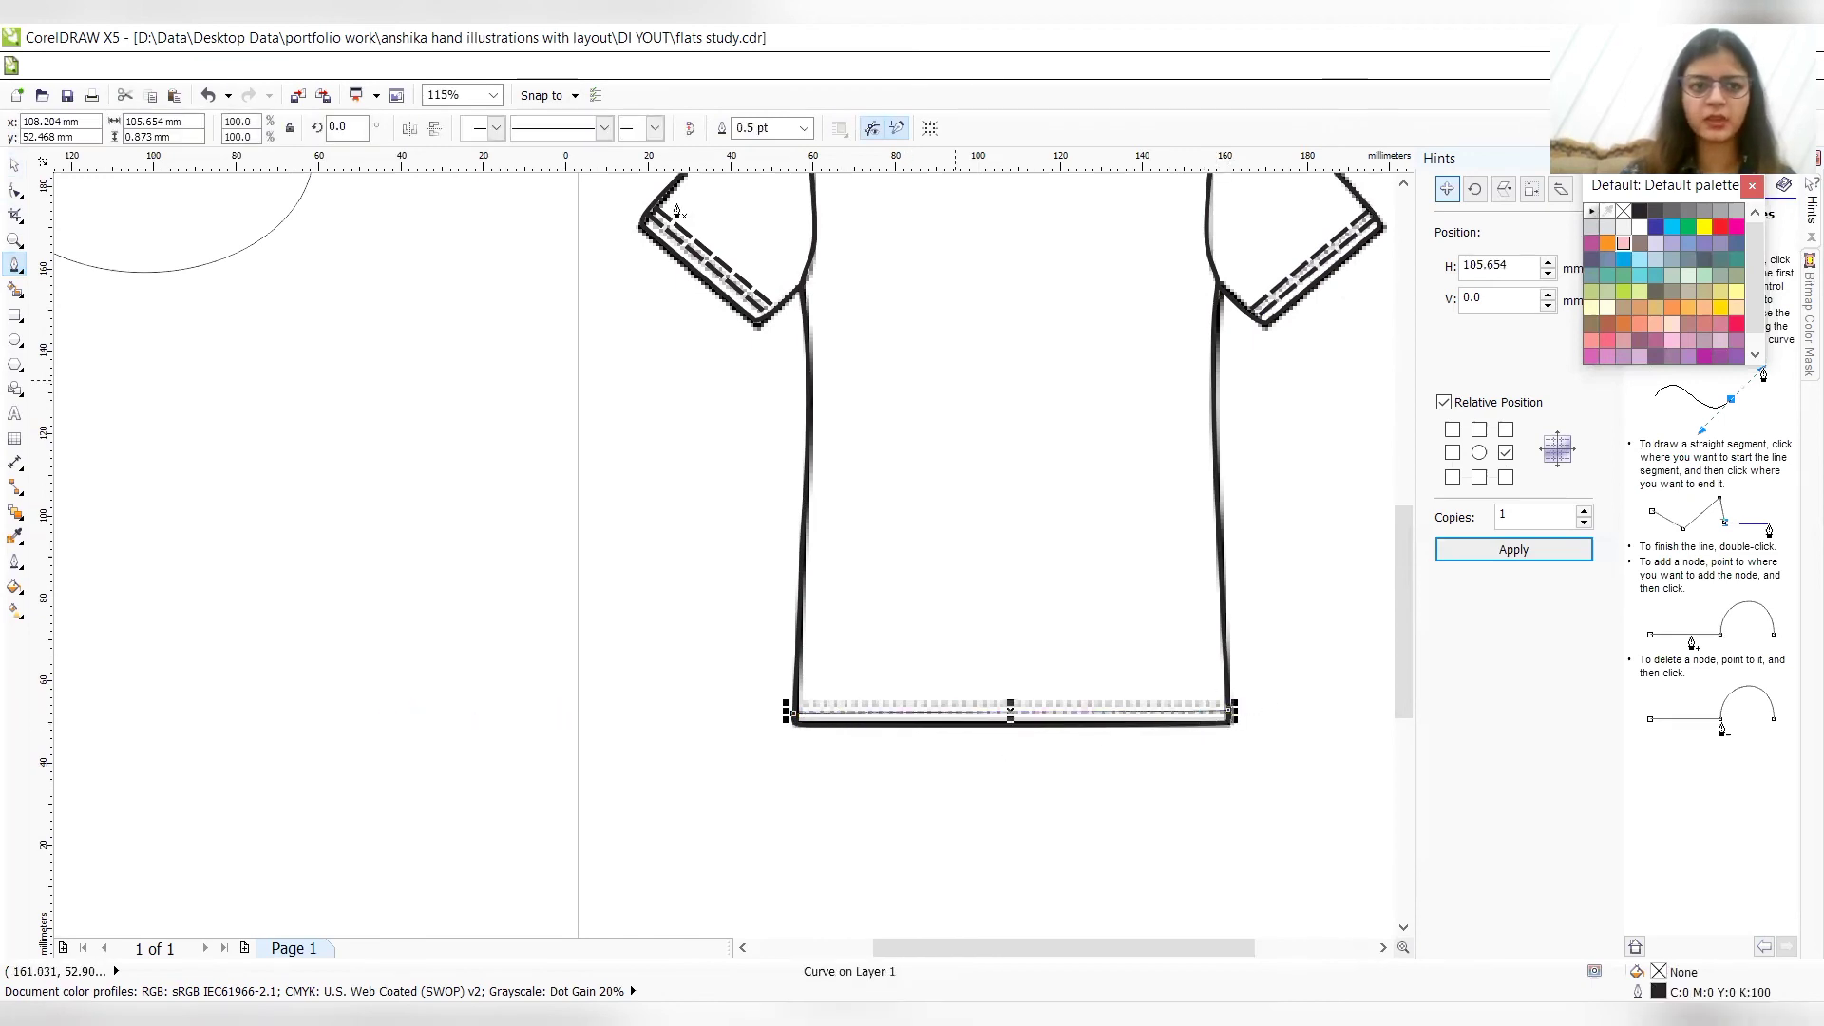
pyautogui.click(800, 128)
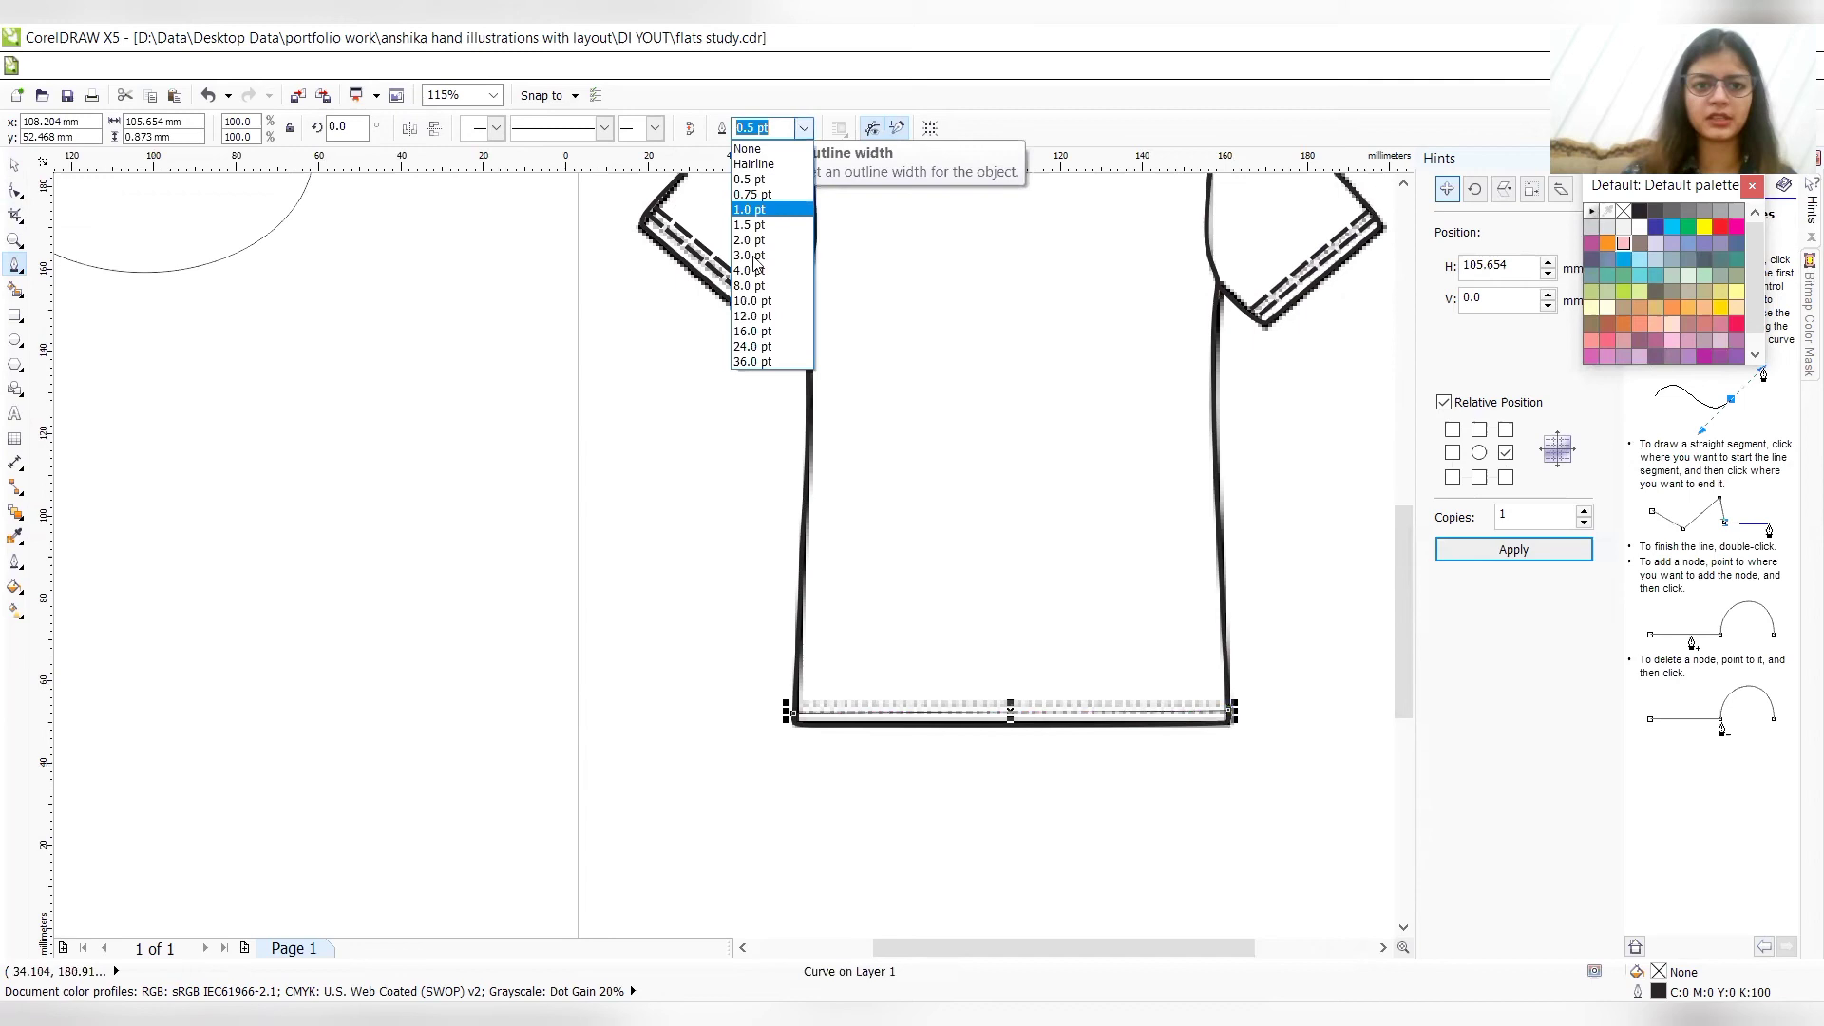
pyautogui.click(751, 257)
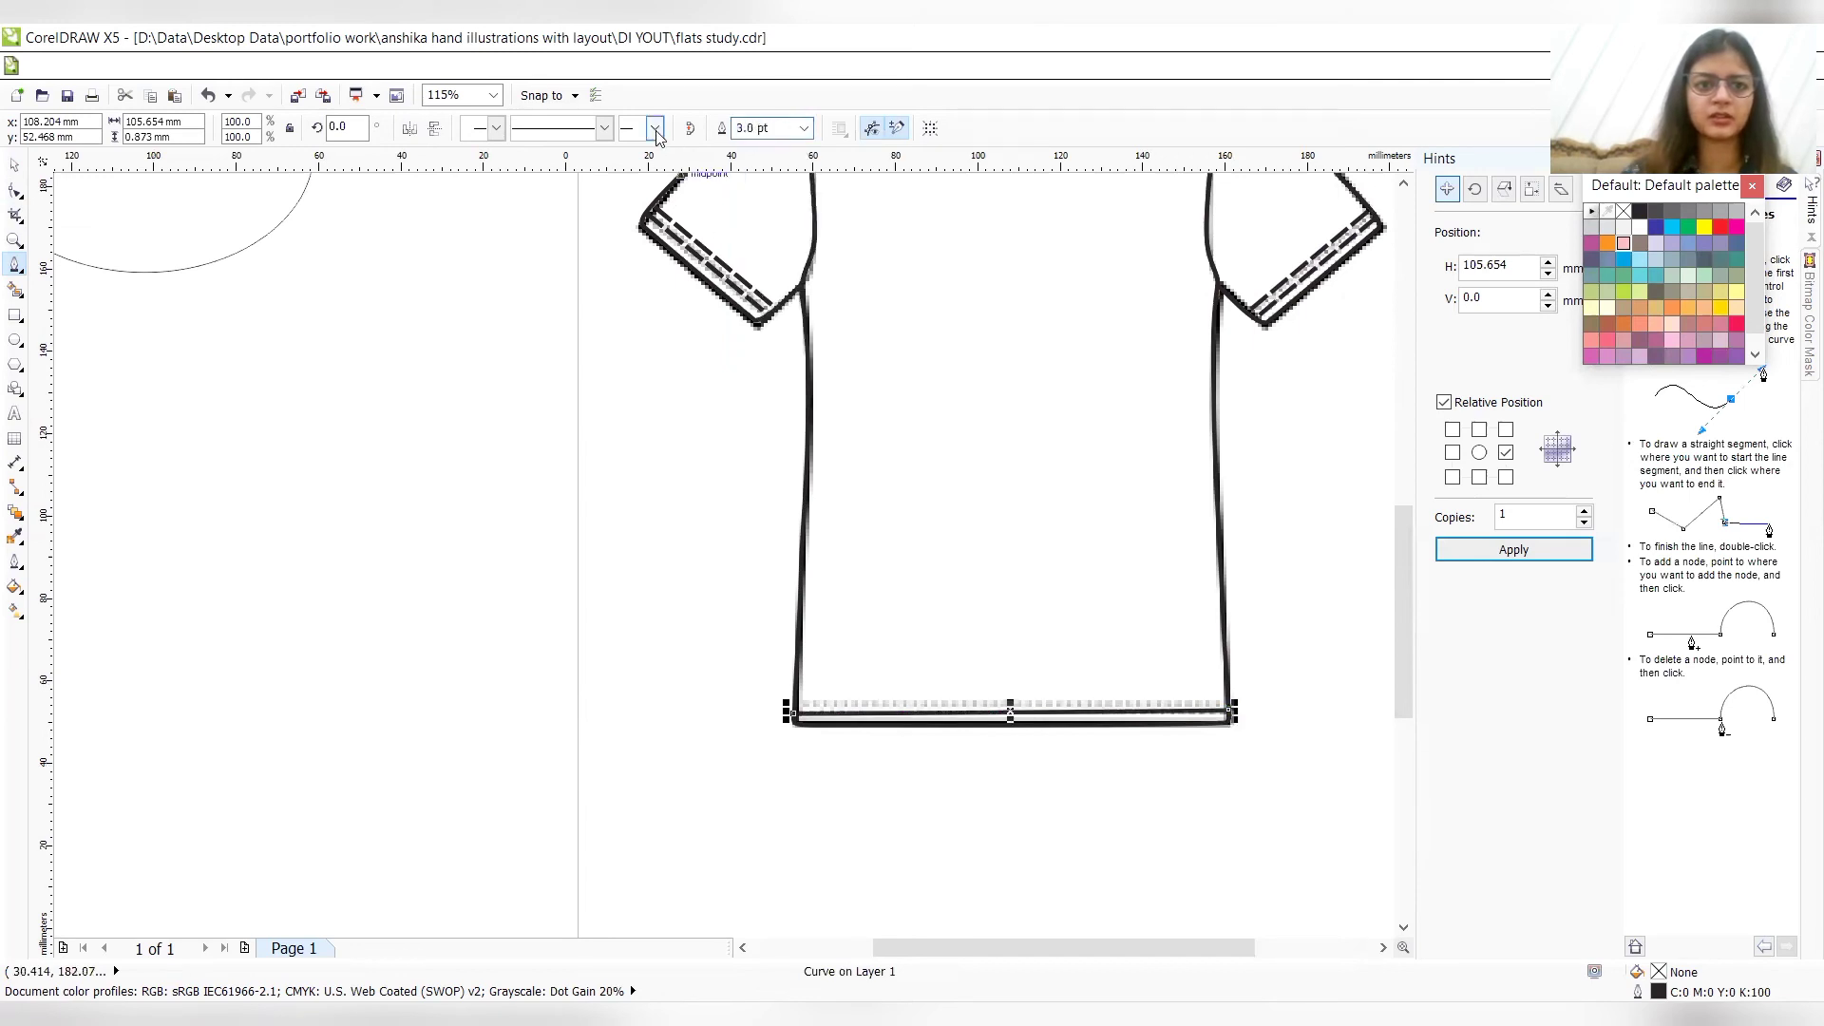
pyautogui.click(604, 128)
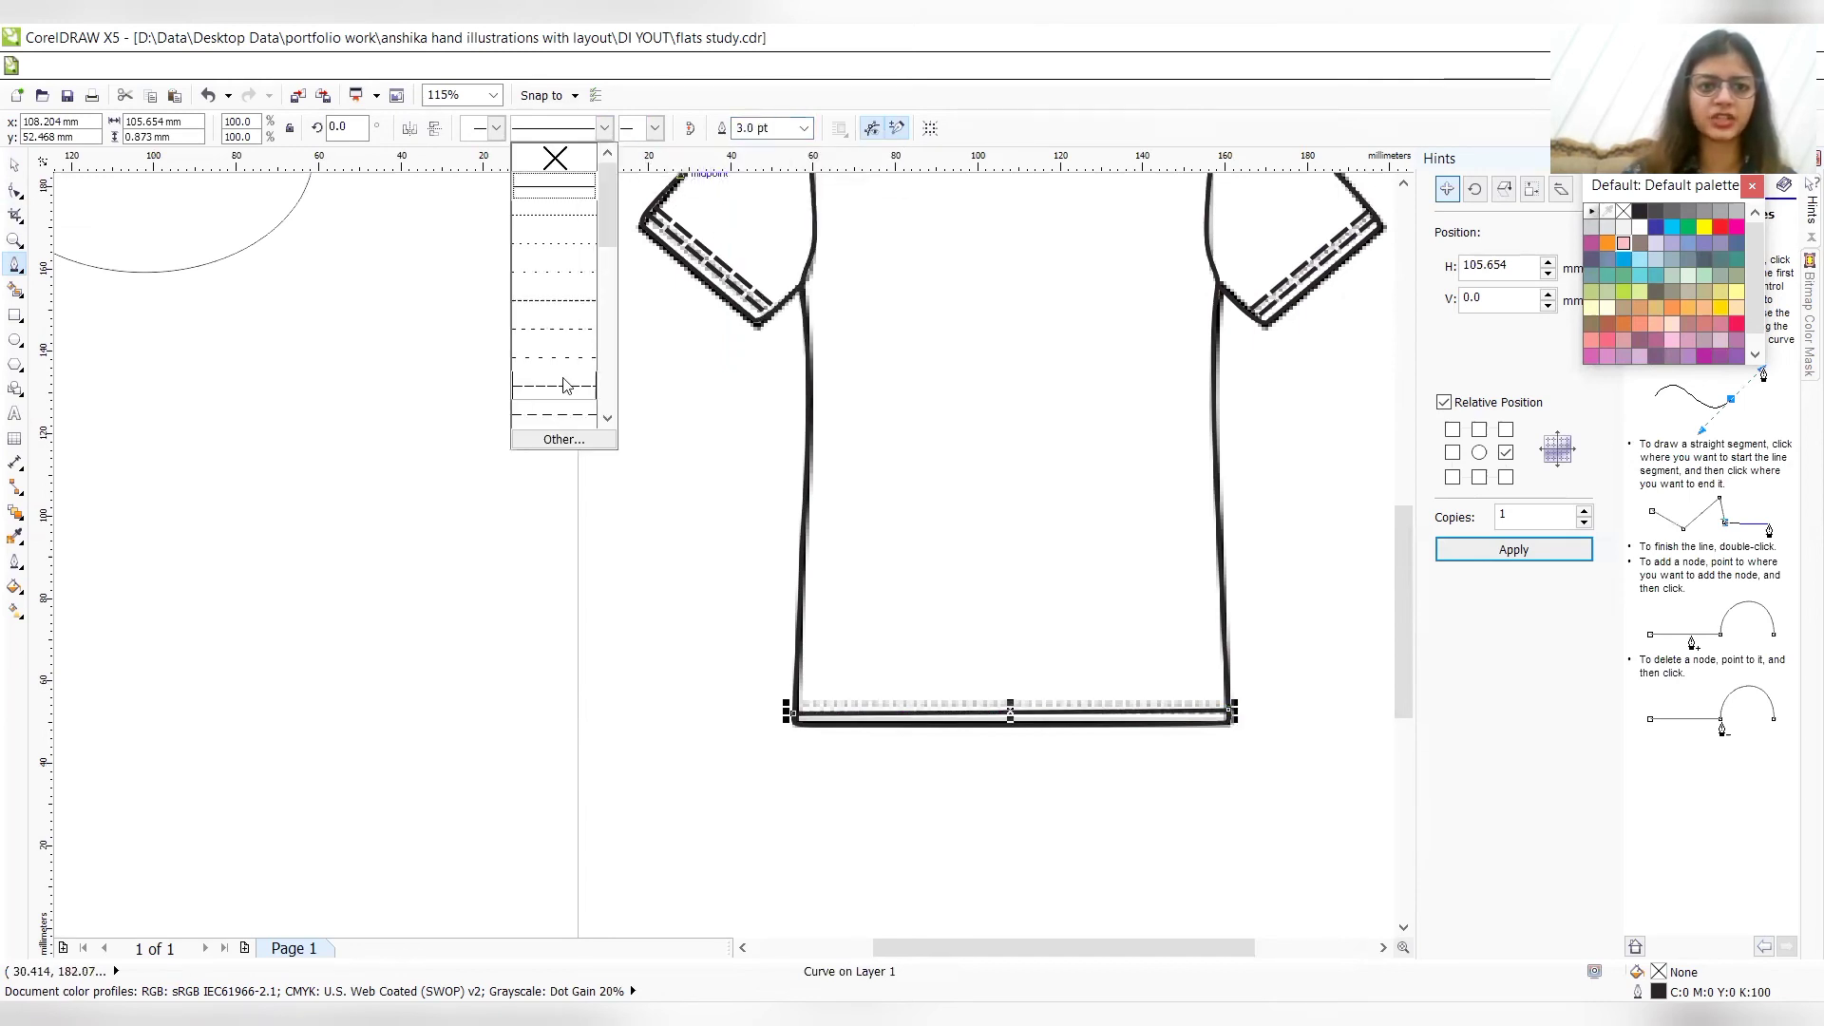
pyautogui.click(564, 387)
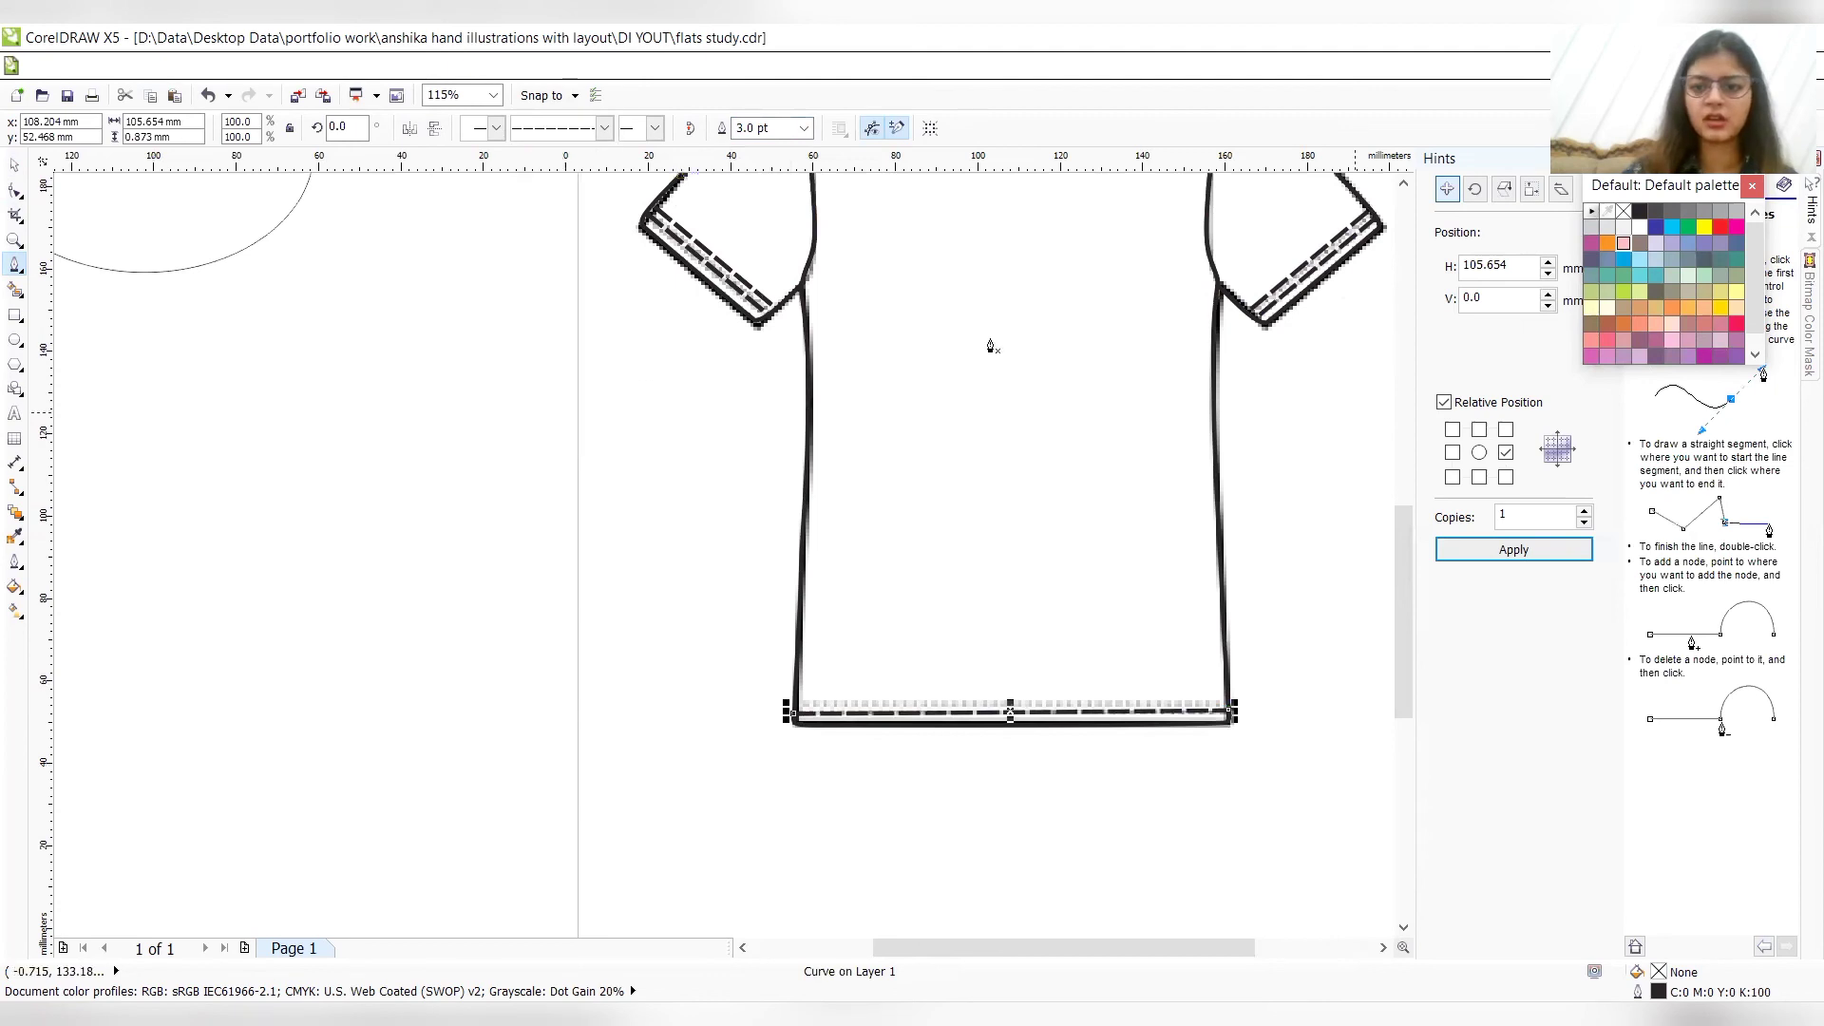
# - Duplicate the bottom hem stitch line and place the copy about 2.3 mm above the original
pyautogui.click(1480, 430)
pyautogui.click(1480, 549)
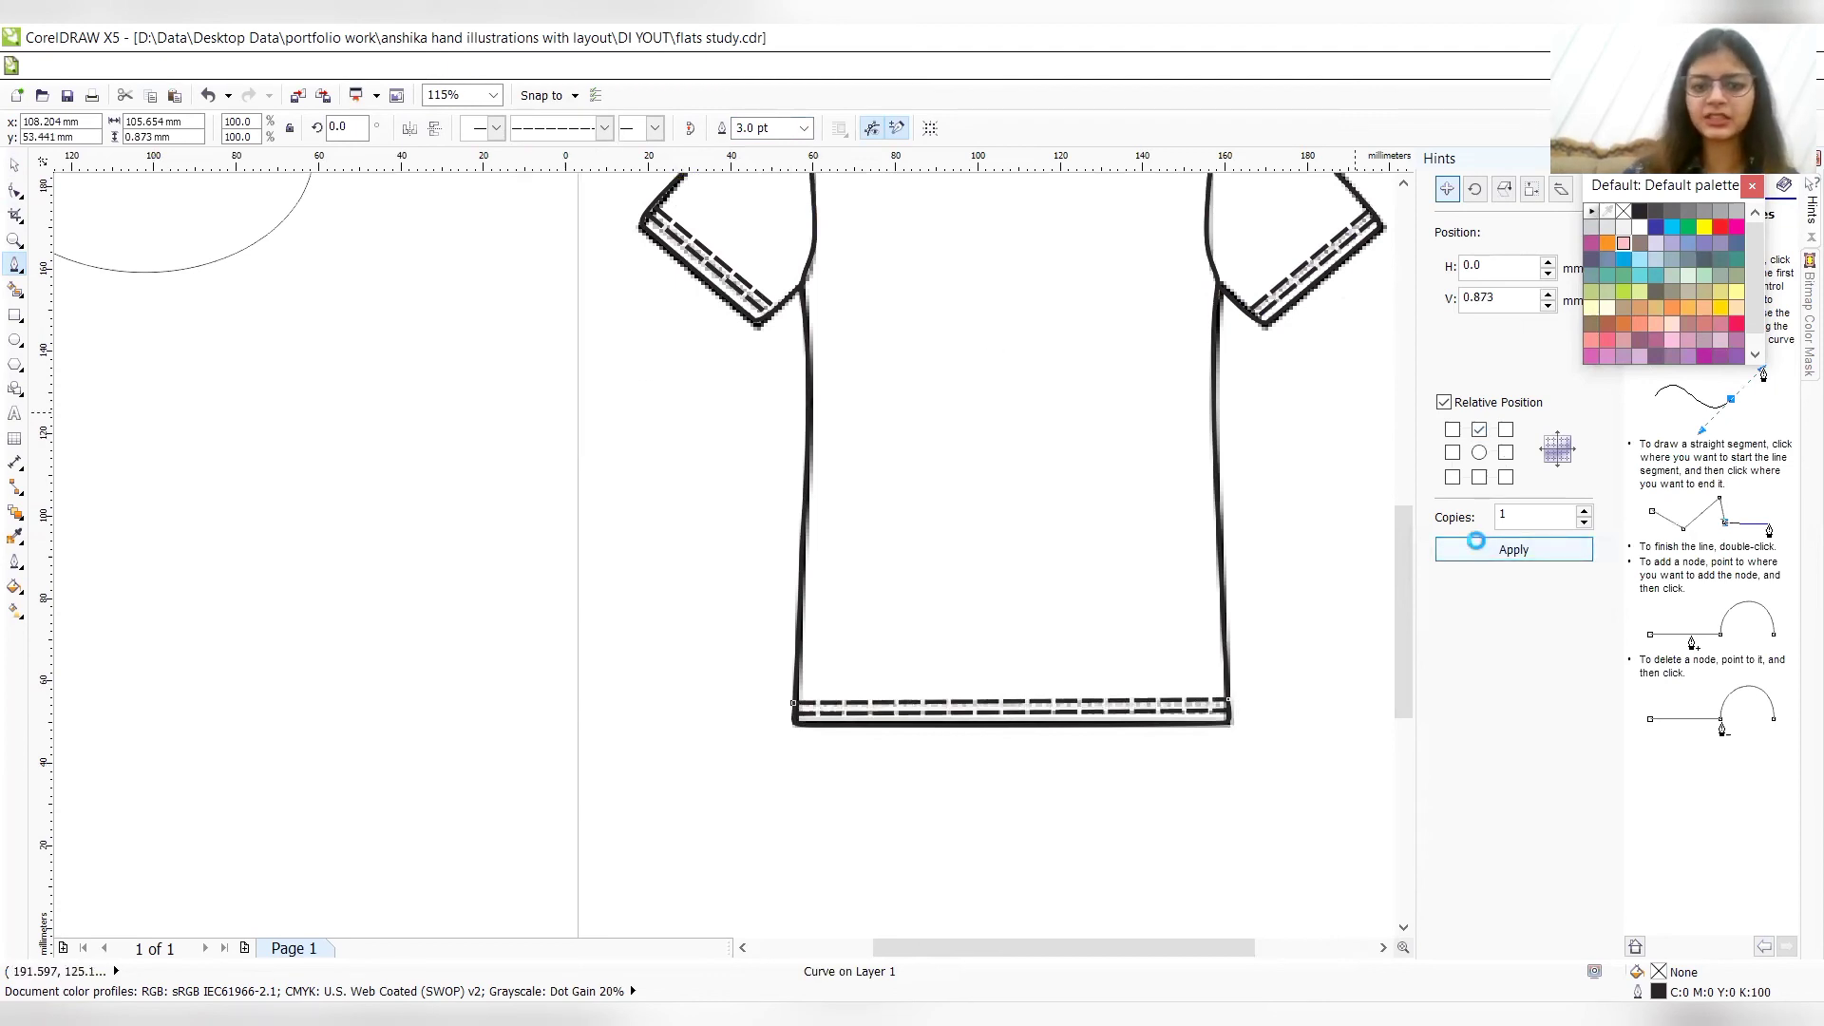
pyautogui.click(1480, 549)
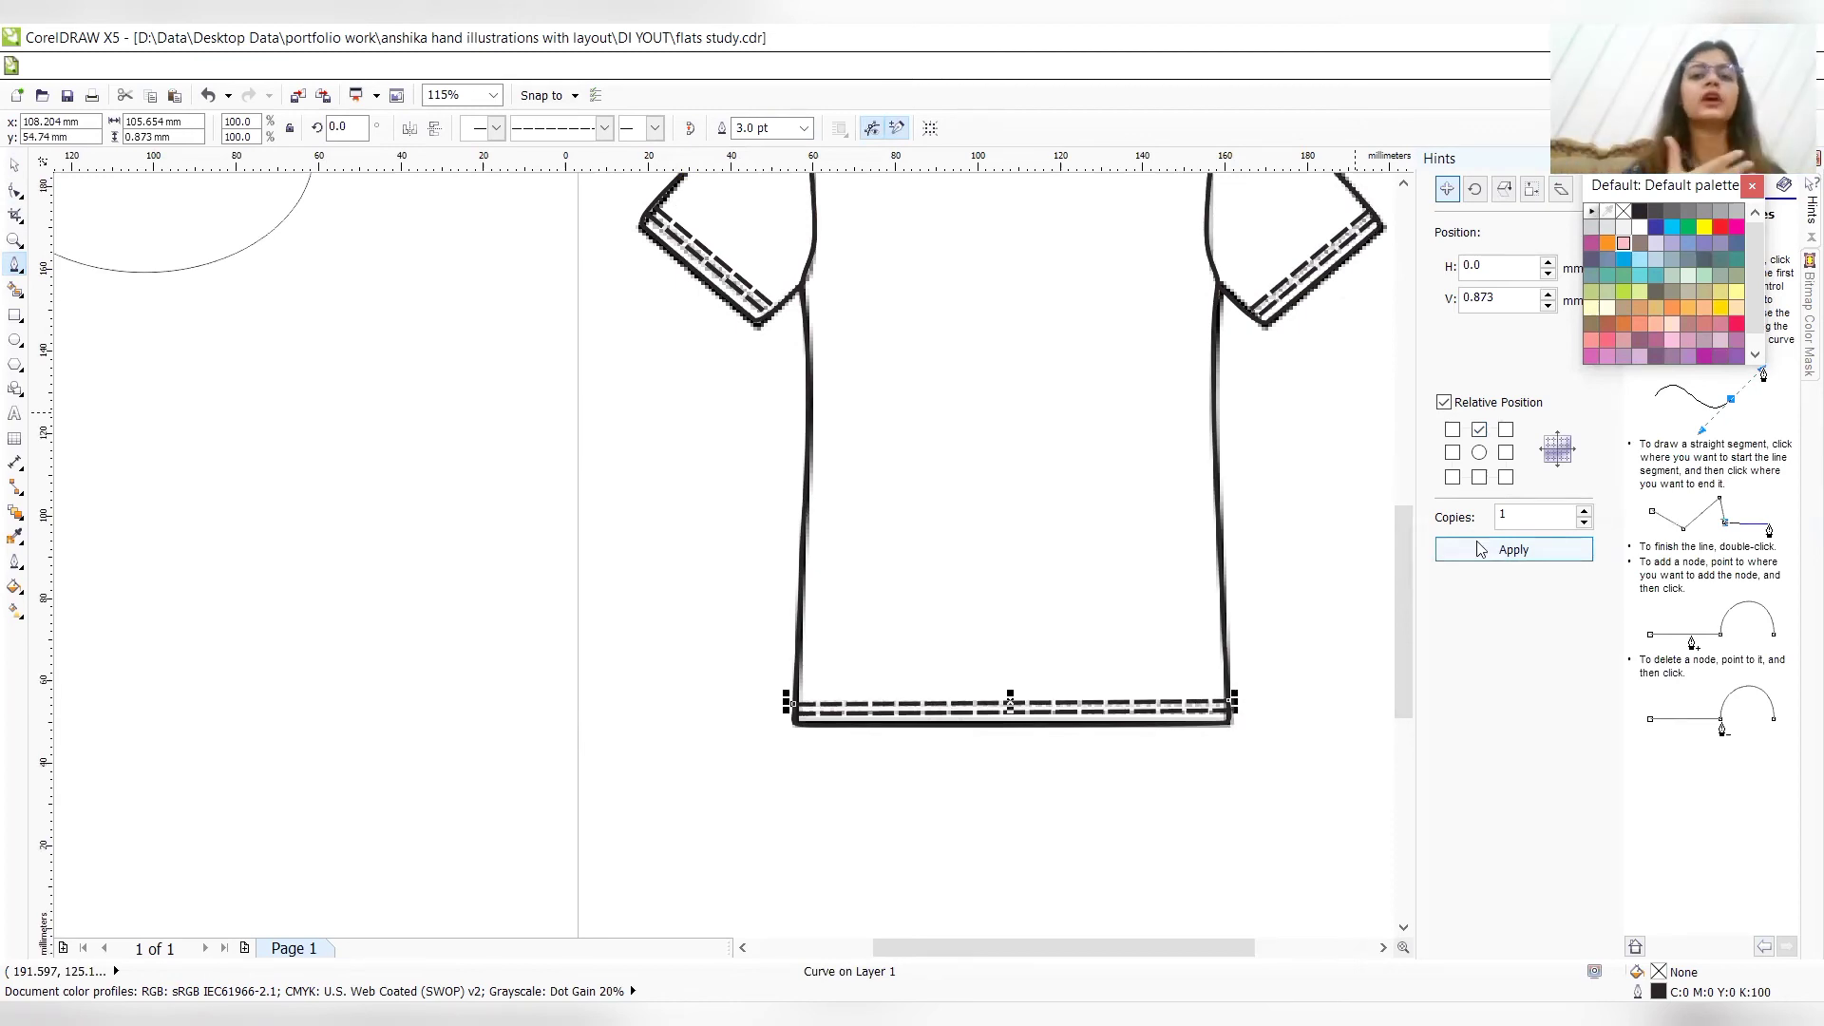
# - Move the reference bitmap off the page to the right of the traced T-shirt, centred at about x 327 mm, y 119 mm
pyautogui.press('z')
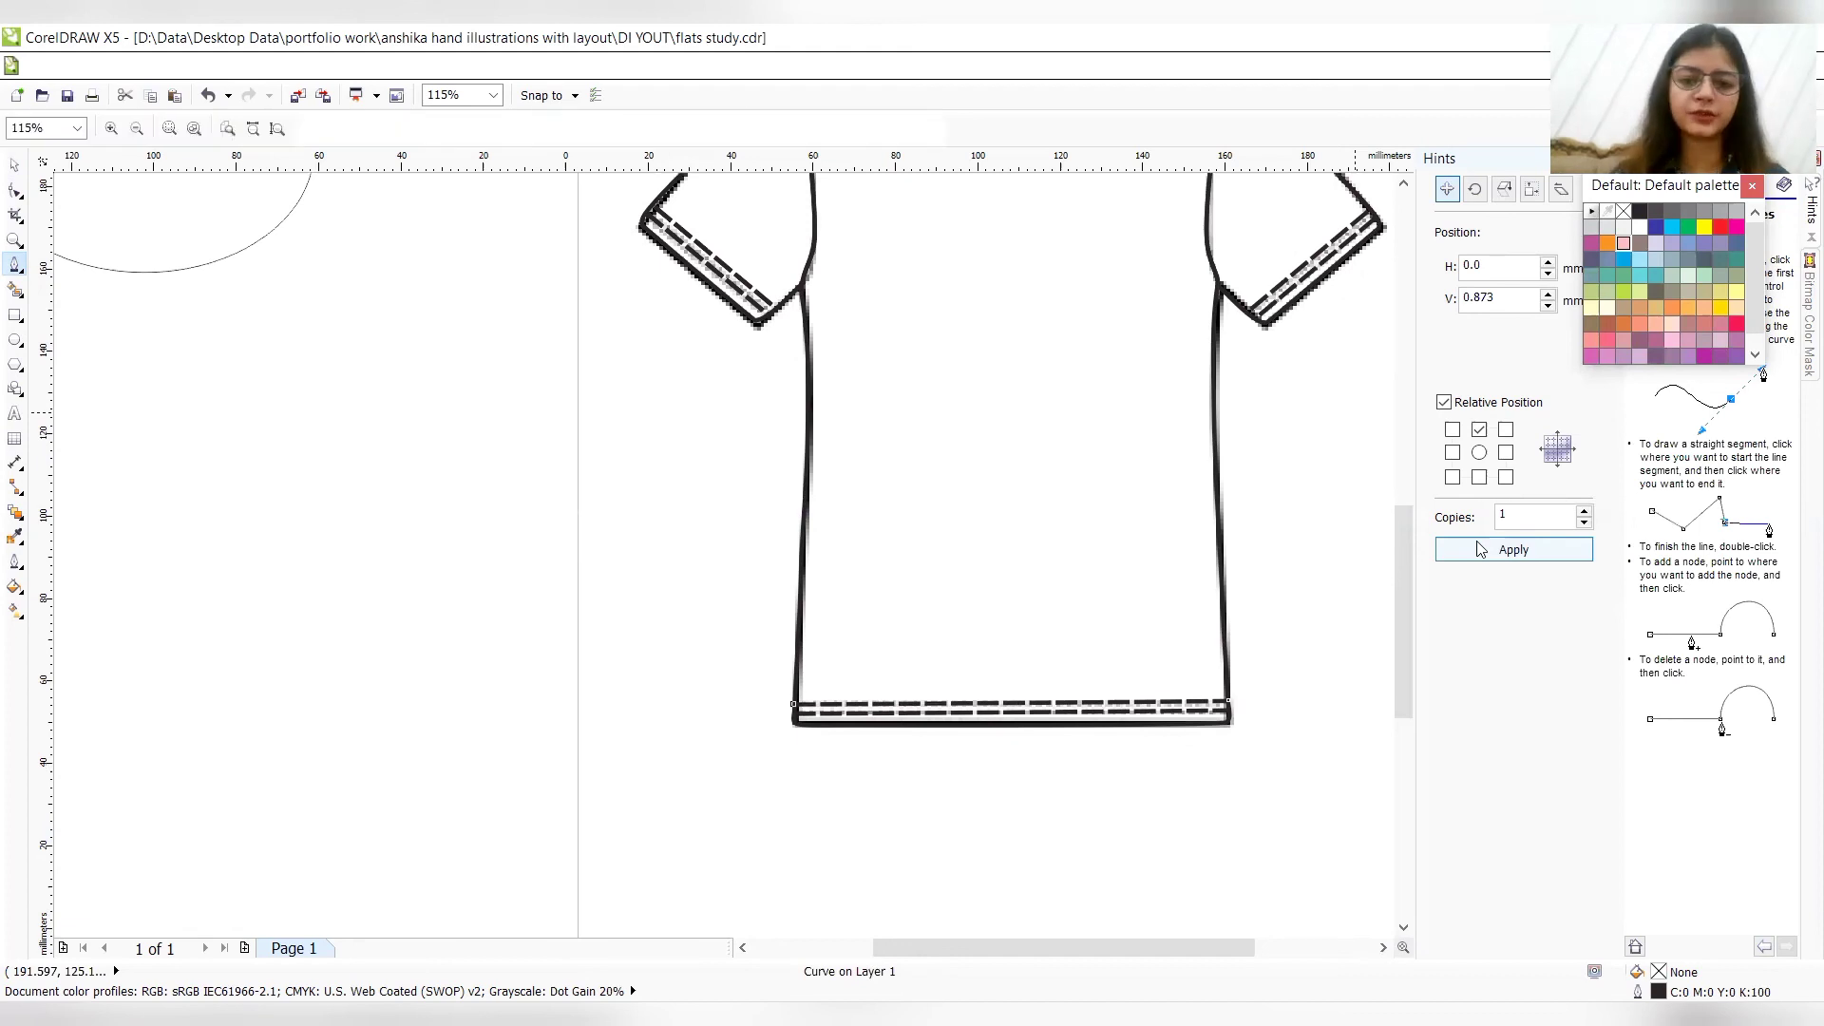
pyautogui.rightClick(1183, 424)
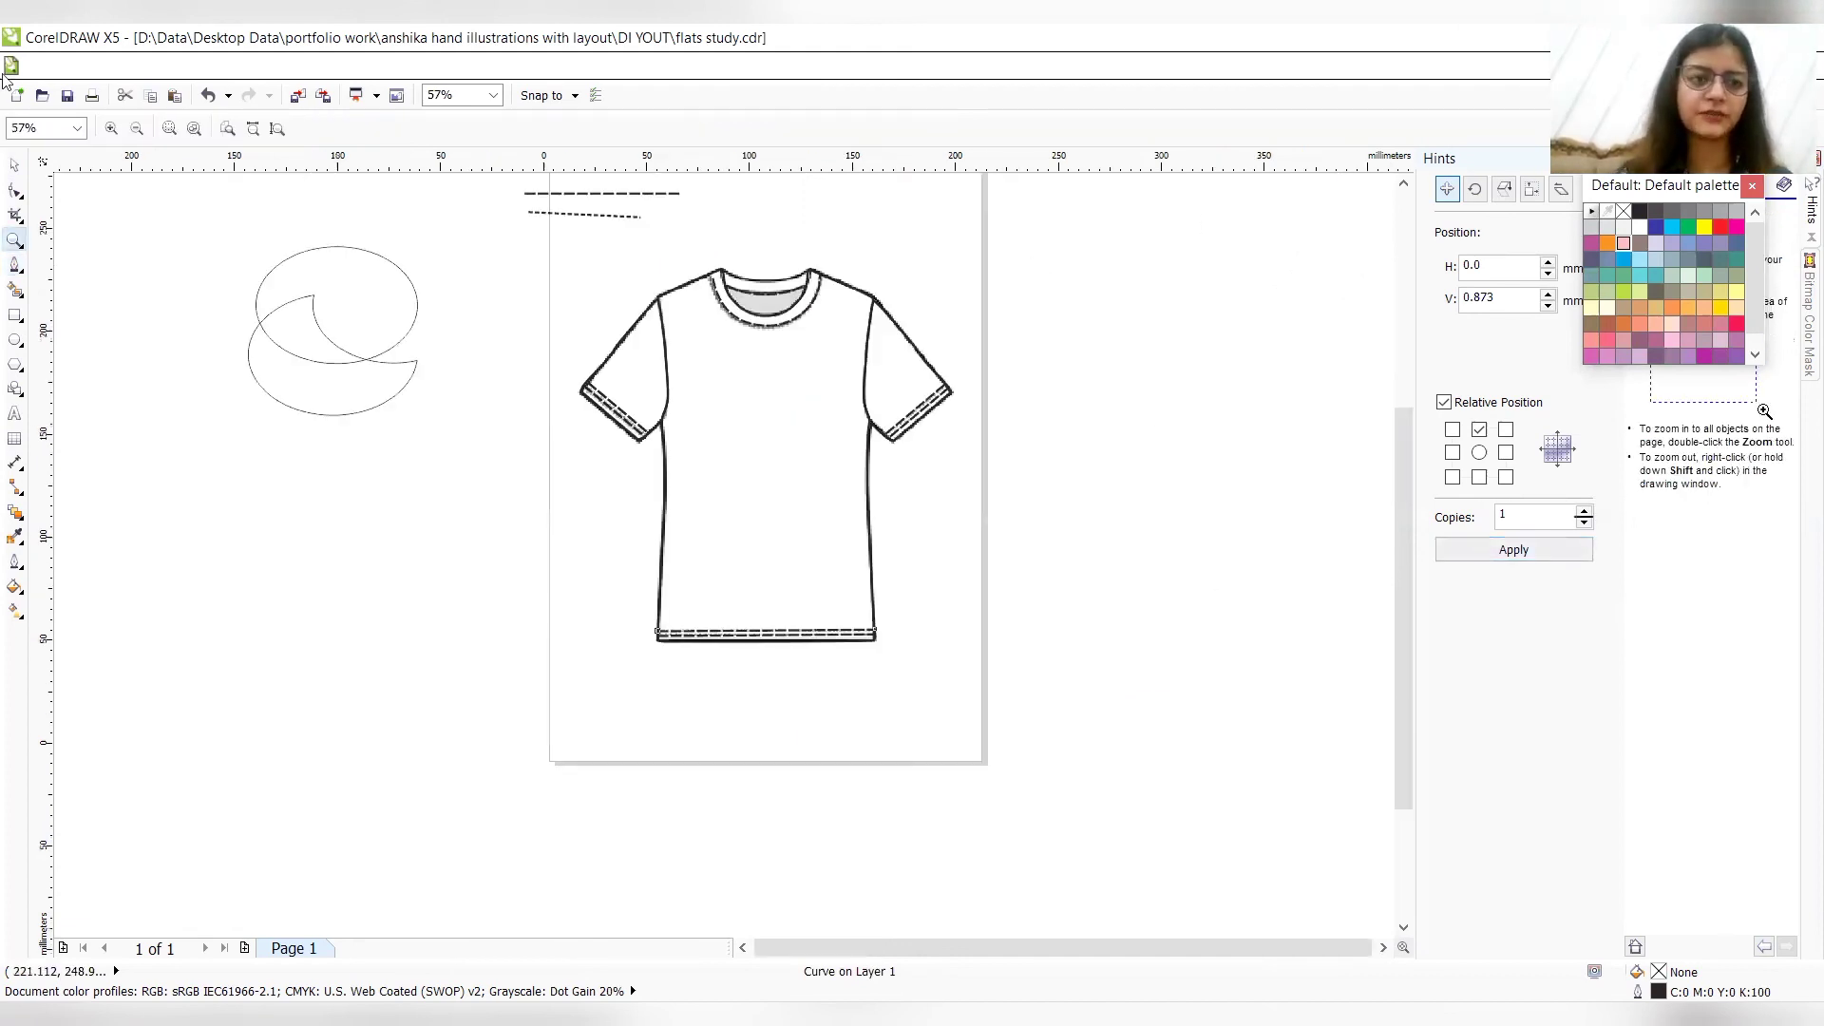
pyautogui.click(14, 163)
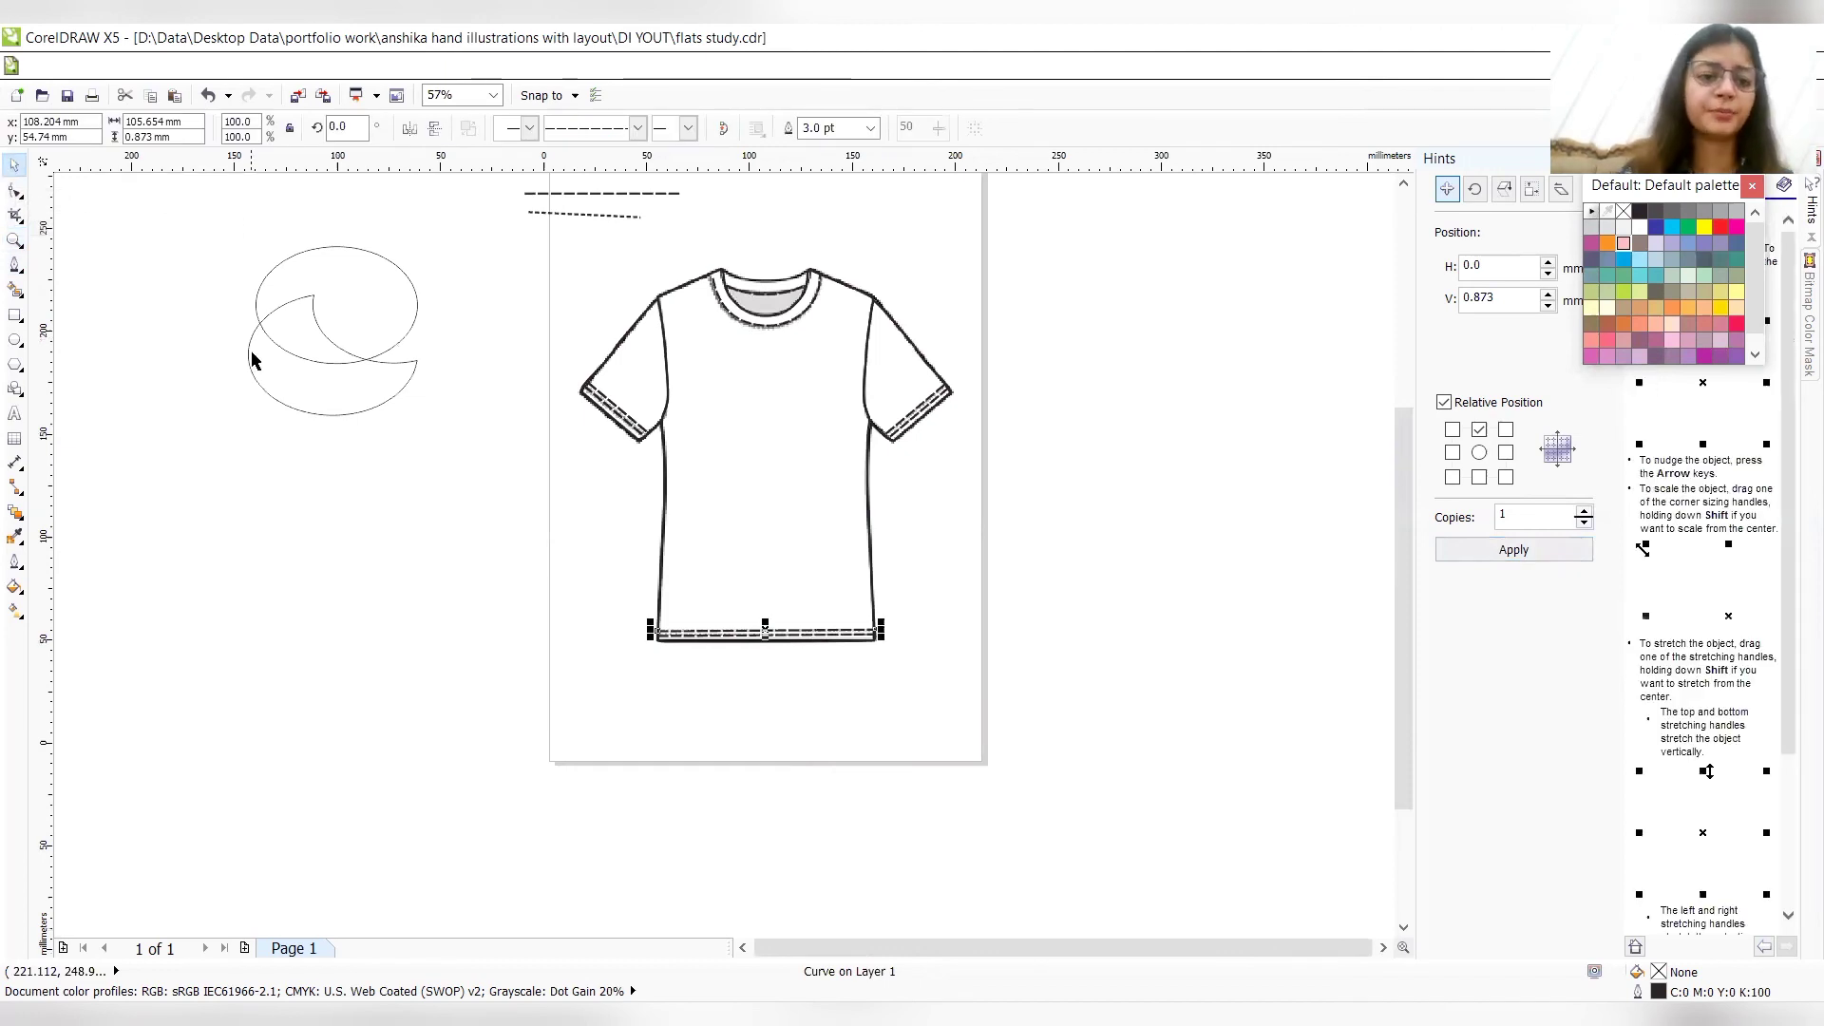
pyautogui.click(341, 545)
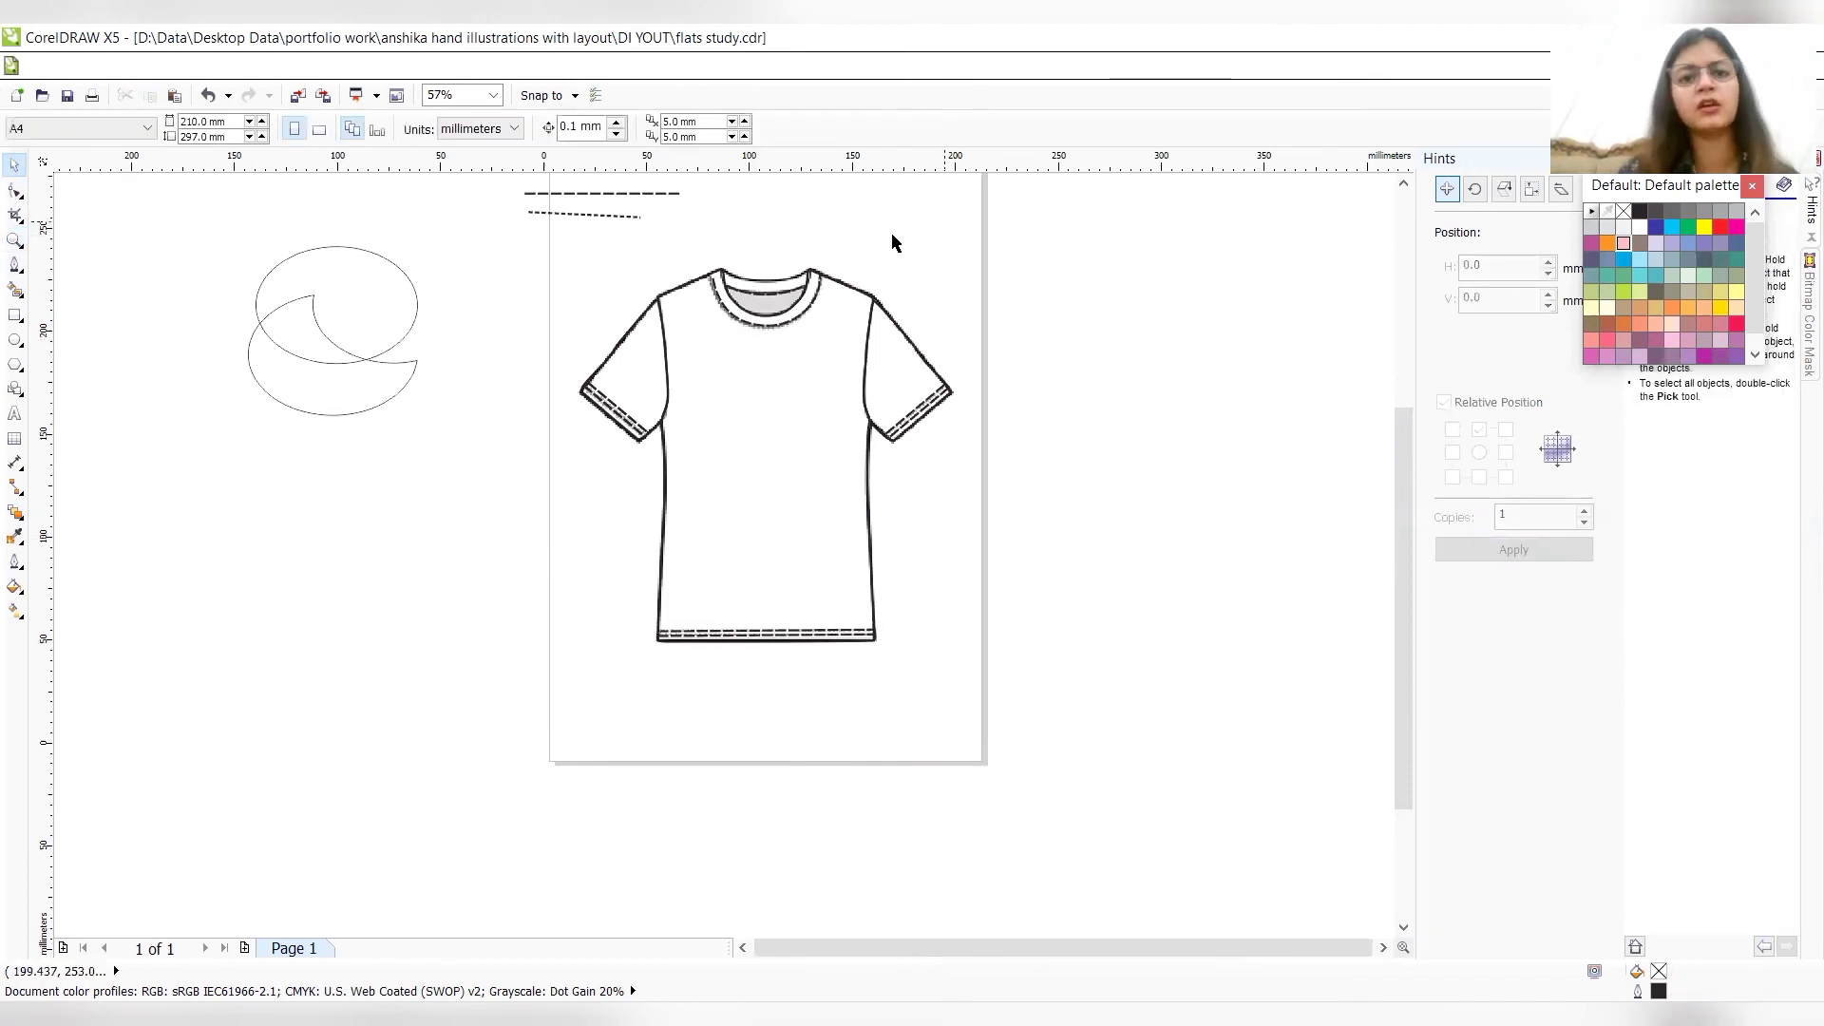
pyautogui.click(841, 255)
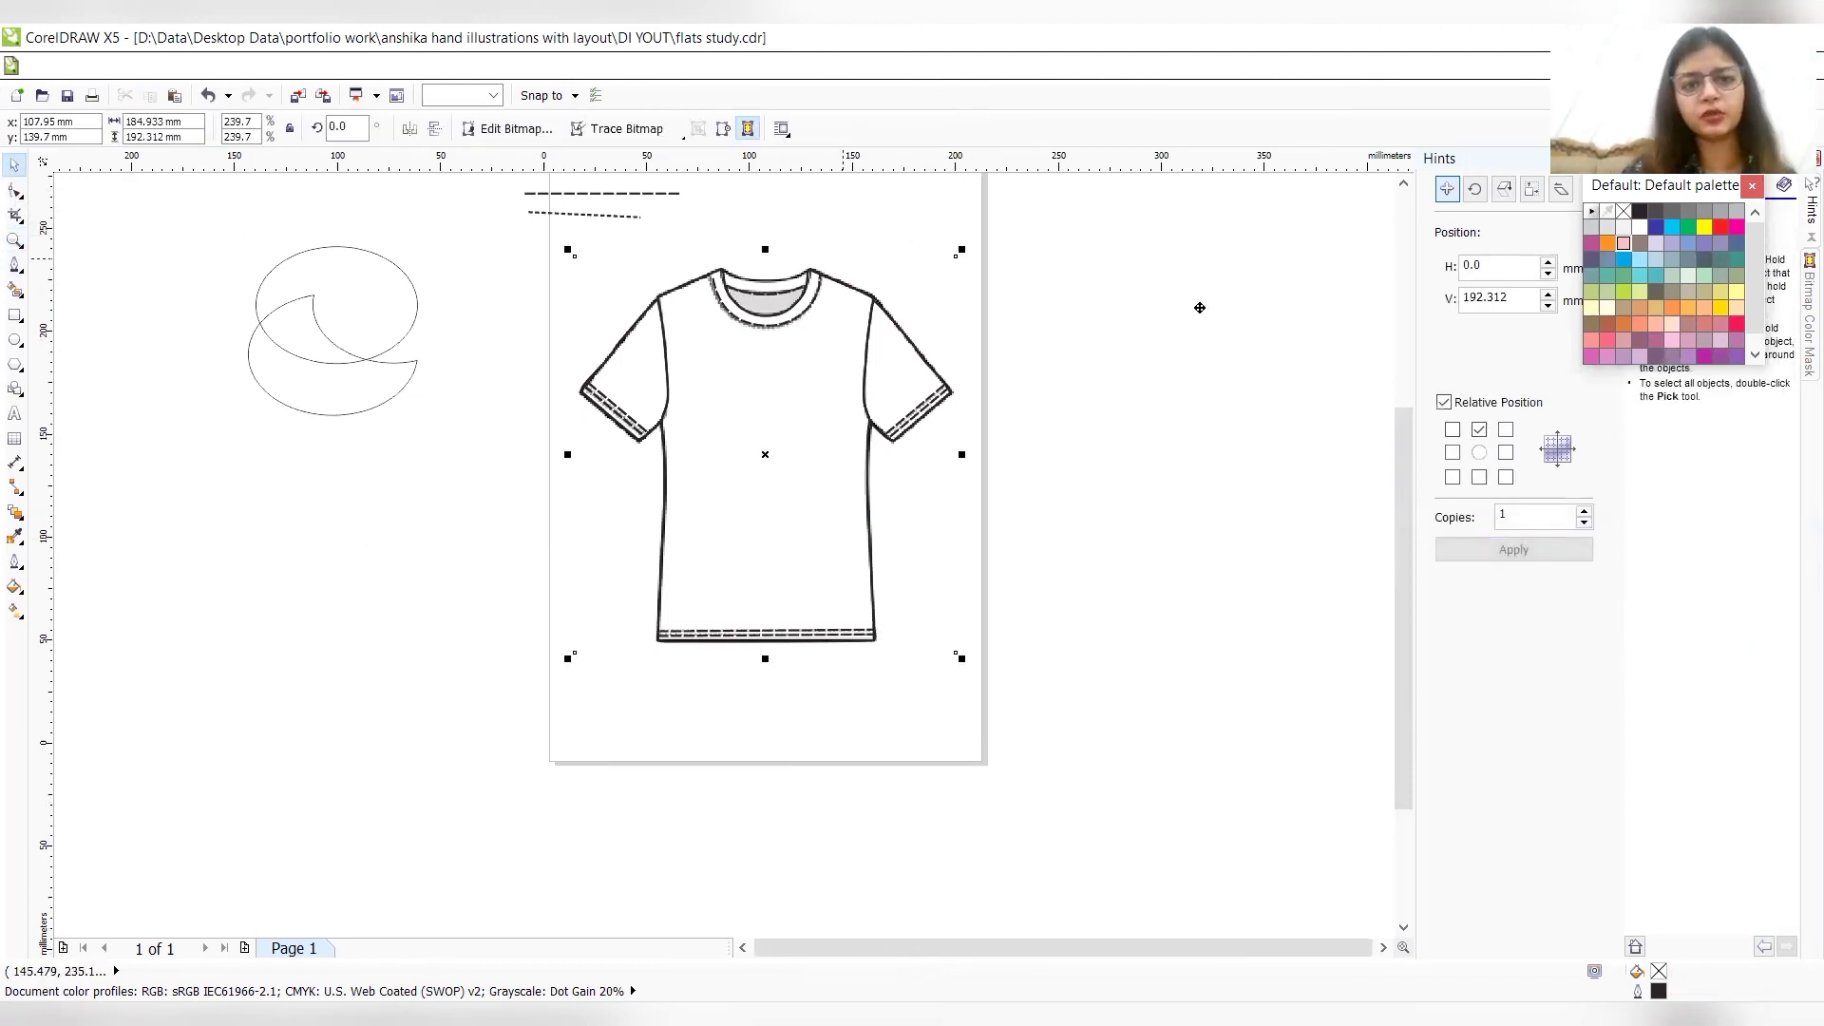
pyautogui.moveTo(1200, 307); pyautogui.dragTo(1308, 300)
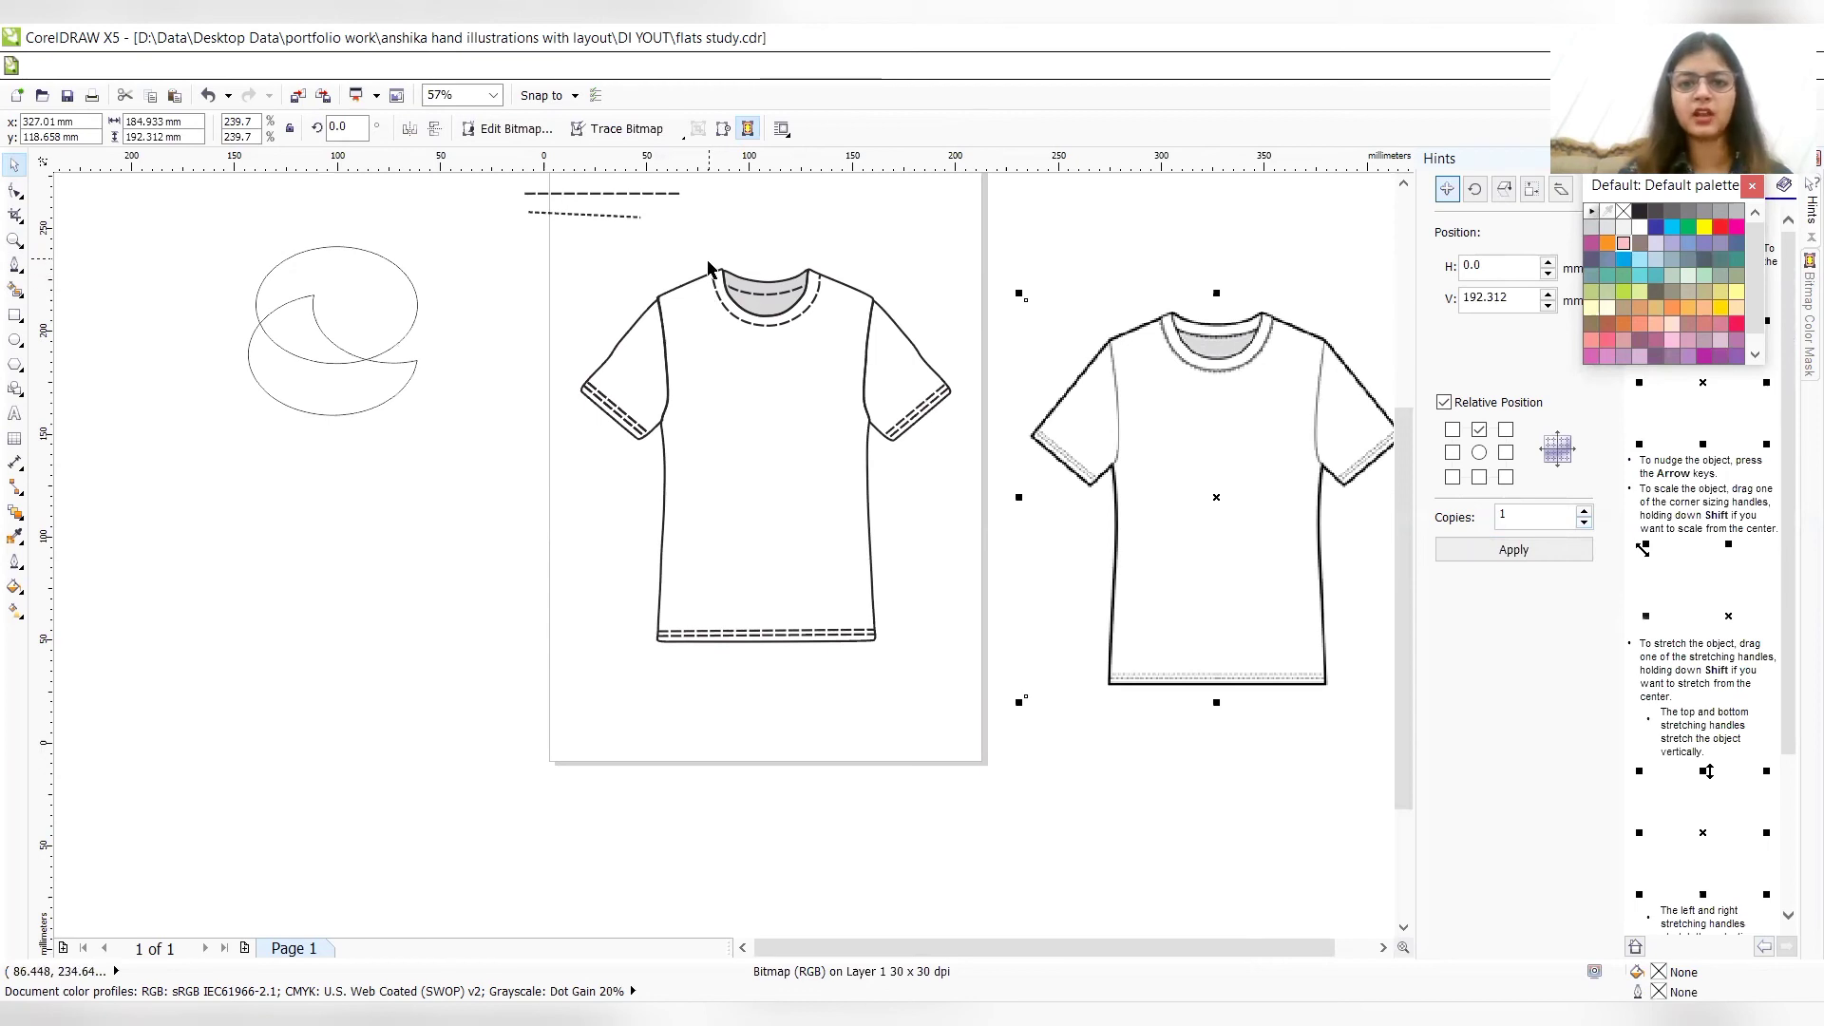
# - Extend the left end node of the neckband's dashed stitch curve up to the left shoulder line
pyautogui.press('z')
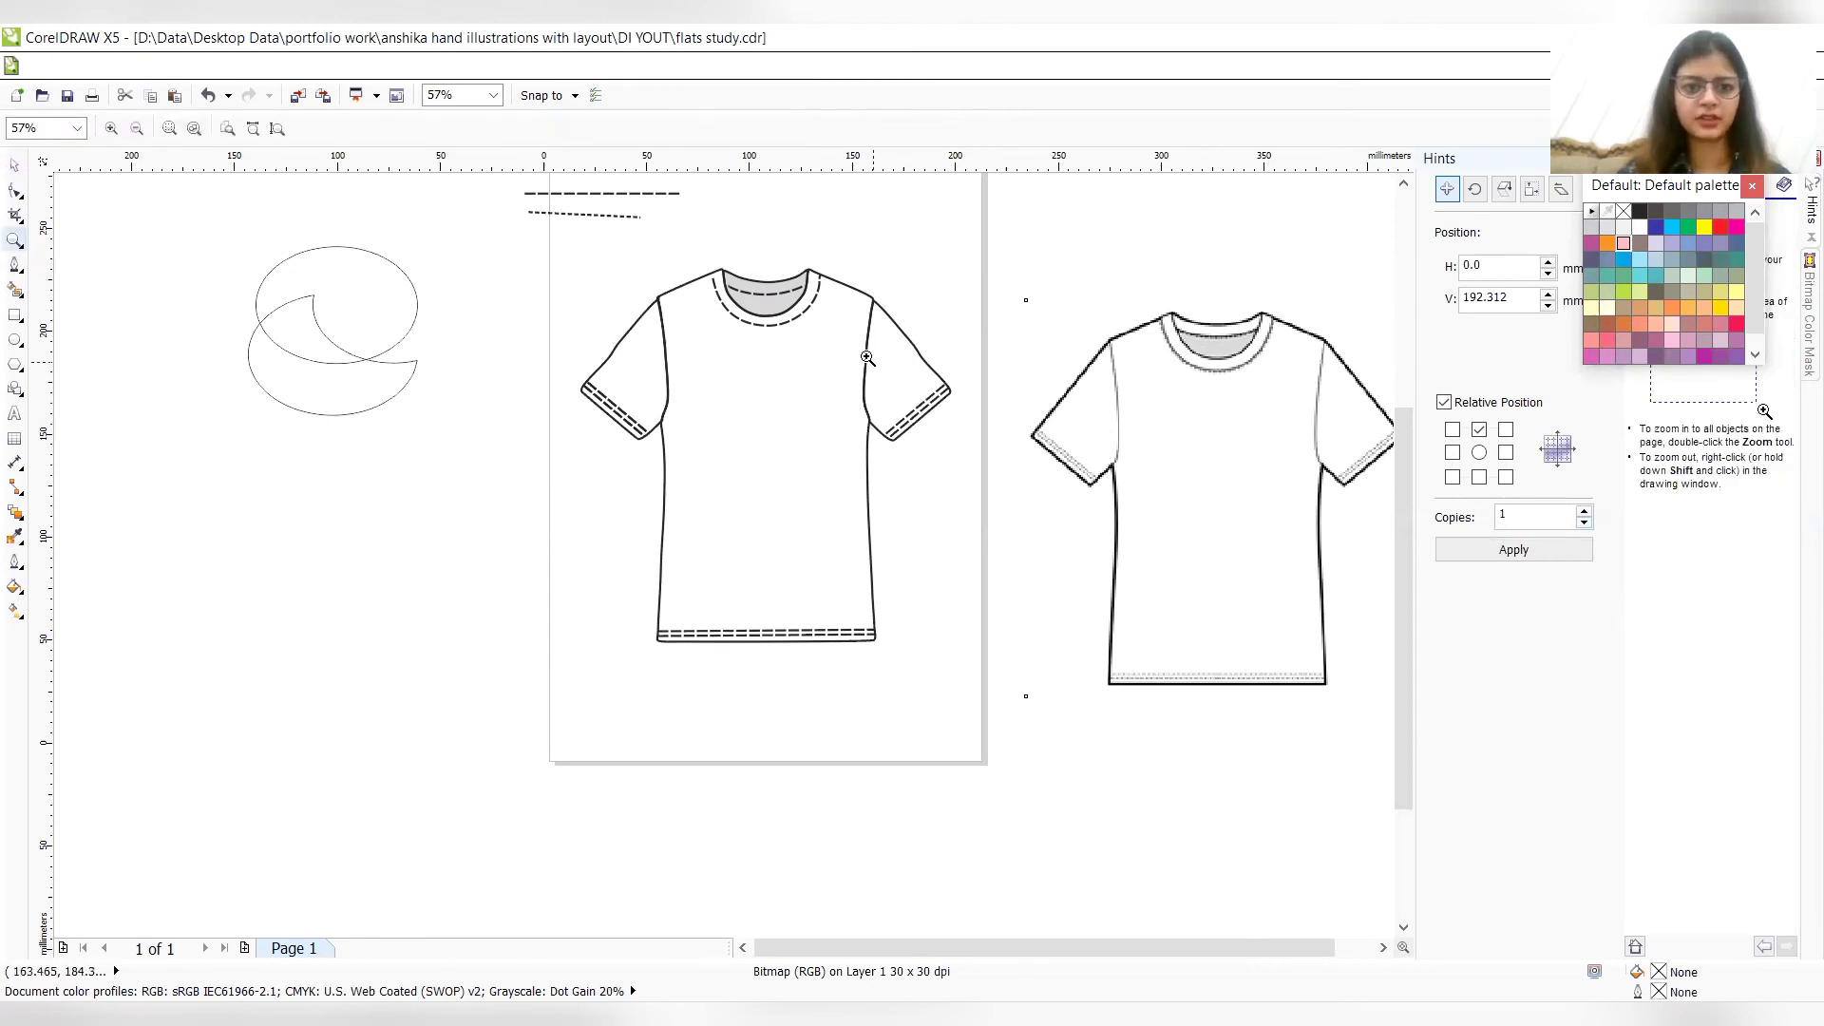
pyautogui.click(736, 299)
pyautogui.click(777, 539)
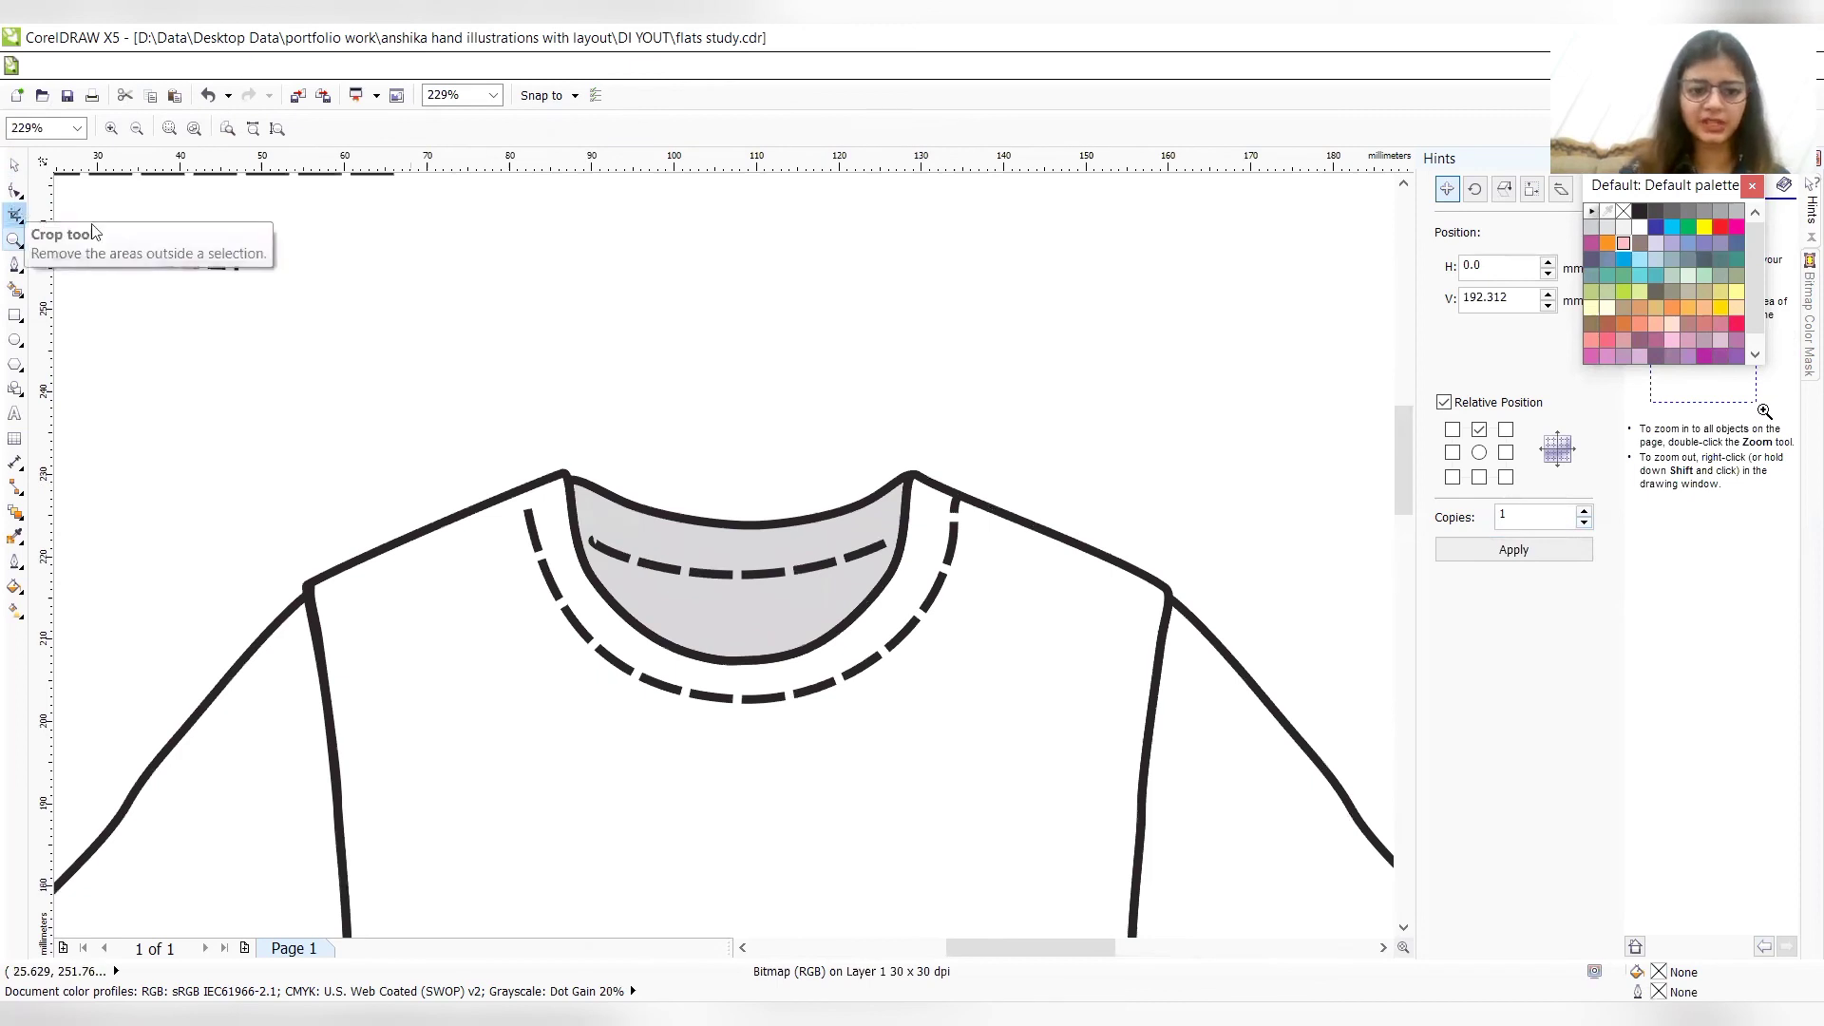
pyautogui.press('F10')
pyautogui.click(529, 540)
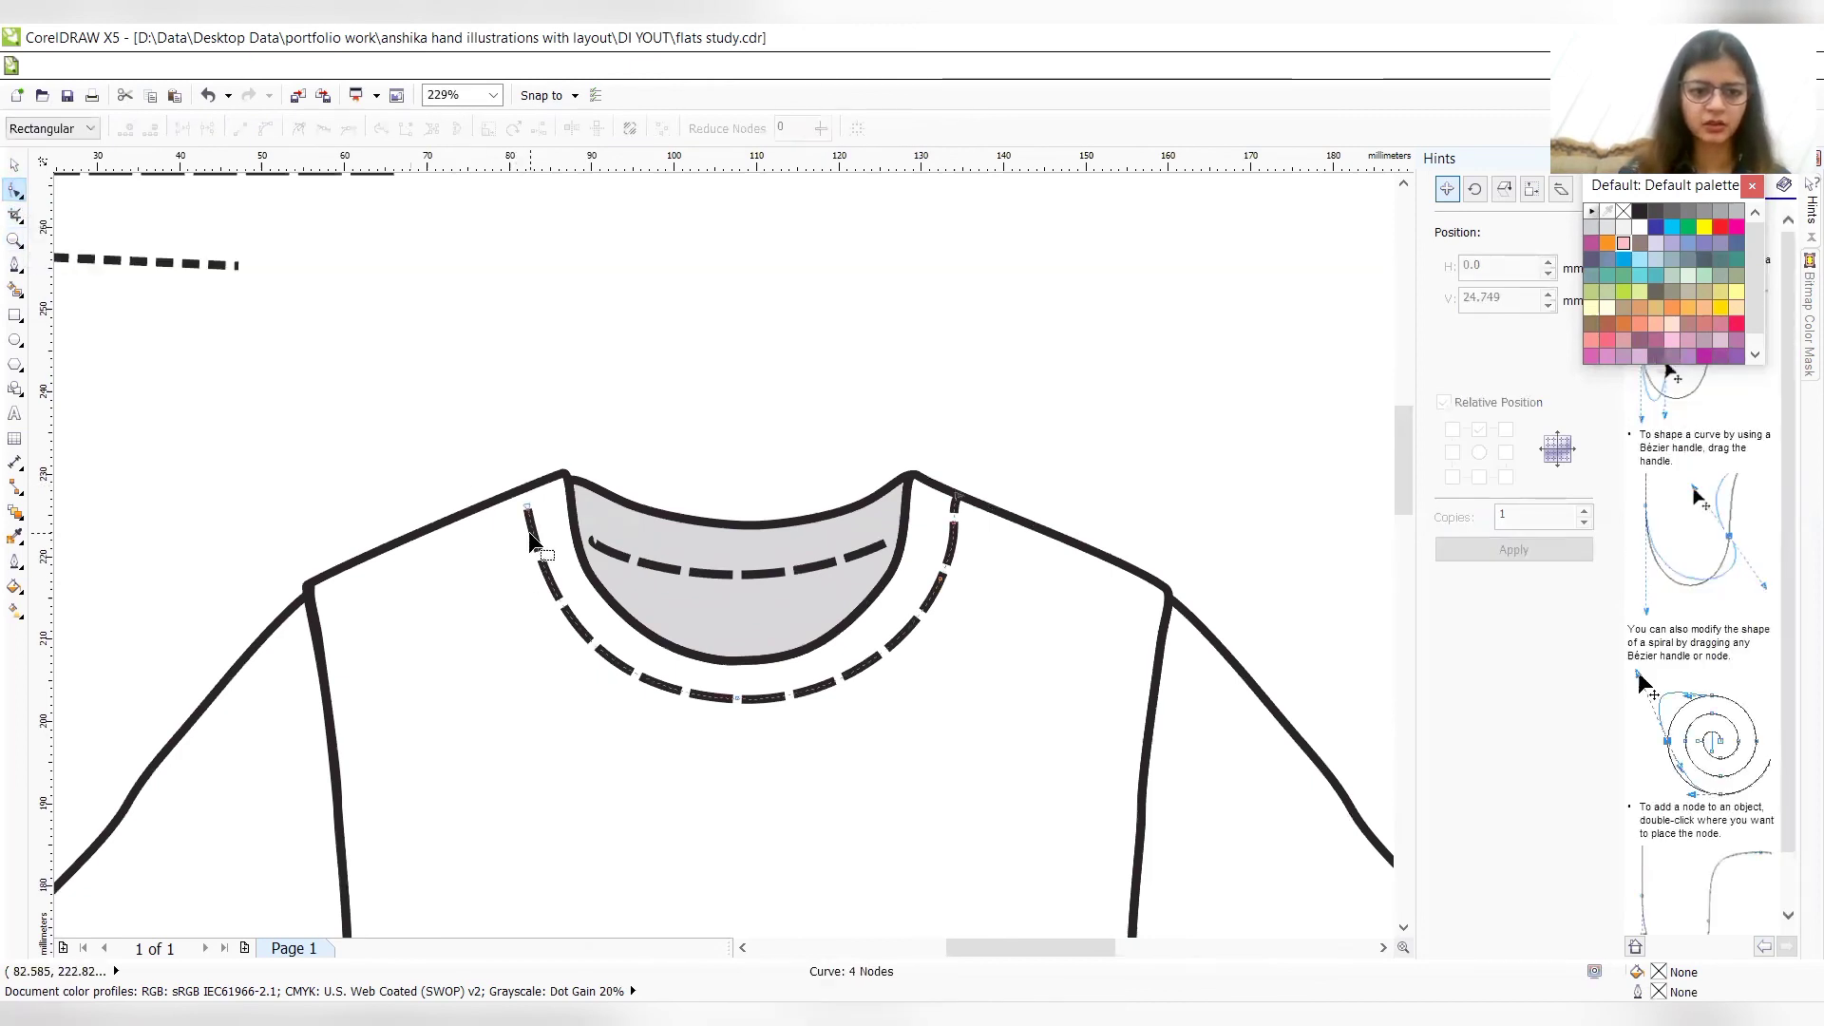
pyautogui.click(527, 510)
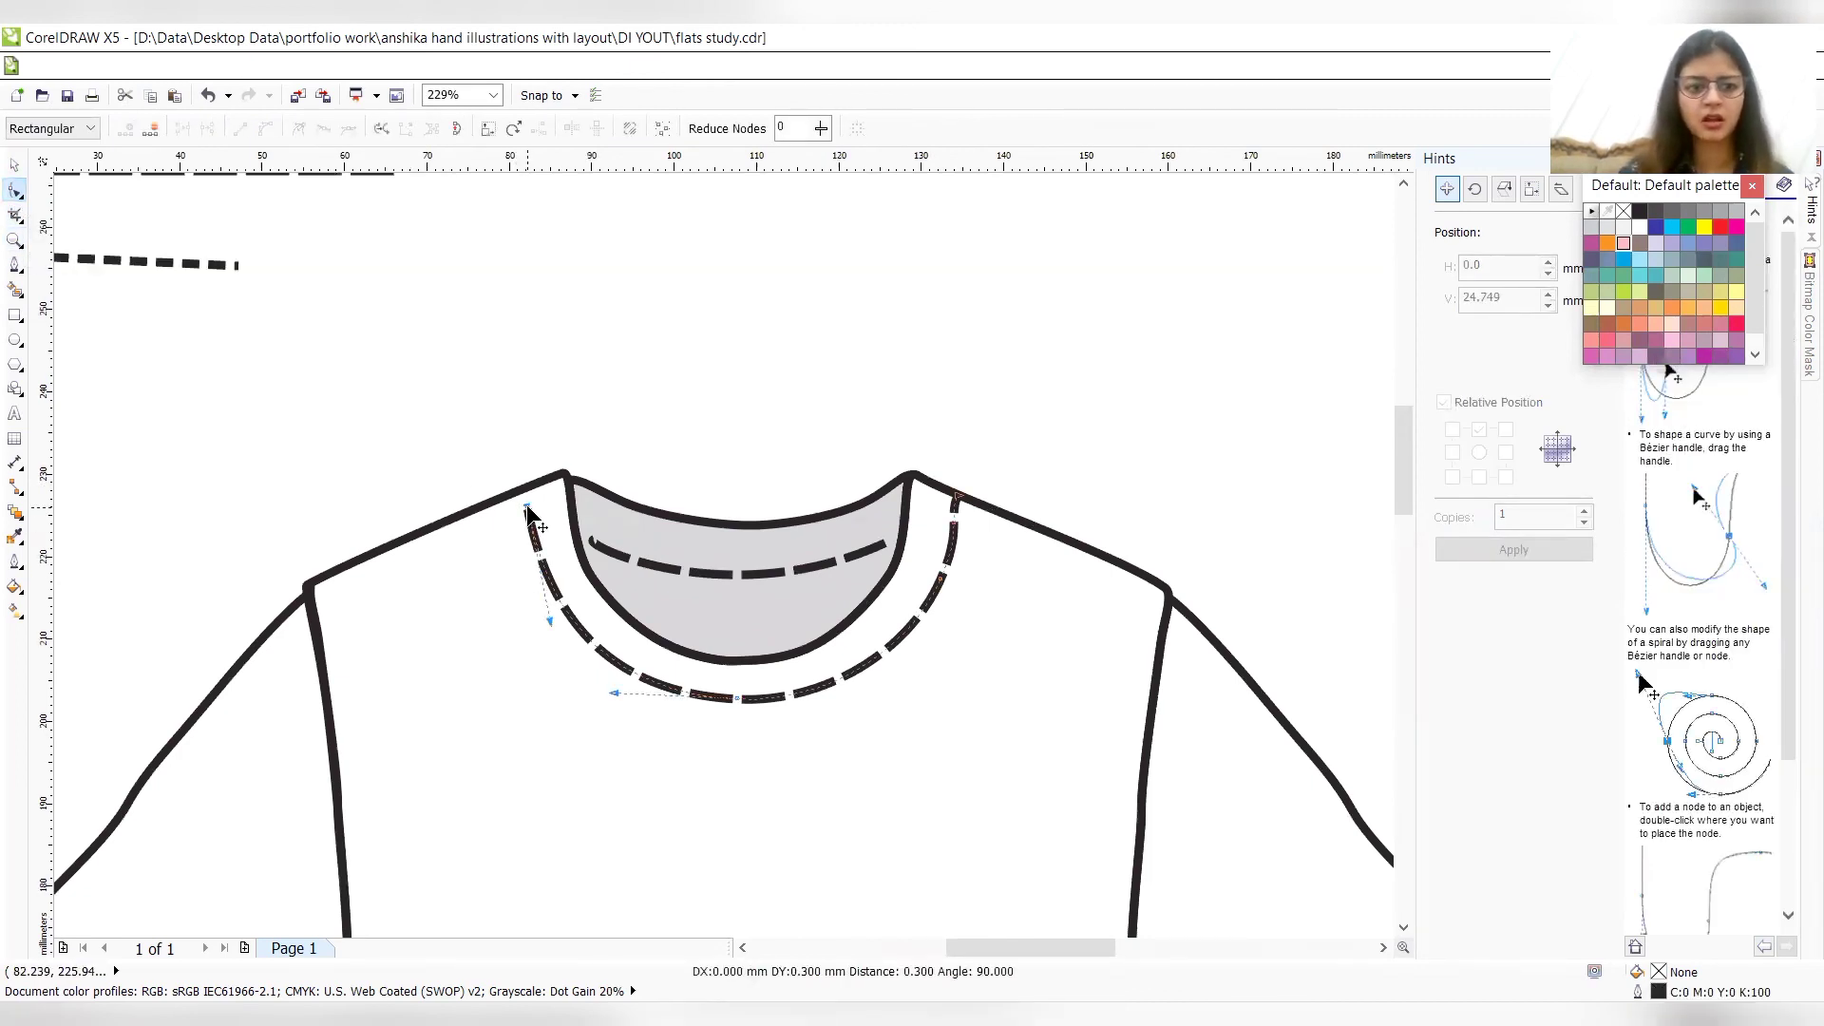
pyautogui.moveTo(527, 510); pyautogui.dragTo(529, 510)
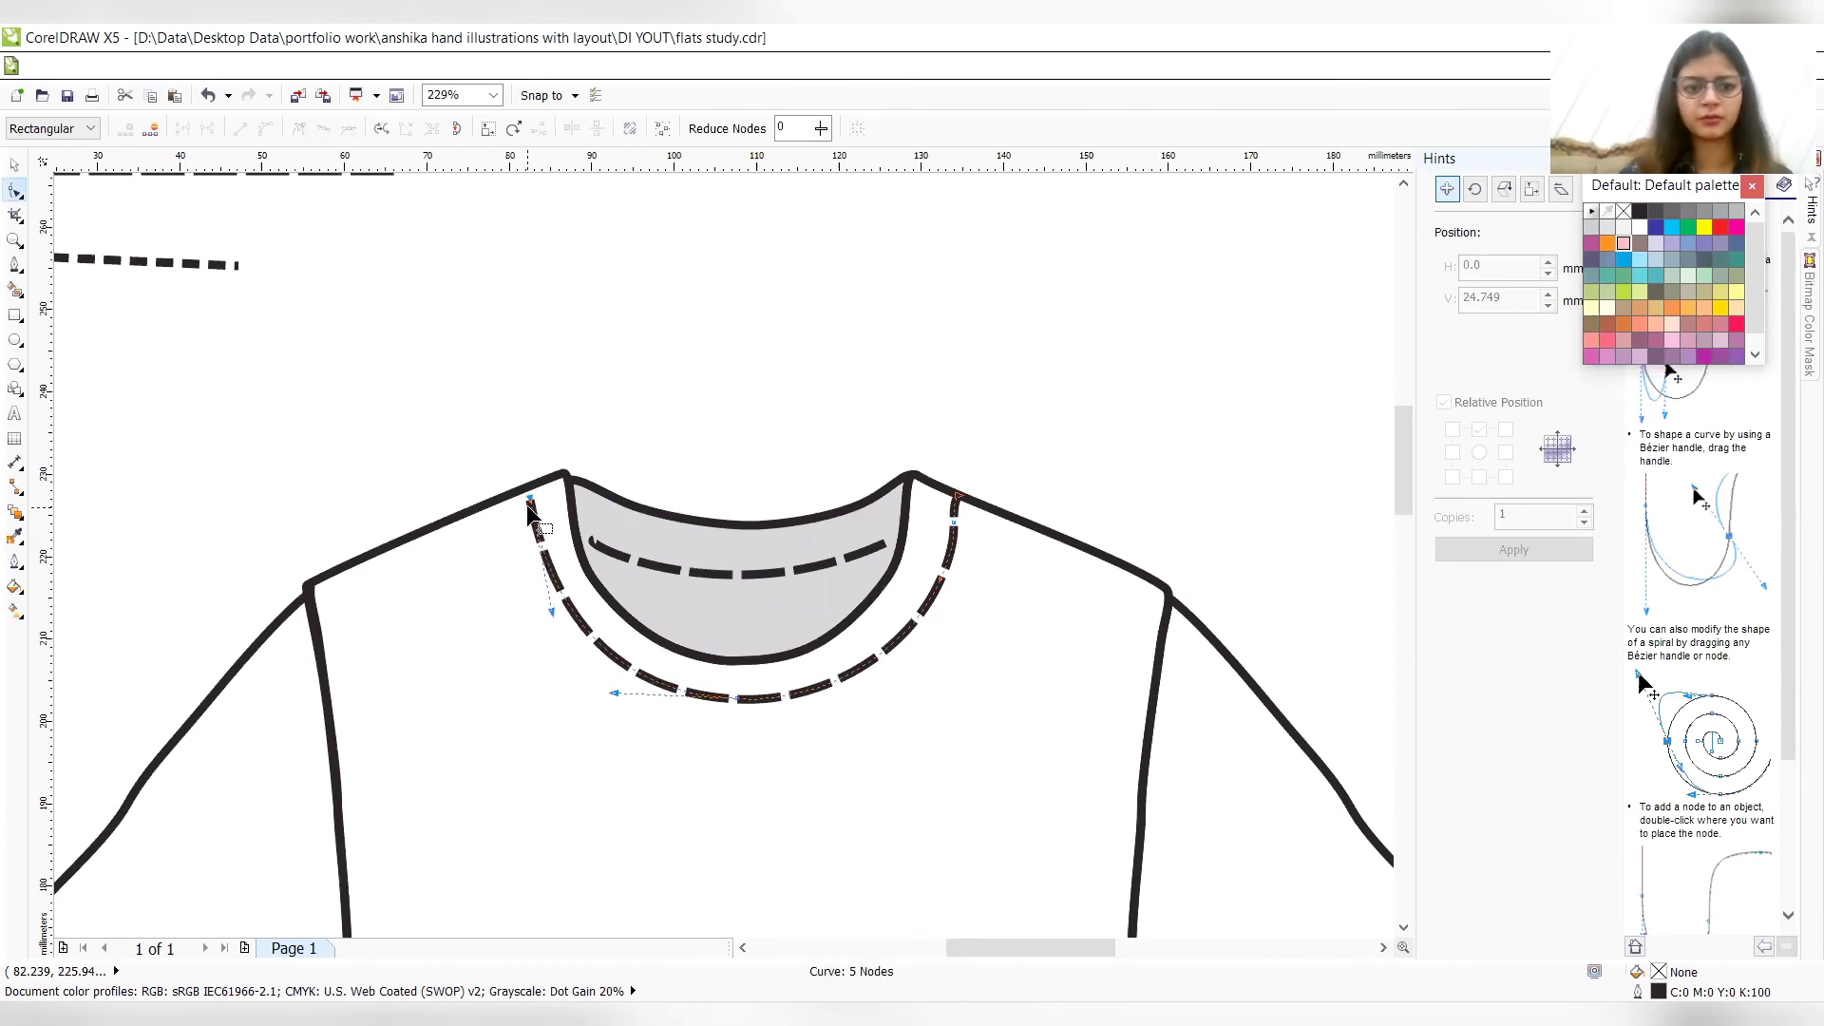
pyautogui.press('Up')
pyautogui.press('Up')
pyautogui.press('Up')
pyautogui.press('Up')
pyautogui.press('Up')
pyautogui.press('Up')
pyautogui.press('Up')
pyautogui.press('Up')
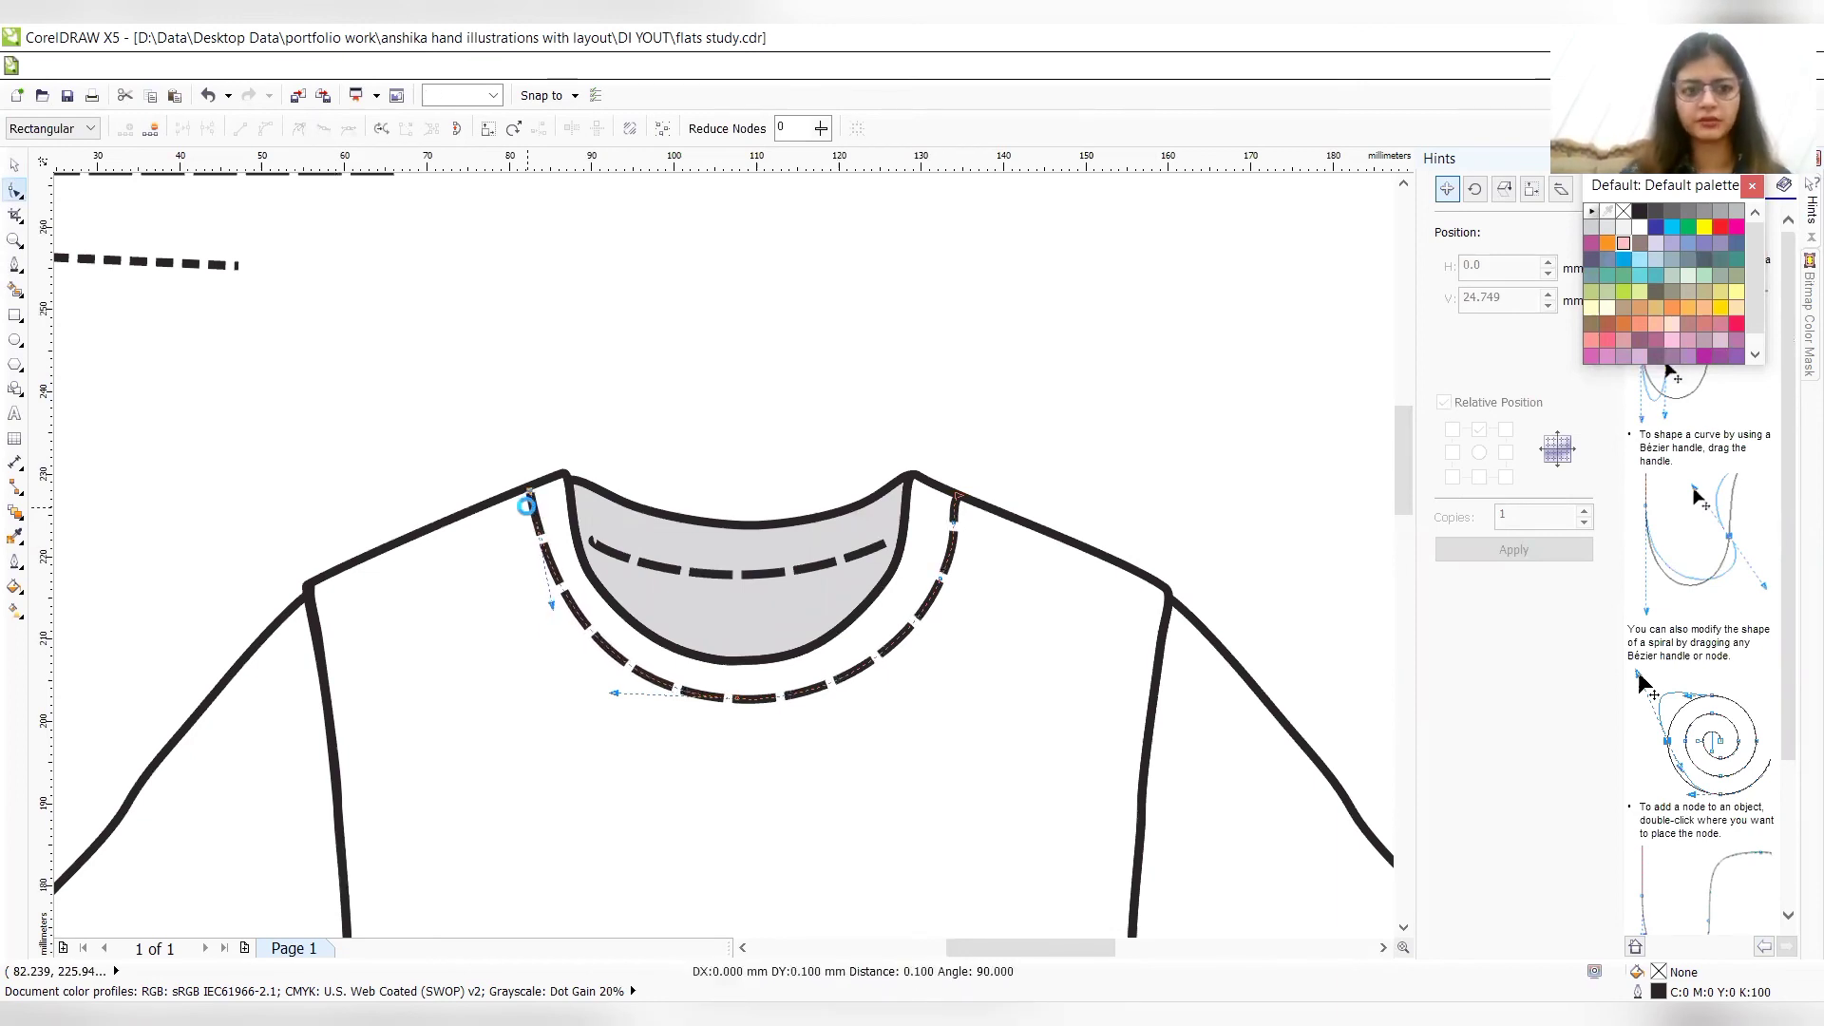
pyautogui.press('Up')
pyautogui.press('Up')
pyautogui.press('Up')
pyautogui.press('Left')
pyautogui.press('Left')
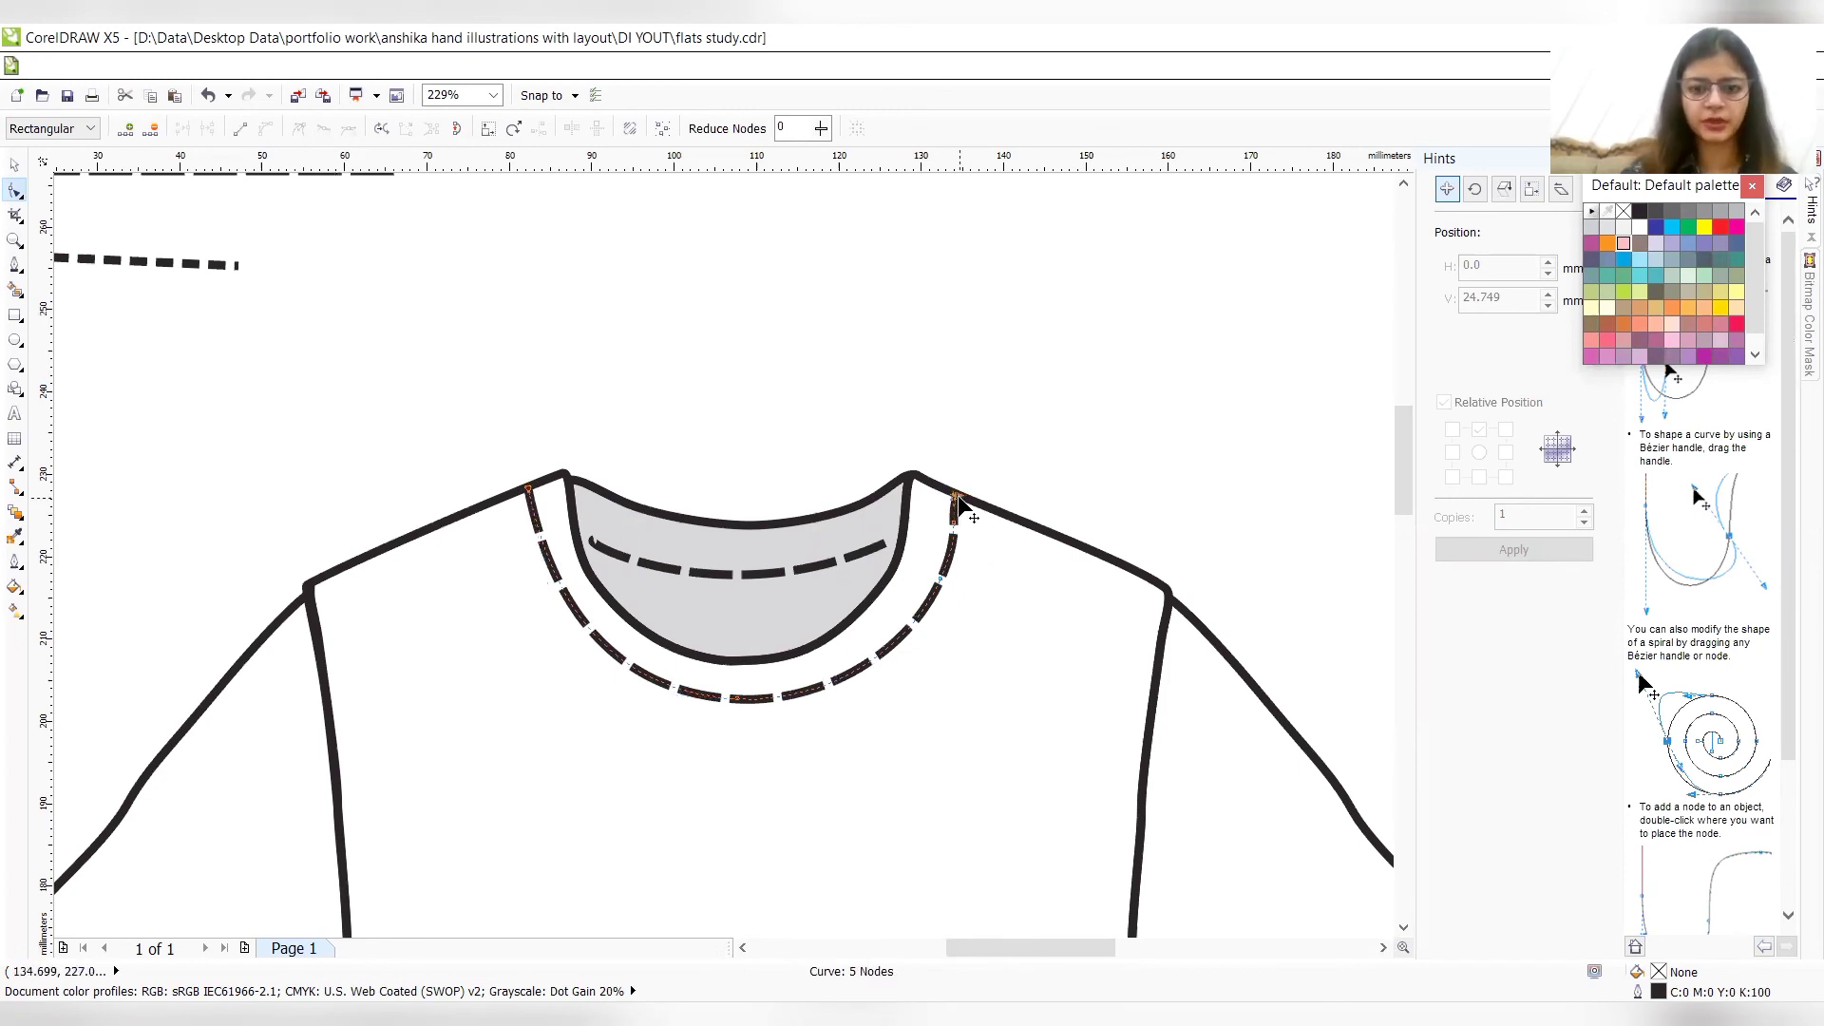
# - Shift the right end node of the neckband stitch curve slightly left and reshape the curve near the right shoulder
pyautogui.press('Left')
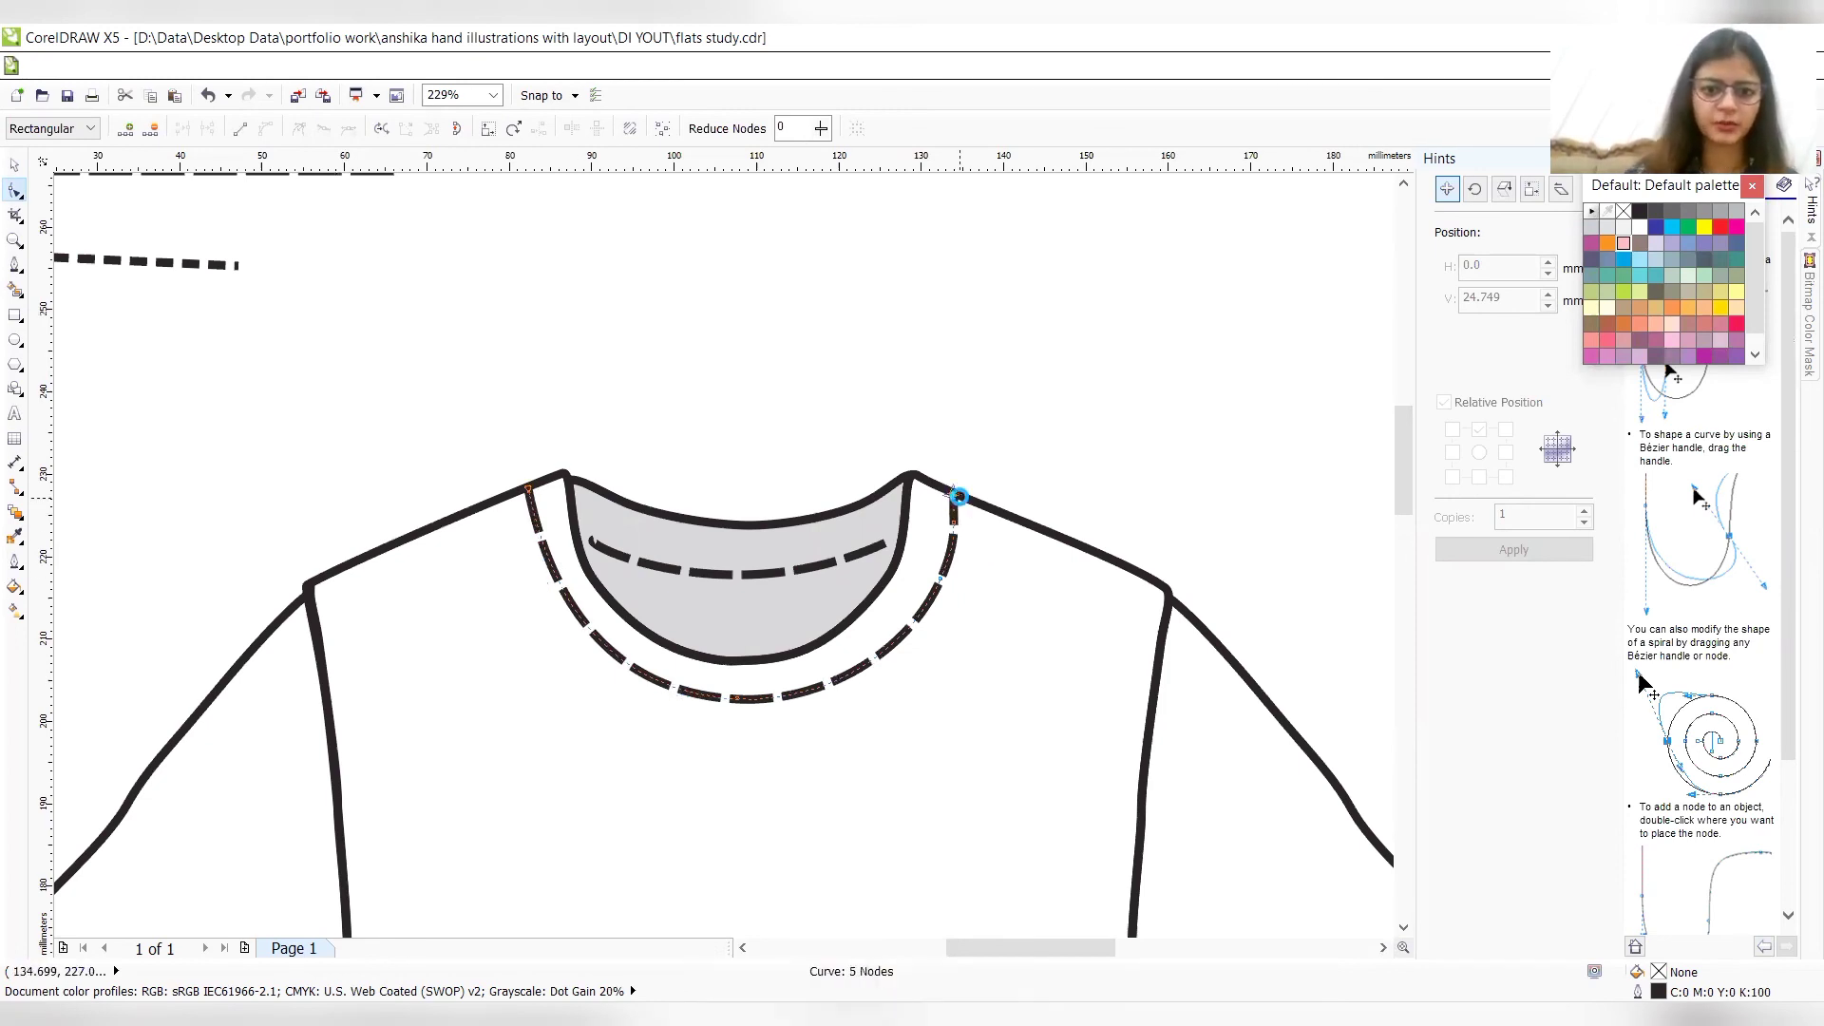
pyautogui.press('Left')
pyautogui.press('Left')
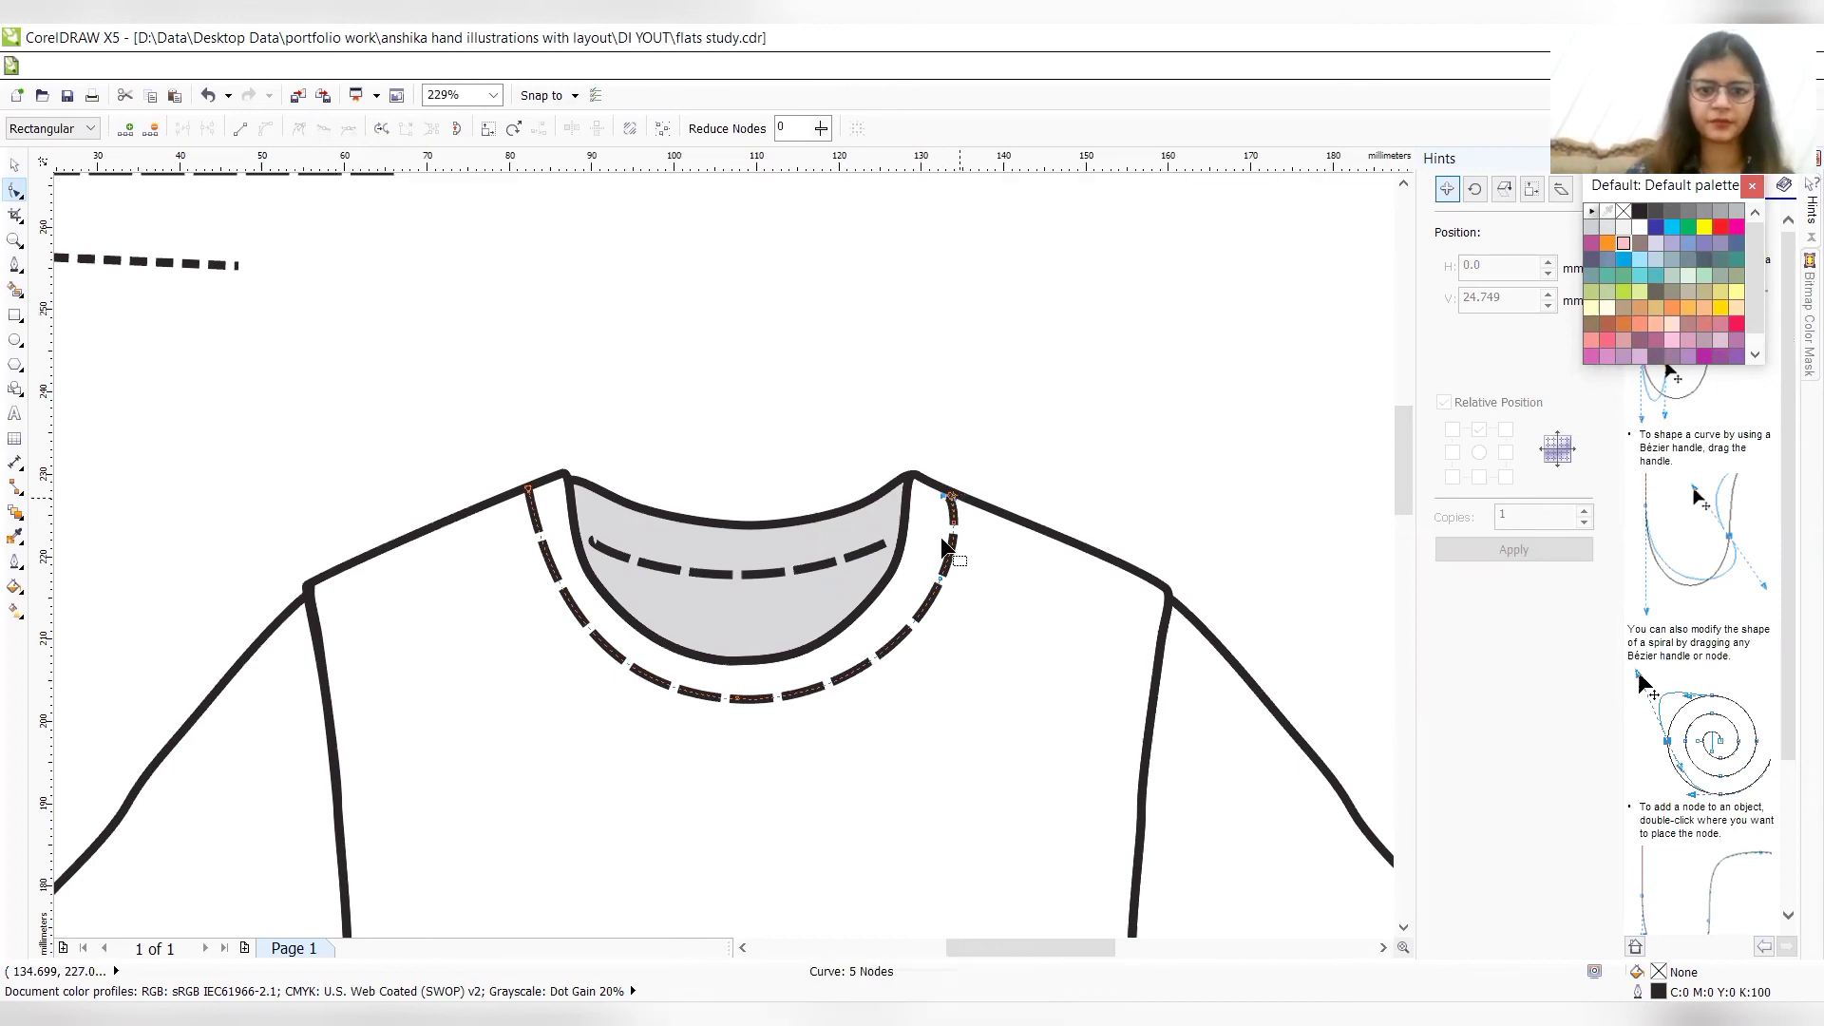
pyautogui.moveTo(924, 595); pyautogui.dragTo(955, 483)
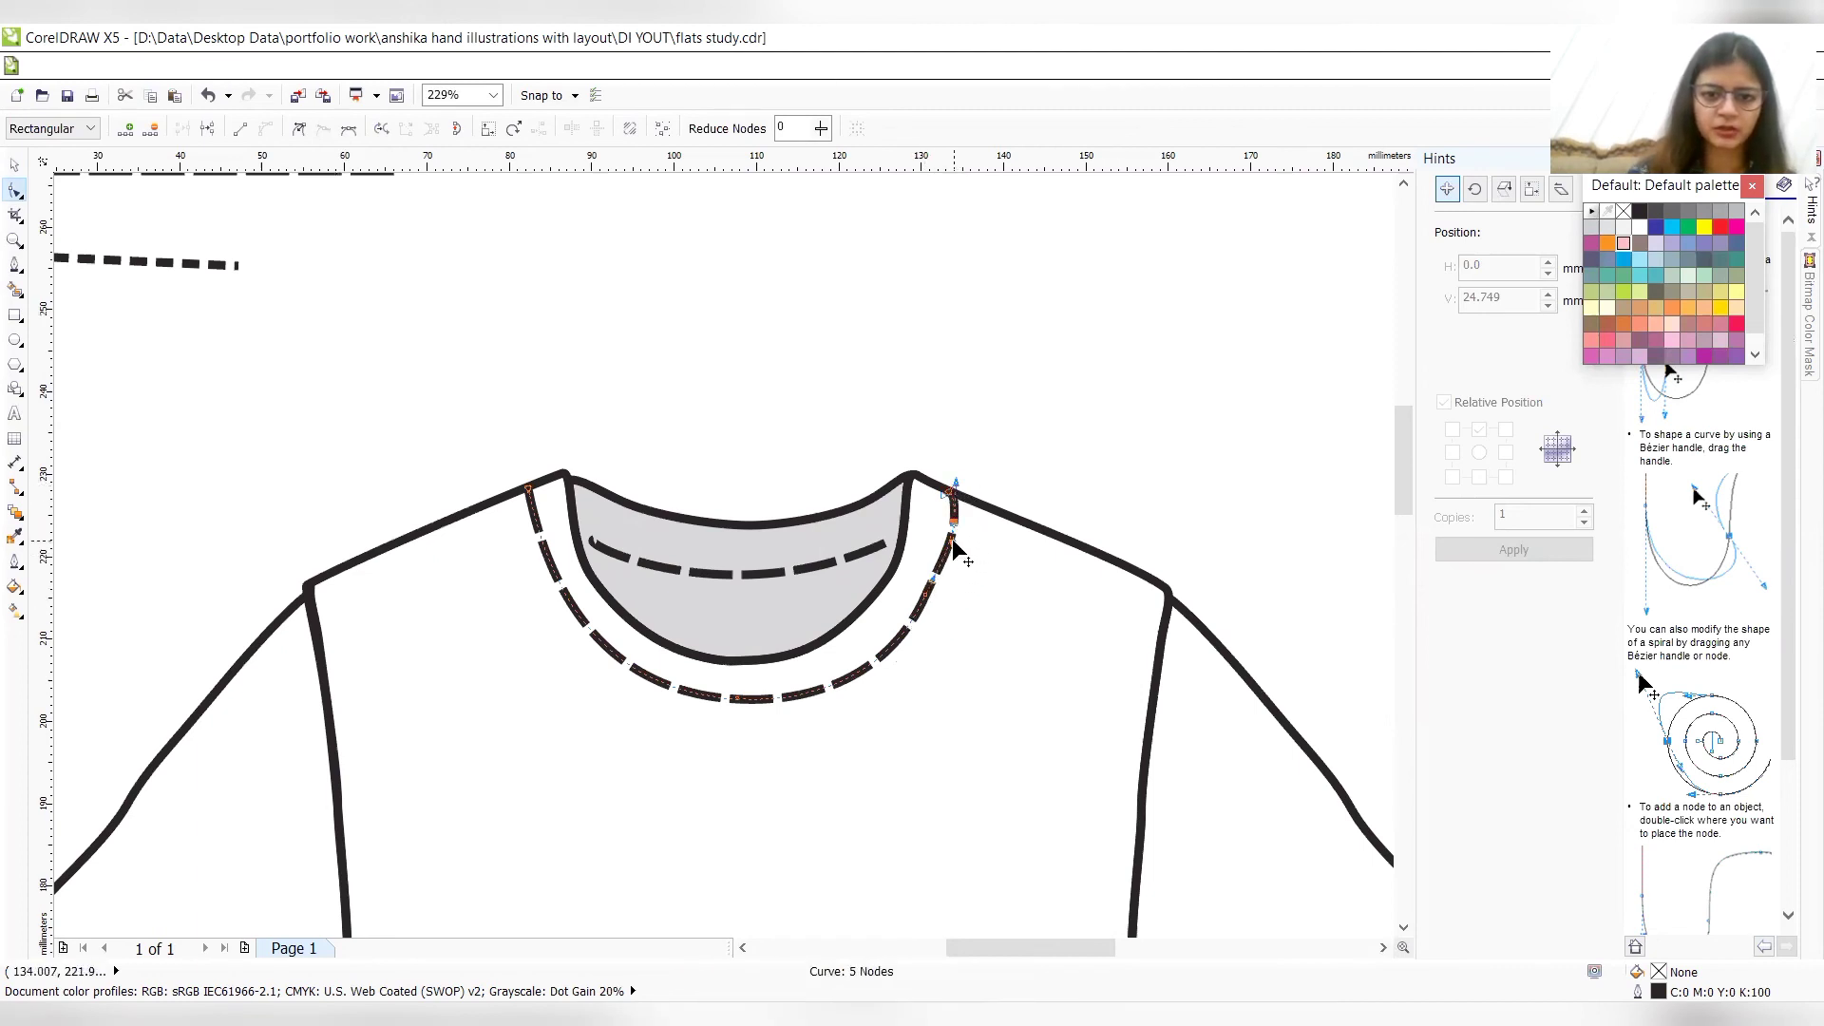
# - Delete the extra node near the right shoulder from the neckband stitch curve and nudge its bottom node slightly left
pyautogui.press('Delete')
pyautogui.click(733, 697)
pyautogui.press('Left')
pyautogui.press('Left')
pyautogui.press('Left')
pyautogui.press('Left')
pyautogui.press('Left')
pyautogui.press('Left')
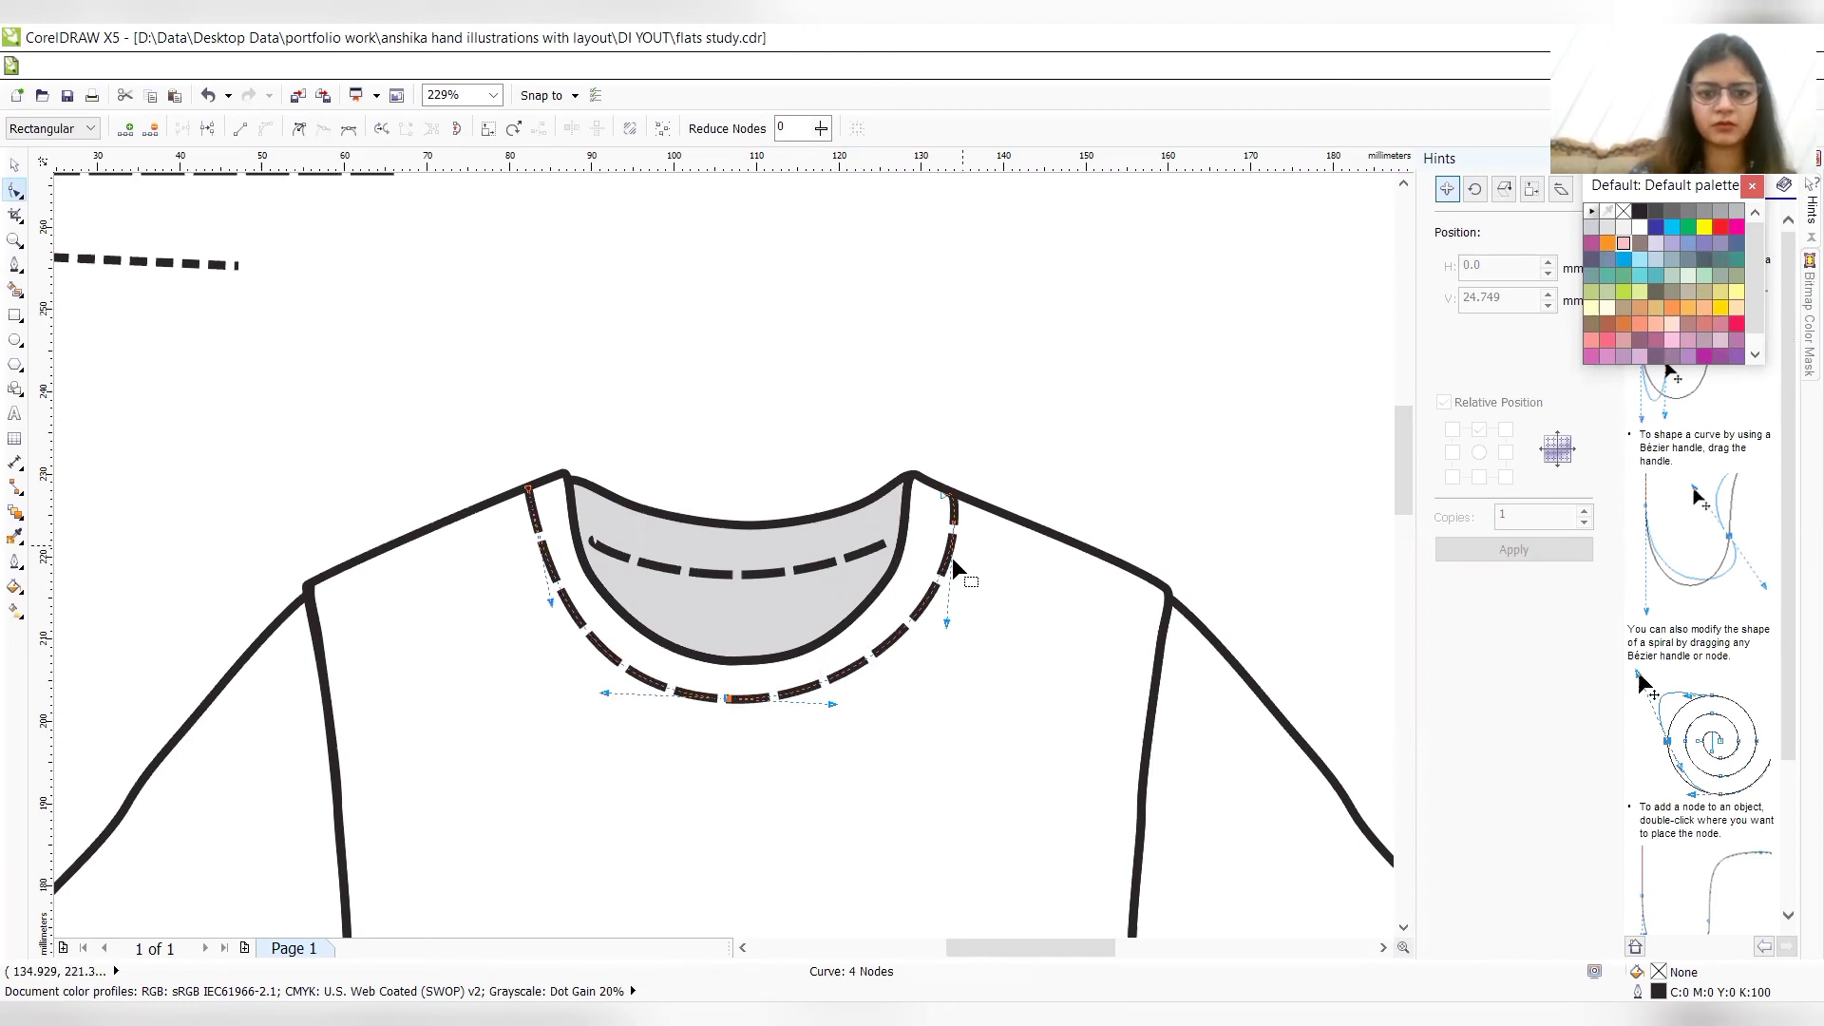
# - Remove another node from the neckband stitch curve's right side and shift both curve ends slightly inward along the shoulders, smoothing the sides
pyautogui.moveTo(946, 623); pyautogui.dragTo(930, 625)
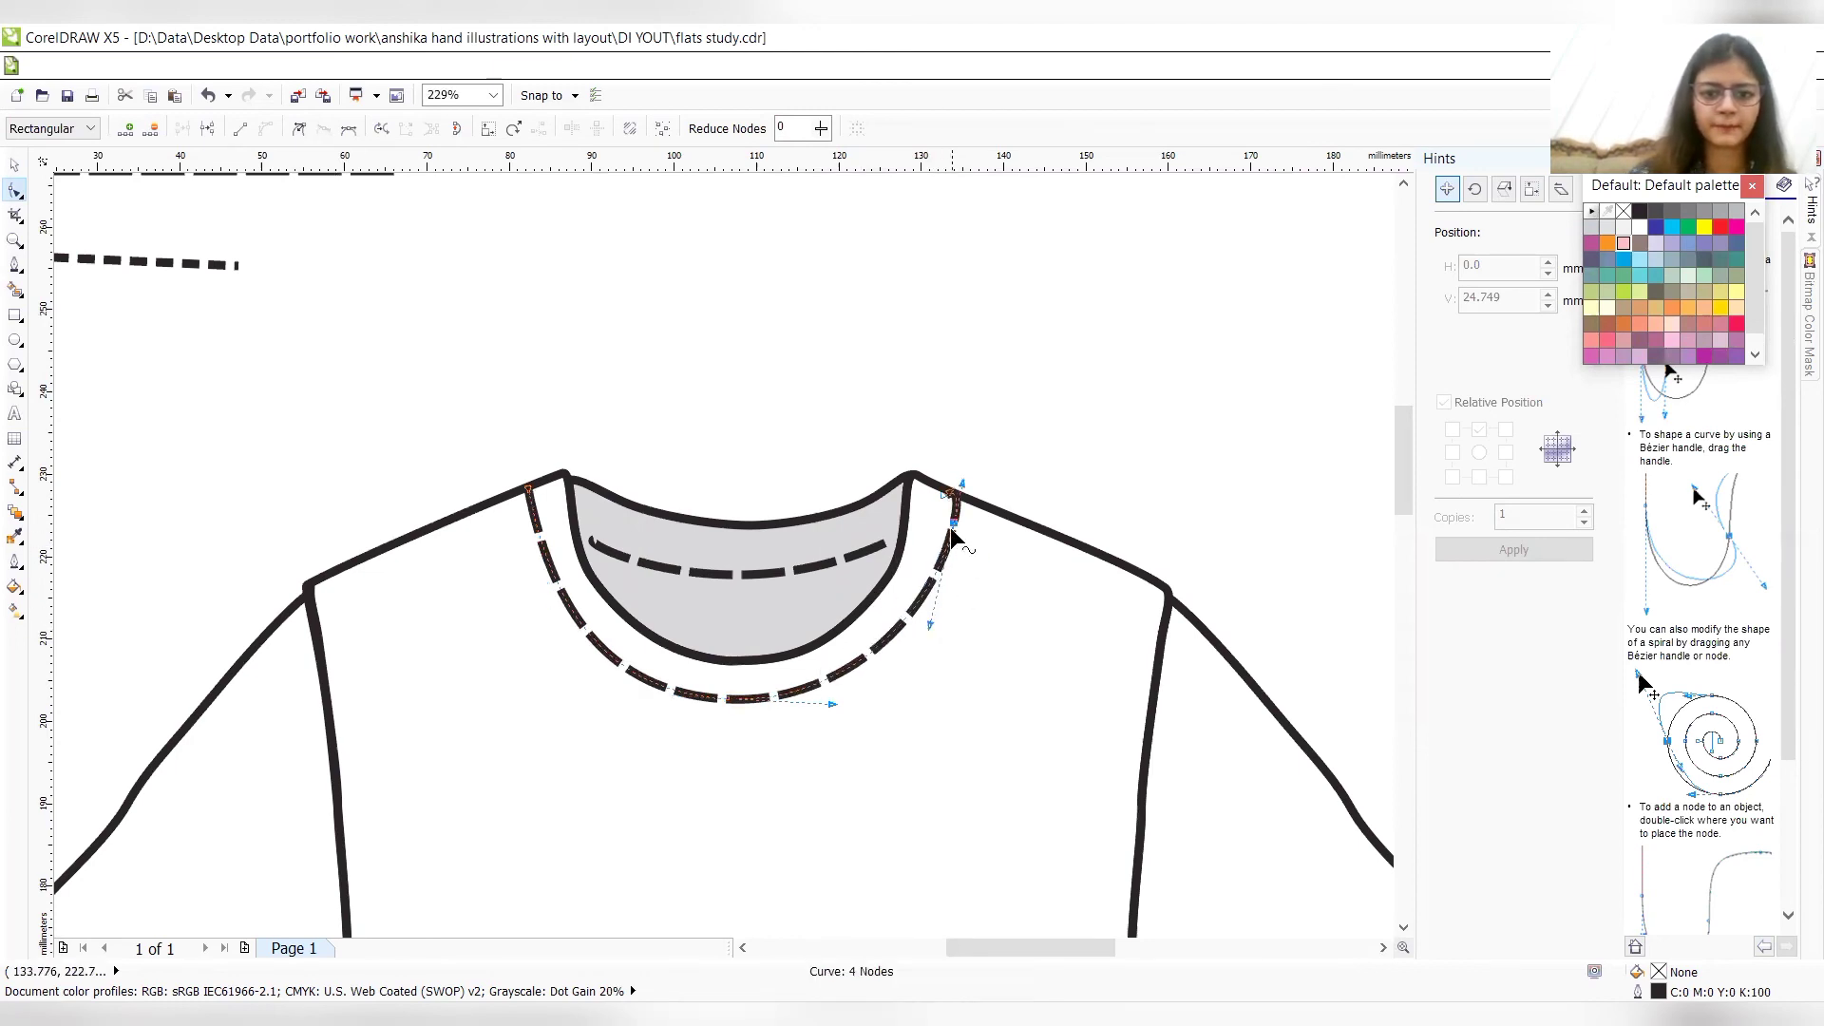
pyautogui.press('Delete')
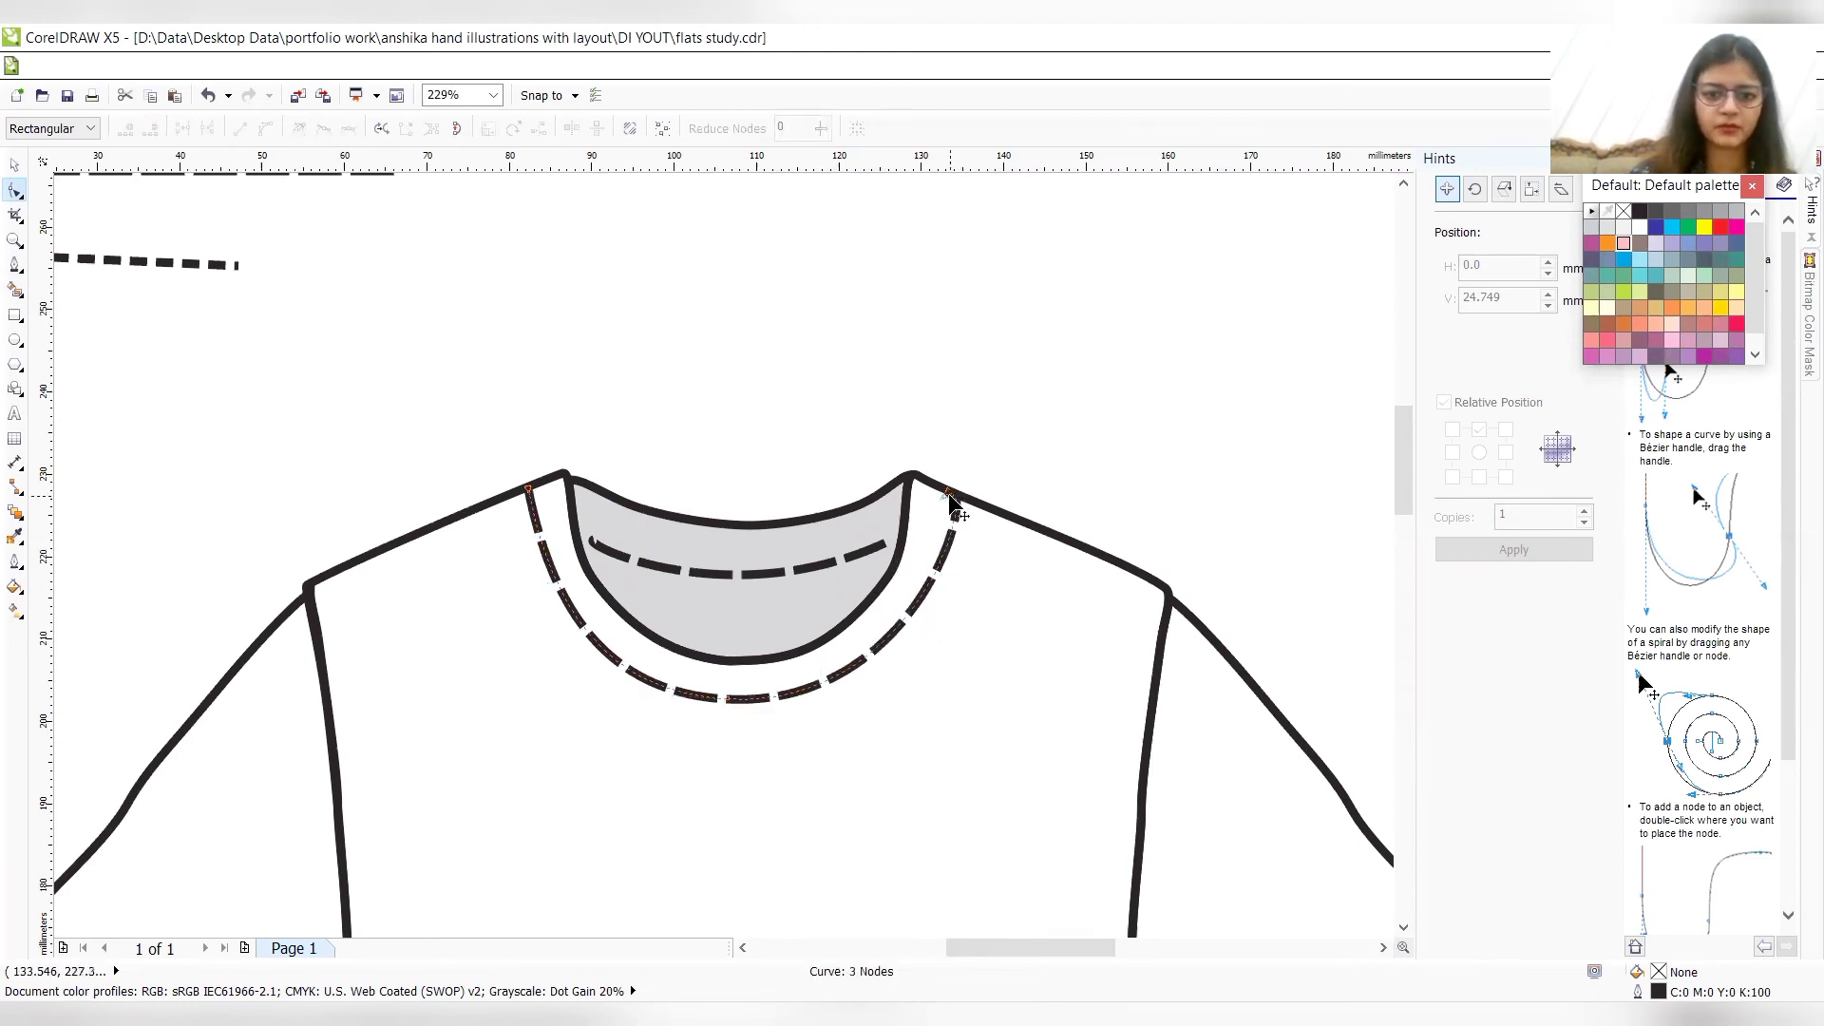
pyautogui.moveTo(955, 508); pyautogui.dragTo(950, 533)
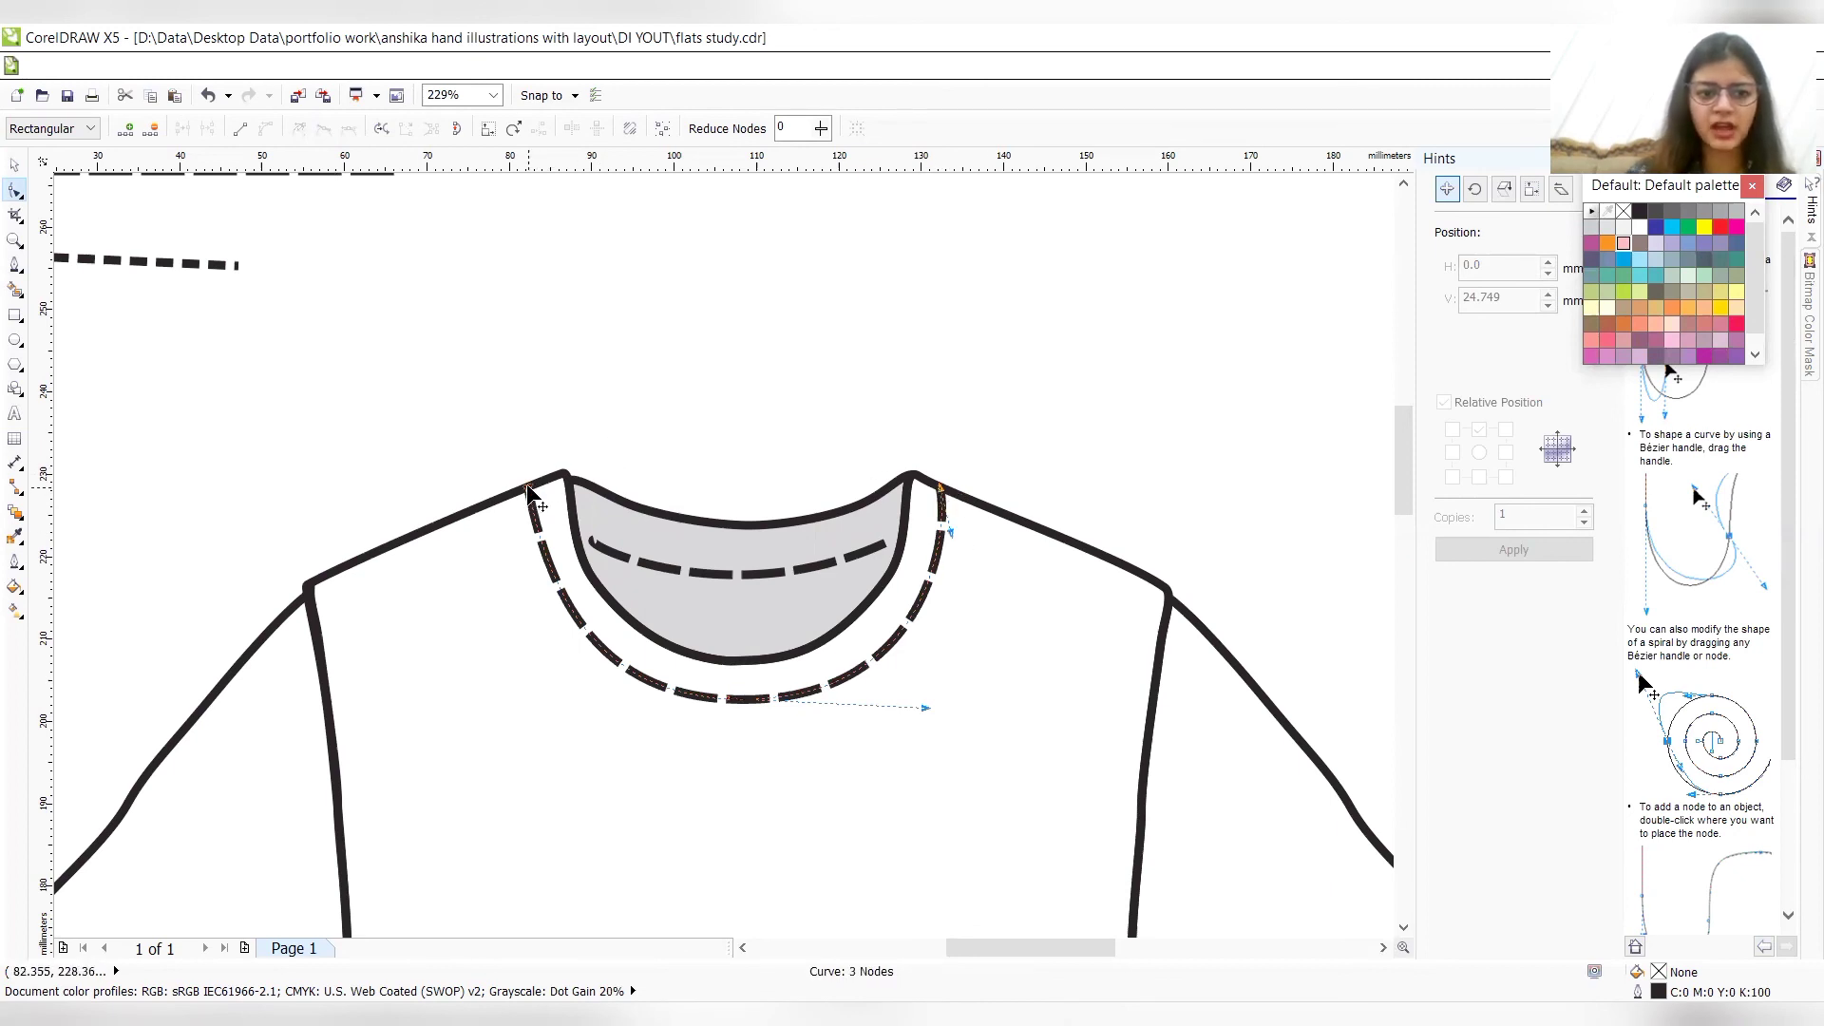
pyautogui.moveTo(529, 490); pyautogui.dragTo(530, 491)
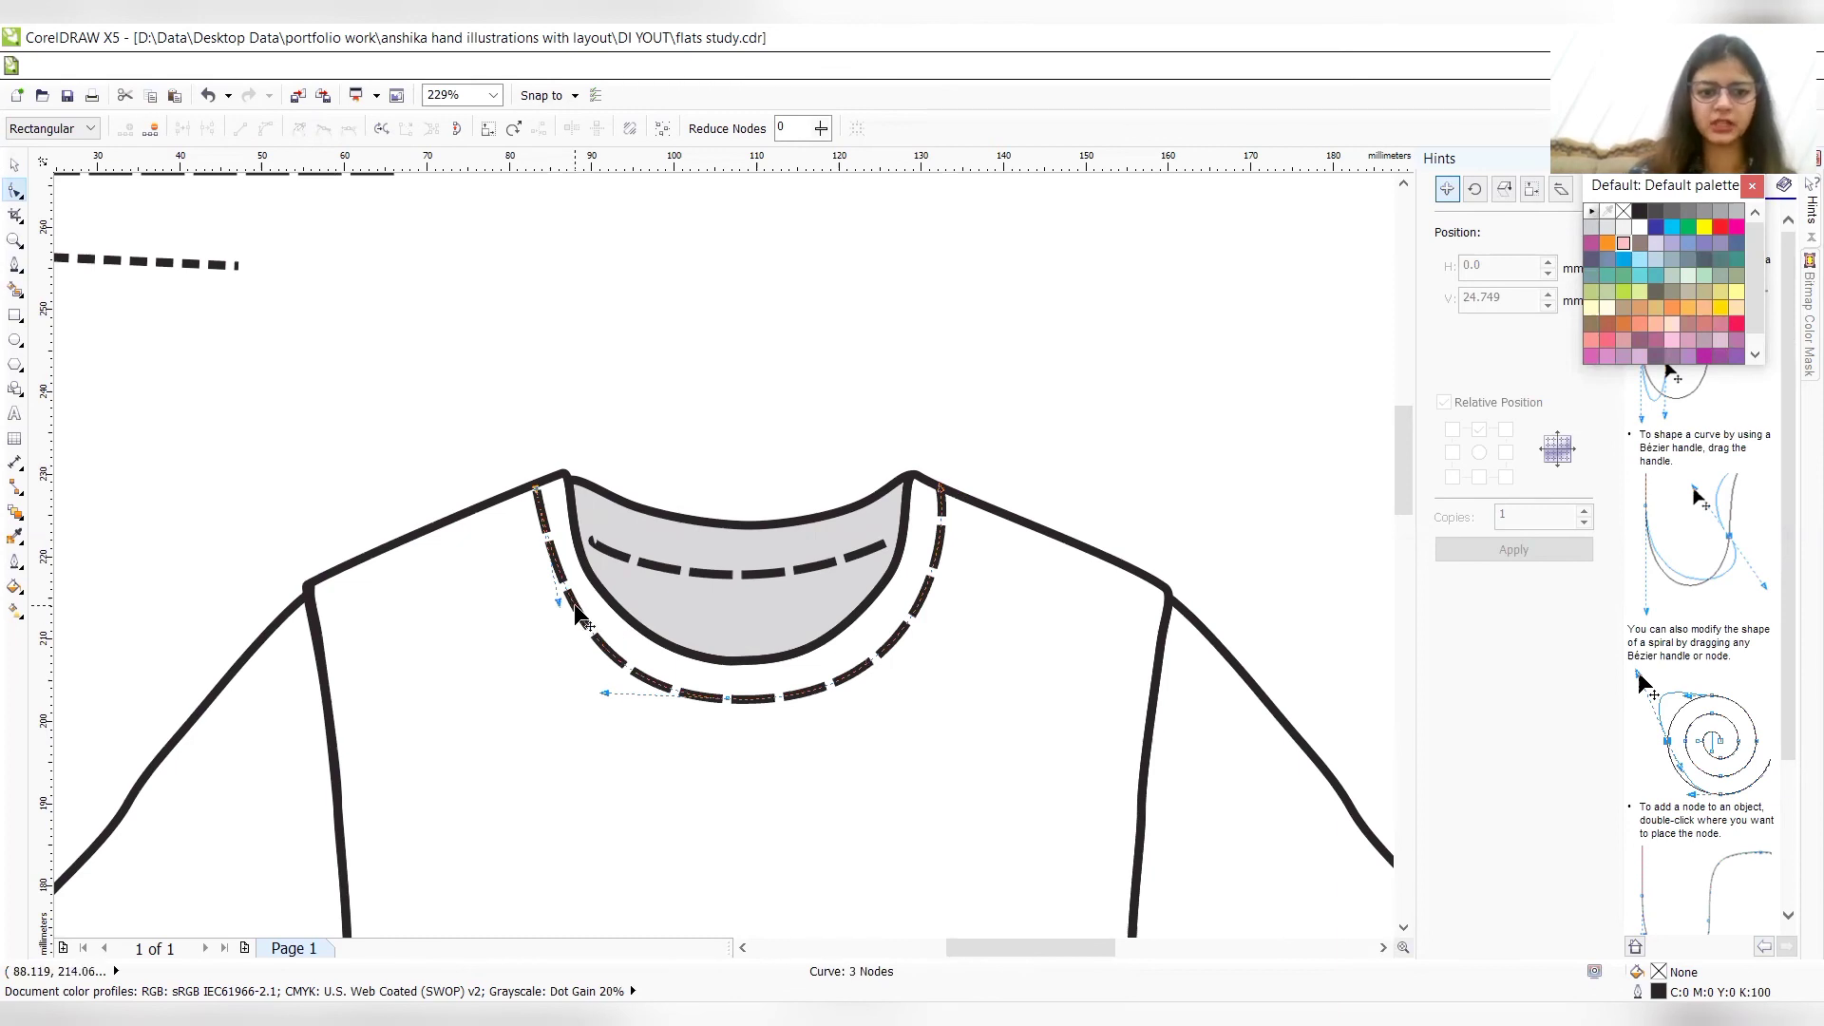
pyautogui.moveTo(575, 605); pyautogui.dragTo(574, 605)
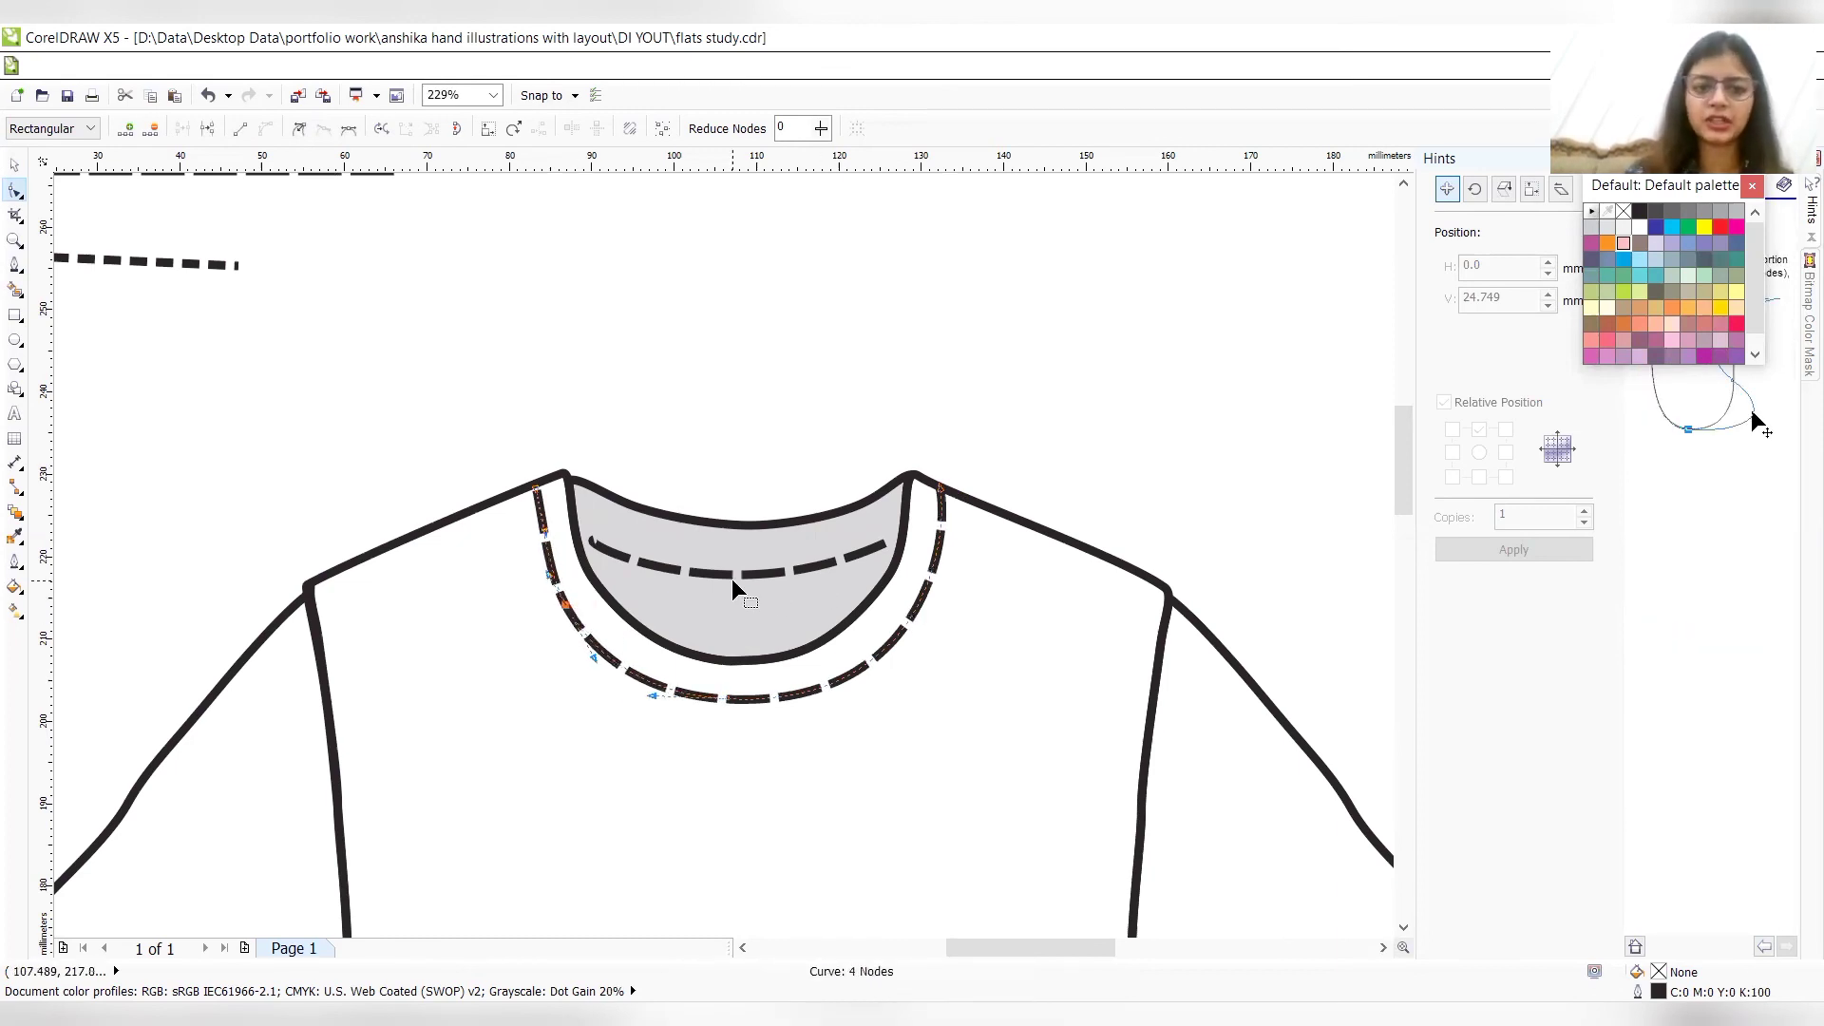
# - Extend both ends of the back neck's dashed stitch line outward to meet the neckline edges
pyautogui.click(610, 554)
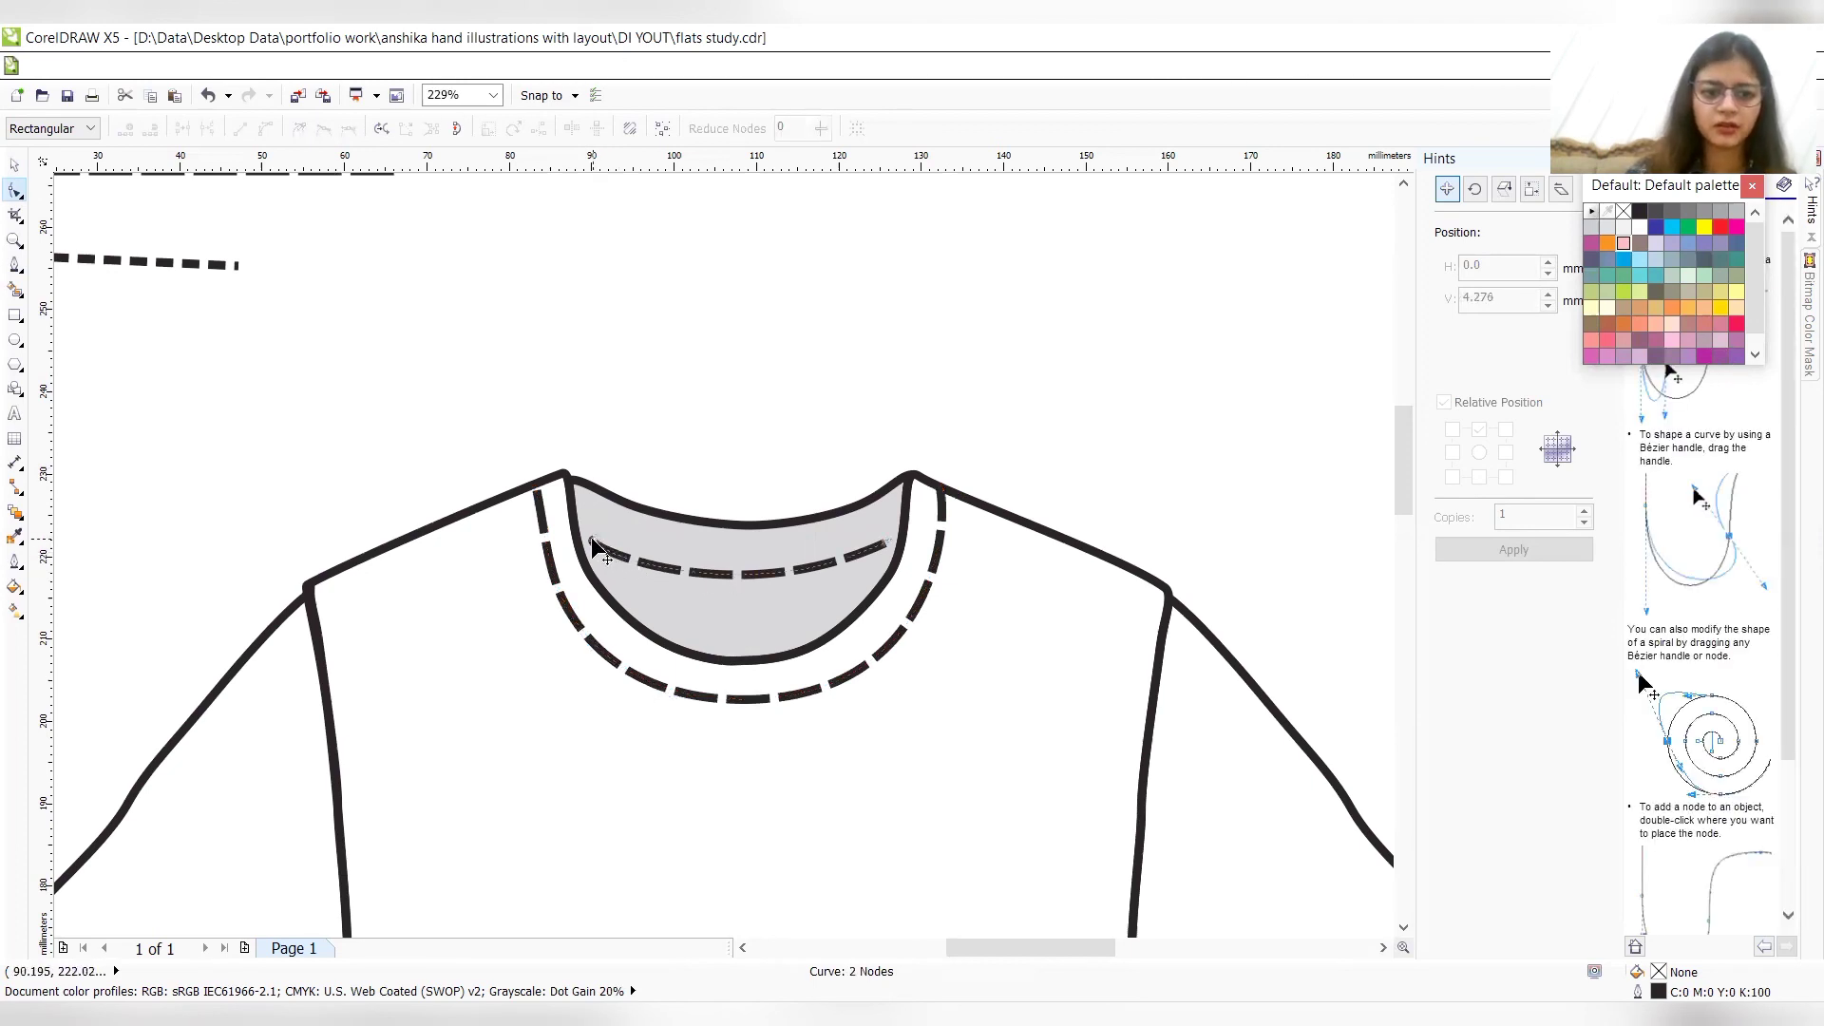
pyautogui.moveTo(593, 542); pyautogui.dragTo(571, 540)
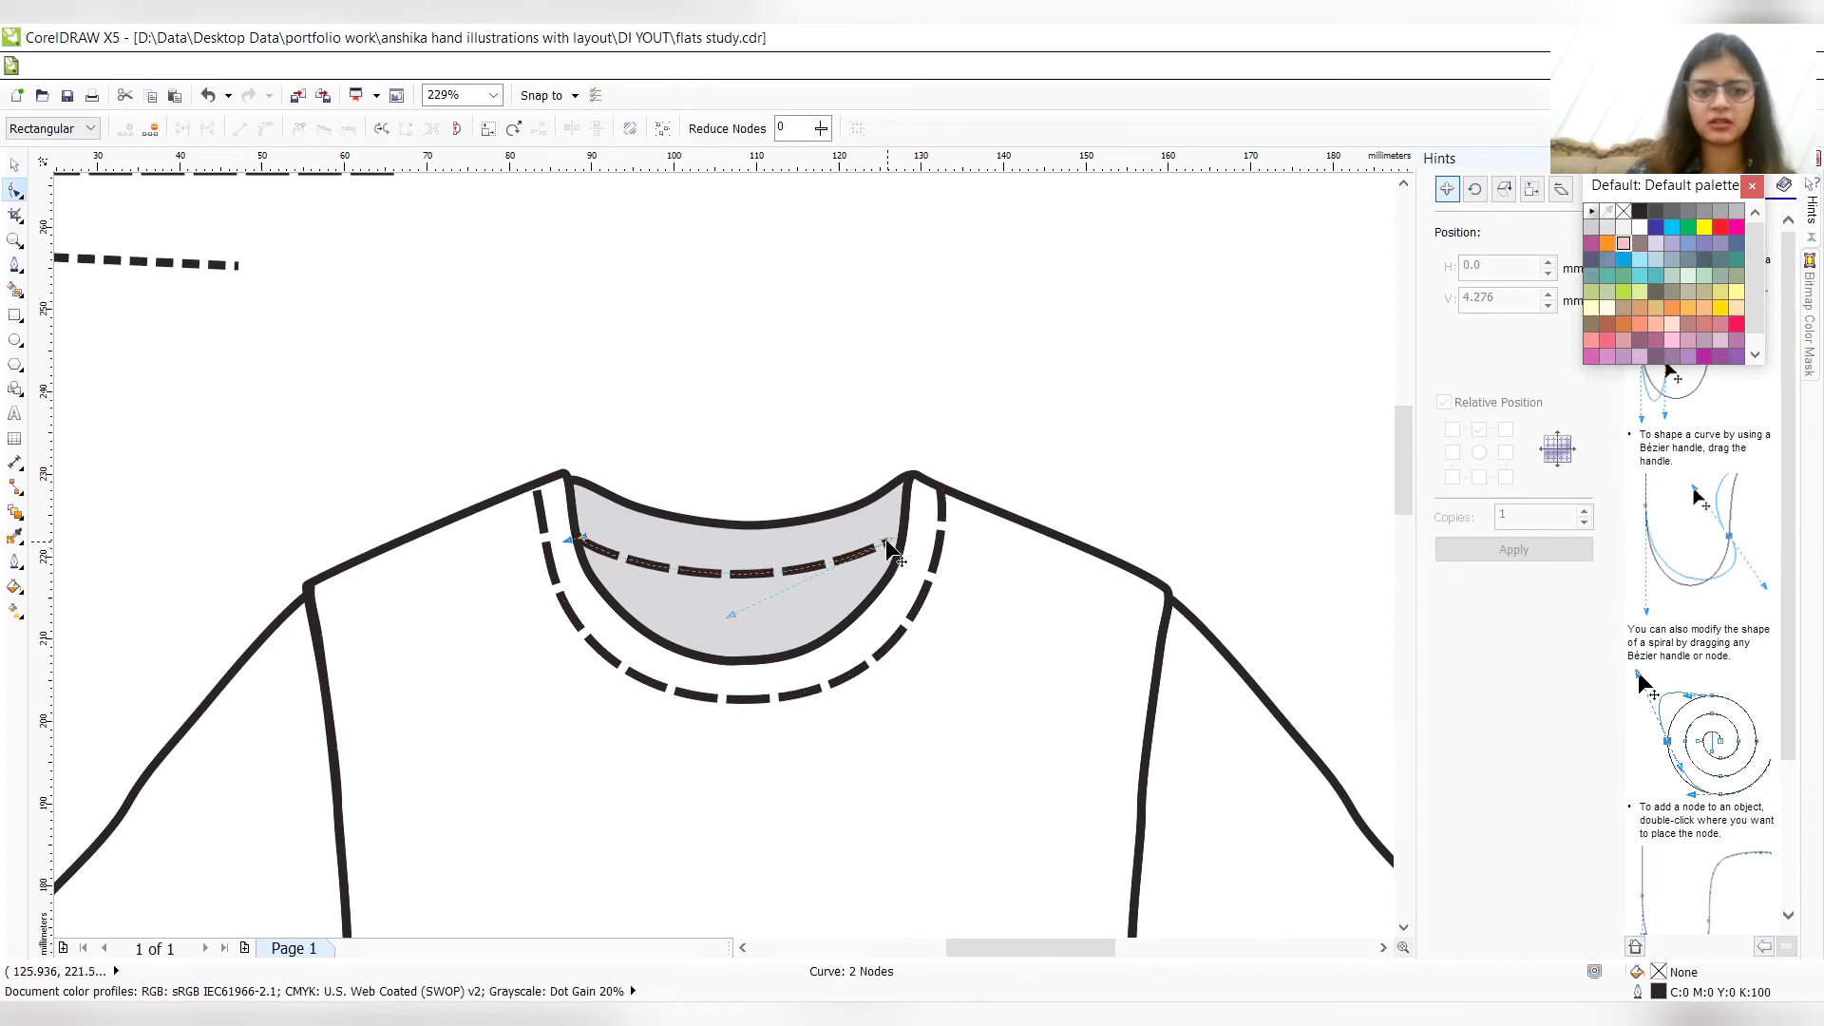
pyautogui.moveTo(888, 549); pyautogui.dragTo(888, 548)
pyautogui.press('Up')
pyautogui.press('Up')
pyautogui.press('Right')
pyautogui.press('Right')
pyautogui.press('Right')
pyautogui.press('Right')
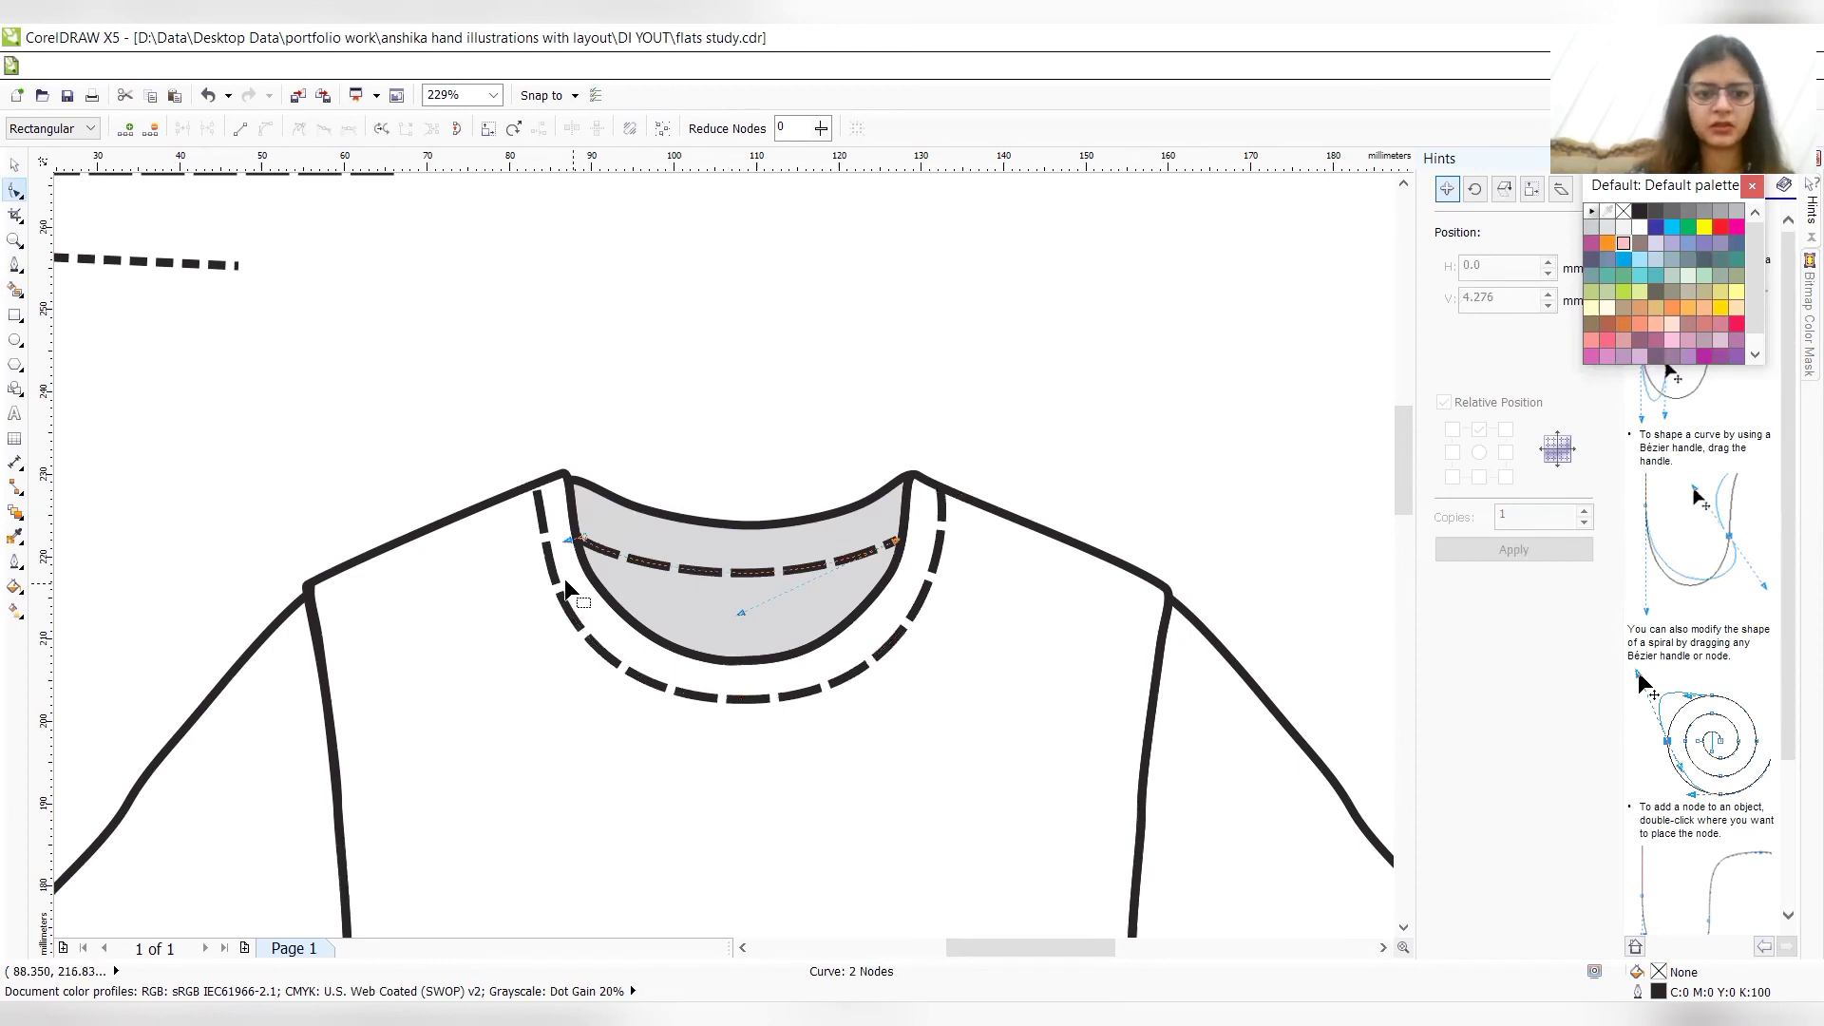
# - Refine the left side of the neckband stitch curve by slightly adjusting its nodes below the left shoulder
pyautogui.click(538, 492)
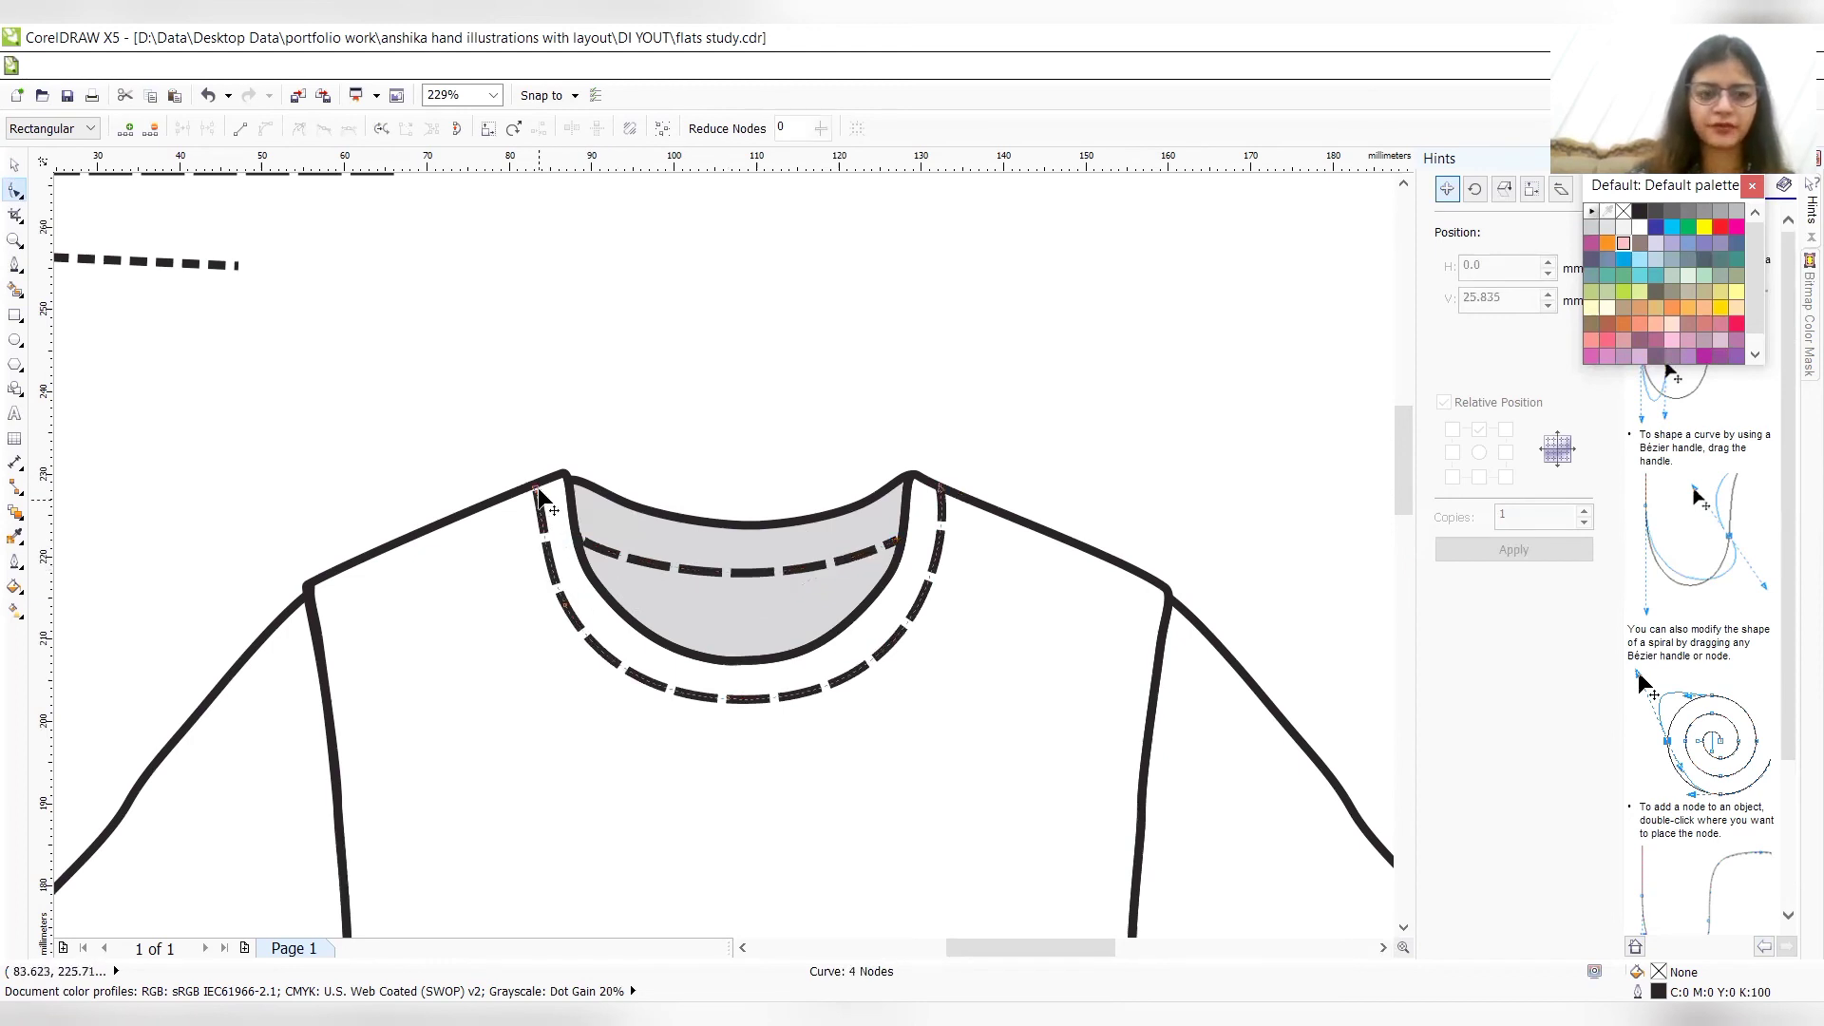
pyautogui.click(537, 487)
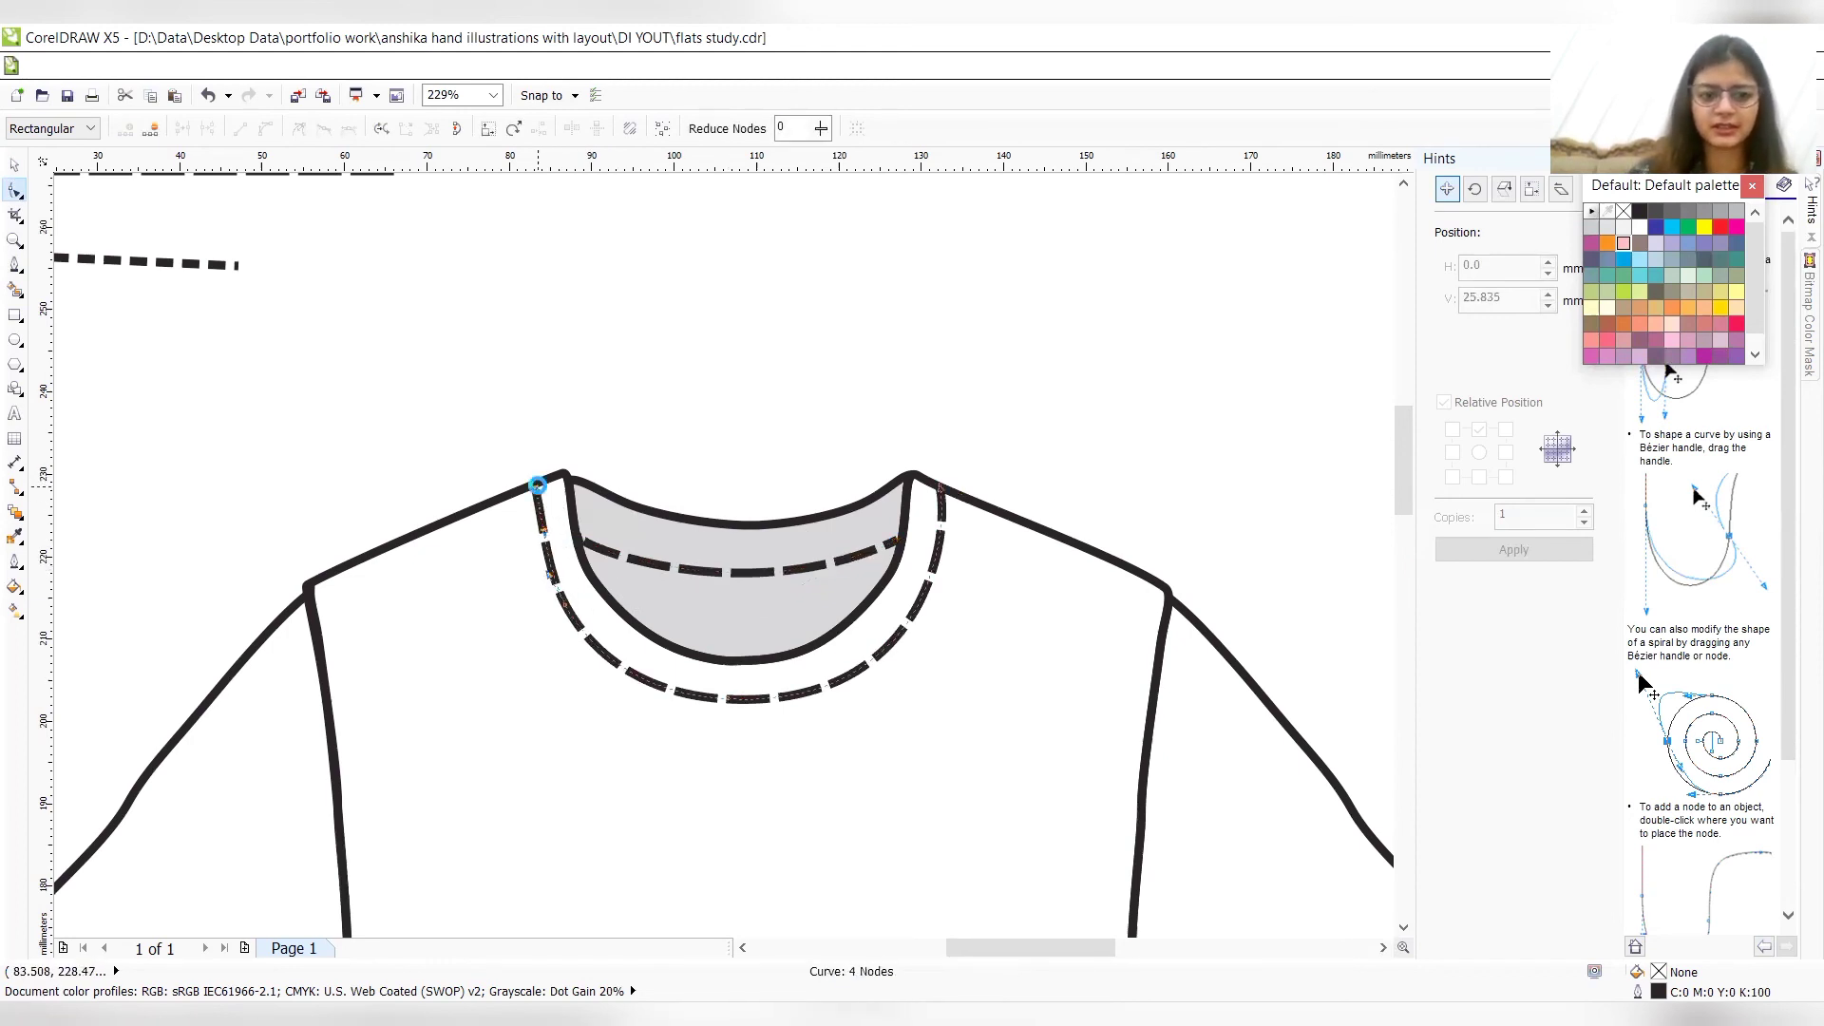
pyautogui.click(567, 614)
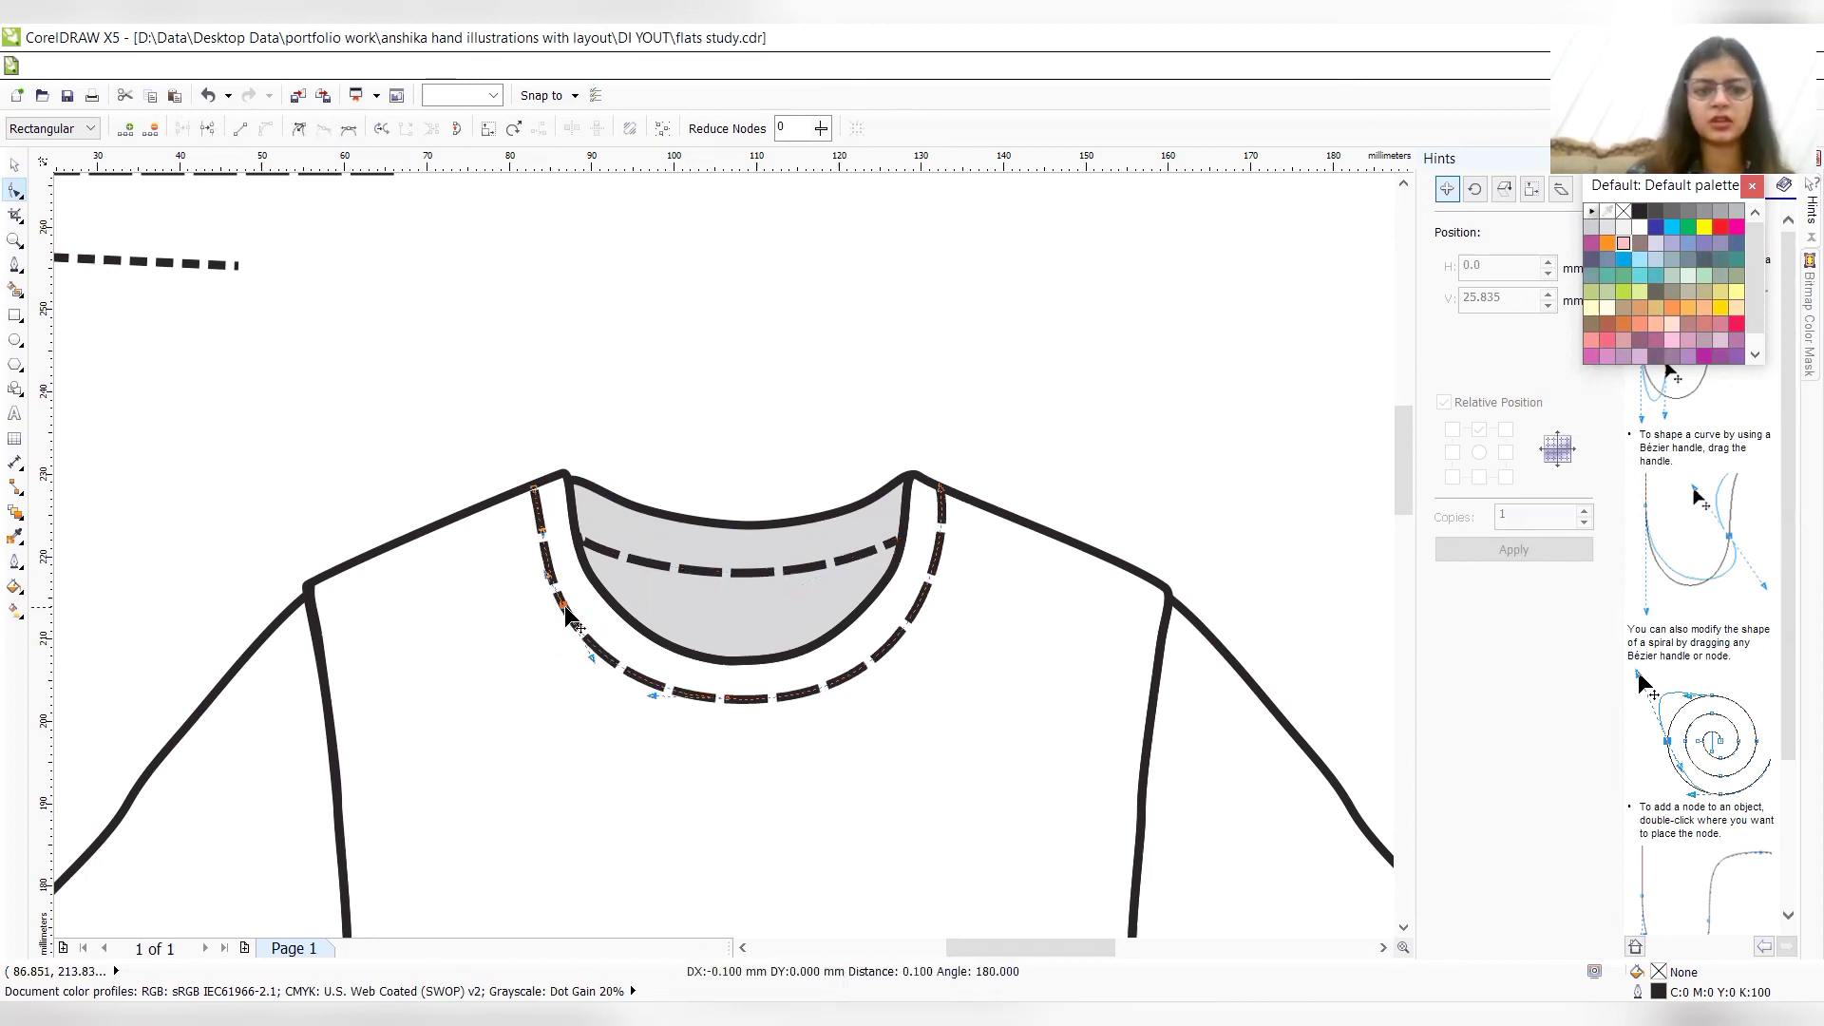
# - Move the two sample dashed lines off the page to its upper left, centred at about x -74 mm, y 292 mm
pyautogui.press('z')
pyautogui.press('F3')
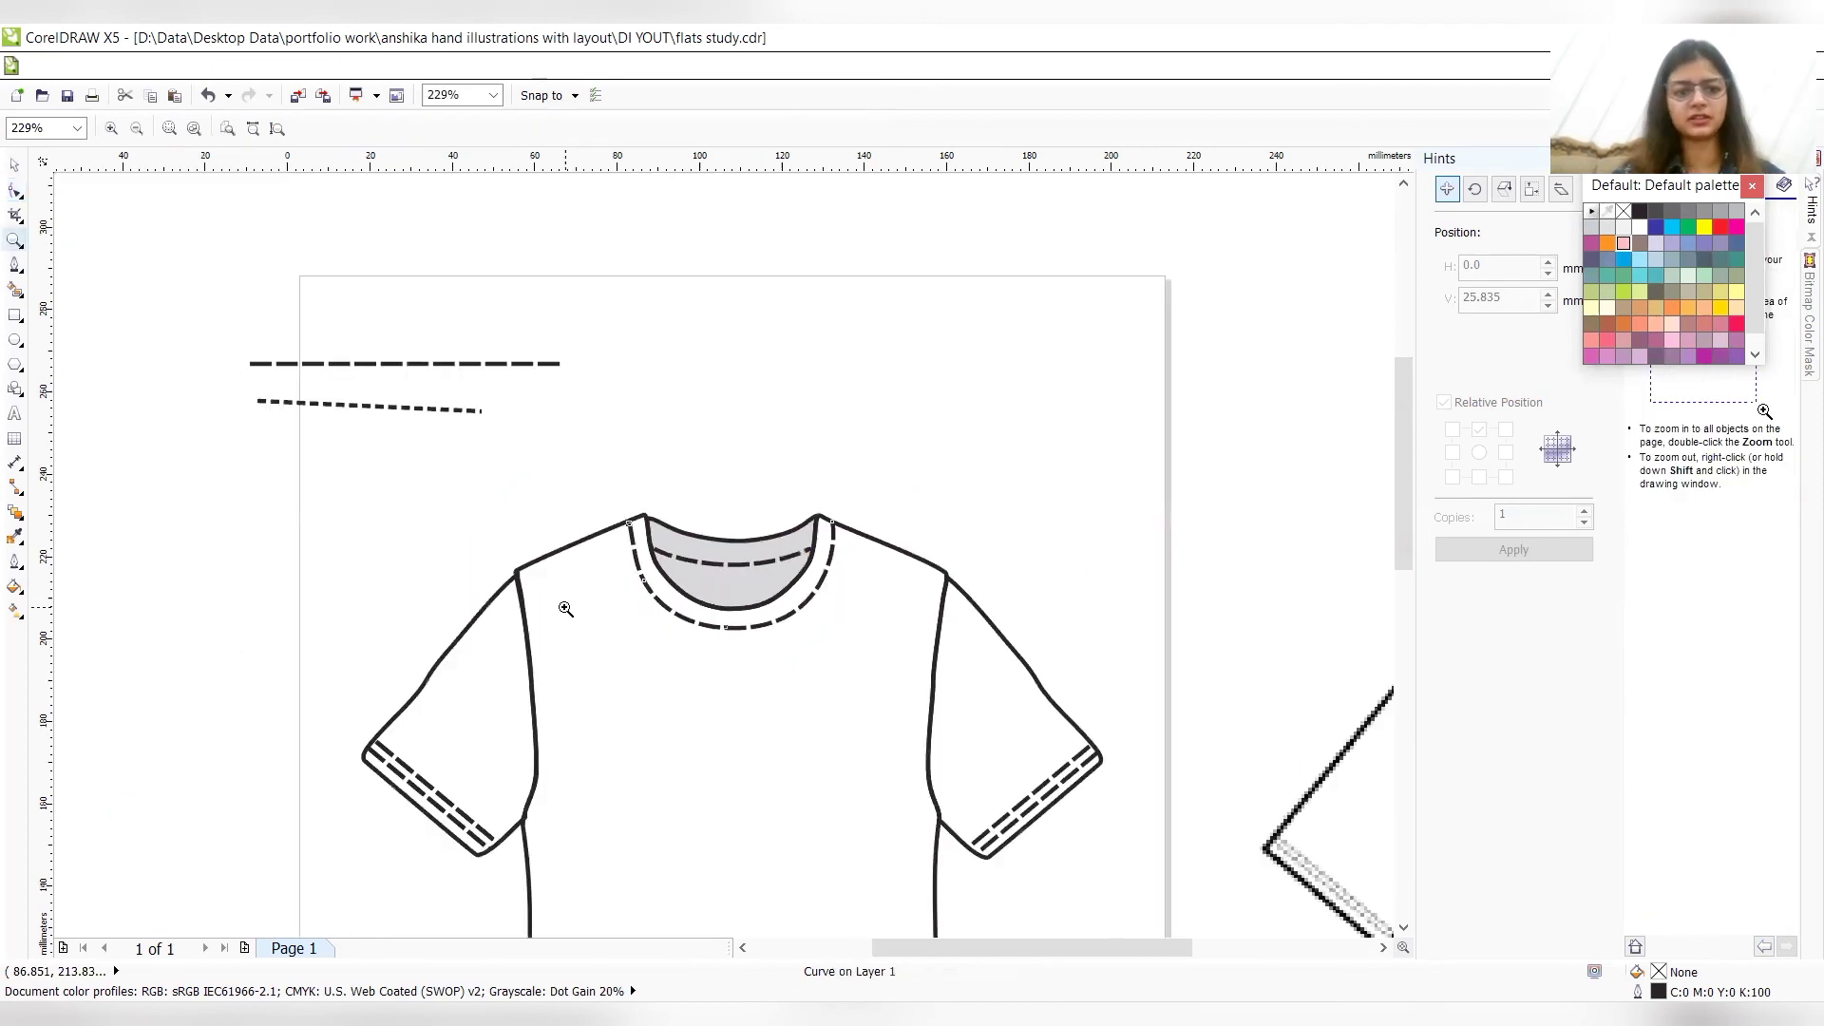
pyautogui.press('F3')
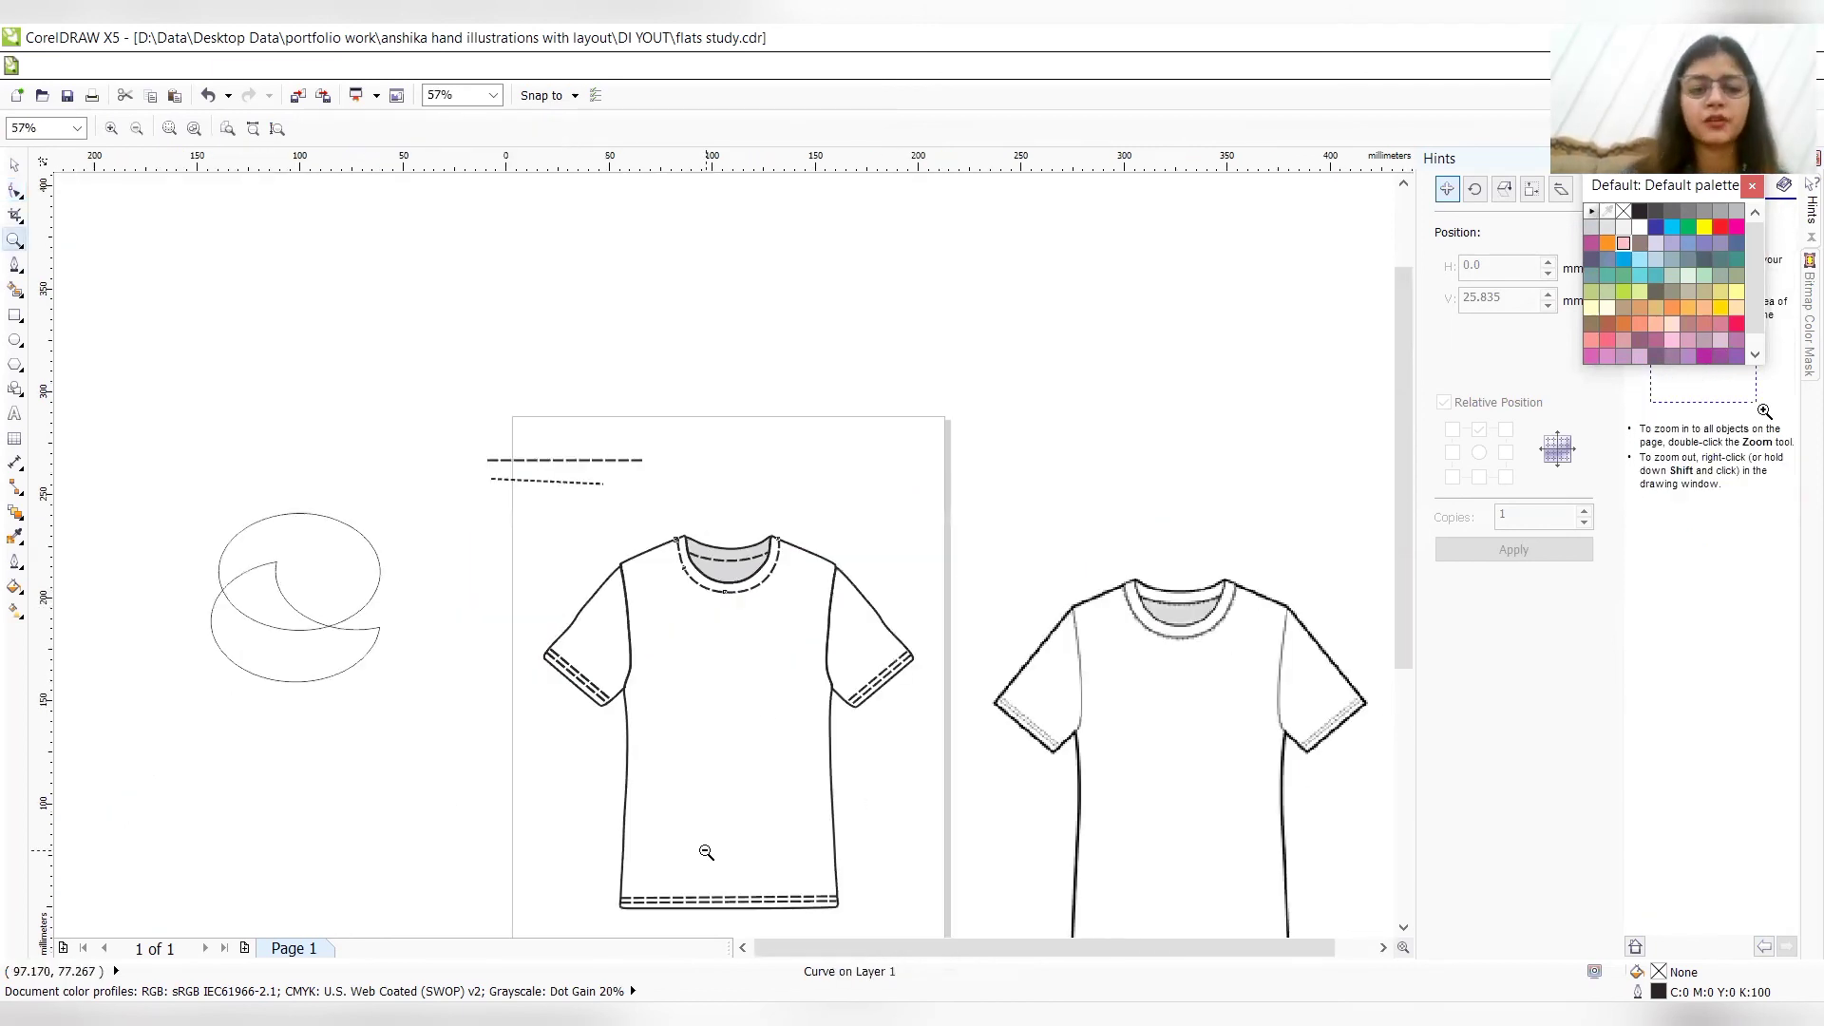
pyautogui.press('F3')
pyautogui.click(738, 710)
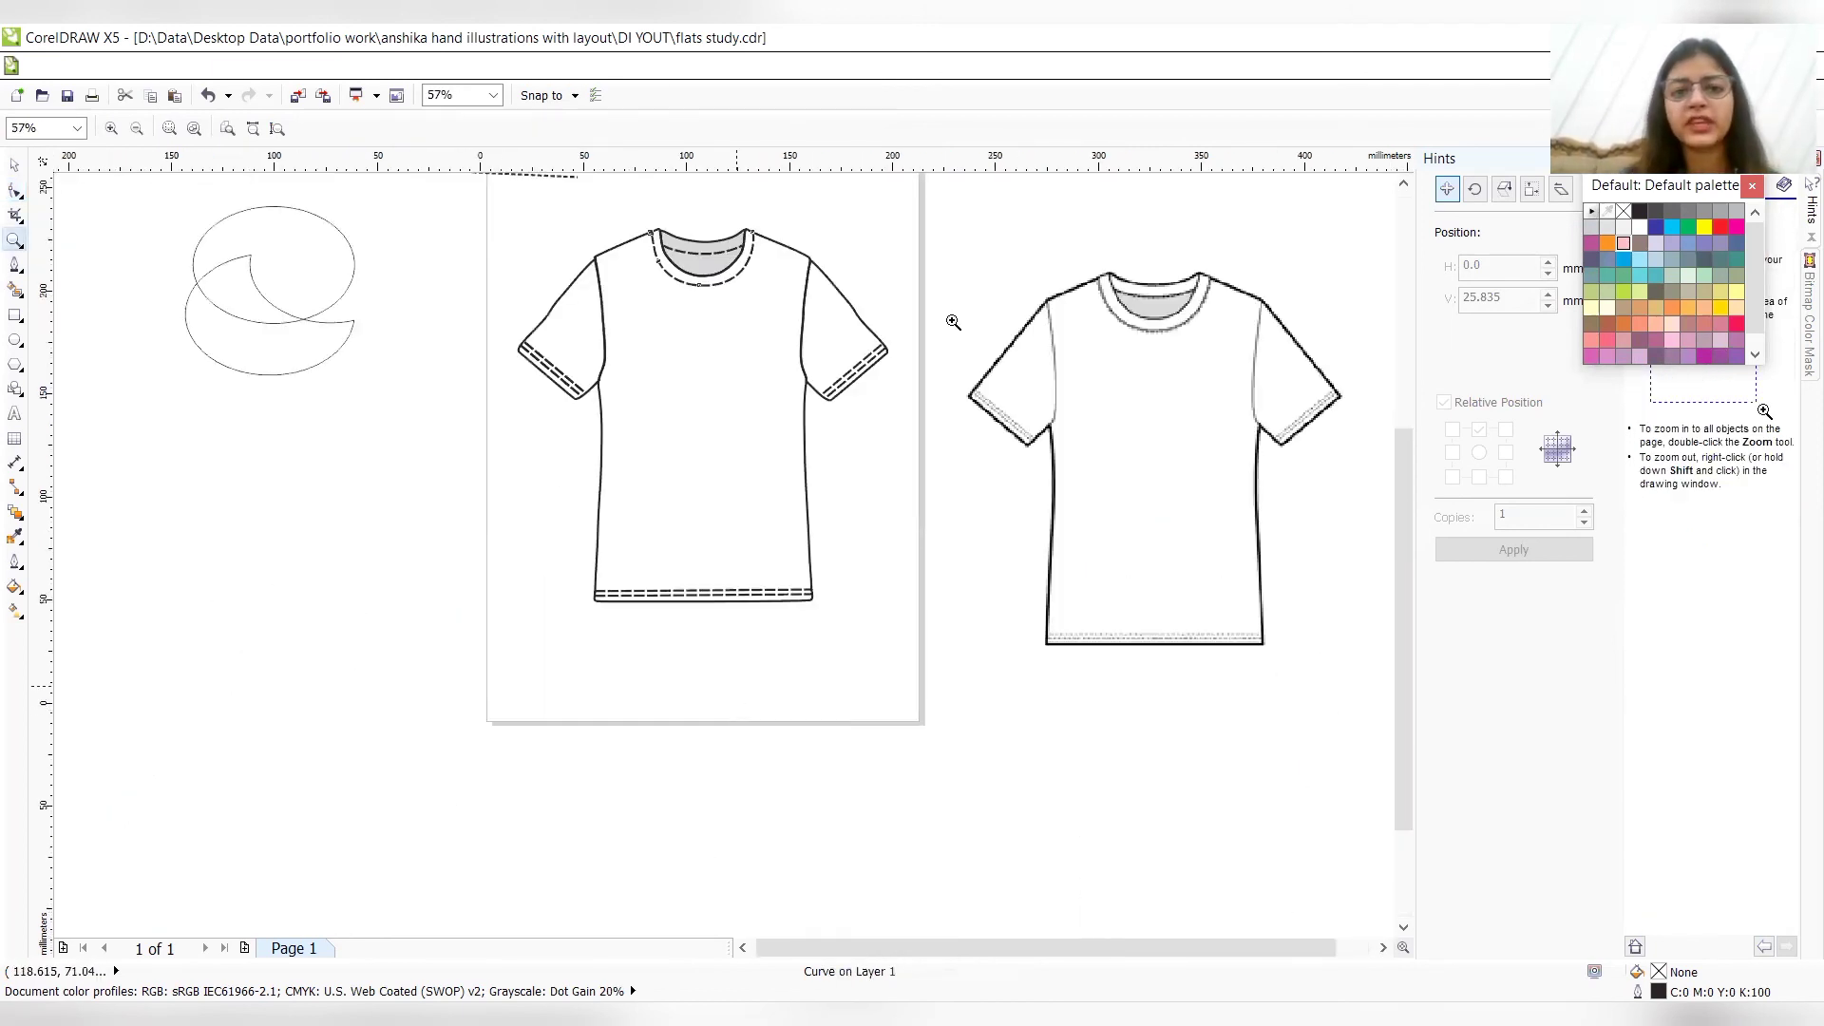
pyautogui.click(1403, 184)
pyautogui.click(1403, 183)
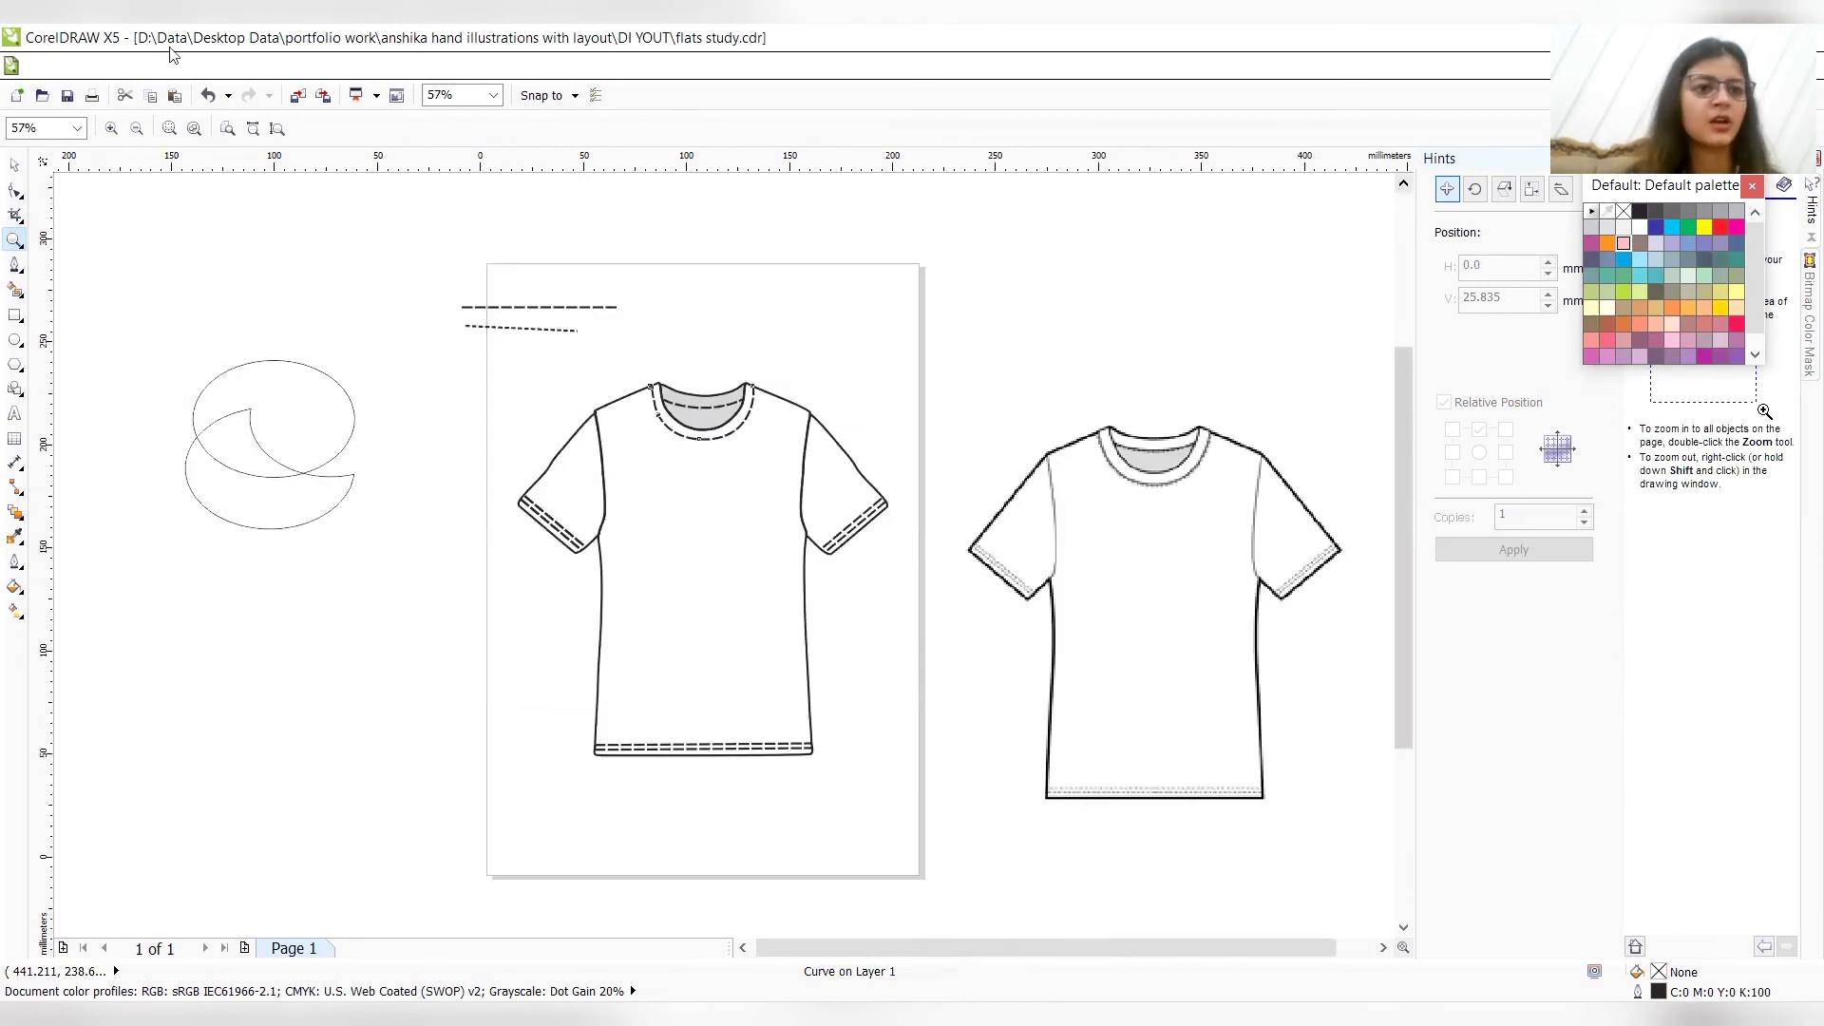
pyautogui.press('space')
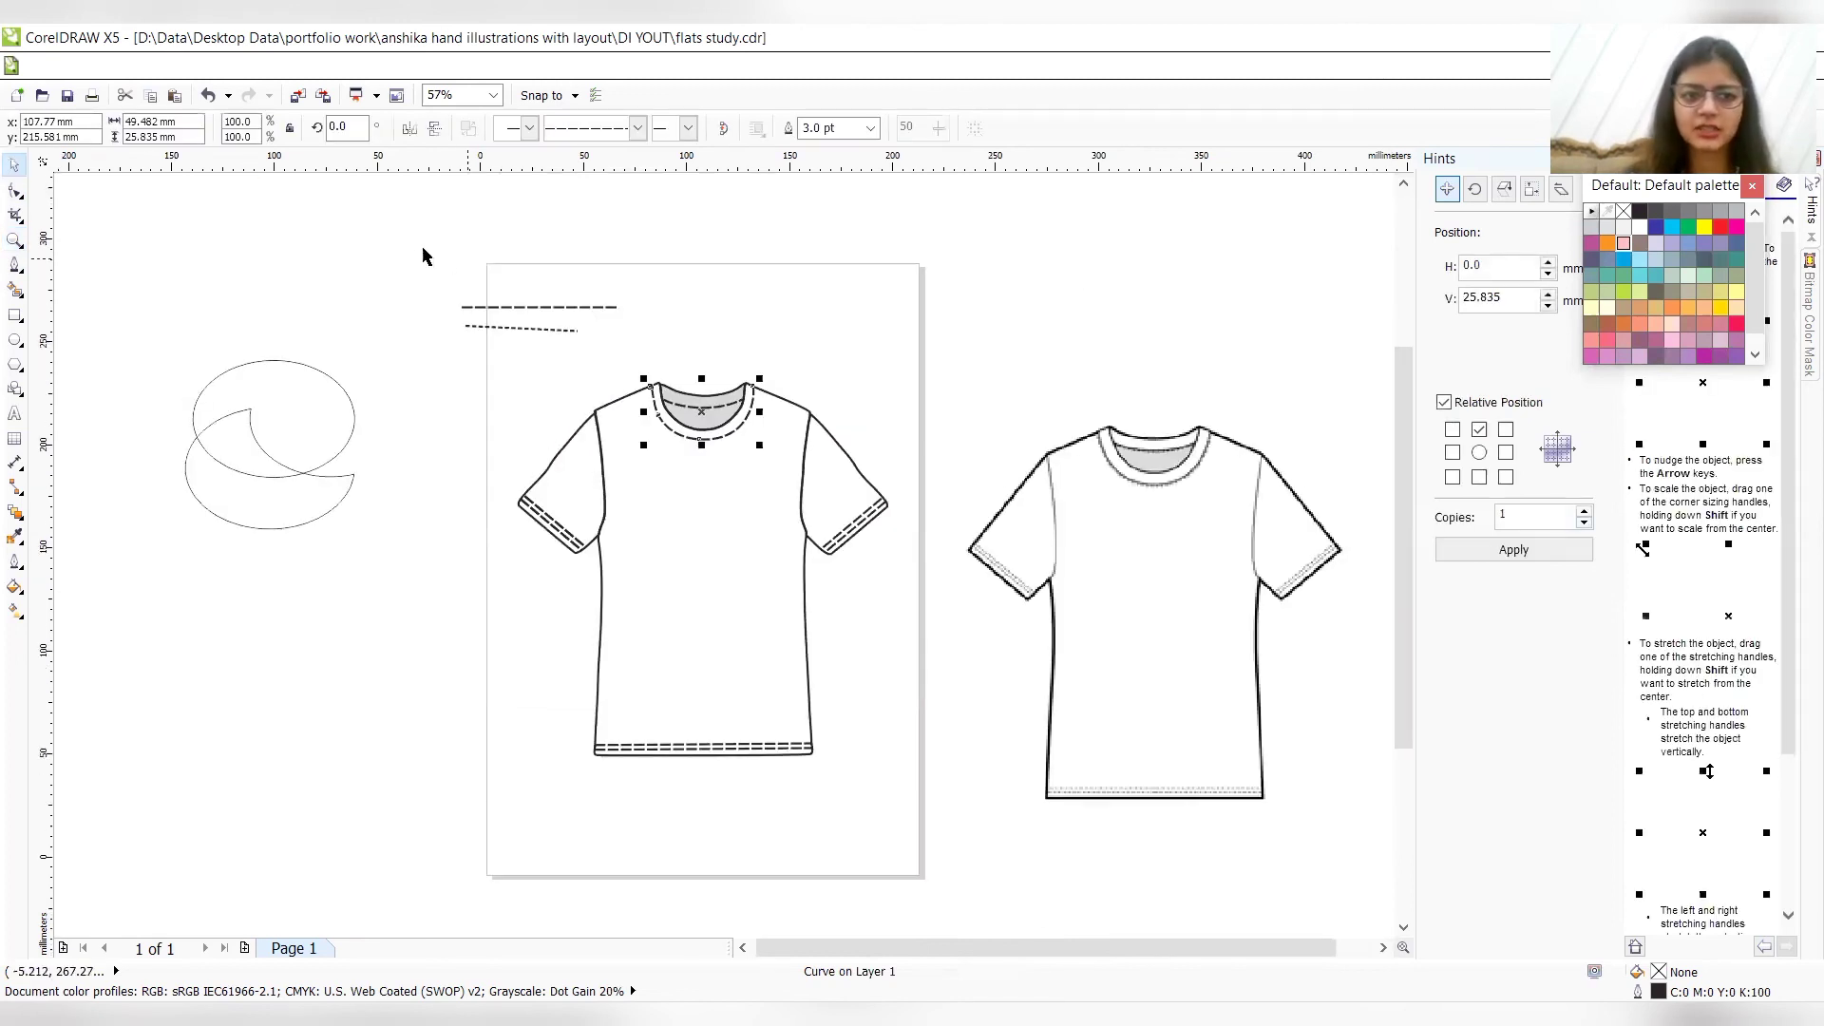
pyautogui.moveTo(424, 252); pyautogui.dragTo(653, 389)
pyautogui.moveTo(537, 319); pyautogui.dragTo(326, 256)
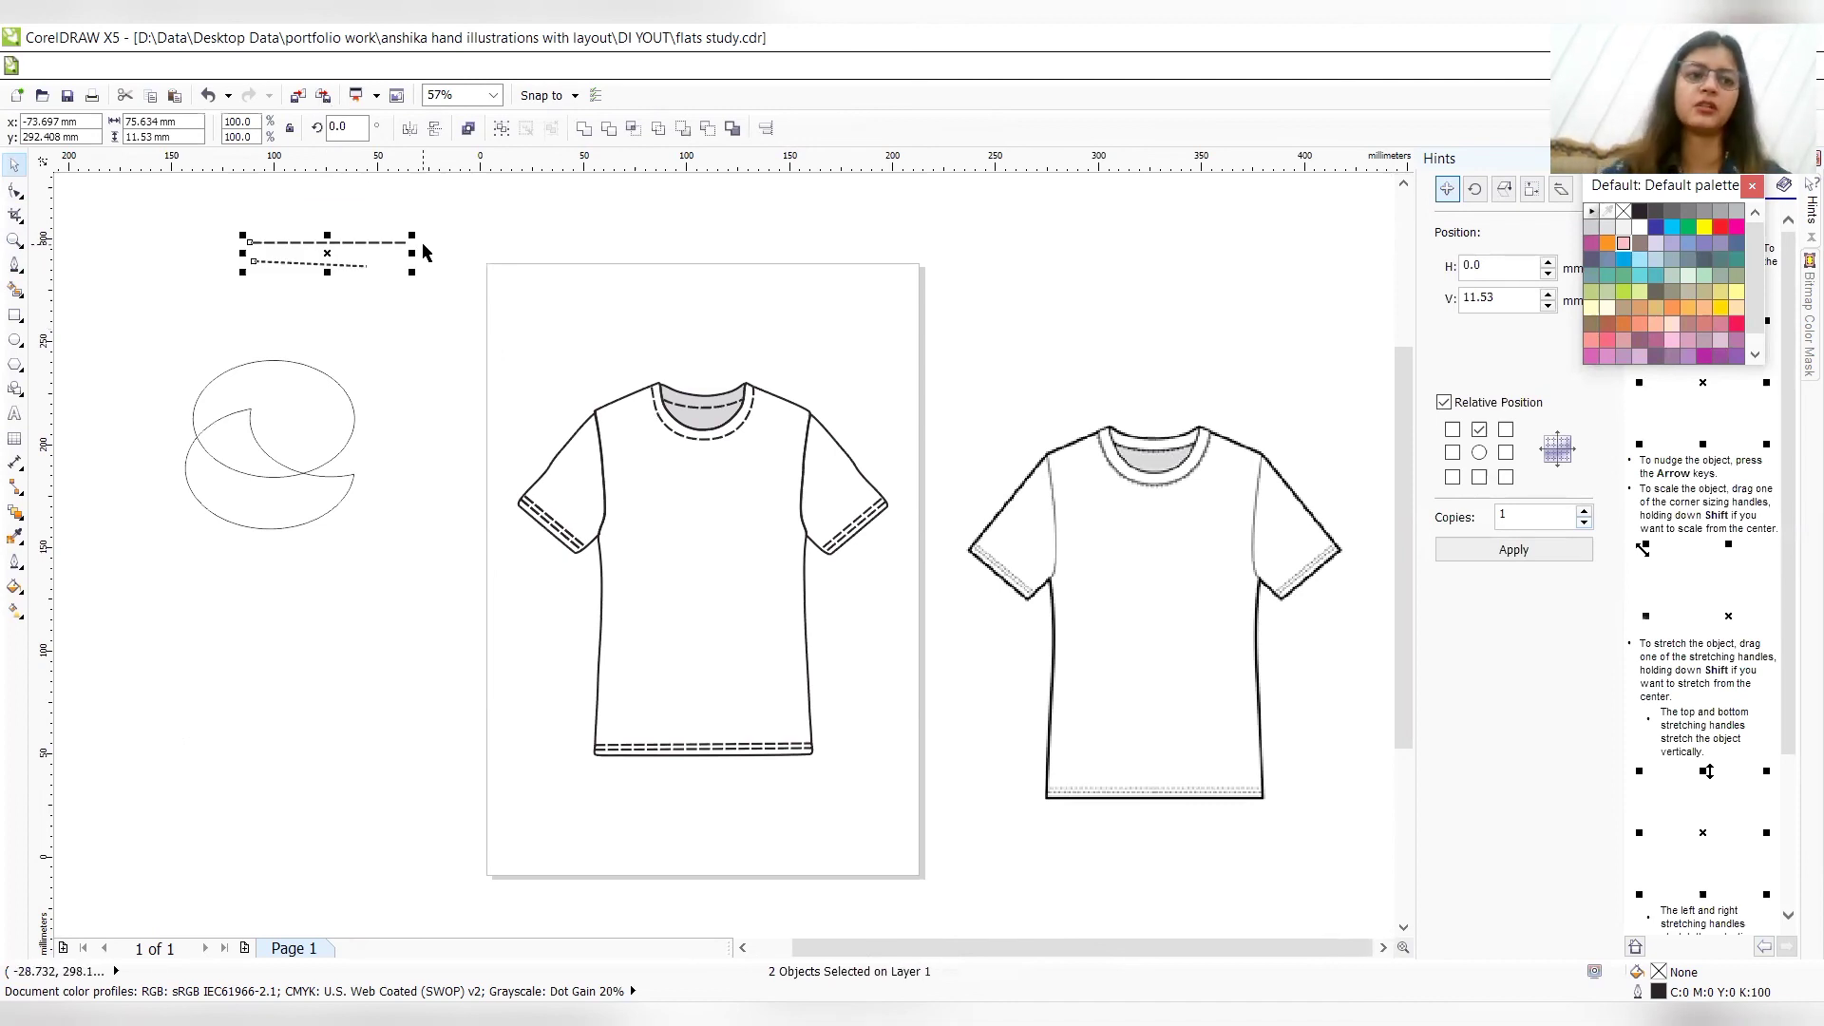
pyautogui.click(16, 315)
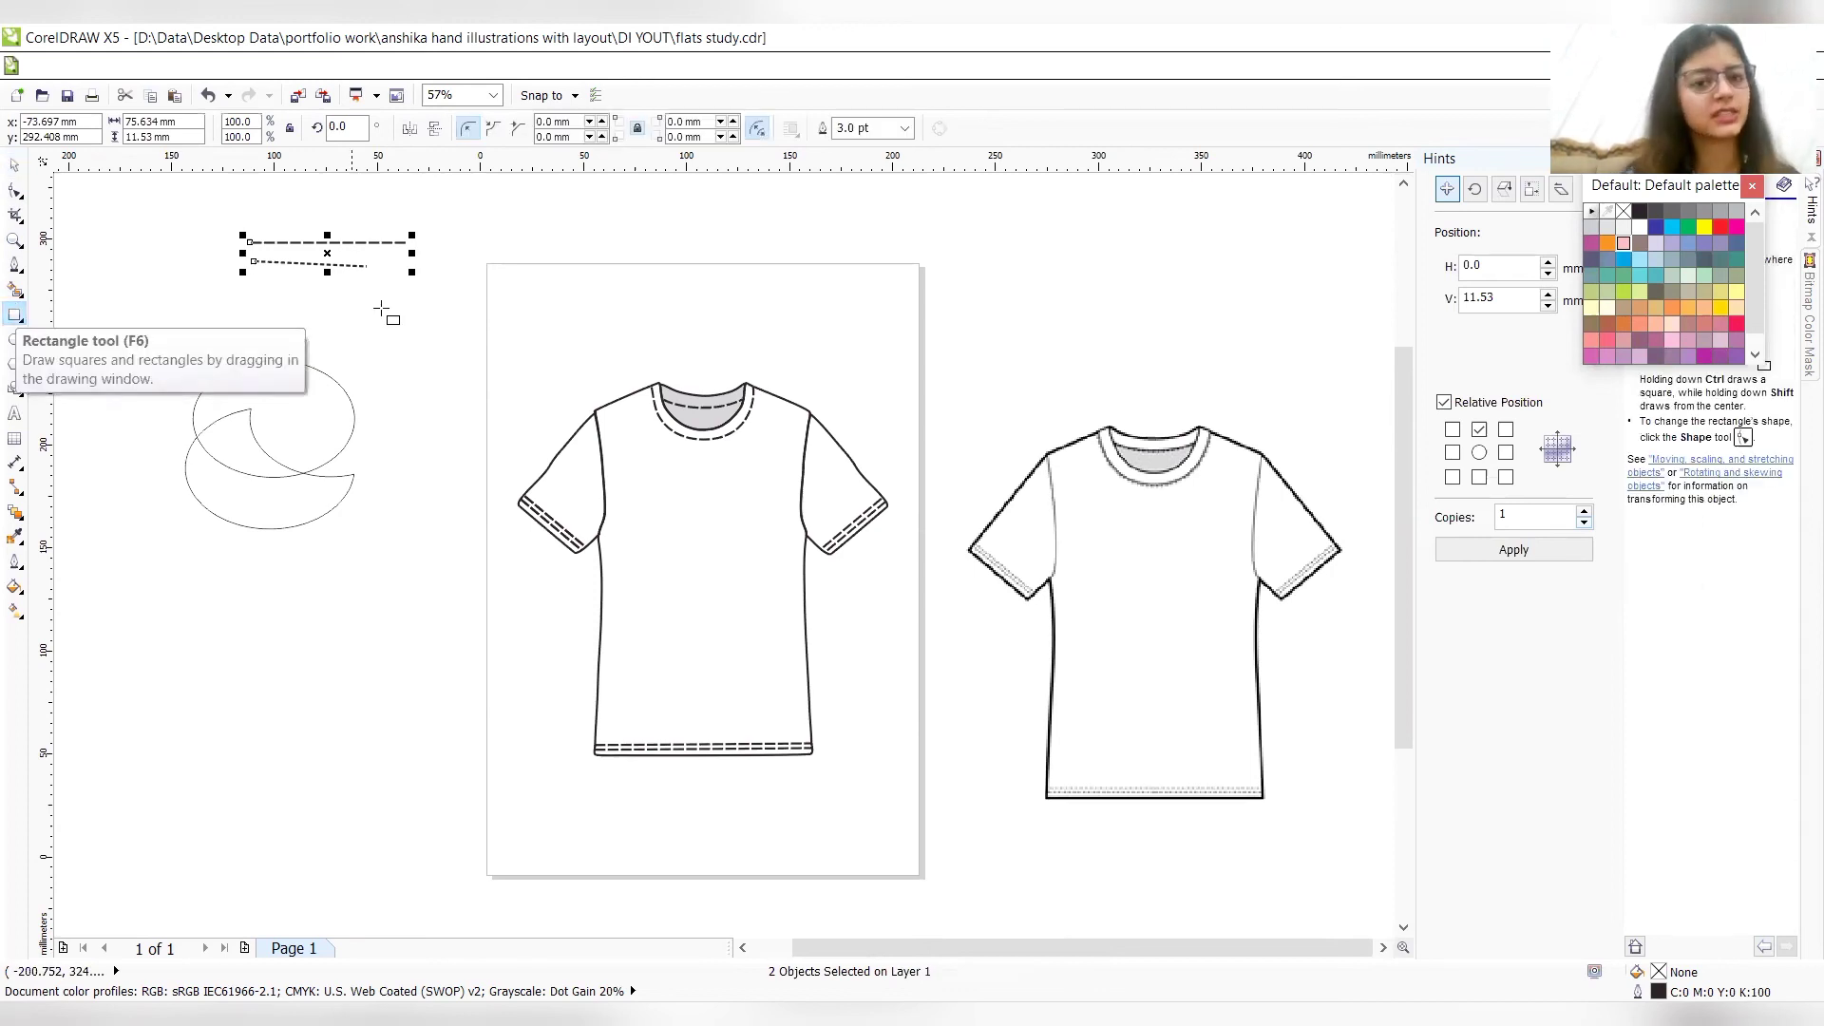
pyautogui.click(504, 319)
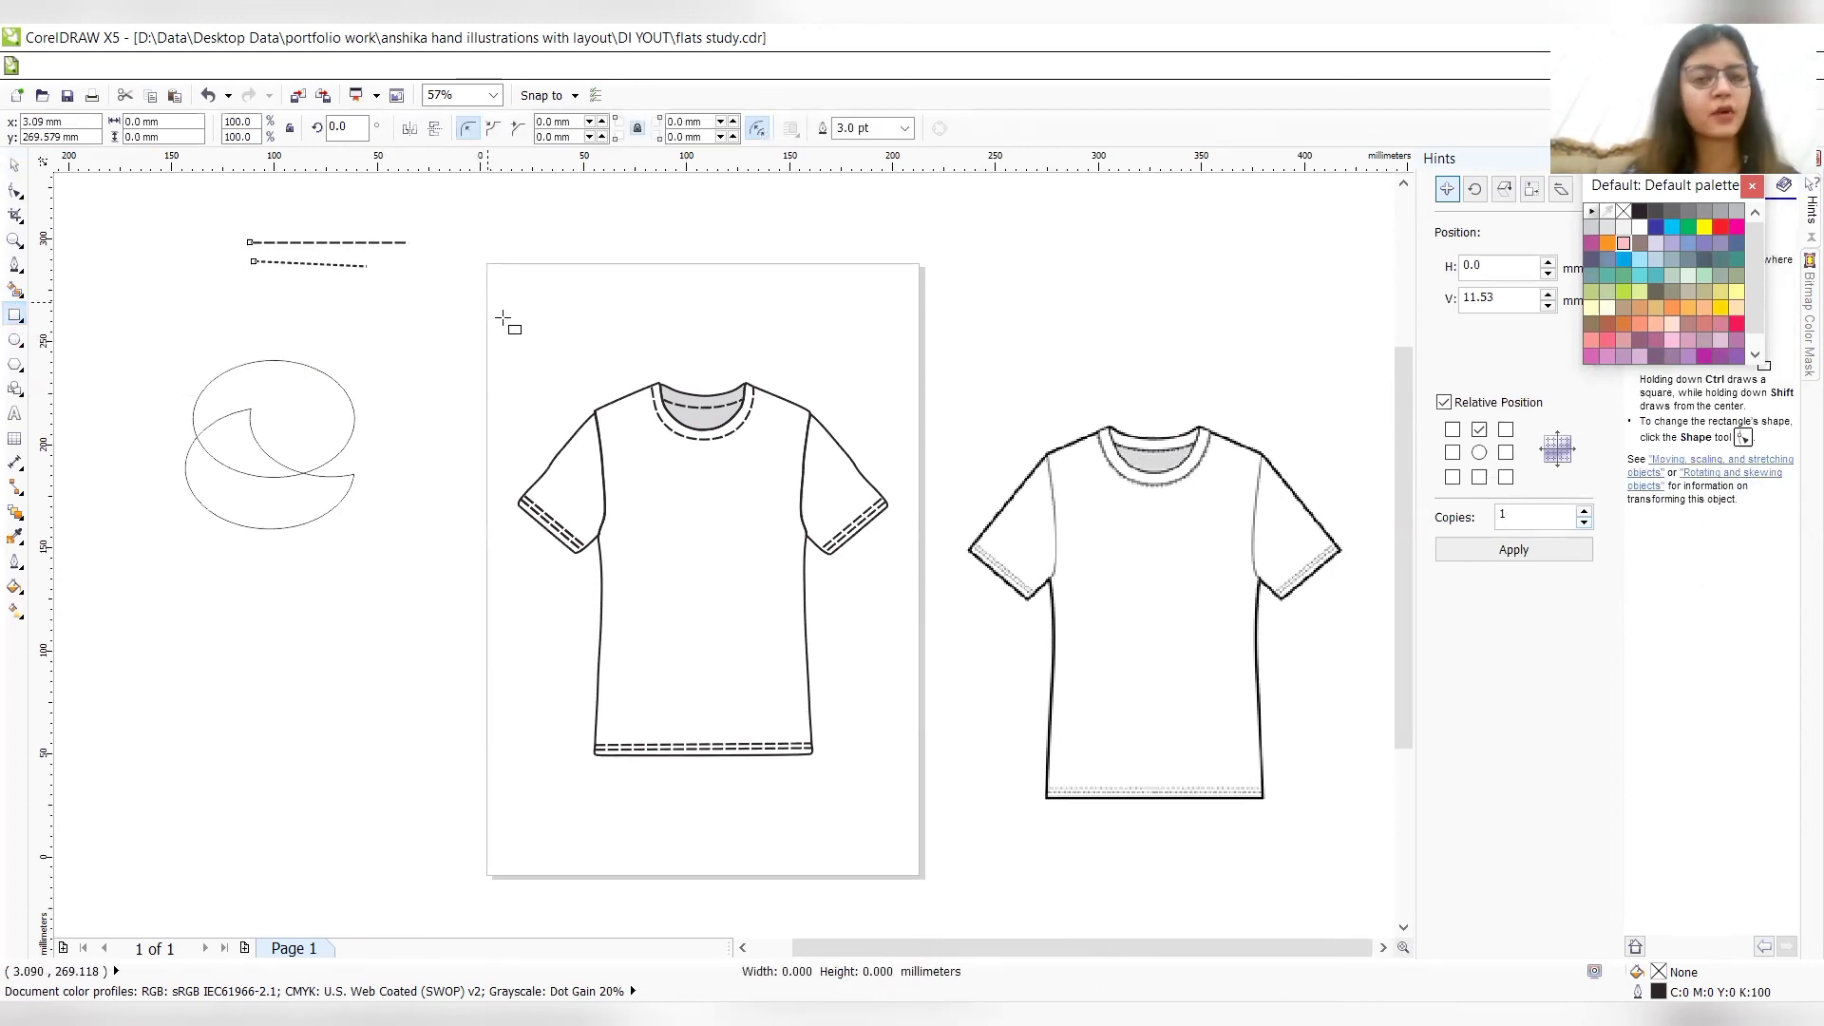
pyautogui.moveTo(487, 303); pyautogui.dragTo(572, 409)
pyautogui.click(650, 573)
pyautogui.hotkey('ctrl', 'z')
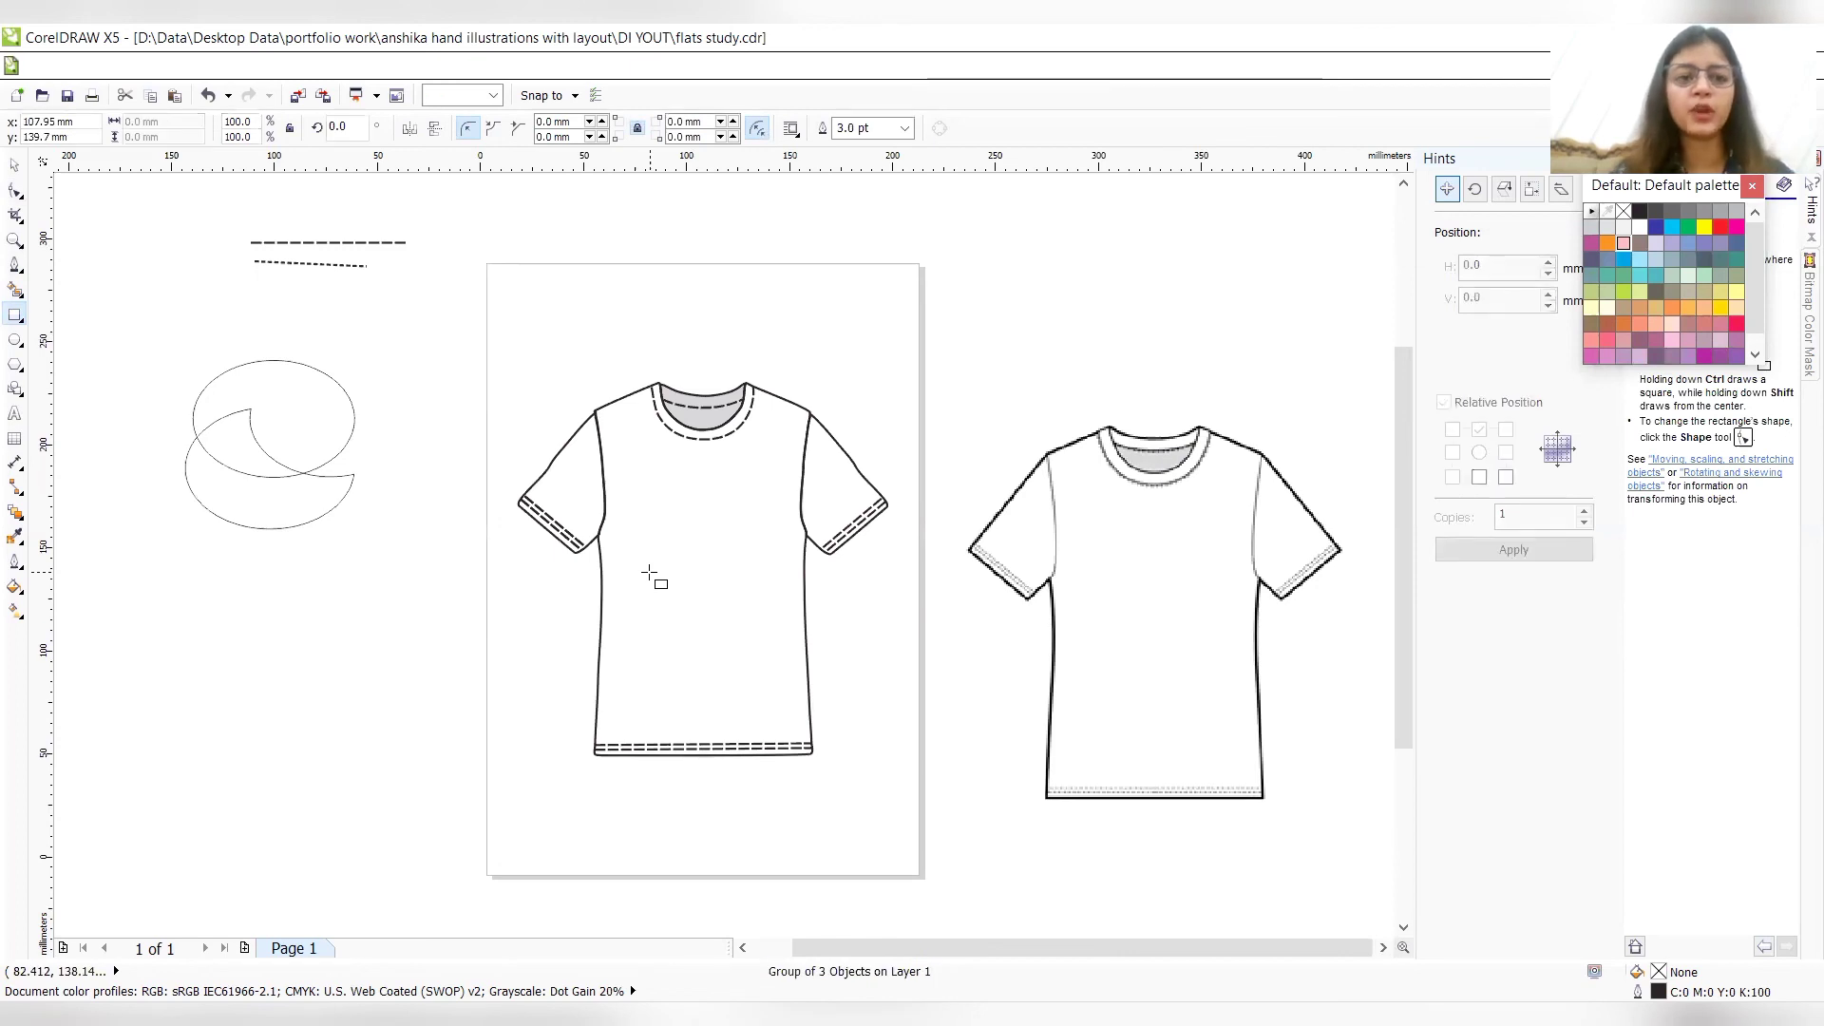
# - Draw a rectangle about 209 by 268 mm around the T-shirt on the page and set its outline width to None
pyautogui.moveTo(485, 295); pyautogui.dragTo(917, 847)
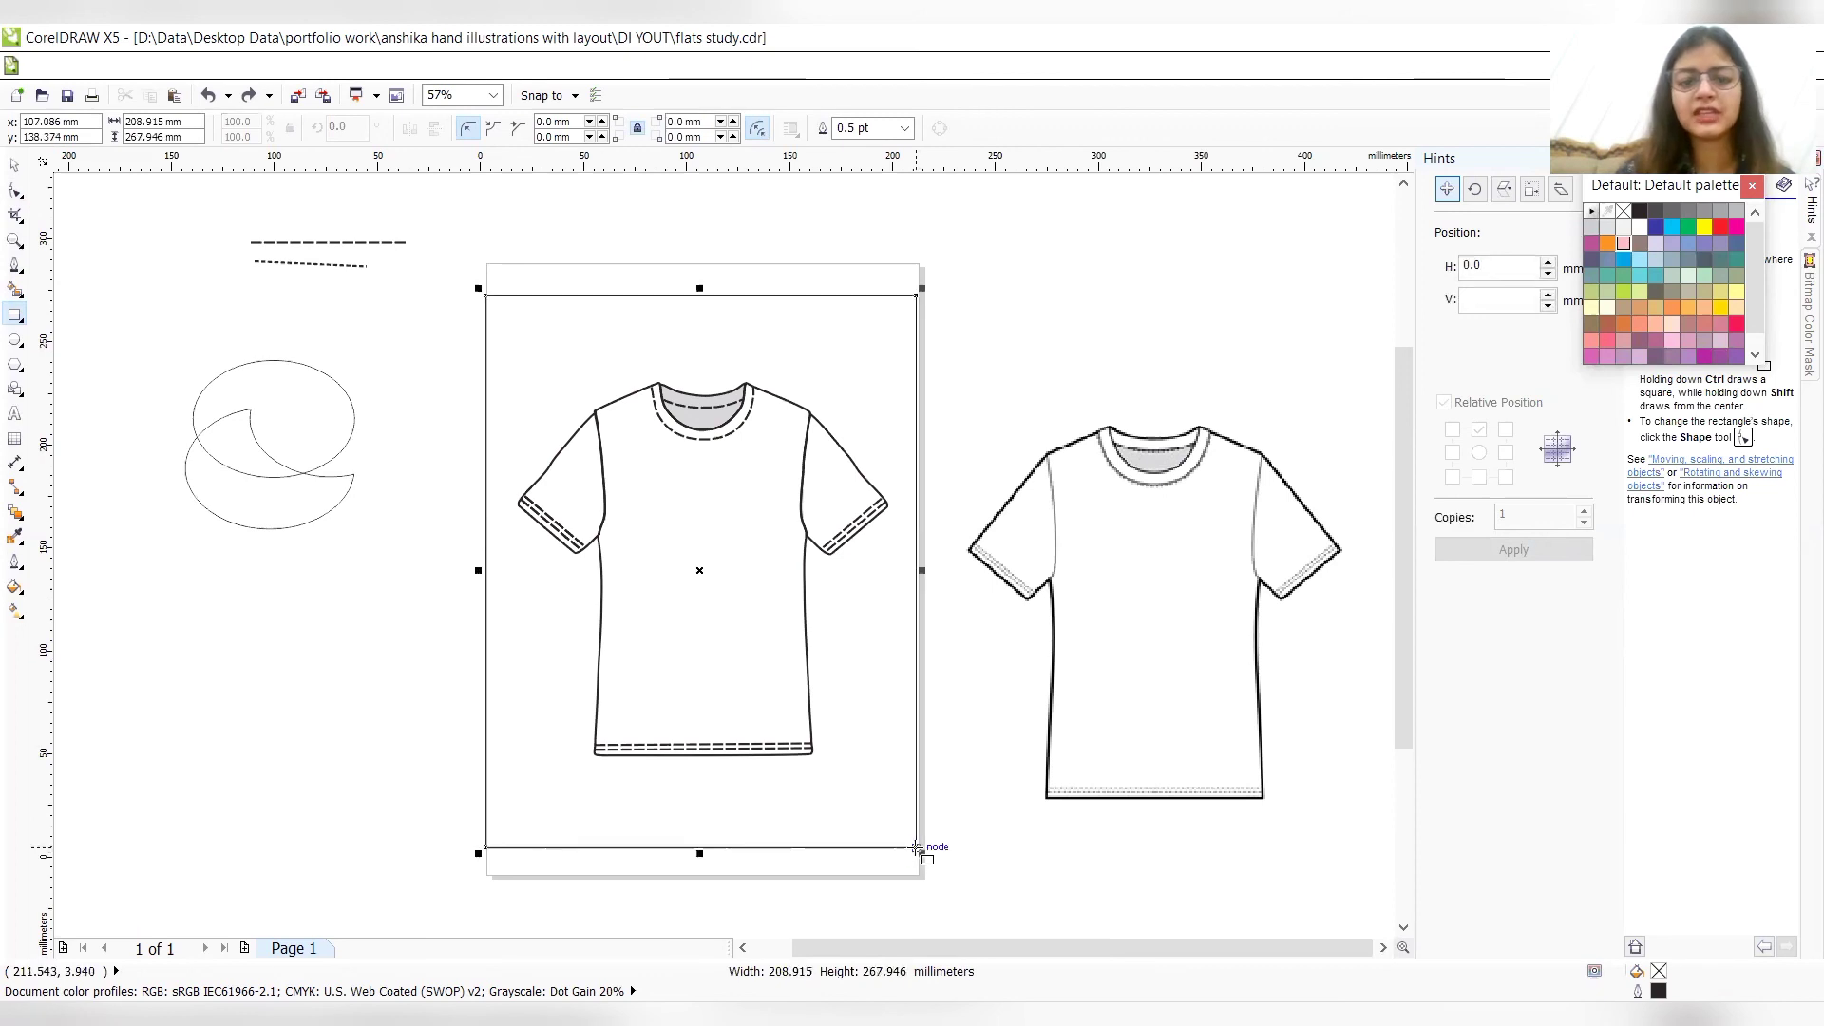
pyautogui.click(904, 127)
pyautogui.click(882, 158)
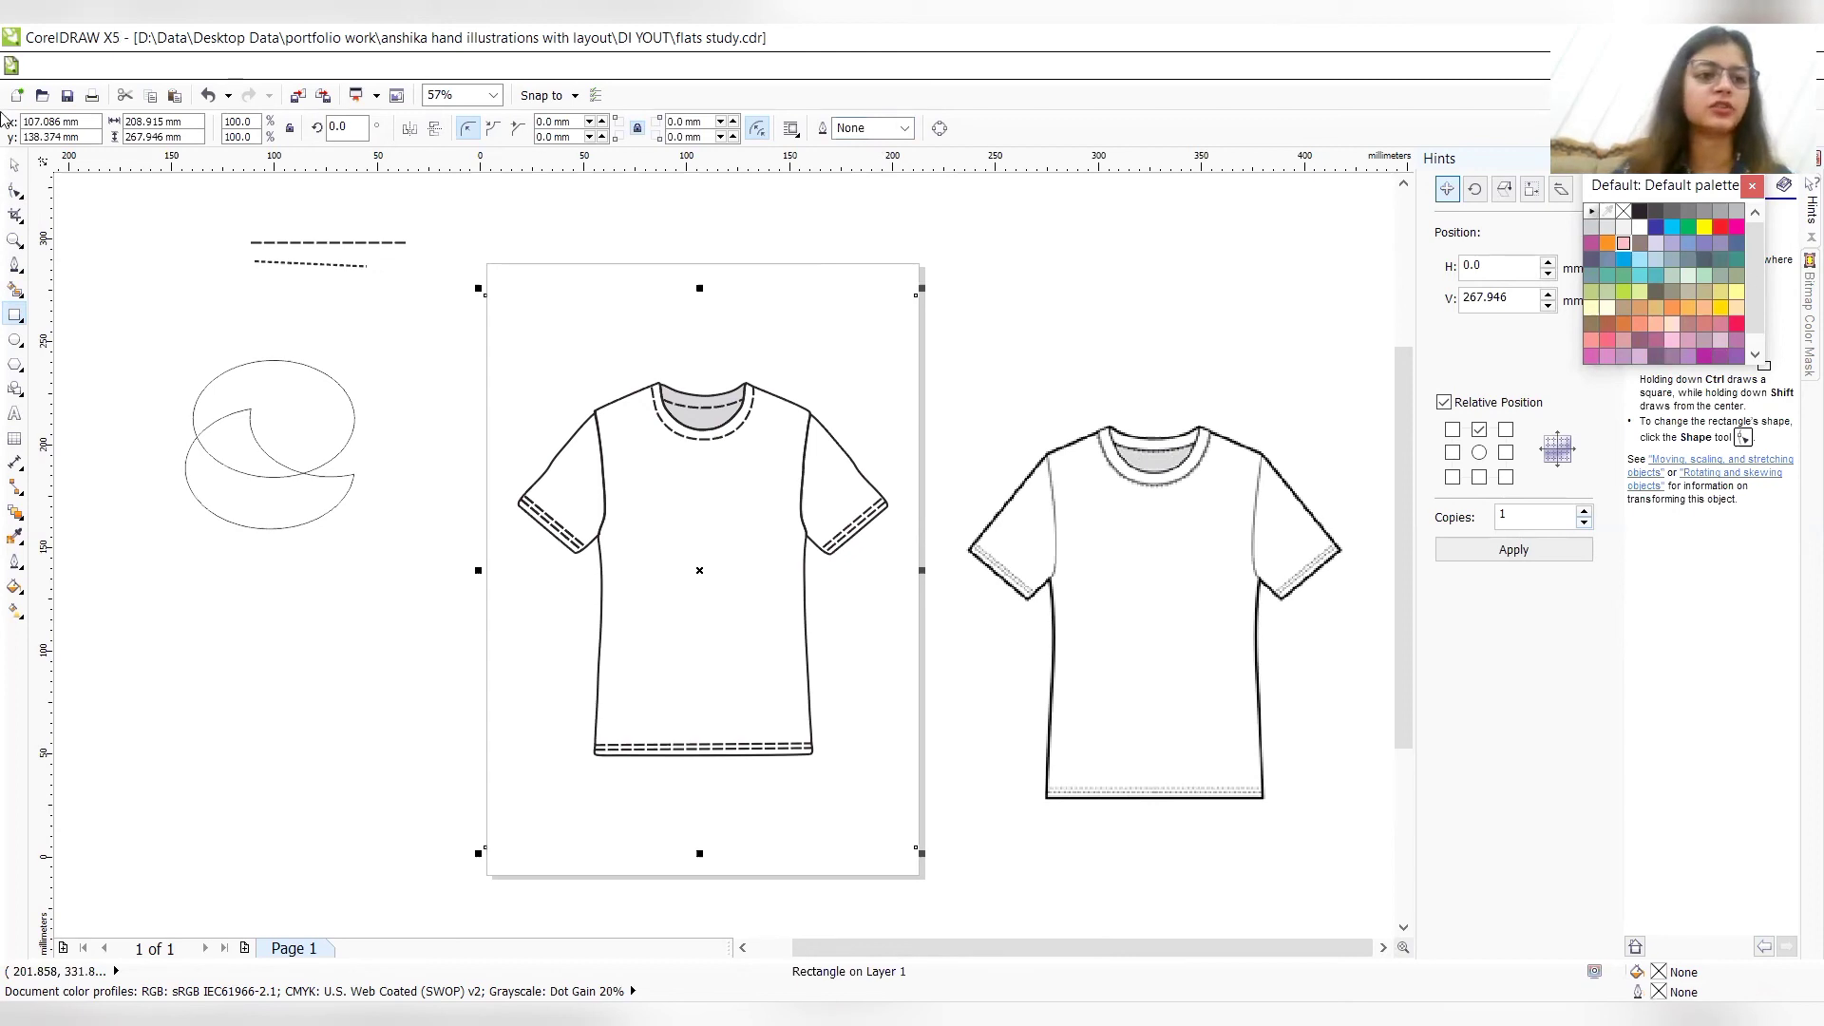
# - Export the drawing as a JPG bitmap named "flats study" in the DI YOUT folder
pyautogui.click(15, 164)
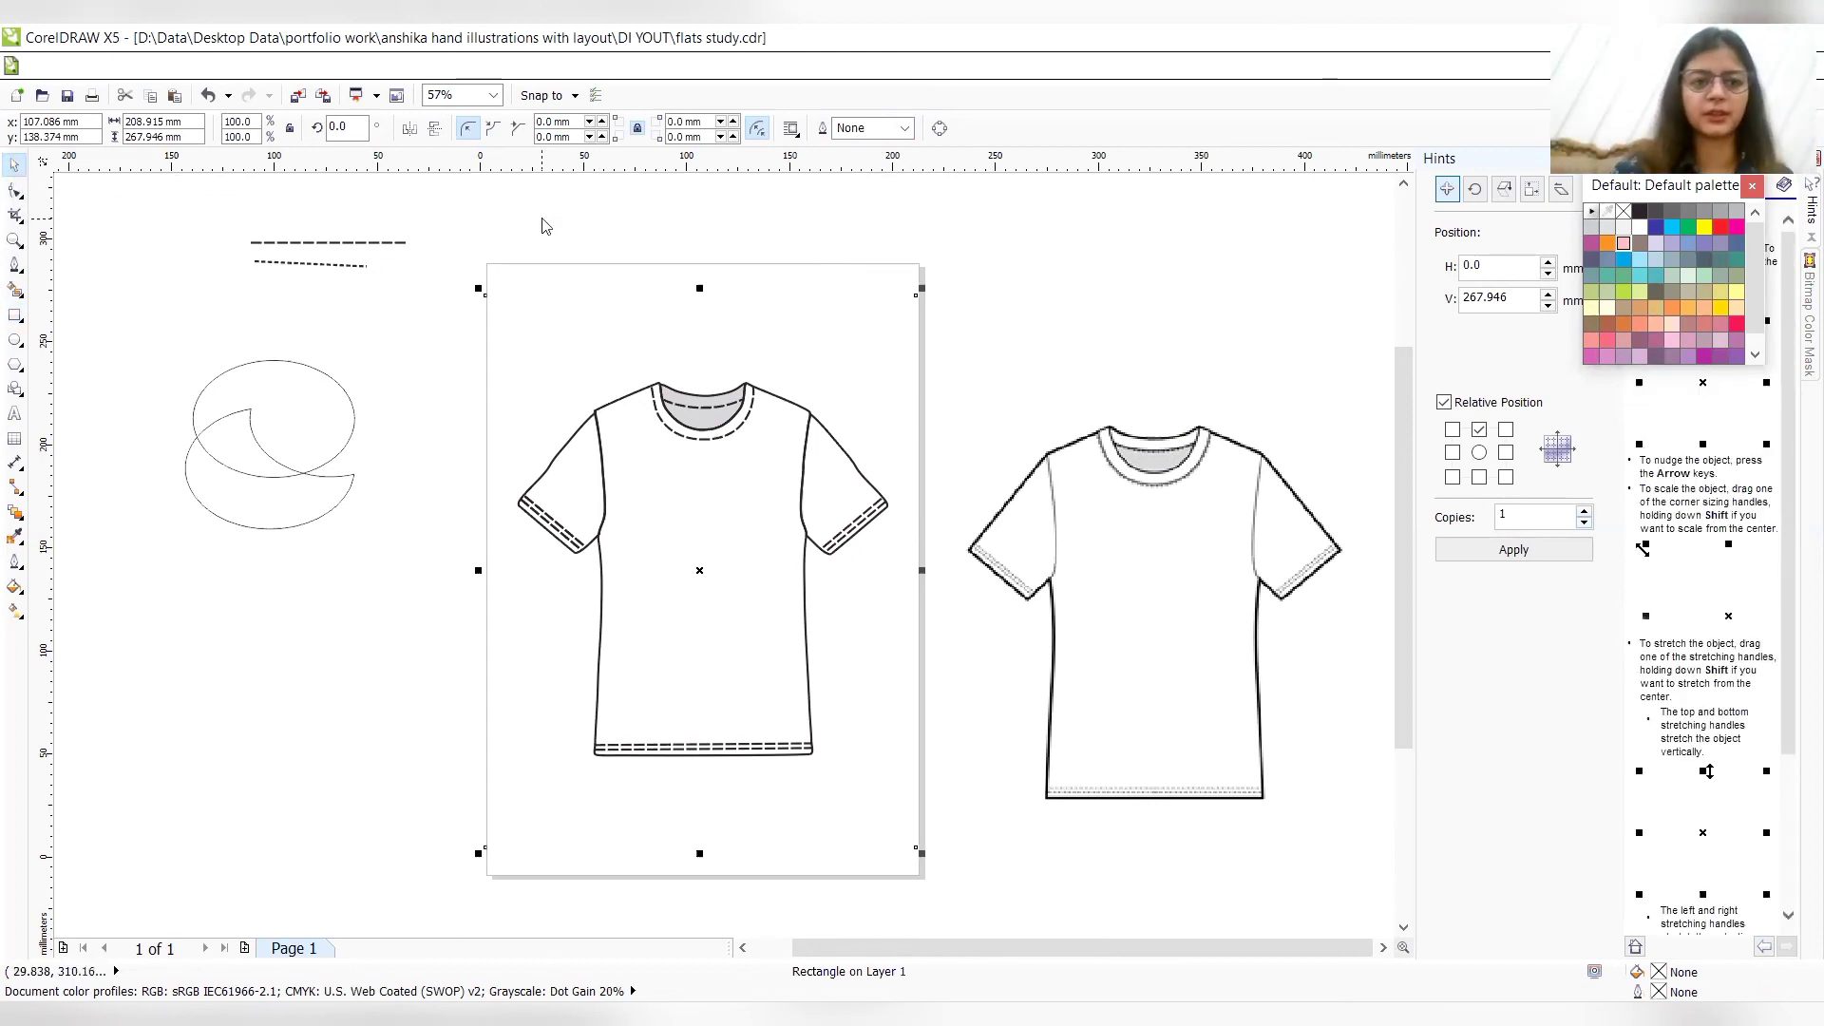
pyautogui.hotkey('ctrl', 'e')
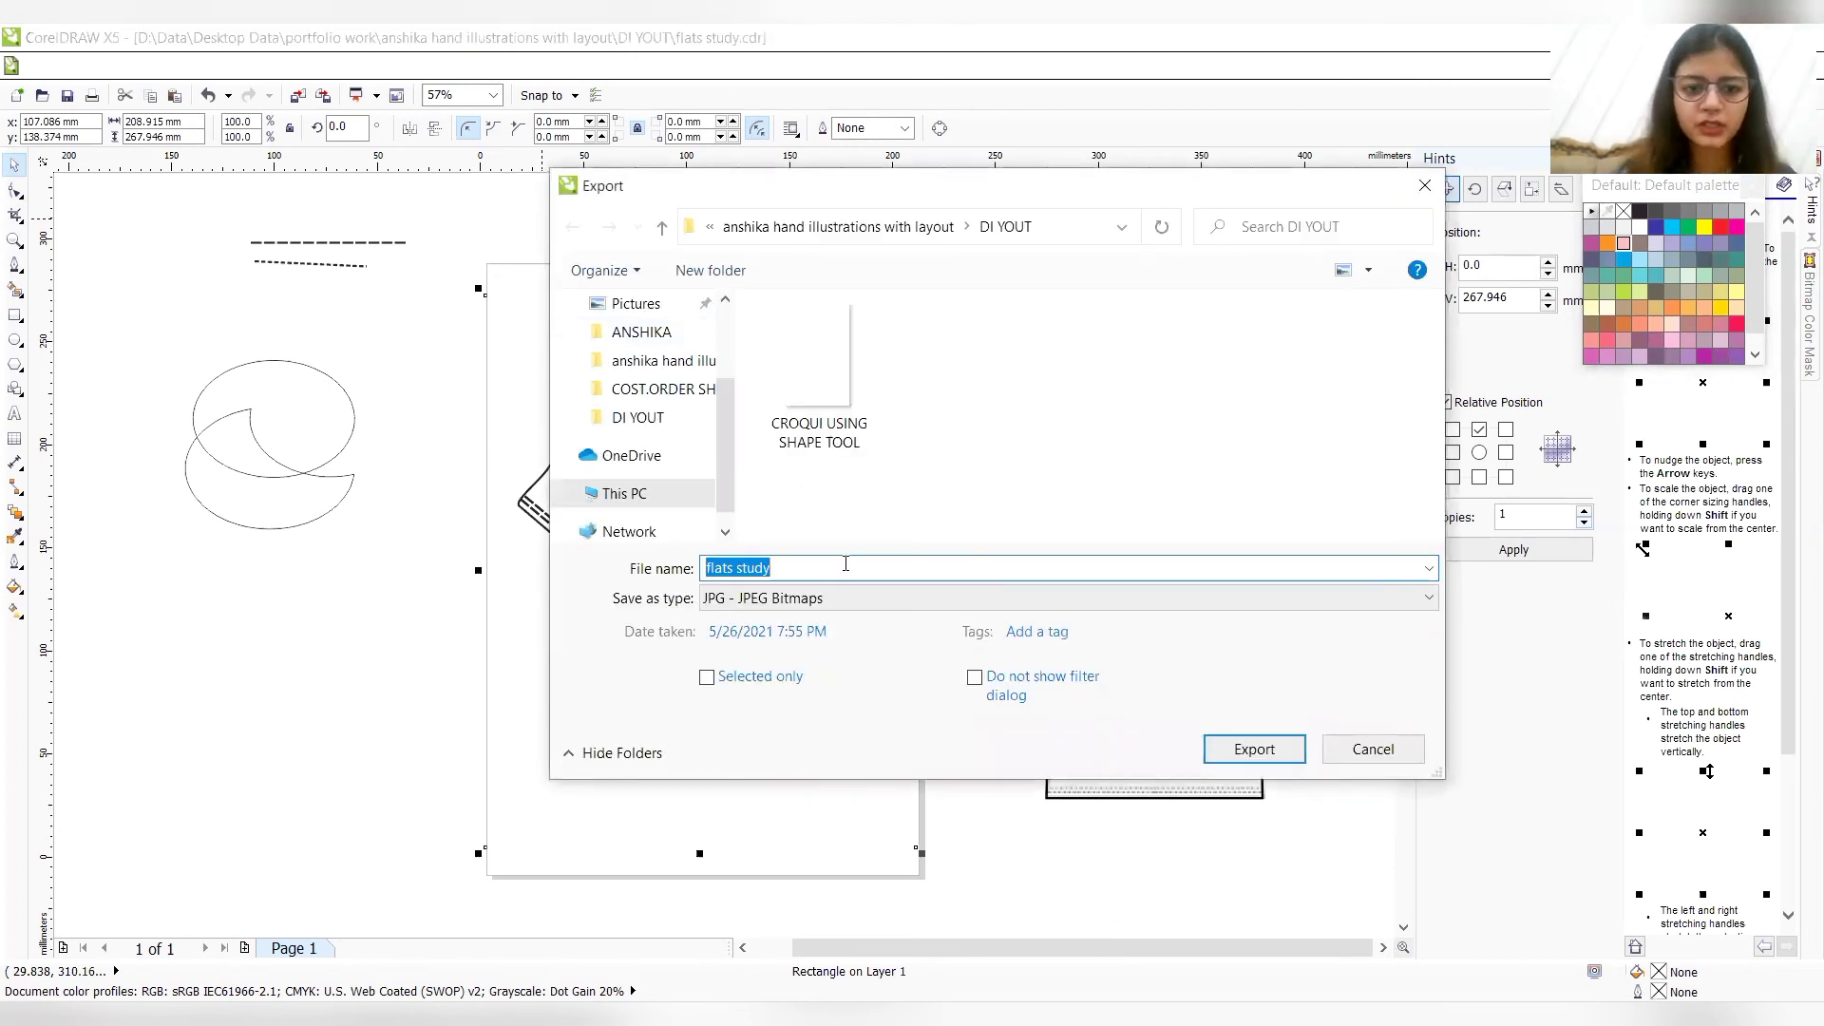
pyautogui.click(1253, 749)
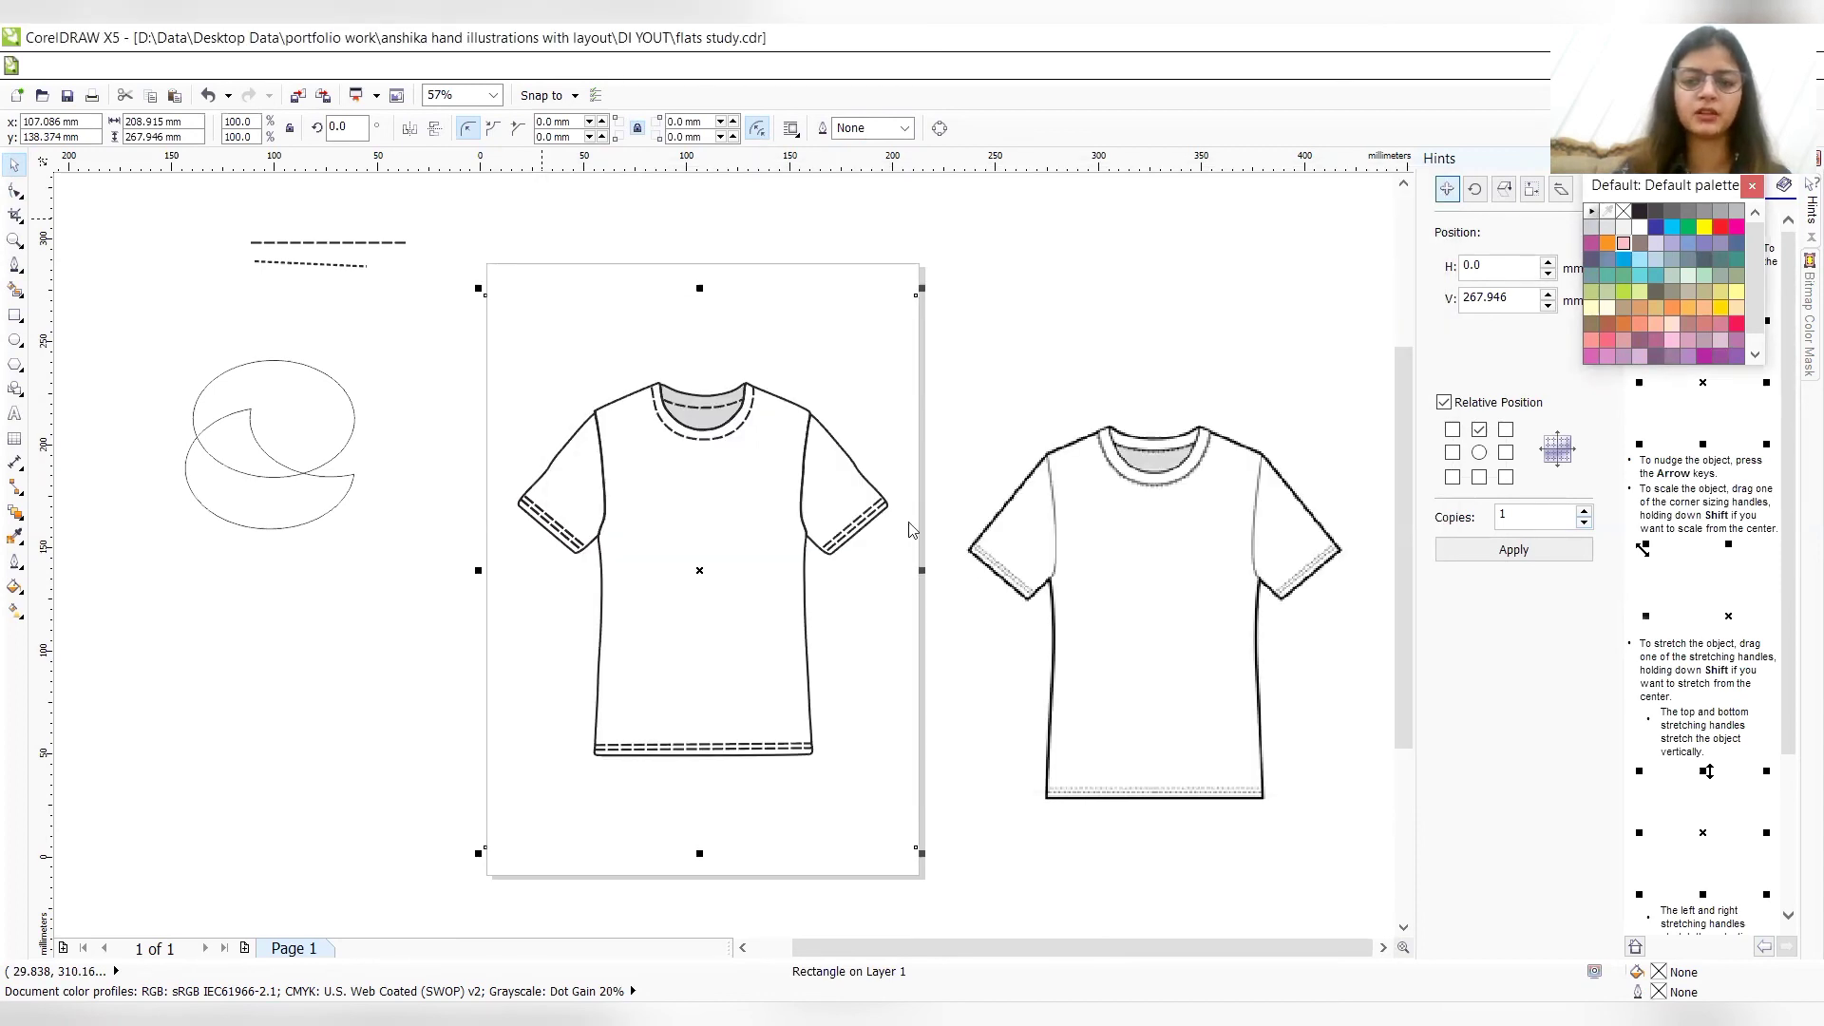